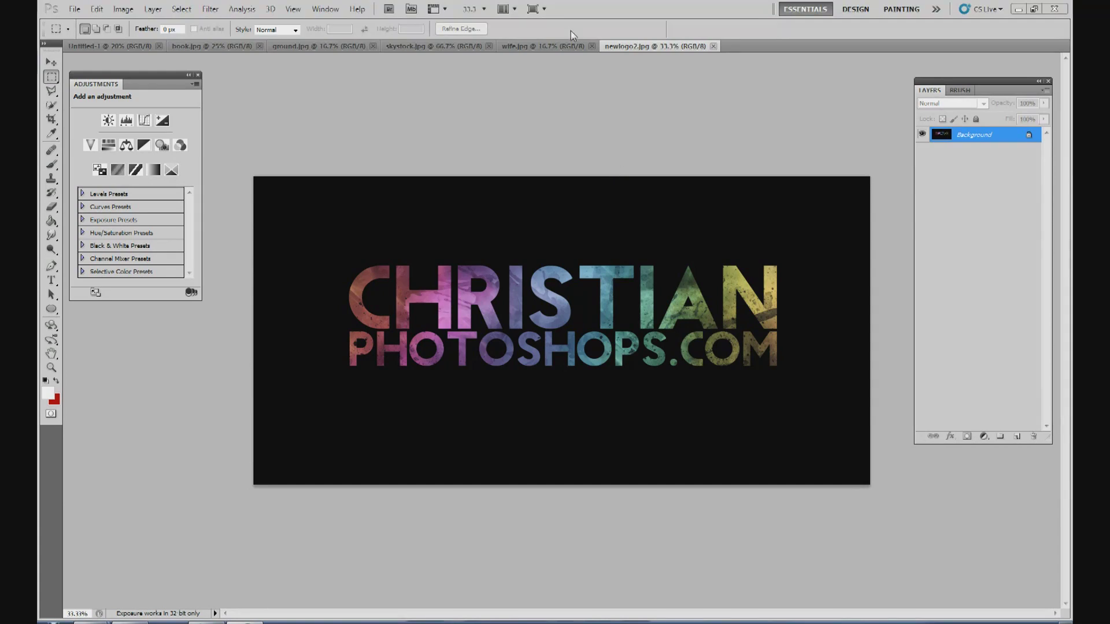
# Step: Review the open documents: the blank canvas, book.jpg, ground.jpg, skystock.jpg and wife.jpg
pyautogui.click(117, 45)
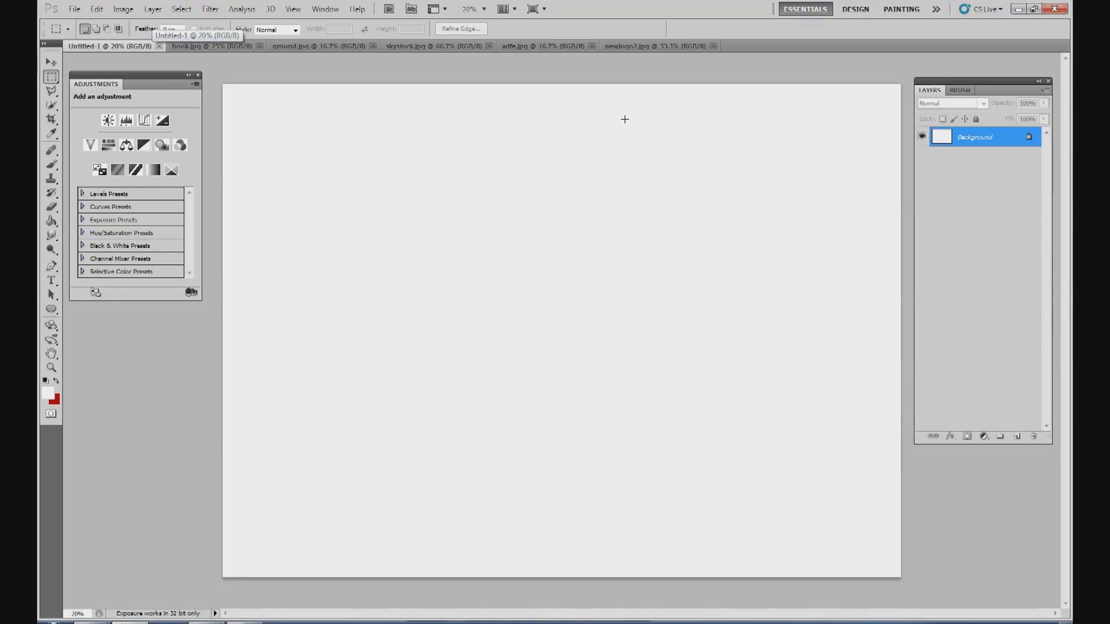
pyautogui.click(209, 47)
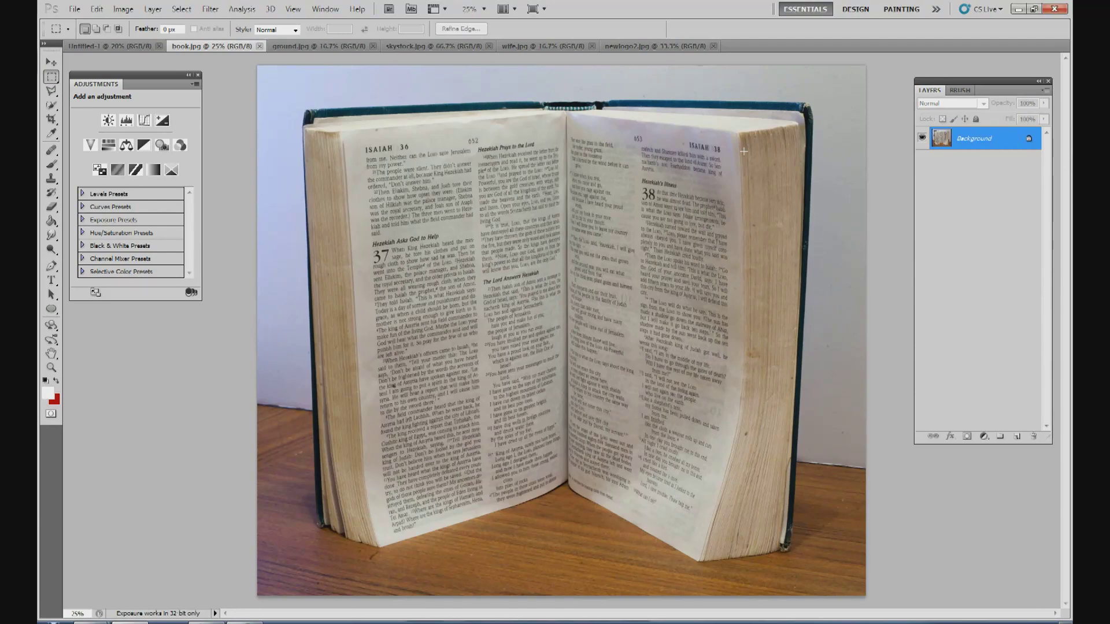
pyautogui.click(292, 47)
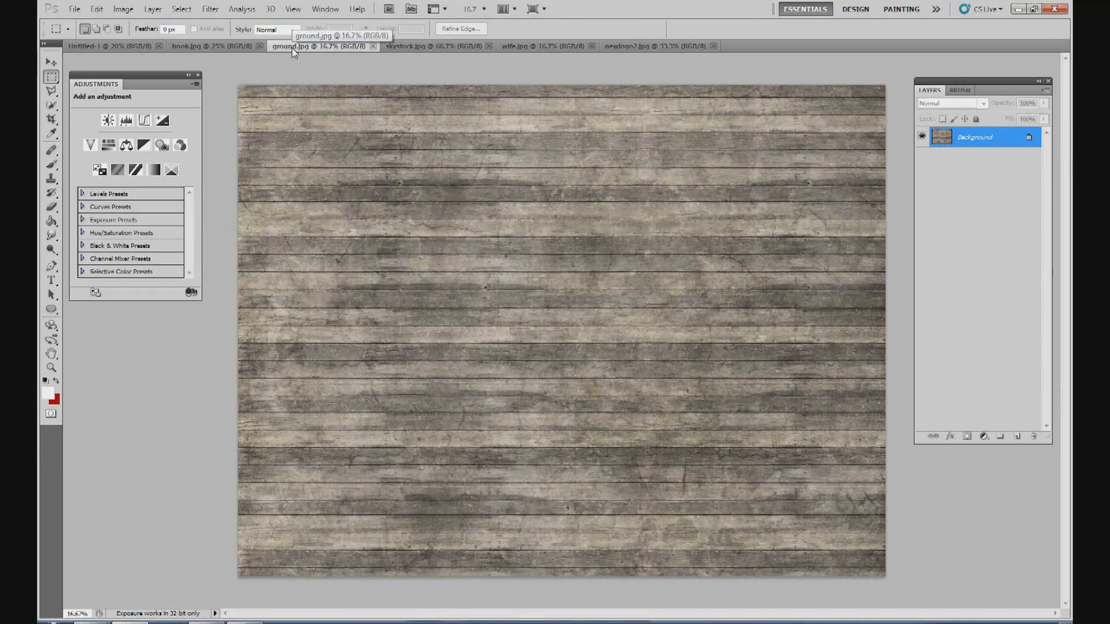
pyautogui.click(432, 48)
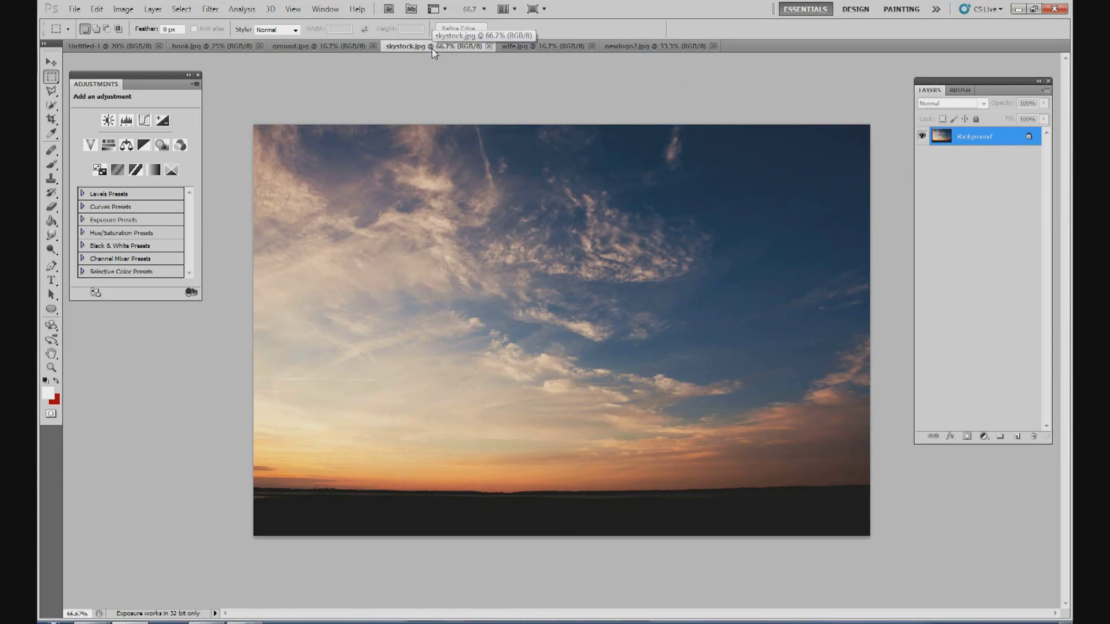
pyautogui.click(521, 49)
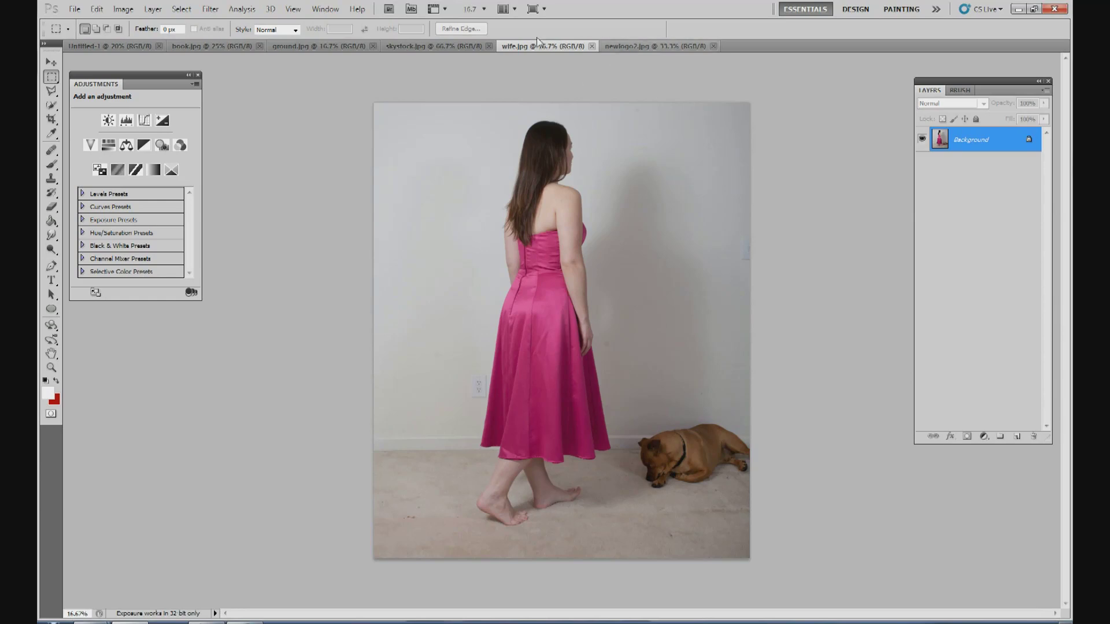
pyautogui.click(93, 49)
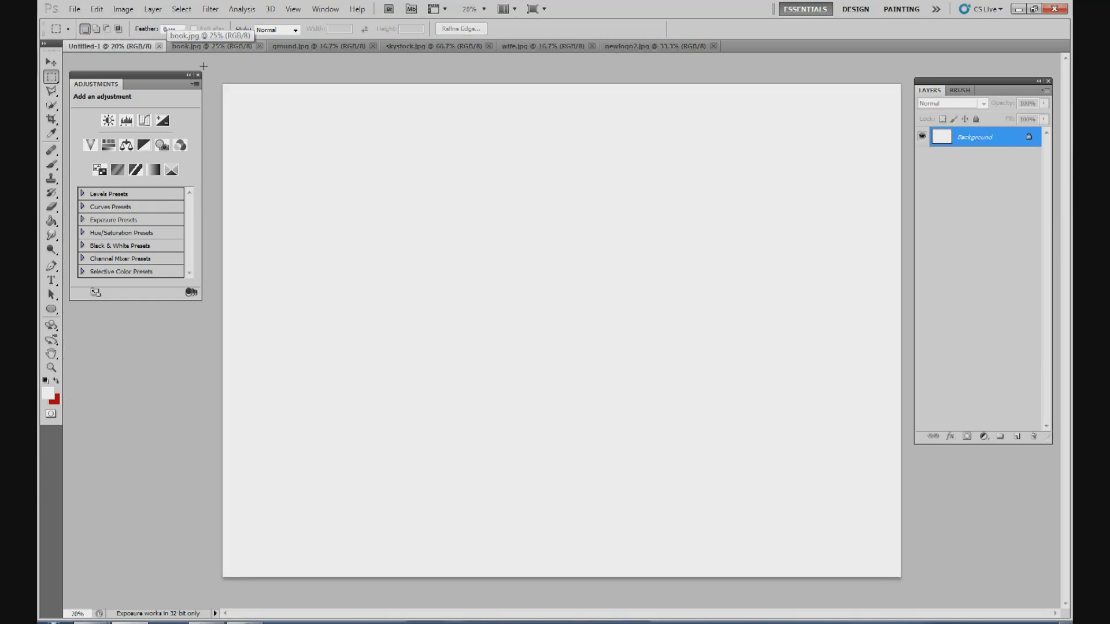
# Step: Copy the sunset sky from skystock.jpg into the blank Untitled-1 document as a new layer
pyautogui.click(425, 45)
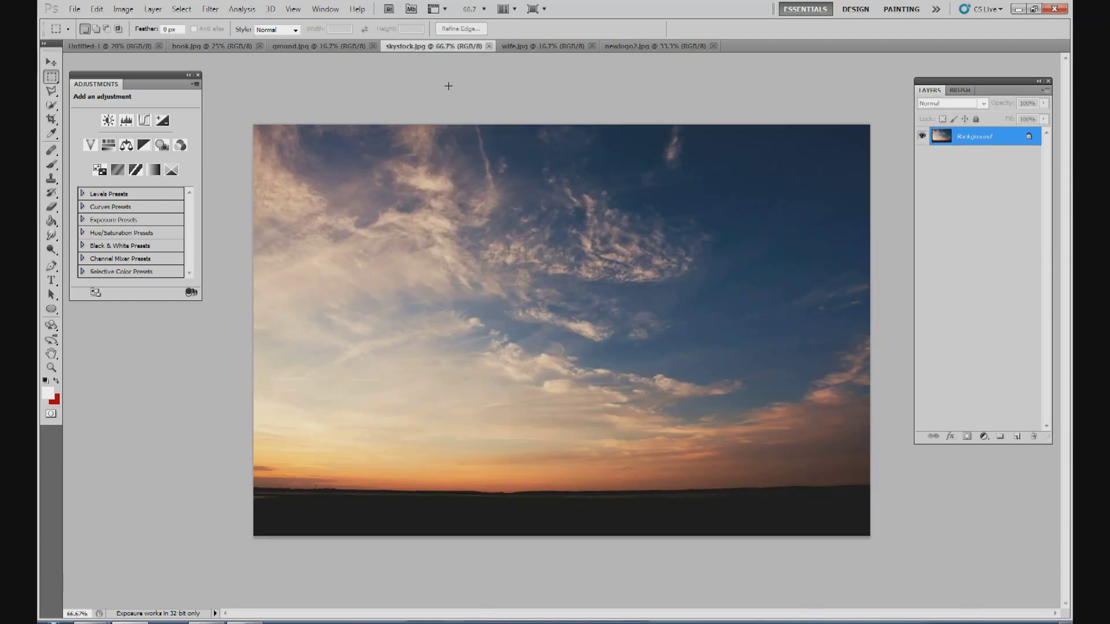
pyautogui.click(51, 61)
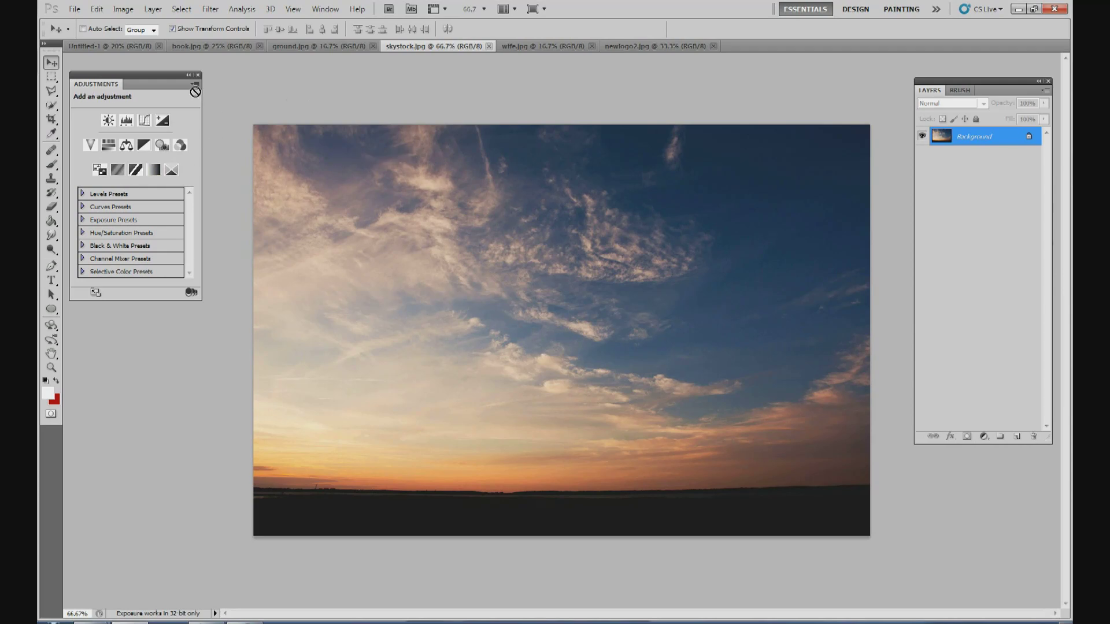
pyautogui.moveTo(124, 46); pyautogui.dragTo(341, 164)
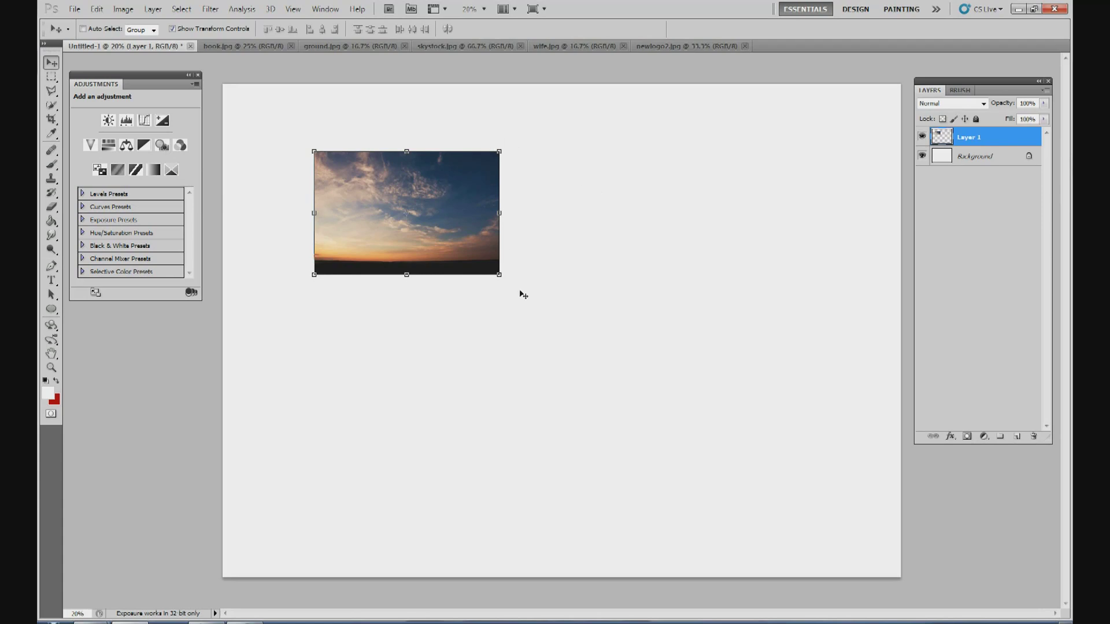
# Step: Scale the sky layer proportionally to 370% so it spans the canvas width from the top edge
pyautogui.moveTo(496, 276); pyautogui.dragTo(793, 441)
pyautogui.moveTo(837, 492); pyautogui.dragTo(909, 544)
pyautogui.moveTo(824, 490)
pyautogui.mouseDown()
pyautogui.moveTo(823, 478)
pyautogui.moveTo(824, 488)
pyautogui.mouseUp()
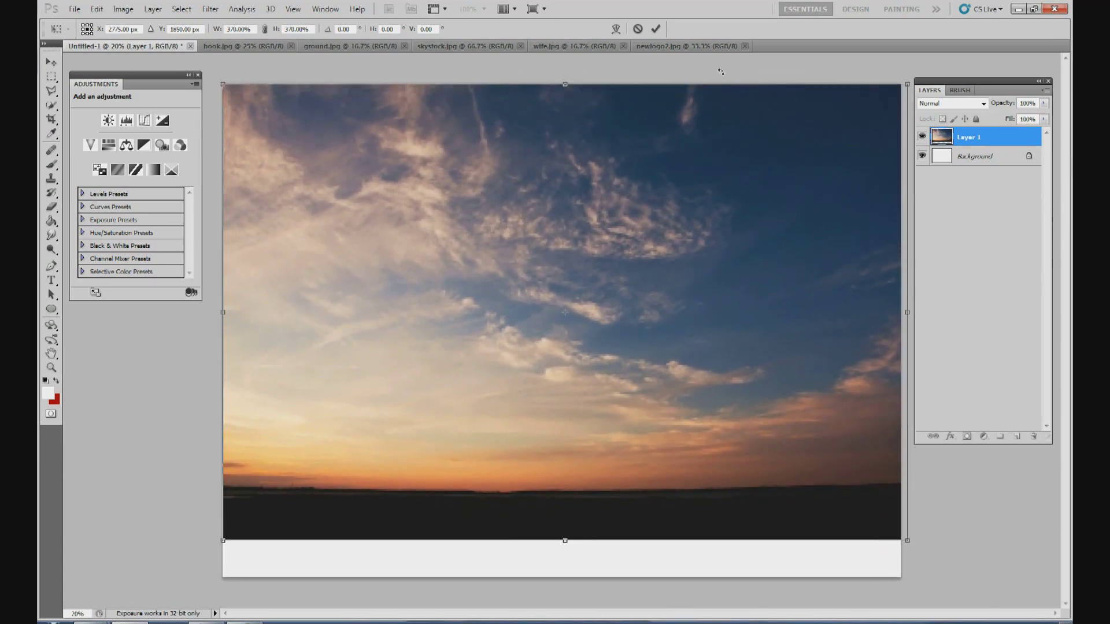
pyautogui.click(655, 28)
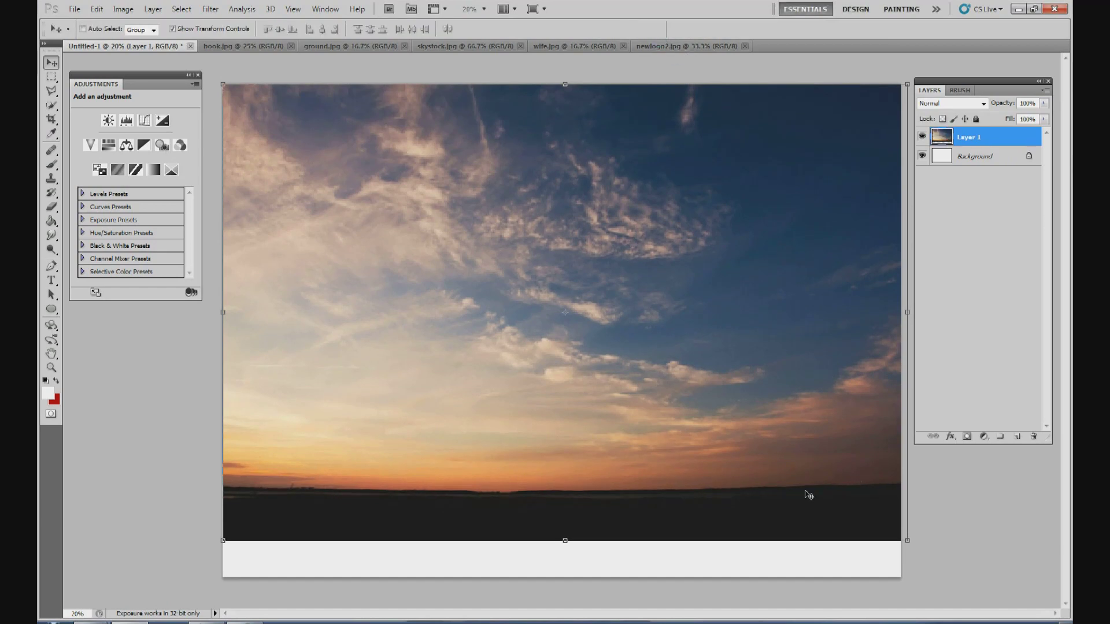
pyautogui.moveTo(652, 368)
pyautogui.mouseDown()
pyautogui.moveTo(651, 356)
pyautogui.moveTo(652, 364)
pyautogui.mouseUp()
pyautogui.hotkey('ctrl', 't')
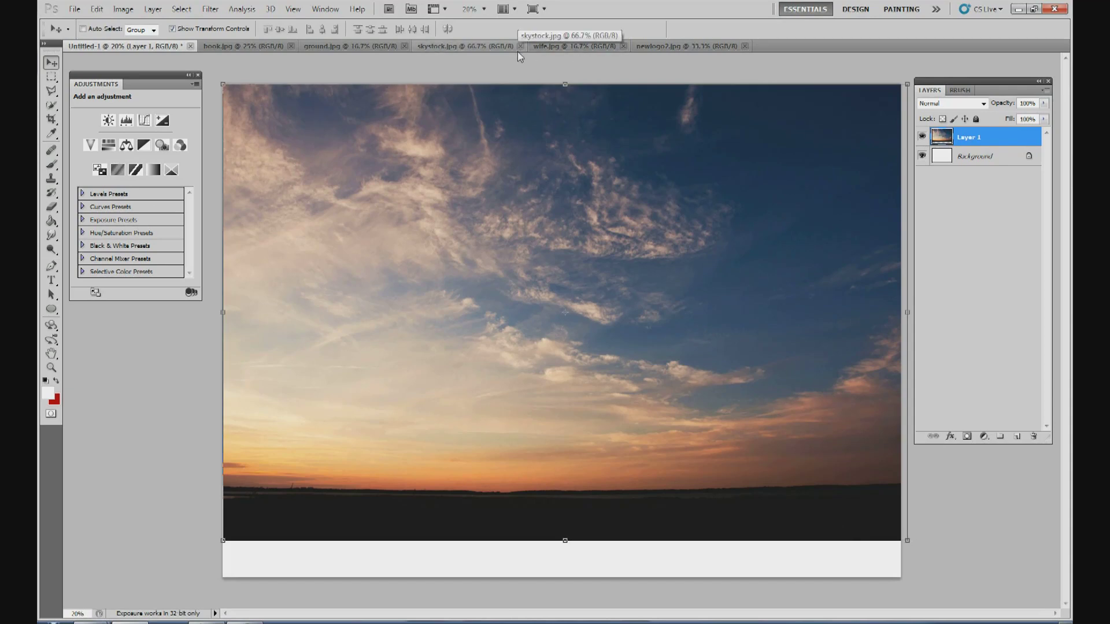
# Step: Copy the wood plank texture from ground.jpg into Untitled-1 and position it over the lower part of the sky
pyautogui.click(340, 46)
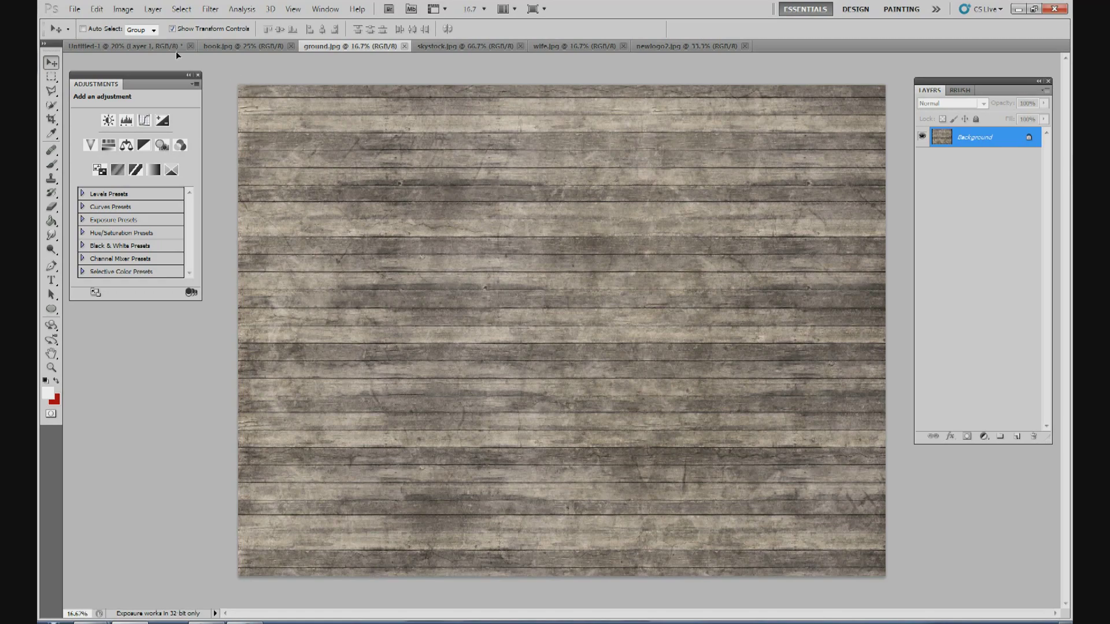
pyautogui.moveTo(166, 47); pyautogui.dragTo(670, 276)
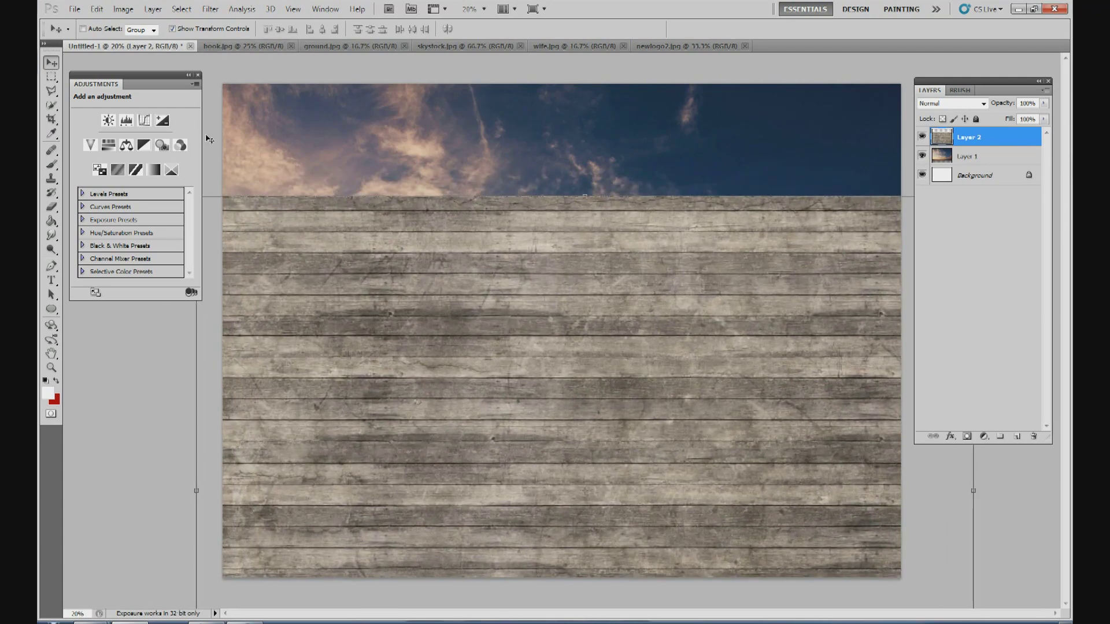
pyautogui.moveTo(628, 415); pyautogui.dragTo(627, 388)
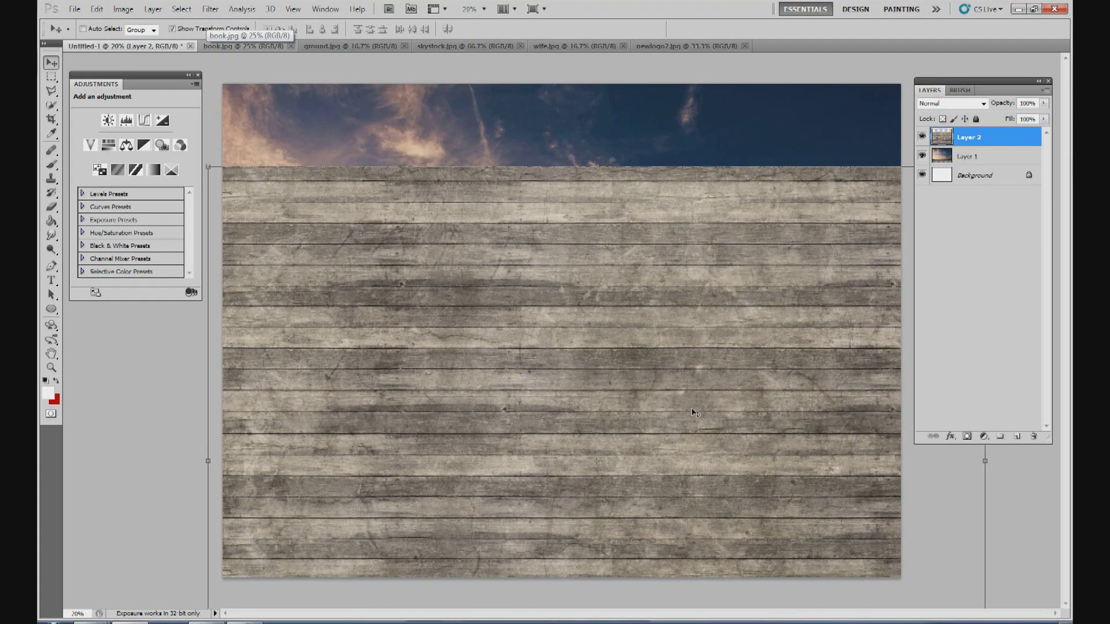
# Step: Rotate the wood plank layer 90° clockwise, then fit it to the canvas width with its top edge slightly above mid-height
pyautogui.click(92, 11)
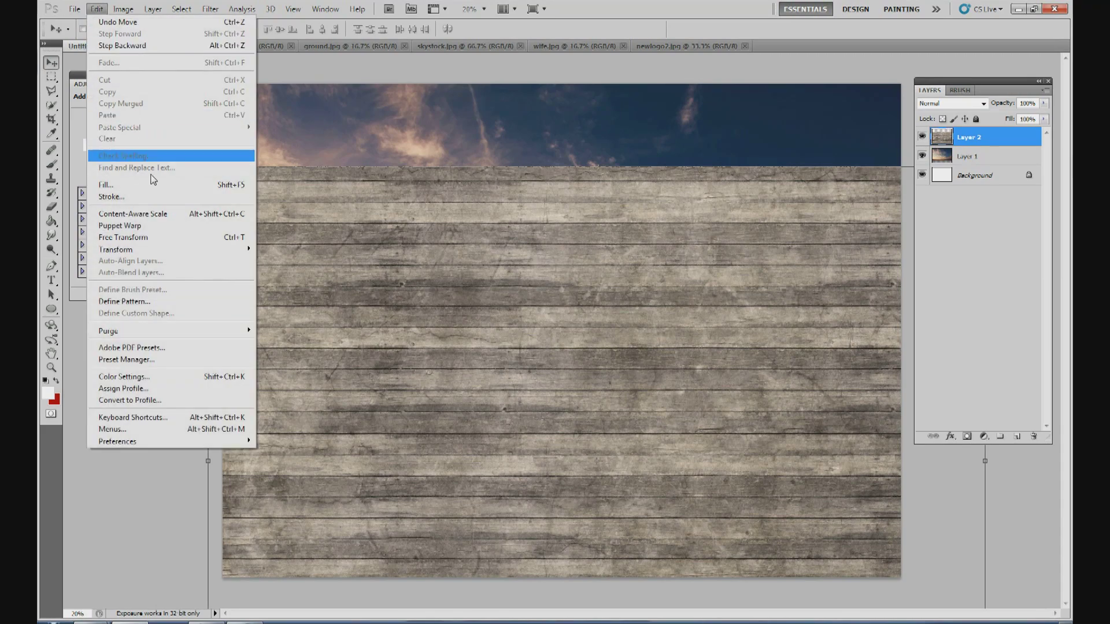
pyautogui.moveTo(191, 249)
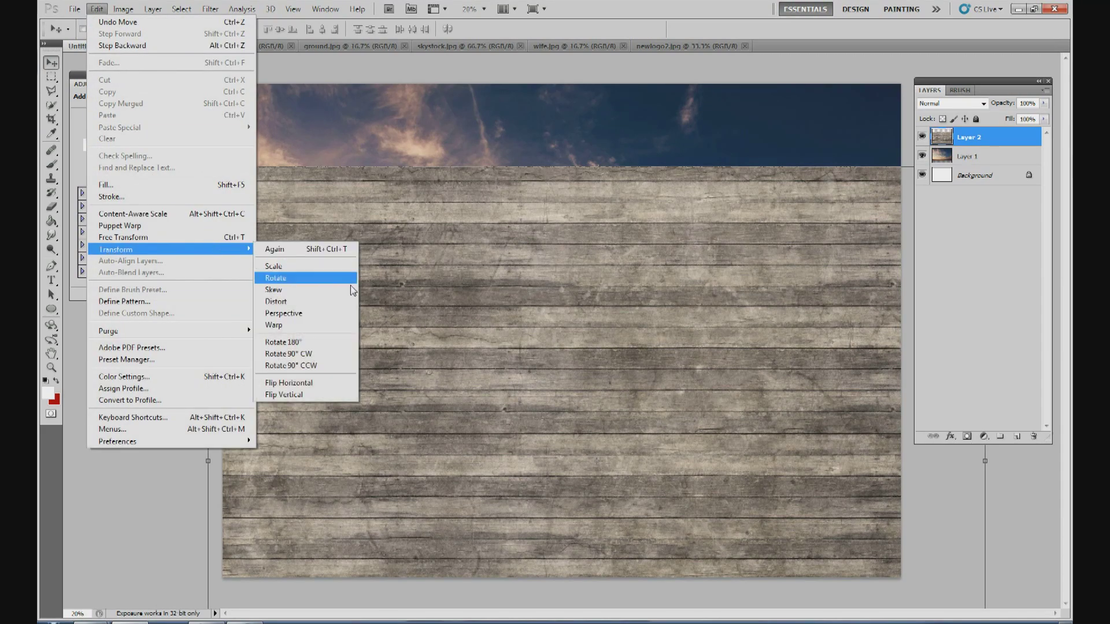
pyautogui.click(322, 352)
pyautogui.moveTo(599, 289); pyautogui.dragTo(581, 469)
pyautogui.moveTo(659, 391); pyautogui.dragTo(730, 336)
pyautogui.moveTo(813, 313); pyautogui.dragTo(961, 228)
pyautogui.moveTo(814, 241); pyautogui.dragTo(817, 356)
pyautogui.click(655, 29)
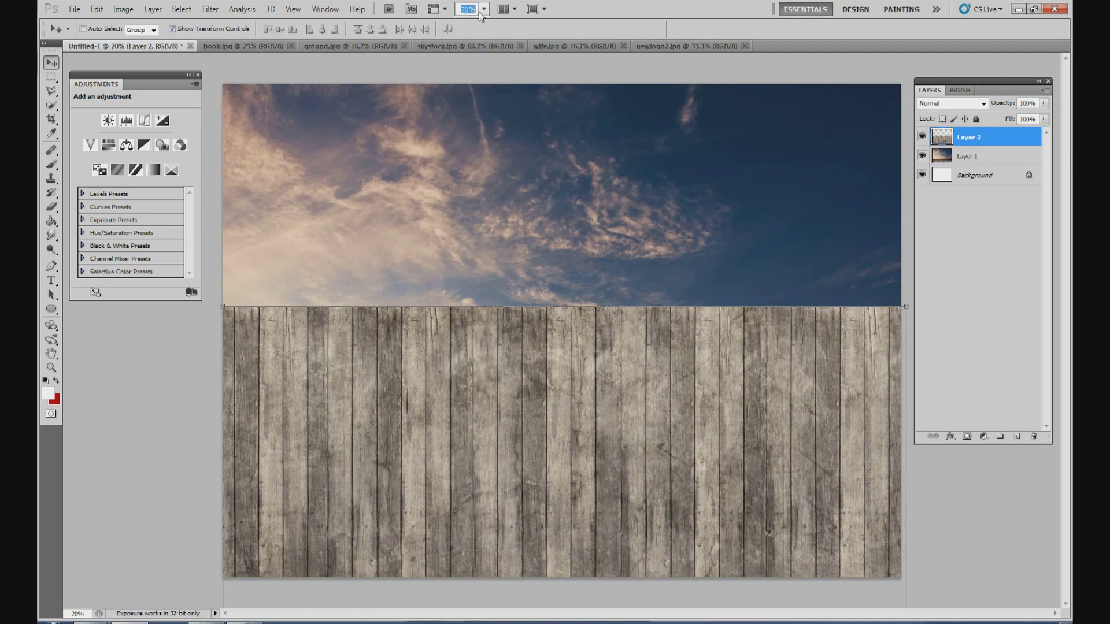
# Step: Apply a Perspective transform to the wood layer, widening its bottom edge to about 363% so the planks converge toward the horizon
pyautogui.write('5')
pyautogui.press('Return')
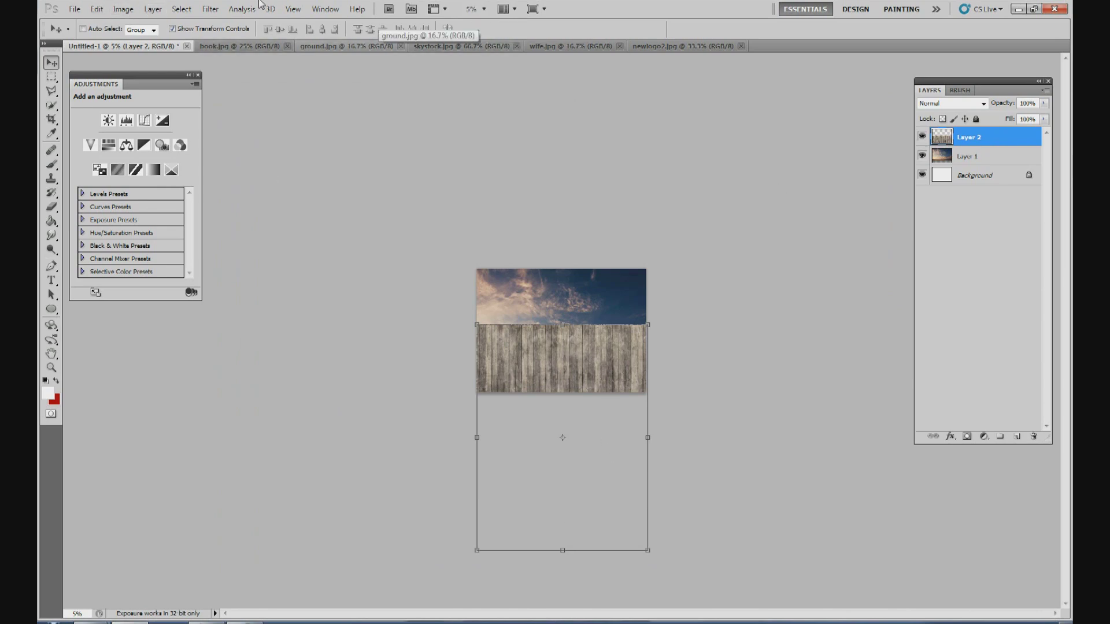
pyautogui.click(98, 9)
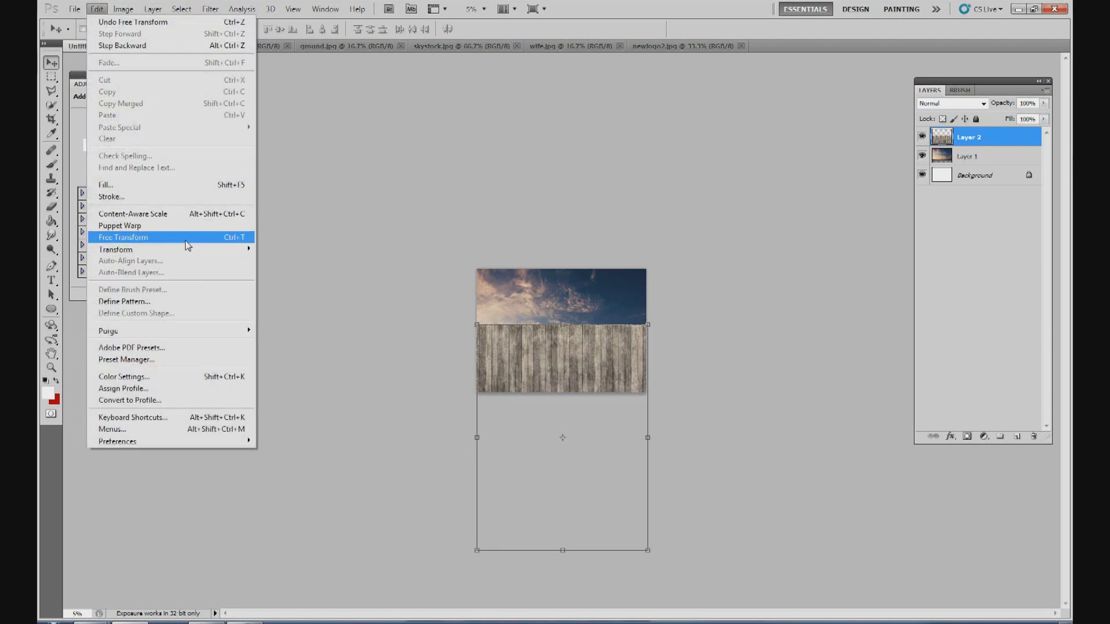
pyautogui.moveTo(187, 251)
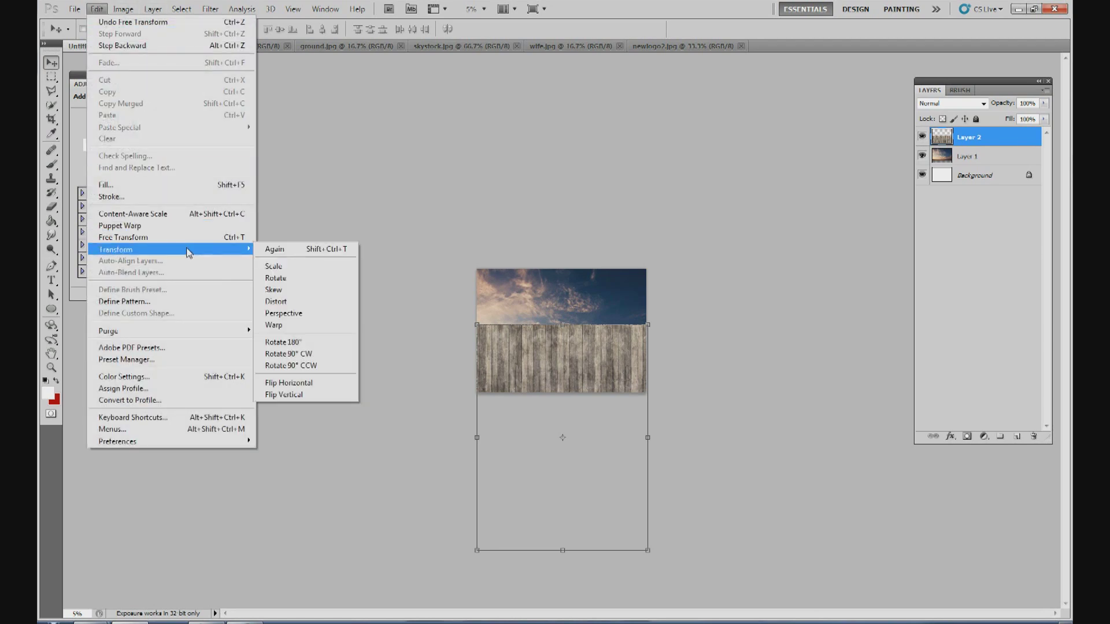
pyautogui.click(321, 313)
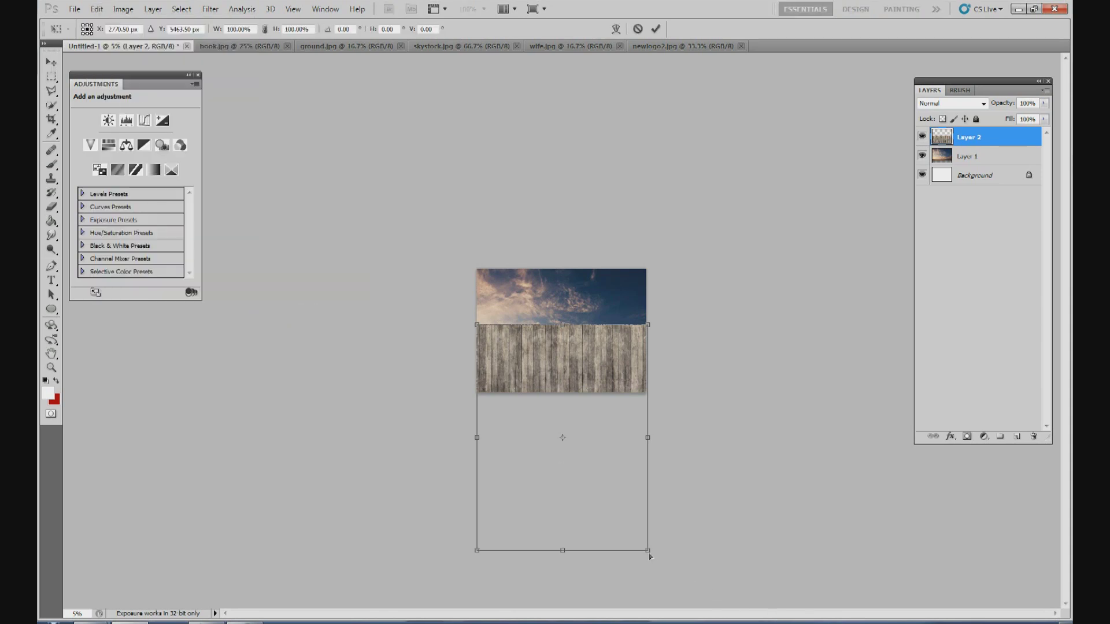
pyautogui.moveTo(648, 552); pyautogui.dragTo(867, 500)
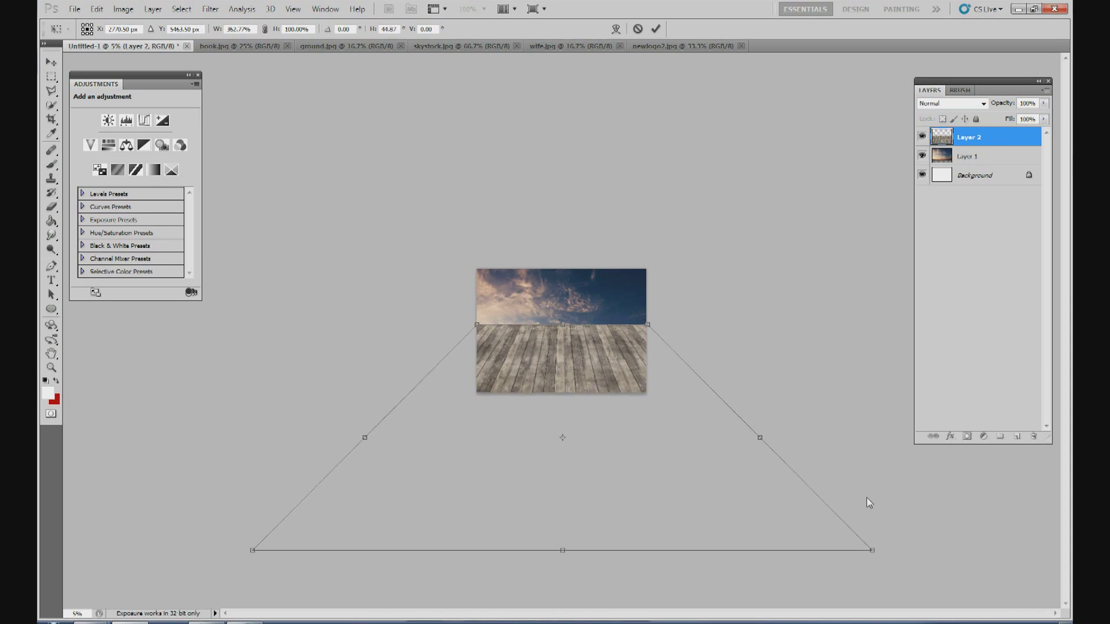
pyautogui.click(656, 29)
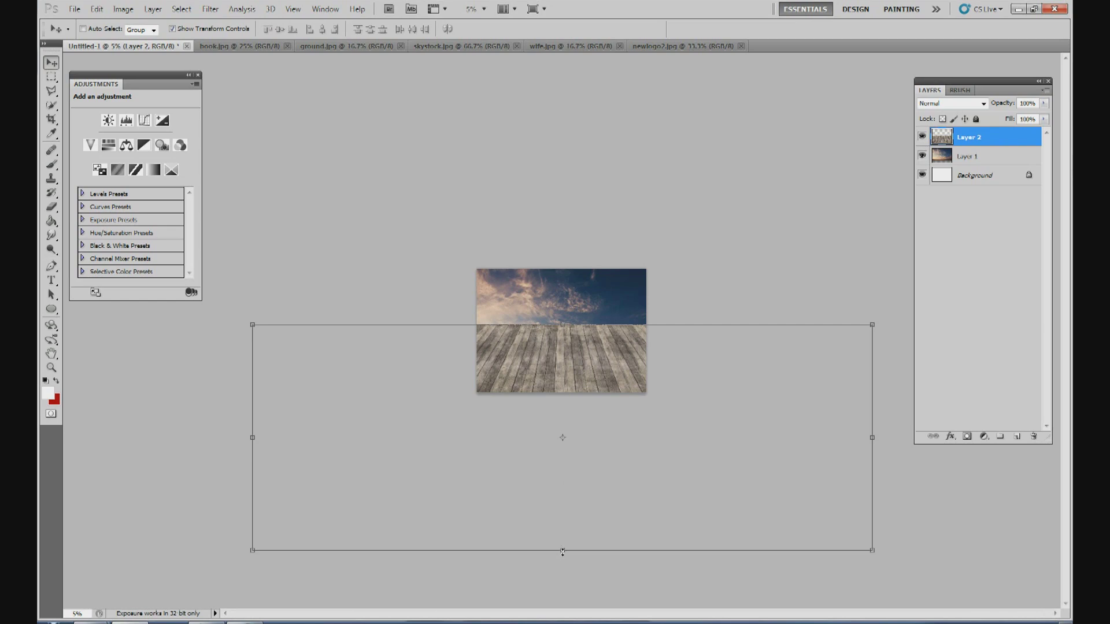
# Step: Squash the wood floor vertically to about 19% so it fills roughly the bottom third of the canvas
pyautogui.click(562, 550)
pyautogui.moveTo(563, 551); pyautogui.dragTo(564, 396)
pyautogui.moveTo(562, 324); pyautogui.dragTo(559, 350)
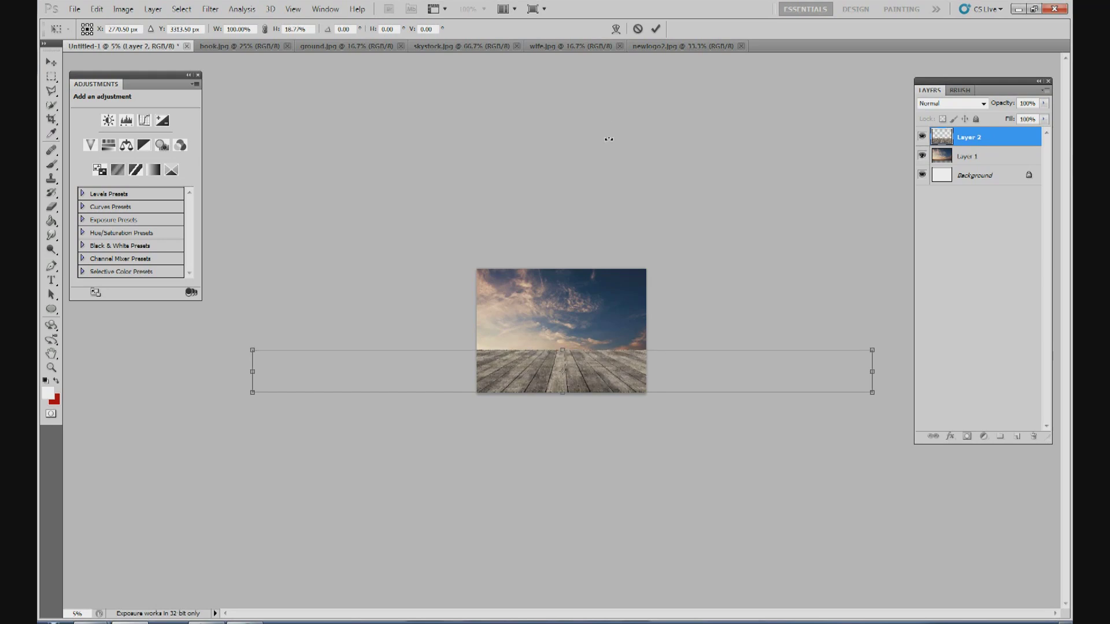
pyautogui.click(656, 29)
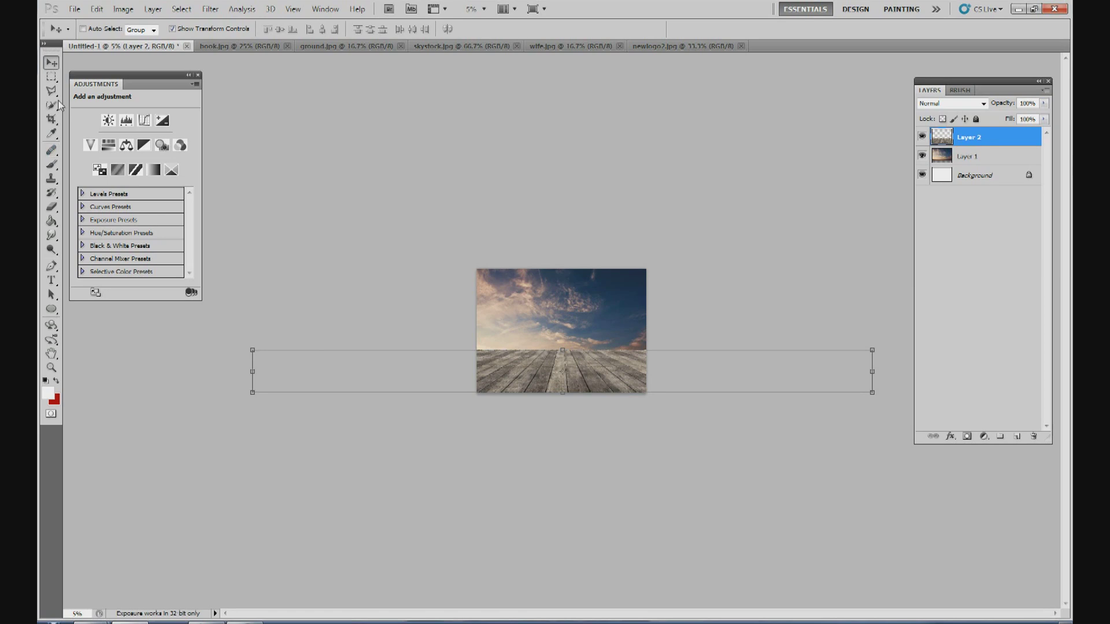
# Step: Crop the document to the canvas bounds to delete the layer areas hanging outside it
pyautogui.click(51, 119)
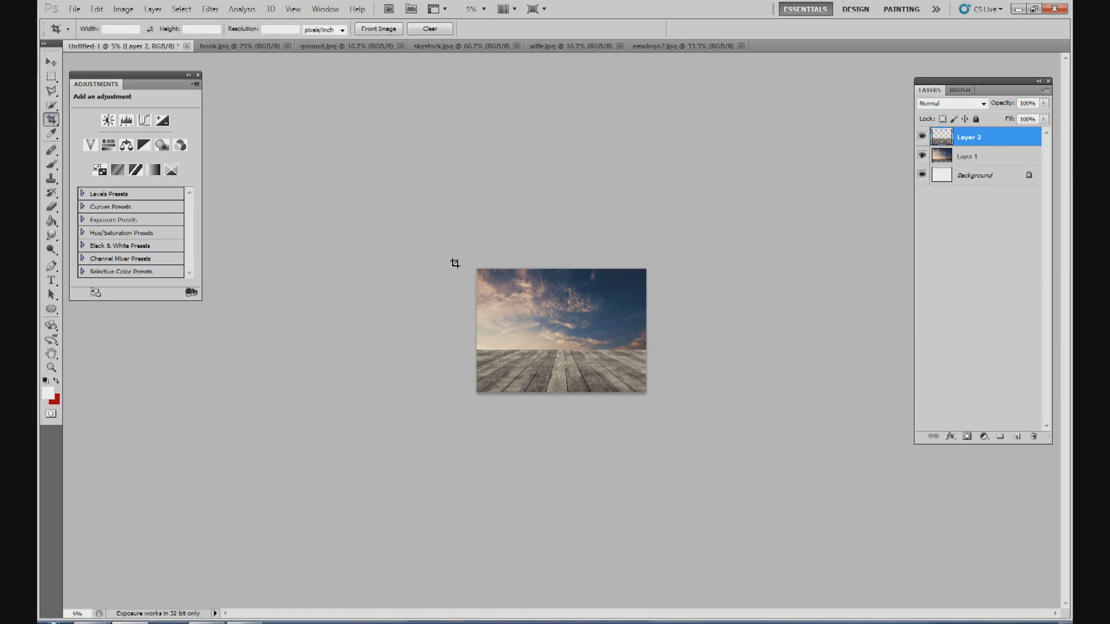
pyautogui.moveTo(461, 250); pyautogui.dragTo(650, 401)
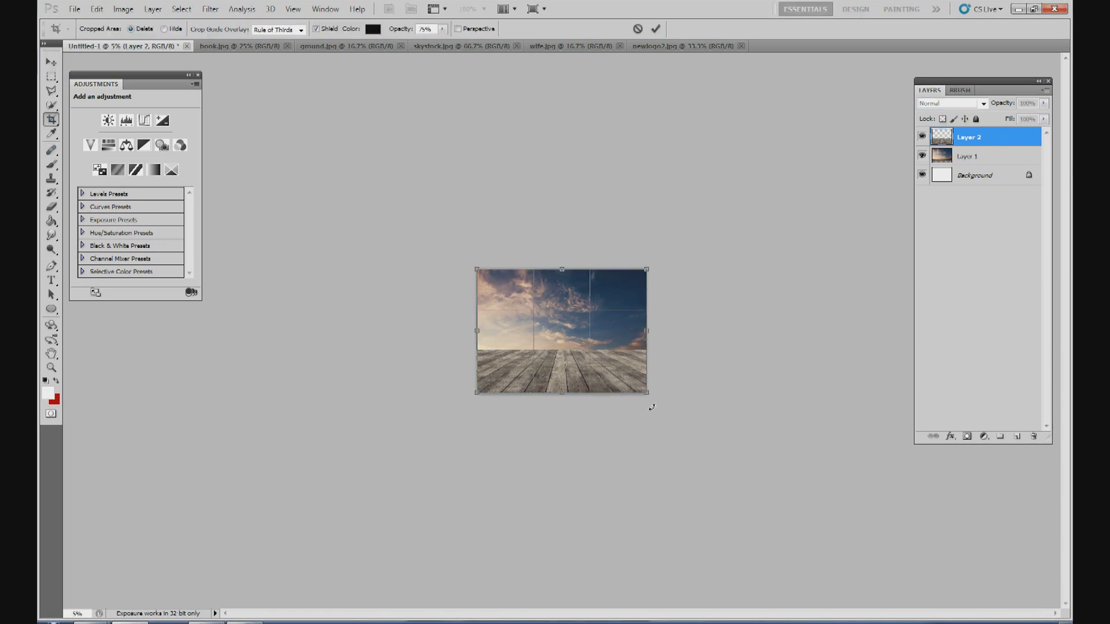
pyautogui.click(656, 28)
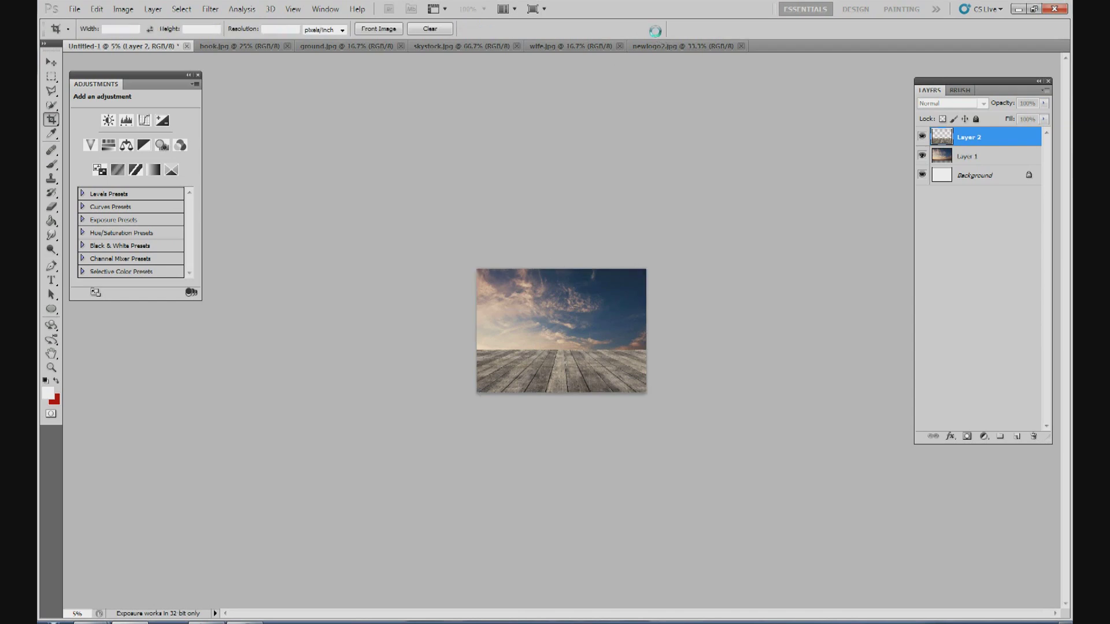
pyautogui.click(51, 62)
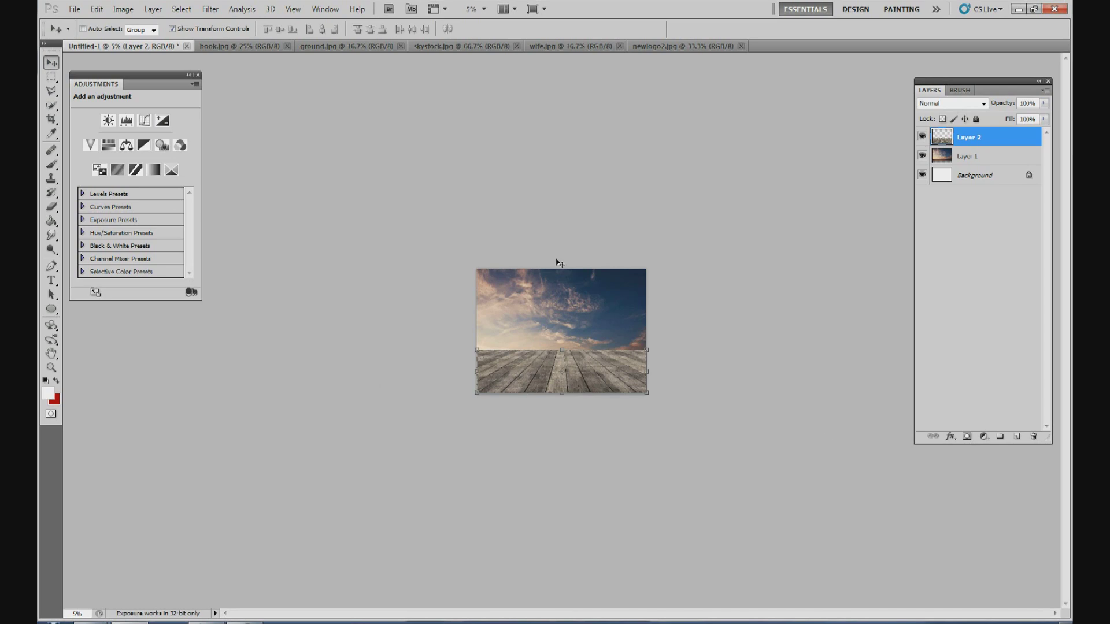
# Step: Squash the sky layer vertically to about 82% from its lower edge, bringing the sunset glow above the wood floor's horizon
pyautogui.click(485, 10)
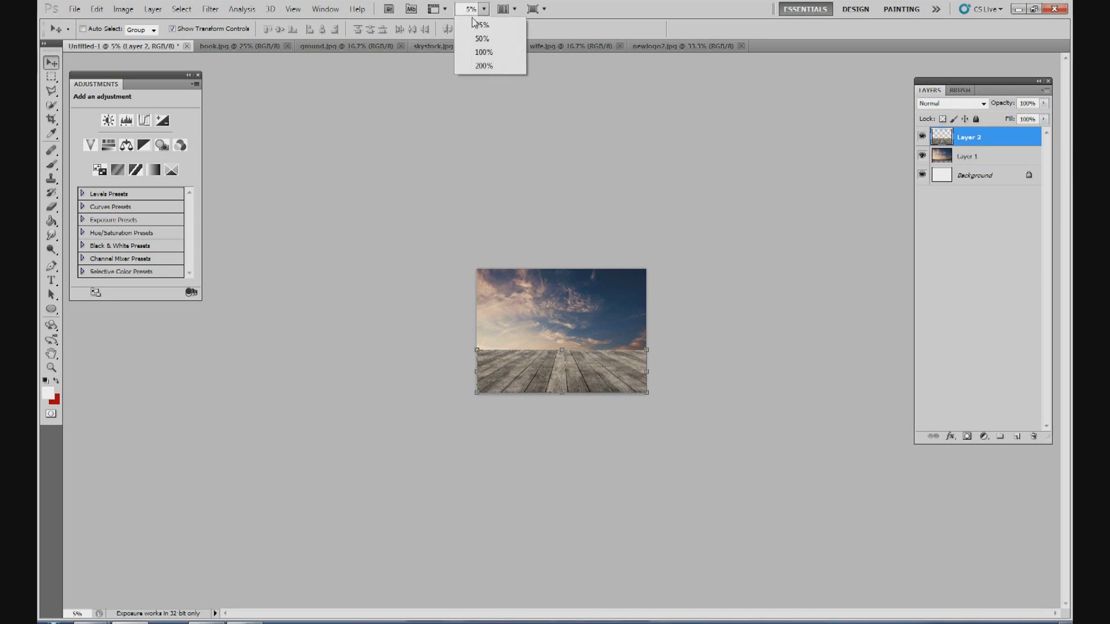
pyautogui.click(469, 10)
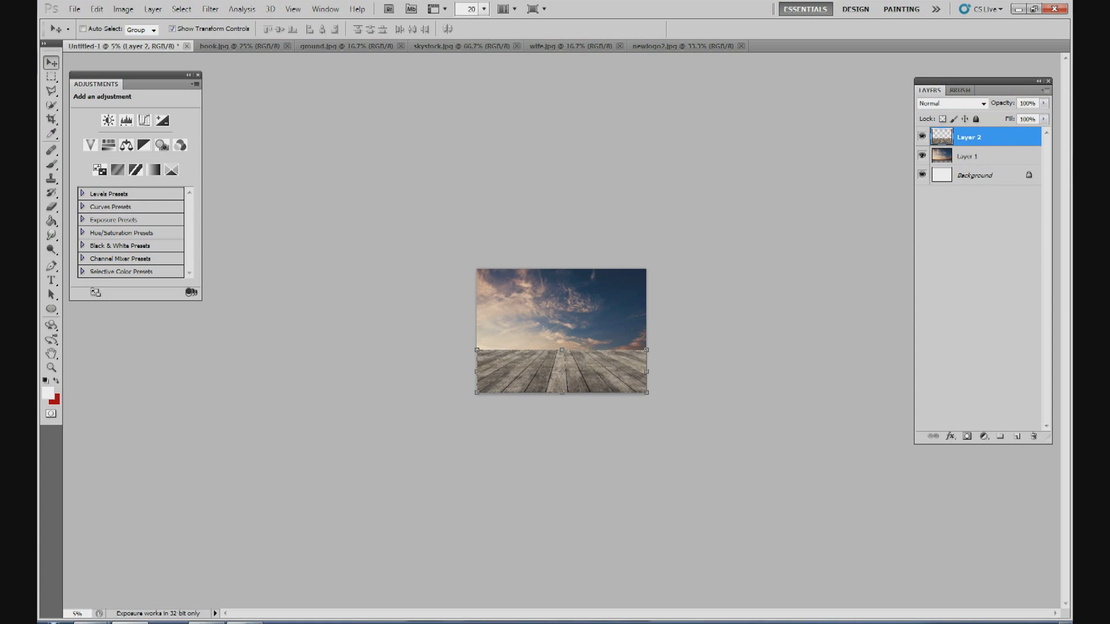
pyautogui.write('20')
pyautogui.press('Return')
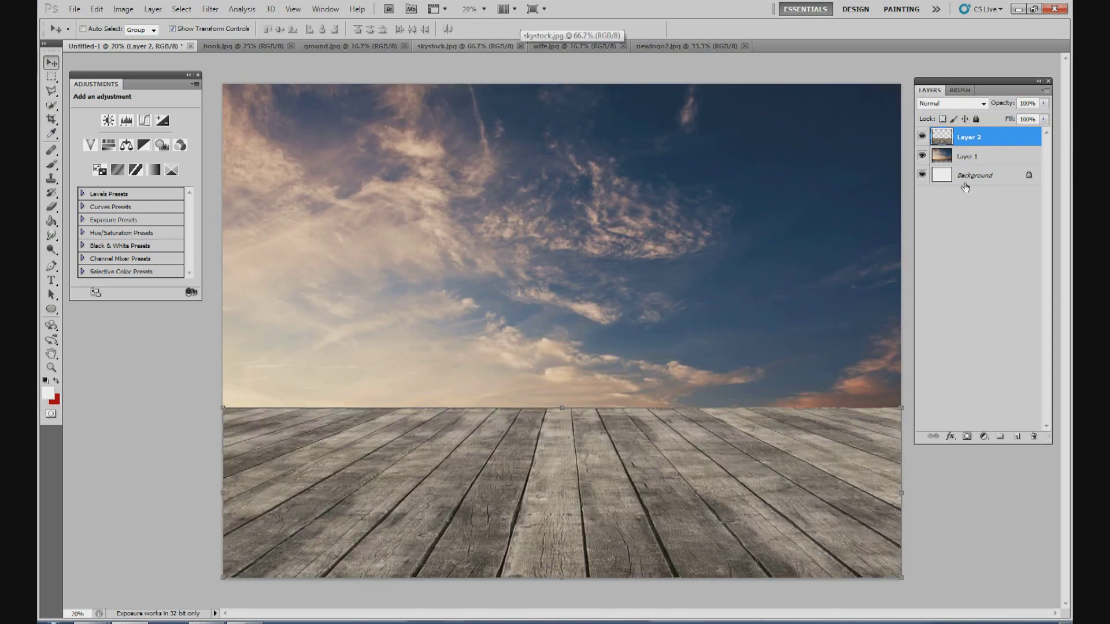
pyautogui.click(974, 176)
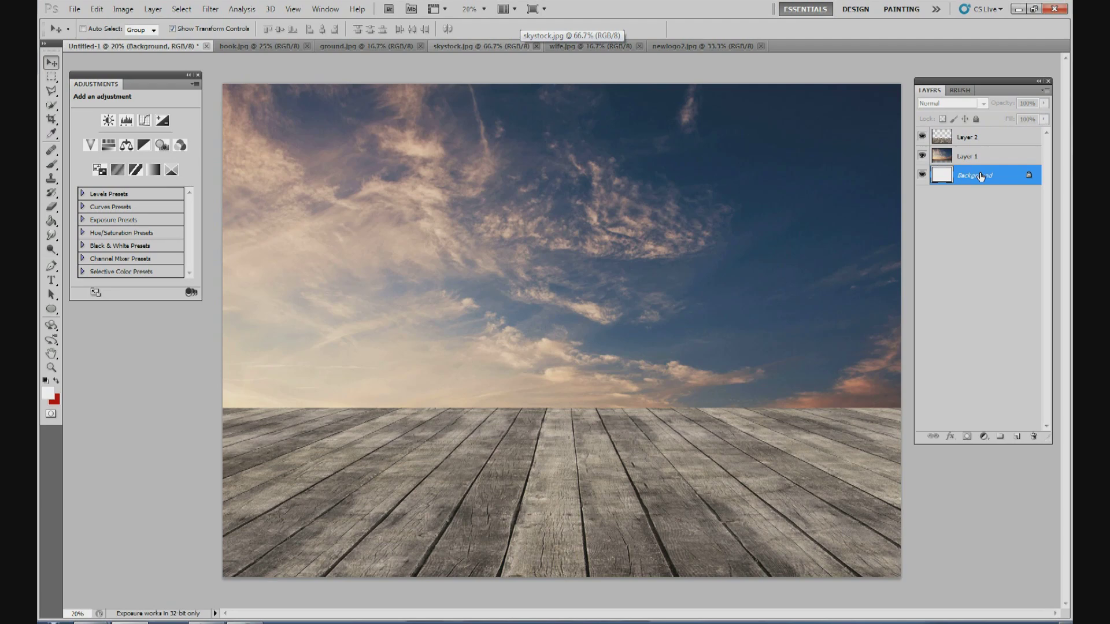
pyautogui.click(976, 158)
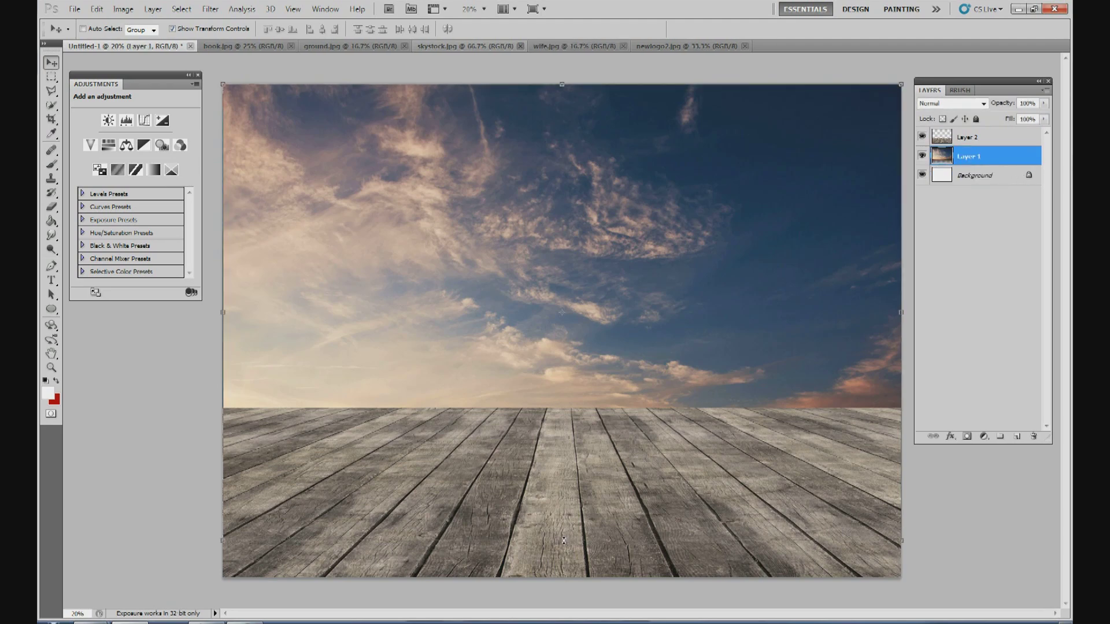
pyautogui.hotkey('ctrl', 't')
pyautogui.moveTo(563, 538); pyautogui.dragTo(563, 460)
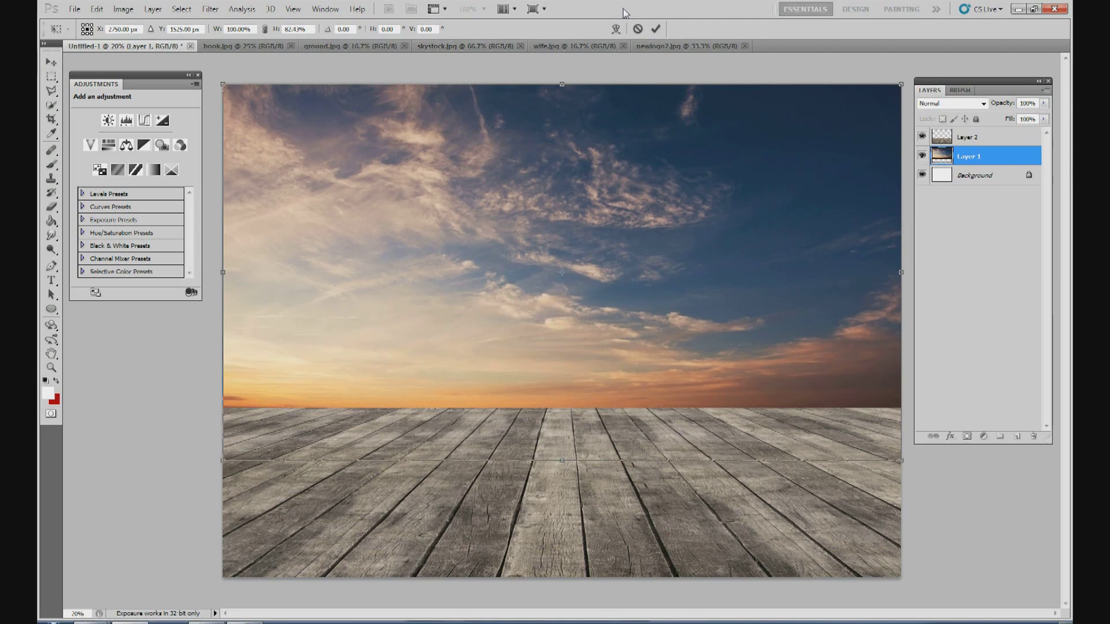
pyautogui.click(655, 31)
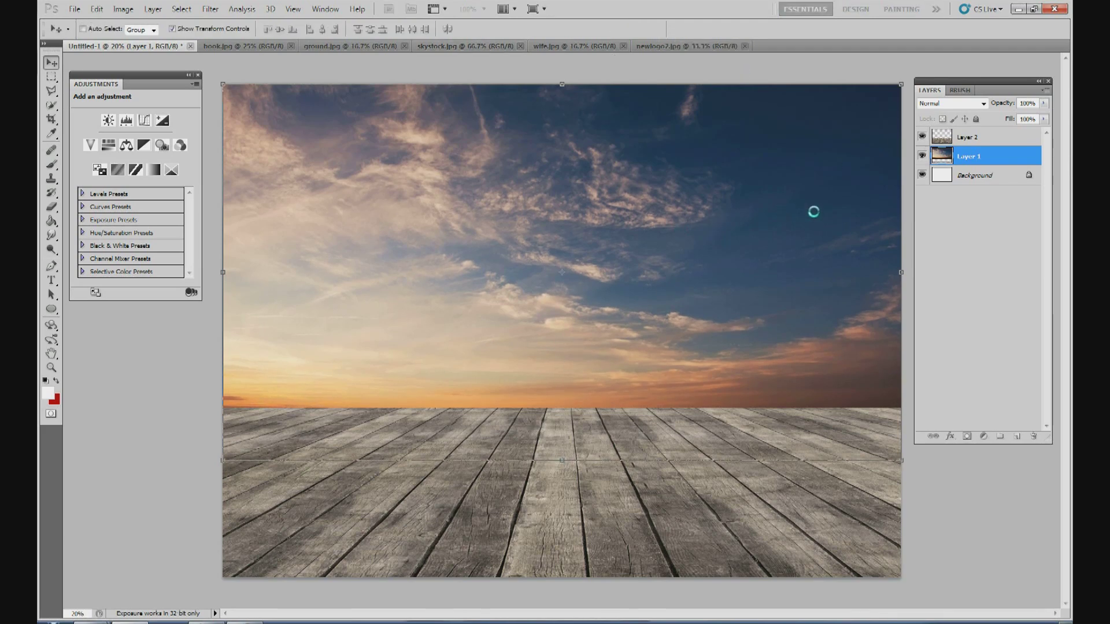
# Step: Add a layer mask to the wood floor layer and ready the Brush tool with black as foreground colour
pyautogui.click(982, 139)
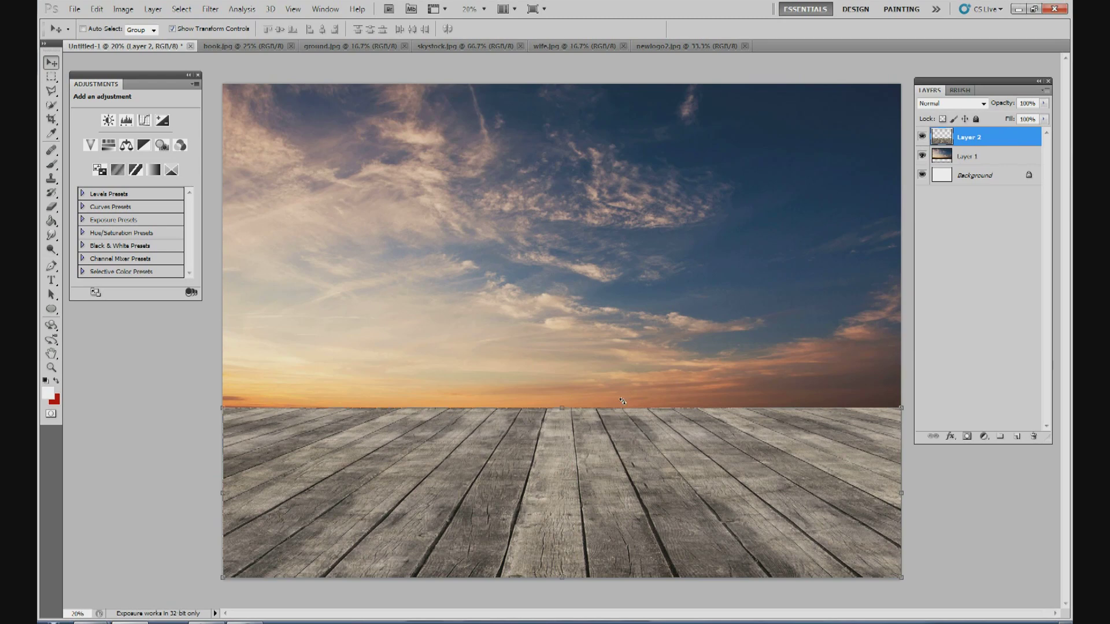
pyautogui.click(967, 172)
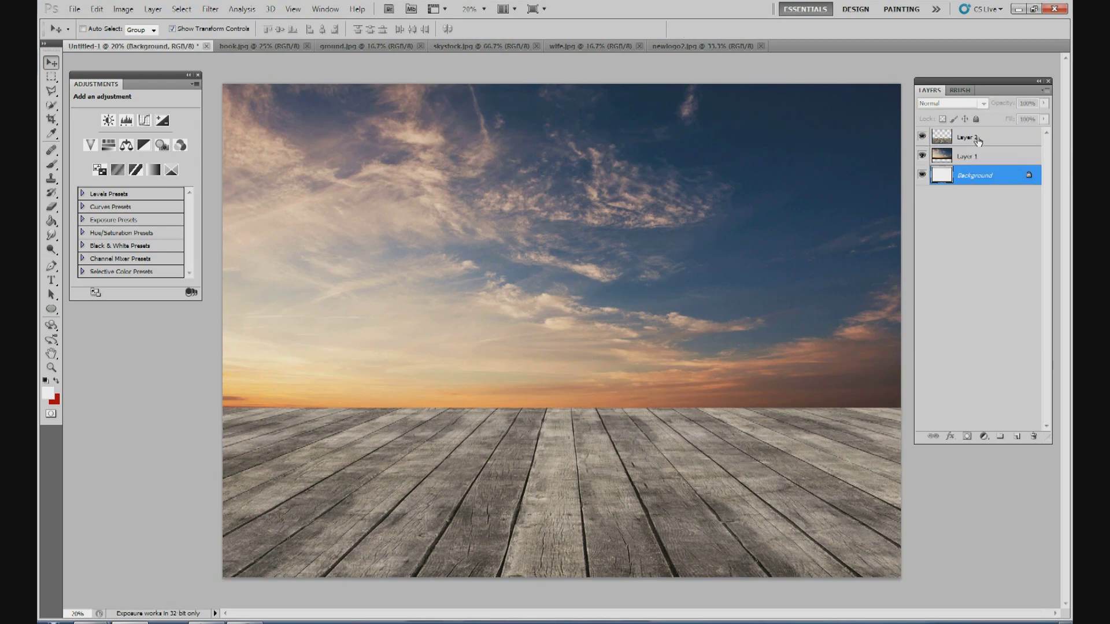
pyautogui.click(977, 141)
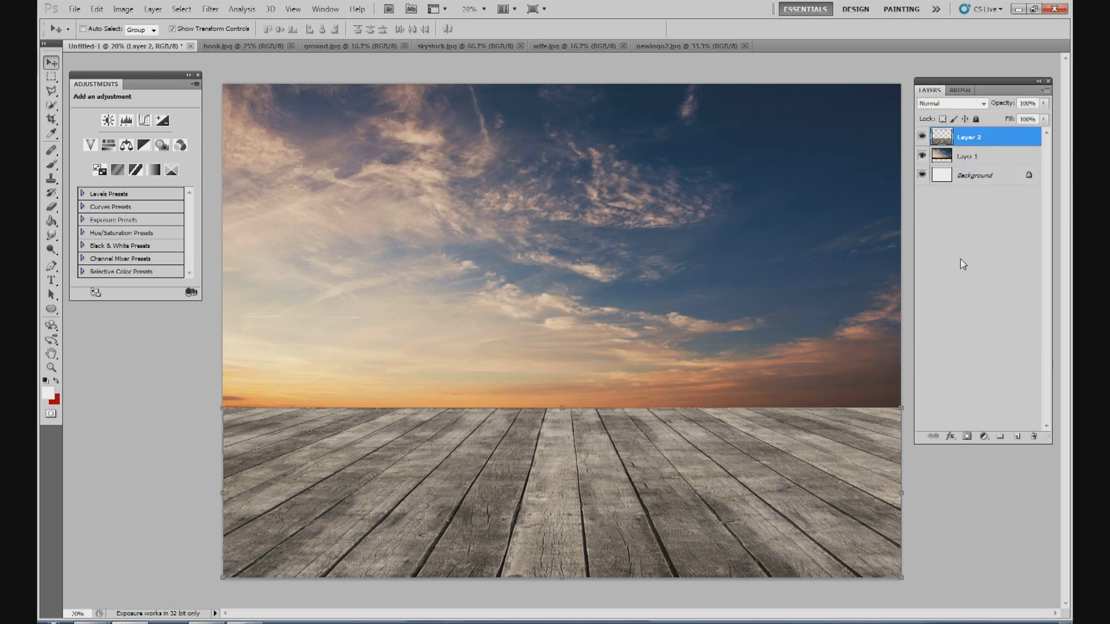
pyautogui.click(966, 437)
pyautogui.press('d')
pyautogui.press('b')
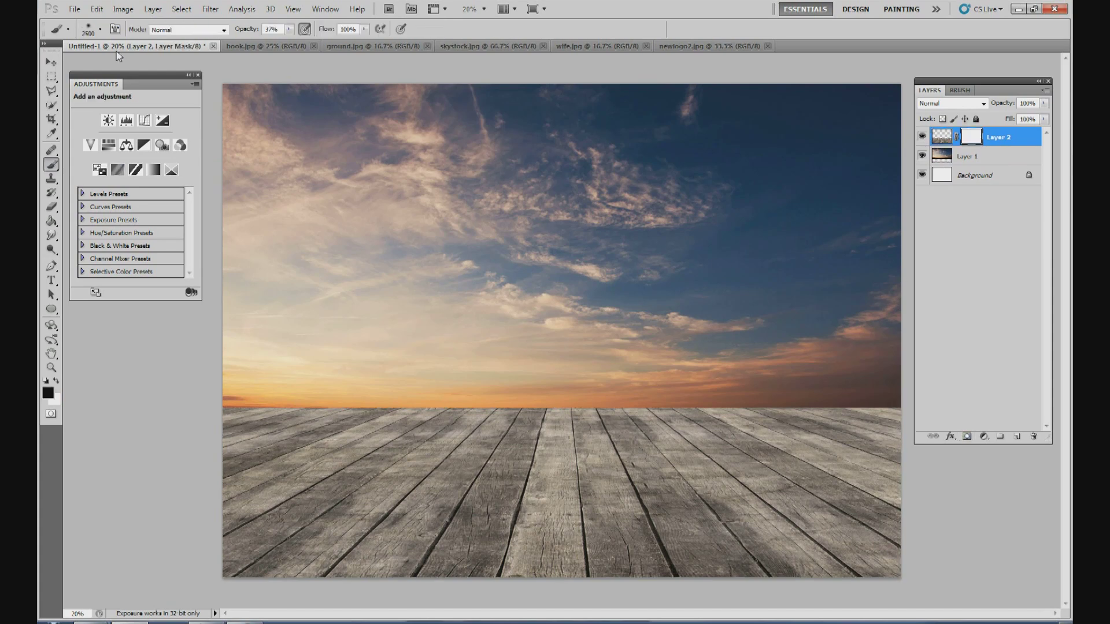
# Step: Mask out the floor's hard upper edge along the whole horizon using a soft 504 px black brush at 100% opacity
pyautogui.click(100, 32)
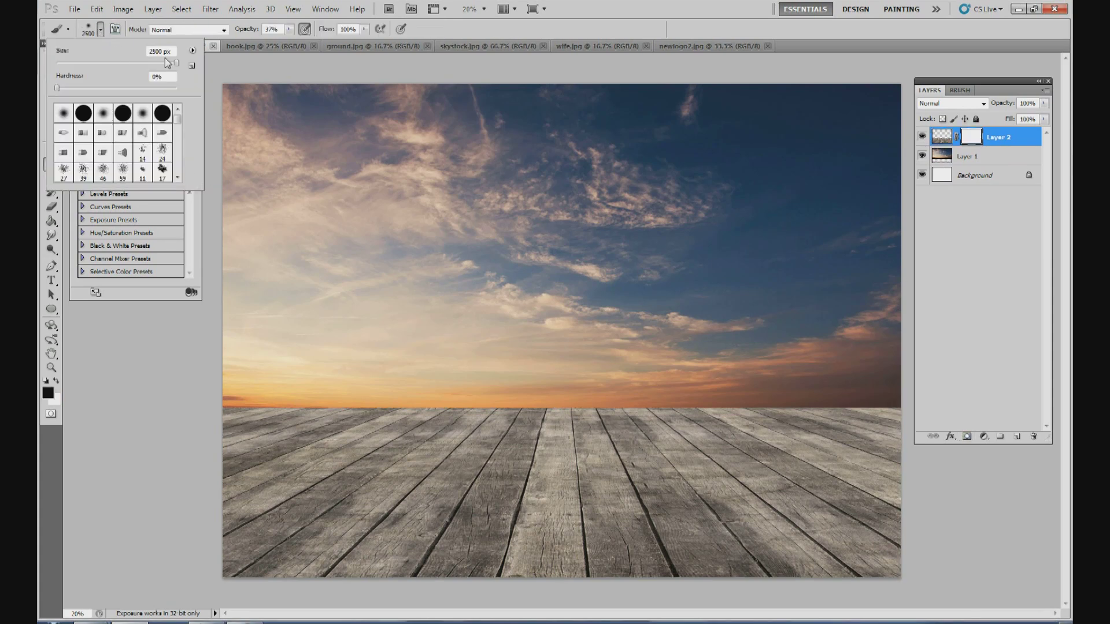
pyautogui.click(289, 29)
pyautogui.press('0')
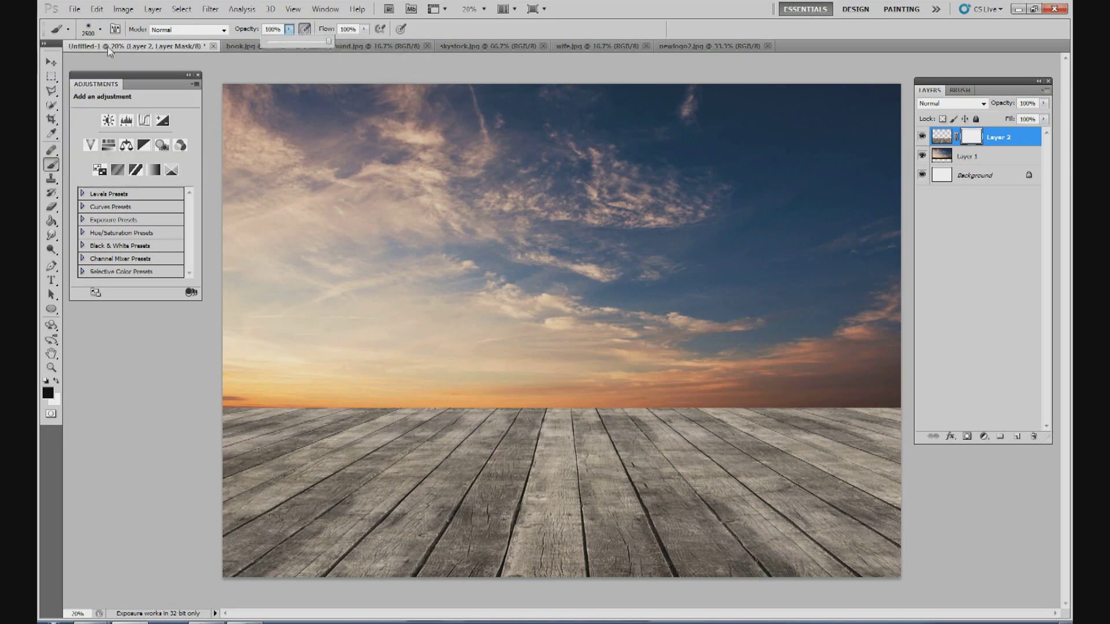
pyautogui.click(102, 31)
pyautogui.moveTo(177, 63); pyautogui.dragTo(169, 64)
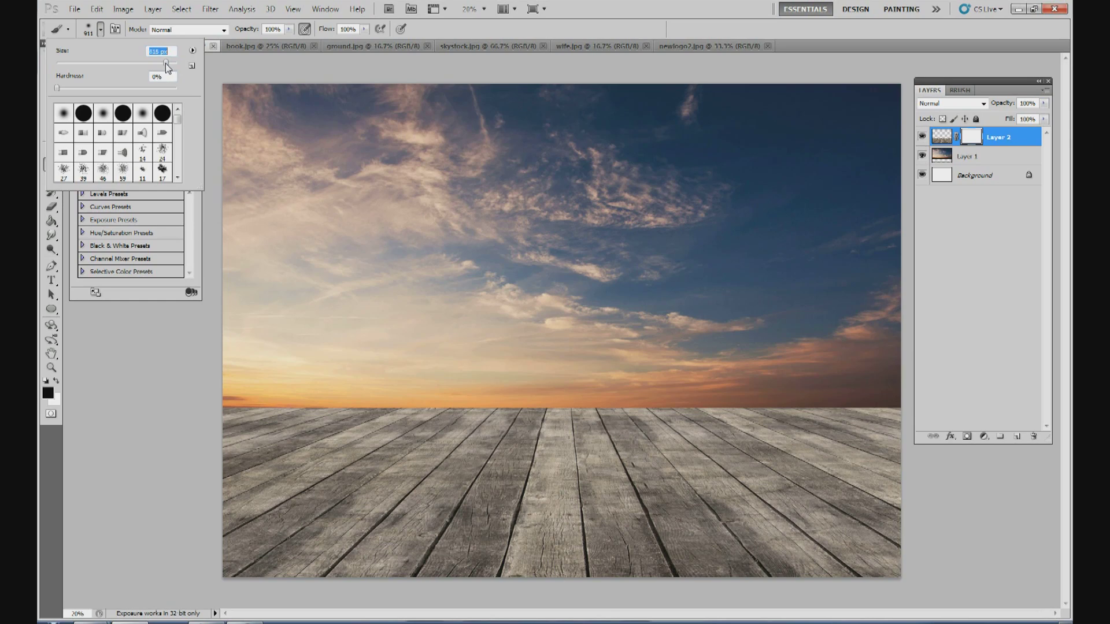
pyautogui.click(884, 374)
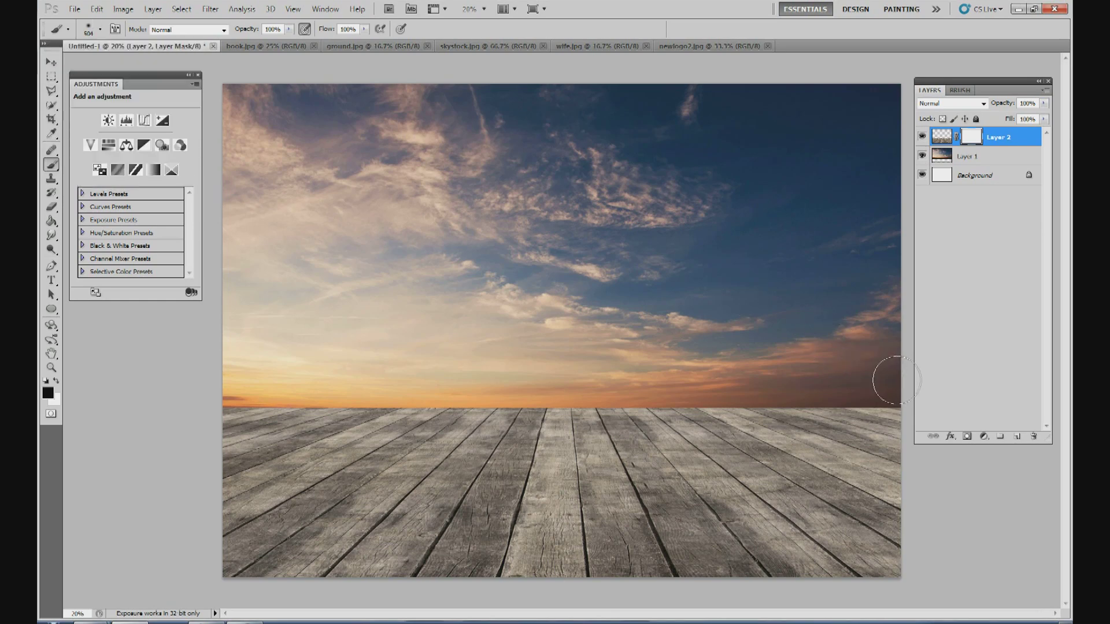
pyautogui.moveTo(873, 379)
pyautogui.mouseDown()
pyautogui.moveTo(862, 379)
pyautogui.moveTo(882, 382)
pyautogui.moveTo(787, 376)
pyautogui.moveTo(936, 383)
pyautogui.moveTo(657, 378)
pyautogui.moveTo(653, 401)
pyautogui.moveTo(614, 376)
pyautogui.moveTo(485, 379)
pyautogui.moveTo(701, 381)
pyautogui.moveTo(476, 366)
pyautogui.moveTo(446, 387)
pyautogui.moveTo(213, 384)
pyautogui.mouseUp()
pyautogui.moveTo(327, 382); pyautogui.dragTo(832, 382)
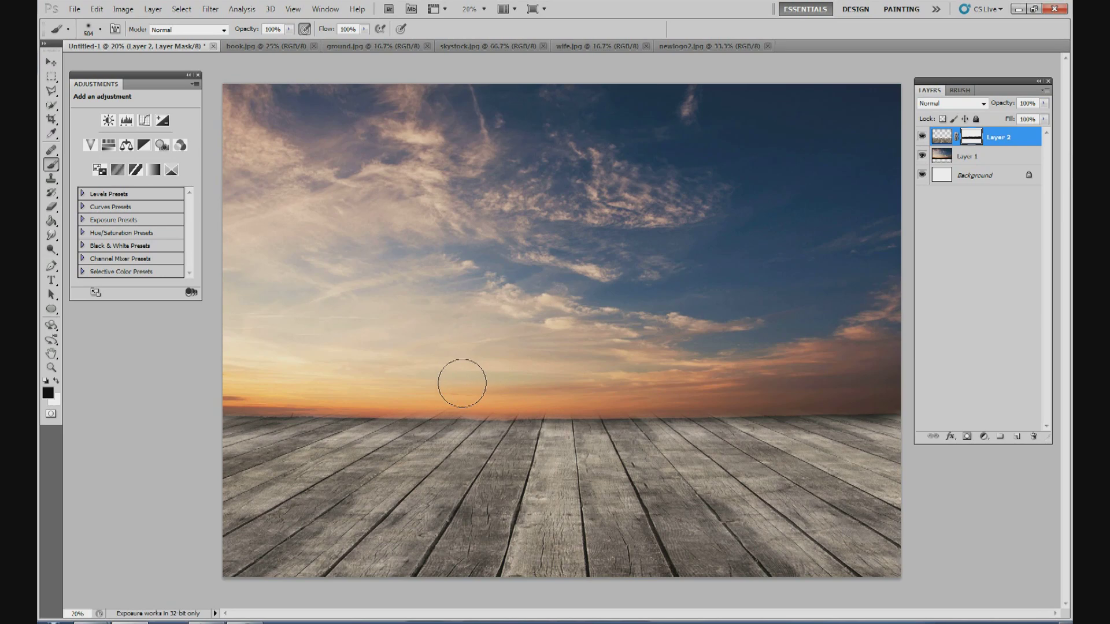
# Step: Stretch the sky layer vertically to about 104% from its lower edge so it blends into the softened floor edge
pyautogui.click(1006, 158)
pyautogui.click(51, 63)
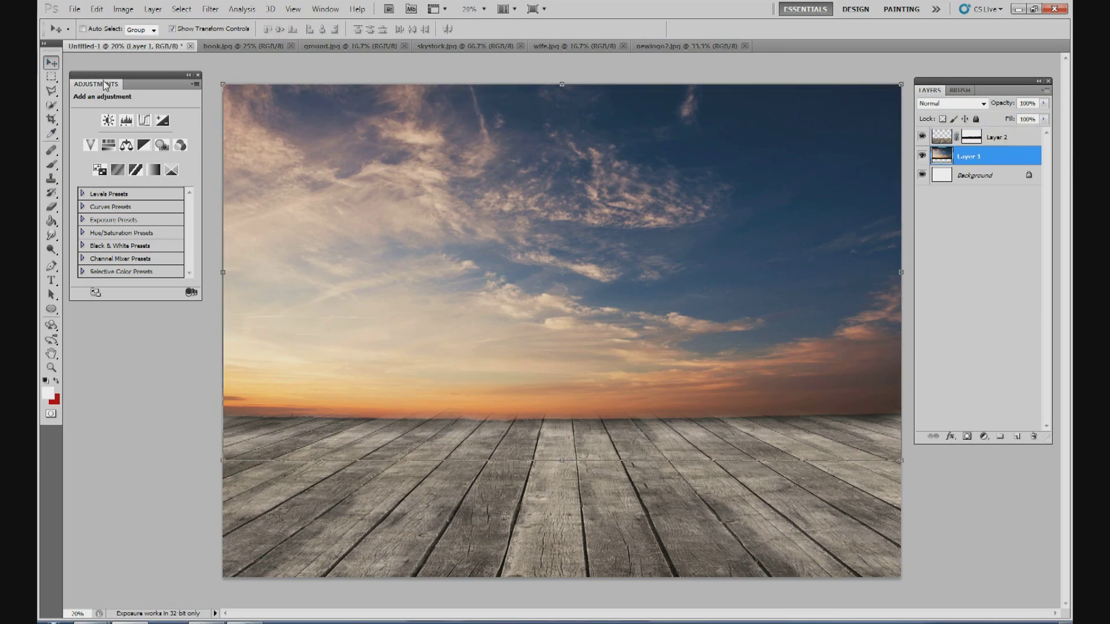
pyautogui.moveTo(558, 458); pyautogui.dragTo(553, 475)
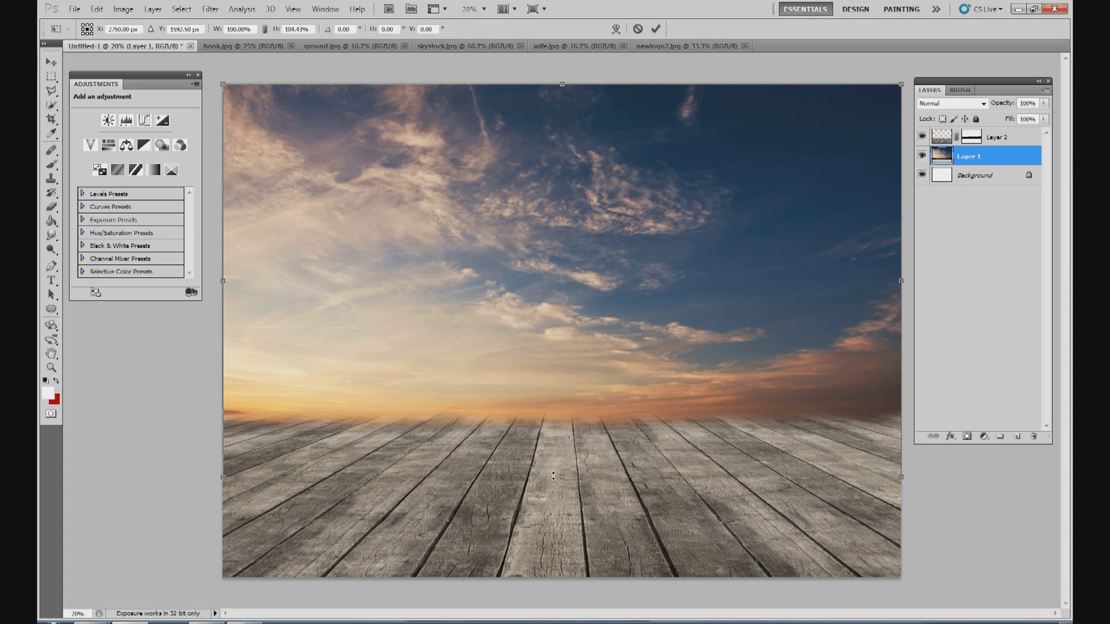
pyautogui.press('Return')
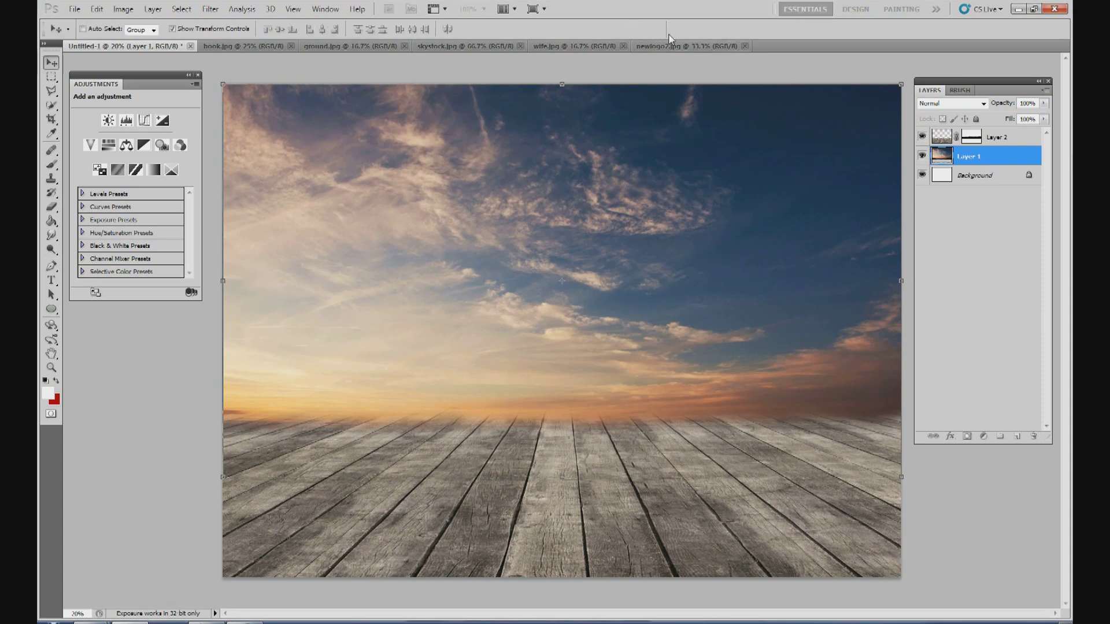
# Step: Create a new empty layer above the masked wood floor layer
pyautogui.click(974, 142)
pyautogui.press('d')
pyautogui.press('b')
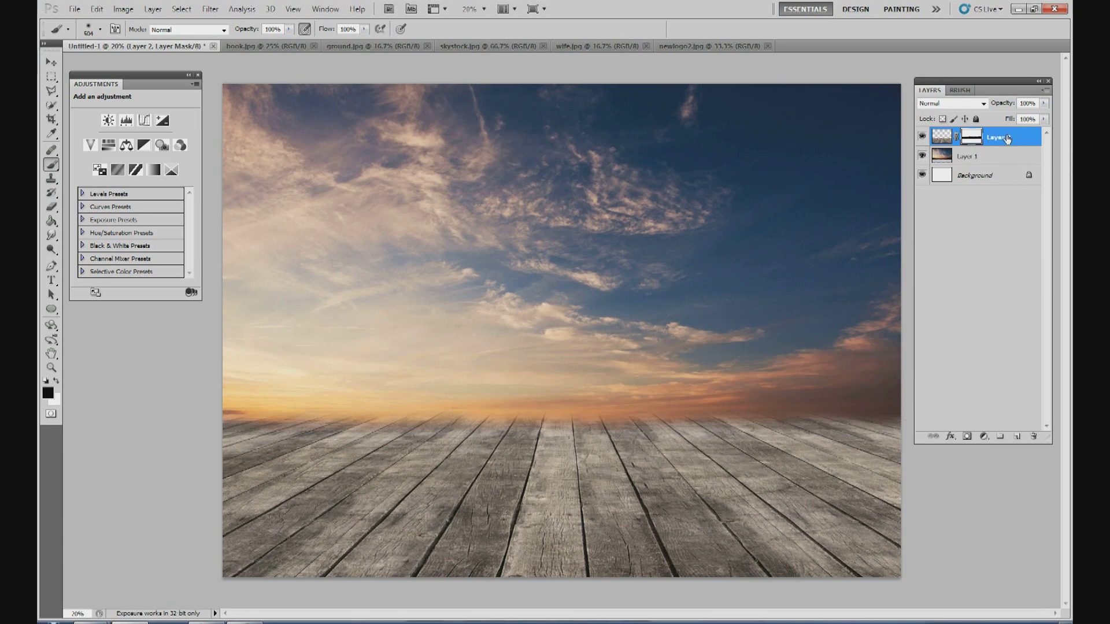
pyautogui.click(941, 137)
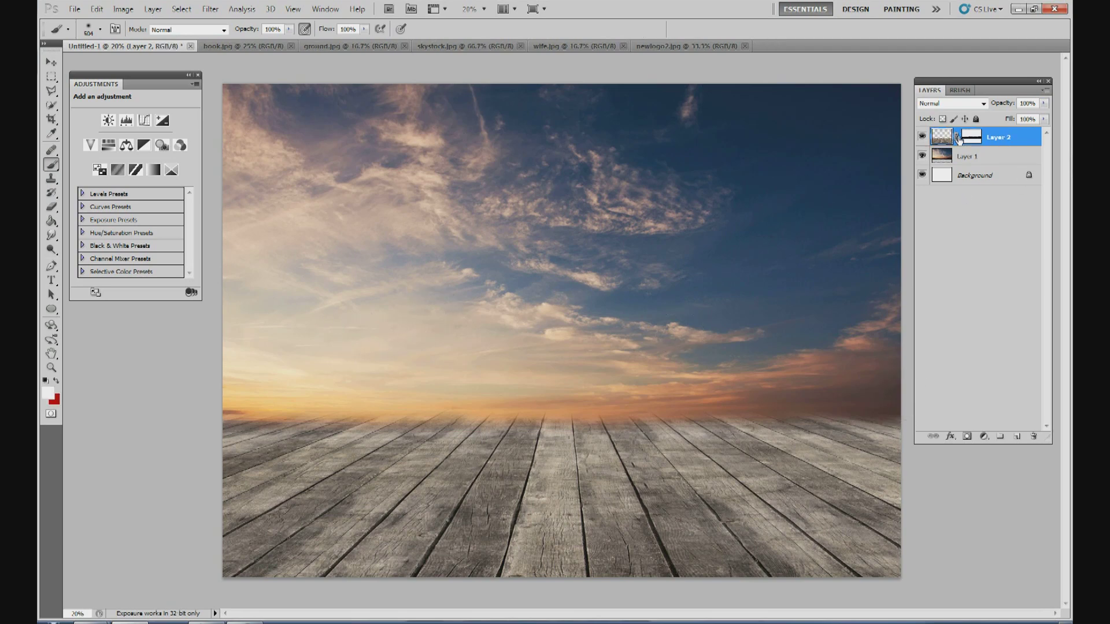
pyautogui.click(1018, 437)
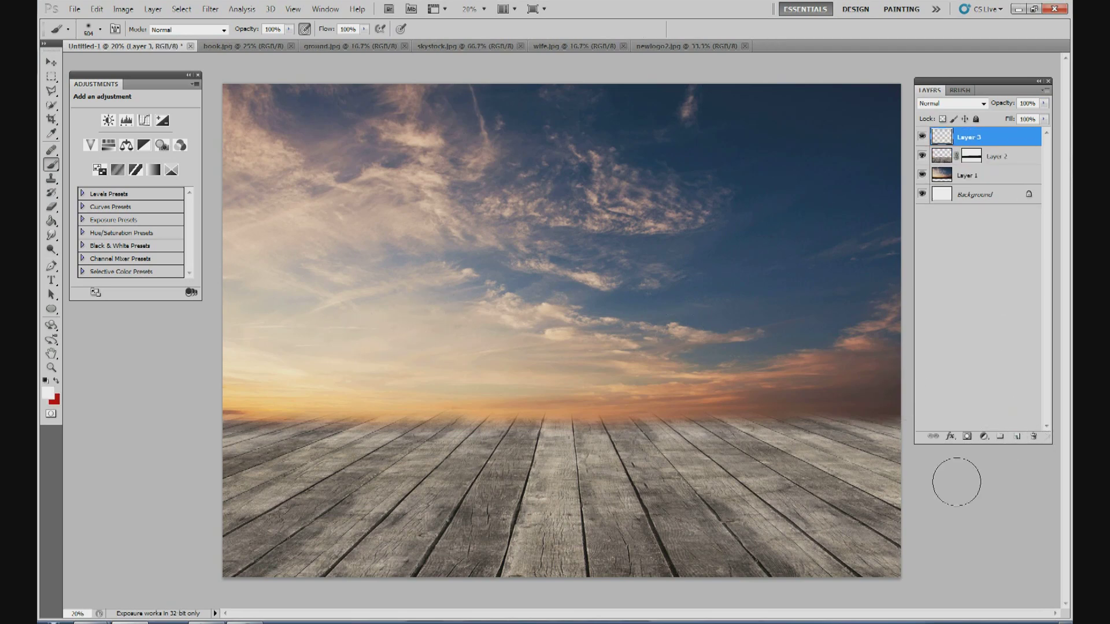
# Step: Set the foreground colour to light orange #f7c18c for the Brush tool
pyautogui.click(101, 29)
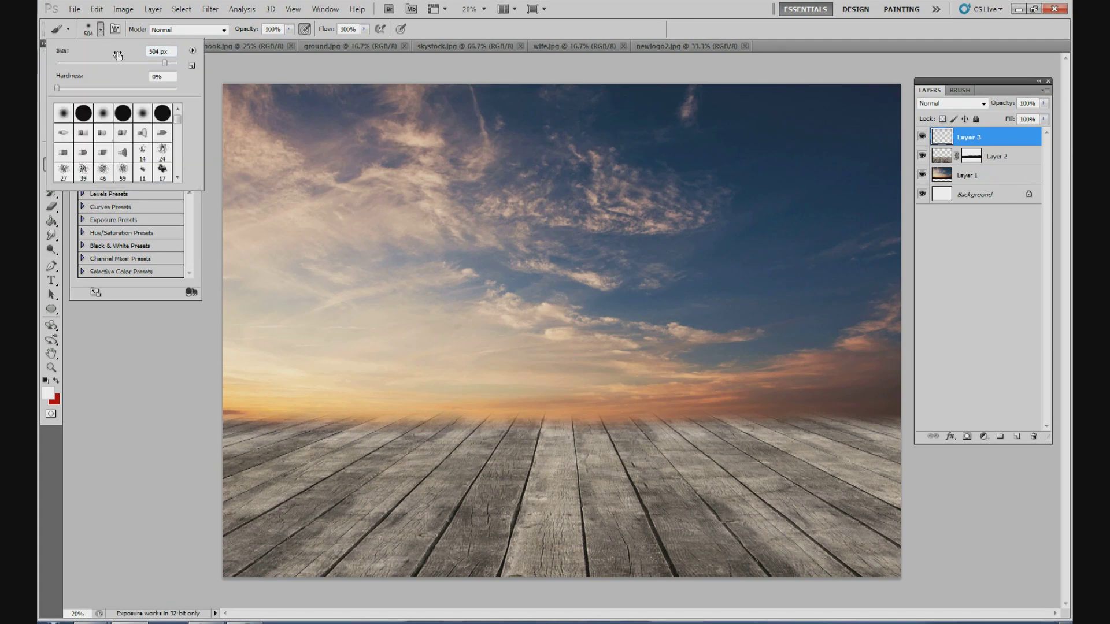
pyautogui.click(50, 396)
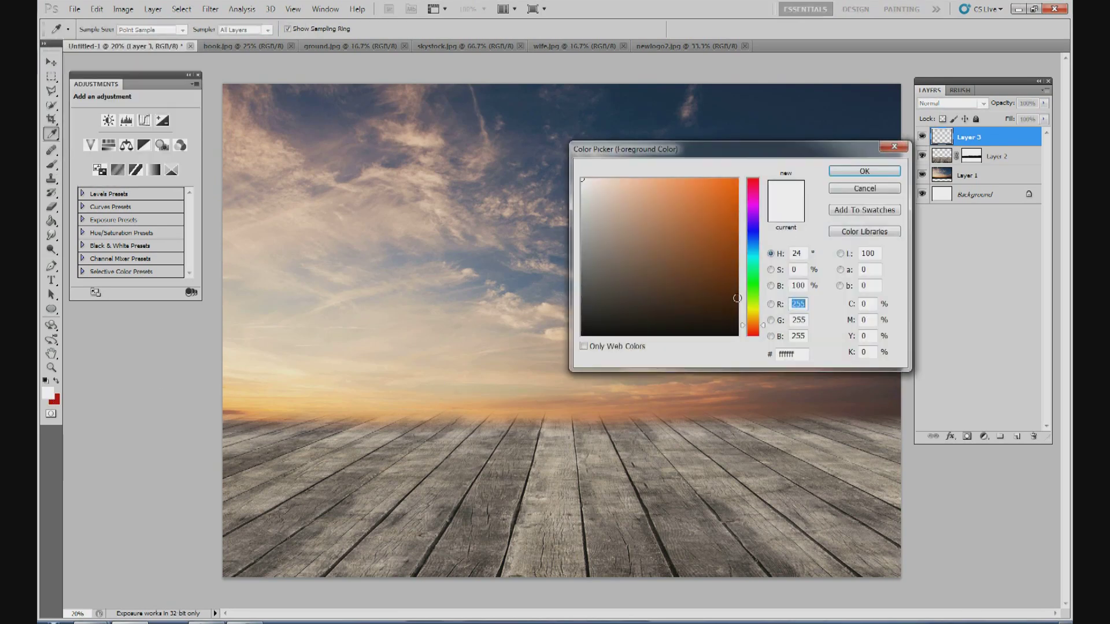
pyautogui.moveTo(700, 274)
pyautogui.mouseDown()
pyautogui.moveTo(617, 213)
pyautogui.moveTo(618, 199)
pyautogui.mouseUp()
pyautogui.moveTo(752, 325); pyautogui.dragTo(752, 322)
pyautogui.click(648, 183)
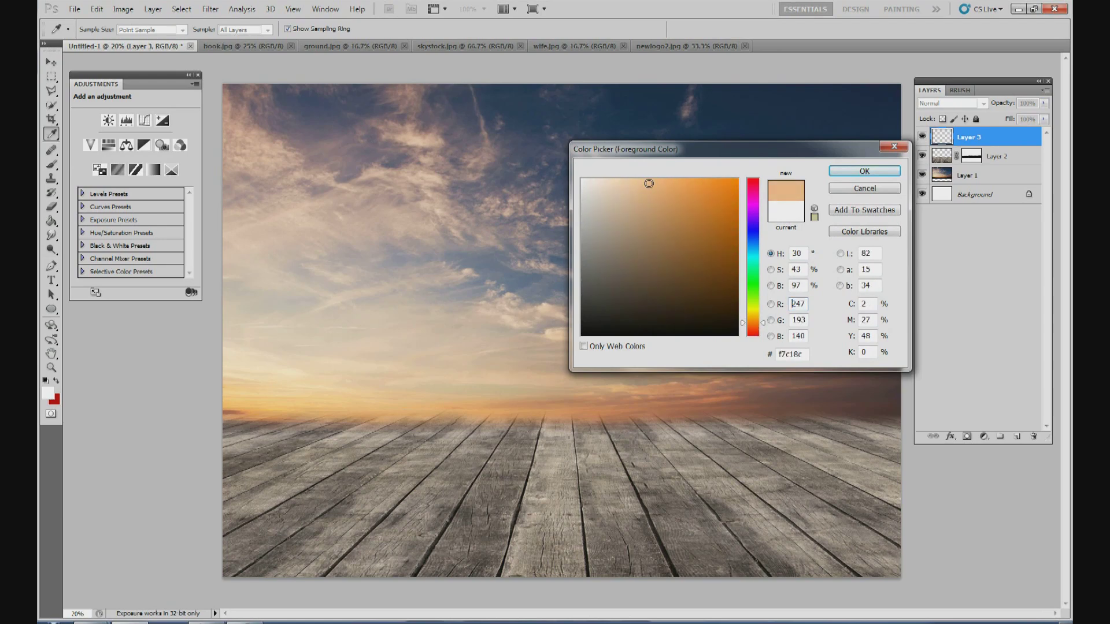
pyautogui.click(864, 171)
pyautogui.press('b')
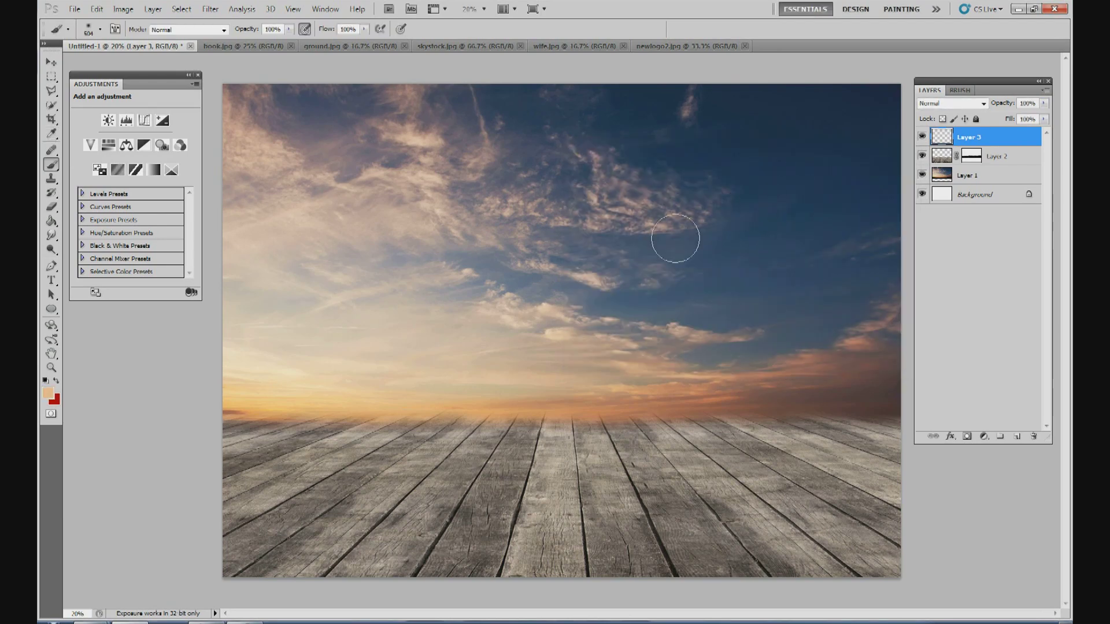
# Step: Paint a straight light-orange haze band along the horizon with a soft 715 px brush at 26% opacity, undoing the first trial stroke
pyautogui.moveTo(287, 29)
pyautogui.mouseDown()
pyautogui.moveTo(287, 43)
pyautogui.moveTo(243, 40)
pyautogui.mouseUp()
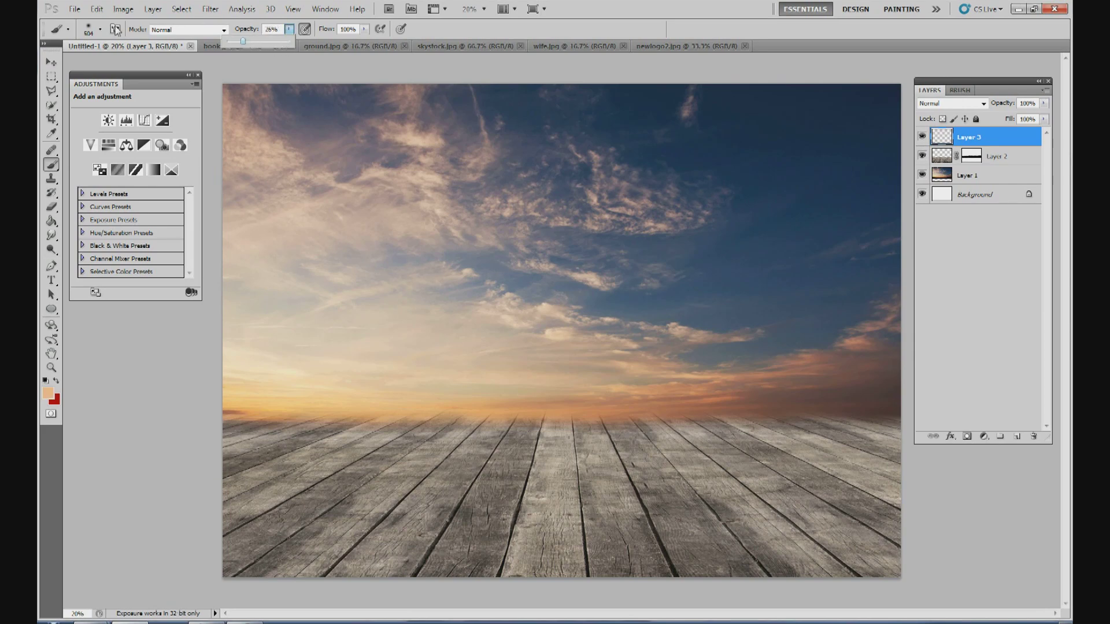
pyautogui.click(100, 29)
pyautogui.click(168, 66)
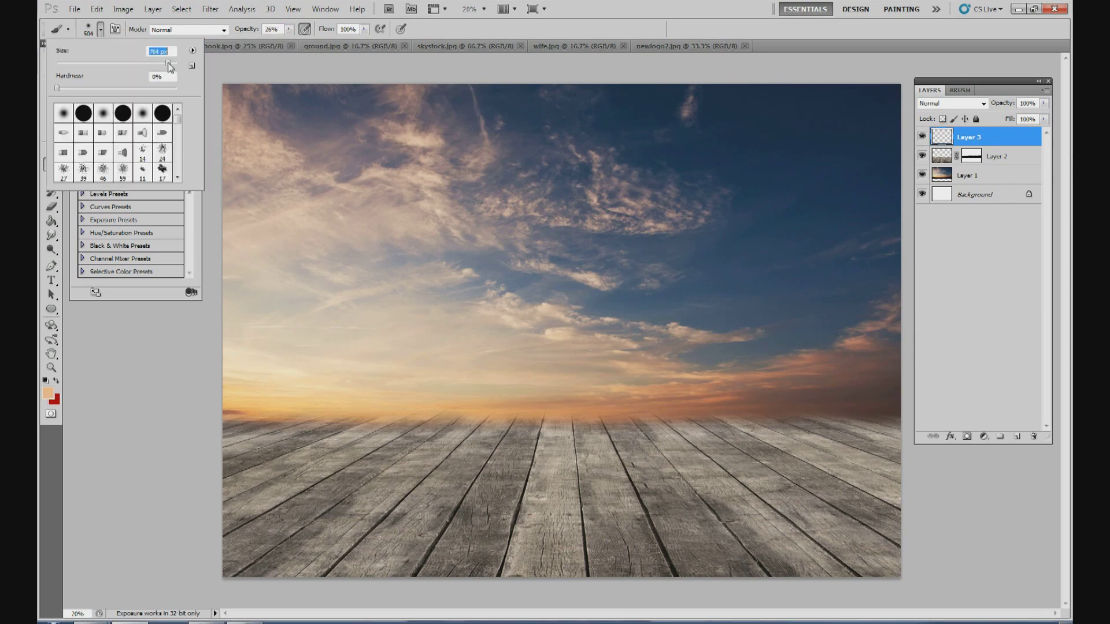
pyautogui.click(391, 364)
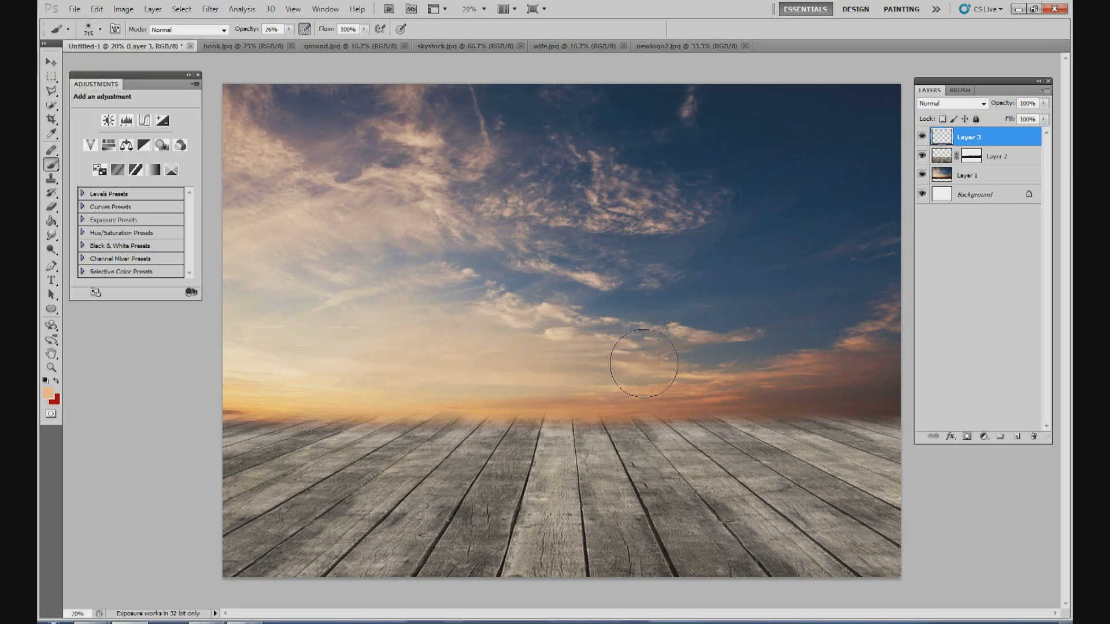
pyautogui.hotkey('ctrl', 'z')
pyautogui.keyDown('shift'); pyautogui.click(910, 414); pyautogui.keyUp('shift')
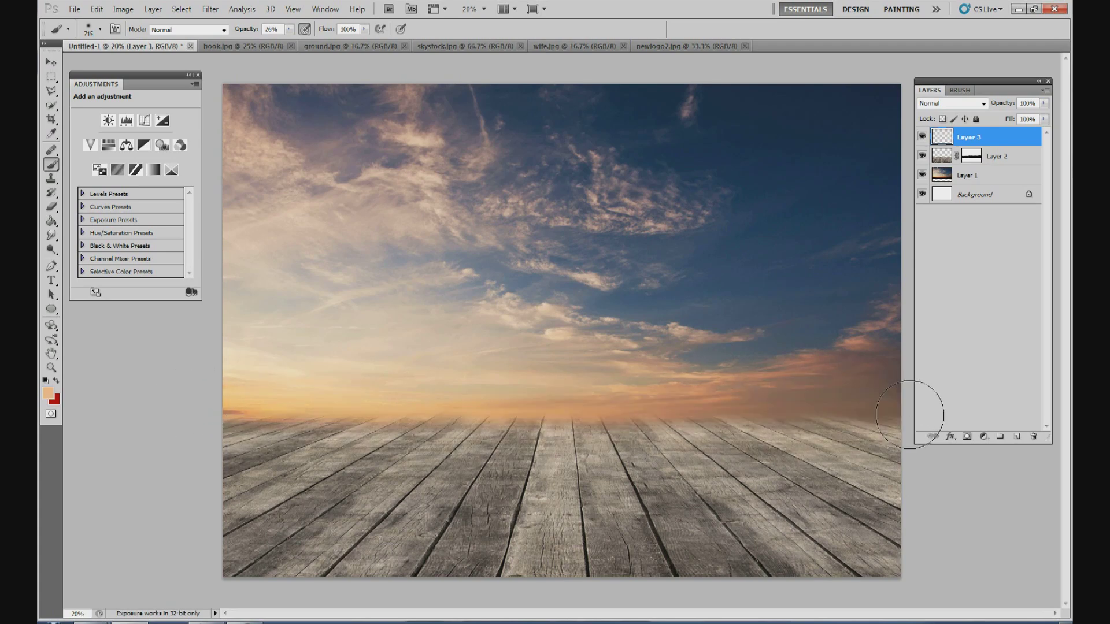
# Step: Add a wider haze pass along the horizon with a 1009 px brush, moving the floating layer list clear of the canvas edge
pyautogui.click(101, 31)
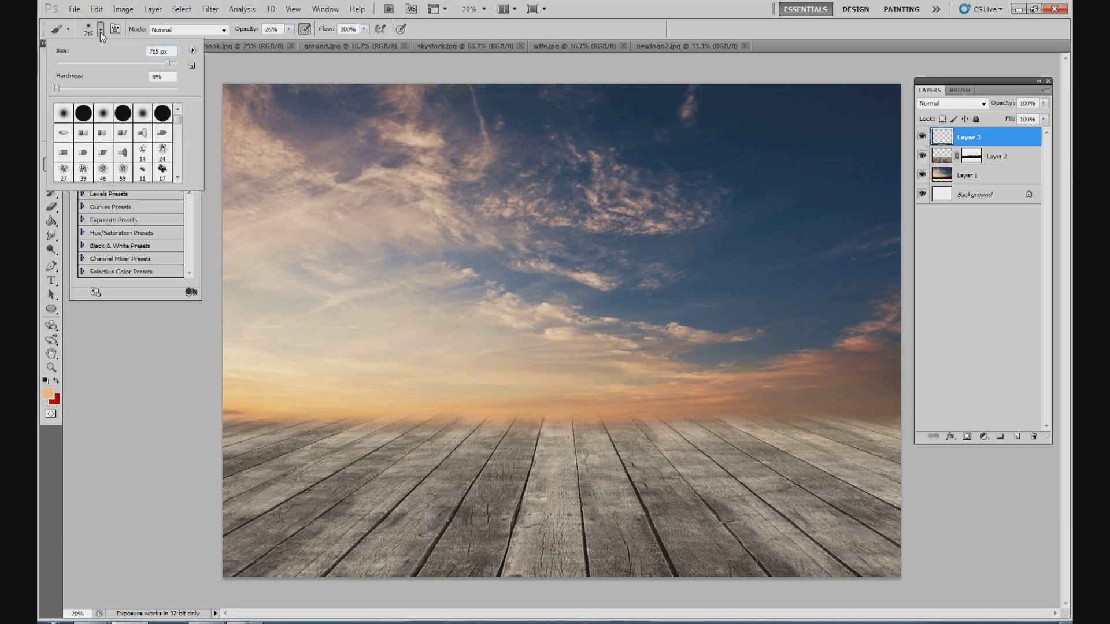
pyautogui.moveTo(166, 61); pyautogui.dragTo(167, 62)
pyautogui.moveTo(170, 63); pyautogui.dragTo(171, 63)
pyautogui.moveTo(977, 82); pyautogui.dragTo(988, 79)
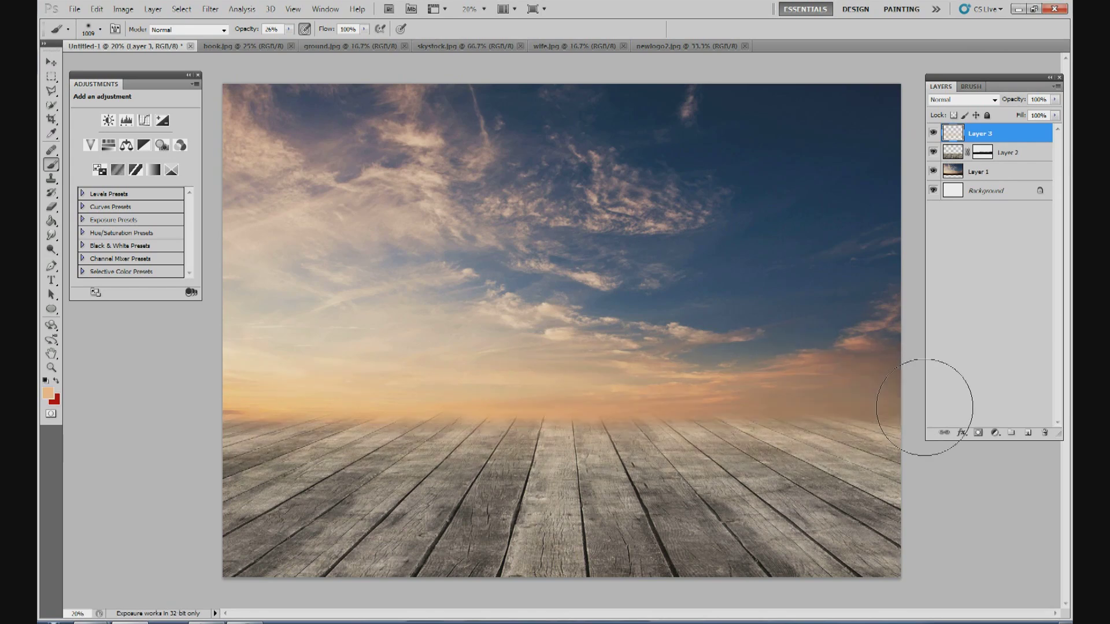
# Step: Enlarge the brush to 1557 px and paint a broader straight haze pass across the horizon and far planks
pyautogui.click(101, 29)
pyautogui.moveTo(170, 63); pyautogui.dragTo(172, 63)
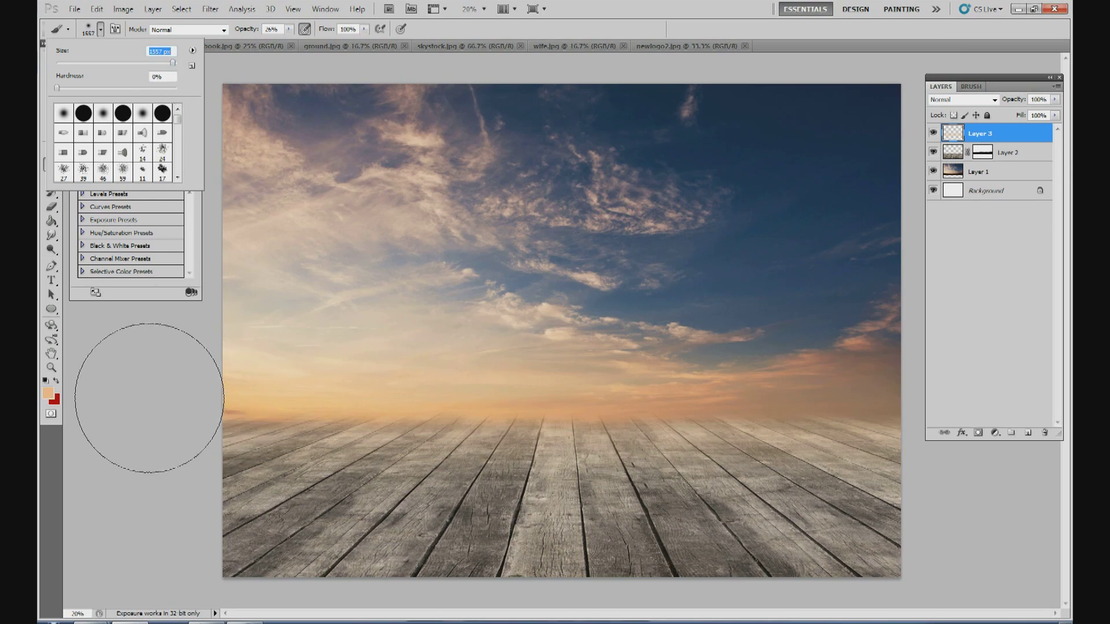
pyautogui.click(149, 398)
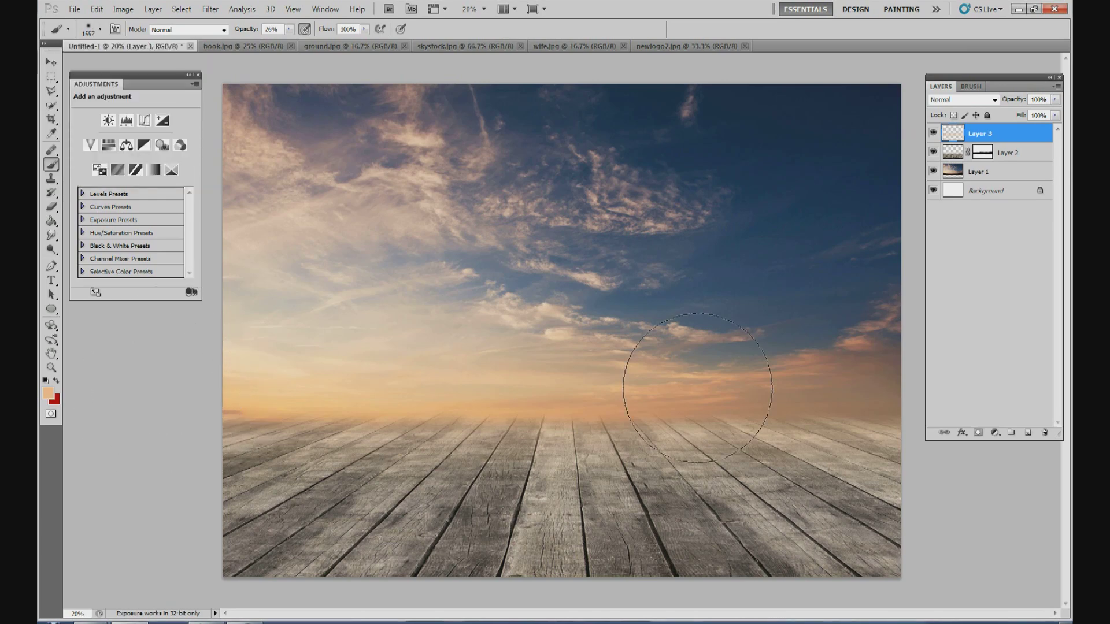
pyautogui.keyDown('shift'); pyautogui.click(921, 405); pyautogui.keyUp('shift')
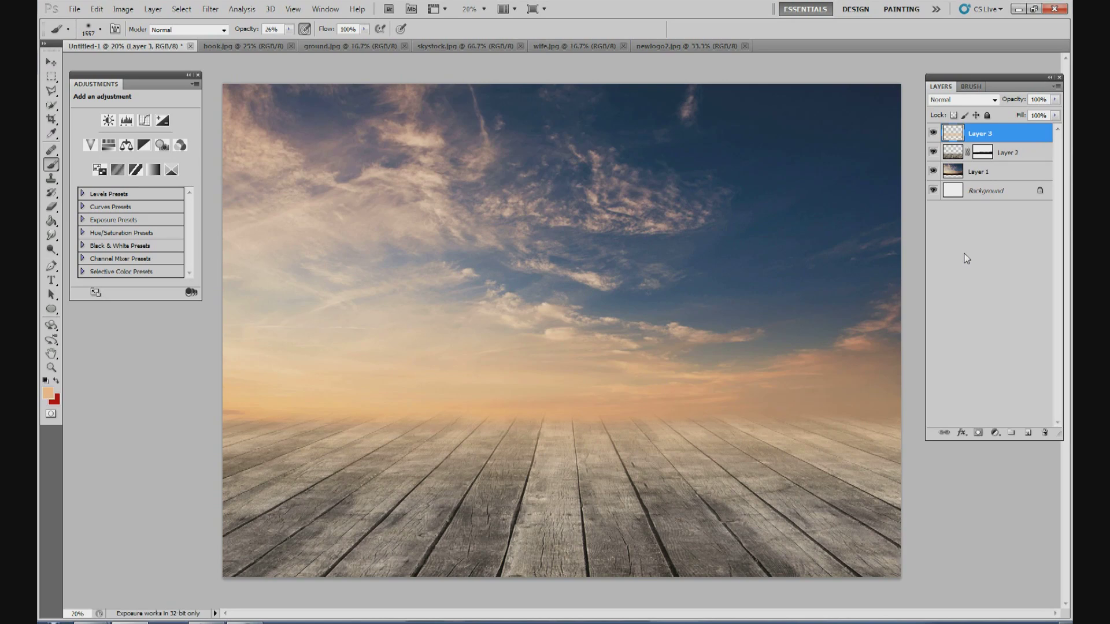
# Step: Add a Photo Filter adjustment layer directly above the sky layer (Layer 1) and clip it to that layer
pyautogui.click(993, 173)
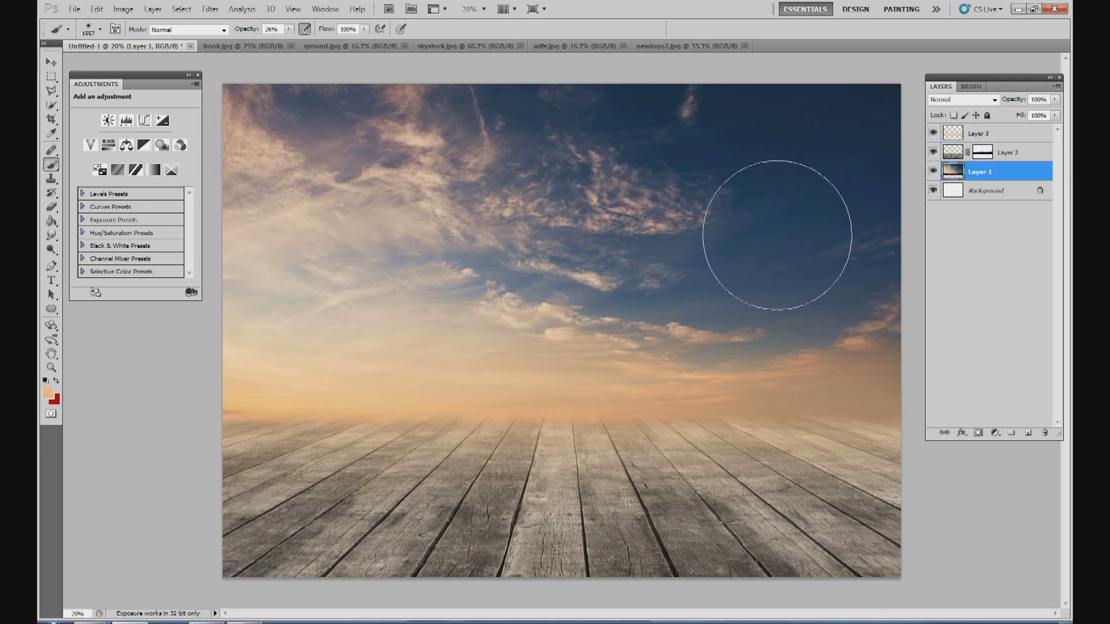
pyautogui.click(51, 62)
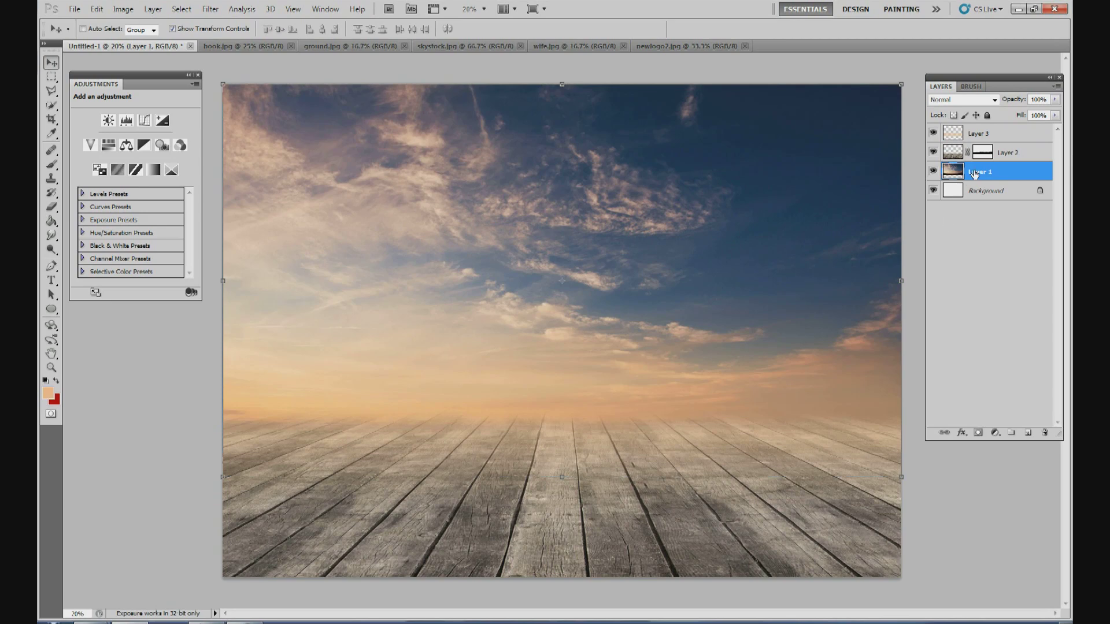
pyautogui.click(994, 433)
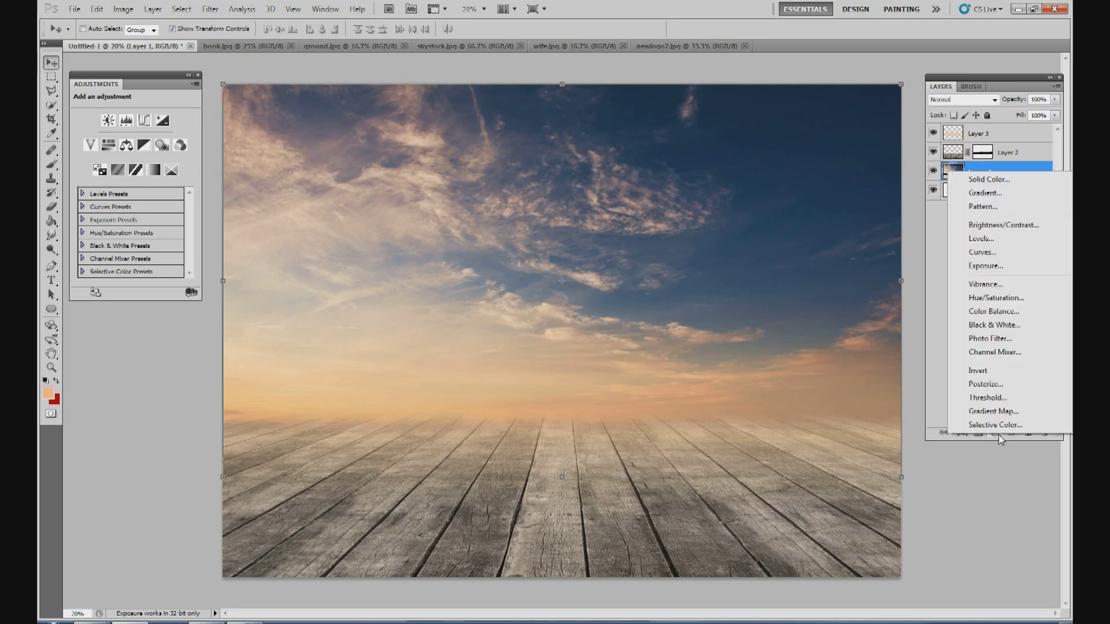
pyautogui.click(999, 341)
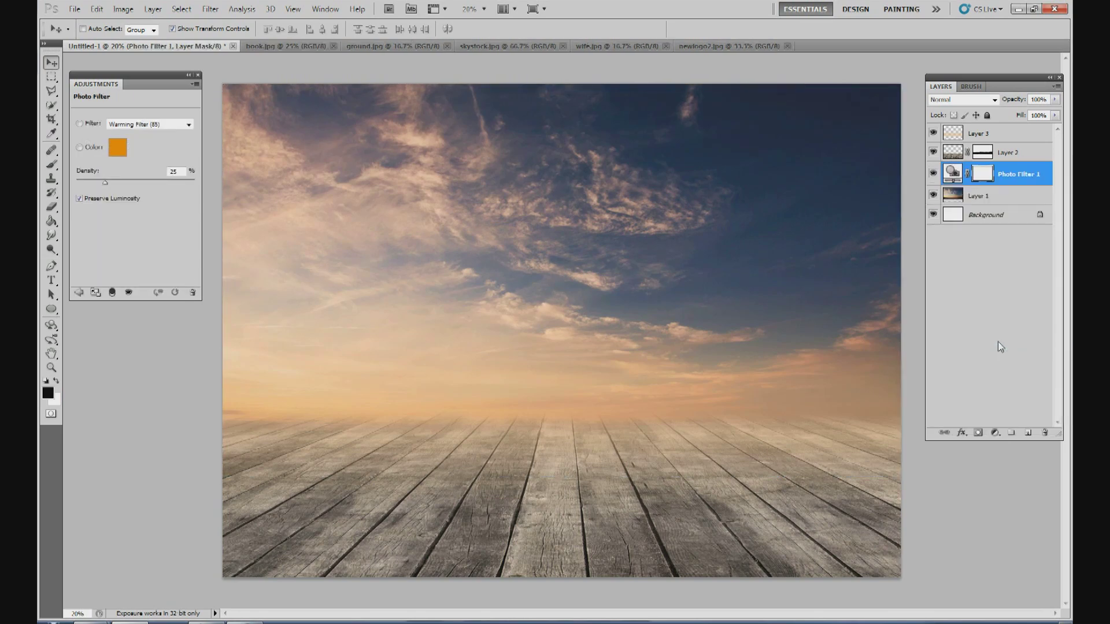
# Step: Change the sky photo filter's colour to a soft light orange by adjusting its hue and saturation
pyautogui.click(116, 150)
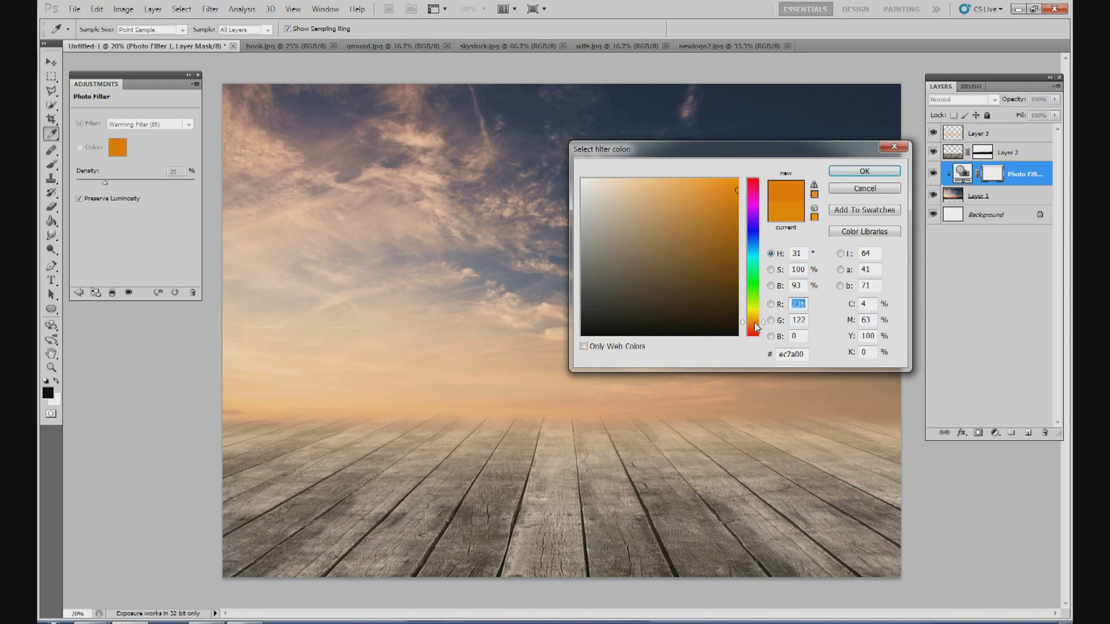
pyautogui.click(700, 185)
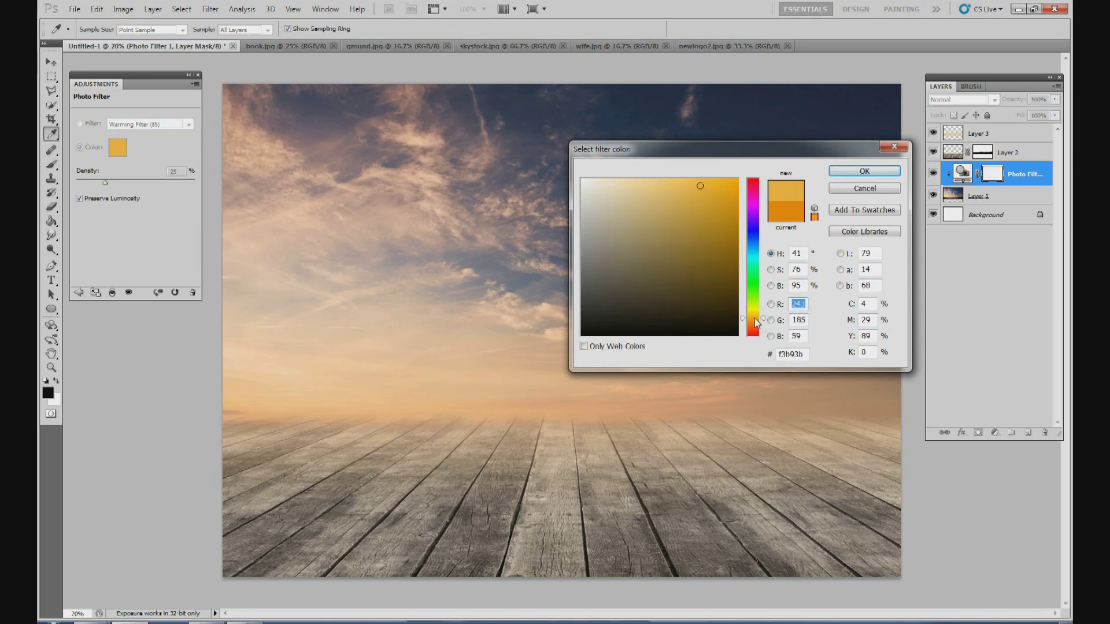
pyautogui.moveTo(755, 322); pyautogui.dragTo(756, 327)
pyautogui.click(688, 187)
pyautogui.click(755, 326)
pyautogui.click(675, 183)
pyautogui.click(861, 171)
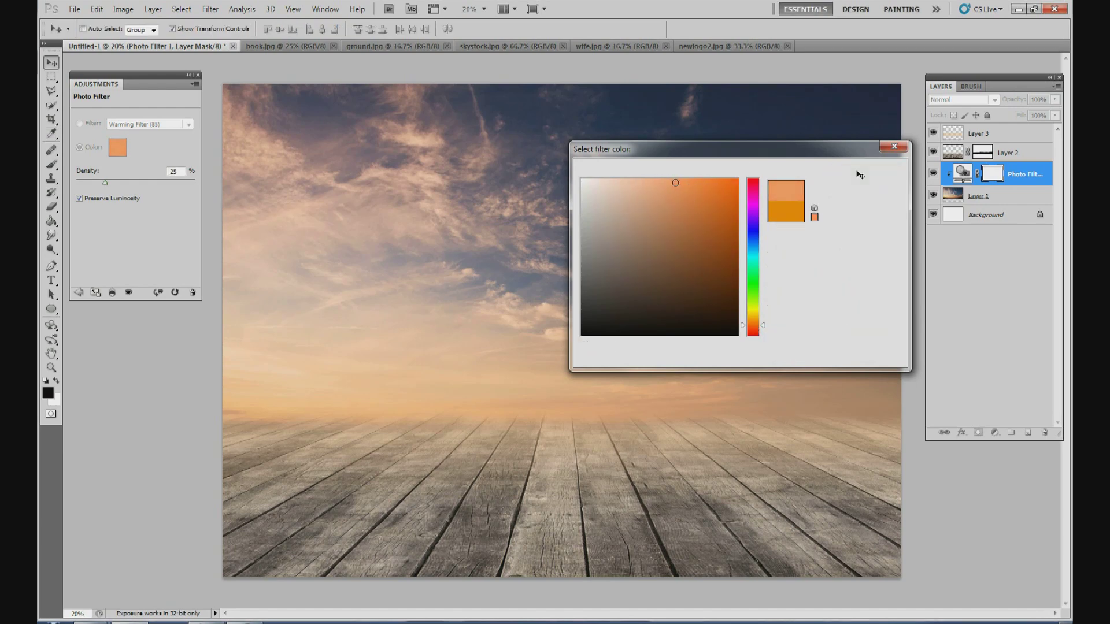
# Step: Try the sky photo filter at 100% density, settle on 37%, and toggle its visibility to compare the effect
pyautogui.moveTo(195, 185); pyautogui.dragTo(197, 185)
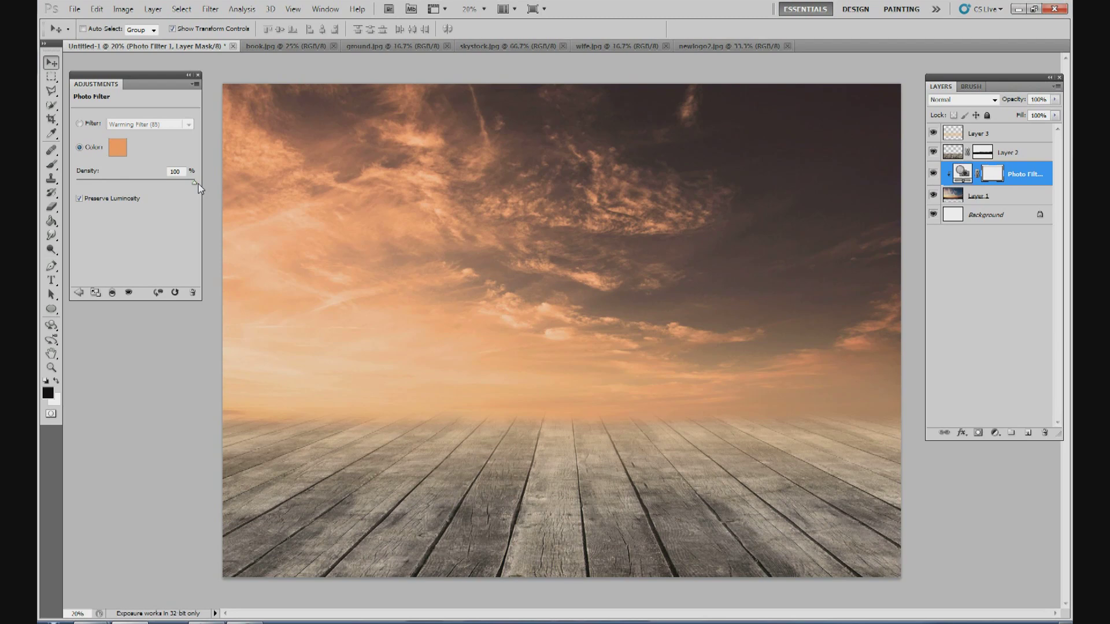
pyautogui.moveTo(94, 179); pyautogui.dragTo(117, 180)
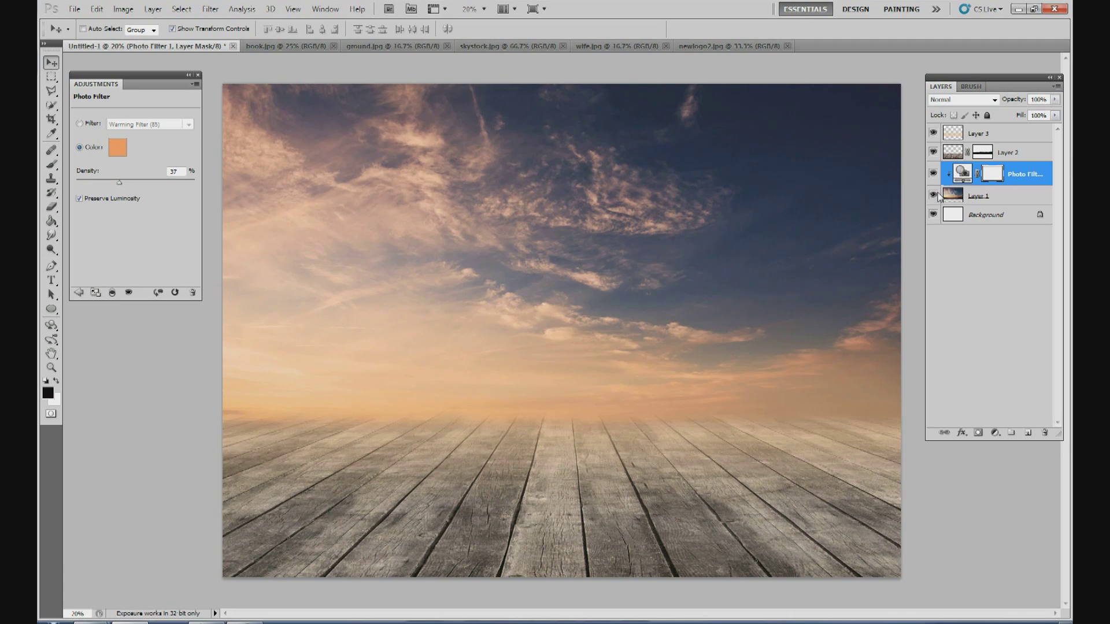
pyautogui.click(933, 174)
pyautogui.click(932, 174)
pyautogui.click(933, 174)
pyautogui.click(933, 174)
# Step: Add a Warming Filter (85) photo filter clipped to the wood floor layer (Layer 2) and raise its density slightly
pyautogui.click(1016, 152)
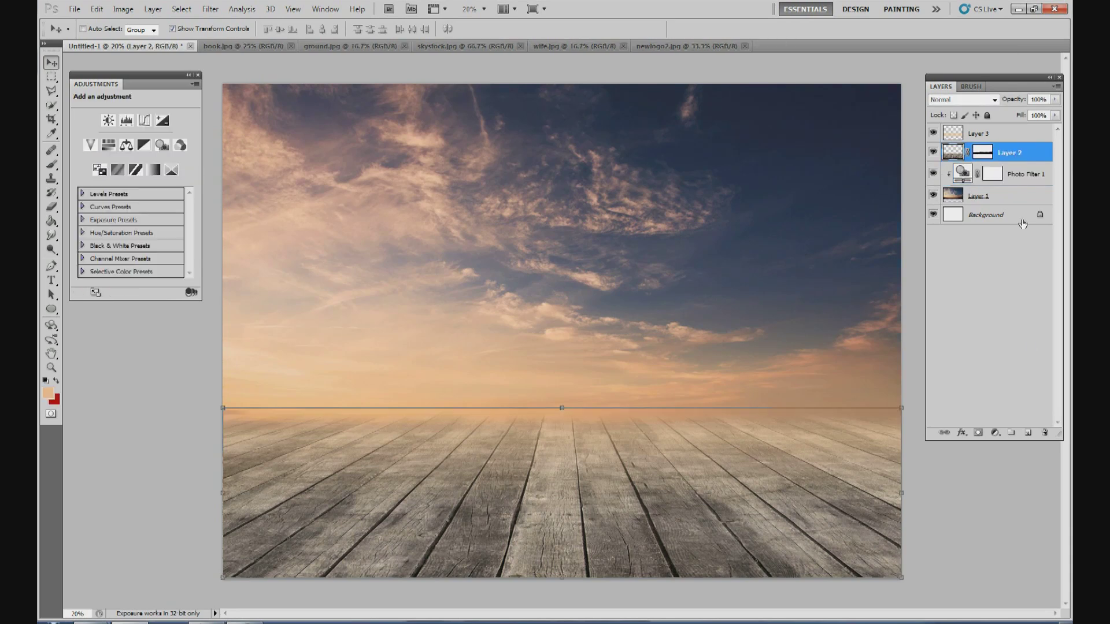
pyautogui.click(995, 432)
pyautogui.click(1000, 335)
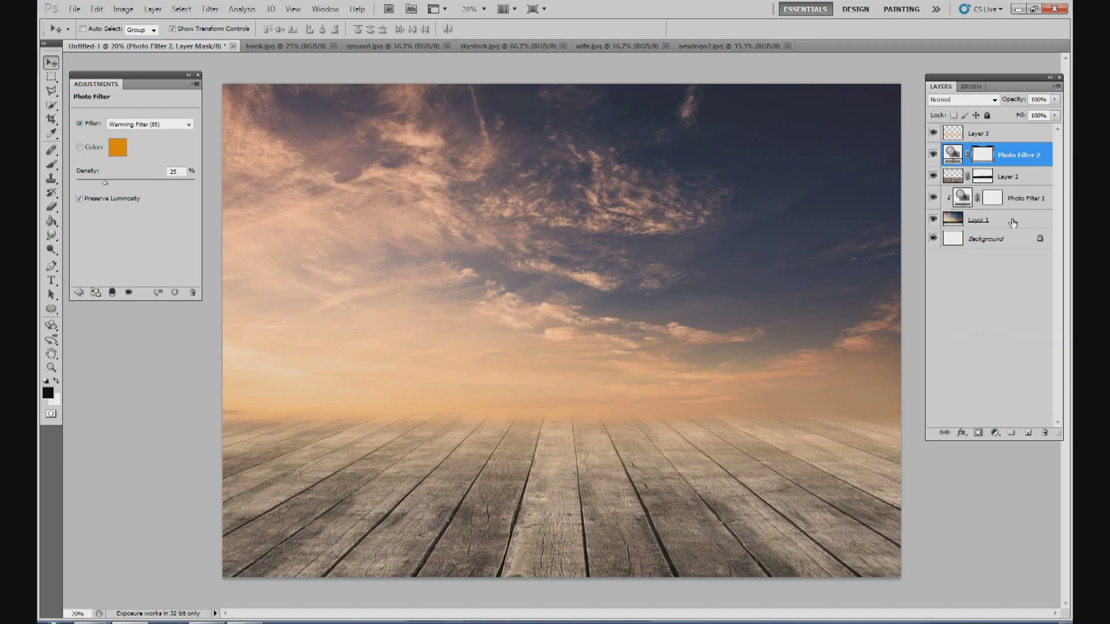
pyautogui.hotkey('ctrl', 'alt', 'g')
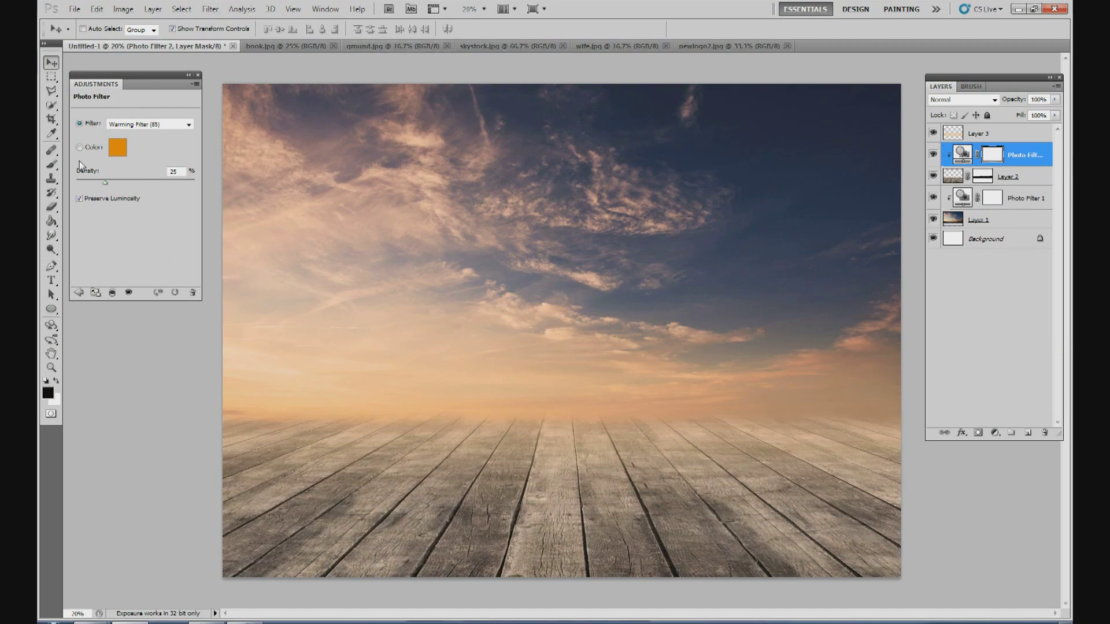
pyautogui.moveTo(104, 183); pyautogui.dragTo(123, 184)
# Step: Create a new layer group above Layer 3 and name it Background
pyautogui.click(973, 136)
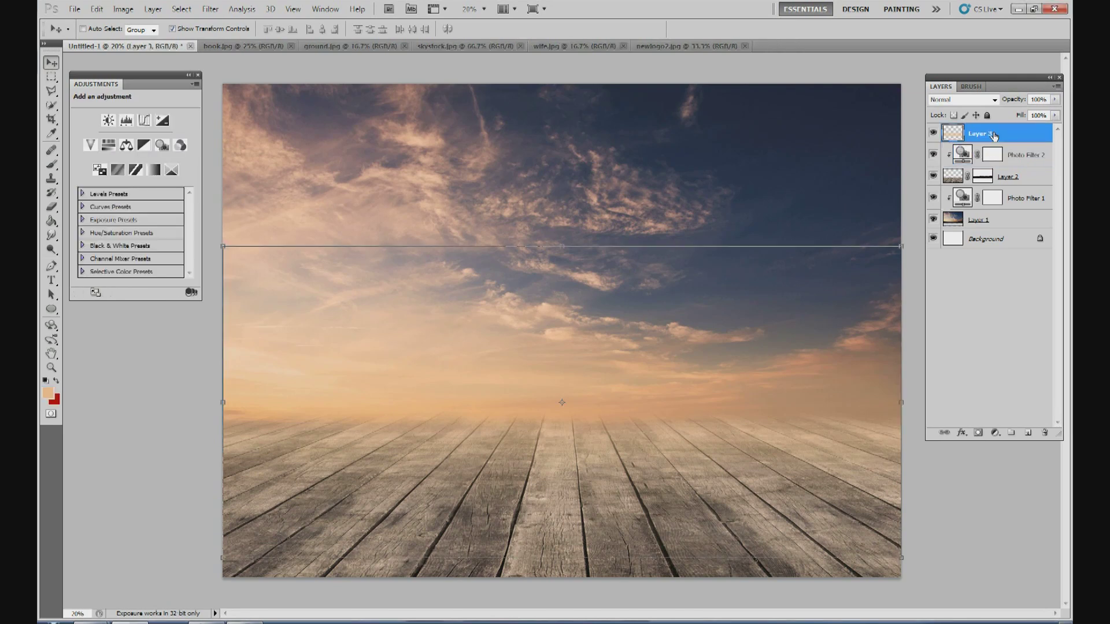
pyautogui.click(1011, 433)
pyautogui.rightClick(988, 132)
pyautogui.click(989, 141)
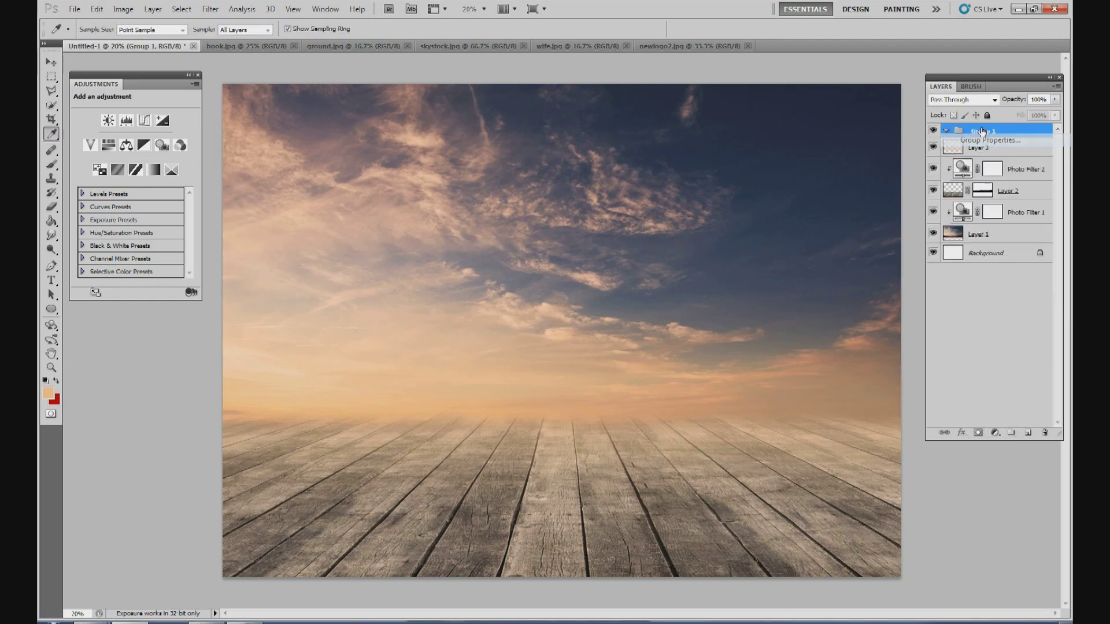
pyautogui.write('Background')
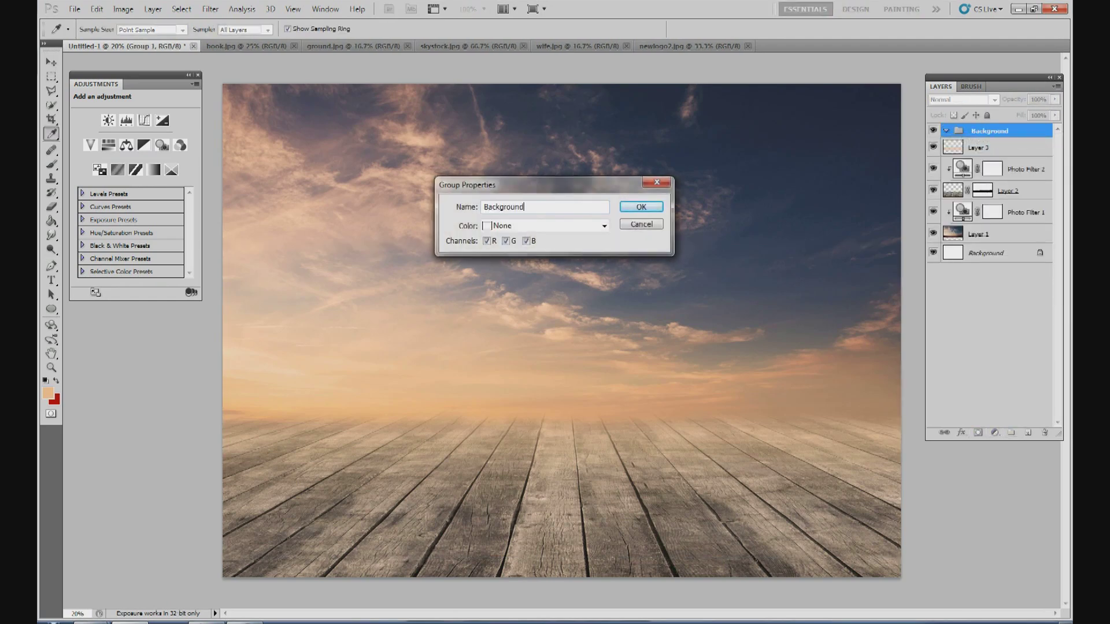
pyautogui.click(647, 207)
pyautogui.press('v')
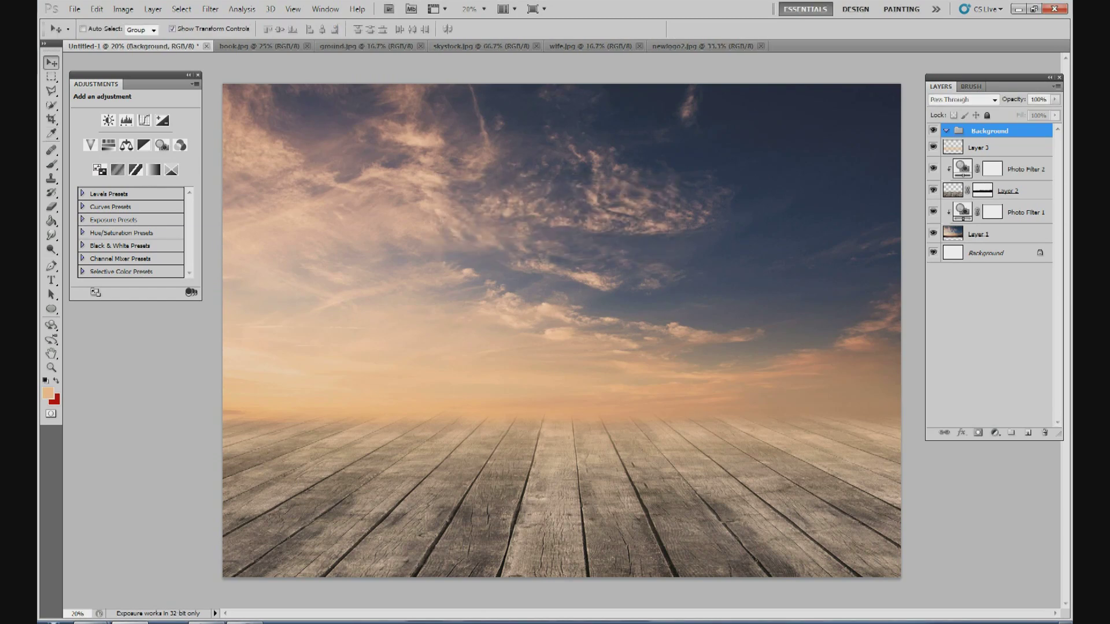
# Step: Move Layers 1 to 3 and both photo filters into the Background group, and add an empty layer above it
pyautogui.click(998, 236)
pyautogui.keyDown('shift'); pyautogui.click(1019, 213); pyautogui.keyUp('shift')
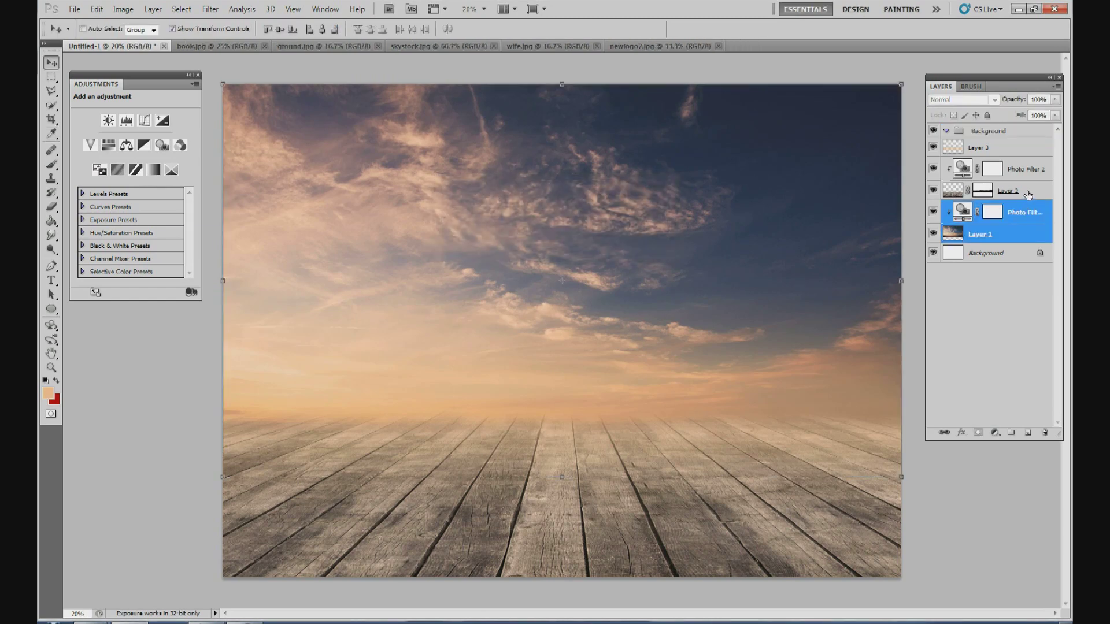
pyautogui.keyDown('shift'); pyautogui.click(1017, 191); pyautogui.keyUp('shift')
pyautogui.keyDown('shift'); pyautogui.click(1016, 168); pyautogui.keyUp('shift')
pyautogui.keyDown('shift'); pyautogui.click(1015, 149); pyautogui.keyUp('shift')
pyautogui.moveTo(990, 150); pyautogui.dragTo(955, 137)
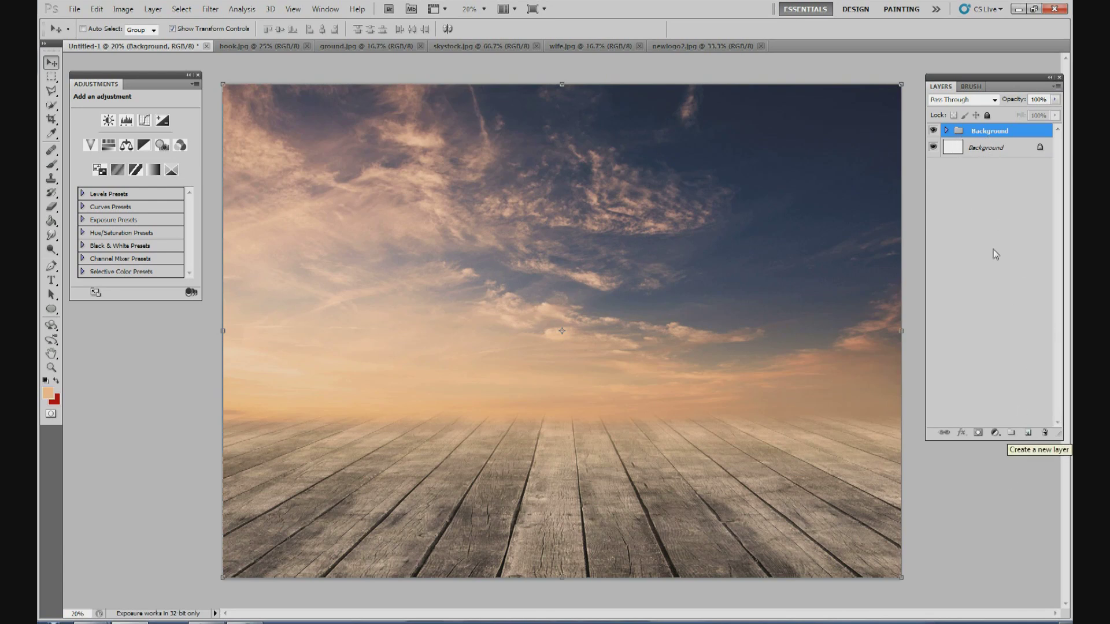
pyautogui.click(1029, 433)
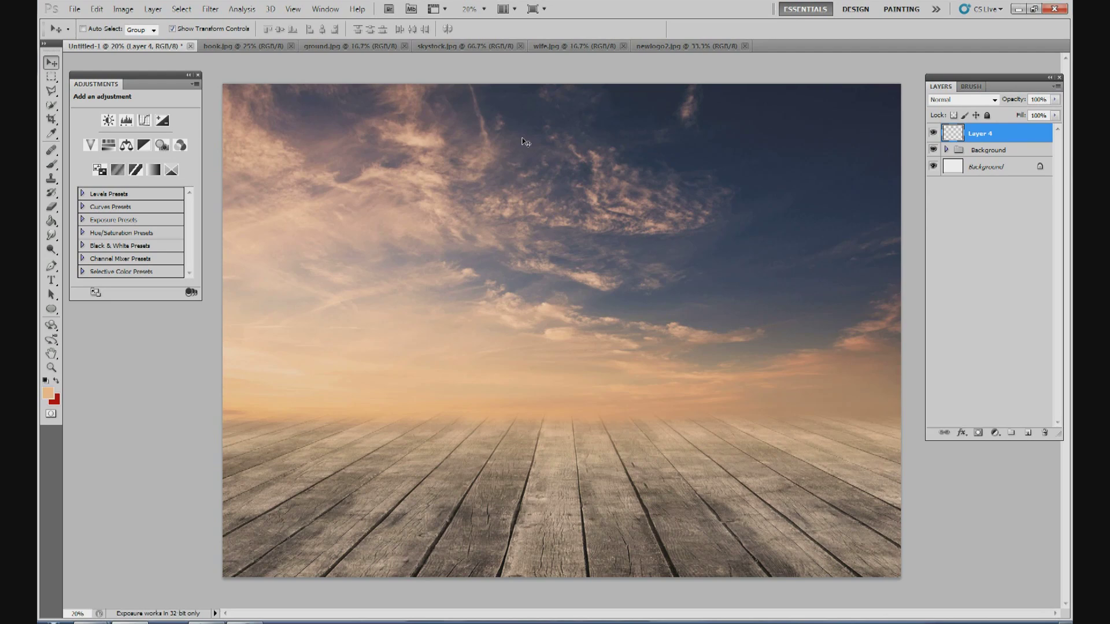
# Step: In book.jpg, select the open book's page edges, both pages and cover with the Quick Selection tool
pyautogui.click(230, 47)
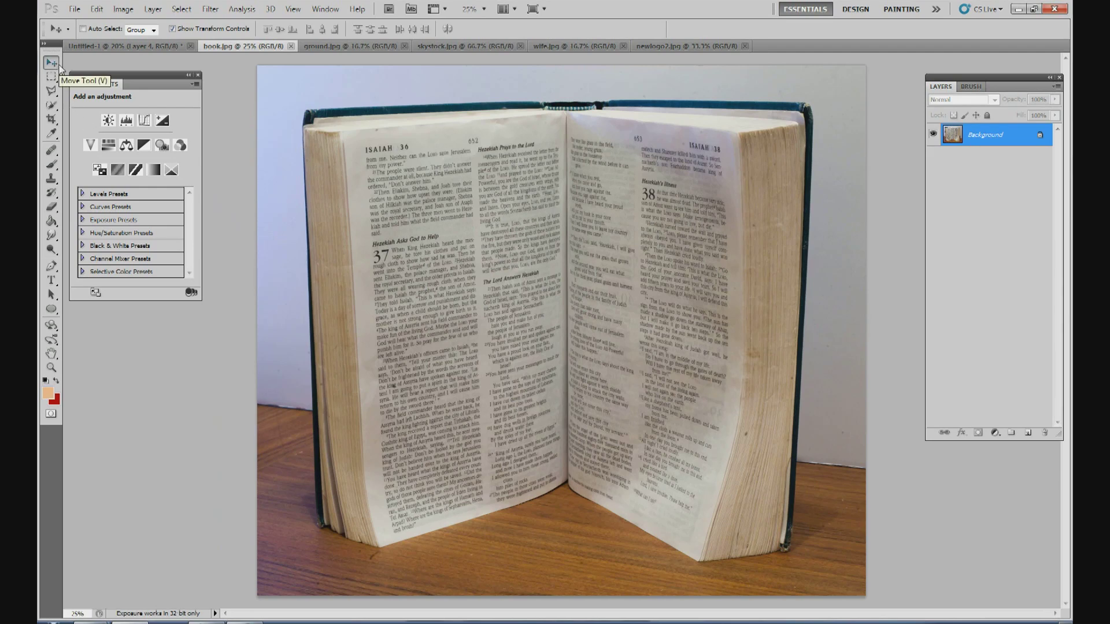
pyautogui.click(51, 106)
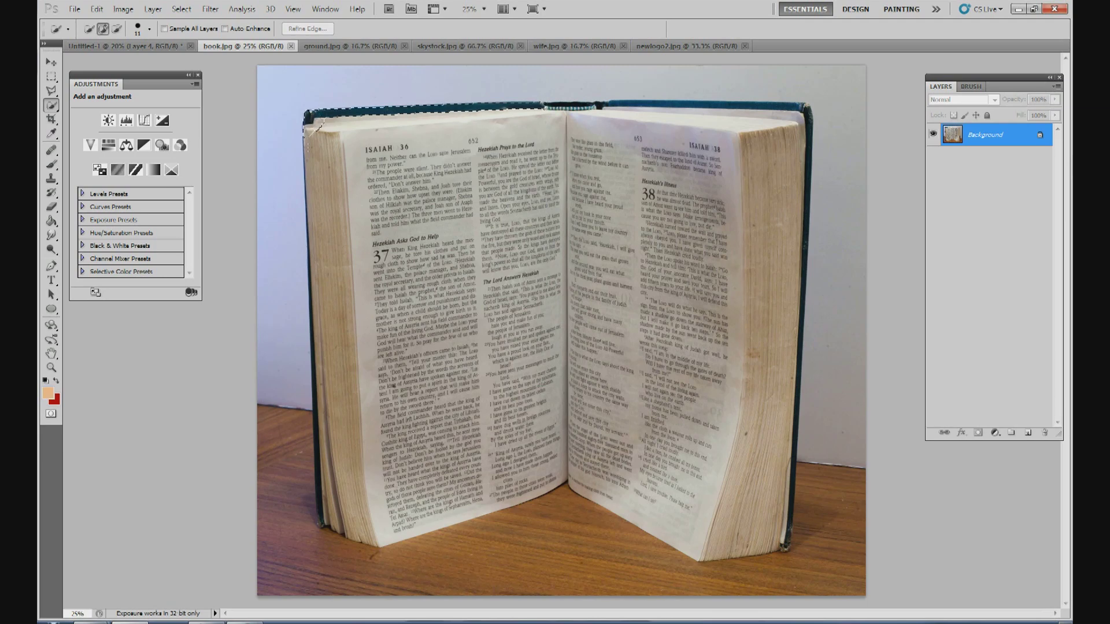
pyautogui.moveTo(317, 241)
pyautogui.mouseDown()
pyautogui.moveTo(334, 528)
pyautogui.moveTo(348, 515)
pyautogui.moveTo(362, 444)
pyautogui.mouseUp()
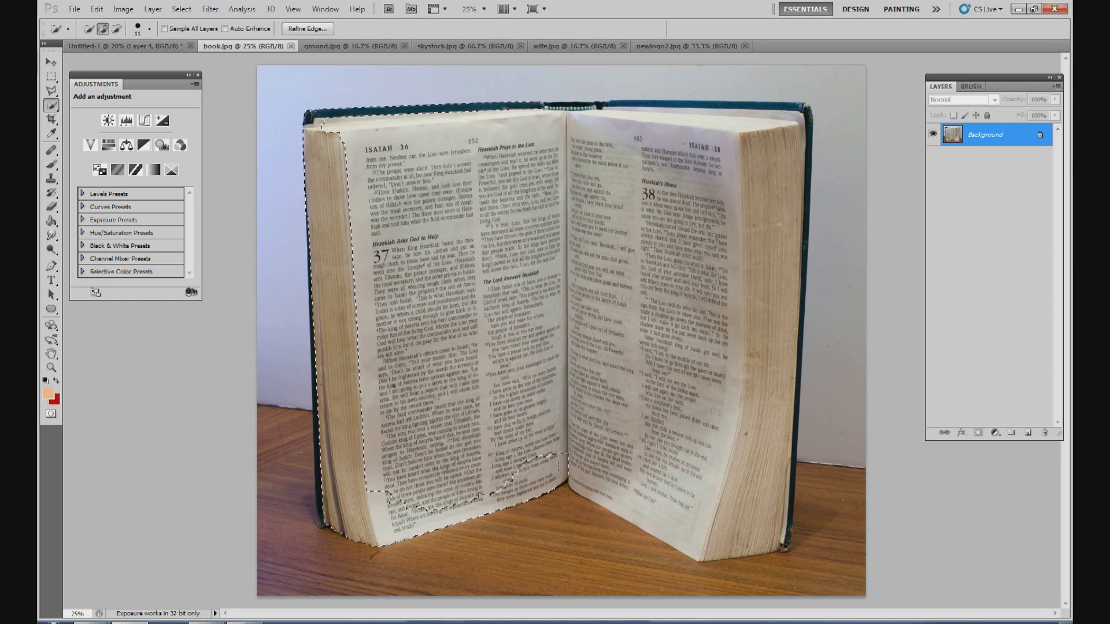
pyautogui.moveTo(625, 494)
pyautogui.mouseDown()
pyautogui.moveTo(687, 546)
pyautogui.moveTo(713, 532)
pyautogui.moveTo(763, 549)
pyautogui.mouseUp()
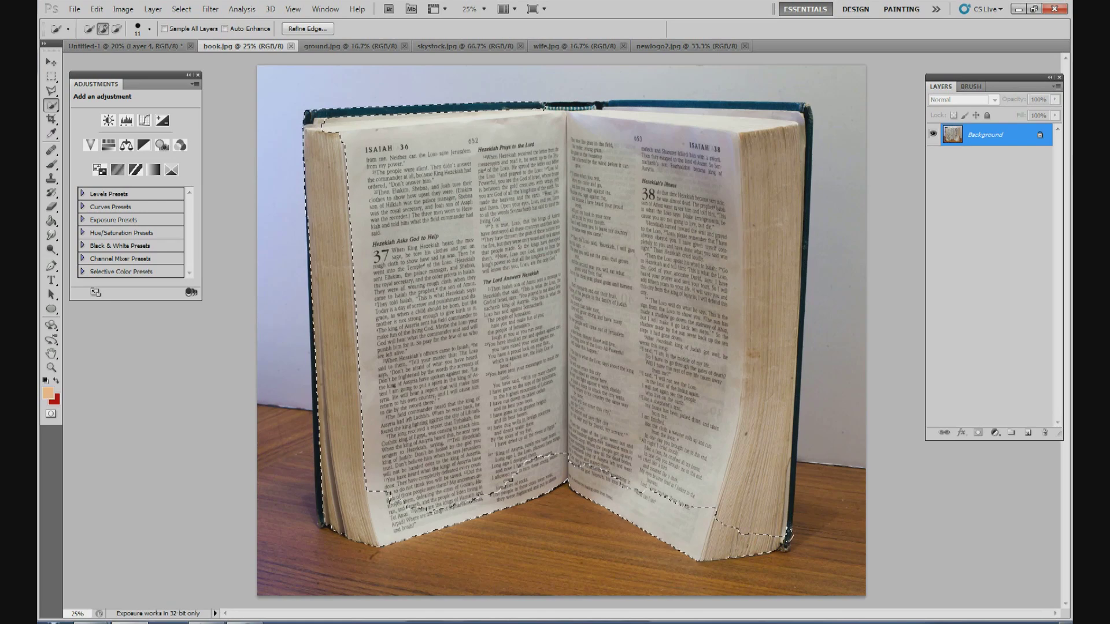
pyautogui.moveTo(784, 444)
pyautogui.mouseDown()
pyautogui.moveTo(748, 482)
pyautogui.moveTo(771, 405)
pyautogui.moveTo(777, 174)
pyautogui.mouseUp()
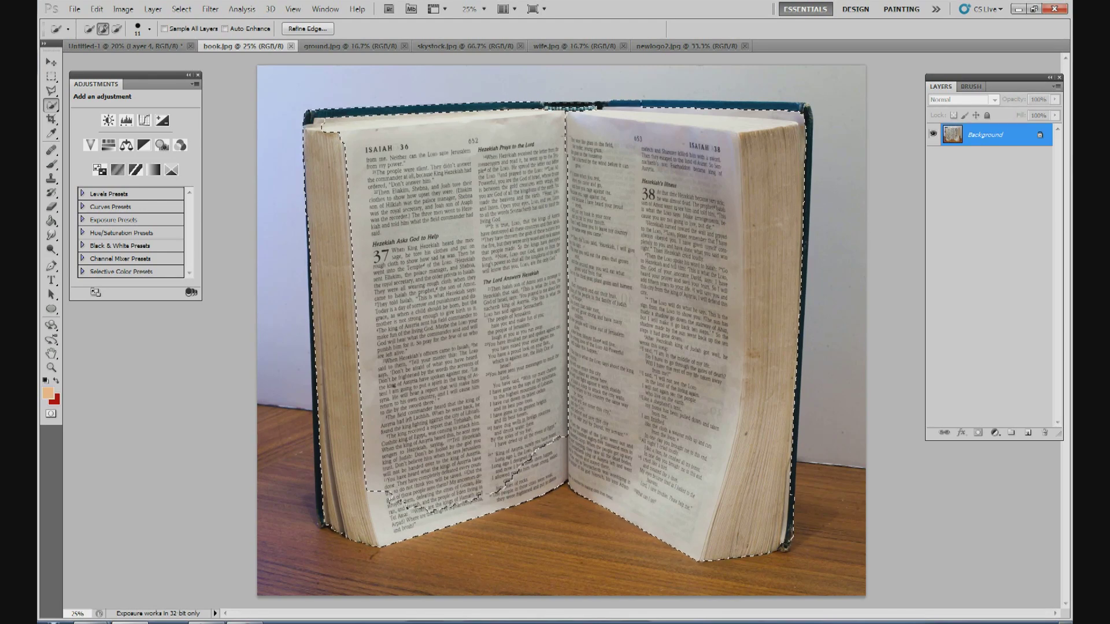
pyautogui.click(539, 178)
pyautogui.moveTo(529, 180)
pyautogui.mouseDown()
pyautogui.moveTo(405, 346)
pyautogui.moveTo(555, 428)
pyautogui.mouseUp()
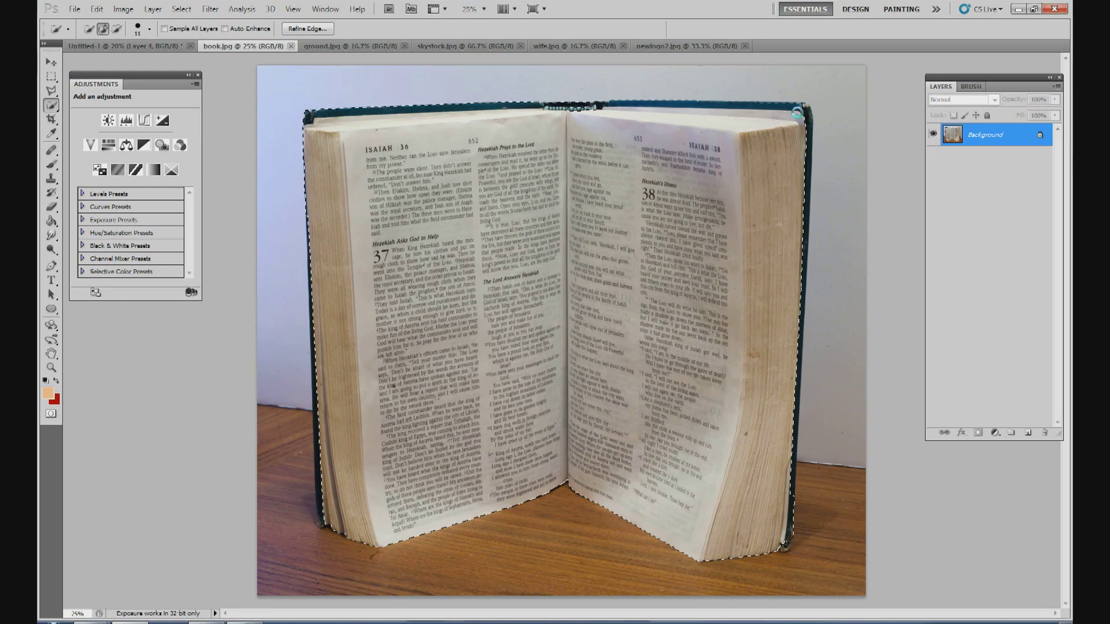
# Step: Extend the book selection along the right cover edge, the lower right corner and the left cover edge
pyautogui.moveTo(807, 197); pyautogui.dragTo(808, 272)
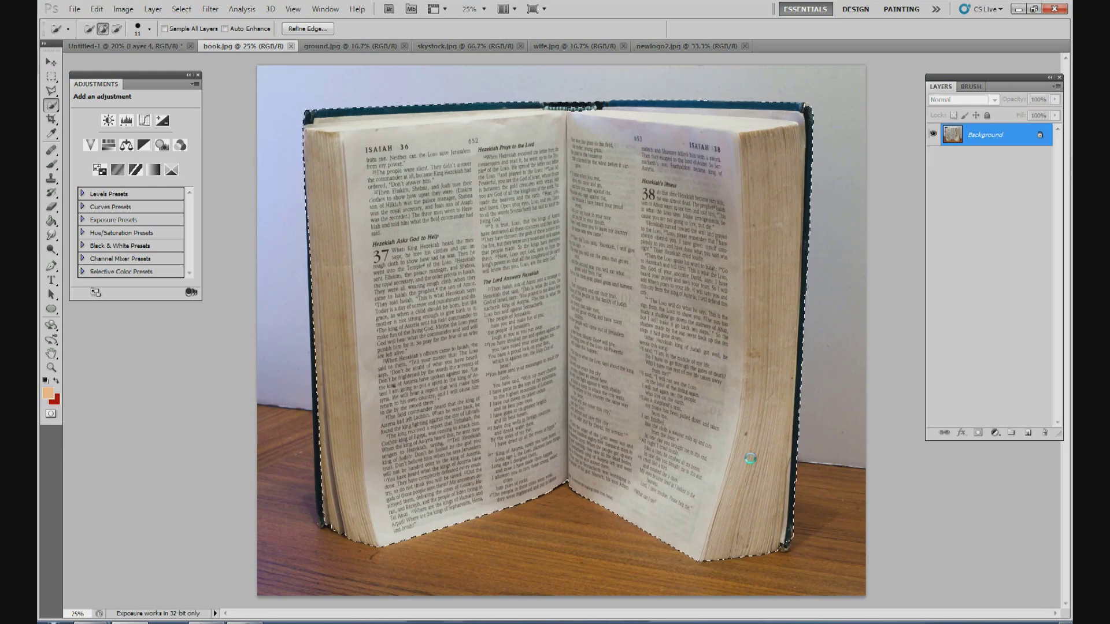
pyautogui.moveTo(784, 547); pyautogui.dragTo(786, 544)
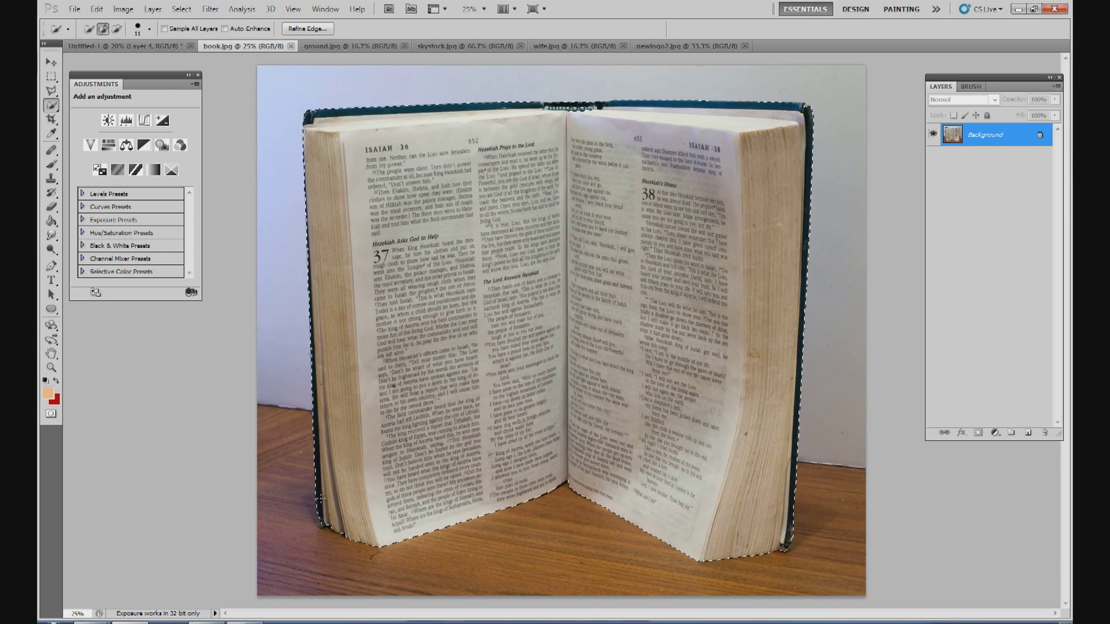
pyautogui.moveTo(317, 347); pyautogui.dragTo(324, 519)
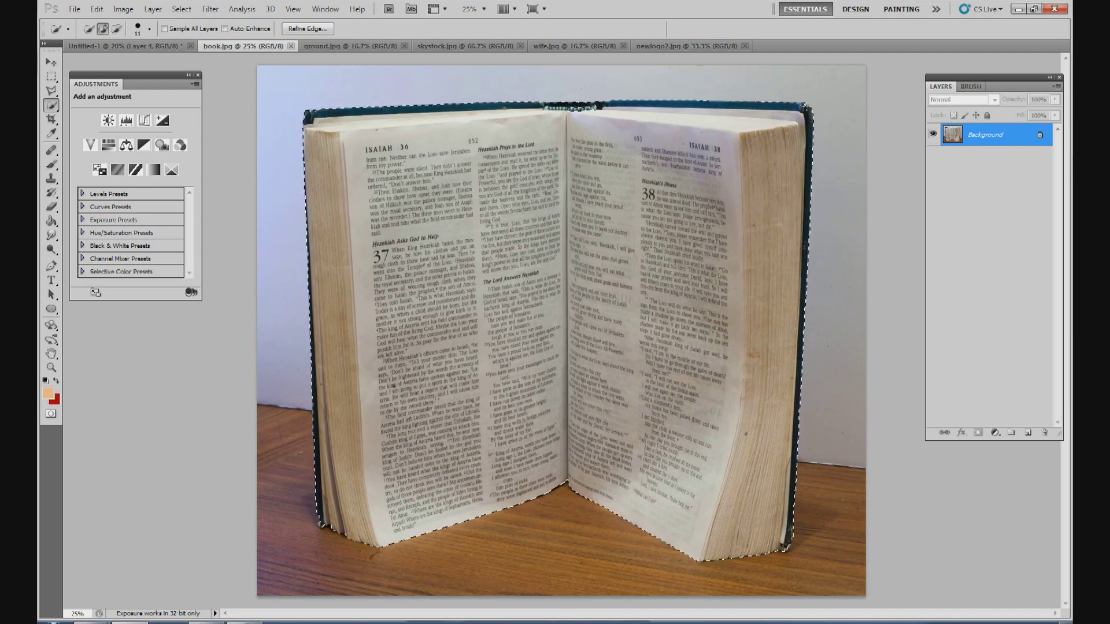
# Step: Examine the edges of the book selection up close along the spine, both lower corners and the top cover
pyautogui.click(484, 9)
pyautogui.click(468, 37)
pyautogui.moveTo(1066, 277); pyautogui.dragTo(1066, 208)
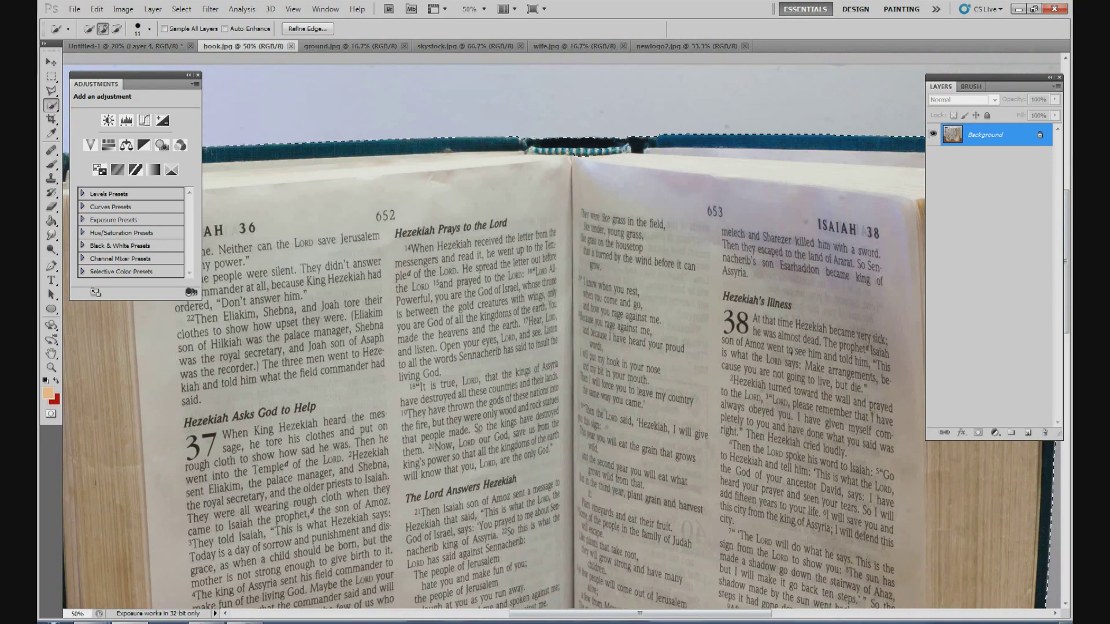
pyautogui.moveTo(705, 613); pyautogui.dragTo(779, 614)
pyautogui.moveTo(1062, 214); pyautogui.dragTo(1065, 364)
pyautogui.moveTo(786, 611); pyautogui.dragTo(748, 604)
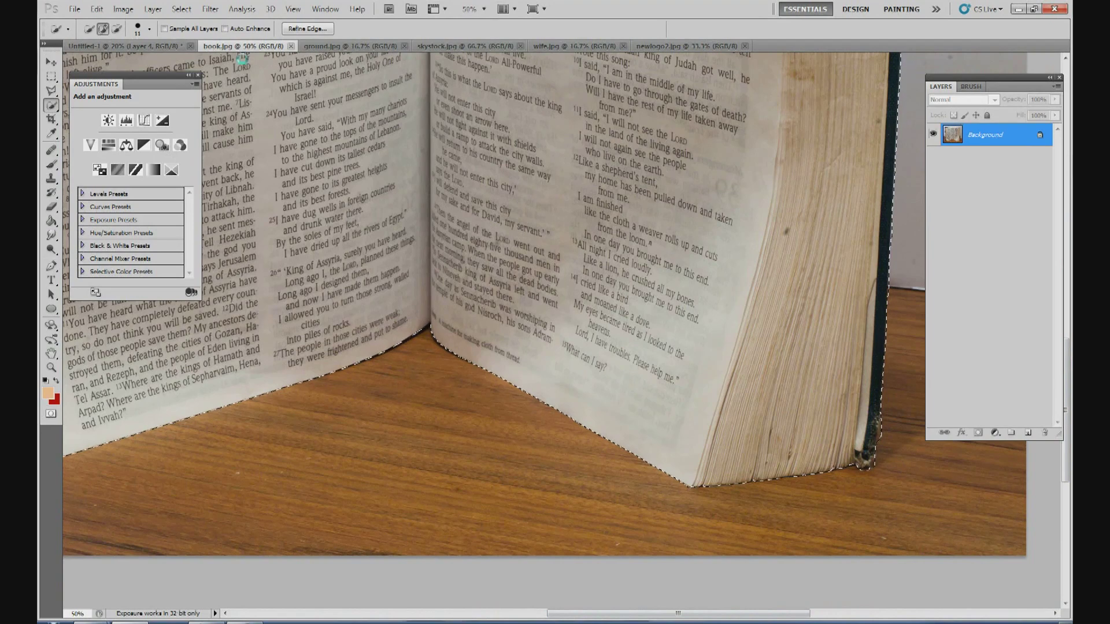
pyautogui.click(117, 28)
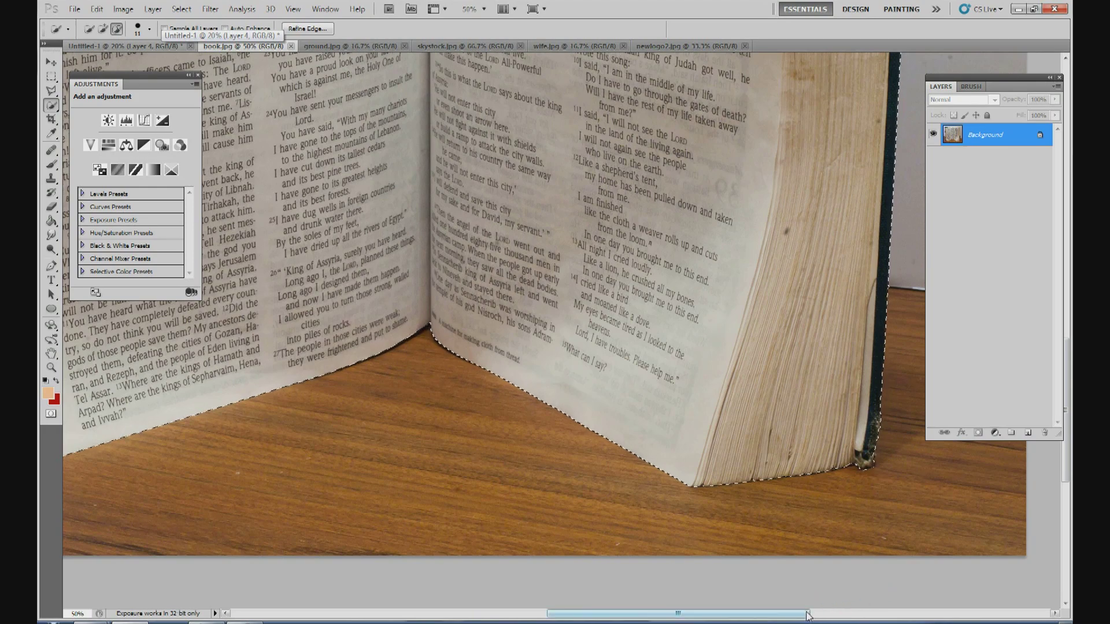
pyautogui.moveTo(806, 616); pyautogui.dragTo(686, 616)
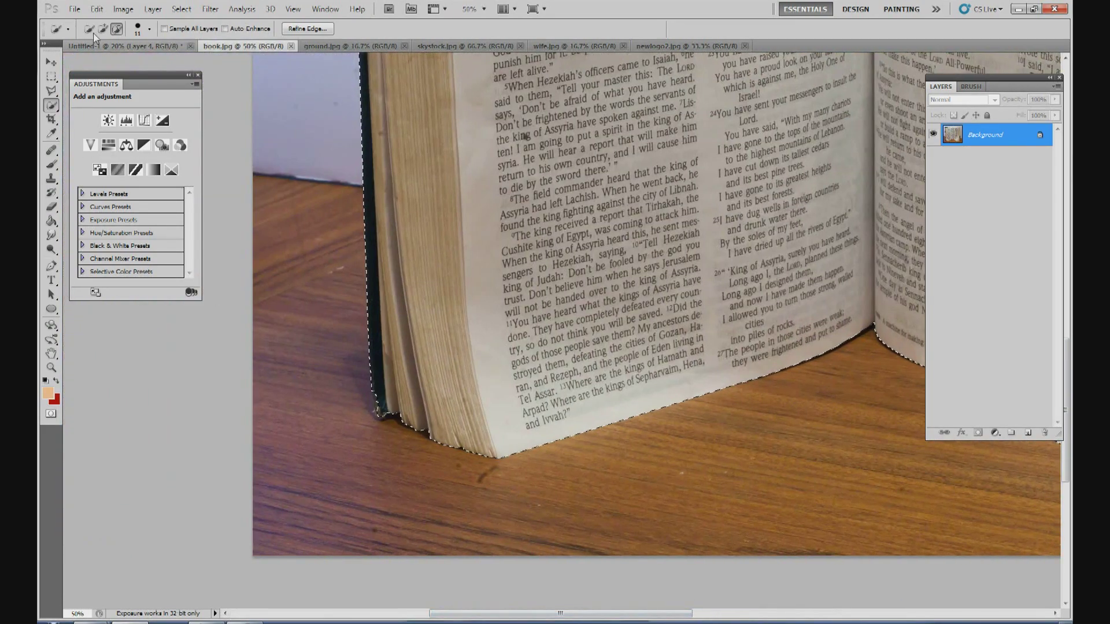
pyautogui.press('alt')
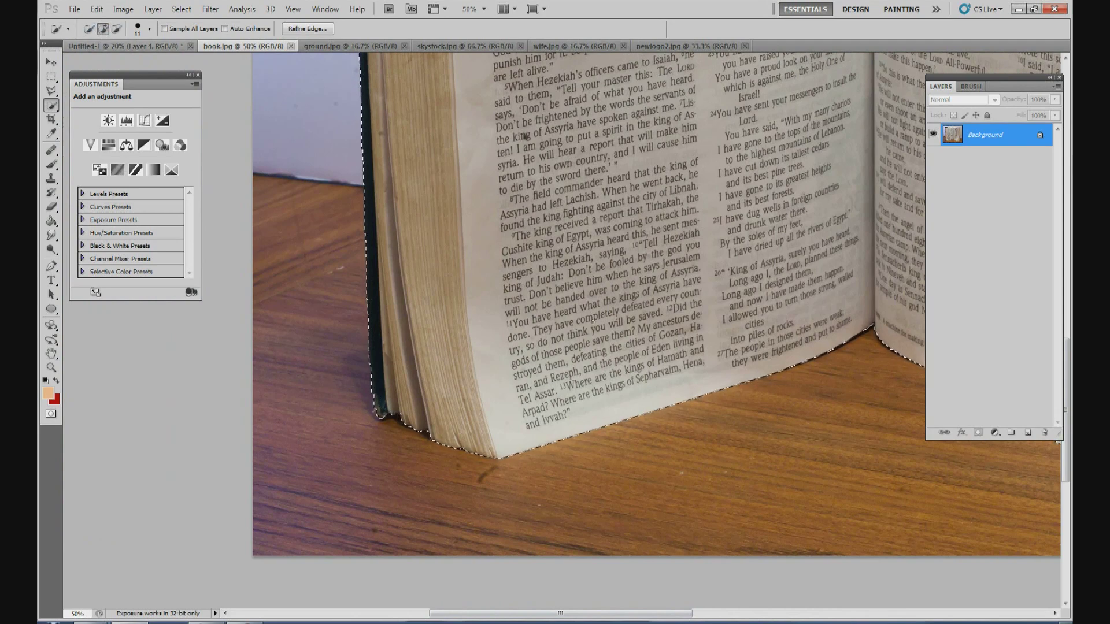
pyautogui.moveTo(1068, 451); pyautogui.dragTo(1060, 283)
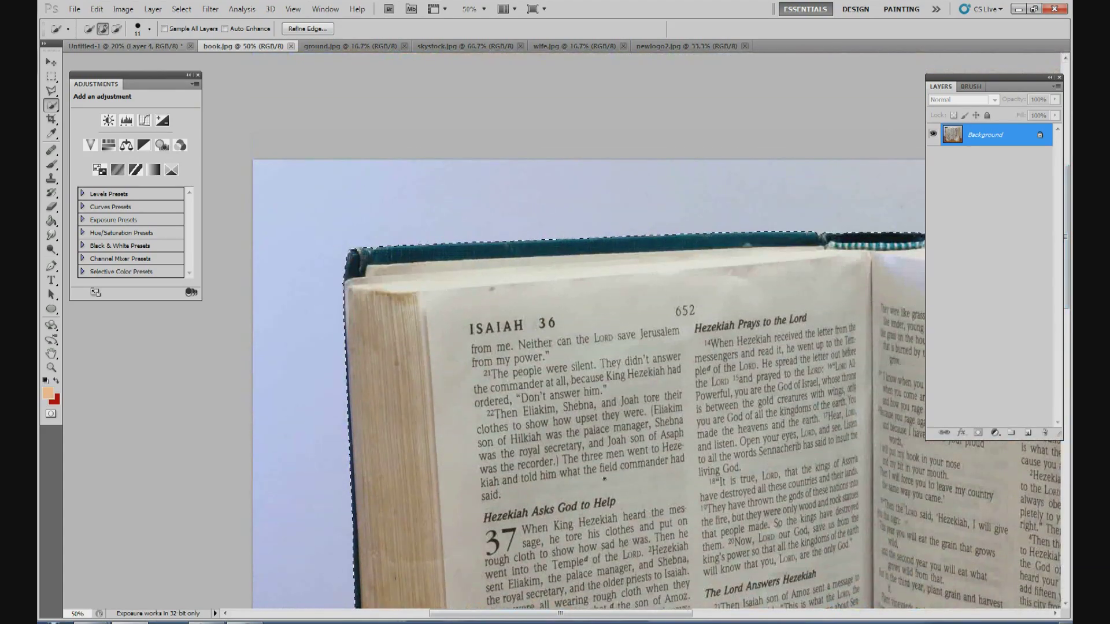
pyautogui.moveTo(567, 618); pyautogui.dragTo(664, 618)
pyautogui.click(483, 9)
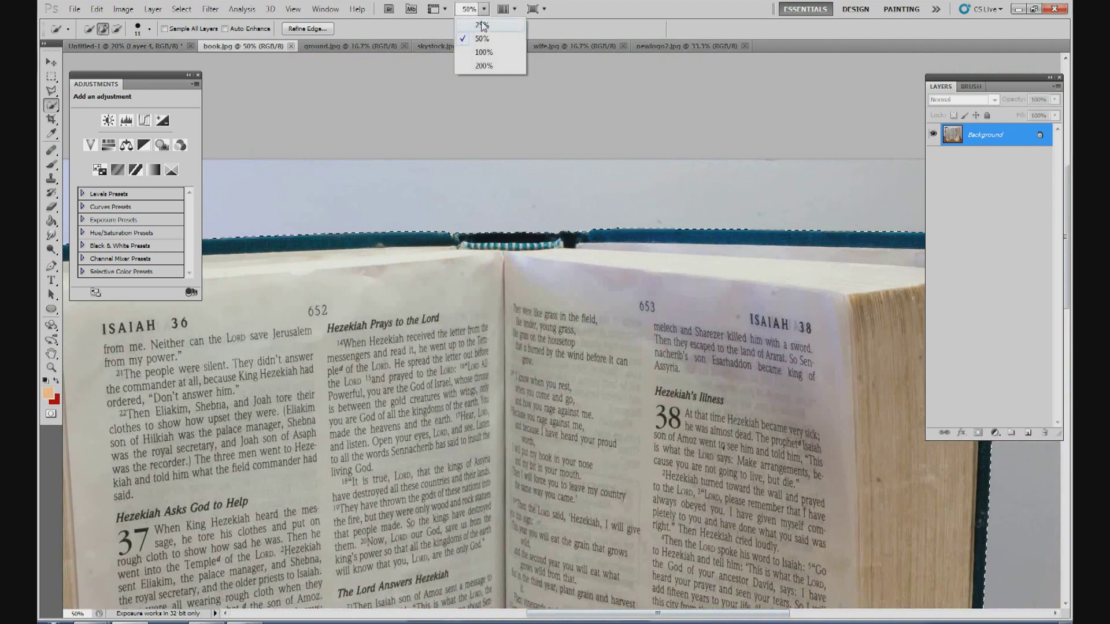
pyautogui.click(469, 26)
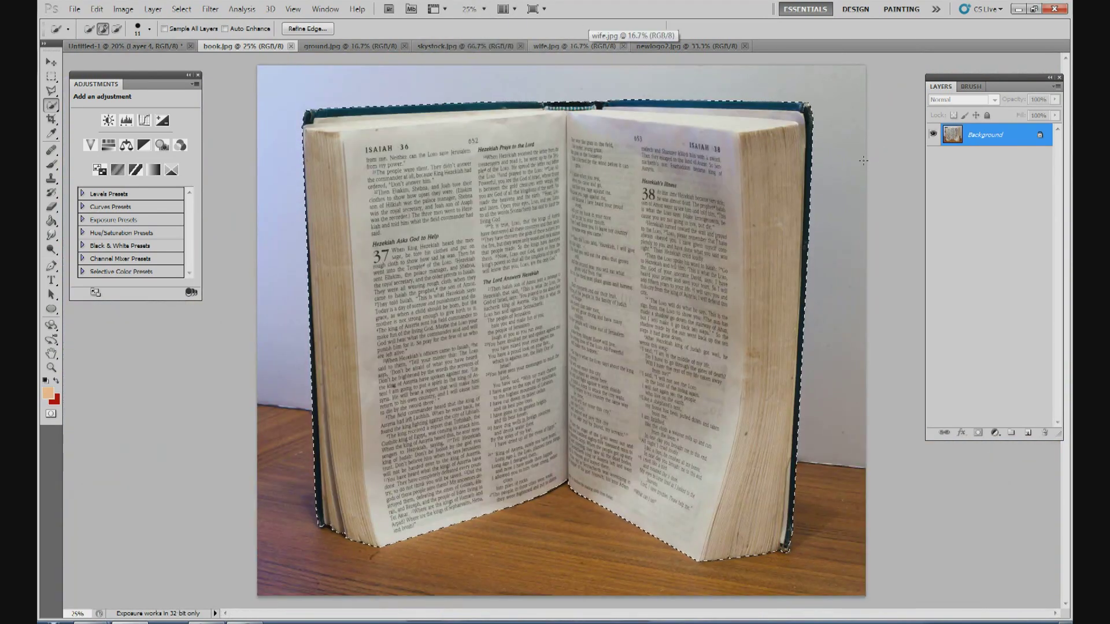
# Step: Move the selected book from book.jpg into the Untitled-1 composite, placing it near the centre above the wooden floor
pyautogui.click(49, 64)
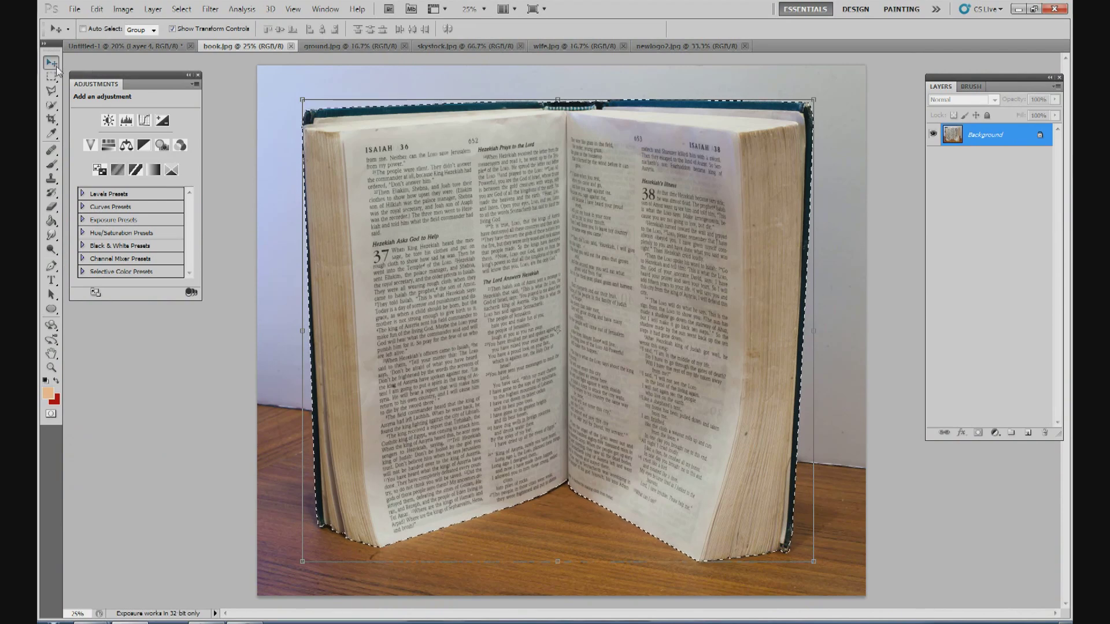
pyautogui.moveTo(463, 172); pyautogui.dragTo(556, 275)
pyautogui.moveTo(688, 321); pyautogui.dragTo(680, 276)
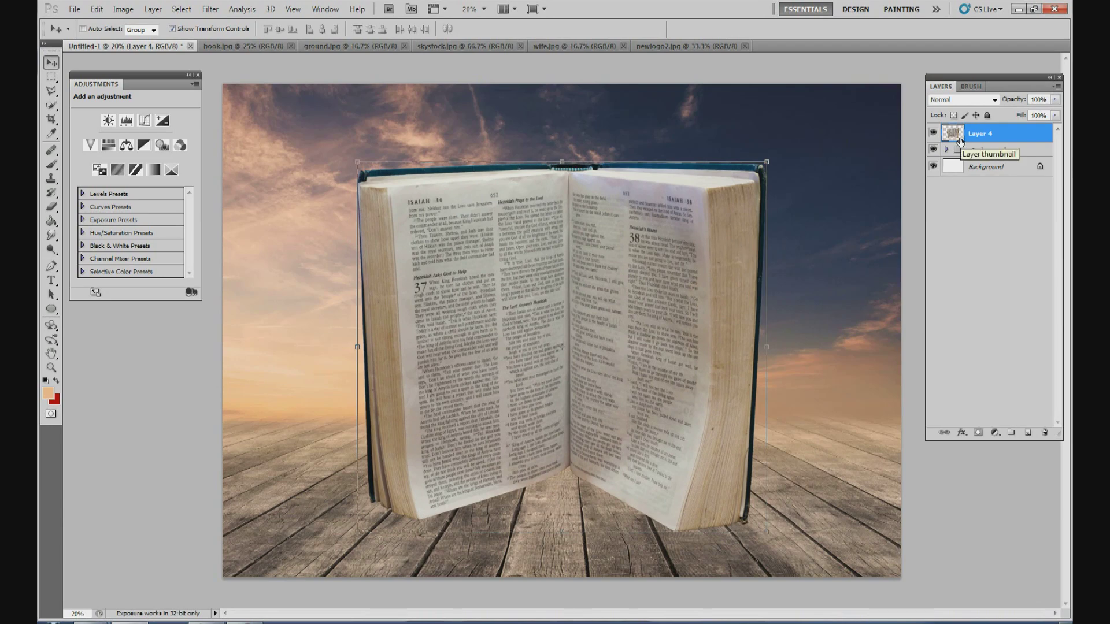
# Step: Defringe the edges of the book on Layer 4 using the Matting options
pyautogui.click(153, 9)
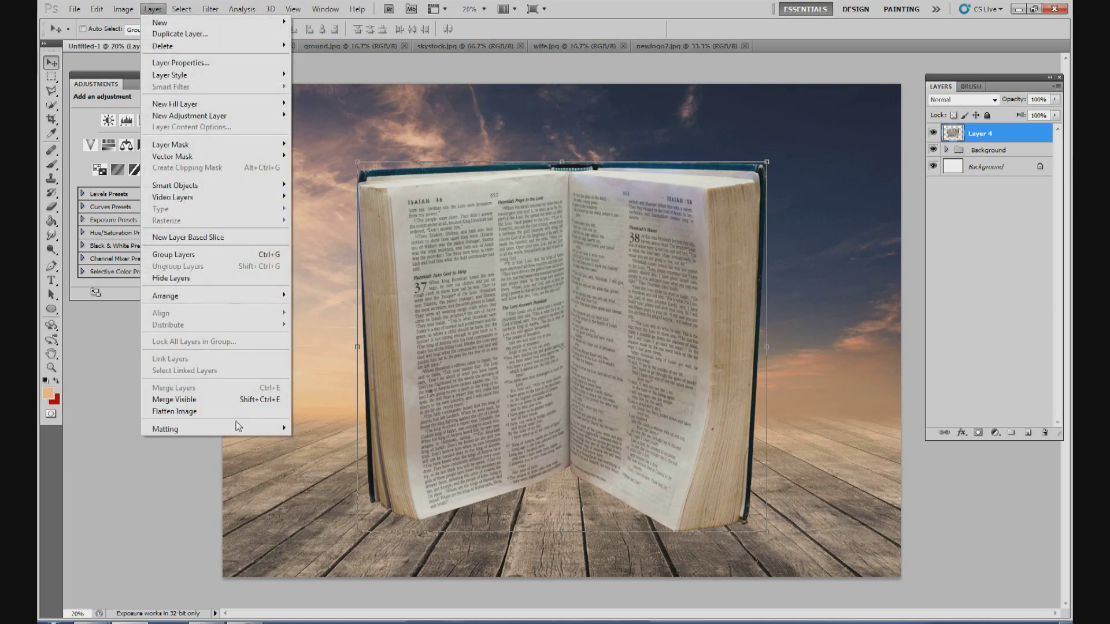
pyautogui.moveTo(243, 429)
pyautogui.click(315, 440)
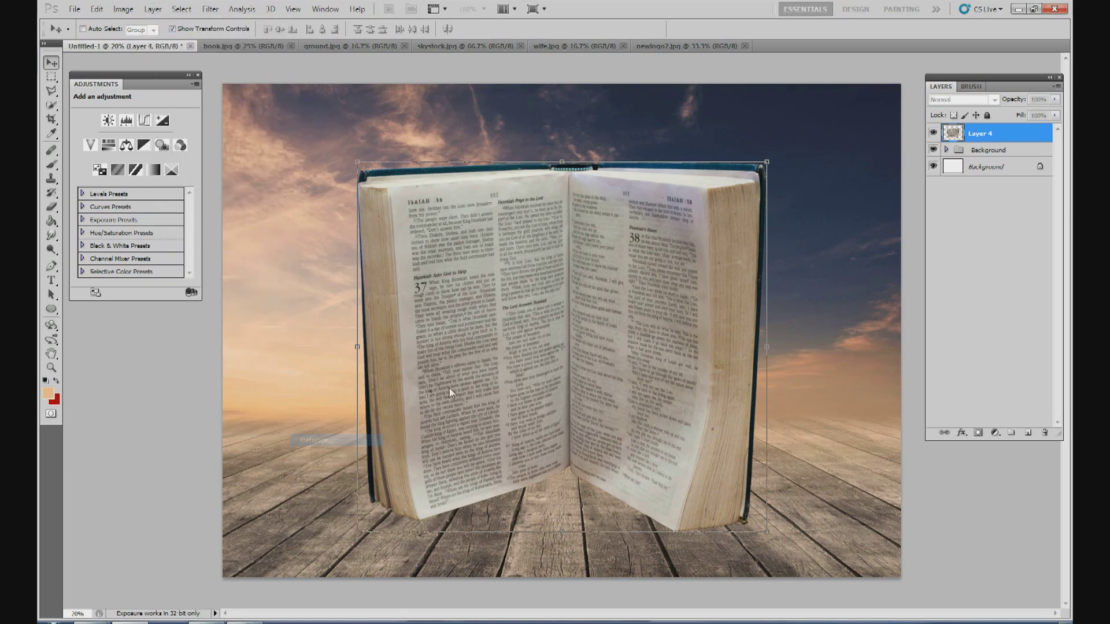
pyautogui.click(594, 212)
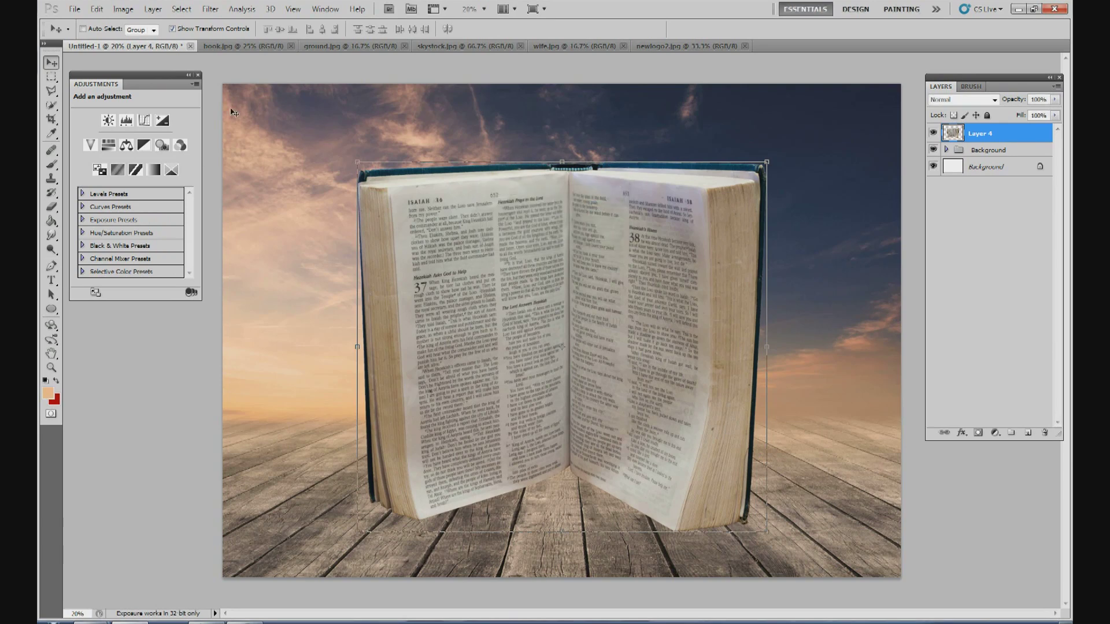
# Step: Scale the book down proportionally to 85.45% and position it horizontally centred, standing on the wooden planks
pyautogui.moveTo(638, 237); pyautogui.dragTo(628, 247)
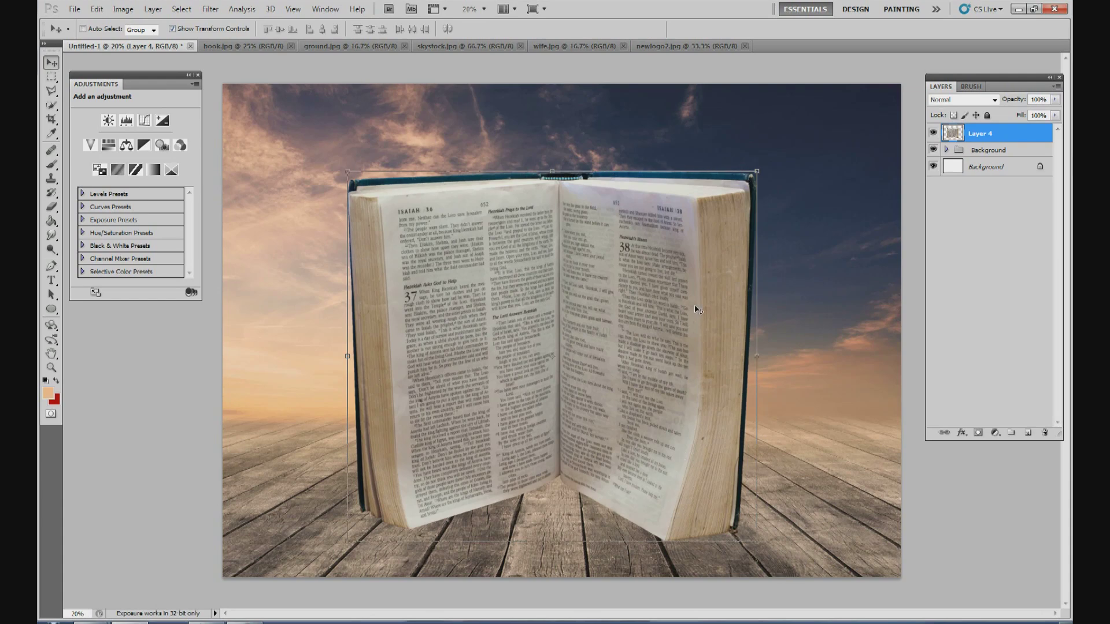
pyautogui.moveTo(656, 306)
pyautogui.mouseDown()
pyautogui.moveTo(667, 311)
pyautogui.moveTo(666, 290)
pyautogui.mouseUp()
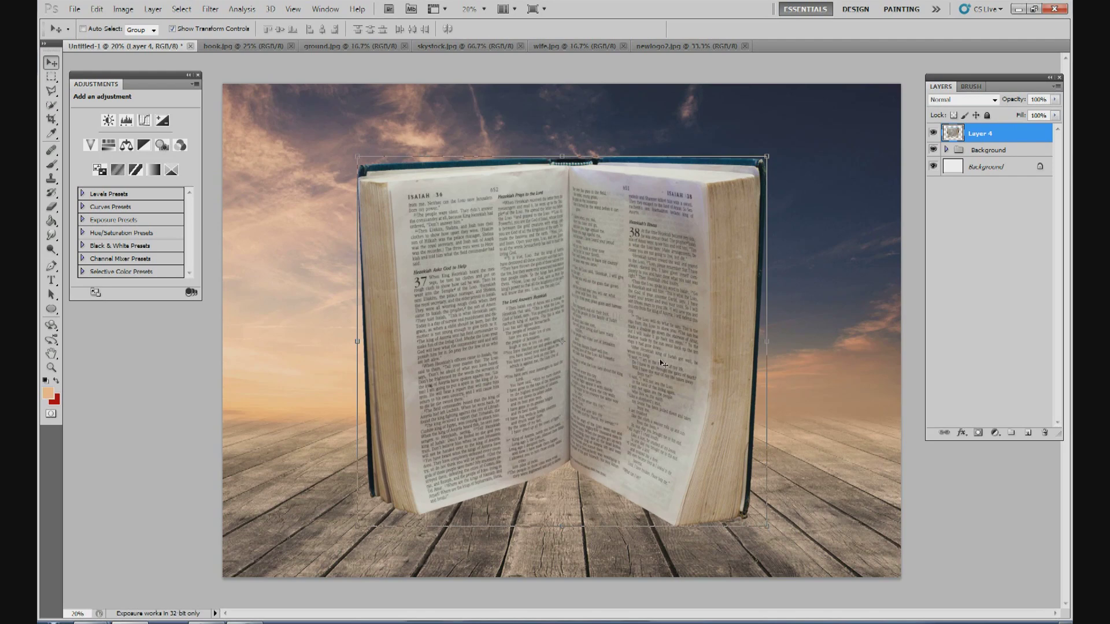
pyautogui.moveTo(663, 364); pyautogui.dragTo(663, 369)
pyautogui.moveTo(766, 526); pyautogui.dragTo(736, 508)
pyautogui.moveTo(668, 411); pyautogui.dragTo(666, 424)
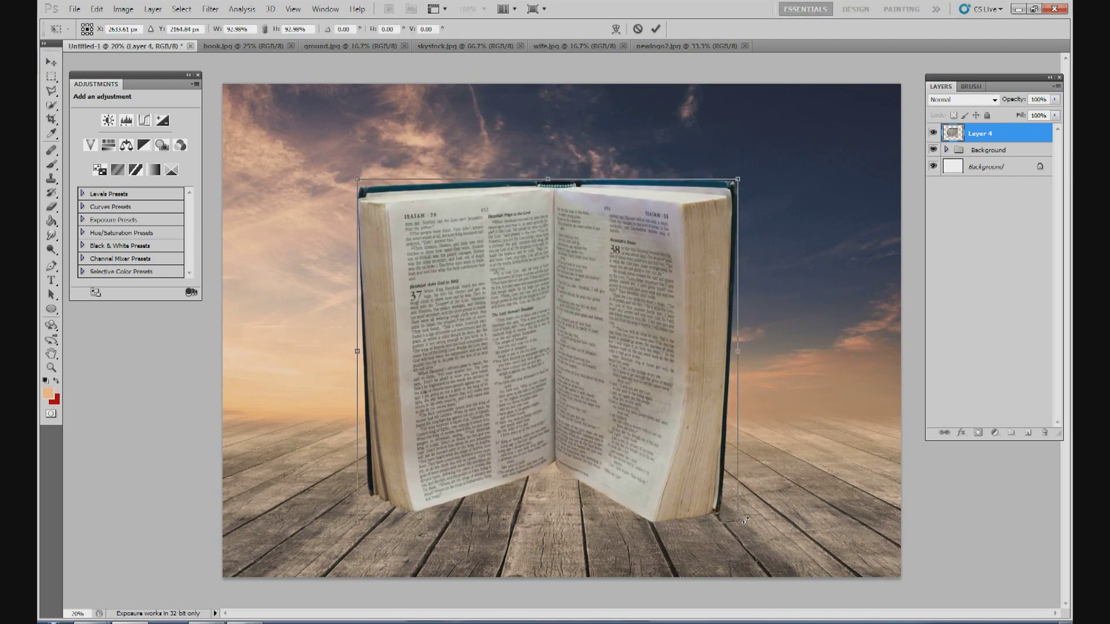
pyautogui.moveTo(734, 522); pyautogui.dragTo(706, 494)
pyautogui.moveTo(645, 412); pyautogui.dragTo(666, 435)
pyautogui.moveTo(729, 517); pyautogui.dragTo(732, 520)
pyautogui.moveTo(668, 452); pyautogui.dragTo(668, 457)
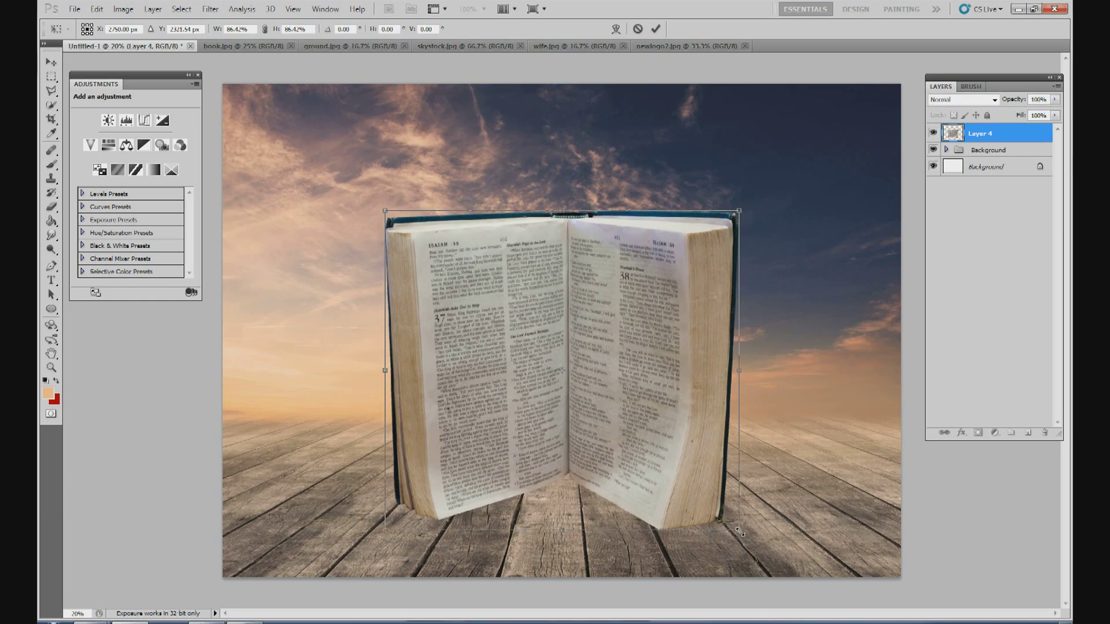
pyautogui.moveTo(738, 530); pyautogui.dragTo(734, 528)
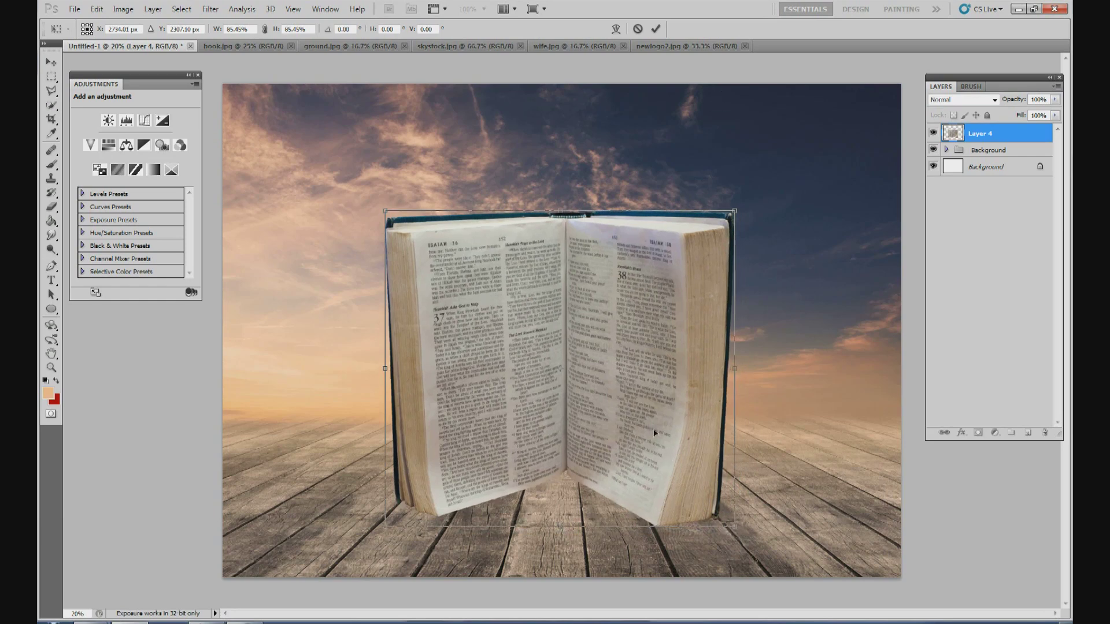
pyautogui.moveTo(653, 433); pyautogui.dragTo(656, 434)
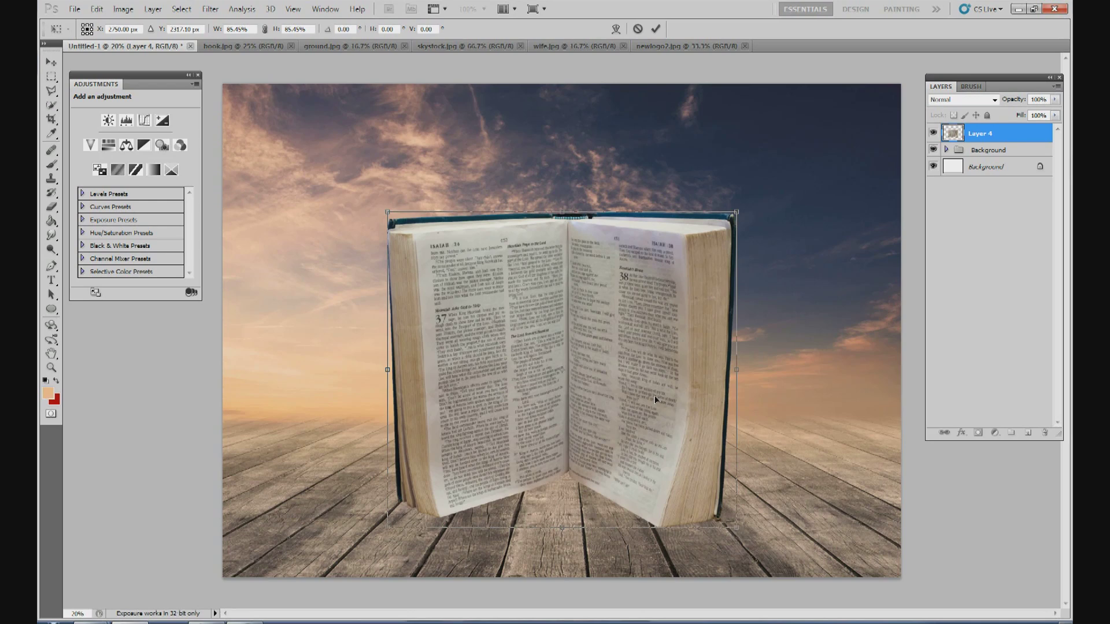
pyautogui.click(656, 28)
# Step: Rename the book layer to Bible
pyautogui.click(997, 168)
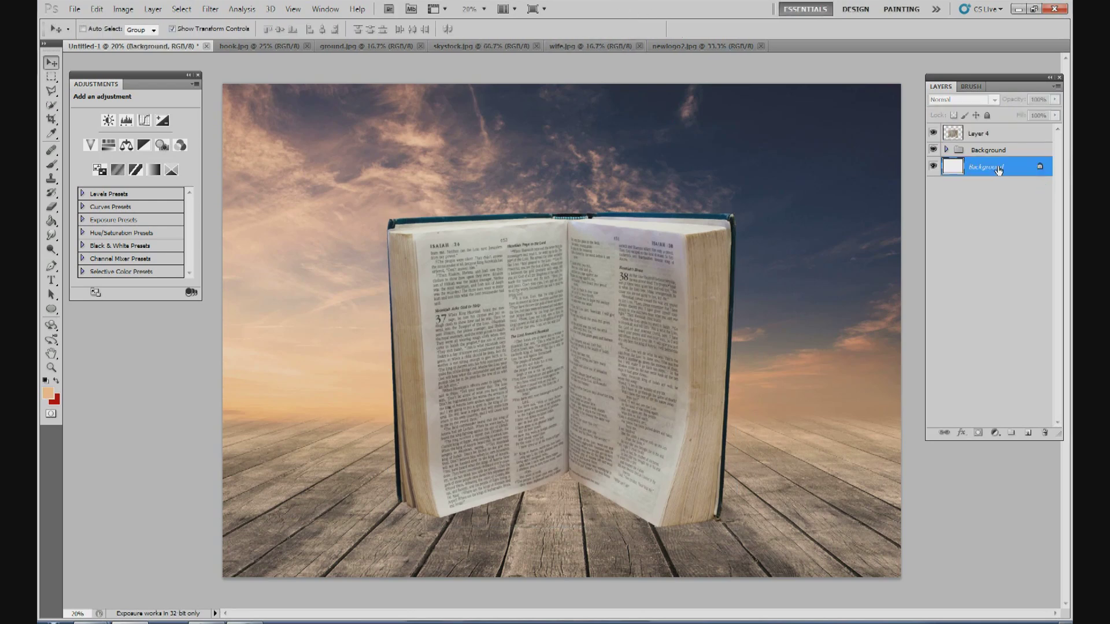
pyautogui.click(990, 134)
pyautogui.rightClick(990, 135)
pyautogui.click(990, 142)
pyautogui.write('Bible')
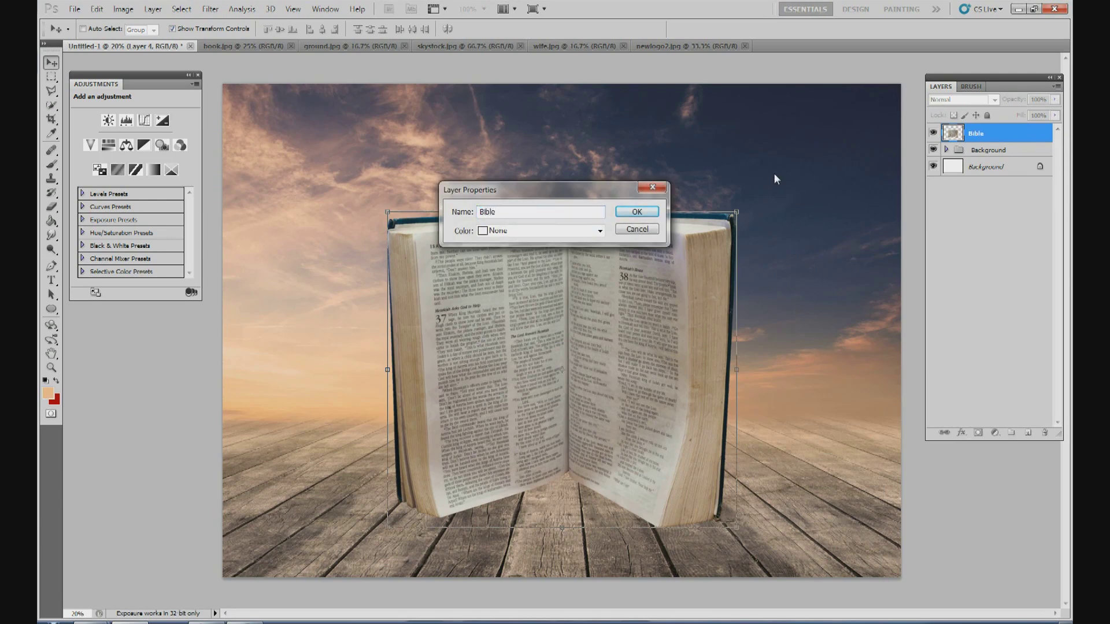
pyautogui.click(654, 213)
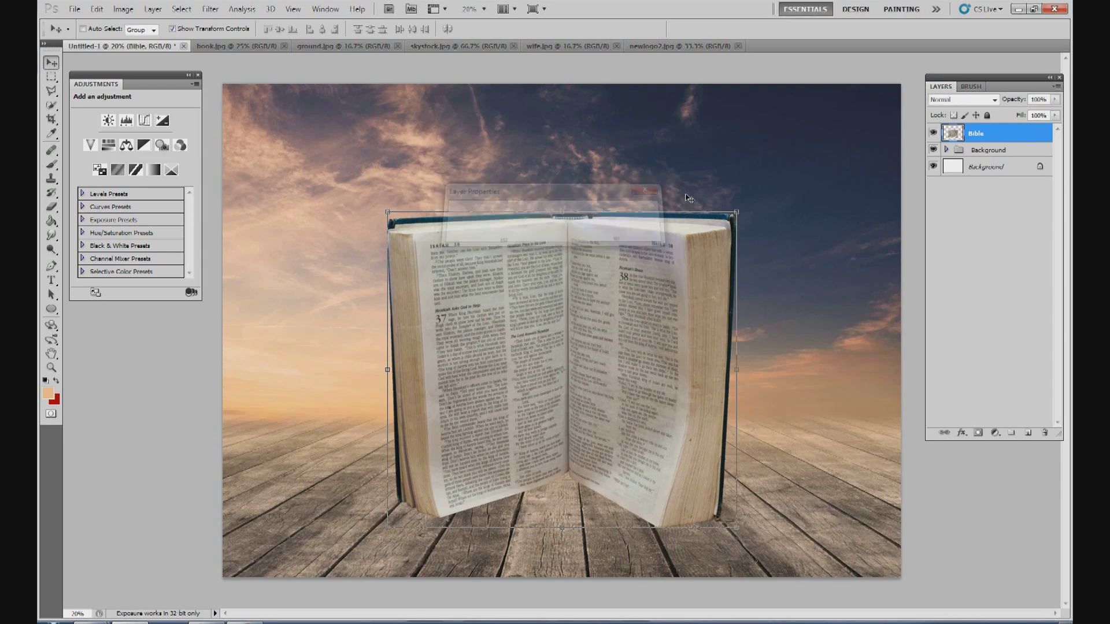
# Step: Add an empty layer directly below the Bible layer and name it Shadow
pyautogui.click(998, 164)
pyautogui.click(991, 135)
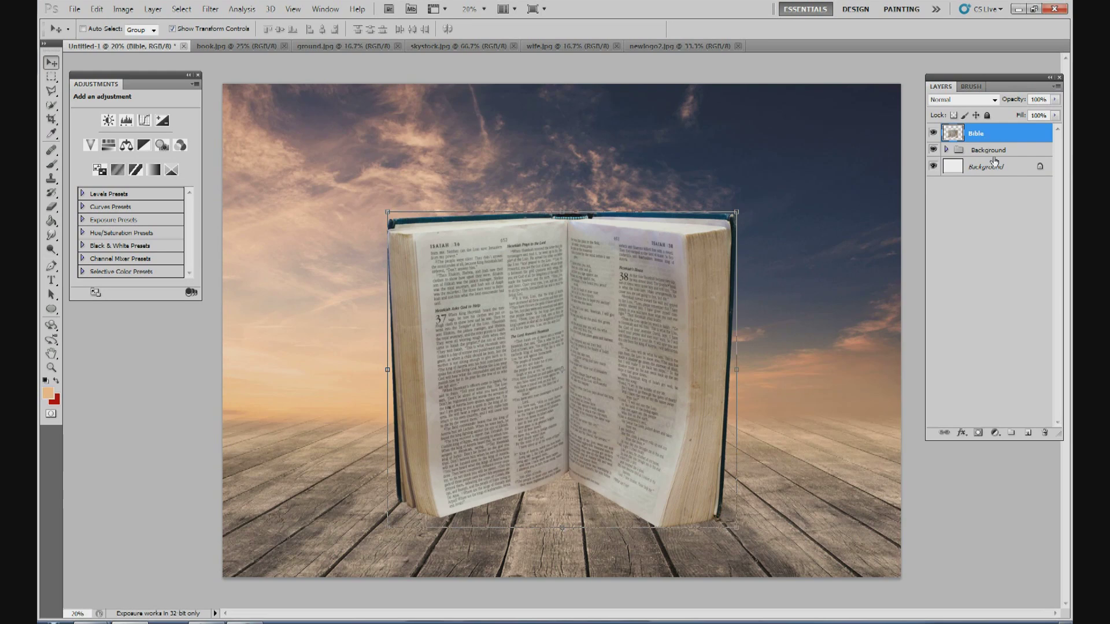
pyautogui.click(1028, 435)
pyautogui.moveTo(977, 137); pyautogui.dragTo(975, 162)
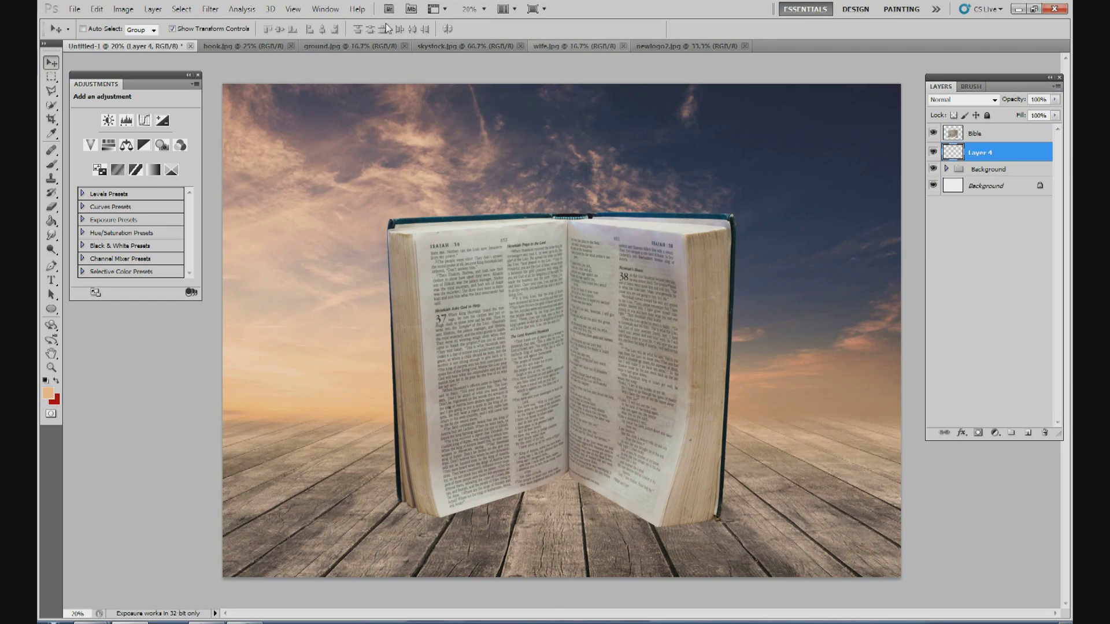
pyautogui.rightClick(980, 151)
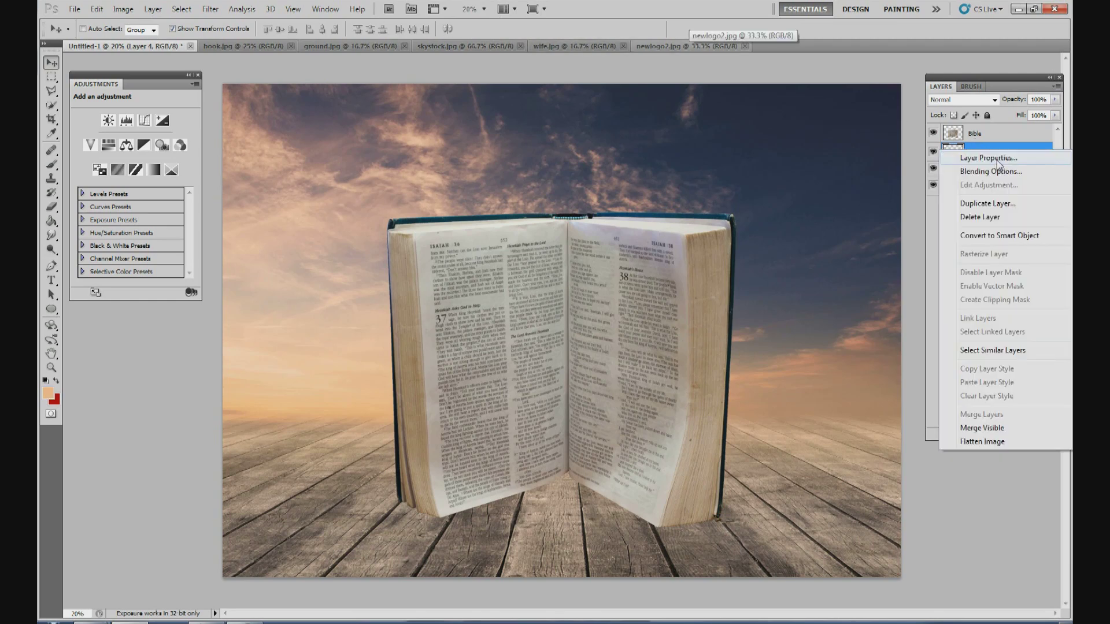
pyautogui.click(996, 160)
pyautogui.write('Shadow')
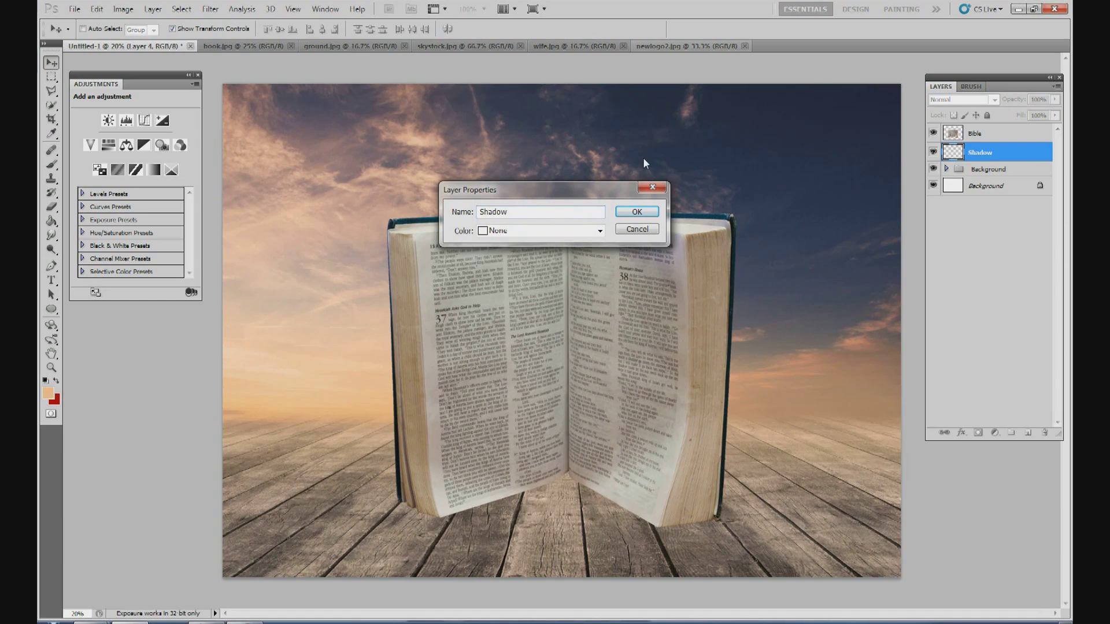
pyautogui.click(637, 213)
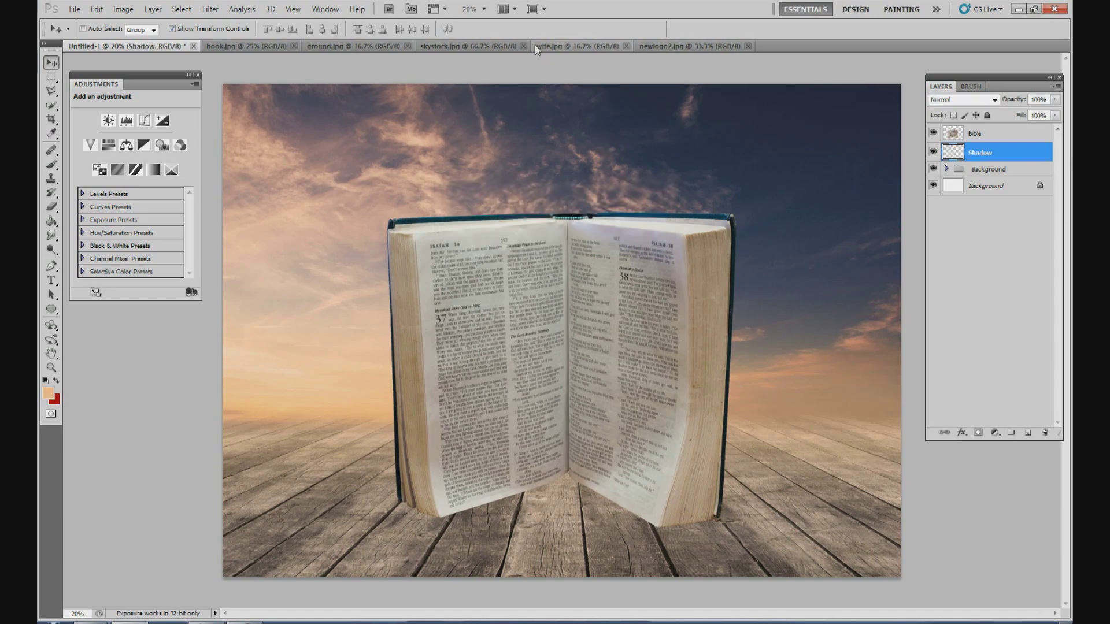
# Step: Set the foreground colour to pure black (000000) for painting the shadow at the book's lower left corner
pyautogui.click(484, 9)
pyautogui.click(482, 38)
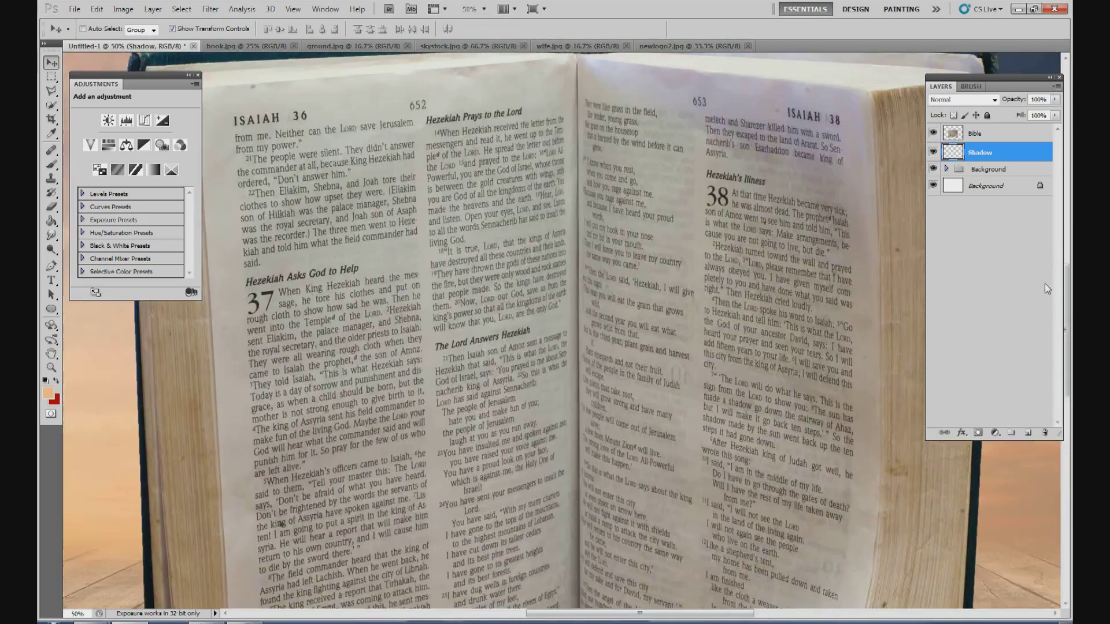
pyautogui.moveTo(1068, 282); pyautogui.dragTo(1067, 349)
pyautogui.moveTo(691, 618); pyautogui.dragTo(643, 616)
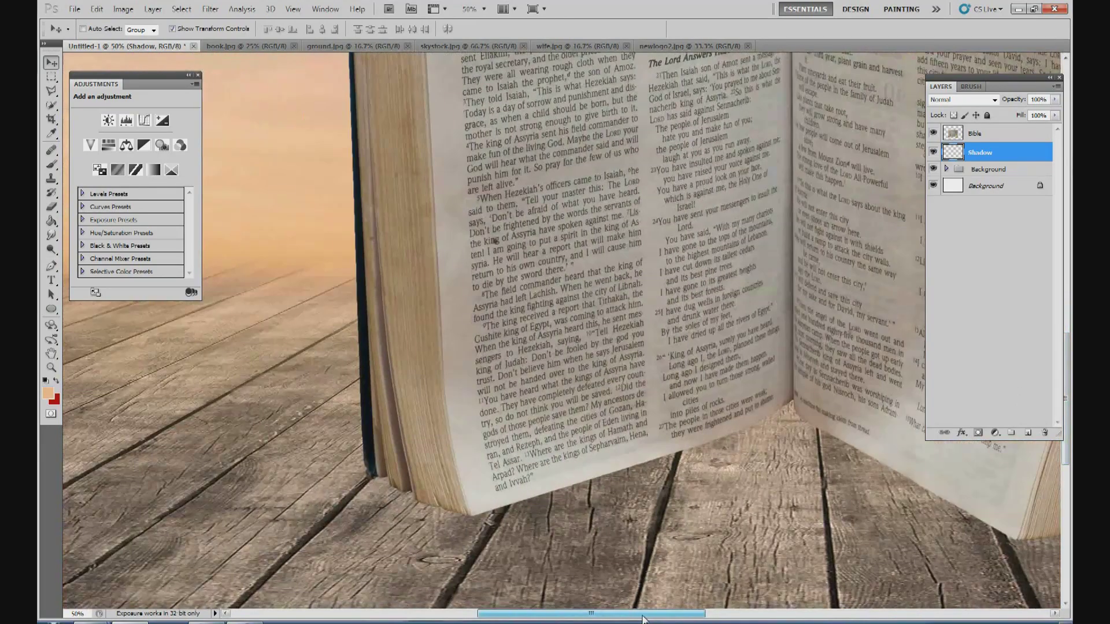
pyautogui.click(48, 394)
pyautogui.click(665, 305)
pyautogui.click(619, 321)
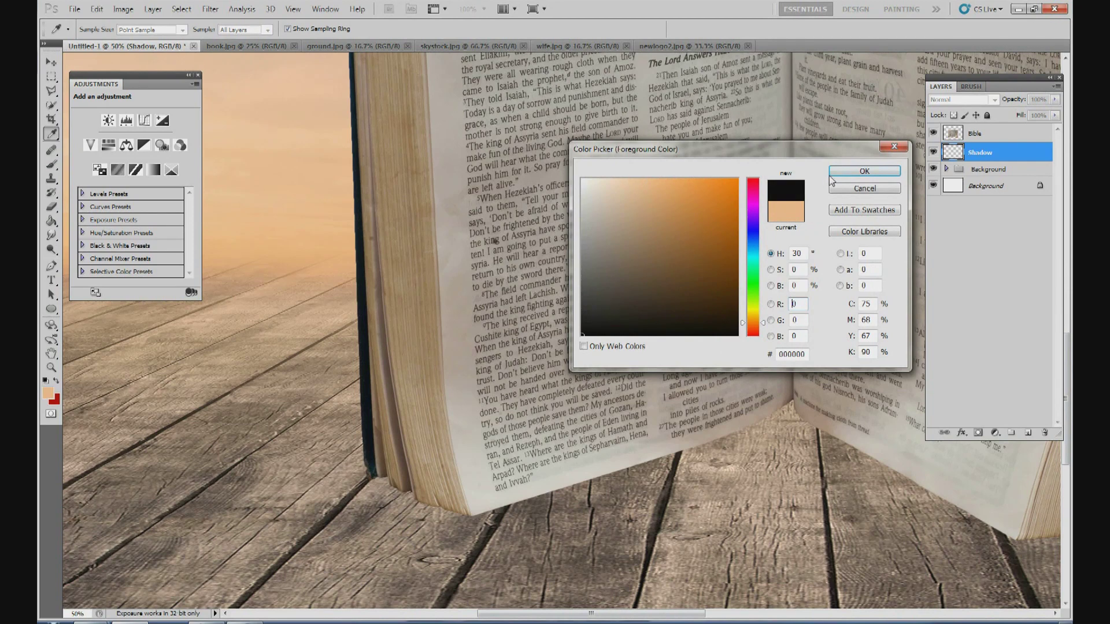
pyautogui.click(847, 171)
# Step: Set up a much smaller soft brush with 20% opacity, and close the Adjustments panel
pyautogui.click(100, 30)
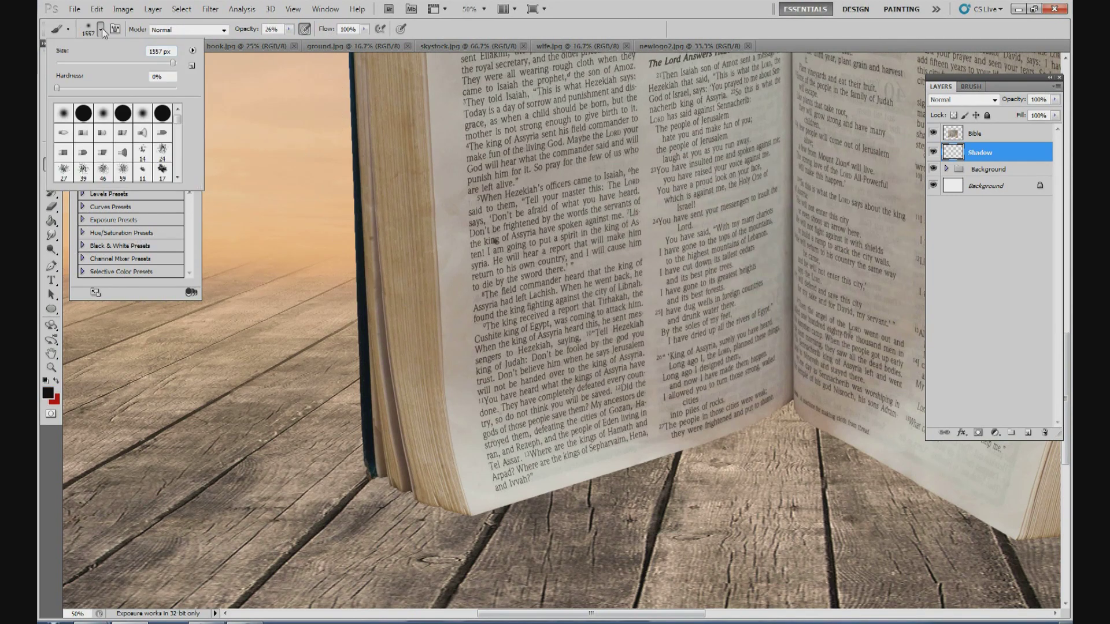
pyautogui.moveTo(171, 65); pyautogui.dragTo(92, 65)
pyautogui.click(289, 31)
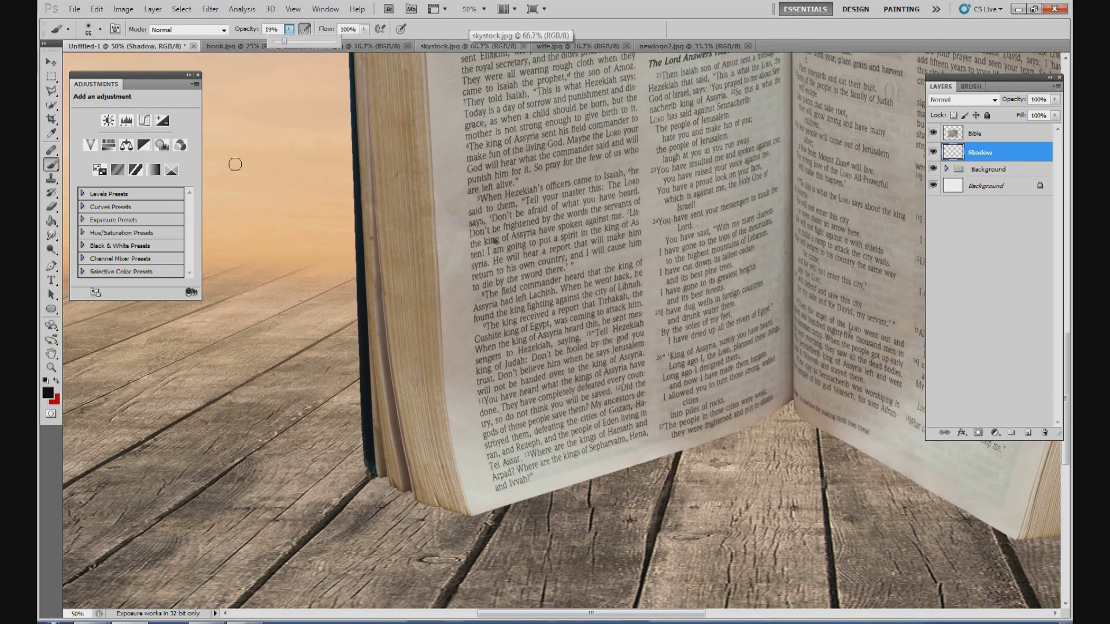
pyautogui.click(191, 76)
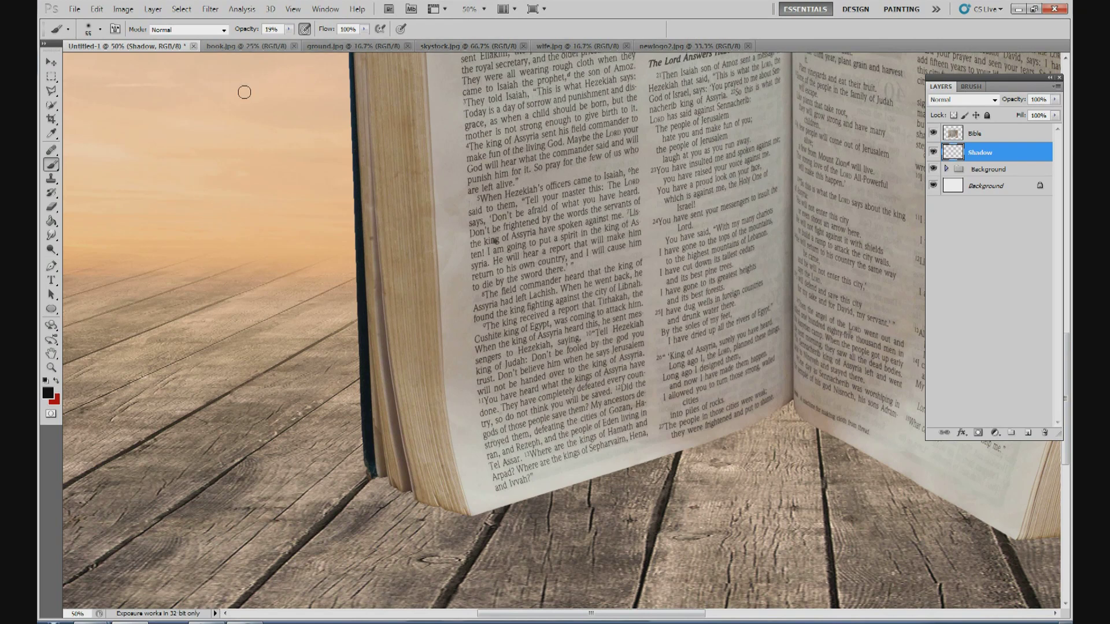
pyautogui.click(272, 29)
pyautogui.write('20')
pyautogui.press('Return')
# Step: Try overlapping brush strokes at 10% and 20% opacity across the sky, and undo them all
pyautogui.moveTo(129, 183); pyautogui.dragTo(313, 181)
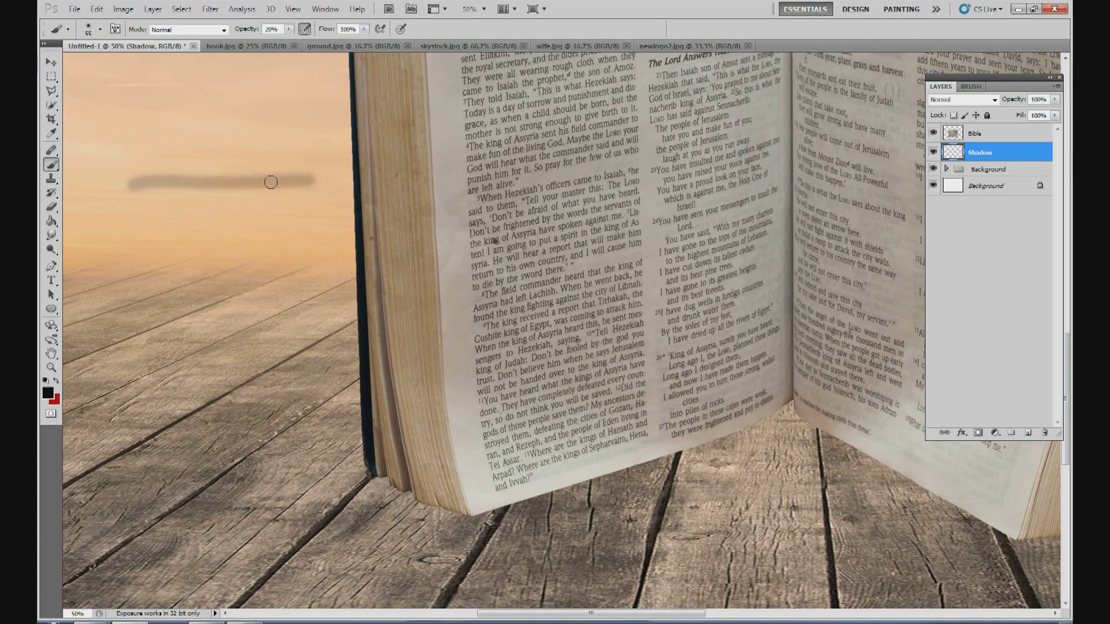
pyautogui.press('1')
pyautogui.moveTo(135, 183); pyautogui.dragTo(312, 182)
pyautogui.moveTo(131, 186); pyautogui.dragTo(300, 187)
pyautogui.press('2')
pyautogui.moveTo(132, 186); pyautogui.dragTo(303, 188)
pyautogui.hotkey('ctrl', 'alt', 'z')
pyautogui.hotkey('ctrl', 'alt', 'z')
pyautogui.hotkey('ctrl', 'alt', 'z')
pyautogui.hotkey('ctrl', 'alt', 'z')
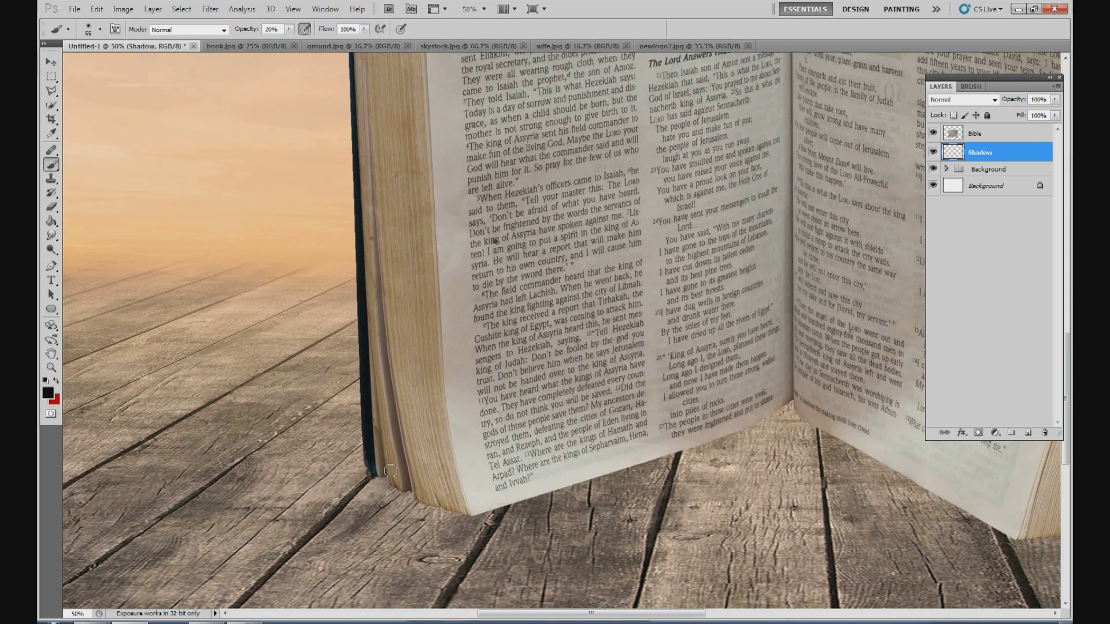
# Step: Paint a soft black contact shadow under the page edges at the book's lower left corner
pyautogui.moveTo(415, 483); pyautogui.dragTo(453, 504)
pyautogui.moveTo(409, 485)
pyautogui.mouseDown()
pyautogui.moveTo(375, 467)
pyautogui.moveTo(387, 468)
pyautogui.mouseUp()
pyautogui.moveTo(465, 514)
pyautogui.mouseDown()
pyautogui.moveTo(400, 509)
pyautogui.moveTo(373, 473)
pyautogui.moveTo(360, 483)
pyautogui.moveTo(472, 519)
pyautogui.mouseUp()
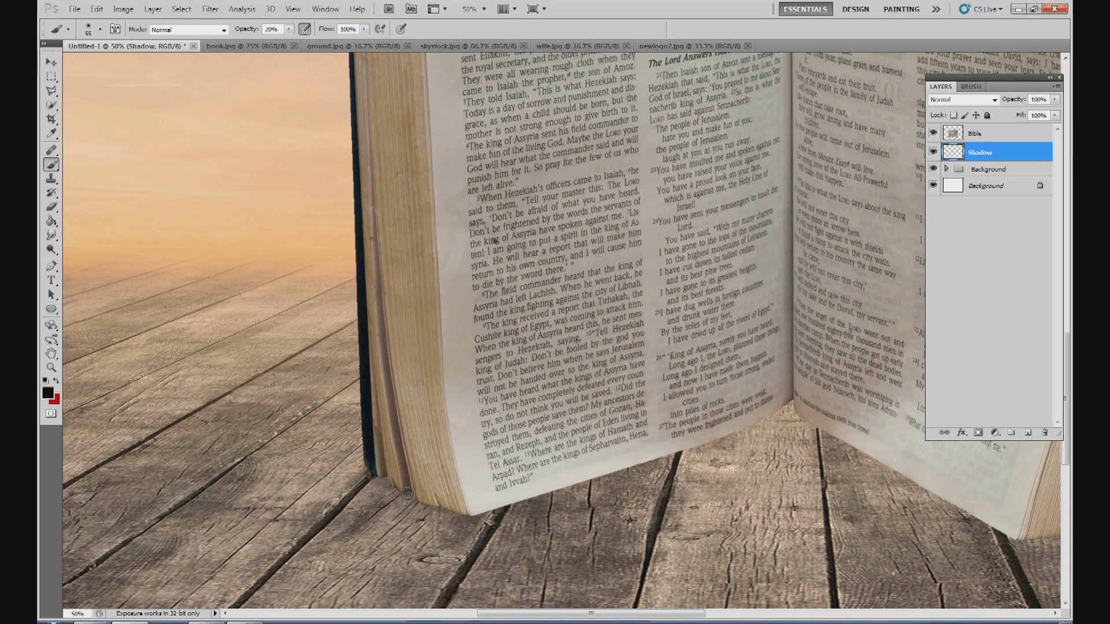
pyautogui.moveTo(394, 480)
pyautogui.mouseDown()
pyautogui.moveTo(377, 471)
pyautogui.moveTo(395, 472)
pyautogui.mouseUp()
pyautogui.moveTo(382, 475)
pyautogui.mouseDown()
pyautogui.moveTo(428, 525)
pyautogui.moveTo(430, 497)
pyautogui.moveTo(390, 514)
pyautogui.moveTo(383, 472)
pyautogui.mouseUp()
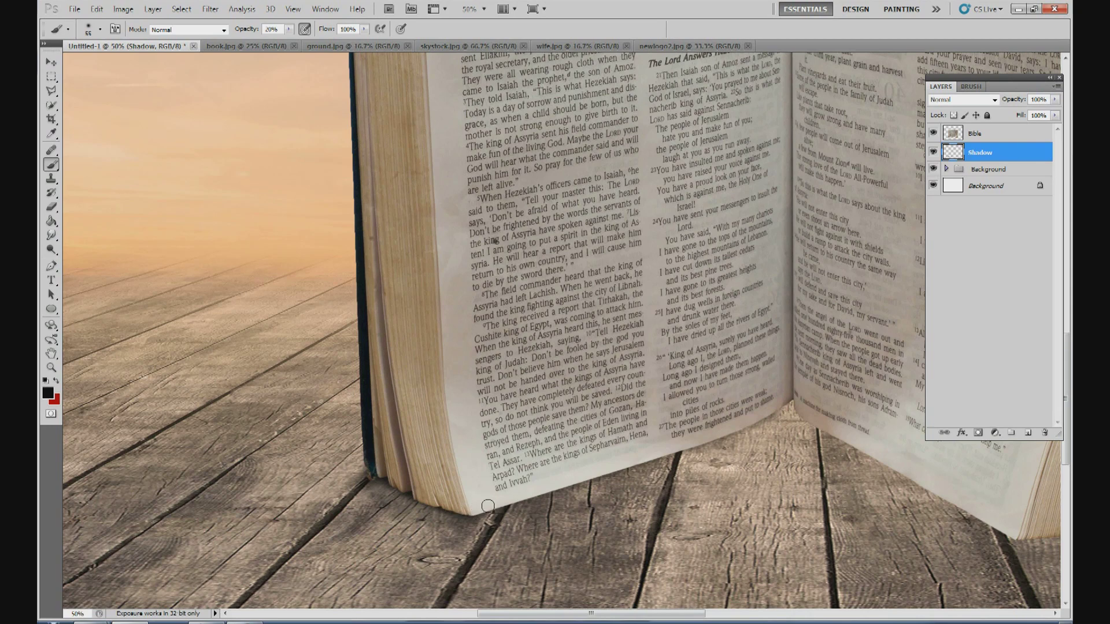
# Step: Paint the contact shadow along the bottom edges of both open pages, including the point beneath the spine
pyautogui.moveTo(466, 522)
pyautogui.mouseDown()
pyautogui.moveTo(606, 490)
pyautogui.moveTo(722, 444)
pyautogui.moveTo(800, 398)
pyautogui.moveTo(800, 383)
pyautogui.moveTo(797, 413)
pyautogui.moveTo(800, 390)
pyautogui.mouseUp()
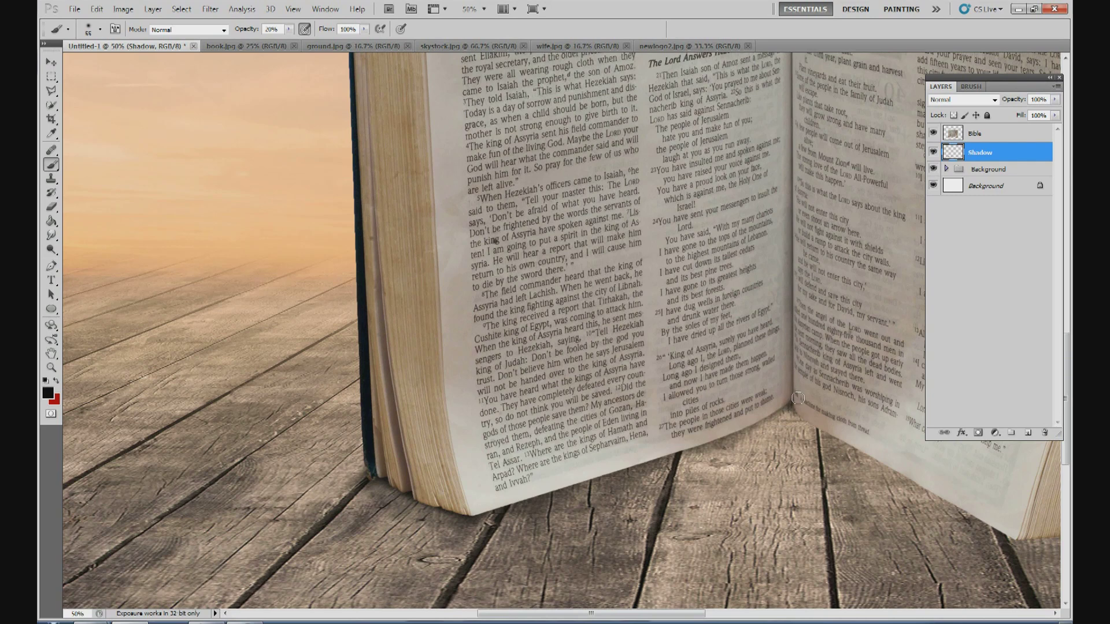
pyautogui.moveTo(794, 390); pyautogui.dragTo(797, 400)
pyautogui.moveTo(780, 409)
pyautogui.mouseDown()
pyautogui.moveTo(1021, 533)
pyautogui.moveTo(861, 445)
pyautogui.moveTo(937, 498)
pyautogui.moveTo(1012, 535)
pyautogui.mouseUp()
pyautogui.moveTo(961, 504)
pyautogui.mouseDown()
pyautogui.moveTo(911, 477)
pyautogui.moveTo(1016, 528)
pyautogui.moveTo(808, 416)
pyautogui.moveTo(977, 500)
pyautogui.mouseUp()
# Step: Paint the contact shadow under the thick page block and cover corner on the book's right side
pyautogui.moveTo(699, 612); pyautogui.dragTo(785, 613)
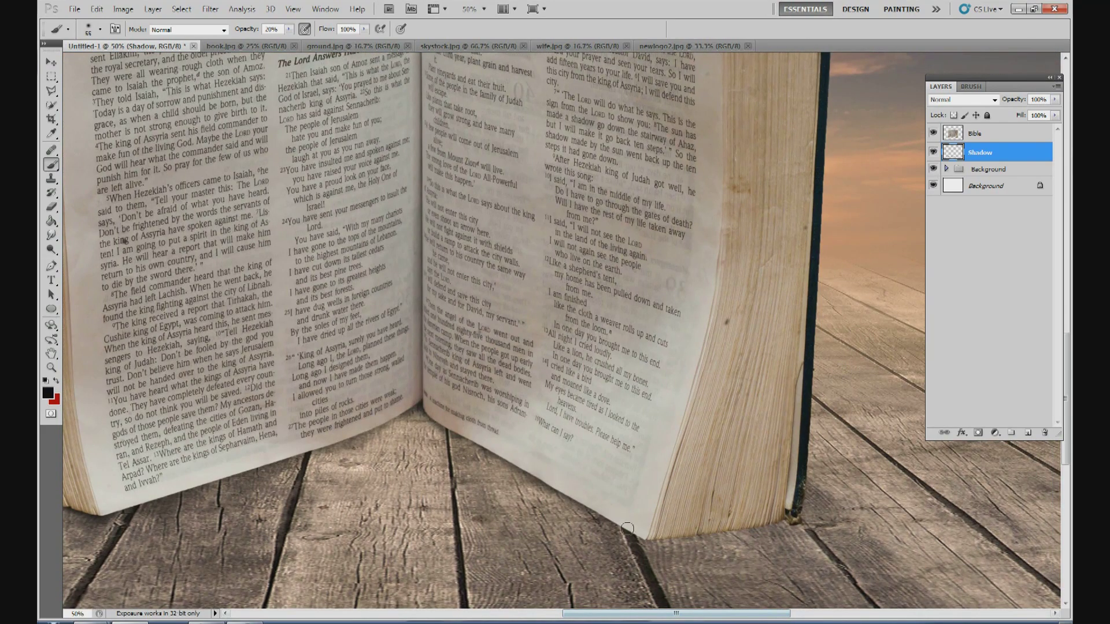
pyautogui.moveTo(674, 532)
pyautogui.mouseDown()
pyautogui.moveTo(641, 537)
pyautogui.moveTo(794, 516)
pyautogui.moveTo(722, 528)
pyautogui.mouseUp()
pyautogui.moveTo(654, 535); pyautogui.dragTo(663, 535)
pyautogui.moveTo(751, 522)
pyautogui.mouseDown()
pyautogui.moveTo(796, 522)
pyautogui.moveTo(640, 547)
pyautogui.moveTo(759, 519)
pyautogui.mouseUp()
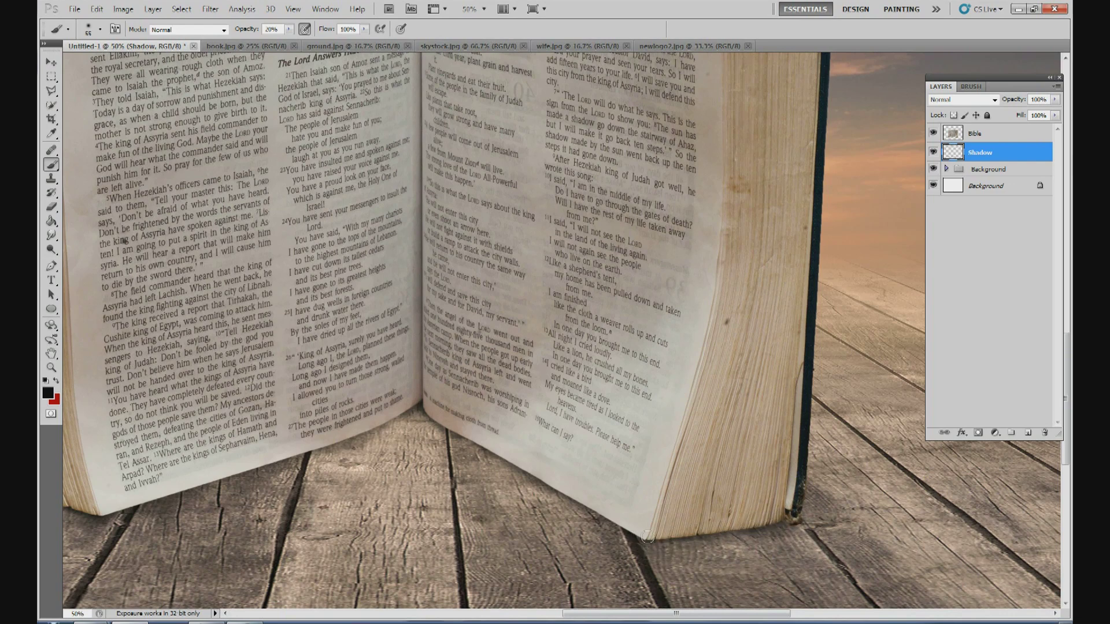
pyautogui.moveTo(730, 528)
pyautogui.mouseDown()
pyautogui.moveTo(795, 514)
pyautogui.moveTo(658, 553)
pyautogui.moveTo(800, 531)
pyautogui.moveTo(780, 520)
pyautogui.mouseUp()
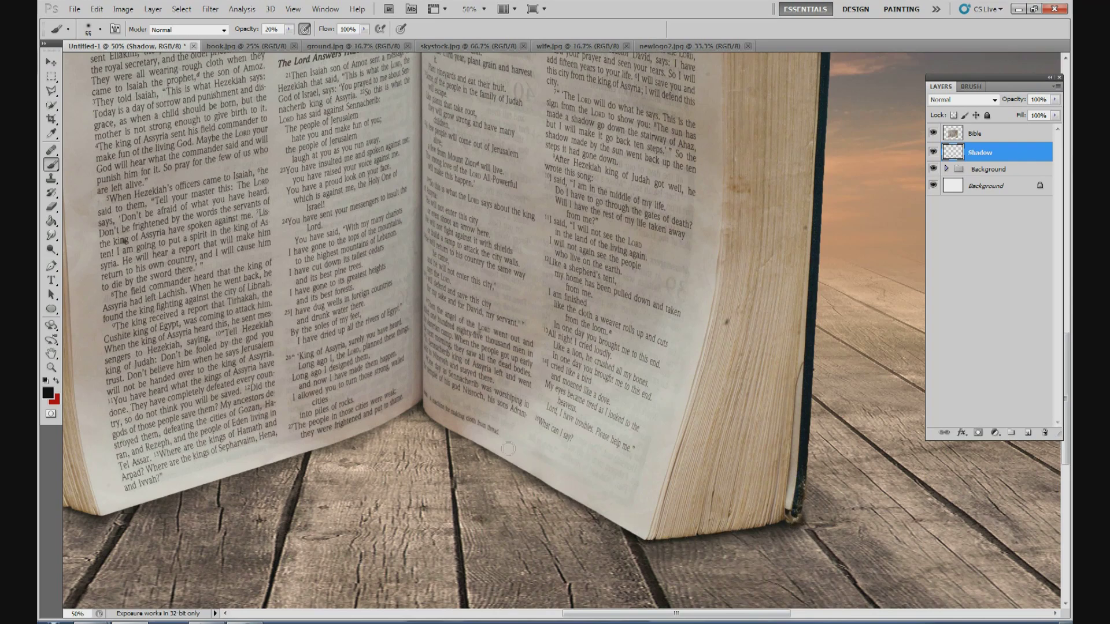
pyautogui.moveTo(694, 539); pyautogui.dragTo(647, 542)
pyautogui.moveTo(792, 527)
pyautogui.mouseDown()
pyautogui.moveTo(652, 558)
pyautogui.moveTo(663, 534)
pyautogui.moveTo(620, 522)
pyautogui.mouseUp()
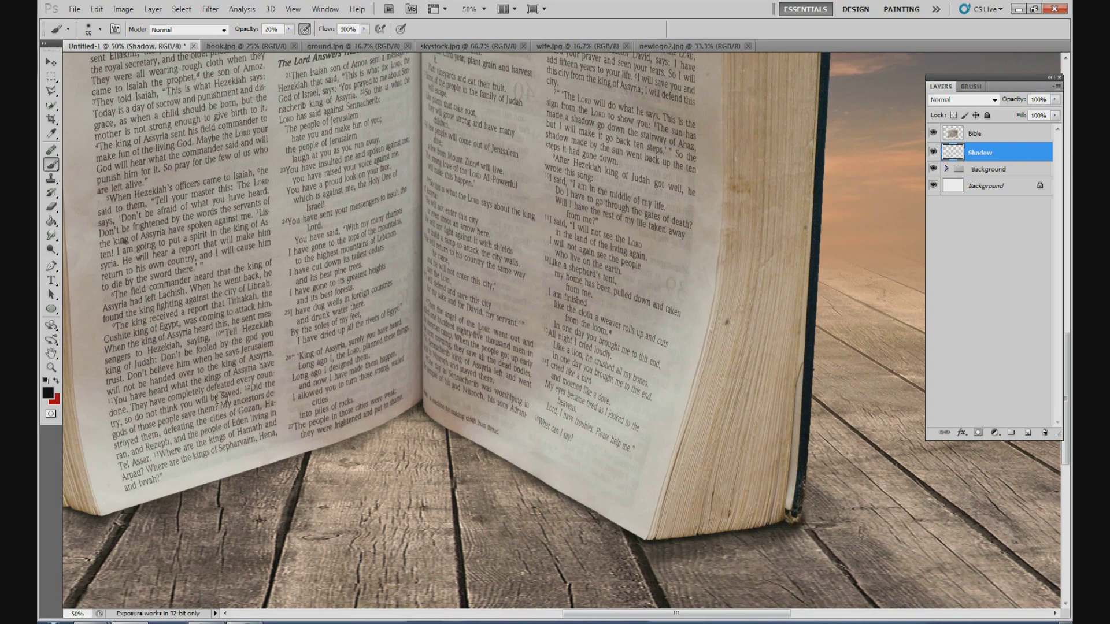
# Step: Add a layer mask to the Shadow layer and enlarge the soft brush to about 125 px
pyautogui.moveTo(675, 614); pyautogui.dragTo(624, 614)
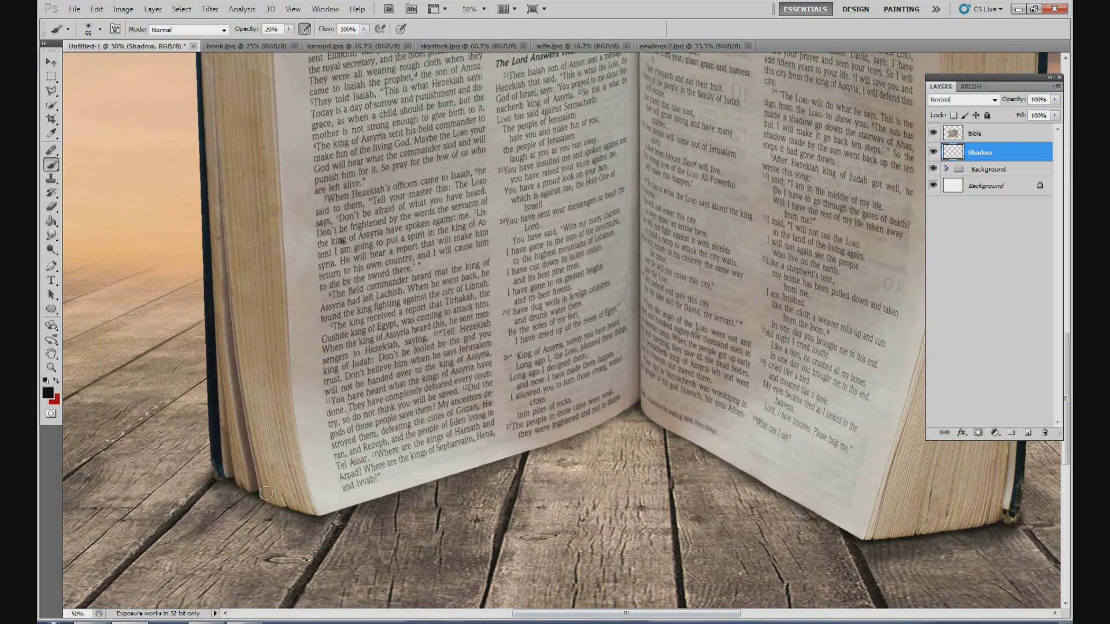
pyautogui.click(484, 8)
pyautogui.click(468, 9)
pyautogui.write('20')
pyautogui.press('Return')
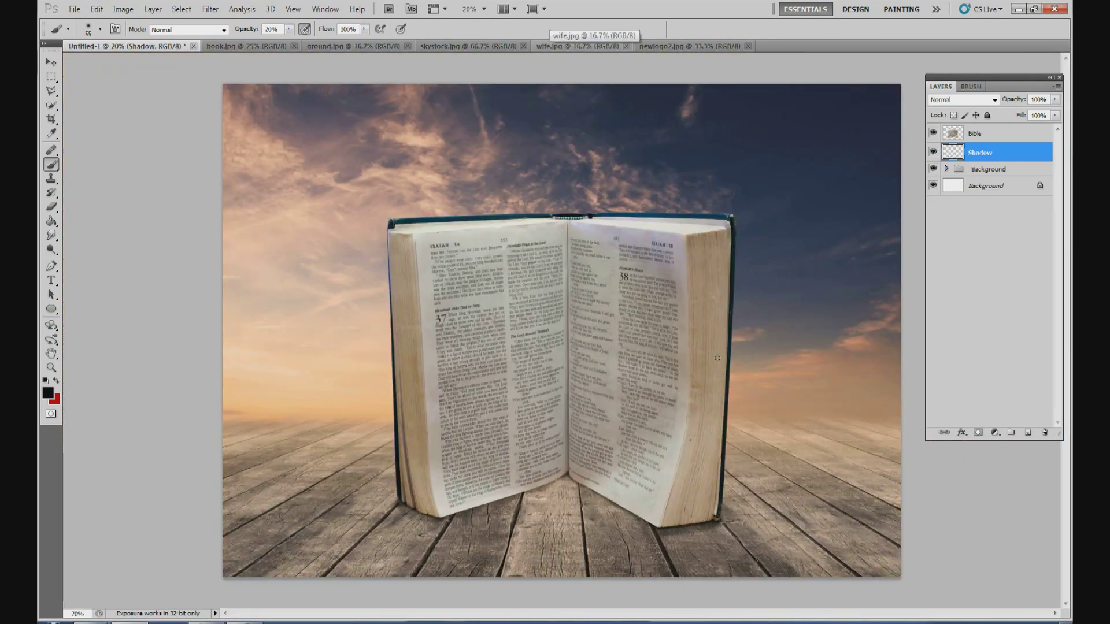
pyautogui.click(978, 432)
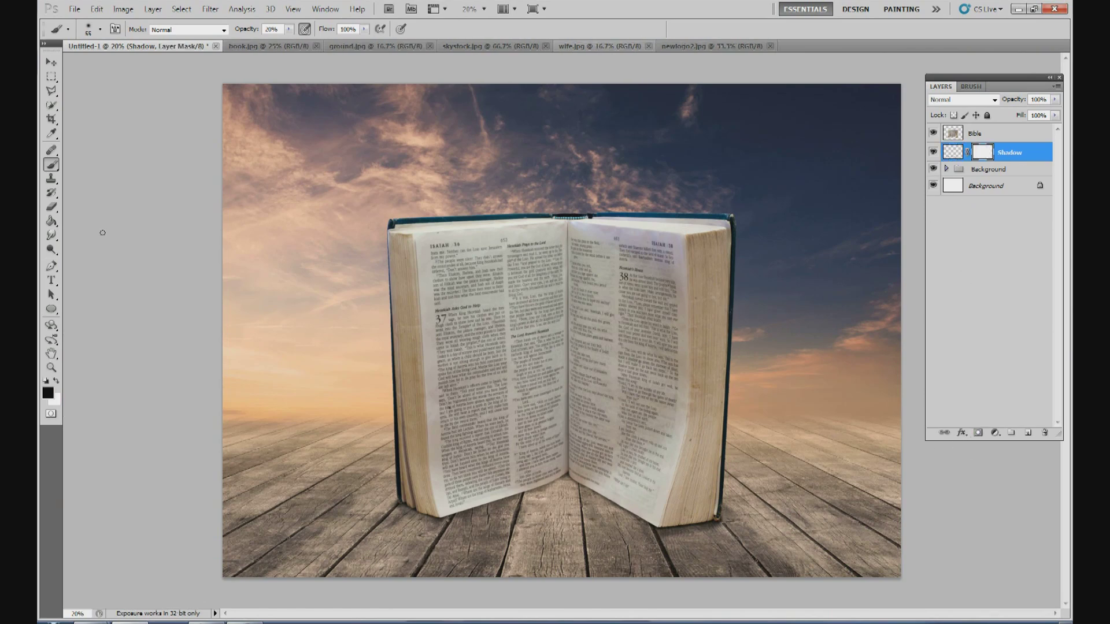
pyautogui.click(101, 33)
pyautogui.moveTo(113, 63); pyautogui.dragTo(124, 65)
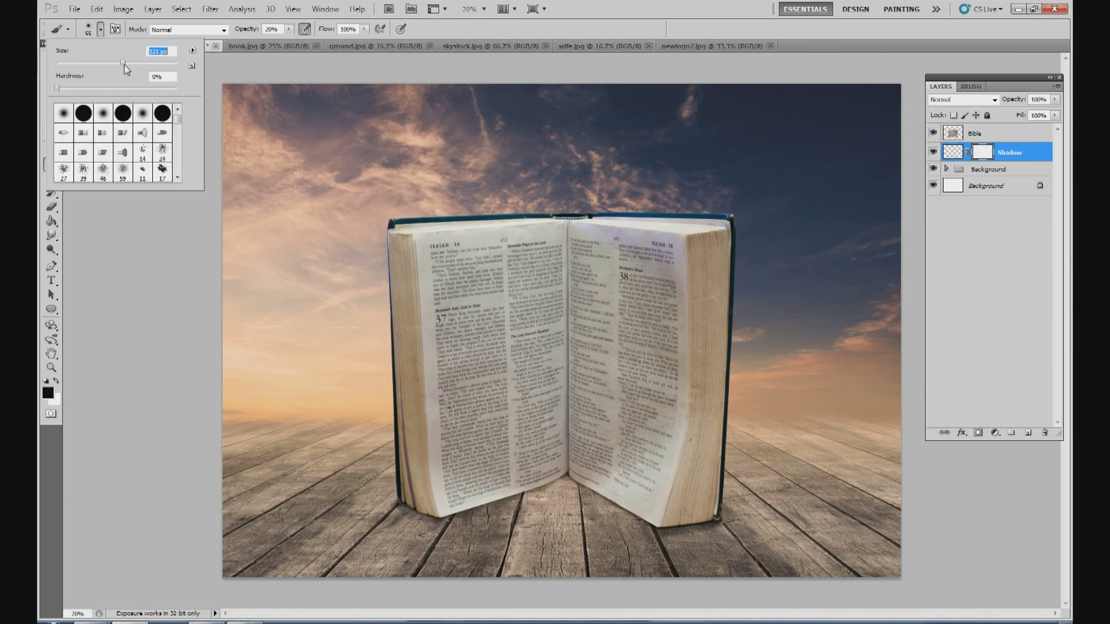
pyautogui.press('Return')
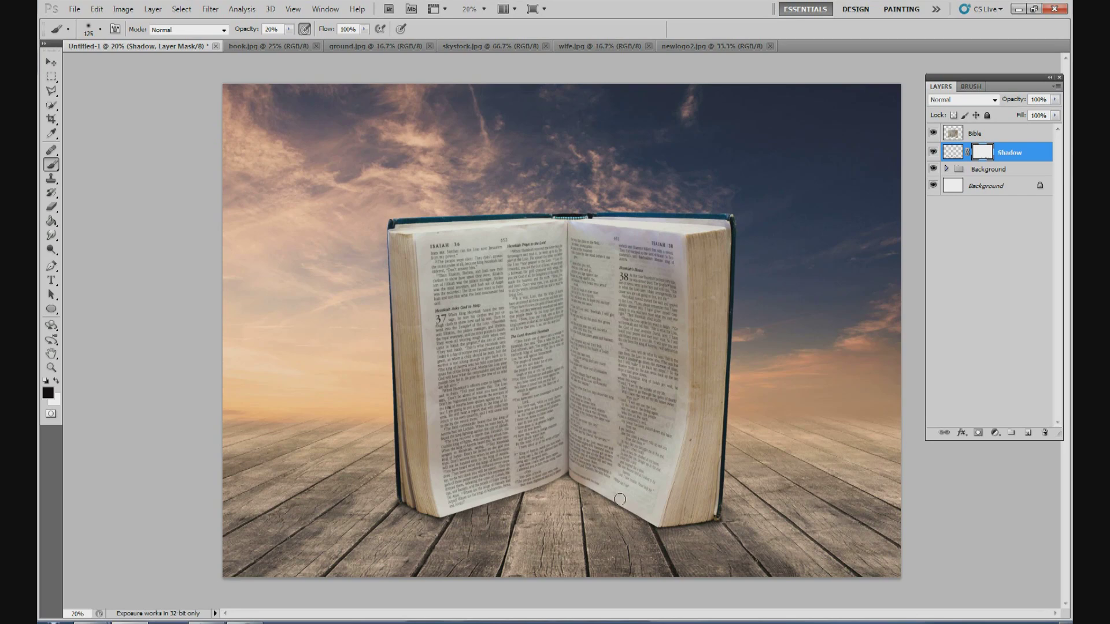
# Step: Add an empty layer directly above the Shadow layer and name it Light Shadow
pyautogui.click(1028, 433)
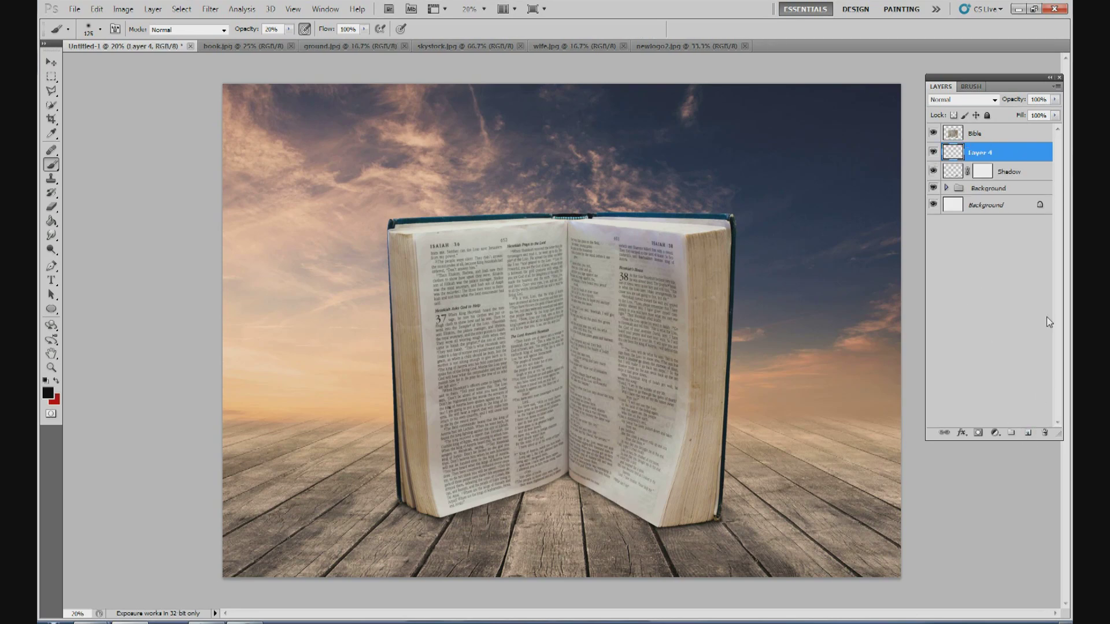
pyautogui.rightClick(983, 154)
pyautogui.click(989, 165)
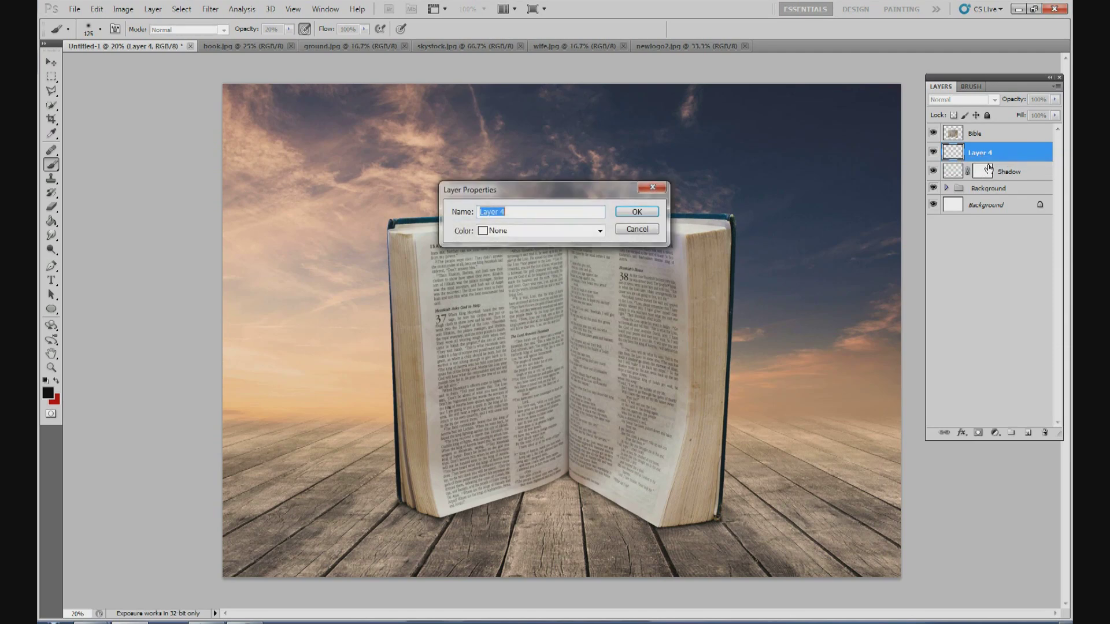
pyautogui.write('Light Shadow')
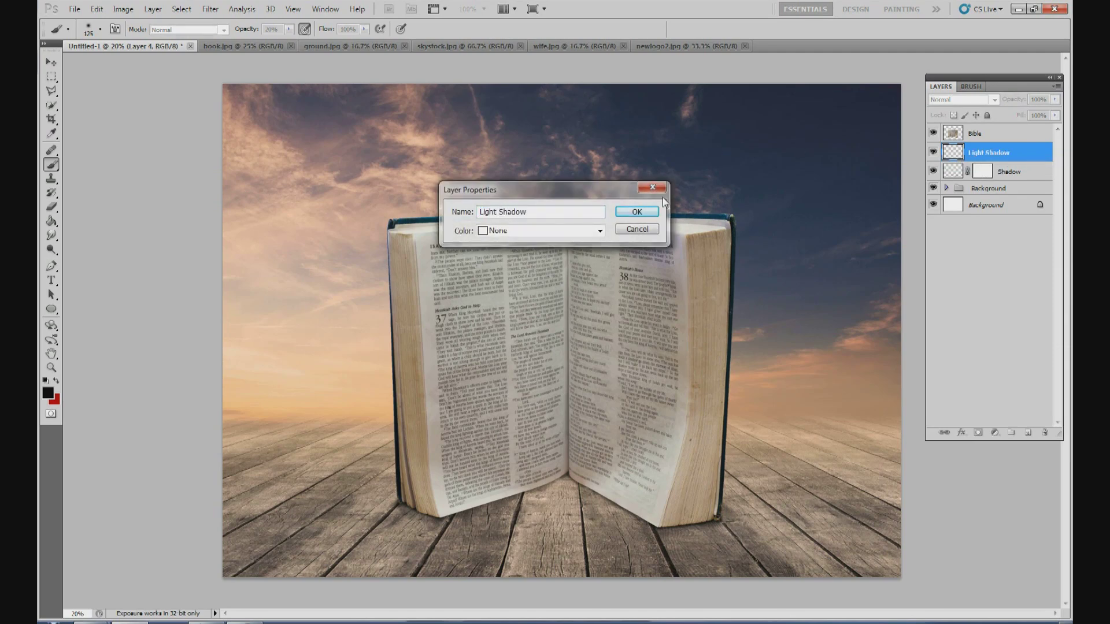
pyautogui.click(636, 211)
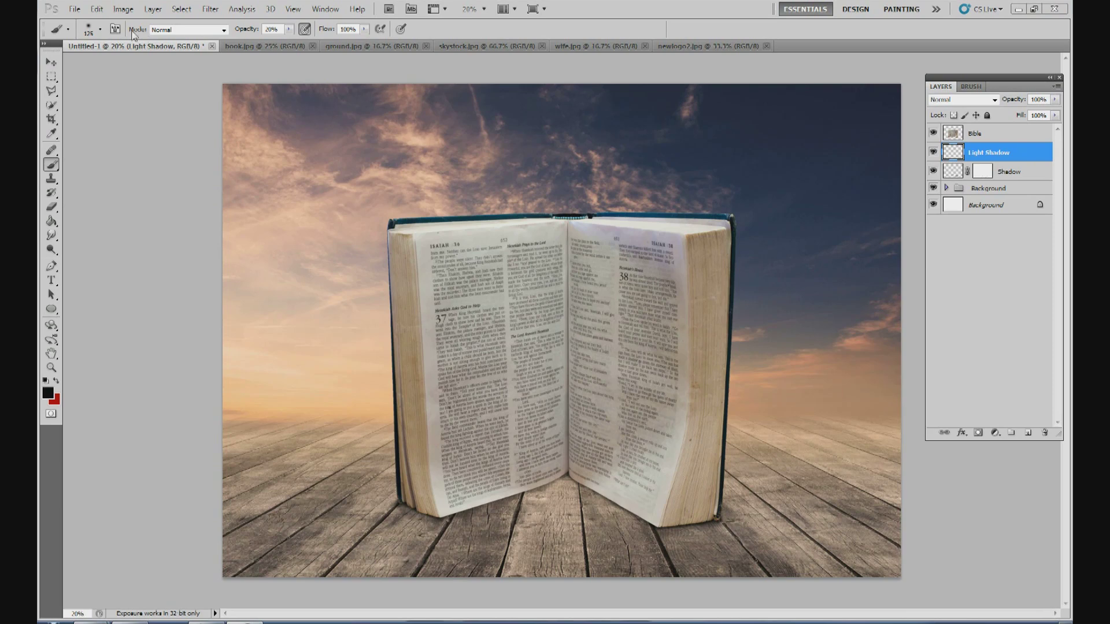
# Step: Paint a broad, faint shadow over the floor in front of and beside the book with a soft brush of about 430 px
pyautogui.click(100, 28)
pyautogui.moveTo(132, 62); pyautogui.dragTo(158, 63)
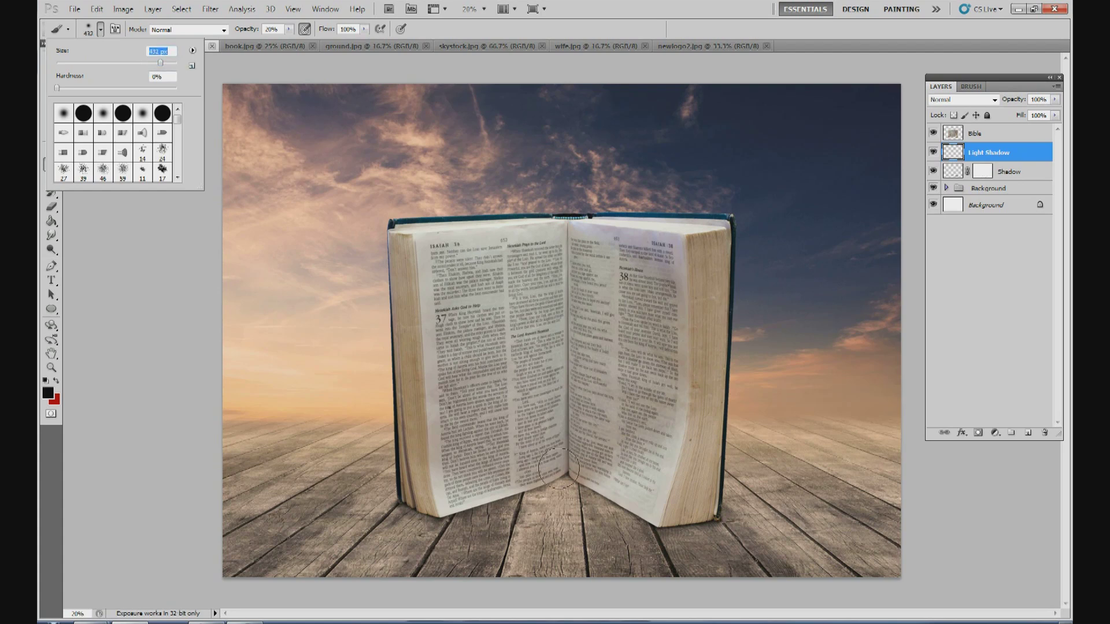
pyautogui.click(615, 485)
pyautogui.moveTo(615, 485)
pyautogui.mouseDown()
pyautogui.moveTo(792, 592)
pyautogui.moveTo(644, 511)
pyautogui.moveTo(698, 531)
pyautogui.mouseUp()
pyautogui.moveTo(775, 563)
pyautogui.mouseDown()
pyautogui.moveTo(821, 585)
pyautogui.moveTo(570, 482)
pyautogui.moveTo(543, 476)
pyautogui.moveTo(725, 569)
pyautogui.moveTo(528, 481)
pyautogui.moveTo(687, 593)
pyautogui.moveTo(507, 523)
pyautogui.moveTo(455, 490)
pyautogui.moveTo(433, 493)
pyautogui.moveTo(646, 594)
pyautogui.moveTo(545, 558)
pyautogui.moveTo(427, 492)
pyautogui.moveTo(665, 603)
pyautogui.moveTo(513, 511)
pyautogui.moveTo(484, 477)
pyautogui.moveTo(710, 582)
pyautogui.moveTo(556, 471)
pyautogui.moveTo(632, 487)
pyautogui.moveTo(886, 596)
pyautogui.moveTo(697, 517)
pyautogui.moveTo(843, 581)
pyautogui.moveTo(697, 538)
pyautogui.moveTo(624, 491)
pyautogui.moveTo(531, 454)
pyautogui.moveTo(632, 505)
pyautogui.moveTo(517, 468)
pyautogui.moveTo(581, 498)
pyautogui.moveTo(502, 488)
pyautogui.moveTo(582, 521)
pyautogui.moveTo(521, 499)
pyautogui.moveTo(418, 497)
pyautogui.moveTo(643, 610)
pyautogui.moveTo(469, 491)
pyautogui.moveTo(538, 501)
pyautogui.moveTo(584, 489)
pyautogui.moveTo(580, 482)
pyautogui.moveTo(558, 490)
pyautogui.moveTo(641, 577)
pyautogui.moveTo(653, 521)
pyautogui.moveTo(849, 587)
pyautogui.moveTo(657, 544)
pyautogui.moveTo(657, 582)
pyautogui.moveTo(557, 579)
pyautogui.mouseUp()
pyautogui.moveTo(442, 514)
pyautogui.mouseDown()
pyautogui.moveTo(417, 495)
pyautogui.moveTo(462, 515)
pyautogui.moveTo(456, 499)
pyautogui.moveTo(525, 510)
pyautogui.moveTo(553, 472)
pyautogui.moveTo(572, 471)
pyautogui.moveTo(676, 506)
pyautogui.moveTo(565, 460)
pyautogui.moveTo(600, 491)
pyautogui.moveTo(415, 508)
pyautogui.moveTo(476, 508)
pyautogui.moveTo(518, 476)
pyautogui.moveTo(554, 475)
pyautogui.moveTo(701, 522)
pyautogui.moveTo(586, 477)
pyautogui.moveTo(610, 489)
pyautogui.moveTo(592, 480)
pyautogui.moveTo(544, 496)
pyautogui.moveTo(433, 501)
pyautogui.moveTo(574, 472)
pyautogui.moveTo(689, 507)
pyautogui.moveTo(702, 527)
pyautogui.moveTo(487, 470)
pyautogui.moveTo(551, 518)
pyautogui.moveTo(463, 499)
pyautogui.mouseUp()
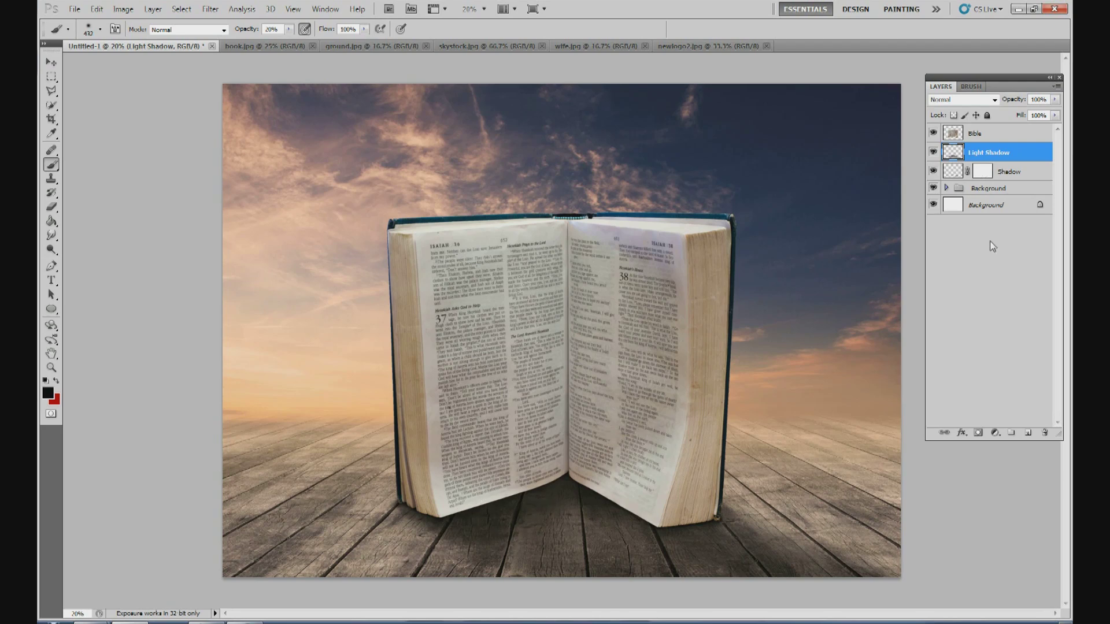
# Step: Add a layer mask to the Light Shadow layer and paint black on it to fade the floor shadow
pyautogui.click(978, 434)
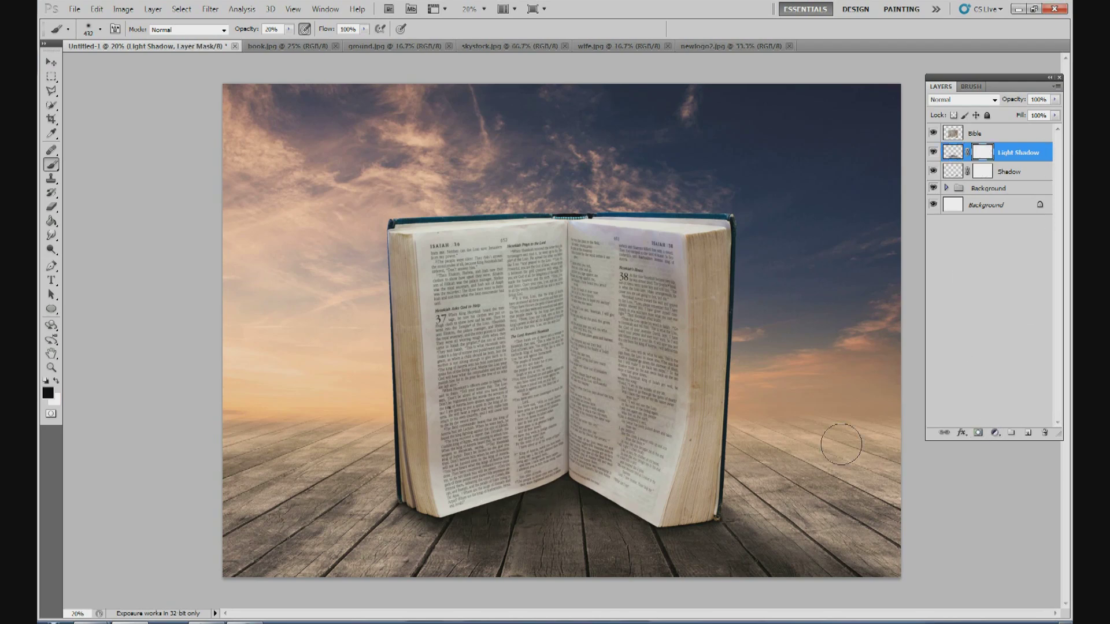
pyautogui.moveTo(758, 549)
pyautogui.mouseDown()
pyautogui.moveTo(720, 568)
pyautogui.moveTo(603, 530)
pyautogui.moveTo(450, 537)
pyautogui.moveTo(551, 495)
pyautogui.moveTo(601, 504)
pyautogui.moveTo(641, 537)
pyautogui.moveTo(507, 565)
pyautogui.moveTo(735, 591)
pyautogui.moveTo(749, 533)
pyautogui.moveTo(770, 514)
pyautogui.moveTo(743, 497)
pyautogui.moveTo(784, 530)
pyautogui.moveTo(791, 551)
pyautogui.moveTo(738, 571)
pyautogui.moveTo(599, 577)
pyautogui.moveTo(474, 552)
pyautogui.moveTo(421, 527)
pyautogui.moveTo(565, 593)
pyautogui.moveTo(736, 562)
pyautogui.moveTo(754, 513)
pyautogui.moveTo(779, 540)
pyautogui.moveTo(779, 567)
pyautogui.moveTo(512, 559)
pyautogui.moveTo(452, 548)
pyautogui.moveTo(433, 532)
pyautogui.moveTo(568, 467)
pyautogui.moveTo(520, 466)
pyautogui.moveTo(497, 494)
pyautogui.moveTo(425, 501)
pyautogui.moveTo(660, 498)
pyautogui.moveTo(573, 524)
pyautogui.moveTo(843, 597)
pyautogui.moveTo(917, 591)
pyautogui.moveTo(652, 545)
pyautogui.moveTo(576, 561)
pyautogui.moveTo(532, 518)
pyautogui.moveTo(490, 521)
pyautogui.moveTo(478, 553)
pyautogui.moveTo(384, 551)
pyautogui.moveTo(876, 579)
pyautogui.moveTo(815, 515)
pyautogui.moveTo(742, 511)
pyautogui.mouseUp()
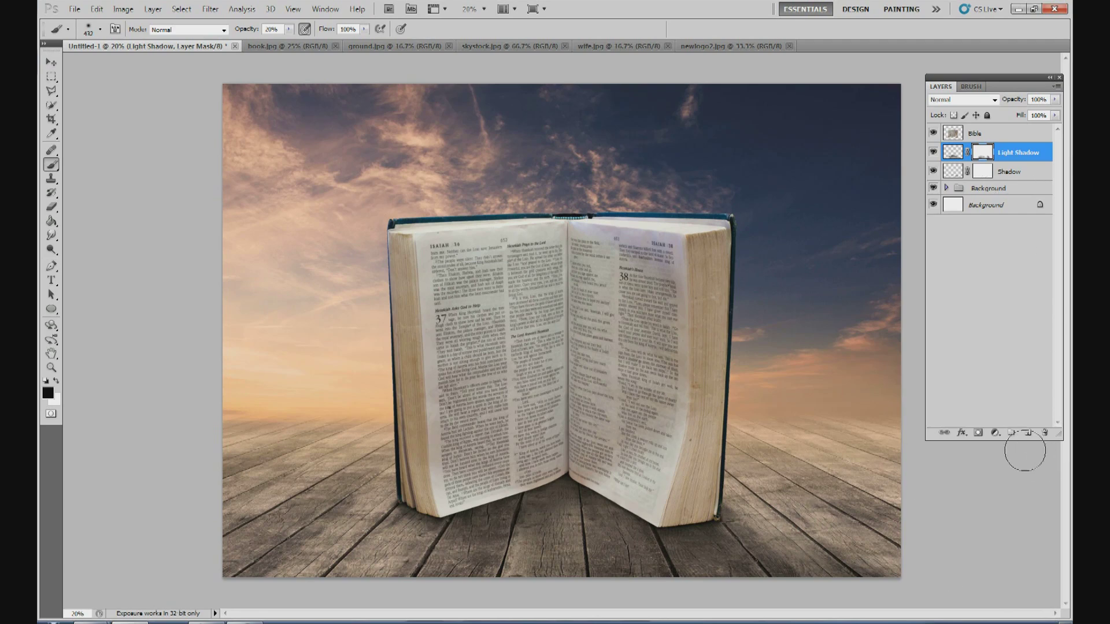
# Step: Create a layer group above the Light Shadow layer and name it Shadows
pyautogui.click(1010, 432)
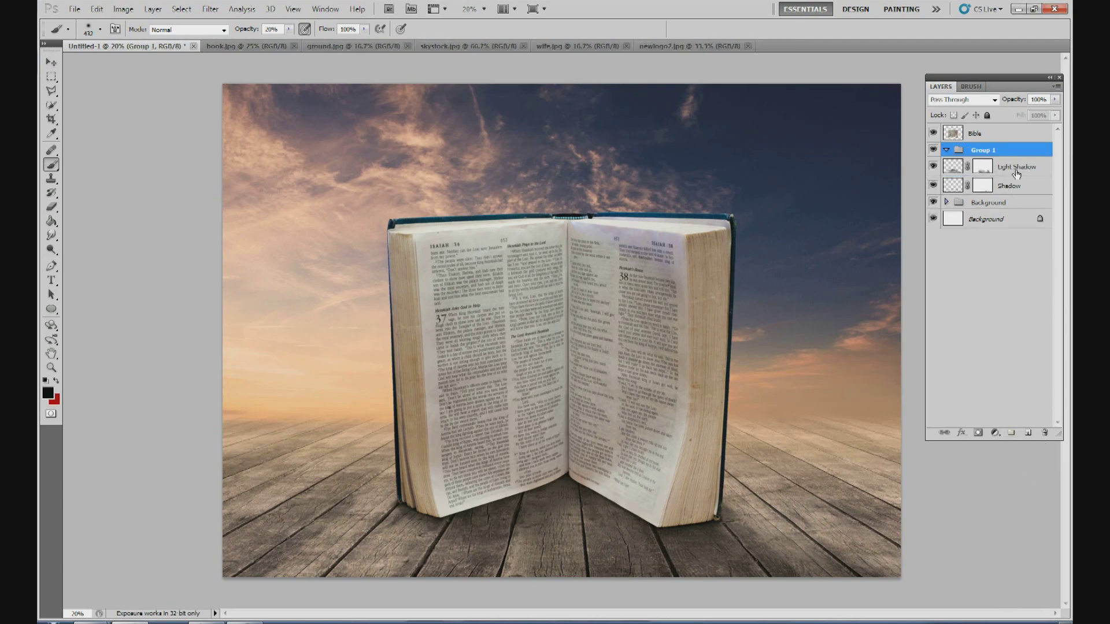
pyautogui.rightClick(996, 151)
pyautogui.click(997, 158)
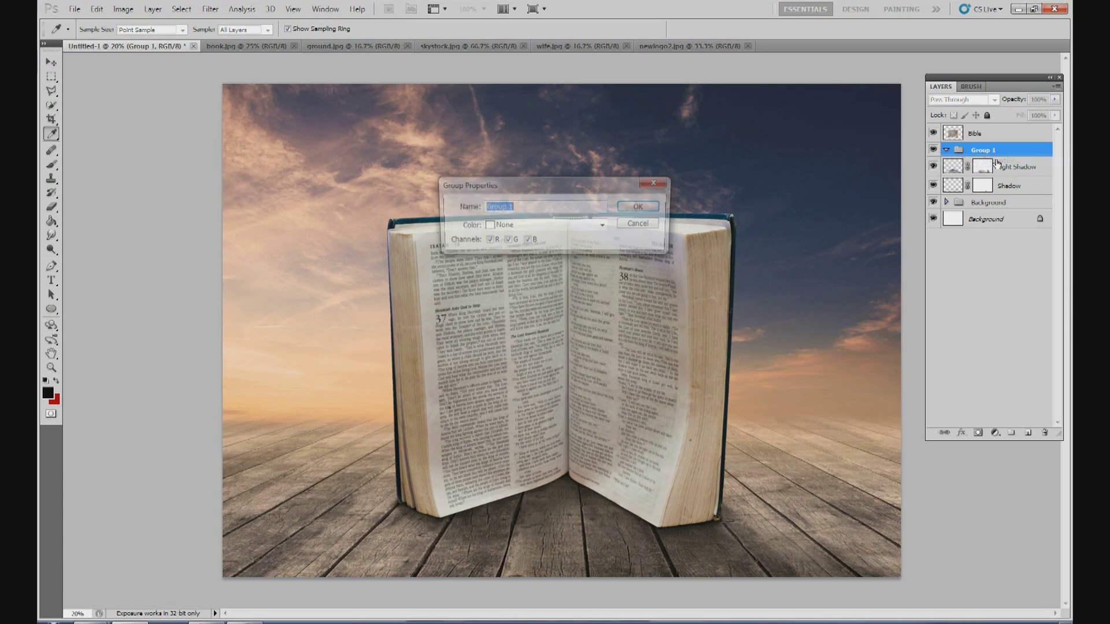
pyautogui.write('Shadows')
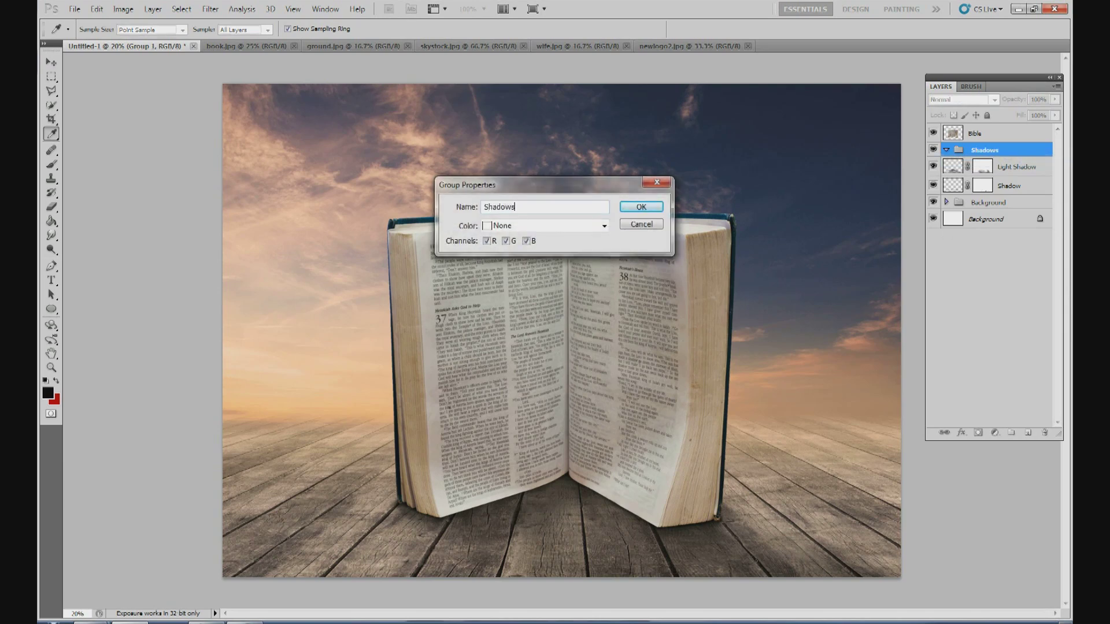
pyautogui.click(641, 207)
pyautogui.press('b')
# Step: Move the Light Shadow and Shadow layers into the Shadows group and collapse the group
pyautogui.click(1023, 168)
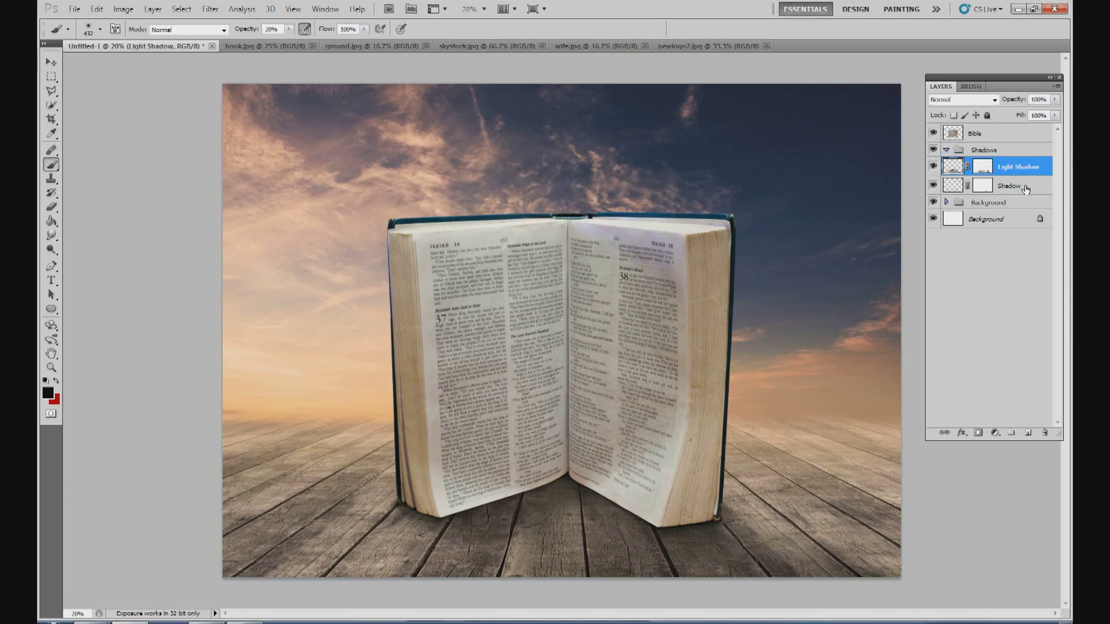
pyautogui.keyDown('shift'); pyautogui.click(1026, 188); pyautogui.keyUp('shift')
pyautogui.moveTo(1020, 185); pyautogui.dragTo(964, 155)
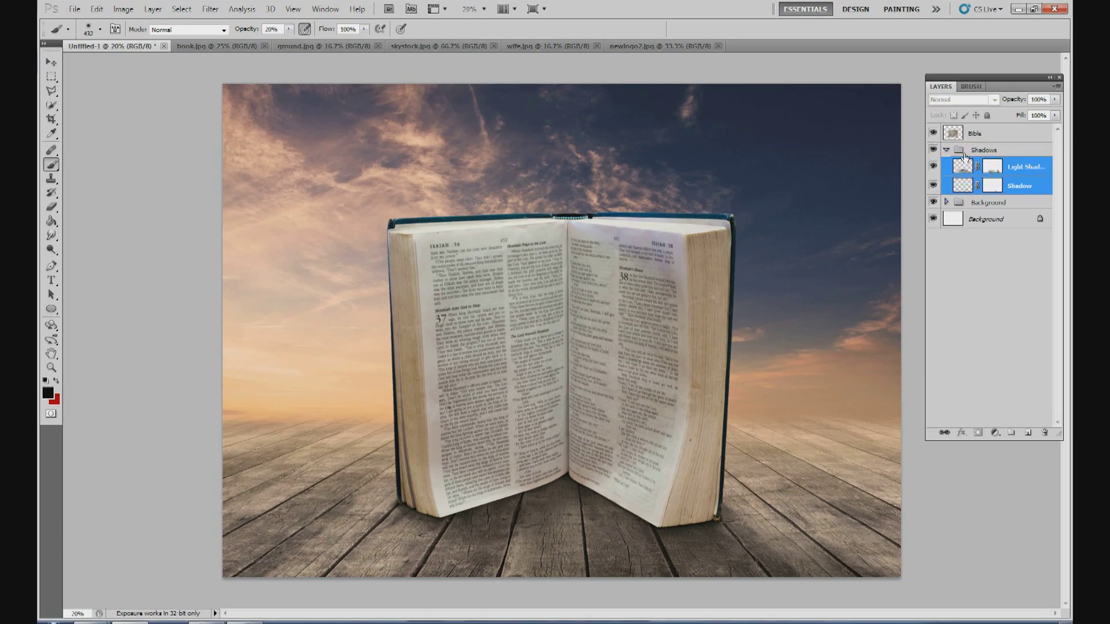
pyautogui.click(946, 150)
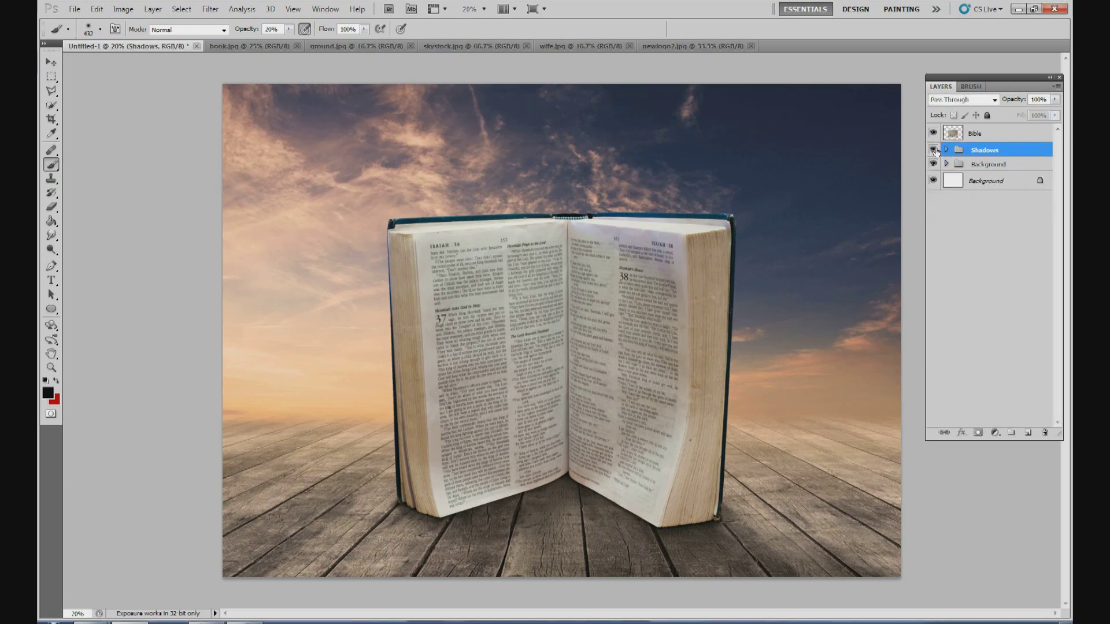
# Step: Hide and show the Shadows group twice to compare the book with and without its shadows
pyautogui.click(934, 151)
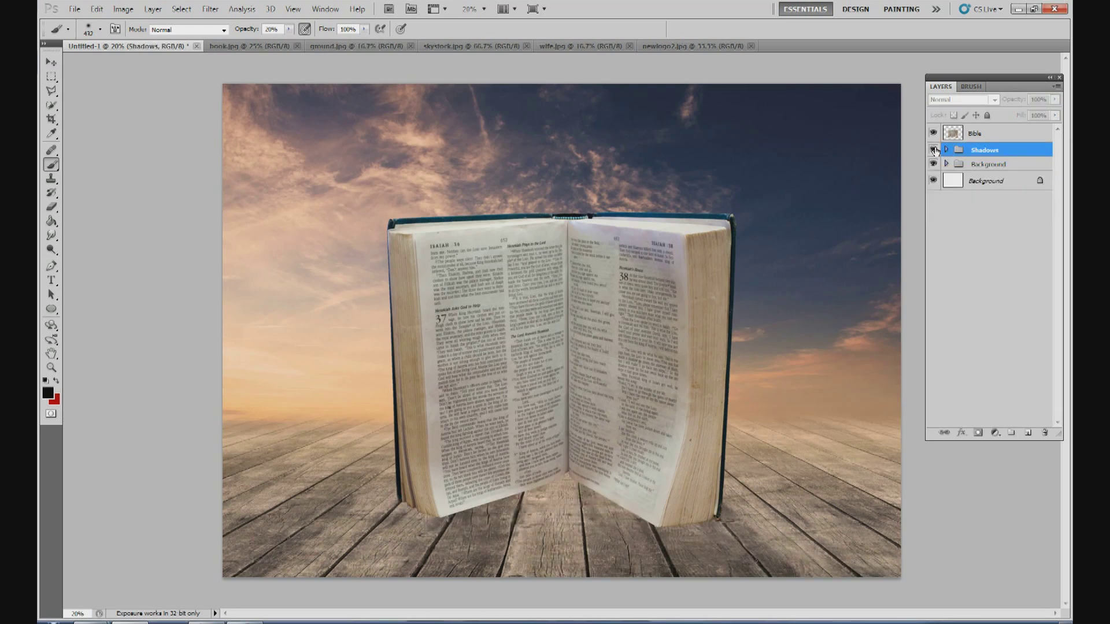
pyautogui.click(934, 150)
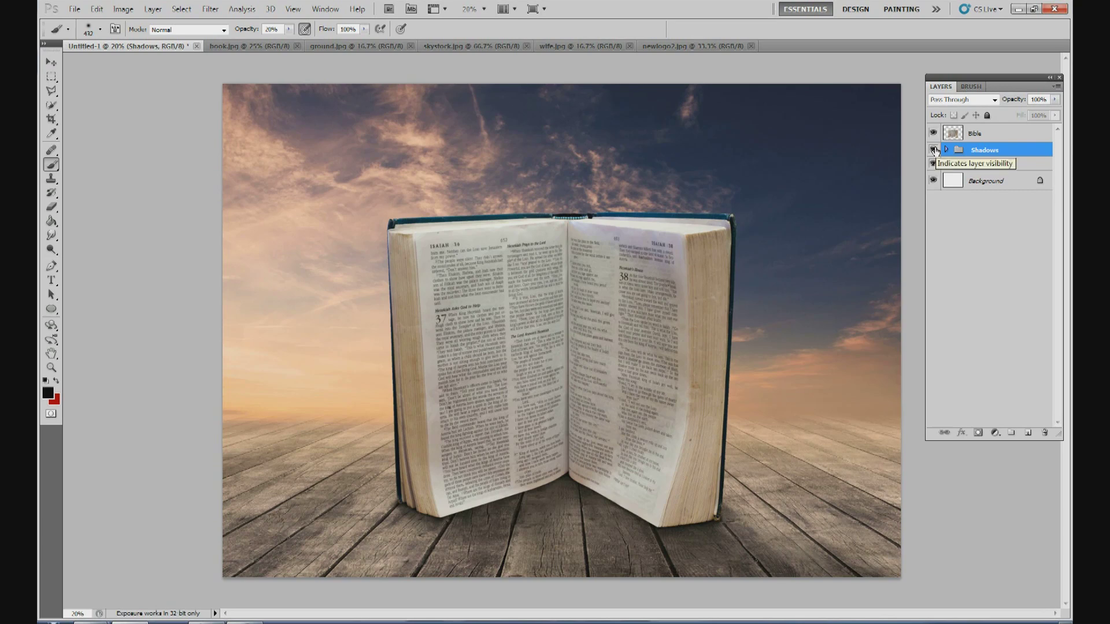
pyautogui.click(934, 150)
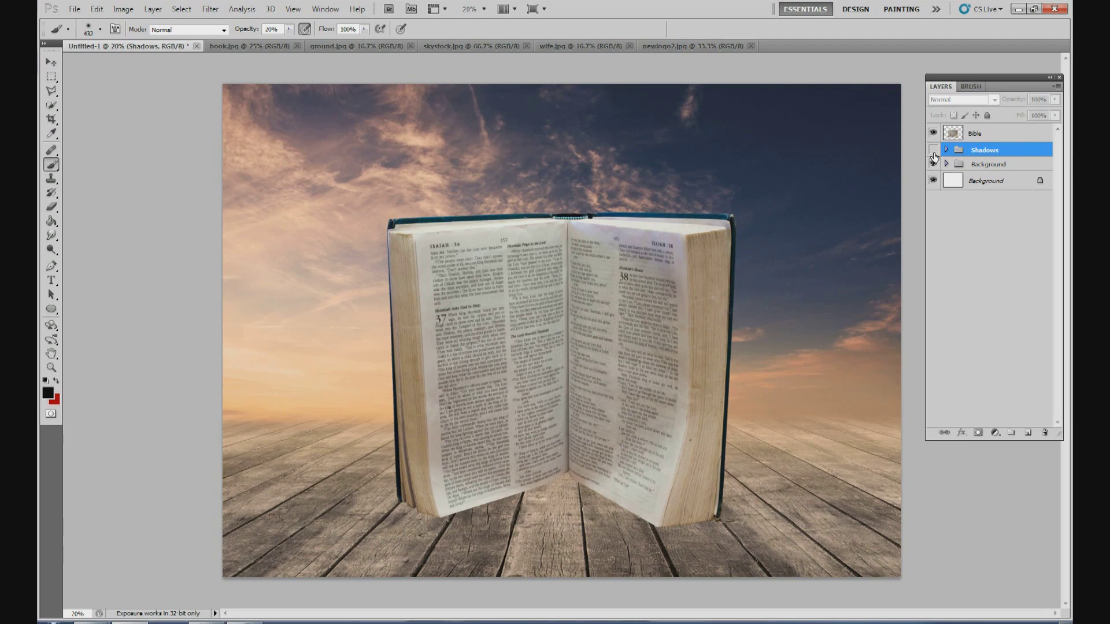
pyautogui.click(934, 150)
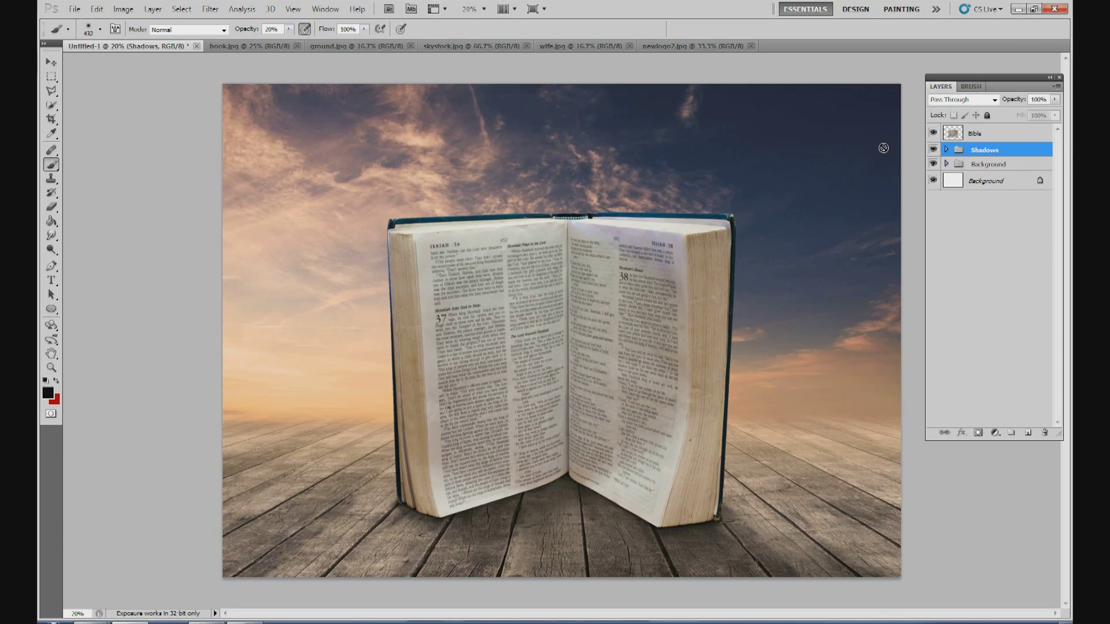
# Step: Select the Bible layer with the Shadows group, move them together across the floor, and return them near the centre
pyautogui.click(980, 137)
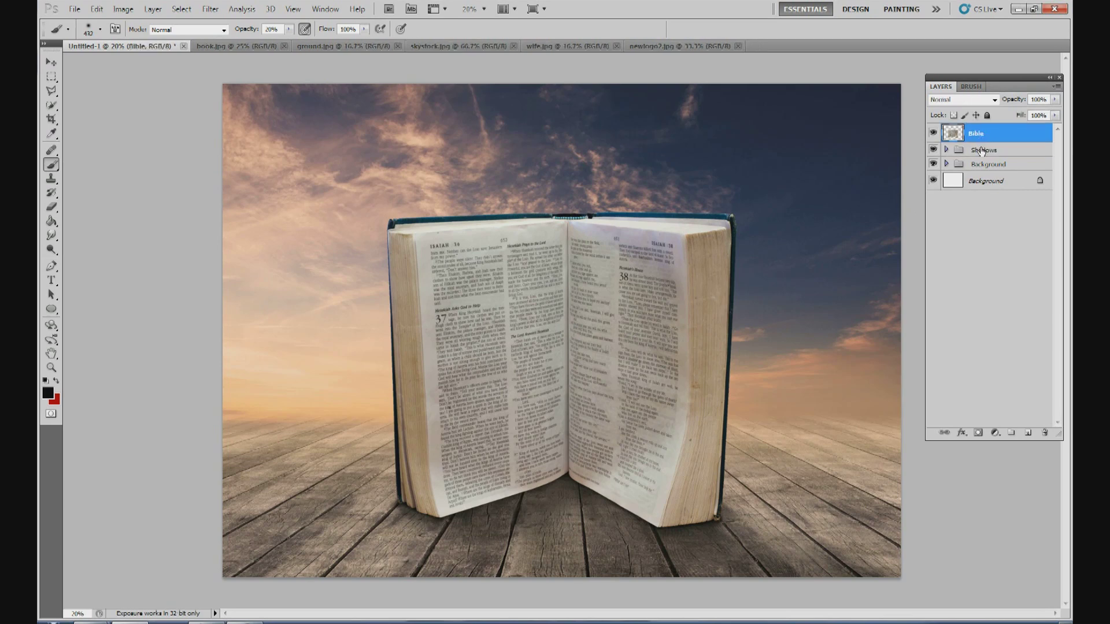
pyautogui.keyDown('ctrl'); pyautogui.click(977, 151); pyautogui.keyUp('ctrl')
pyautogui.press('v')
pyautogui.moveTo(641, 328); pyautogui.dragTo(524, 330)
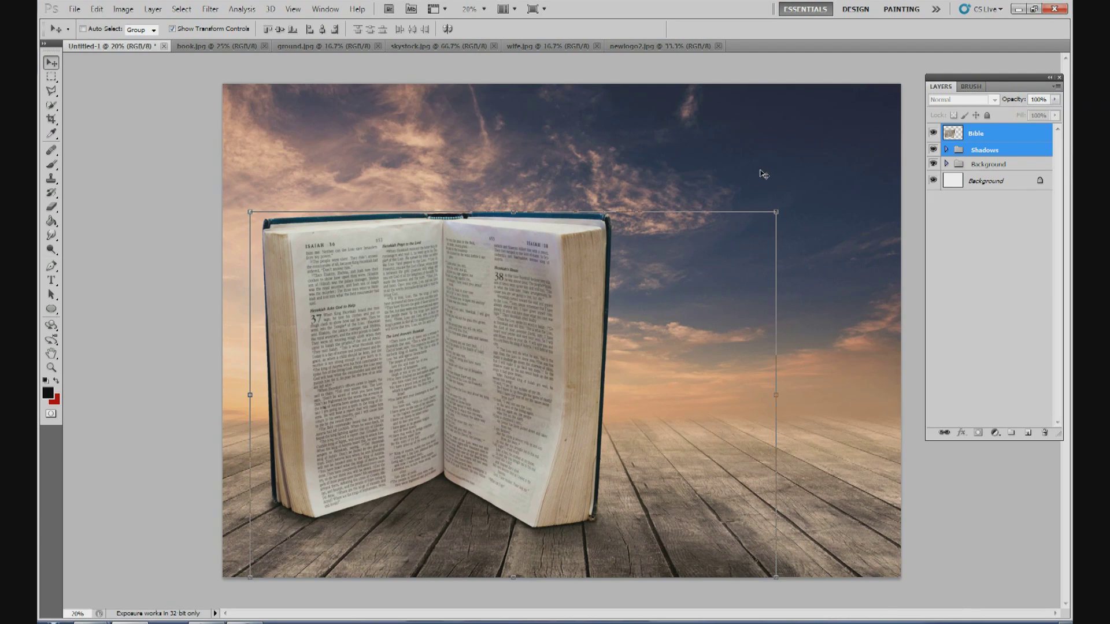
pyautogui.moveTo(485, 365); pyautogui.dragTo(748, 371)
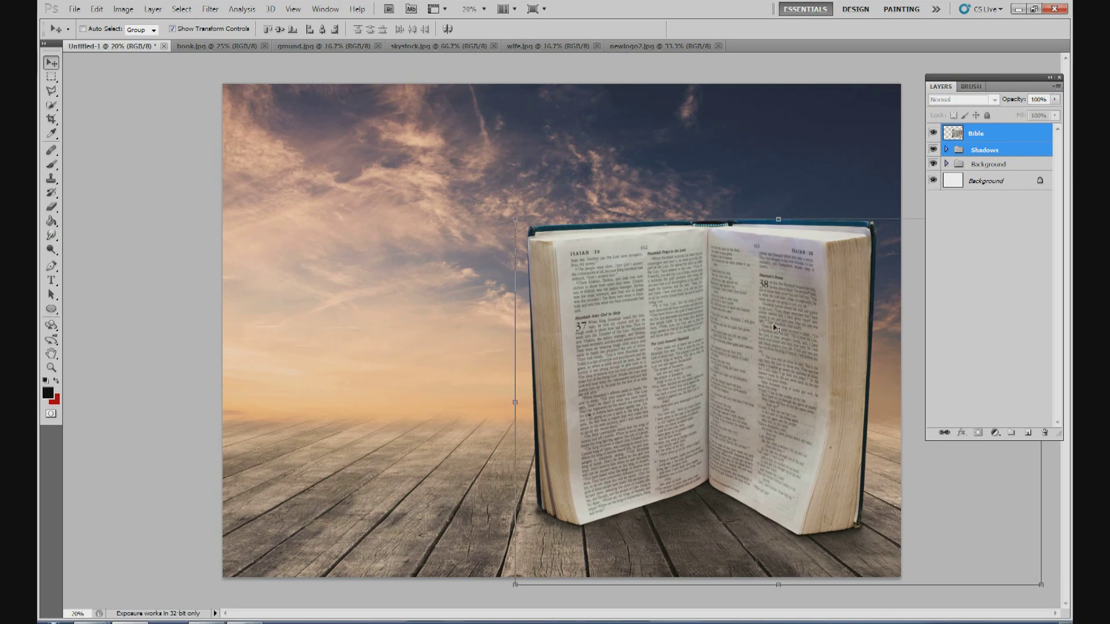
pyautogui.moveTo(777, 335); pyautogui.dragTo(630, 336)
pyautogui.keyDown('ctrl'); pyautogui.click(979, 153); pyautogui.keyUp('ctrl')
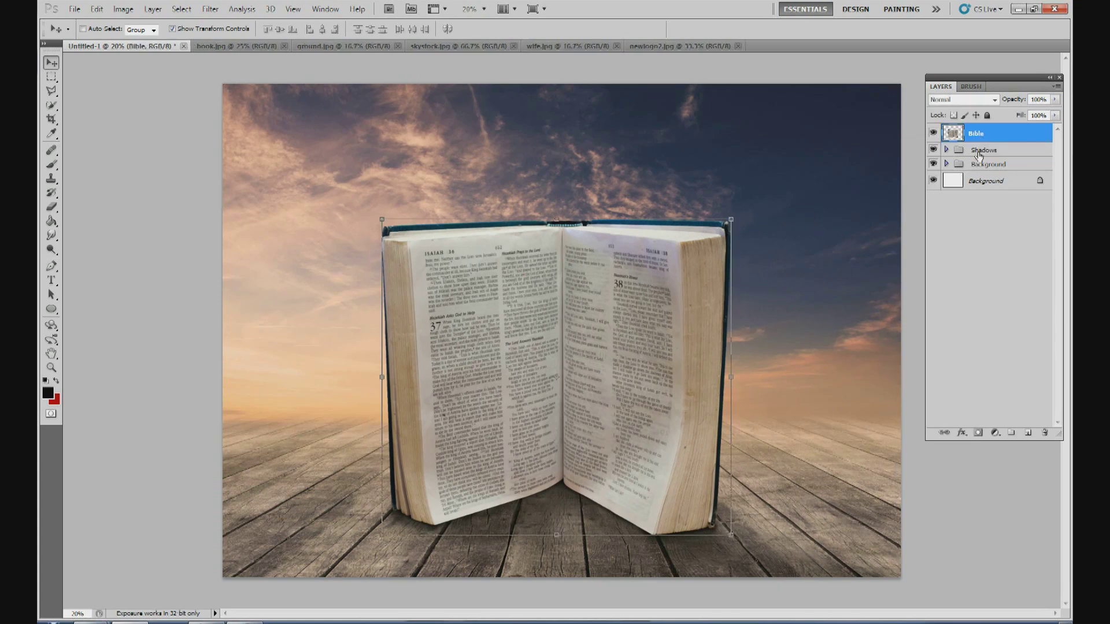
pyautogui.keyDown('ctrl'); pyautogui.click(978, 152); pyautogui.keyUp('ctrl')
pyautogui.keyDown('ctrl'); pyautogui.click(976, 149); pyautogui.keyUp('ctrl')
# Step: Switch to the wife.jpg image and select the woman's hair, upper body and dress with the Quick Selection tool at 25% zoom
pyautogui.click(569, 48)
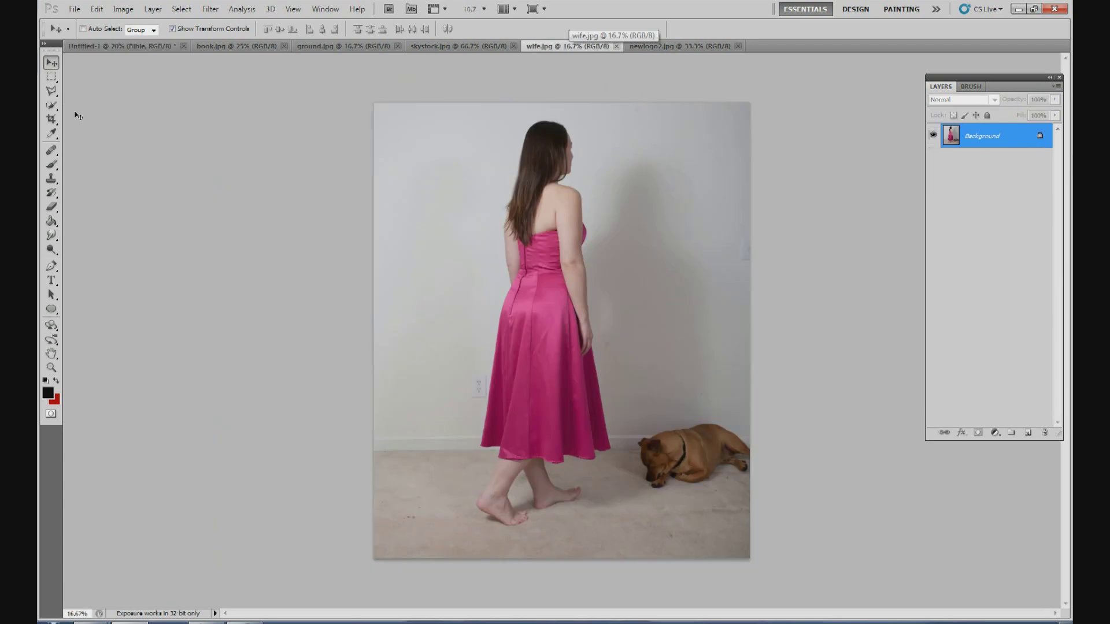
pyautogui.click(51, 105)
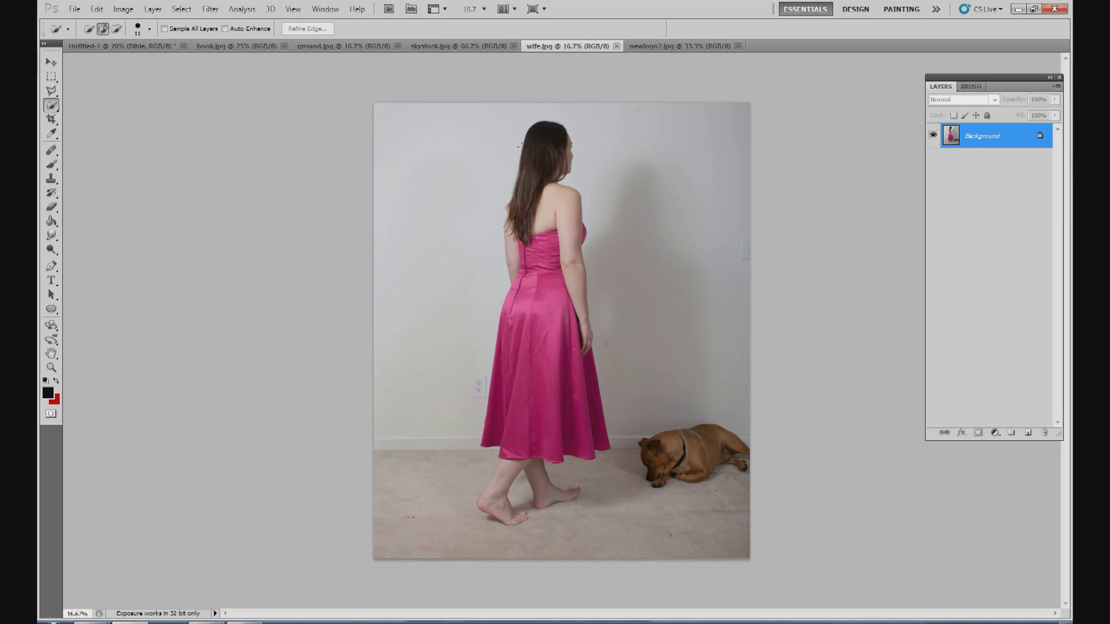
pyautogui.click(484, 9)
pyautogui.click(474, 29)
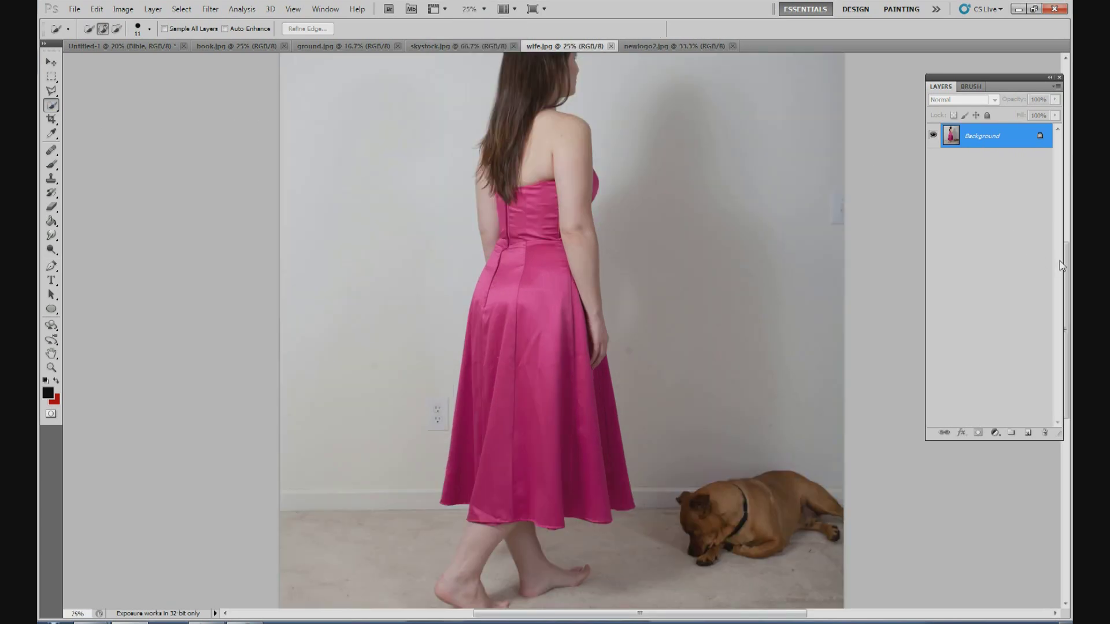
pyautogui.scroll(2, 1059, 261)
pyautogui.moveTo(529, 72)
pyautogui.mouseDown()
pyautogui.moveTo(483, 258)
pyautogui.moveTo(492, 328)
pyautogui.moveTo(481, 417)
pyautogui.moveTo(497, 484)
pyautogui.moveTo(539, 360)
pyautogui.moveTo(569, 197)
pyautogui.mouseUp()
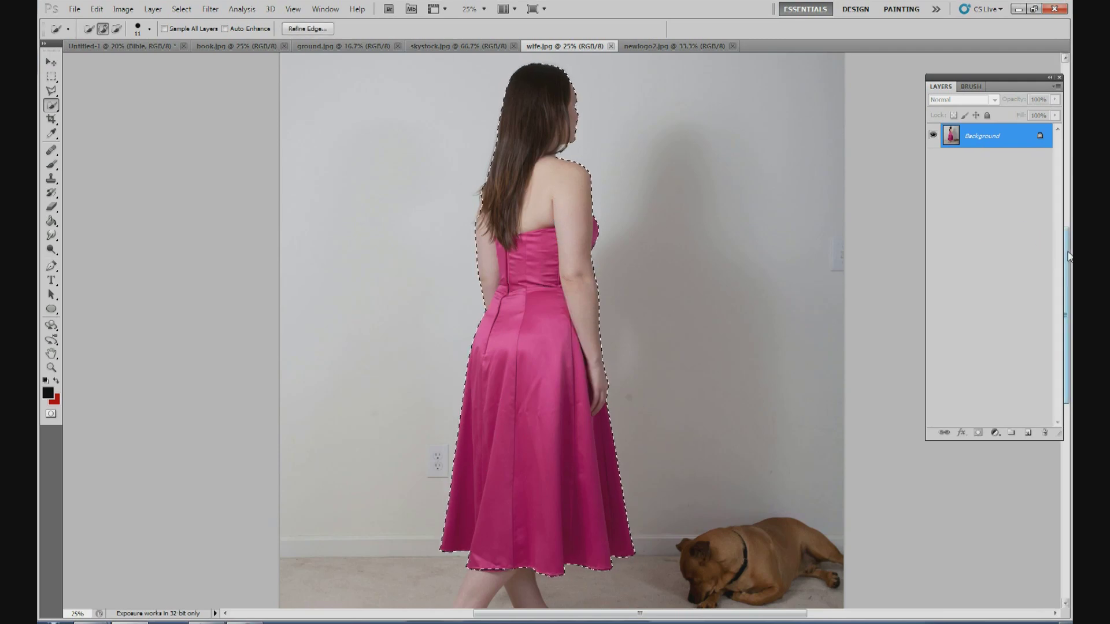
# Step: Extend the quick selection over the woman's legs and feet and remove the carpet between the legs, refining the edges at 50% zoom
pyautogui.scroll(-3, 1068, 257)
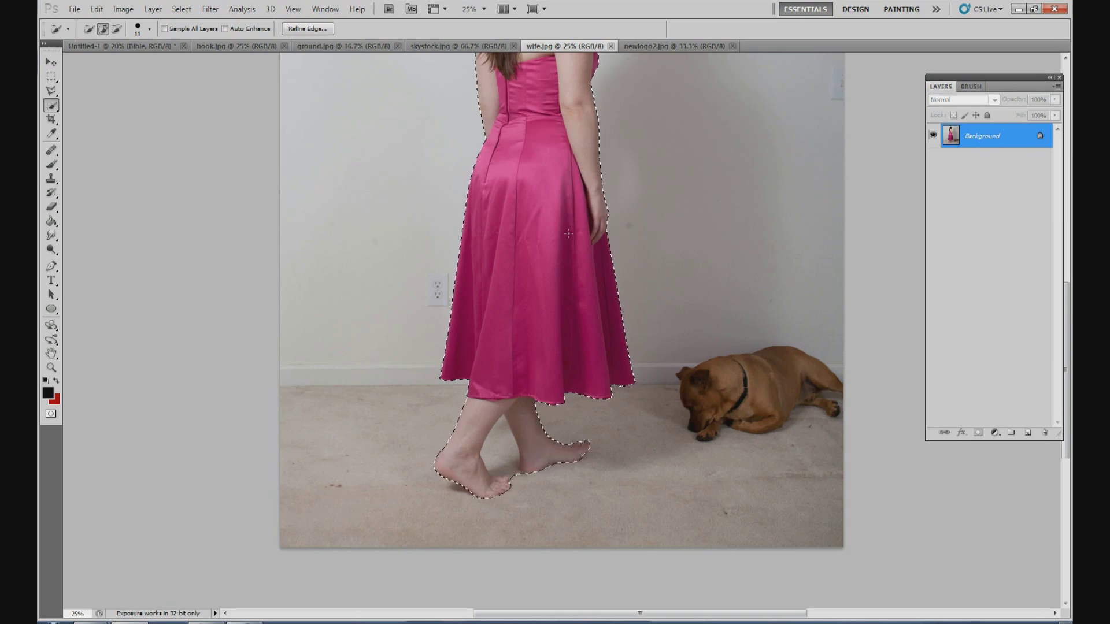
pyautogui.scroll(1, 568, 232)
pyautogui.press('alt')
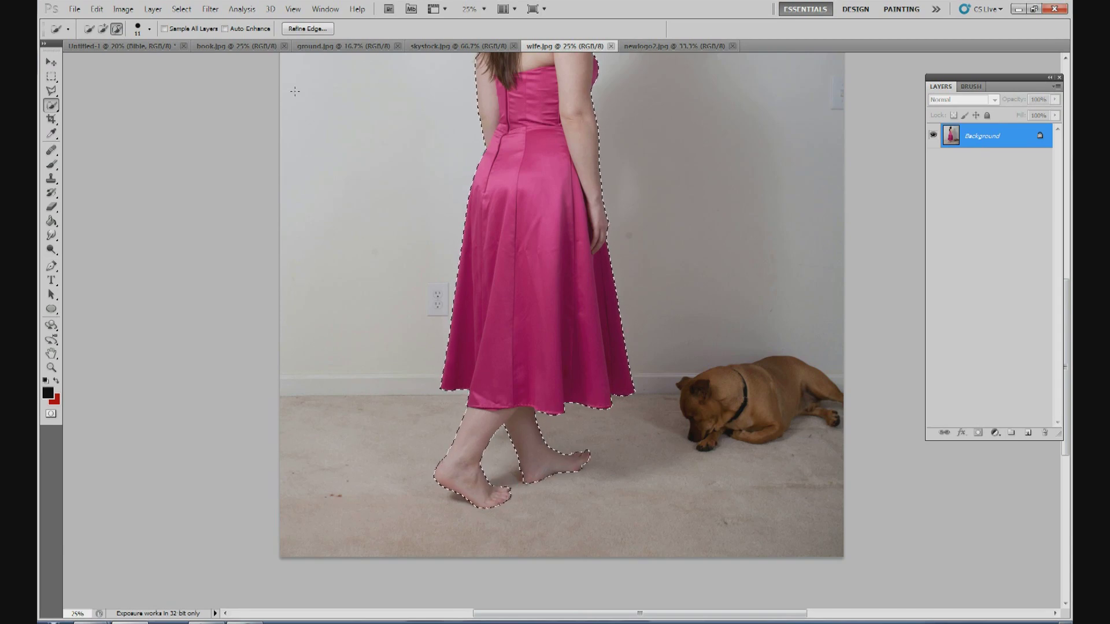
pyautogui.click(484, 8)
pyautogui.click(466, 44)
pyautogui.click(103, 29)
pyautogui.moveTo(1065, 441); pyautogui.dragTo(1065, 473)
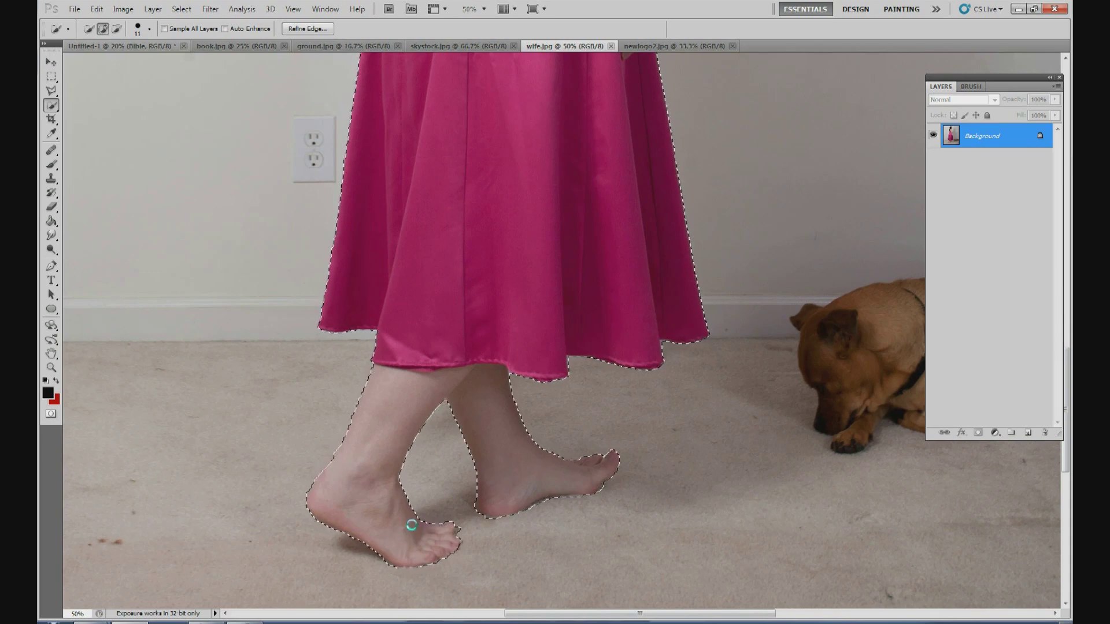
# Step: Examine the selection outline around the woman's head, hair and shoulders, finishing with her whole figure in view at 20% zoom
pyautogui.moveTo(1064, 462); pyautogui.dragTo(1042, 286)
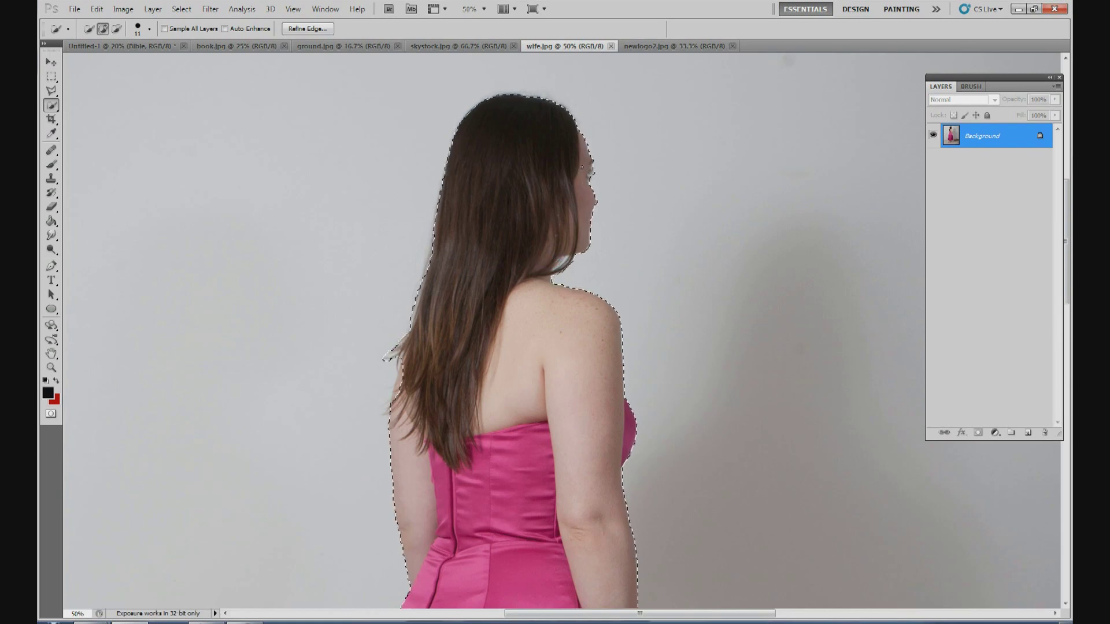
pyautogui.moveTo(1067, 231)
pyautogui.mouseDown()
pyautogui.moveTo(1061, 408)
pyautogui.moveTo(1051, 229)
pyautogui.mouseUp()
pyautogui.click(483, 8)
pyautogui.click(485, 25)
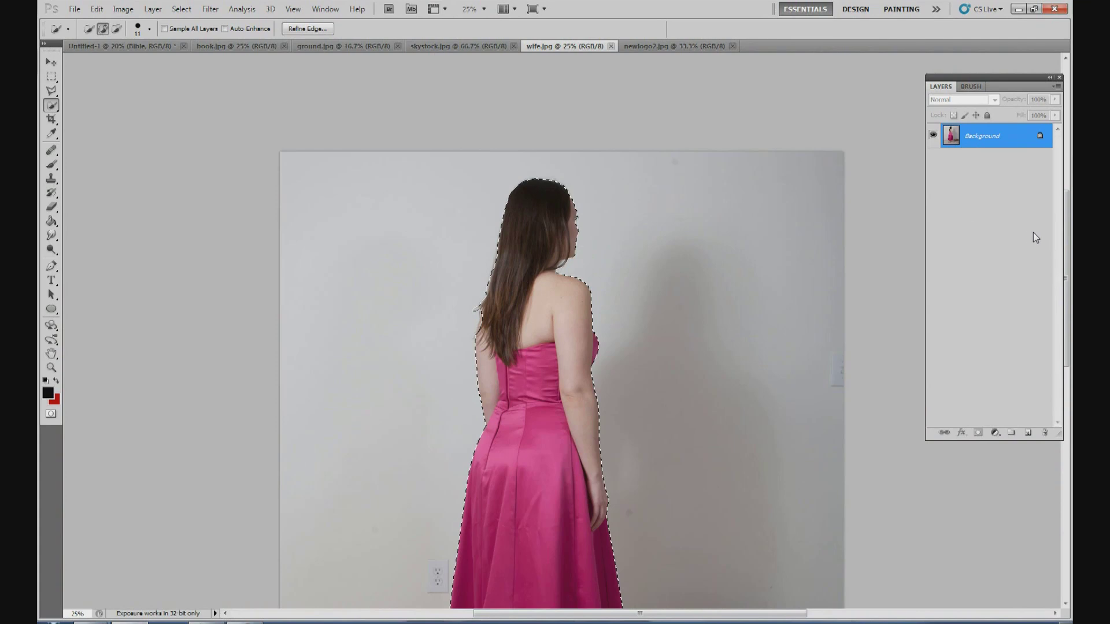
pyautogui.scroll(-4, 503, 154)
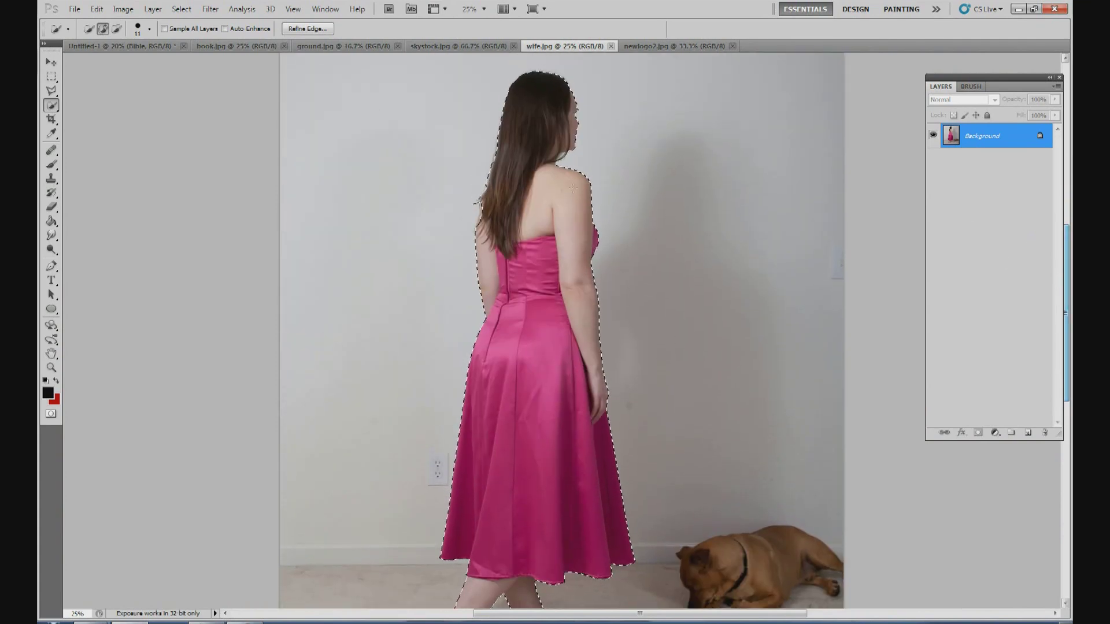
pyautogui.moveTo(1067, 257)
pyautogui.mouseDown()
pyautogui.moveTo(1067, 276)
pyautogui.moveTo(1068, 262)
pyautogui.mouseUp()
pyautogui.click(469, 9)
pyautogui.write('2')
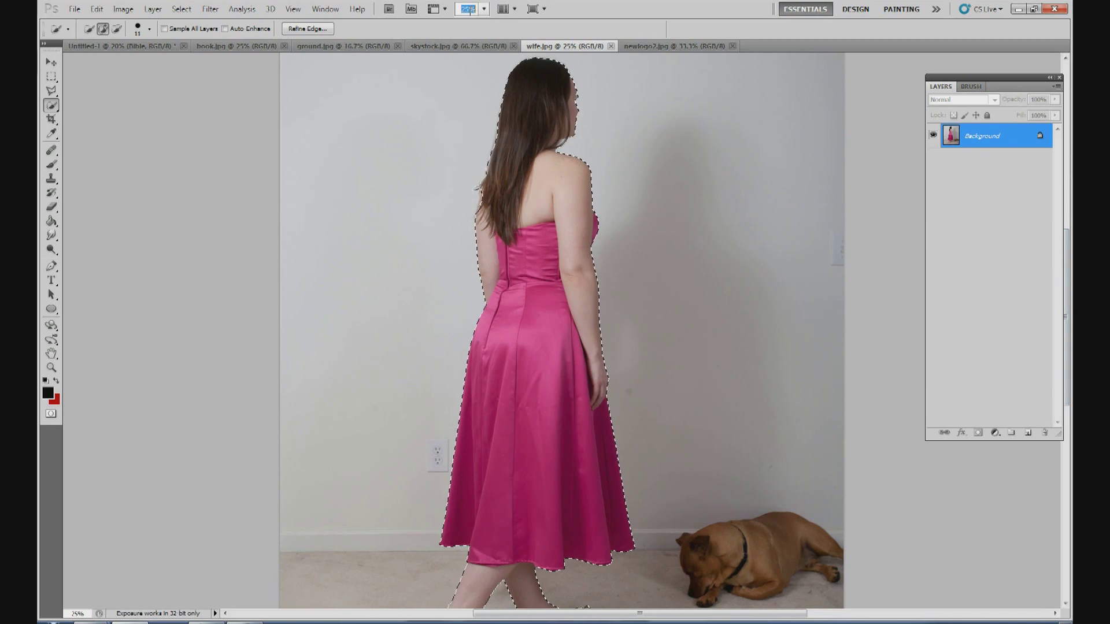
pyautogui.write('0')
pyautogui.press('Return')
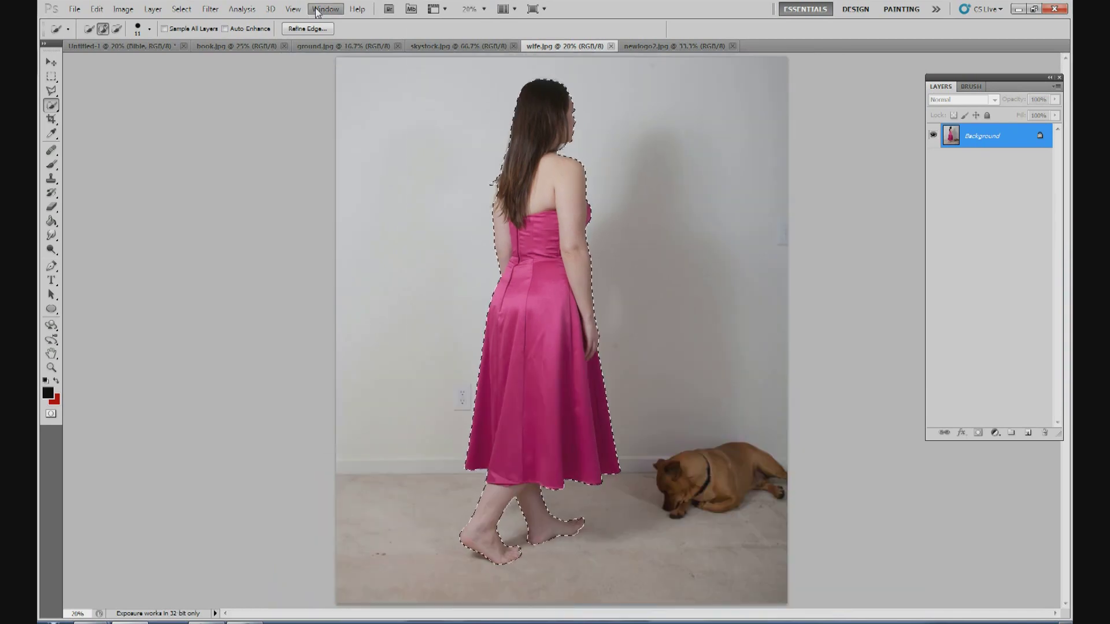
# Step: Add a pixel mask to the woman's photo layer from the current selection
pyautogui.click(319, 9)
pyautogui.click(359, 245)
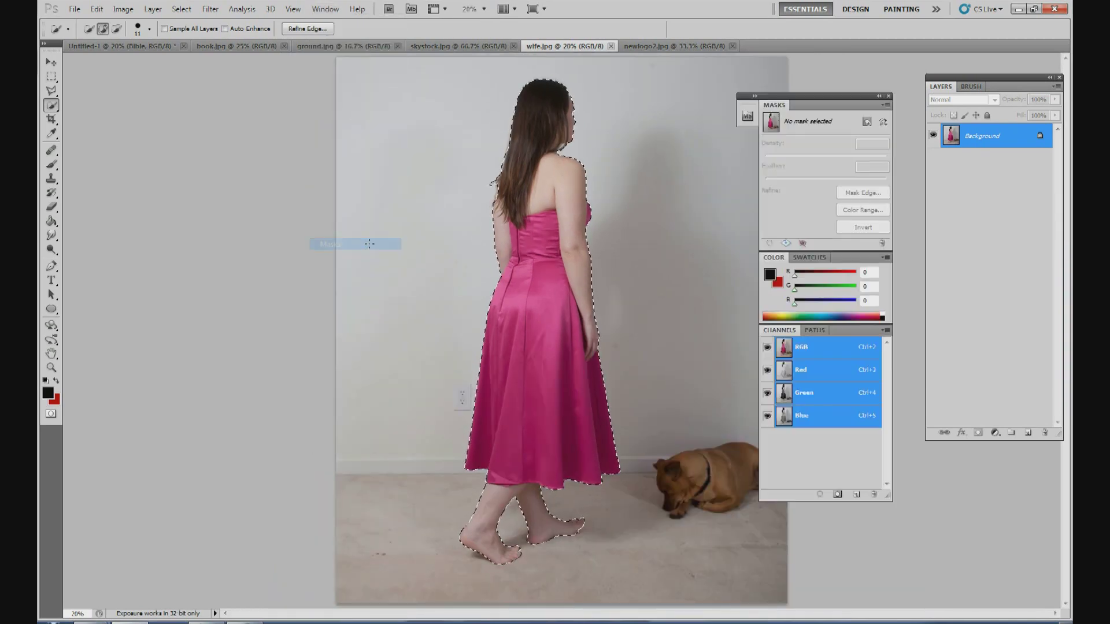
pyautogui.click(867, 122)
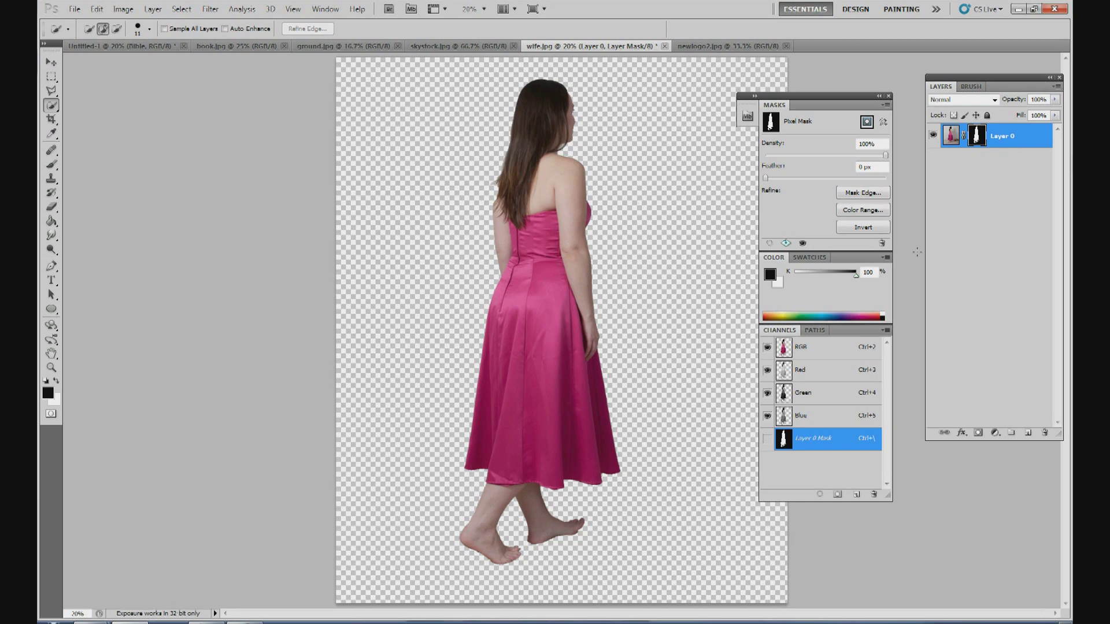
# Step: Start refining the woman's mask edge and set the edge detection radius to 18.1 px
pyautogui.click(875, 198)
pyautogui.moveTo(860, 153); pyautogui.dragTo(796, 157)
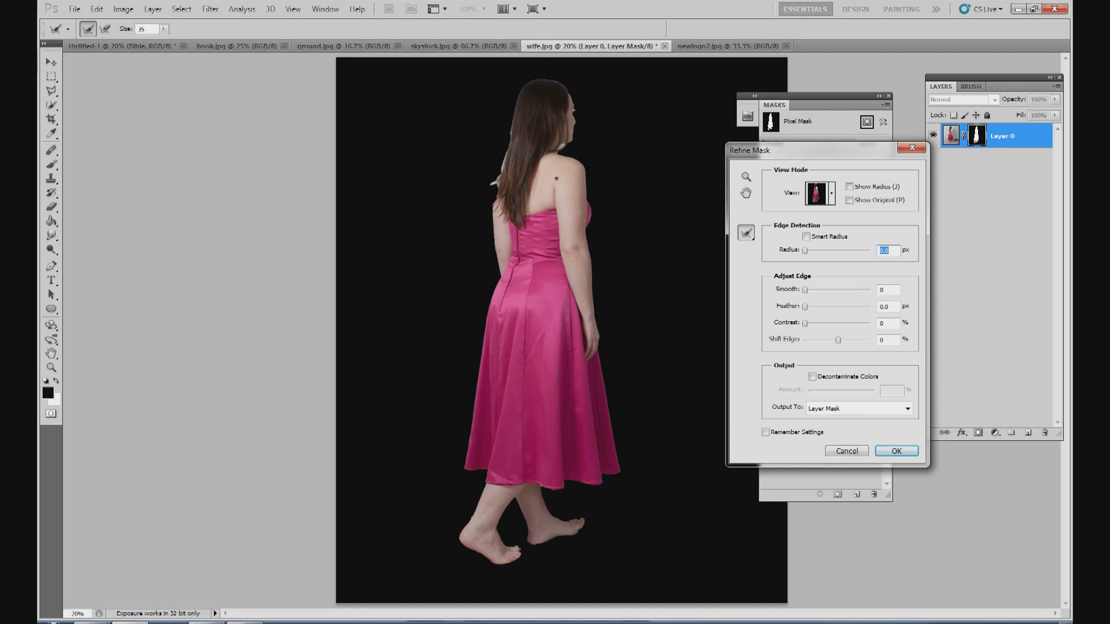
pyautogui.click(808, 255)
pyautogui.click(830, 250)
pyautogui.moveTo(831, 249); pyautogui.dragTo(835, 250)
pyautogui.click(808, 239)
pyautogui.moveTo(835, 250); pyautogui.dragTo(833, 250)
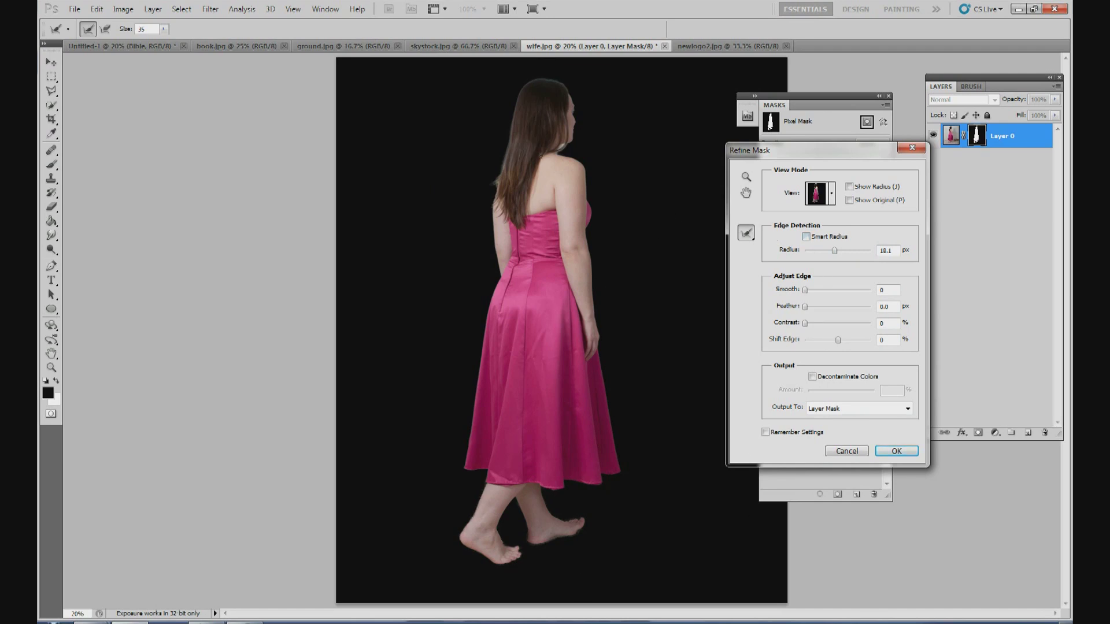
# Step: Refine the mask with the Refine Radius brush below the chin and along the hair ends on the woman's back at 50% zoom
pyautogui.click(746, 177)
pyautogui.click(532, 120)
pyautogui.click(529, 126)
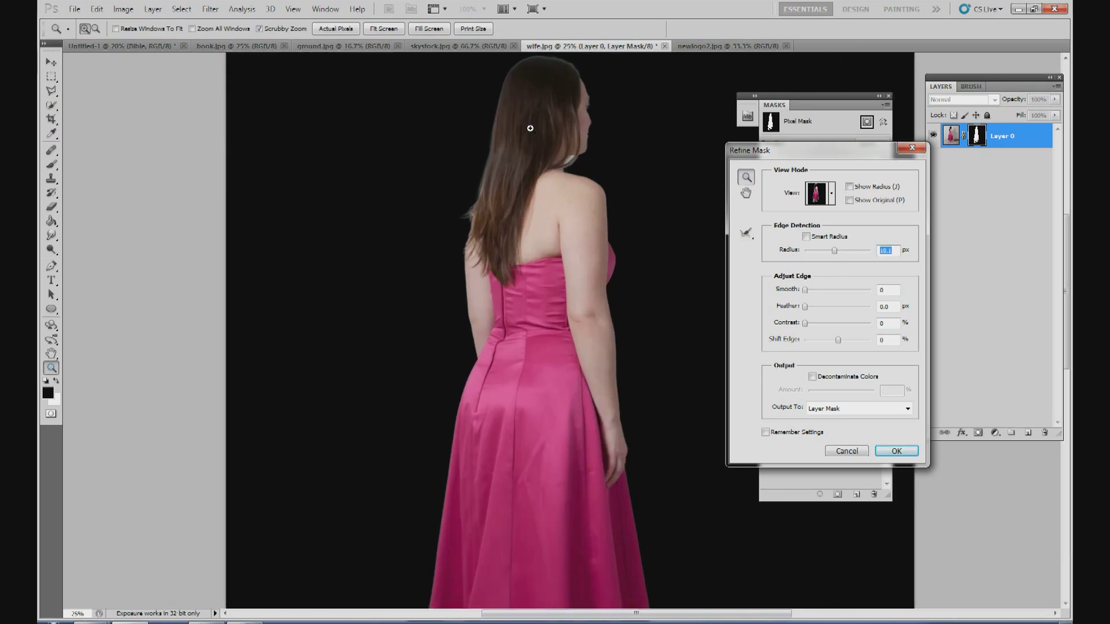
pyautogui.click(535, 128)
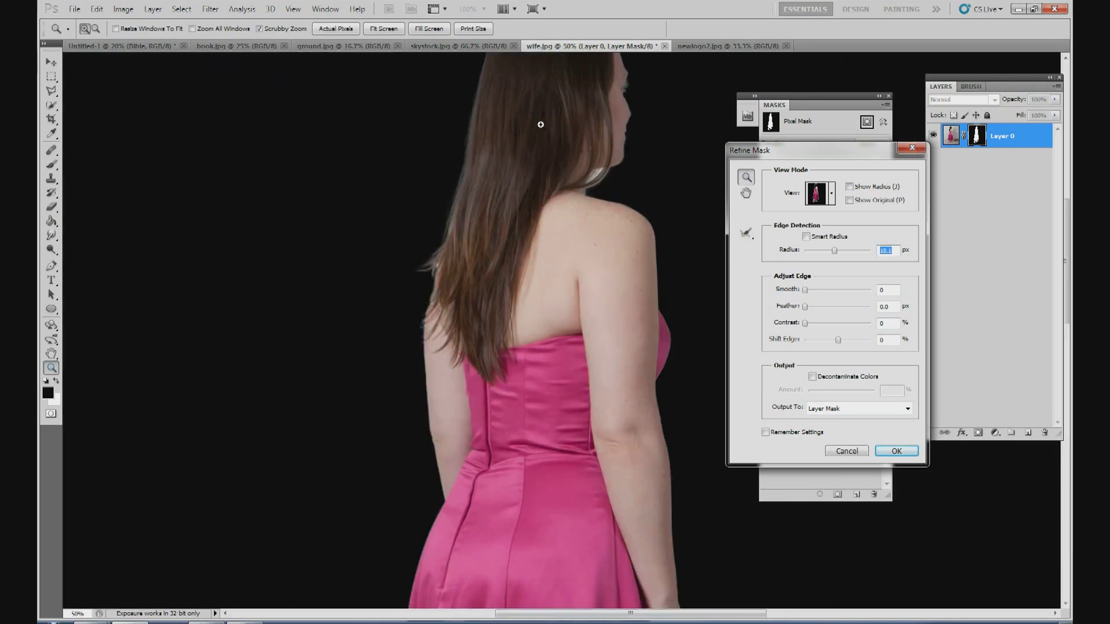
pyautogui.click(1068, 312)
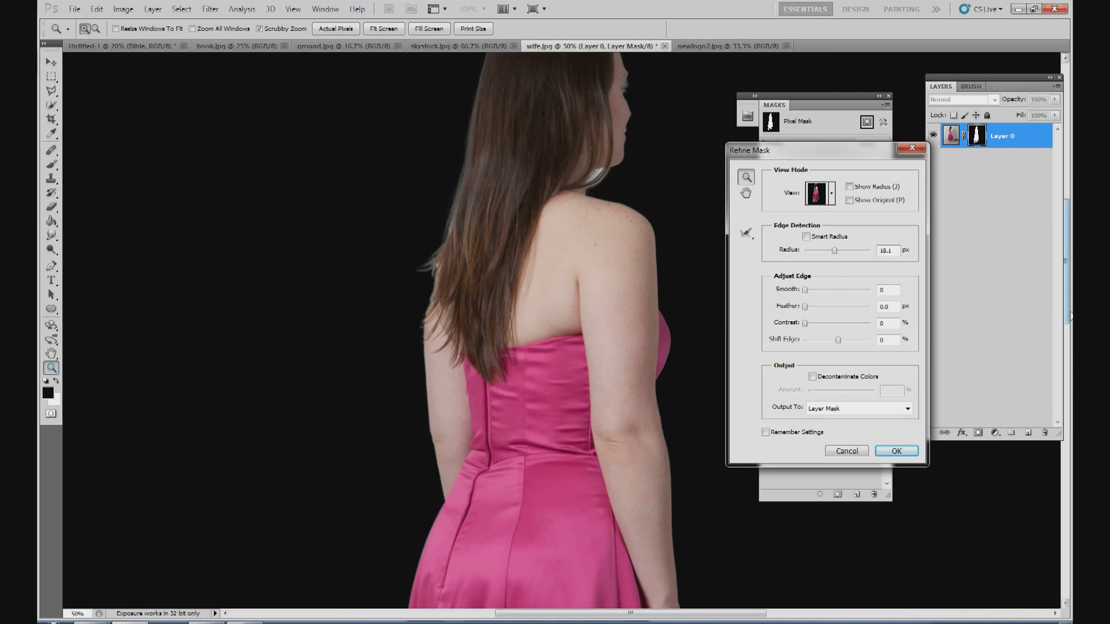
pyautogui.moveTo(1068, 300); pyautogui.dragTo(1068, 286)
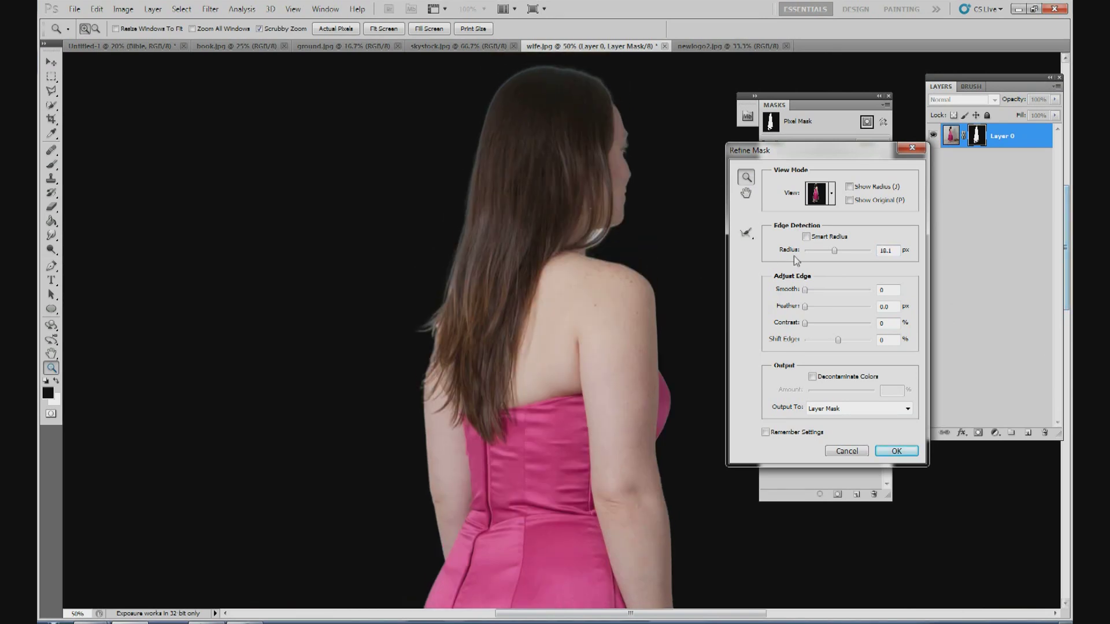
pyautogui.click(746, 233)
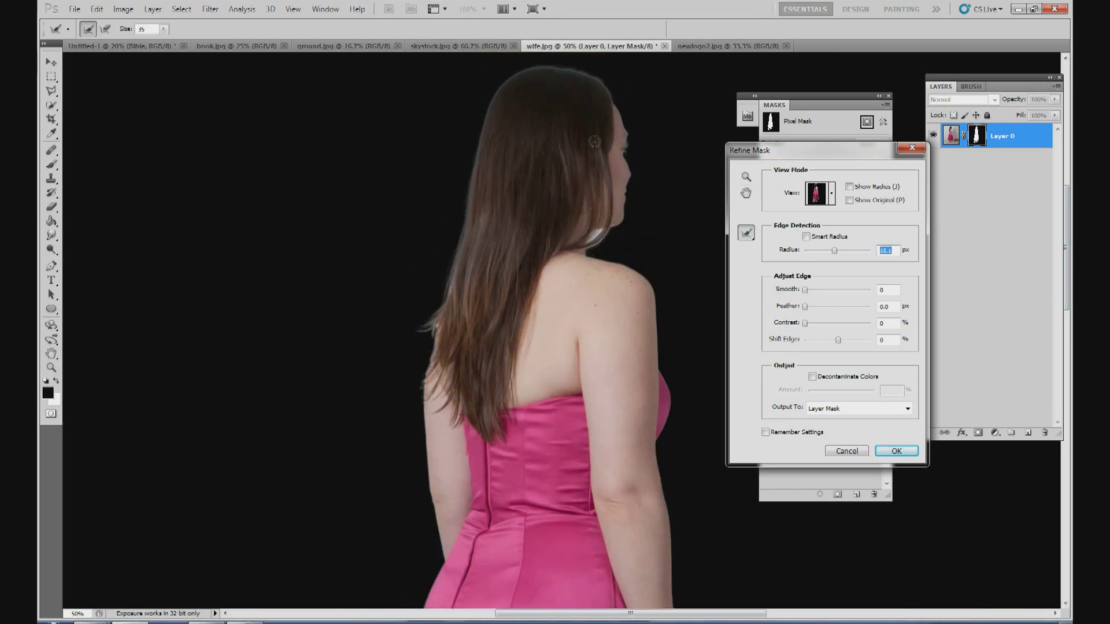
pyautogui.moveTo(626, 232)
pyautogui.mouseDown()
pyautogui.moveTo(604, 232)
pyautogui.moveTo(604, 248)
pyautogui.moveTo(590, 253)
pyautogui.moveTo(618, 232)
pyautogui.mouseUp()
pyautogui.moveTo(441, 306)
pyautogui.mouseDown()
pyautogui.moveTo(406, 342)
pyautogui.moveTo(429, 332)
pyautogui.moveTo(417, 386)
pyautogui.moveTo(437, 338)
pyautogui.moveTo(421, 442)
pyautogui.moveTo(411, 369)
pyautogui.moveTo(426, 347)
pyautogui.mouseUp()
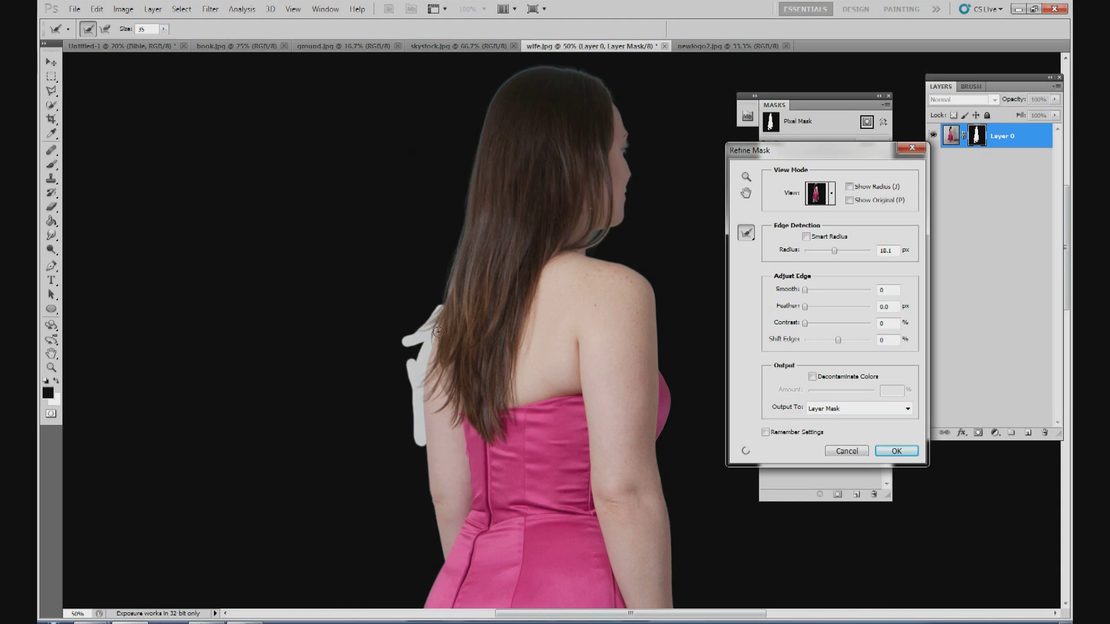
# Step: Refine the hair edges at the back and neck again, apply the refined mask and close the mask settings
pyautogui.click(434, 269)
pyautogui.moveTo(435, 304)
pyautogui.mouseDown()
pyautogui.moveTo(454, 252)
pyautogui.moveTo(445, 289)
pyautogui.moveTo(473, 224)
pyautogui.moveTo(473, 209)
pyautogui.moveTo(451, 252)
pyautogui.moveTo(493, 90)
pyautogui.moveTo(520, 71)
pyautogui.moveTo(581, 72)
pyautogui.moveTo(616, 97)
pyautogui.moveTo(589, 70)
pyautogui.moveTo(559, 62)
pyautogui.moveTo(499, 98)
pyautogui.moveTo(416, 335)
pyautogui.mouseUp()
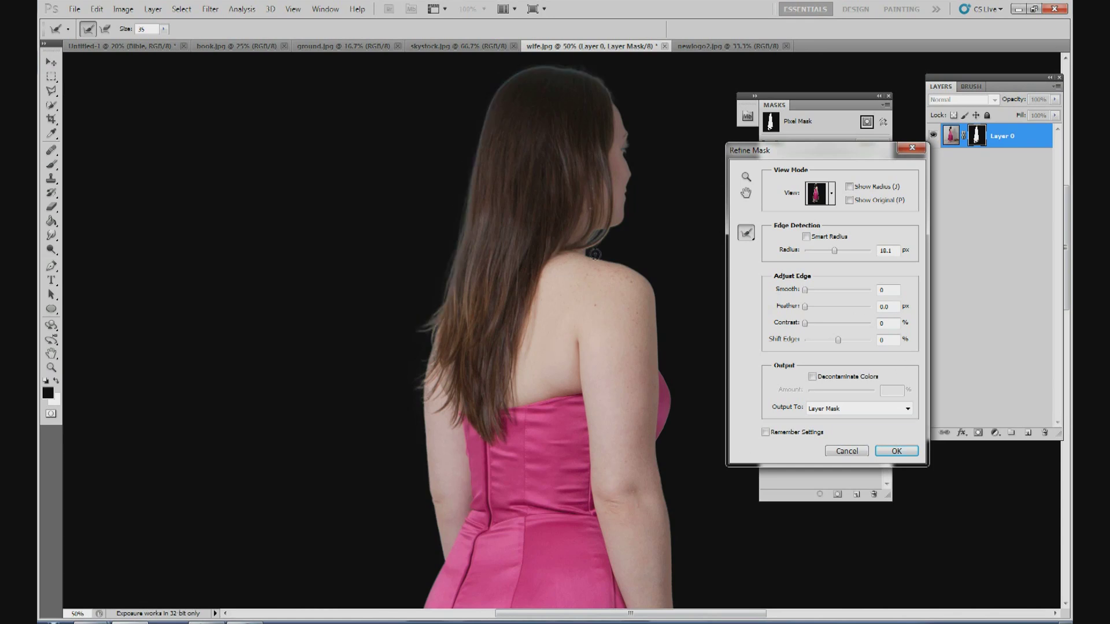
pyautogui.moveTo(600, 249); pyautogui.dragTo(593, 240)
pyautogui.moveTo(430, 323)
pyautogui.mouseDown()
pyautogui.moveTo(497, 91)
pyautogui.moveTo(532, 70)
pyautogui.moveTo(601, 81)
pyautogui.moveTo(608, 93)
pyautogui.moveTo(572, 112)
pyautogui.mouseUp()
pyautogui.moveTo(1069, 294)
pyautogui.mouseDown()
pyautogui.moveTo(1068, 449)
pyautogui.moveTo(1068, 299)
pyautogui.mouseUp()
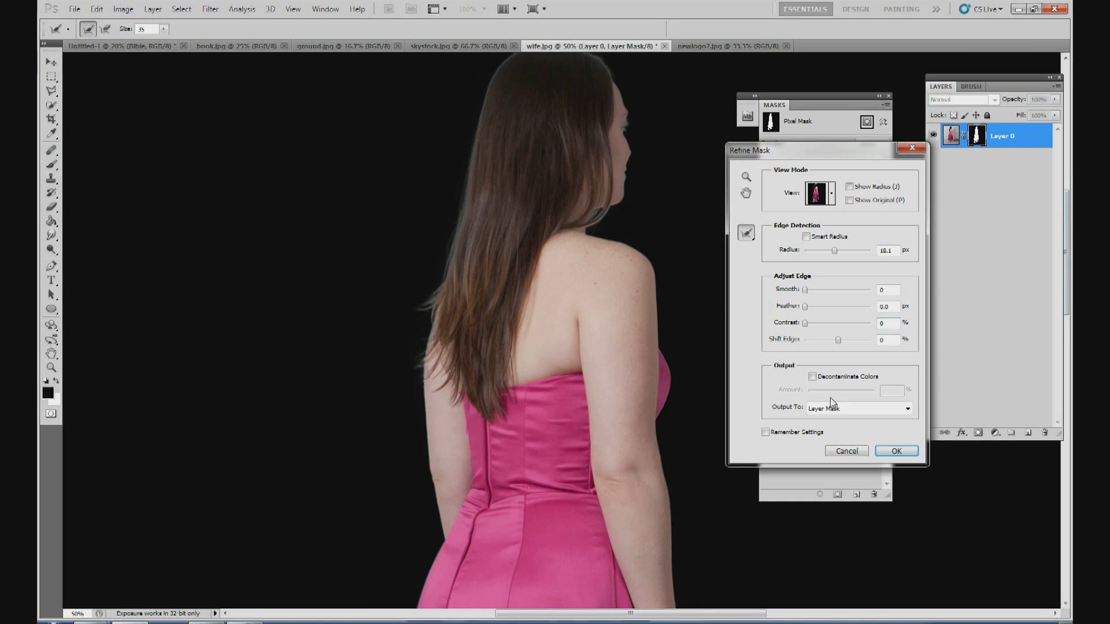
pyautogui.click(894, 450)
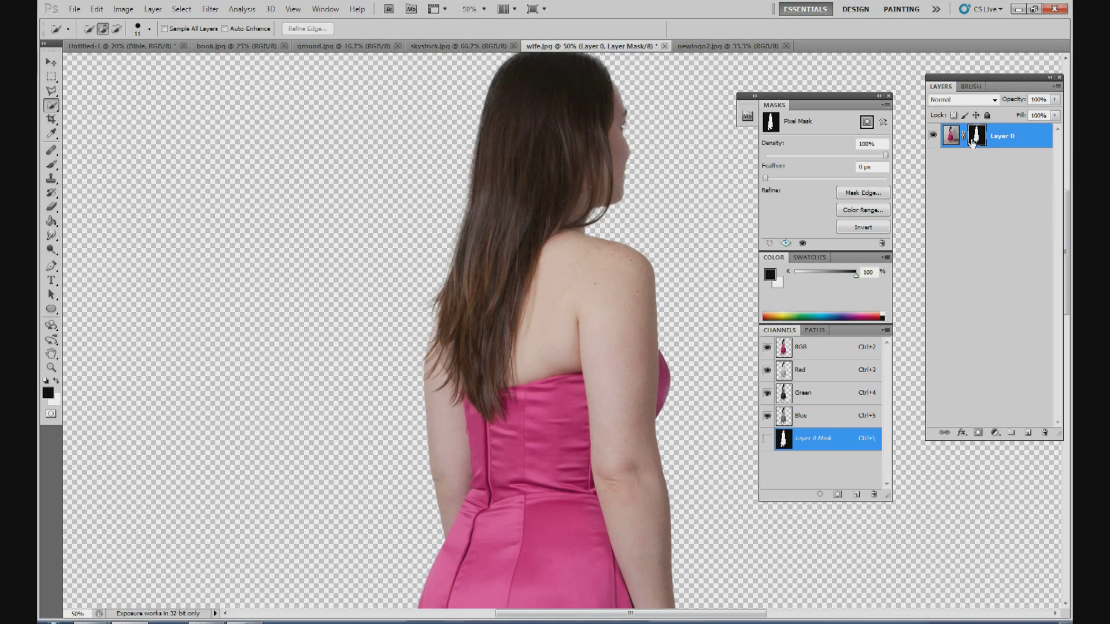
pyautogui.click(888, 96)
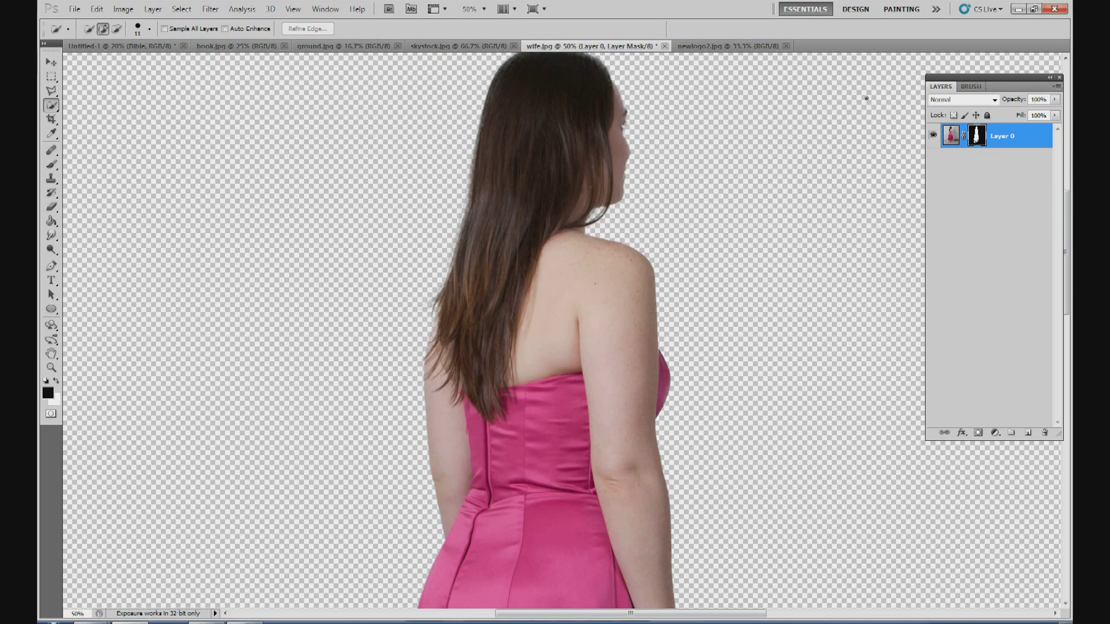
# Step: Create a new layer beneath the masked woman layer and fill it with black
pyautogui.click(1027, 432)
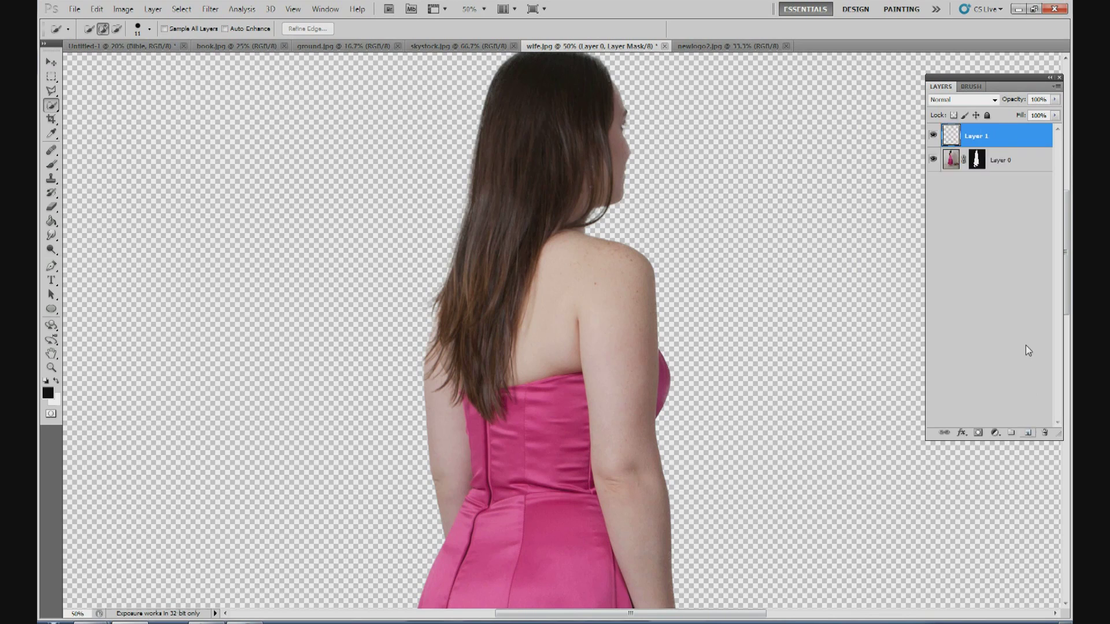
pyautogui.click(1003, 164)
pyautogui.moveTo(1003, 165); pyautogui.dragTo(976, 128)
pyautogui.click(986, 161)
pyautogui.click(50, 221)
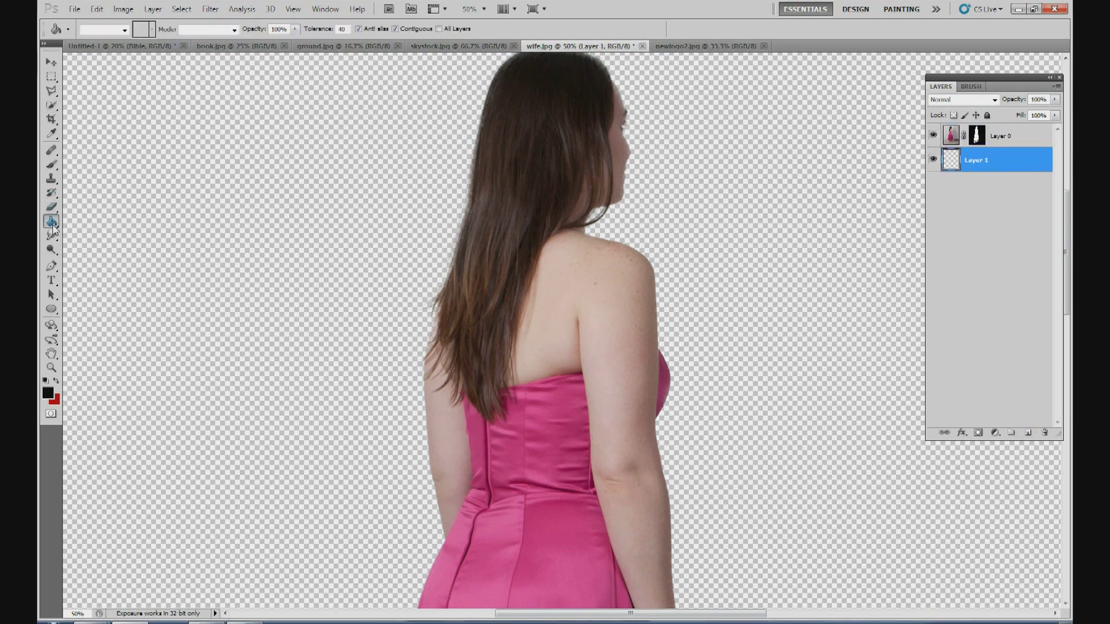
pyautogui.click(384, 222)
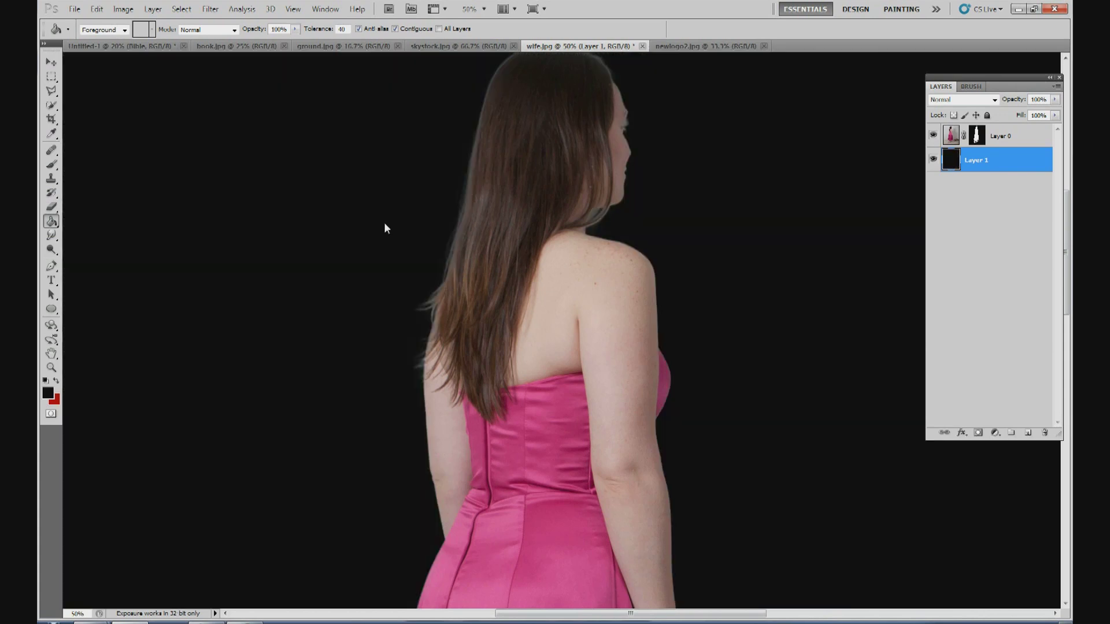
# Step: Target the woman's layer mask and set up a smaller white brush with 43% hardness and 100% opacity
pyautogui.click(976, 136)
pyautogui.click(51, 164)
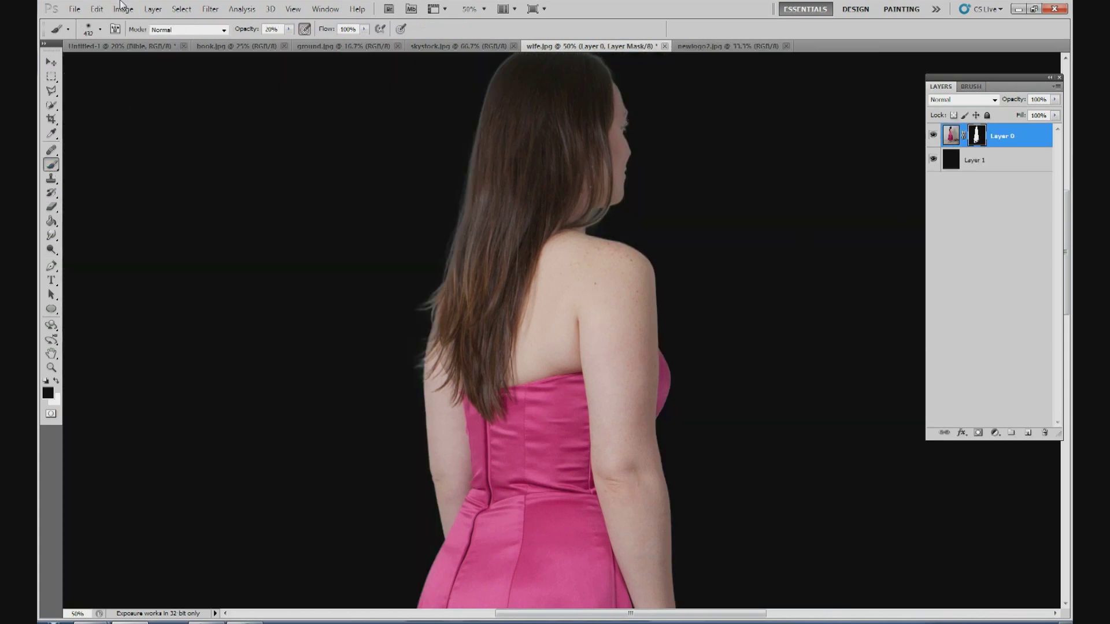
pyautogui.click(100, 29)
pyautogui.click(289, 29)
pyautogui.moveTo(290, 41); pyautogui.dragTo(345, 43)
pyautogui.click(100, 29)
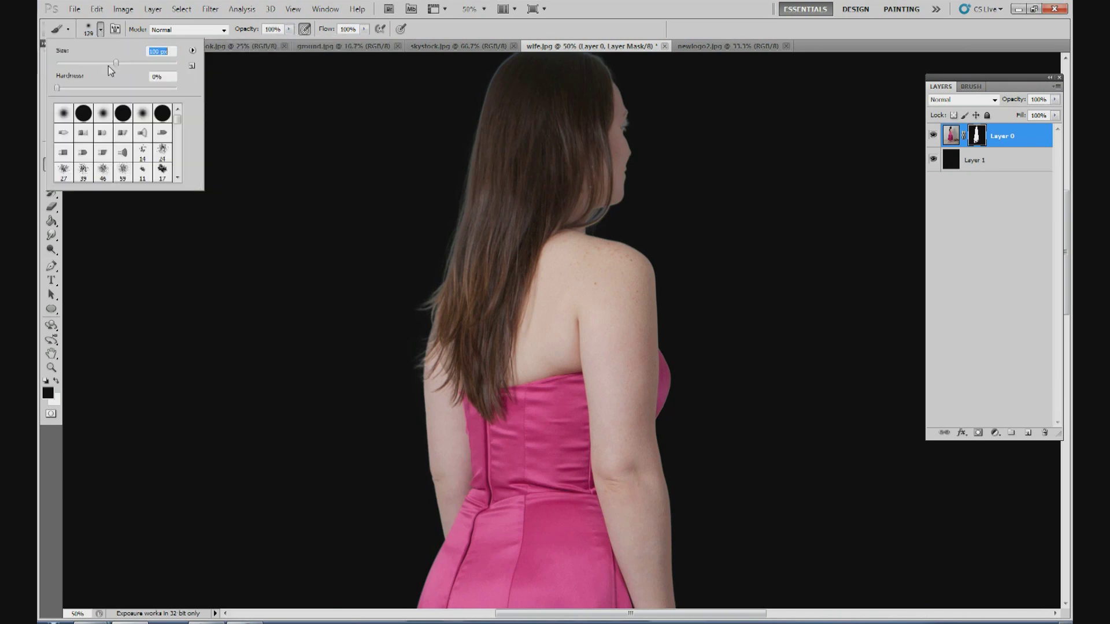
pyautogui.moveTo(79, 83); pyautogui.dragTo(97, 89)
pyautogui.click(56, 381)
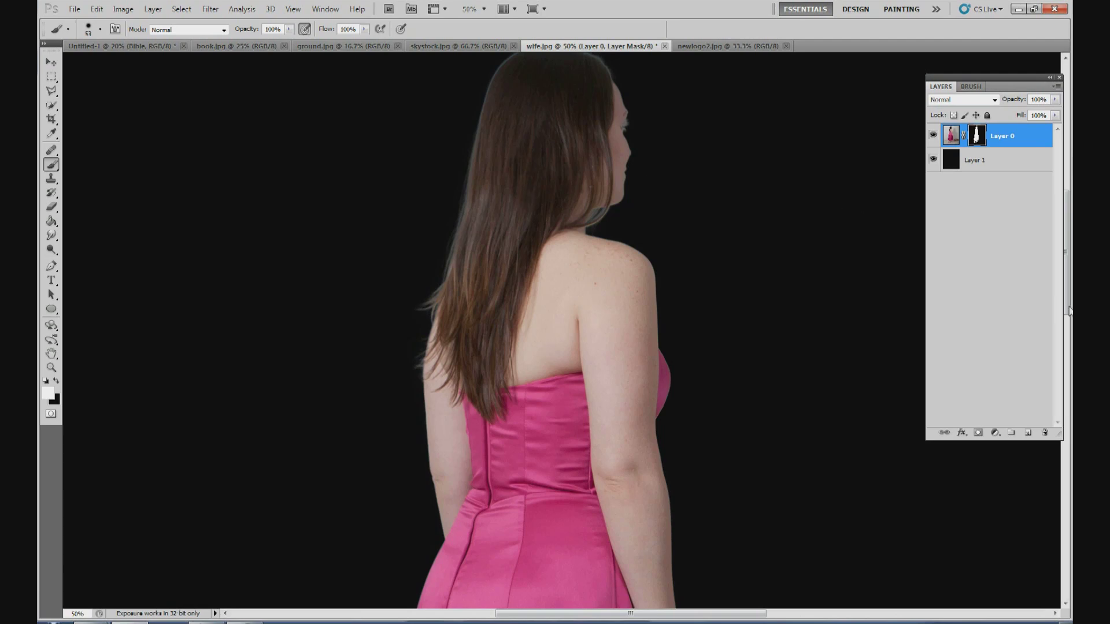
# Step: Clean up the mask edges around the woman's feet by painting with a 24 px black brush
pyautogui.moveTo(1068, 311); pyautogui.dragTo(1068, 471)
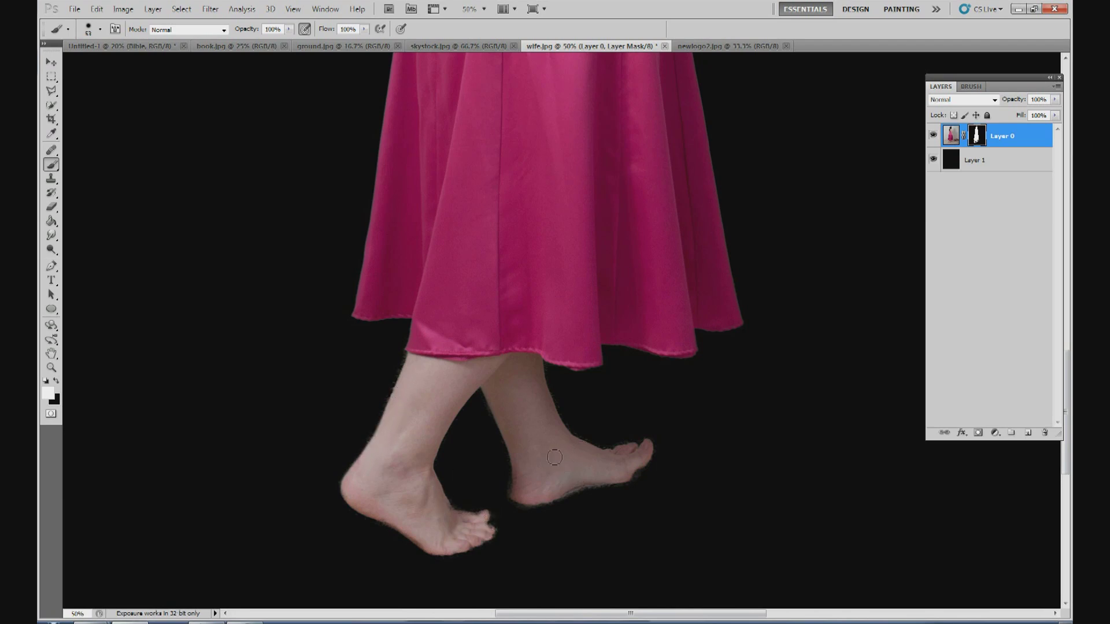
pyautogui.click(100, 29)
pyautogui.moveTo(86, 62); pyautogui.dragTo(79, 63)
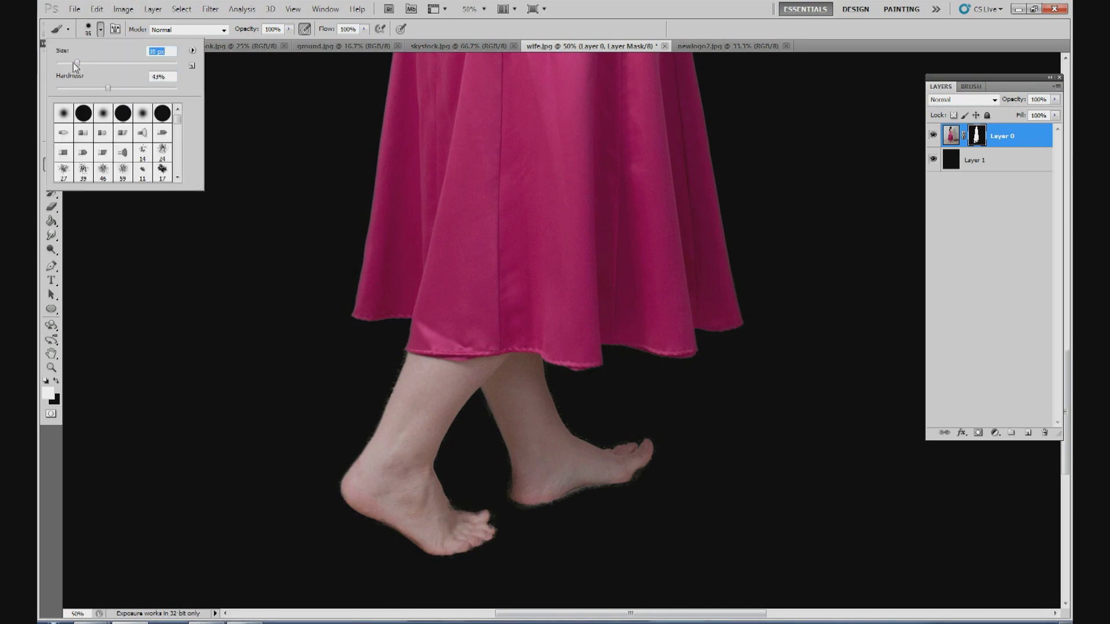
pyautogui.press('Return')
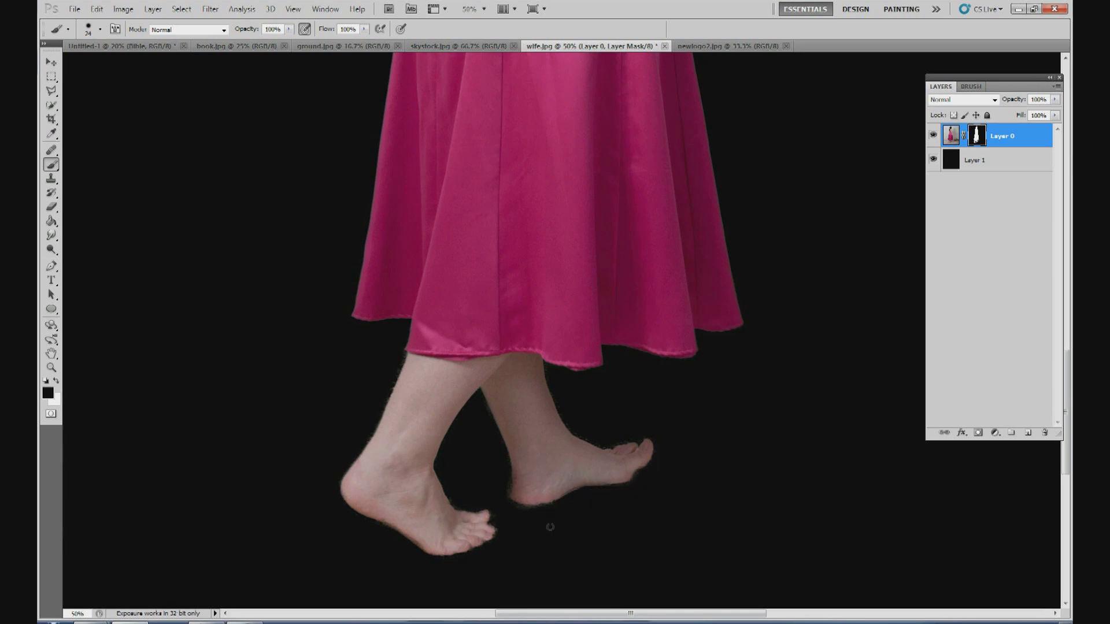
pyautogui.moveTo(496, 502); pyautogui.dragTo(505, 480)
# Step: Apply the woman's layer mask permanently and defringe the cutout with a width of 1 pixel
pyautogui.scroll(10, 560, 329)
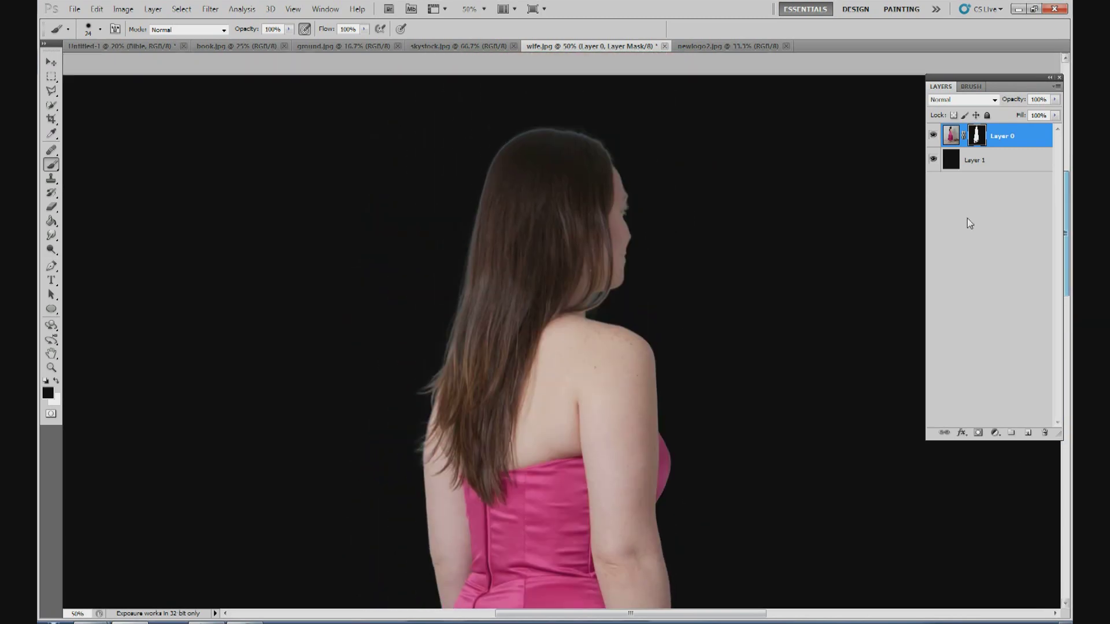
pyautogui.rightClick(976, 142)
pyautogui.click(989, 181)
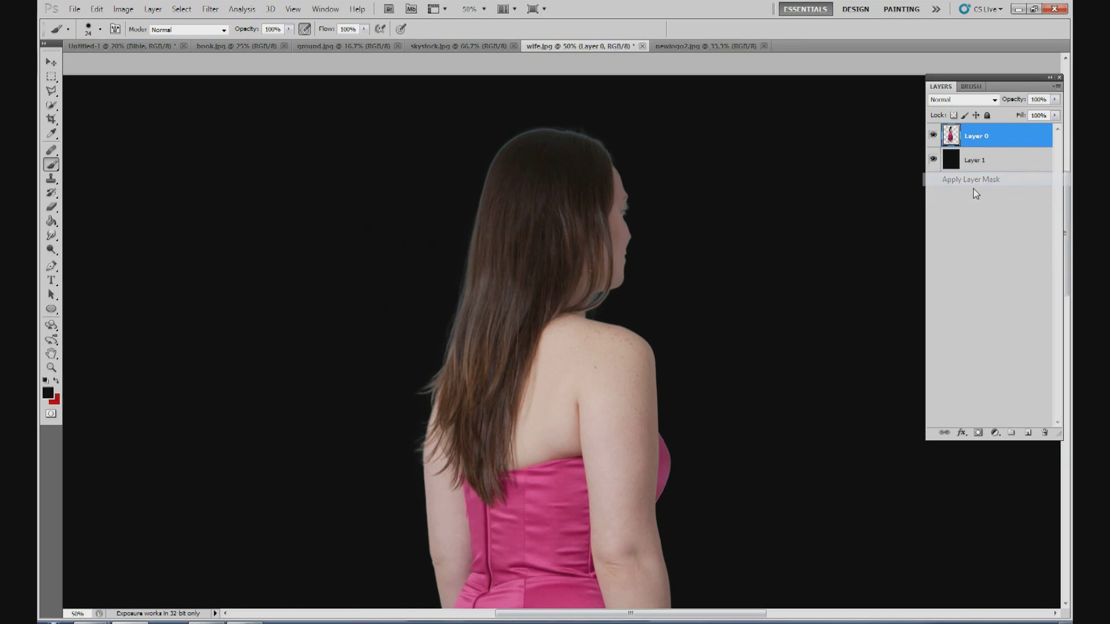
pyautogui.click(51, 62)
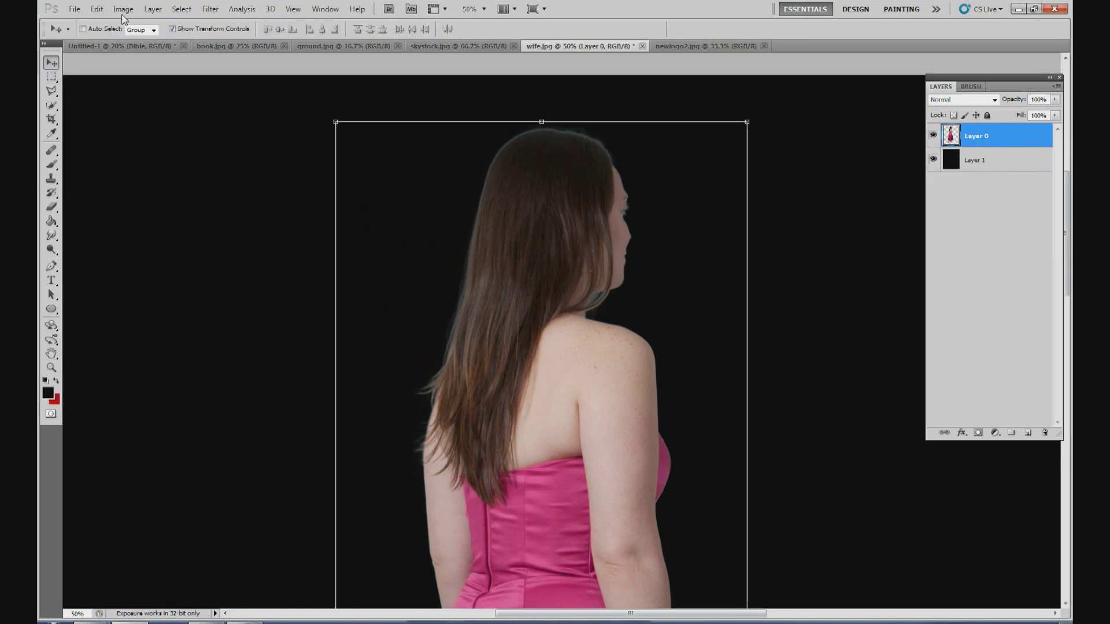
pyautogui.click(153, 9)
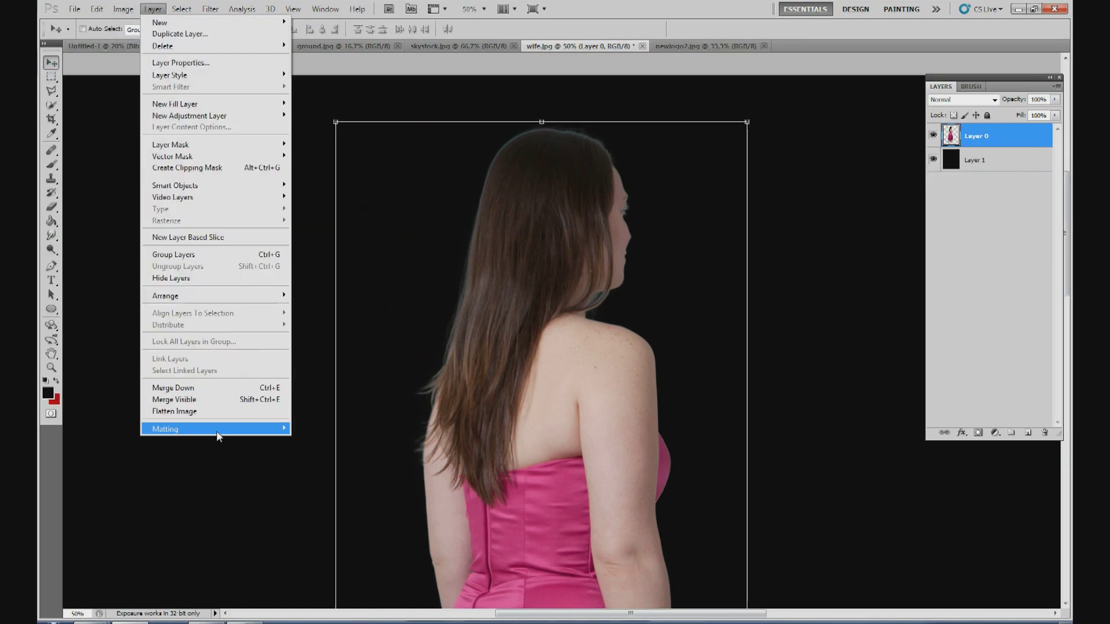
pyautogui.moveTo(219, 429)
pyautogui.click(304, 441)
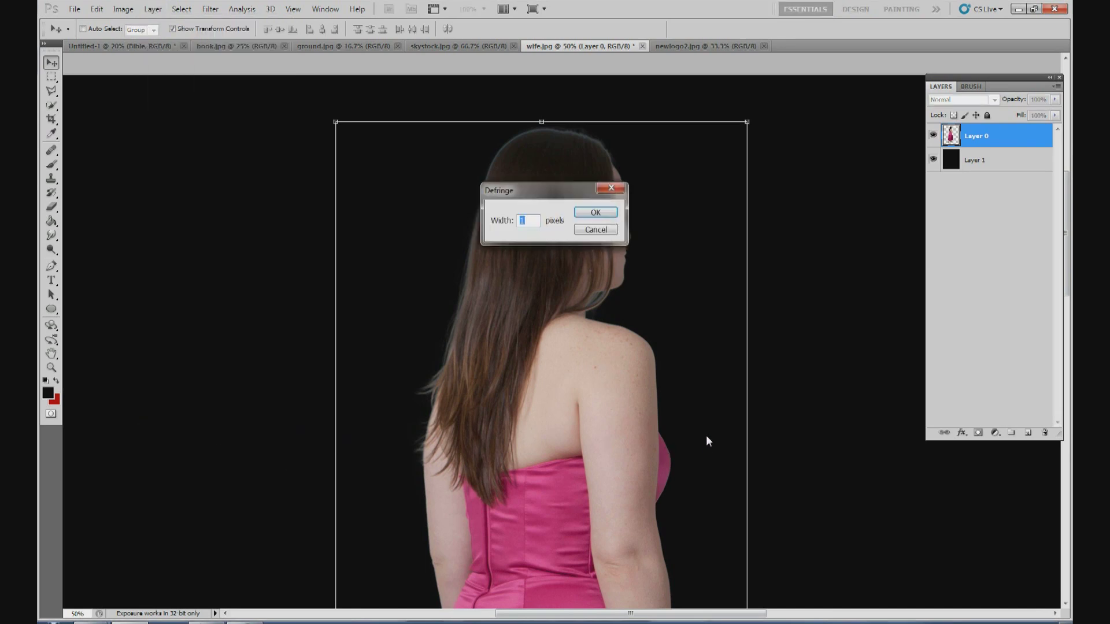
pyautogui.press('Return')
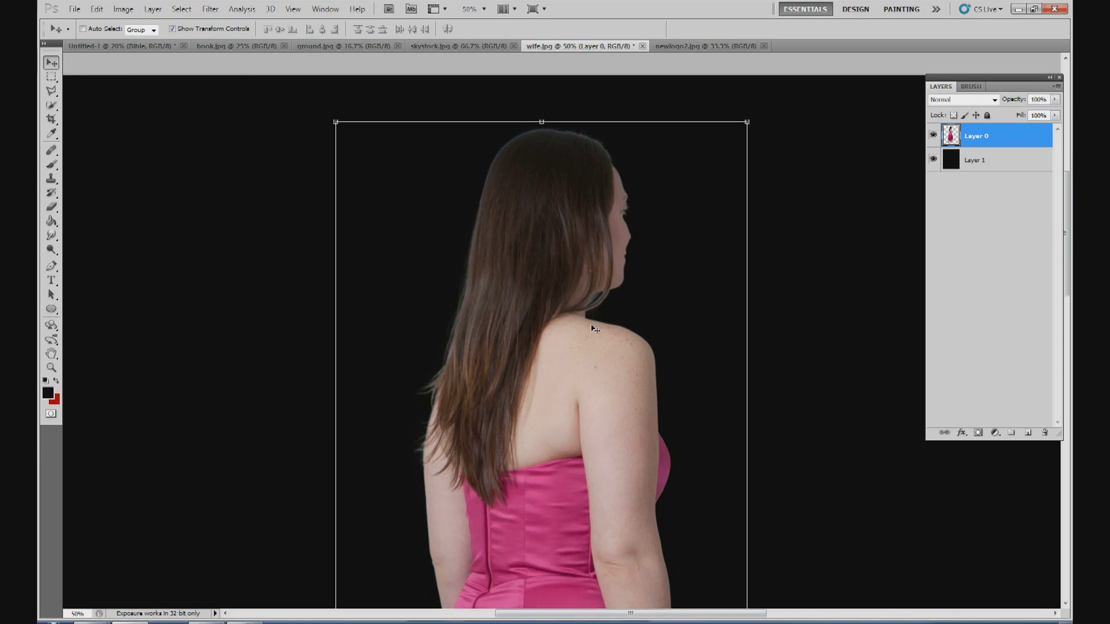
# Step: Bring the woman cutout into the Untitled-1 composite and scale her down to stand in front of the open book
pyautogui.moveTo(1064, 300); pyautogui.dragTo(1067, 277)
pyautogui.click(469, 9)
pyautogui.write('20')
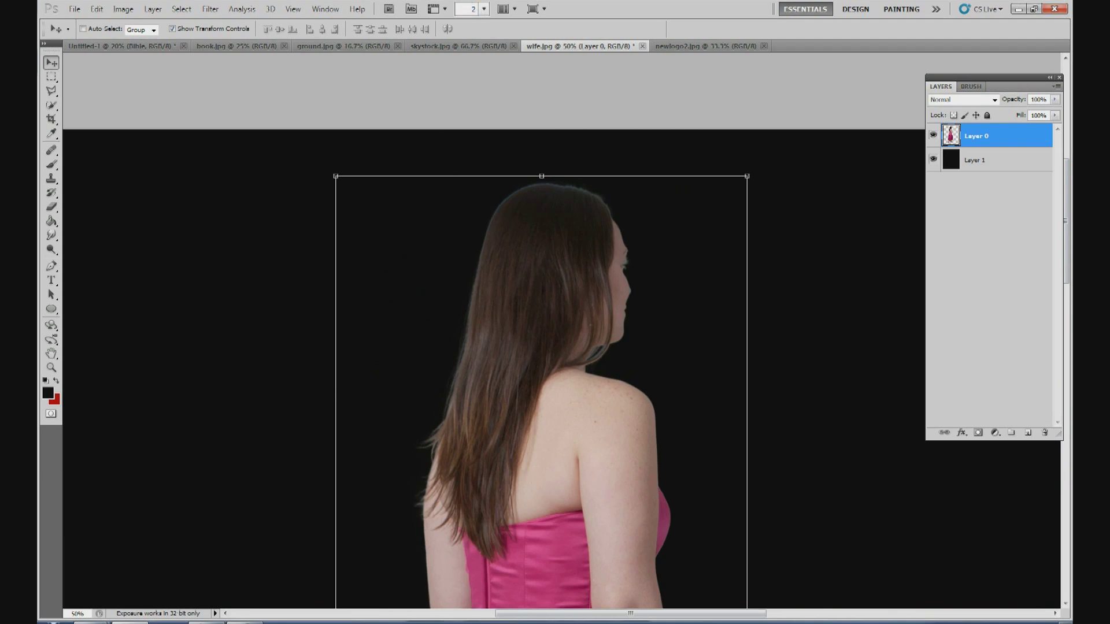
pyautogui.press('Return')
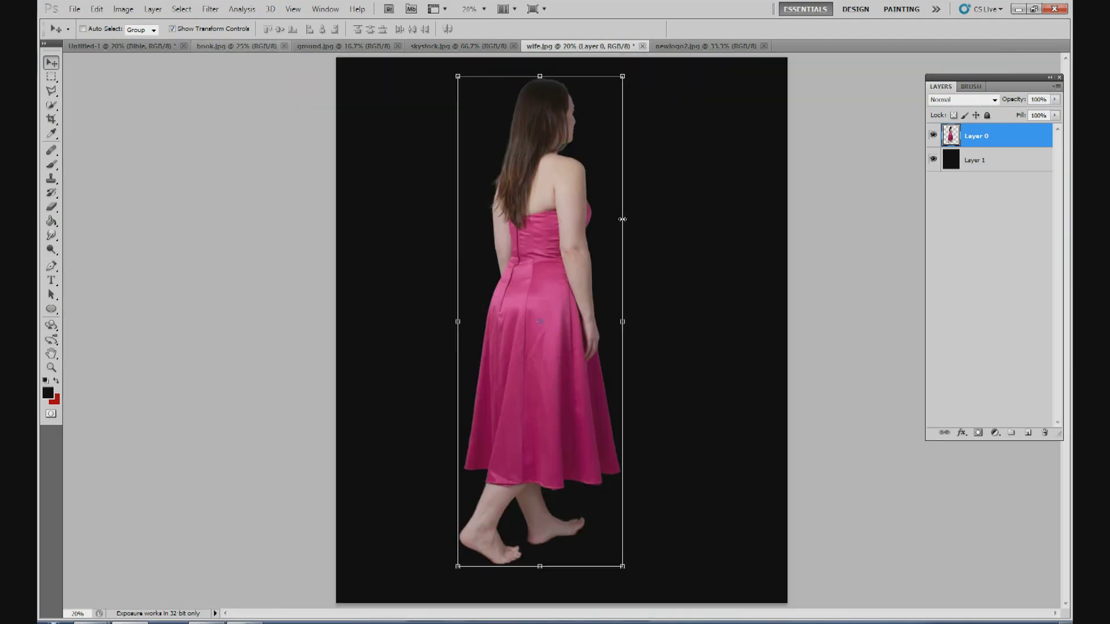
pyautogui.moveTo(566, 182); pyautogui.dragTo(629, 260)
pyautogui.moveTo(688, 140); pyautogui.dragTo(633, 304)
pyautogui.moveTo(594, 370); pyautogui.dragTo(567, 387)
pyautogui.moveTo(575, 308); pyautogui.dragTo(593, 387)
pyautogui.moveTo(605, 350); pyautogui.dragTo(599, 365)
pyautogui.click(655, 29)
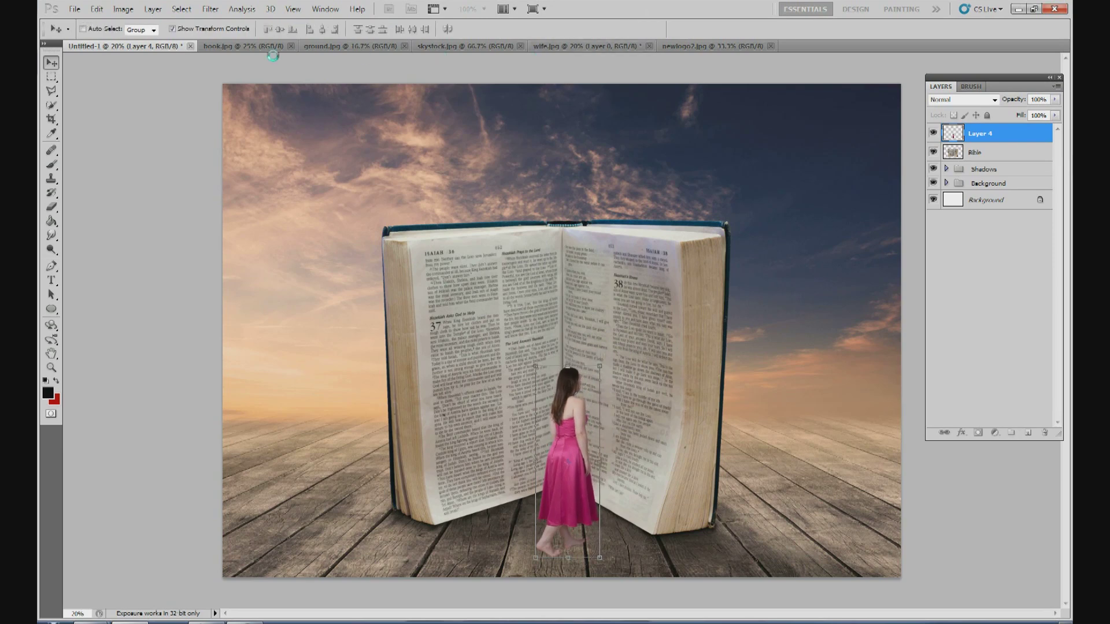
# Step: Flip the woman horizontally, scale her to about 88% and place her just in front of the book's spine
pyautogui.click(97, 9)
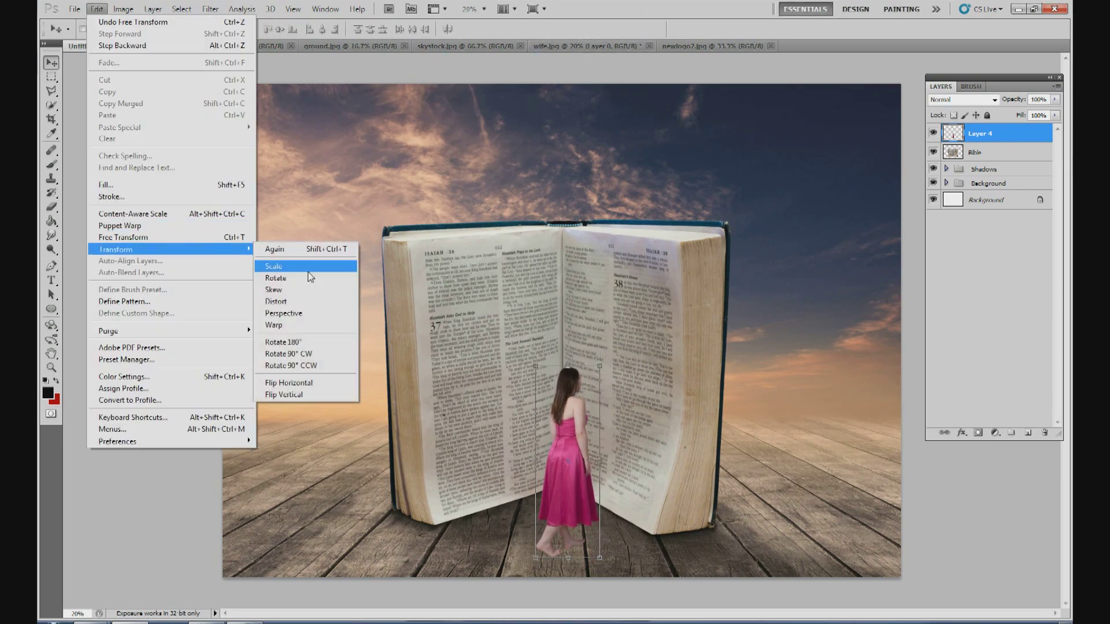
pyautogui.click(271, 383)
pyautogui.moveTo(575, 428); pyautogui.dragTo(591, 418)
pyautogui.moveTo(613, 357)
pyautogui.mouseDown()
pyautogui.moveTo(586, 406)
pyautogui.moveTo(612, 378)
pyautogui.mouseUp()
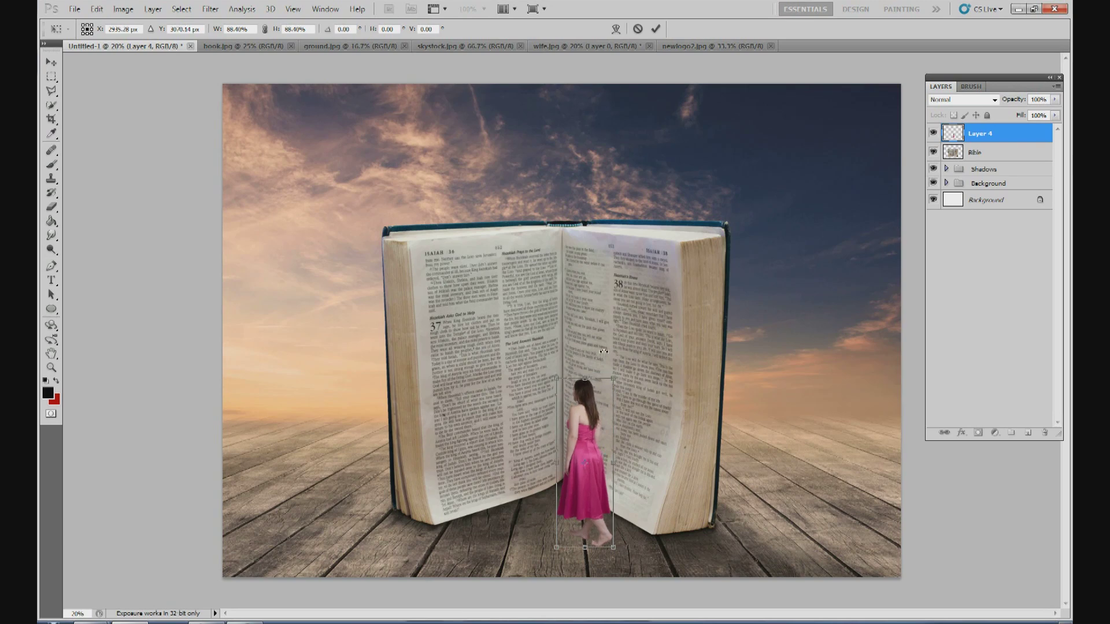
pyautogui.click(656, 29)
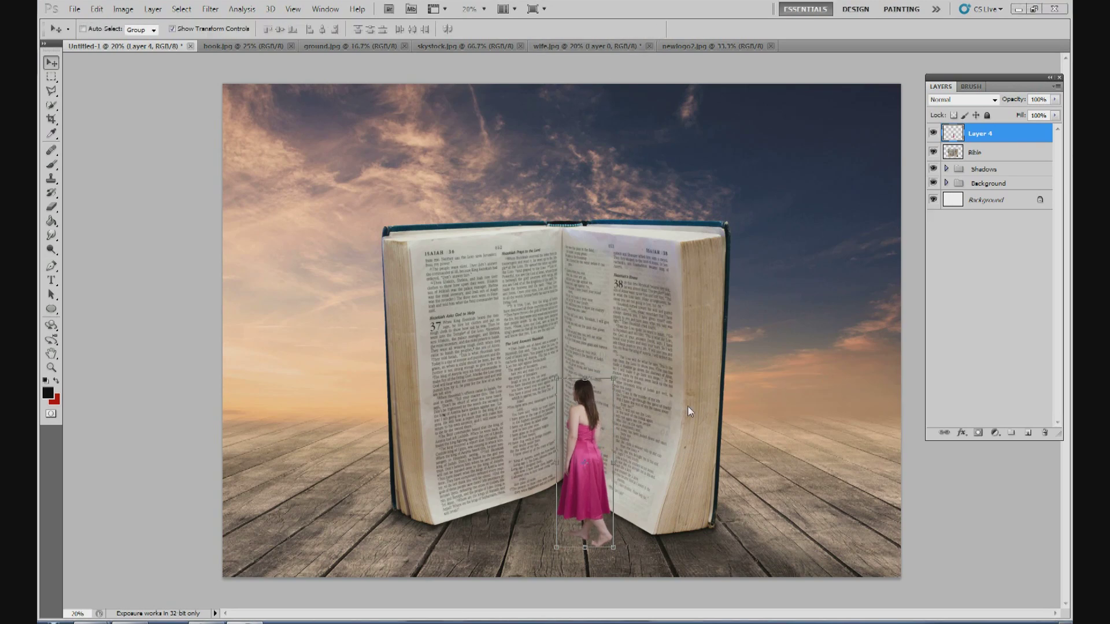
# Step: Move the Bible layer and the Shadows group together slightly up and left on the wooden floor
pyautogui.click(982, 154)
pyautogui.keyDown('shift'); pyautogui.click(982, 169); pyautogui.keyUp('shift')
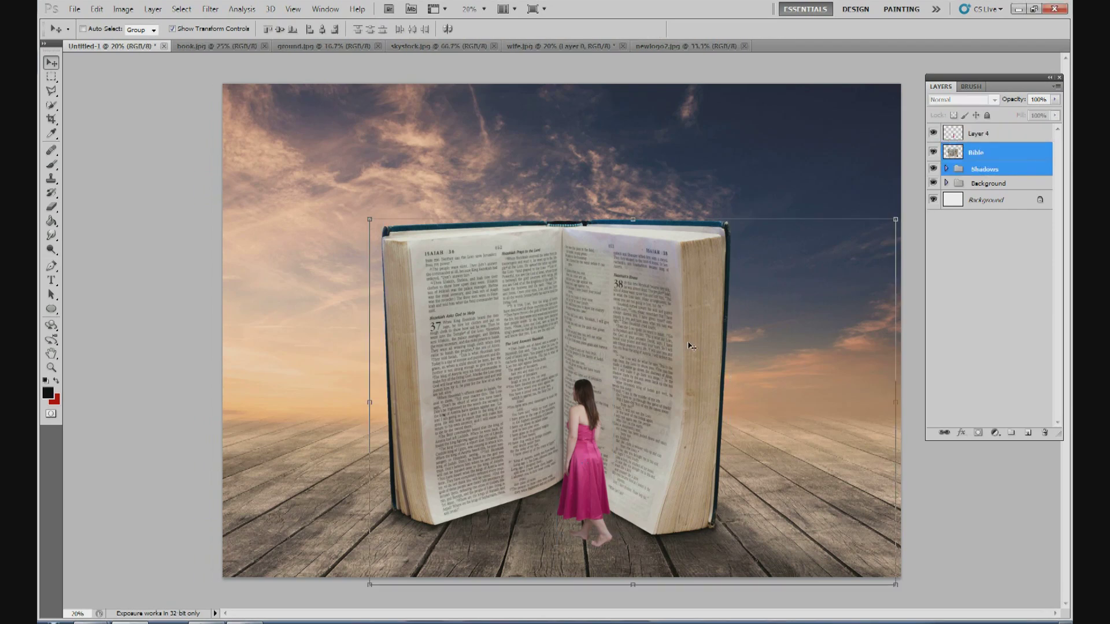
pyautogui.moveTo(660, 354); pyautogui.dragTo(655, 339)
pyautogui.click(995, 200)
pyautogui.click(985, 169)
pyautogui.click(998, 198)
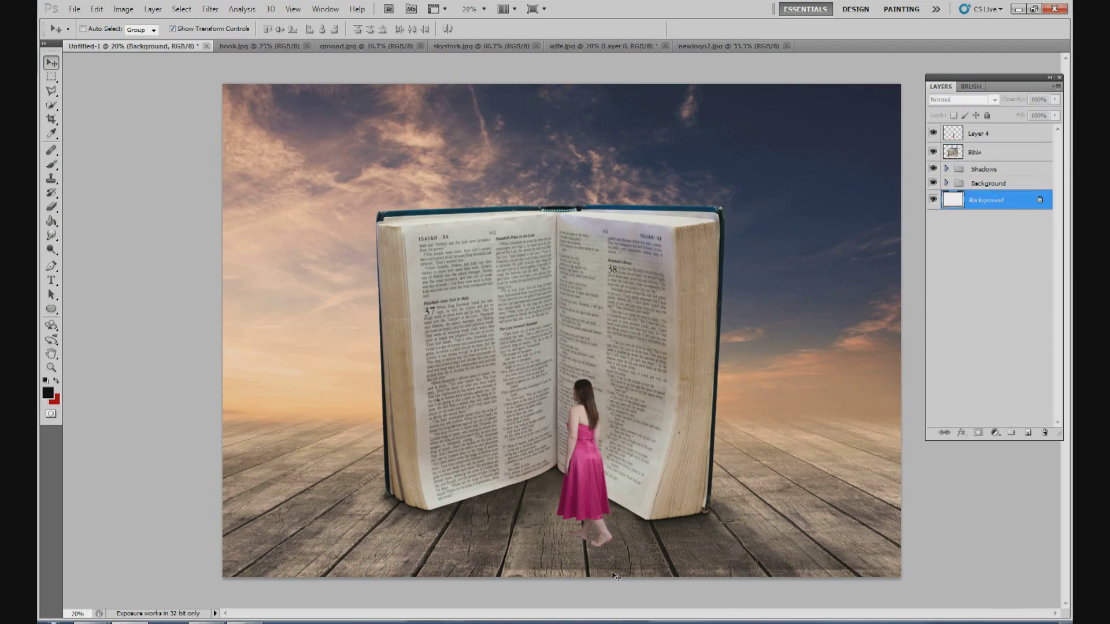
# Step: Add a layer mask to the Shadows group and paint out the shadow's lower edge with a 411 px soft black brush
pyautogui.click(986, 169)
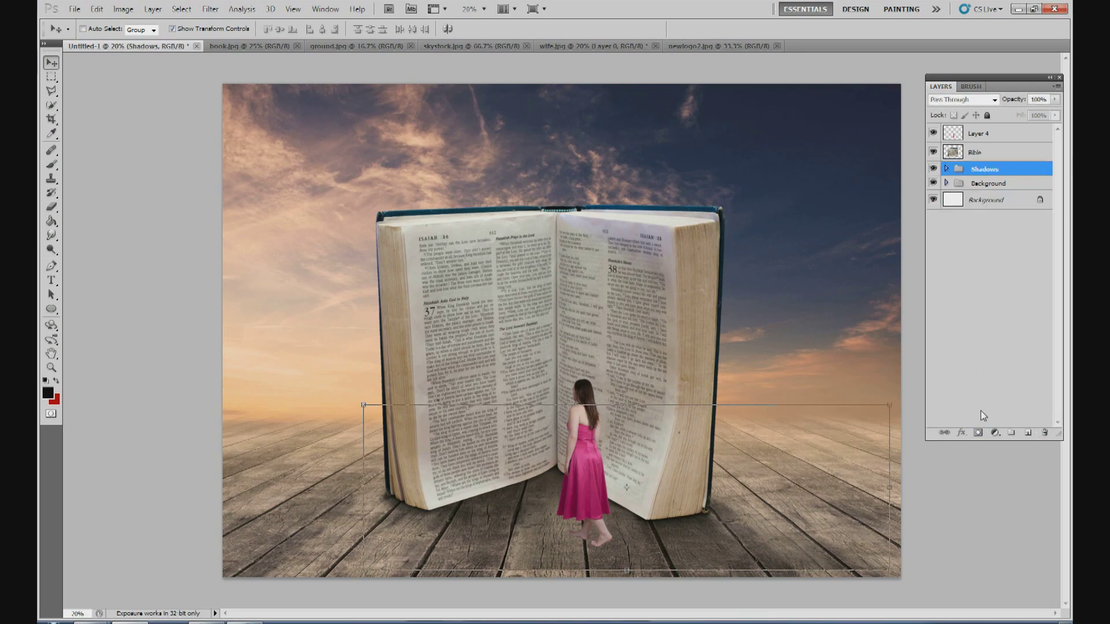
pyautogui.click(977, 433)
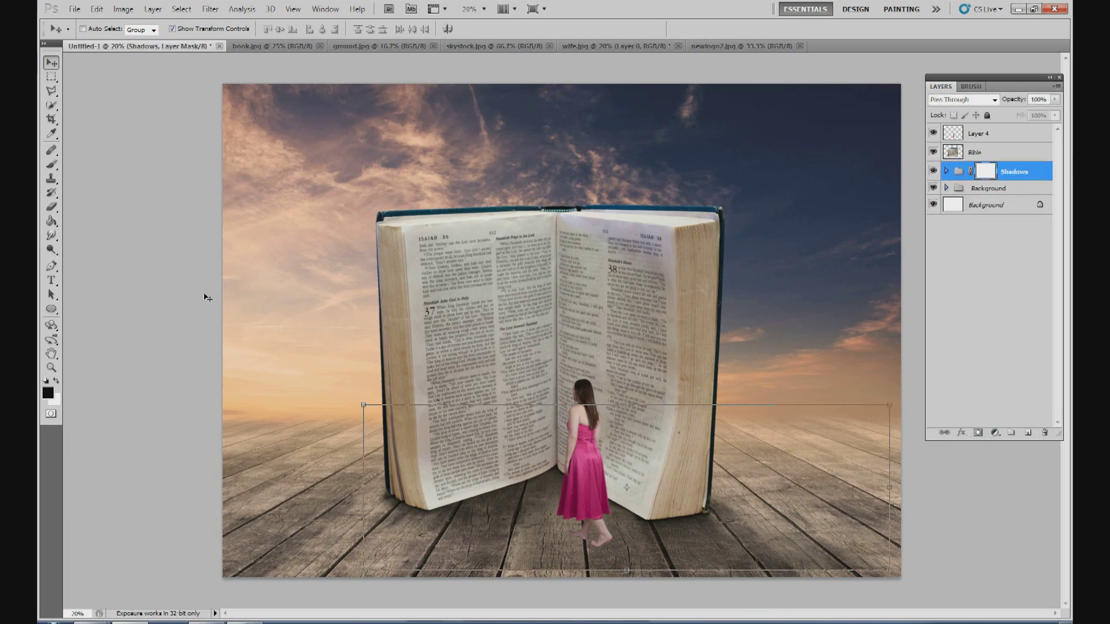
pyautogui.click(51, 164)
pyautogui.click(101, 30)
pyautogui.moveTo(129, 62)
pyautogui.mouseDown()
pyautogui.moveTo(141, 63)
pyautogui.moveTo(39, 94)
pyautogui.moveTo(159, 62)
pyautogui.mouseUp()
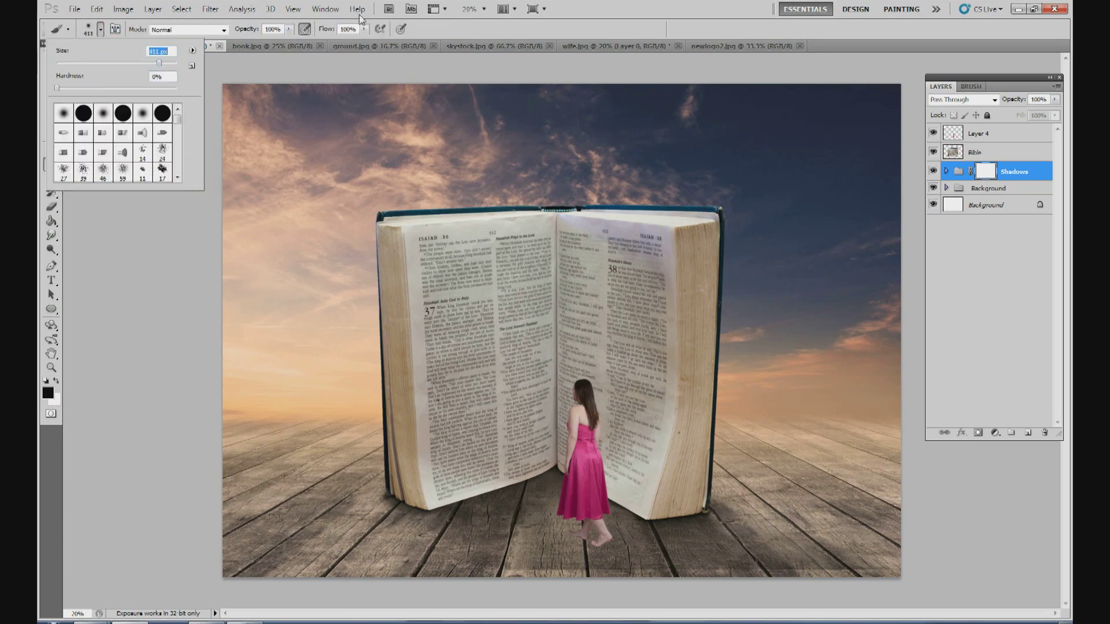
pyautogui.click(821, 578)
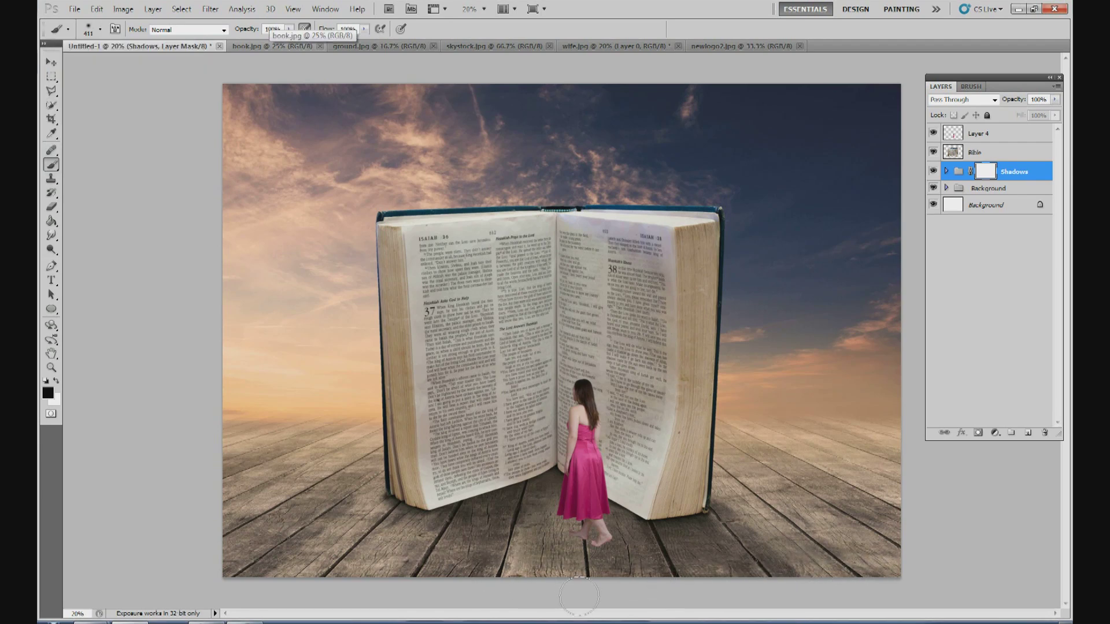
# Step: Move the woman up closer to the book's spine and enlarge her to about 108%
pyautogui.click(977, 135)
pyautogui.press('v')
pyautogui.moveTo(589, 416); pyautogui.dragTo(589, 400)
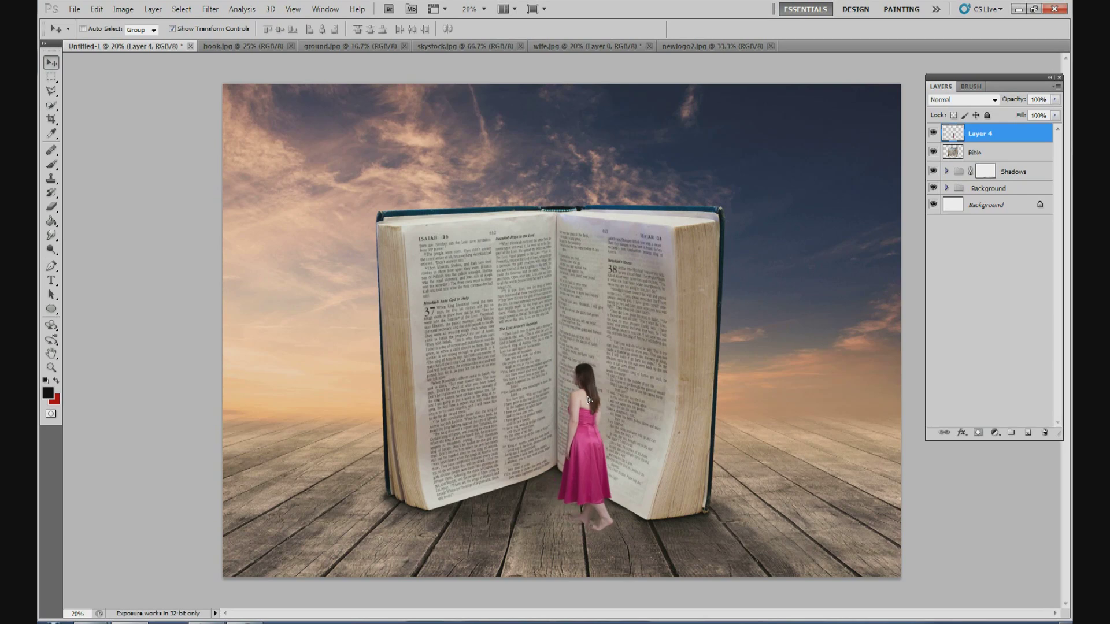
pyautogui.hotkey('ctrl', 't')
pyautogui.moveTo(615, 359); pyautogui.dragTo(600, 379)
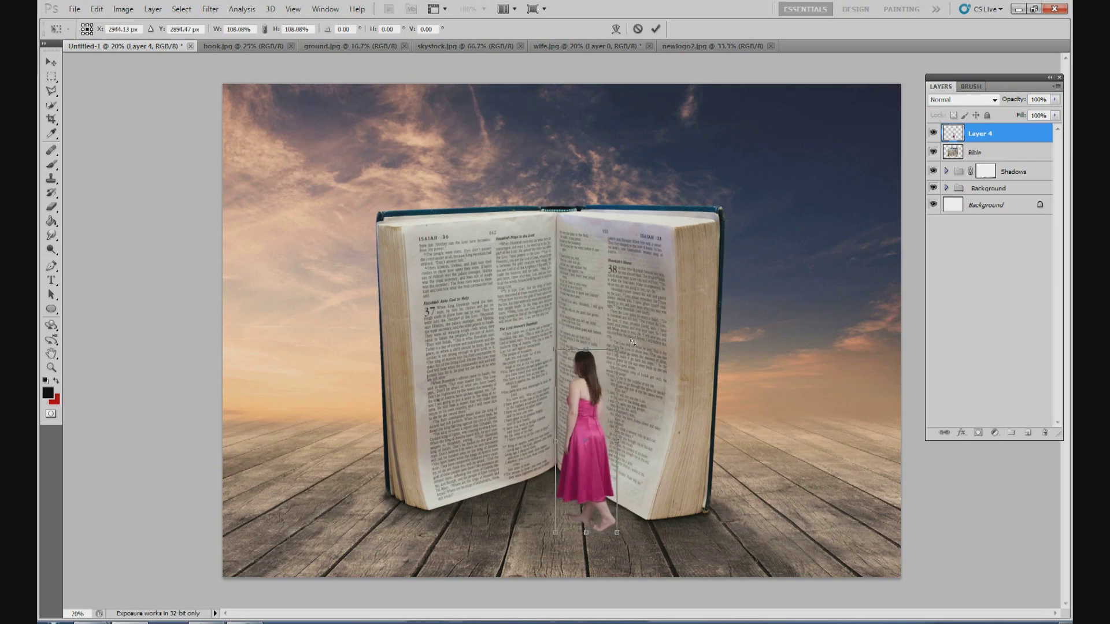
pyautogui.click(653, 29)
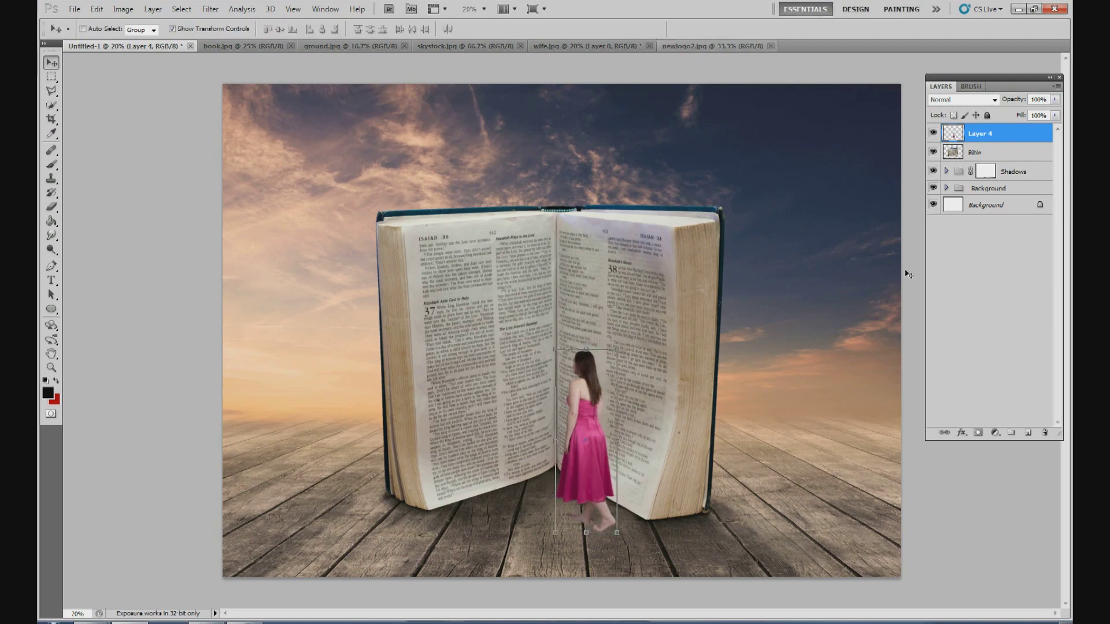
pyautogui.click(986, 207)
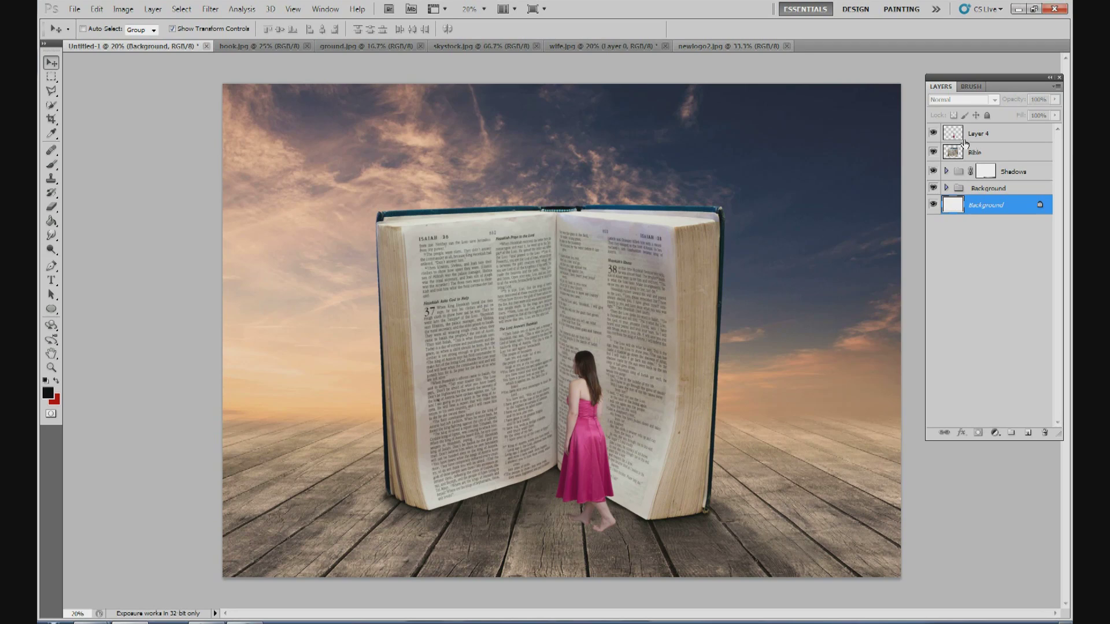
# Step: Rename the woman's layer as Woman
pyautogui.rightClick(991, 140)
pyautogui.click(984, 143)
pyautogui.write('Woman')
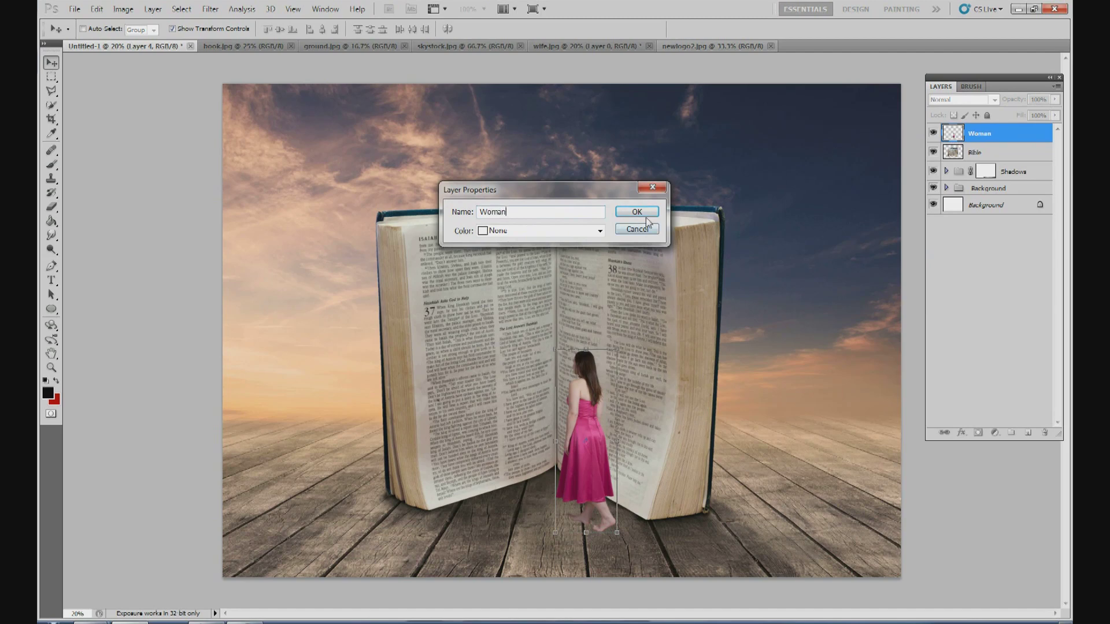
pyautogui.click(646, 217)
# Step: Create a new layer between the Bible and Woman layers and name it Woman's Shadow
pyautogui.click(484, 10)
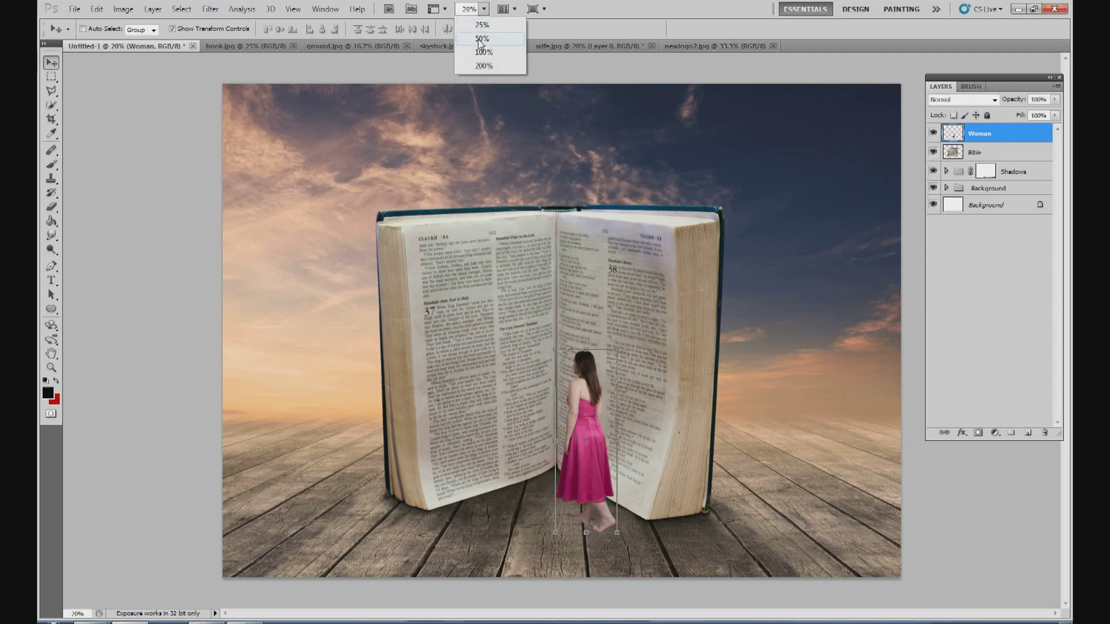
pyautogui.click(481, 39)
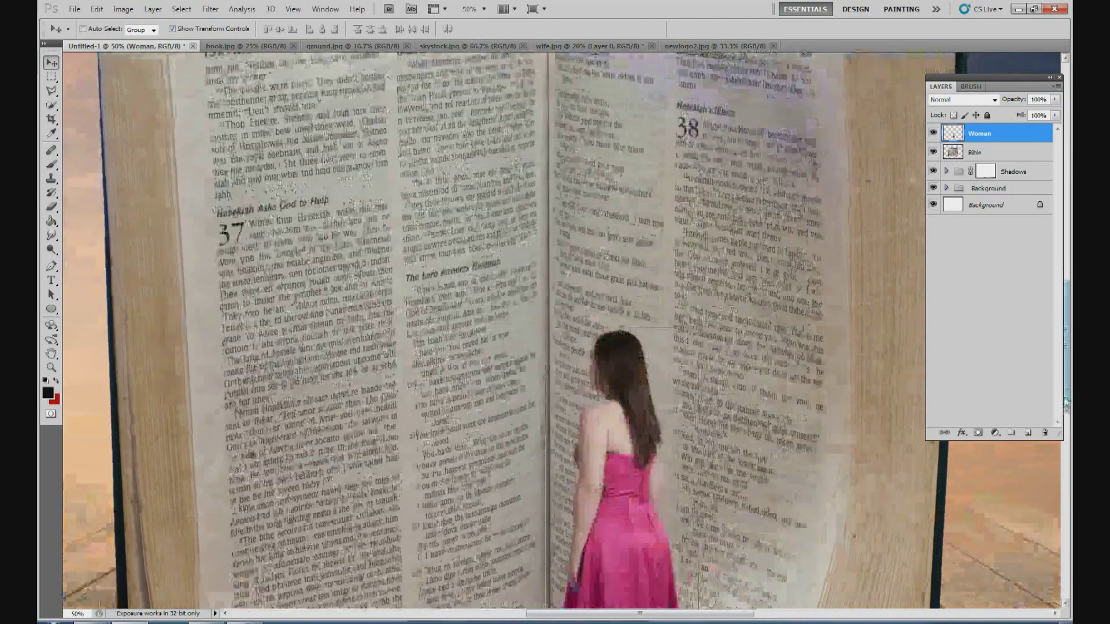
pyautogui.scroll(-5, 1065, 401)
pyautogui.moveTo(703, 616); pyautogui.dragTo(723, 616)
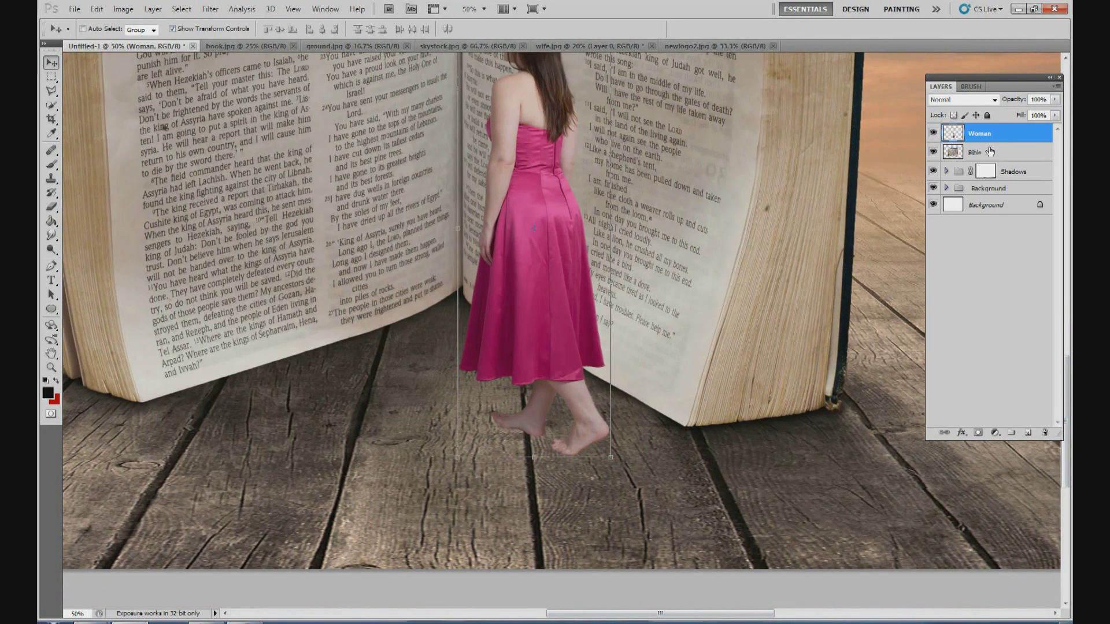
pyautogui.click(988, 153)
pyautogui.click(1028, 433)
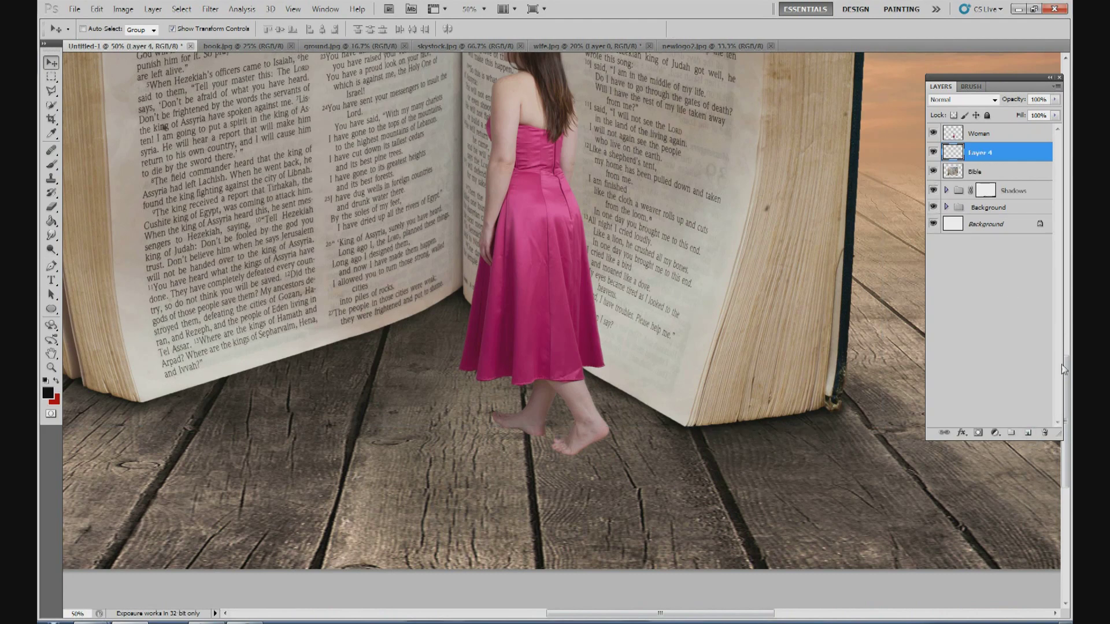
pyautogui.rightClick(987, 154)
pyautogui.click(1005, 159)
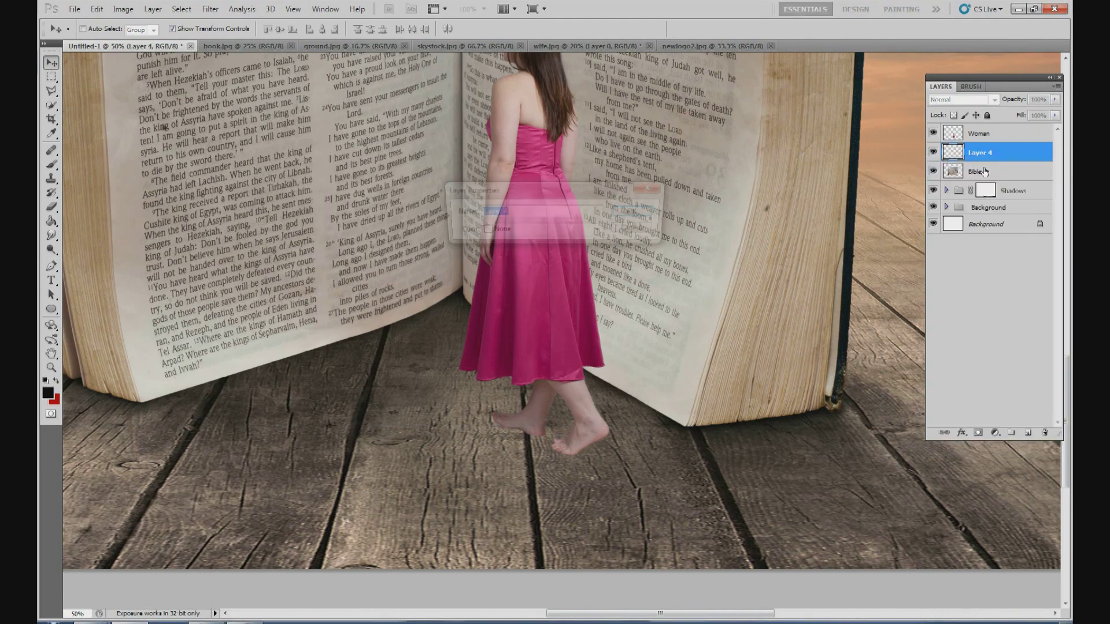
pyautogui.write("Woman's")
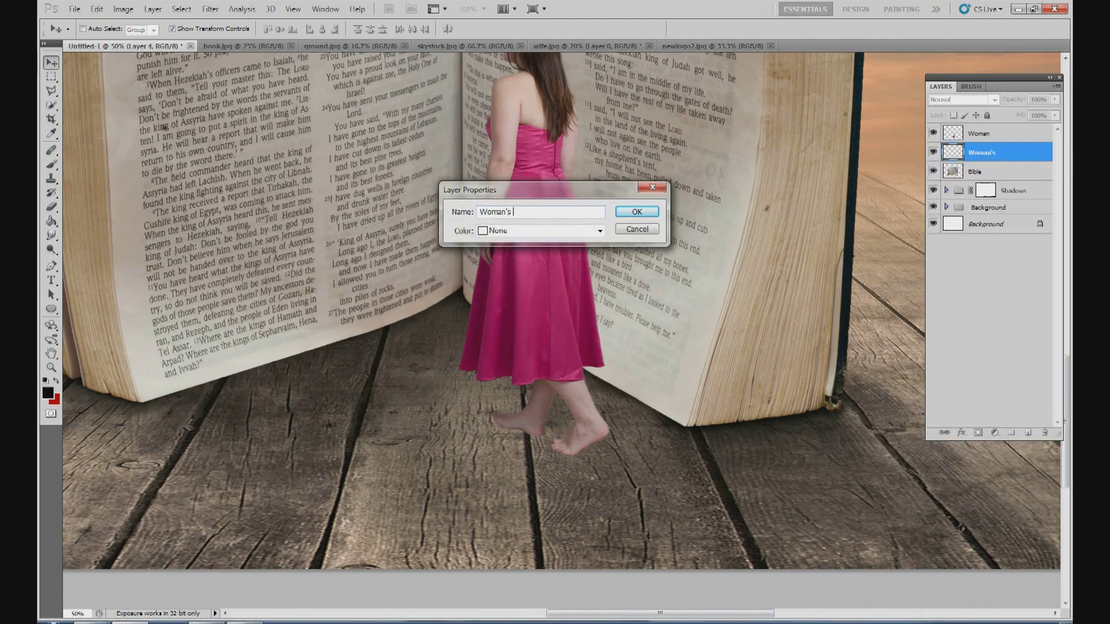
pyautogui.write(' Shadow')
pyautogui.click(643, 212)
# Step: Paint a contact shadow beneath the woman's feet with a soft 28 px black brush at 20% opacity
pyautogui.click(51, 164)
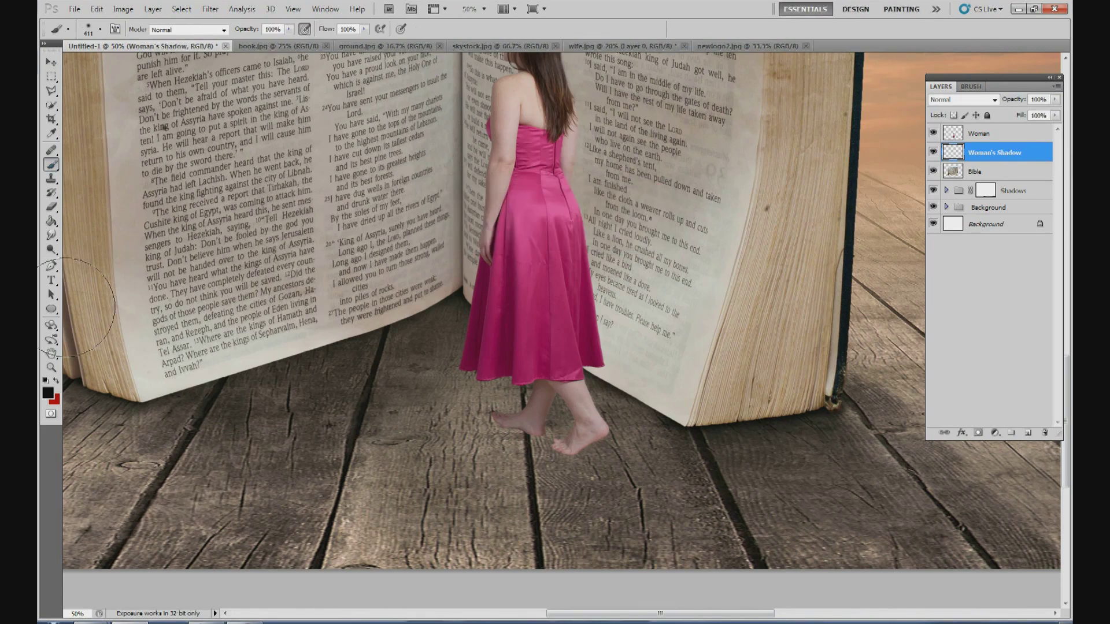
pyautogui.click(100, 30)
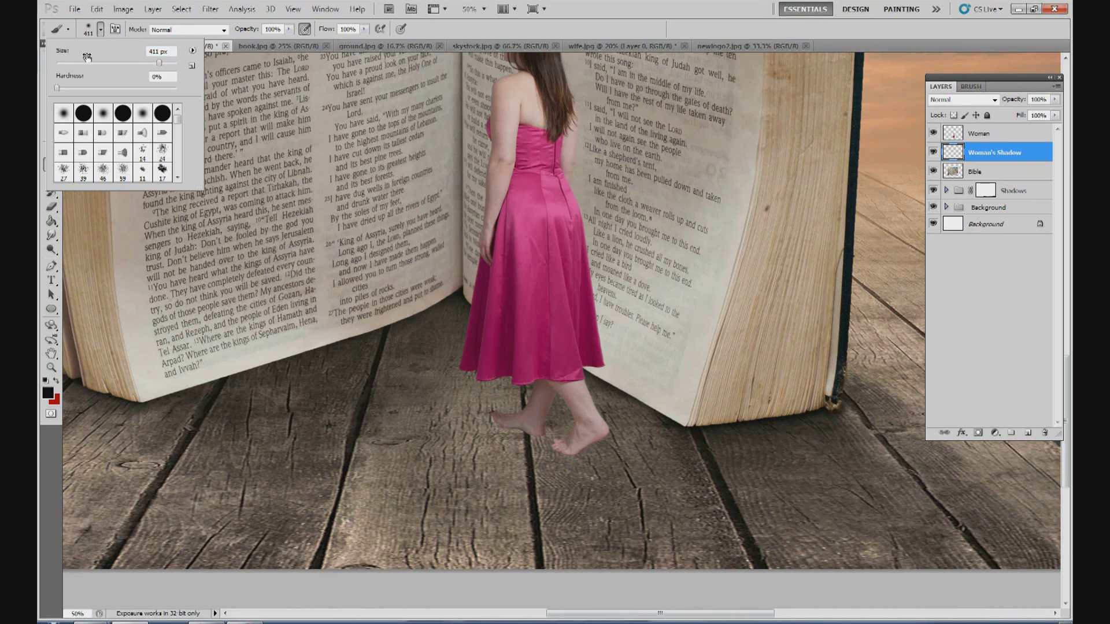
pyautogui.moveTo(84, 62); pyautogui.dragTo(73, 62)
pyautogui.click(289, 29)
pyautogui.moveTo(288, 43); pyautogui.dragTo(247, 43)
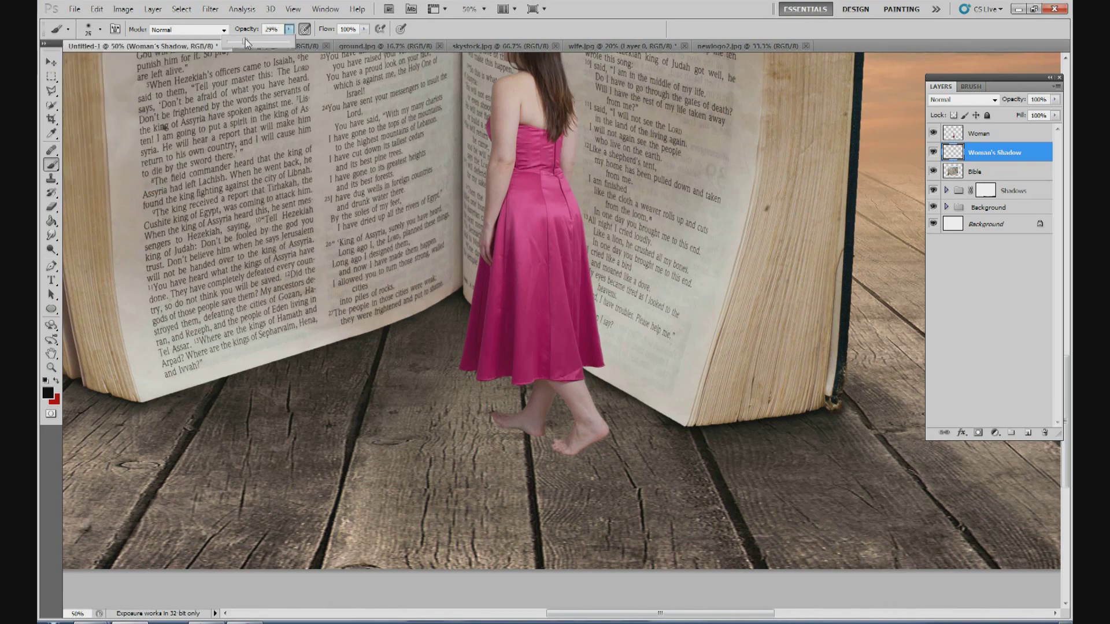
pyautogui.click(100, 29)
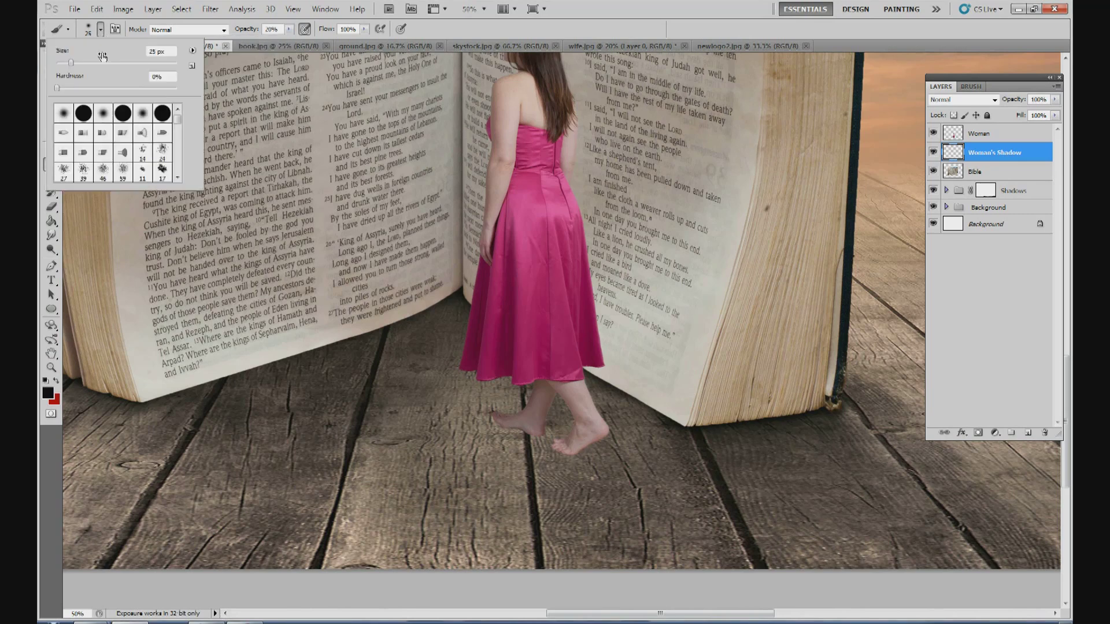
pyautogui.moveTo(74, 62); pyautogui.dragTo(73, 62)
pyautogui.click(523, 428)
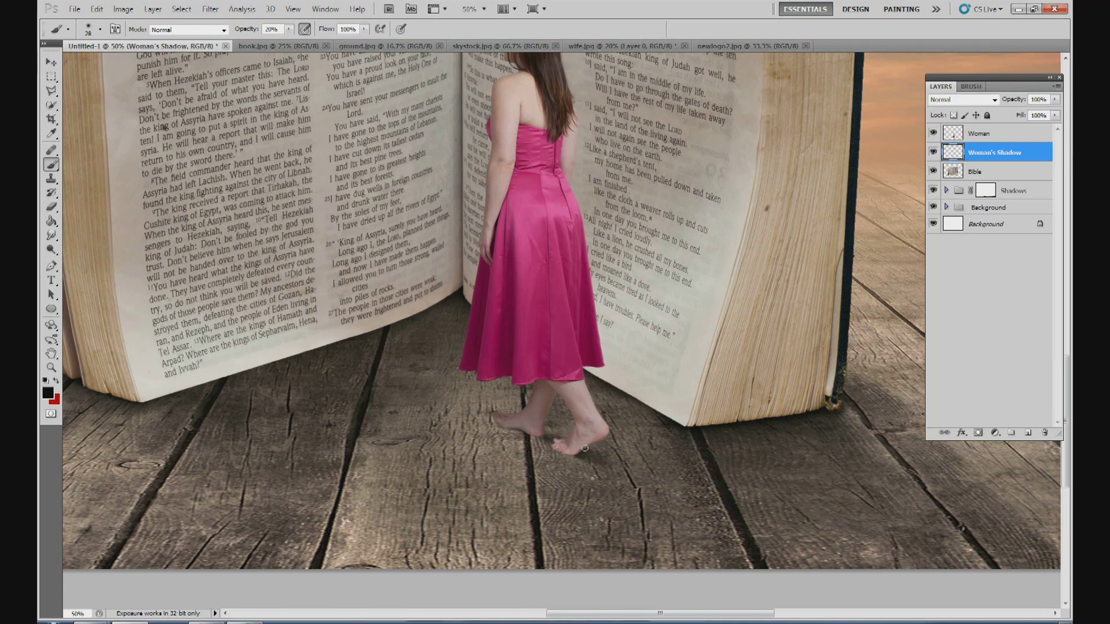
# Step: Paint the woman's cast shadow diagonally across the floor behind her feet with an 87 px soft brush
pyautogui.click(101, 29)
pyautogui.moveTo(87, 64); pyautogui.dragTo(108, 71)
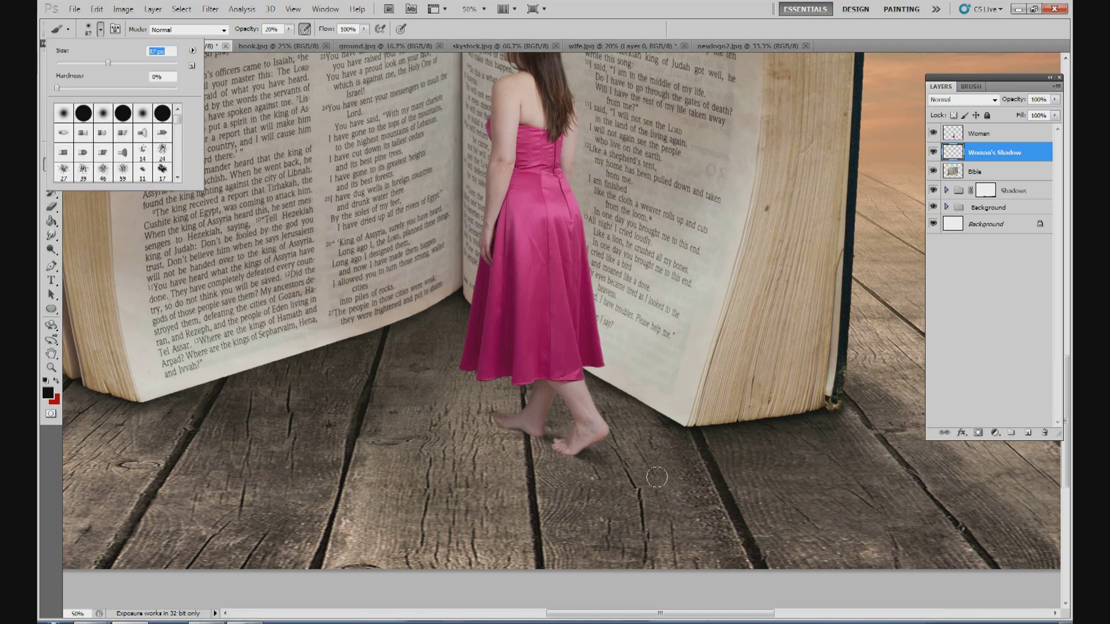
pyautogui.click(596, 458)
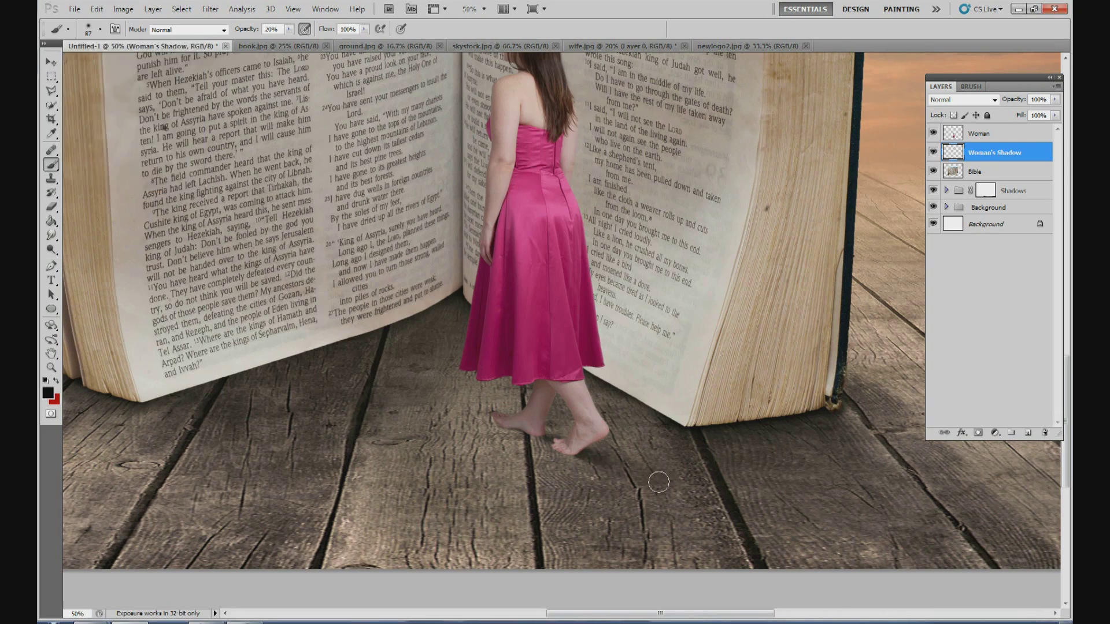
pyautogui.moveTo(1023, 552)
pyautogui.mouseDown()
pyautogui.moveTo(708, 511)
pyautogui.moveTo(556, 437)
pyautogui.moveTo(1032, 569)
pyautogui.moveTo(638, 495)
pyautogui.moveTo(622, 482)
pyautogui.moveTo(957, 602)
pyautogui.mouseUp()
pyautogui.moveTo(776, 530)
pyautogui.mouseDown()
pyautogui.moveTo(820, 527)
pyautogui.moveTo(751, 500)
pyautogui.moveTo(1009, 545)
pyautogui.moveTo(705, 507)
pyautogui.moveTo(593, 458)
pyautogui.moveTo(874, 566)
pyautogui.moveTo(716, 541)
pyautogui.moveTo(669, 517)
pyautogui.moveTo(852, 576)
pyautogui.moveTo(628, 488)
pyautogui.moveTo(862, 556)
pyautogui.moveTo(778, 541)
pyautogui.moveTo(863, 556)
pyautogui.moveTo(805, 516)
pyautogui.moveTo(746, 498)
pyautogui.moveTo(894, 513)
pyautogui.moveTo(919, 527)
pyautogui.moveTo(787, 540)
pyautogui.moveTo(682, 480)
pyautogui.moveTo(722, 501)
pyautogui.moveTo(518, 429)
pyautogui.moveTo(699, 496)
pyautogui.moveTo(639, 460)
pyautogui.mouseUp()
pyautogui.moveTo(736, 502)
pyautogui.mouseDown()
pyautogui.moveTo(589, 465)
pyautogui.moveTo(800, 580)
pyautogui.moveTo(729, 527)
pyautogui.moveTo(747, 521)
pyautogui.moveTo(778, 551)
pyautogui.moveTo(872, 574)
pyautogui.moveTo(695, 516)
pyautogui.moveTo(887, 545)
pyautogui.moveTo(515, 429)
pyautogui.moveTo(895, 531)
pyautogui.moveTo(665, 492)
pyautogui.moveTo(680, 512)
pyautogui.moveTo(657, 503)
pyautogui.moveTo(721, 523)
pyautogui.moveTo(724, 498)
pyautogui.moveTo(773, 512)
pyautogui.moveTo(497, 422)
pyautogui.moveTo(591, 467)
pyautogui.moveTo(563, 448)
pyautogui.moveTo(595, 463)
pyautogui.moveTo(623, 454)
pyautogui.moveTo(785, 515)
pyautogui.moveTo(726, 523)
pyautogui.moveTo(894, 557)
pyautogui.moveTo(1023, 549)
pyautogui.moveTo(587, 456)
pyautogui.moveTo(541, 431)
pyautogui.mouseUp()
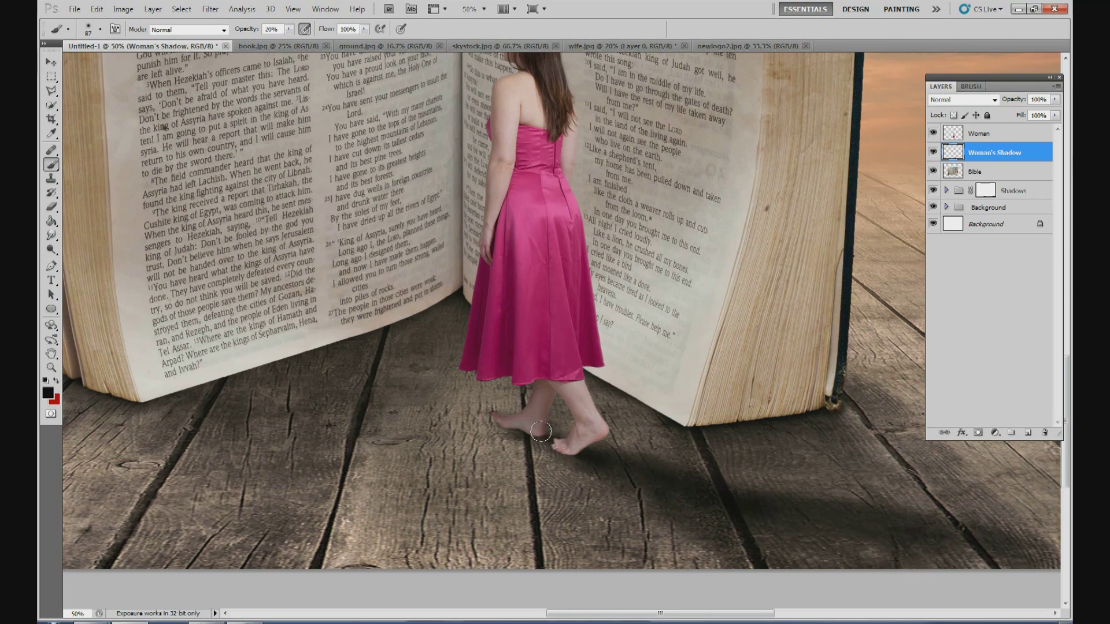
# Step: Add a layer mask to Woman's Shadow and fade the far end of the cast shadow with a 141 px brush
pyautogui.click(978, 433)
pyautogui.click(100, 29)
pyautogui.moveTo(111, 64); pyautogui.dragTo(128, 66)
pyautogui.click(962, 514)
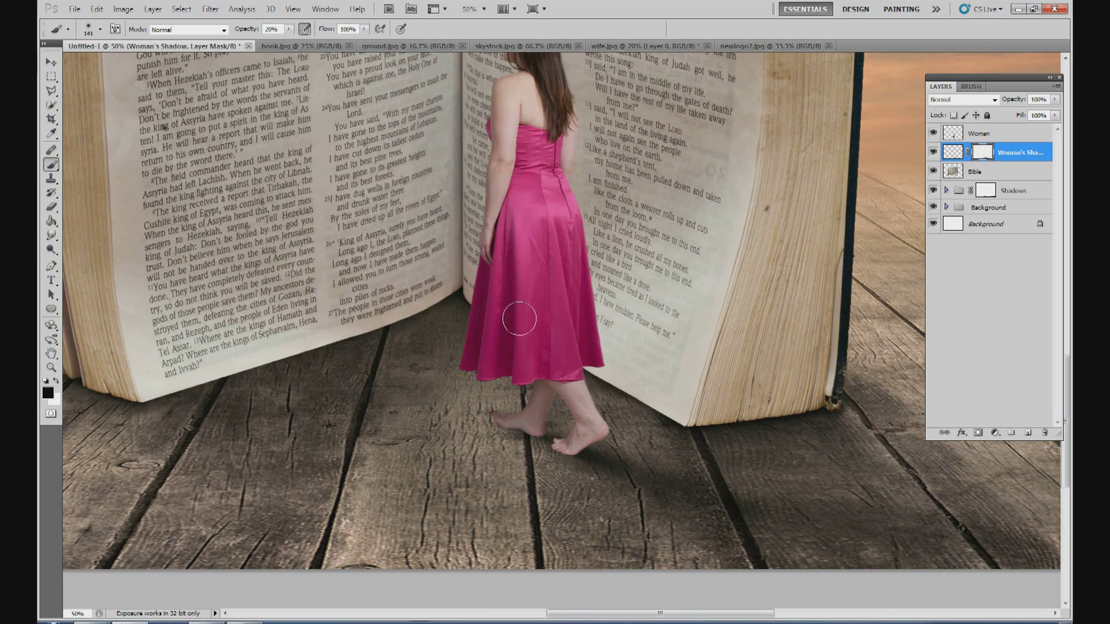
pyautogui.click(467, 9)
pyautogui.write('20')
pyautogui.press('Return')
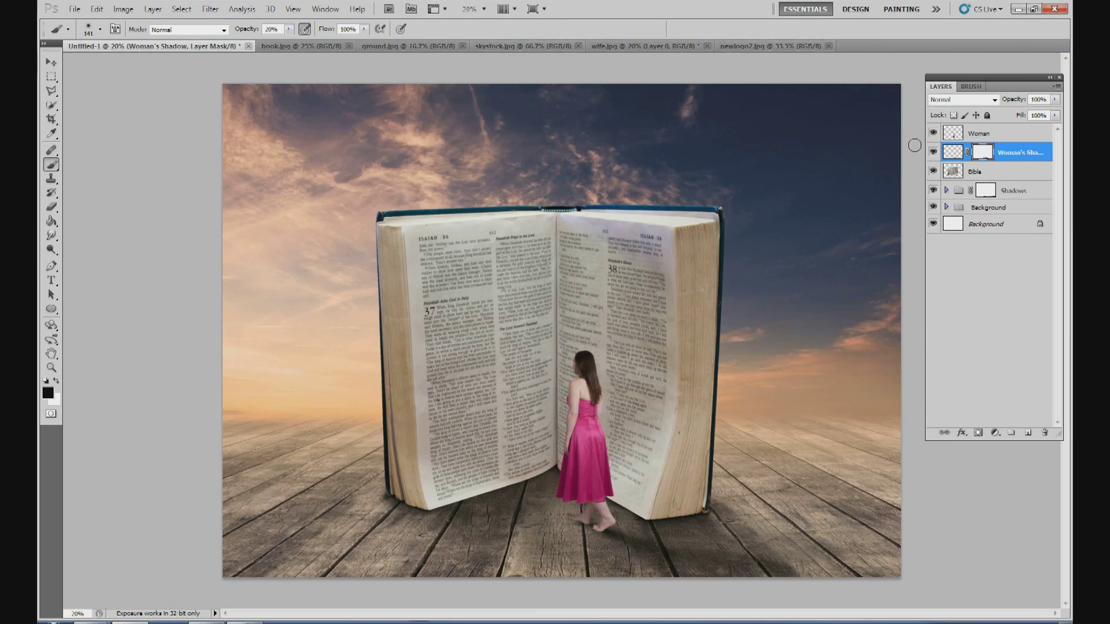
# Step: Create a new layer directly above Woman's Shadow for extra shading at the woman's feet
pyautogui.click(953, 153)
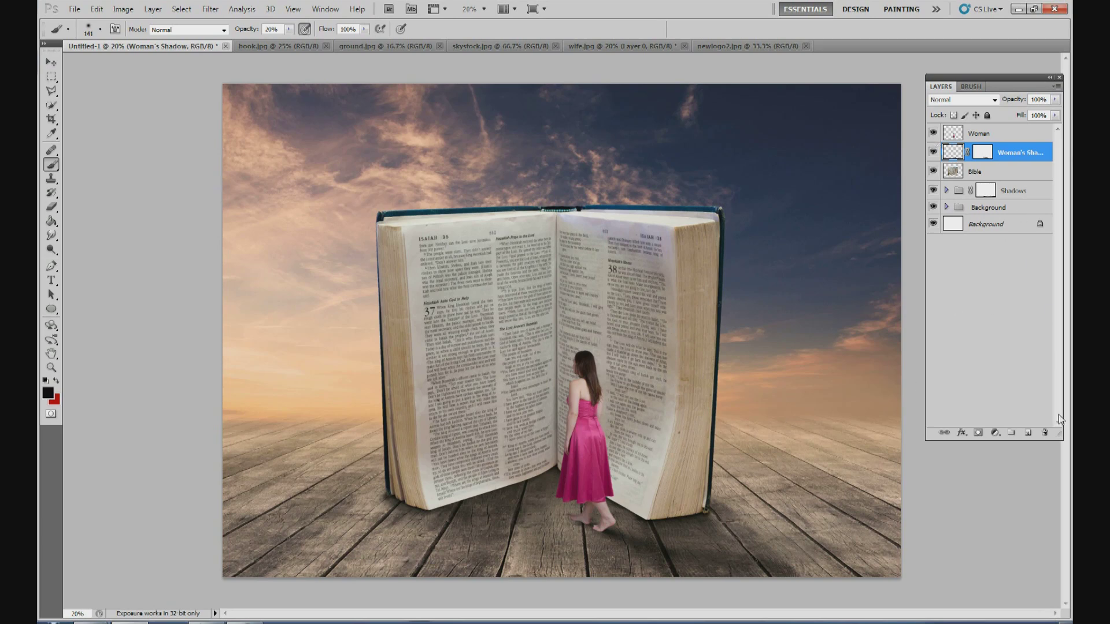
pyautogui.click(1028, 433)
pyautogui.click(478, 13)
pyautogui.click(469, 37)
pyautogui.scroll(-3, 1059, 384)
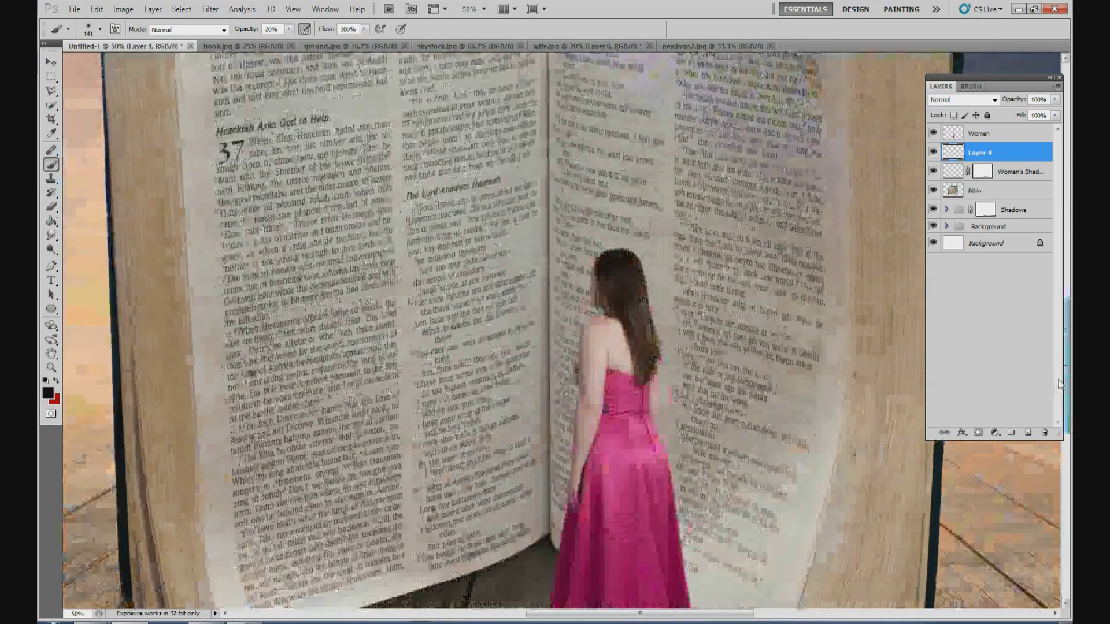
pyautogui.scroll(-3, 1059, 385)
pyautogui.click(483, 9)
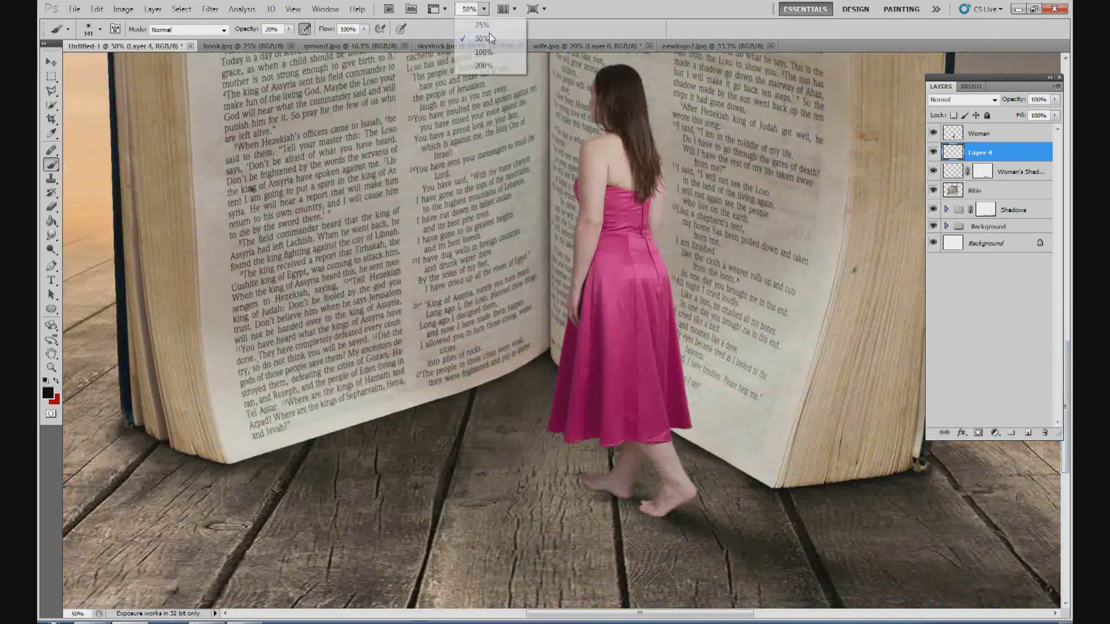
pyautogui.click(484, 52)
pyautogui.scroll(-2, 1068, 439)
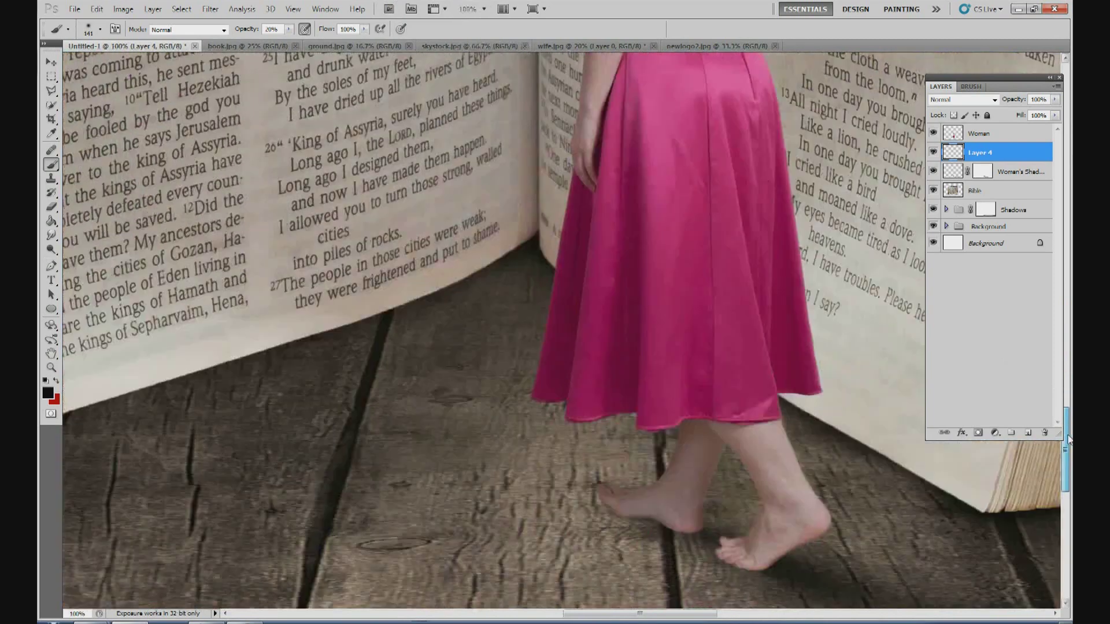
pyautogui.scroll(-2, 1068, 439)
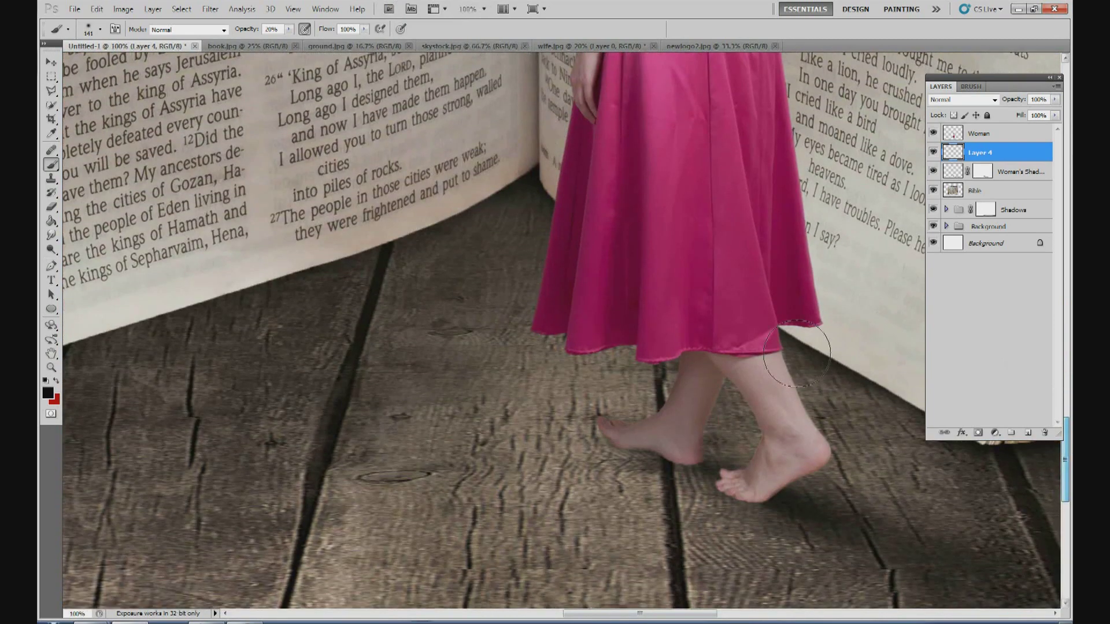
# Step: Paint darker contact shadows along the soles of both feet with a 26 px soft black brush
pyautogui.click(99, 29)
pyautogui.moveTo(98, 63); pyautogui.dragTo(71, 63)
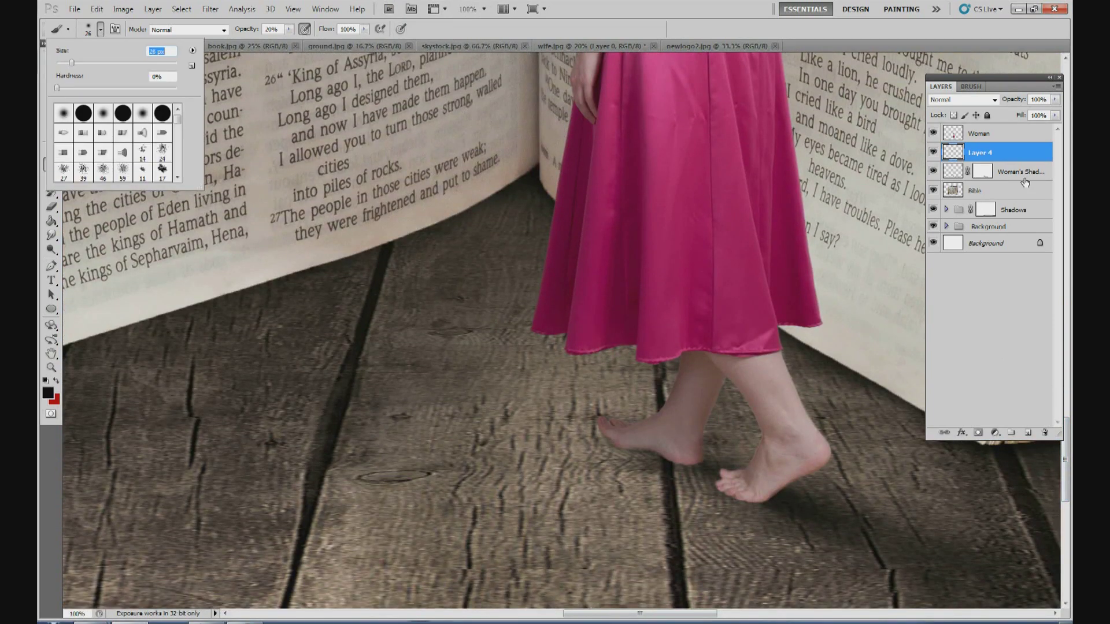
pyautogui.click(644, 443)
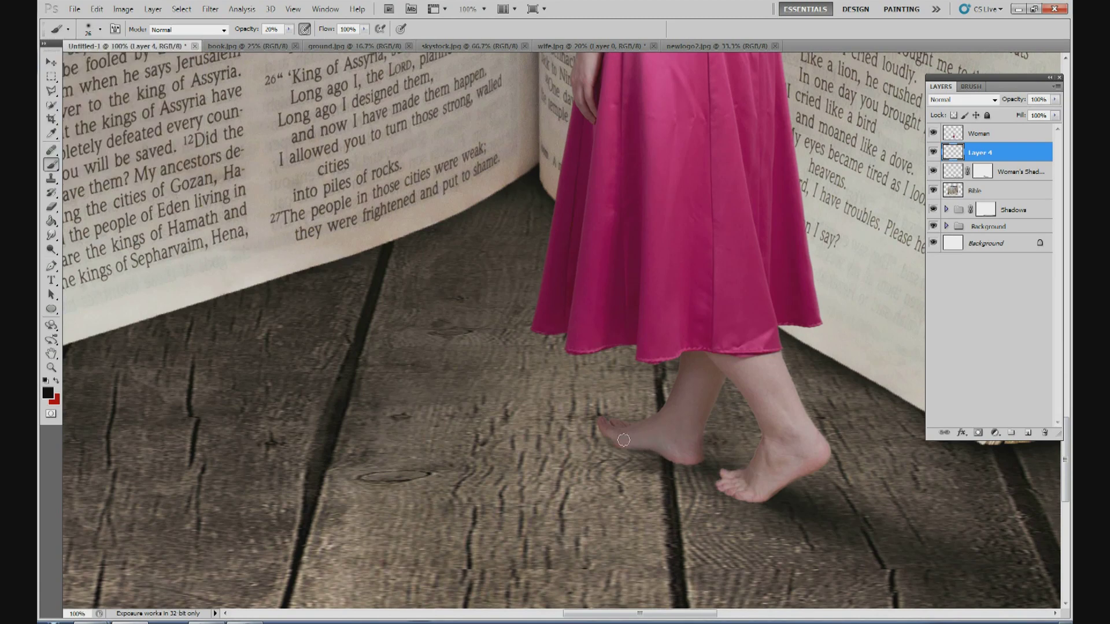
pyautogui.click(623, 440)
pyautogui.moveTo(660, 447); pyautogui.dragTo(629, 445)
pyautogui.click(634, 448)
pyautogui.moveTo(695, 467); pyautogui.dragTo(633, 441)
pyautogui.moveTo(773, 499); pyautogui.dragTo(757, 498)
# Step: Add a layer mask to the foot-shading layer and soften the shadow at the toes of the rear foot
pyautogui.click(978, 432)
pyautogui.moveTo(604, 439); pyautogui.dragTo(601, 442)
pyautogui.moveTo(687, 613); pyautogui.dragTo(760, 613)
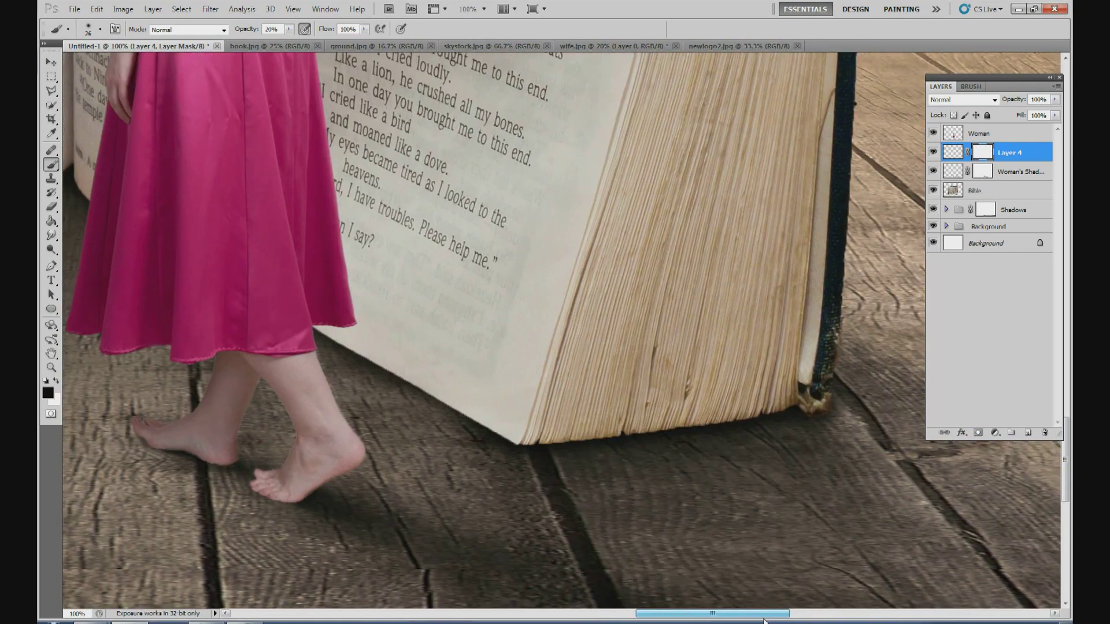
pyautogui.click(484, 10)
pyautogui.click(475, 10)
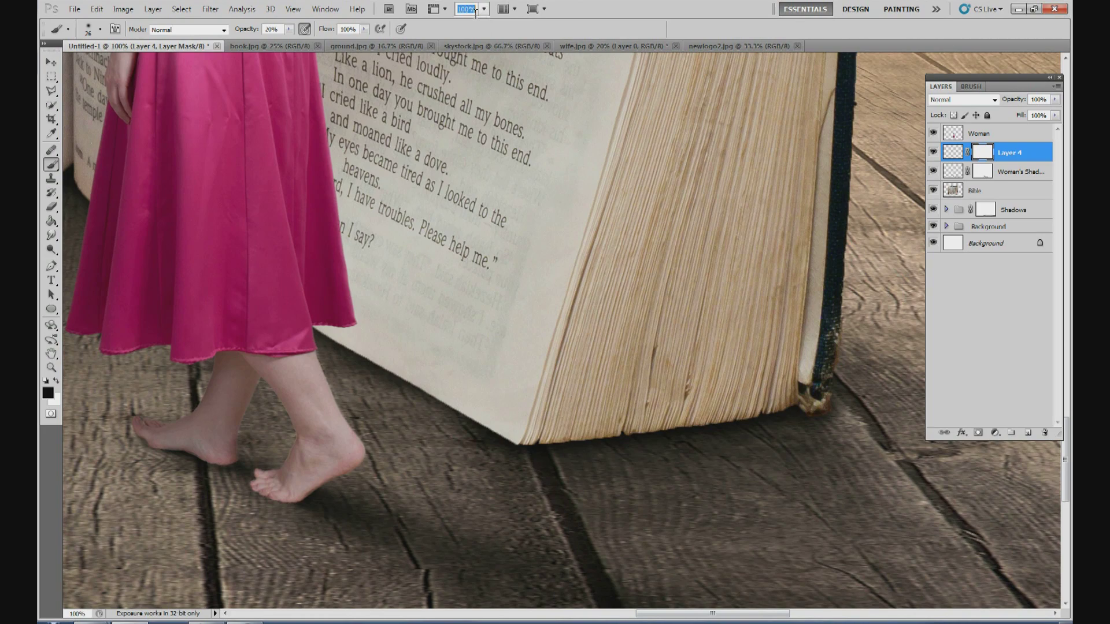
pyautogui.write('20')
pyautogui.press('Return')
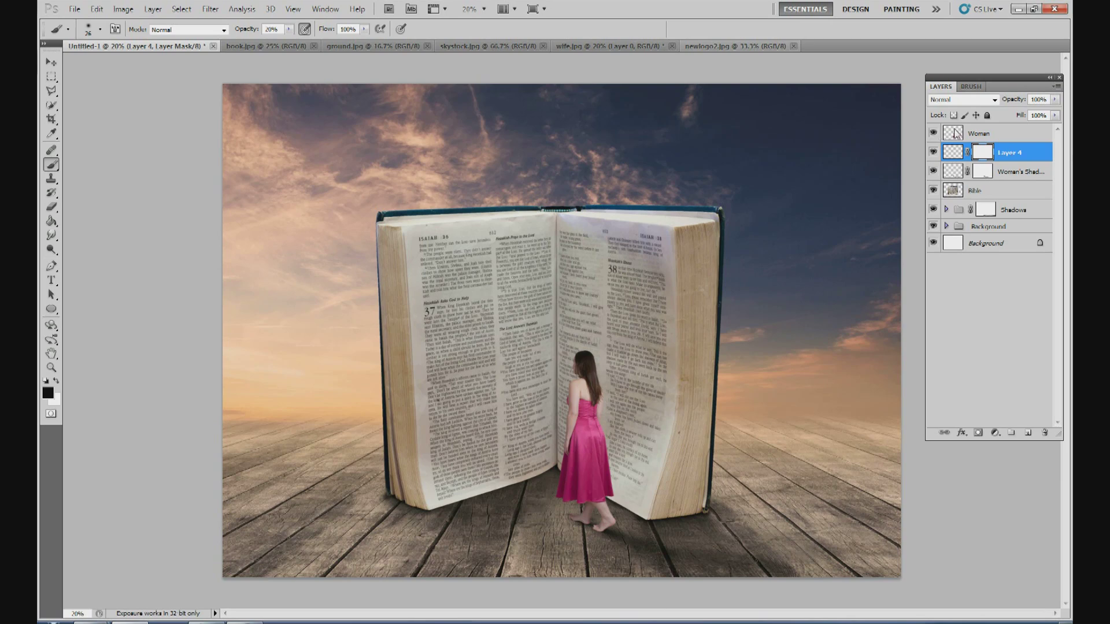
# Step: Create a layer group above the Woman layer and name it Woman
pyautogui.click(987, 136)
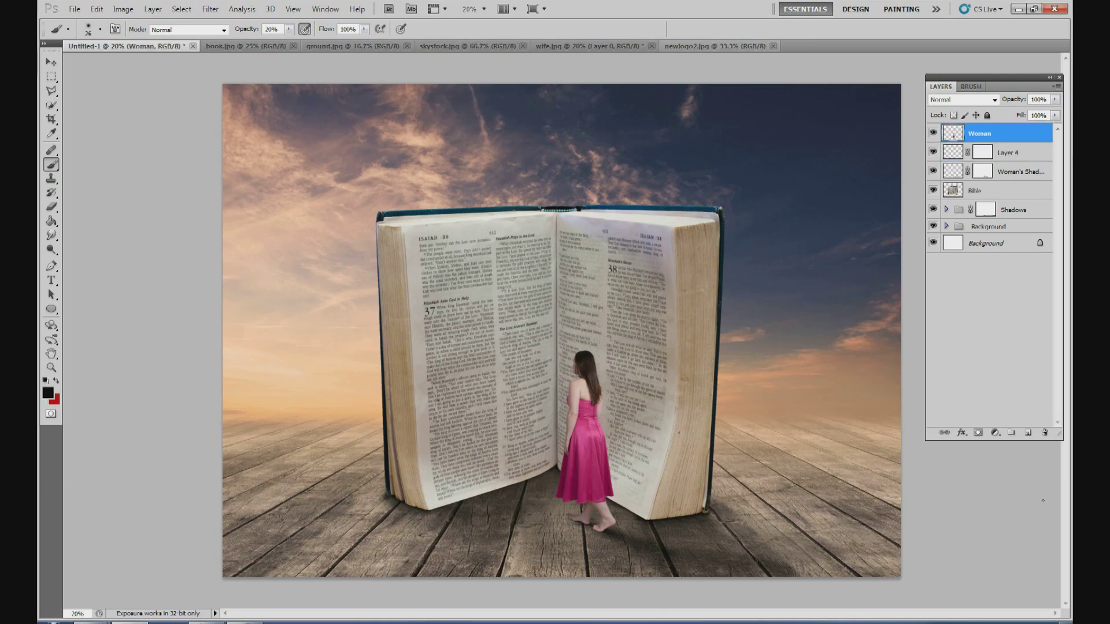
pyautogui.click(1010, 432)
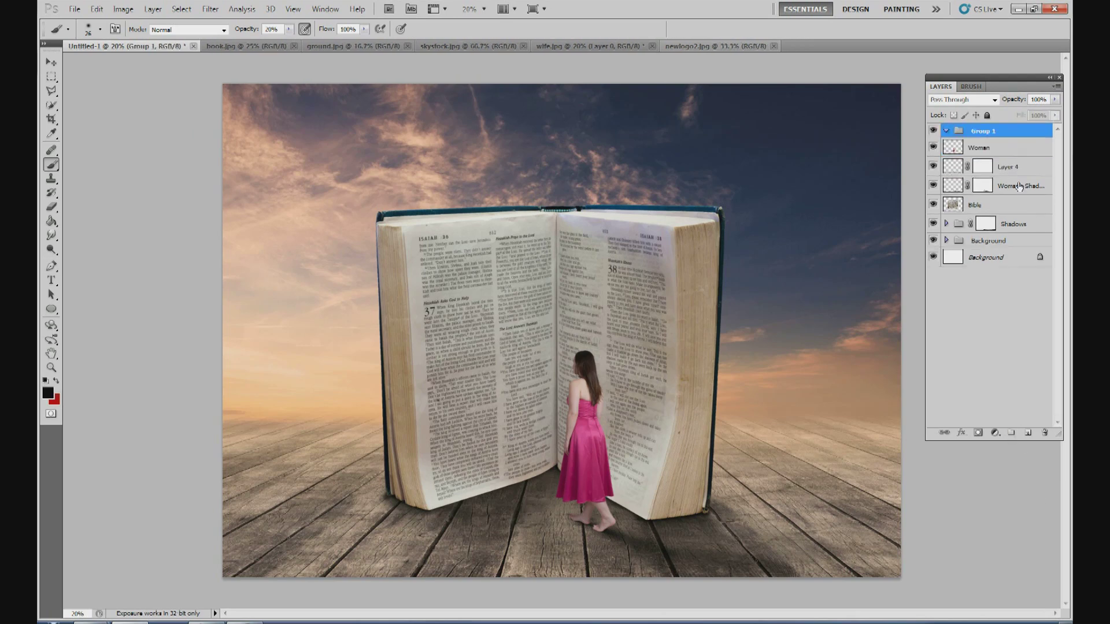
pyautogui.rightClick(978, 139)
pyautogui.click(986, 141)
pyautogui.write('H')
pyautogui.press('BackSpace')
pyautogui.write('F')
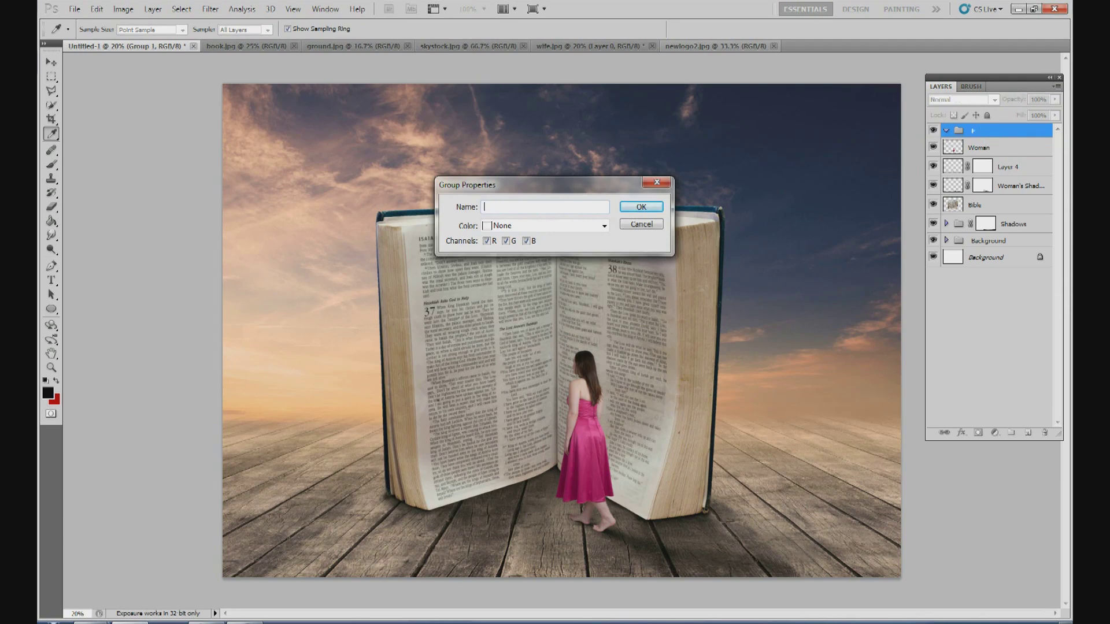
pyautogui.write('olman')
pyautogui.click(641, 207)
pyautogui.press('b')
# Step: Move the Woman, foot-shading and Woman's Shadow layers into the Woman group and collapse it
pyautogui.click(1008, 150)
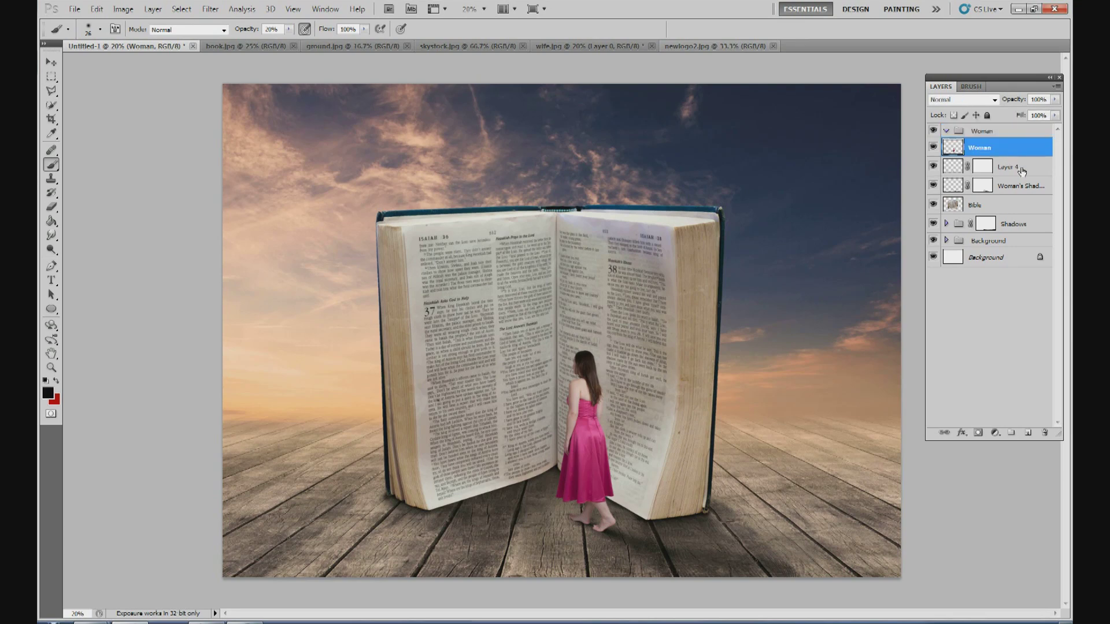
pyautogui.keyDown('shift'); pyautogui.click(1021, 168); pyautogui.keyUp('shift')
pyautogui.keyDown('shift'); pyautogui.click(1017, 186); pyautogui.keyUp('shift')
pyautogui.moveTo(1017, 185); pyautogui.dragTo(950, 134)
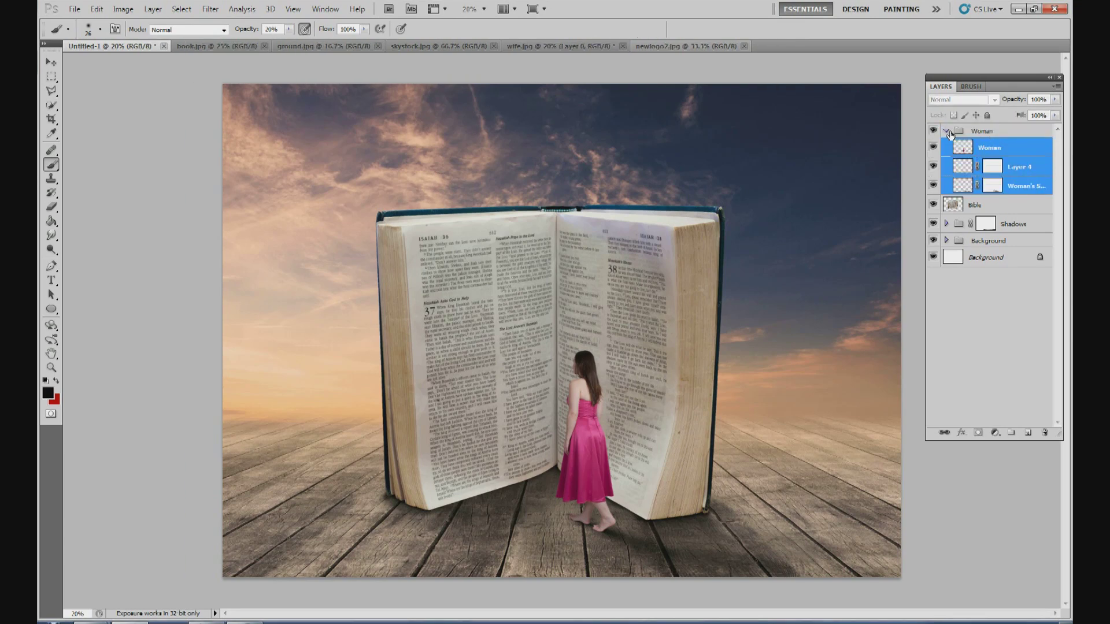
pyautogui.click(948, 132)
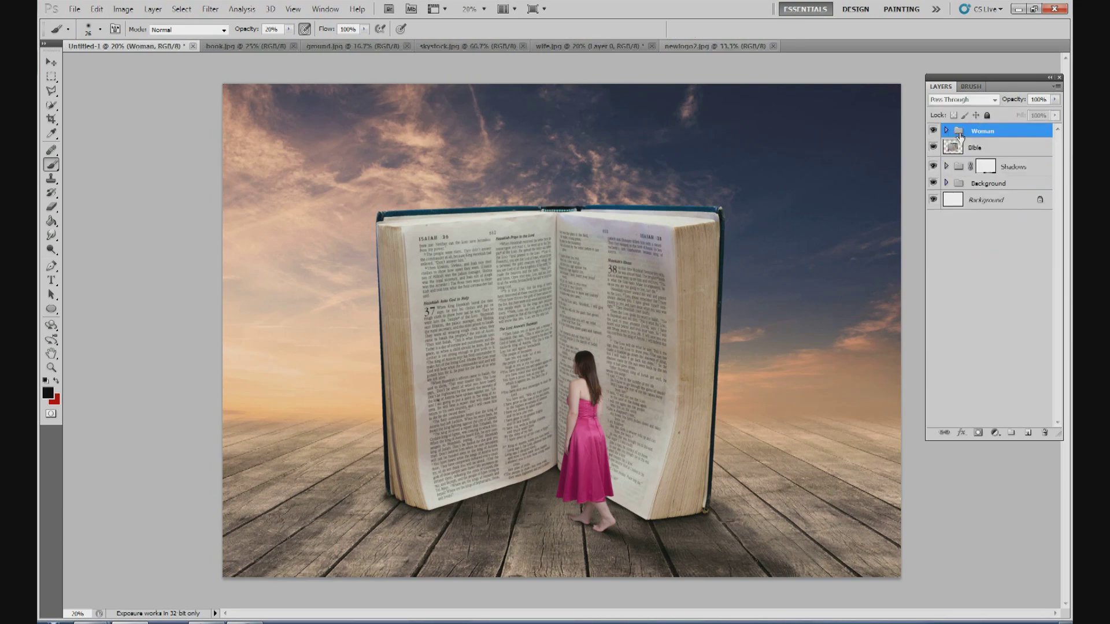
# Step: Create a new layer above the Woman group and set the foreground color to off-white
pyautogui.click(1028, 433)
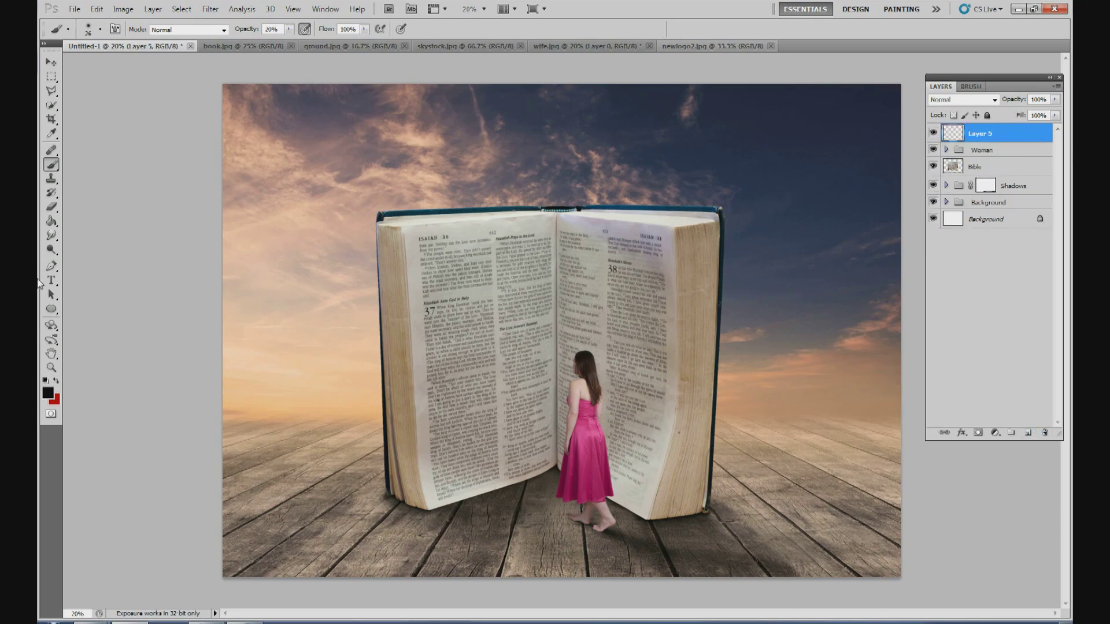
pyautogui.click(51, 119)
pyautogui.click(52, 91)
pyautogui.click(98, 102)
pyautogui.click(48, 393)
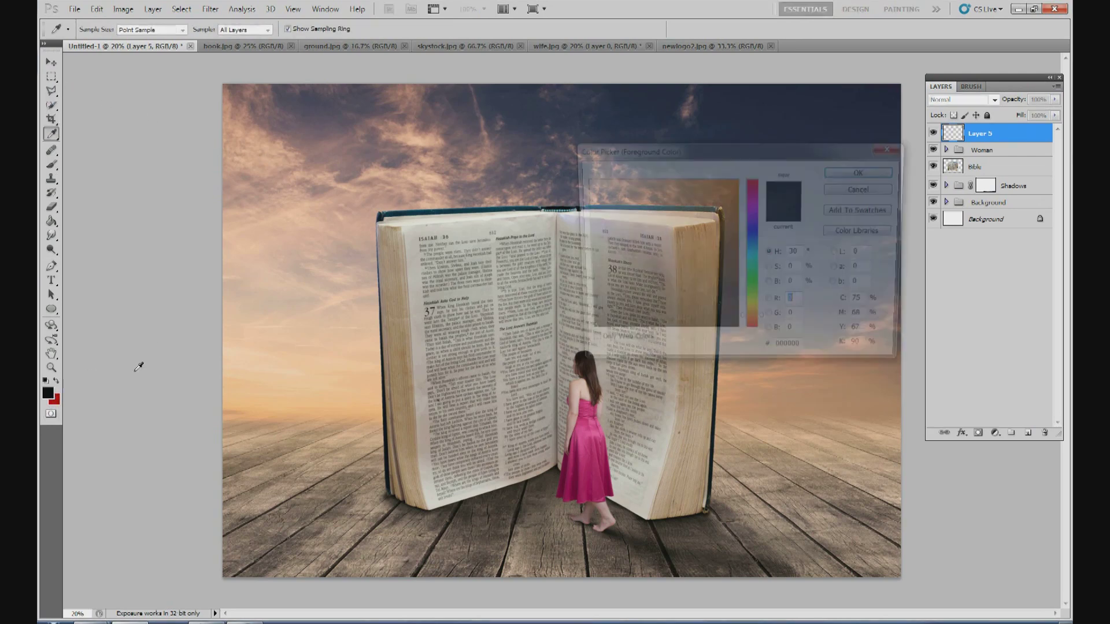
pyautogui.click(582, 180)
pyautogui.click(845, 172)
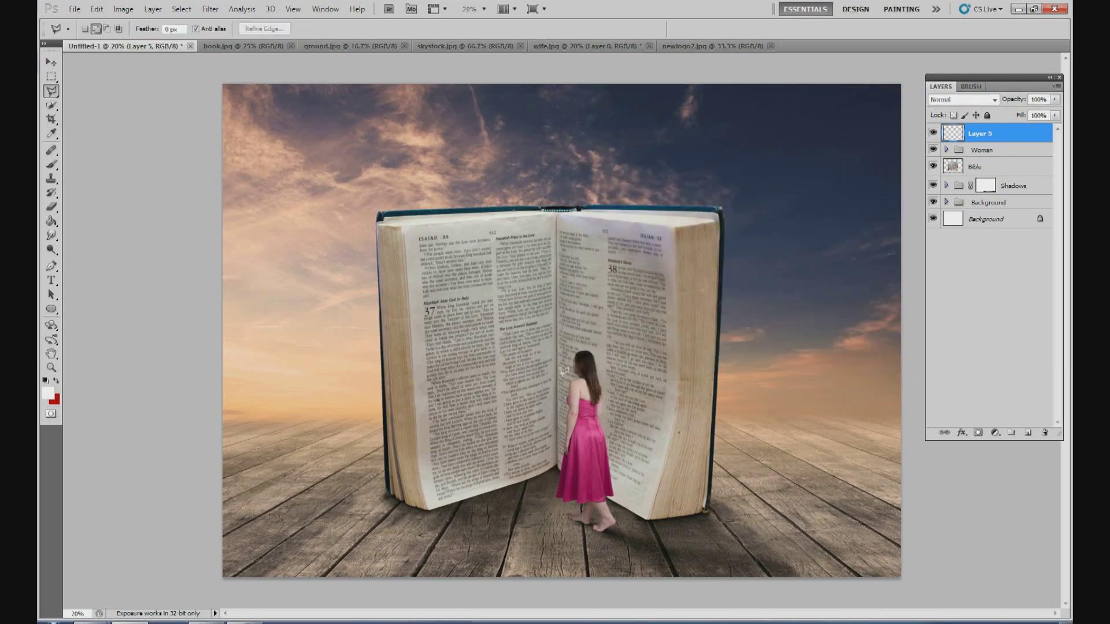
# Step: Outline a tall door-shaped area on the book's left page with the Polygonal Lasso, fill it with off-white, and deselect
pyautogui.click(475, 495)
pyautogui.click(533, 310)
pyautogui.click(537, 479)
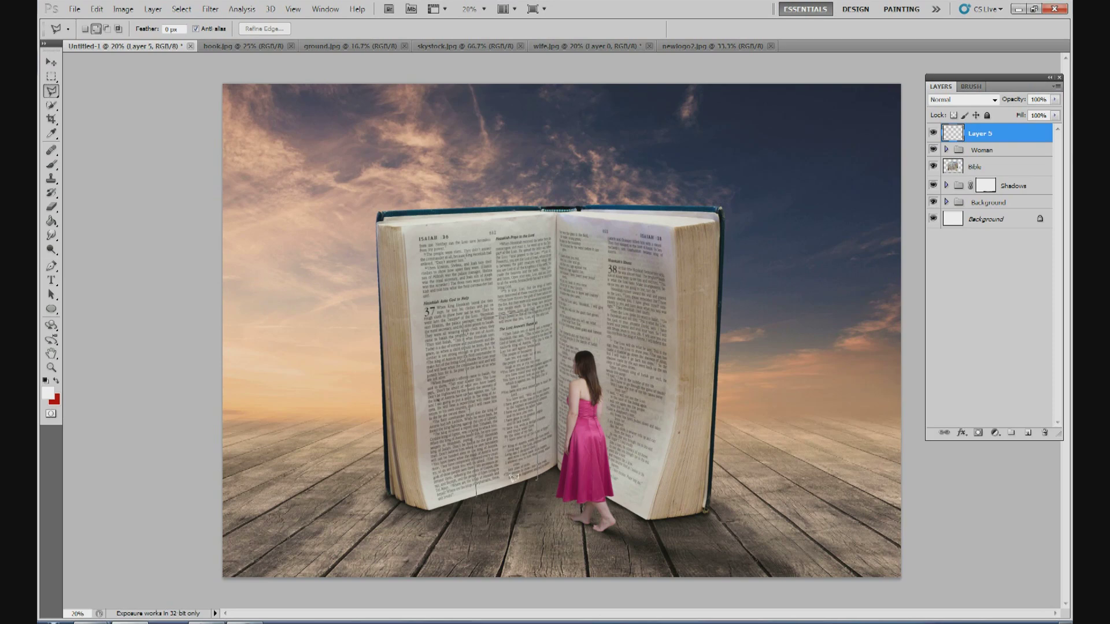
pyautogui.doubleClick(477, 494)
pyautogui.press('g')
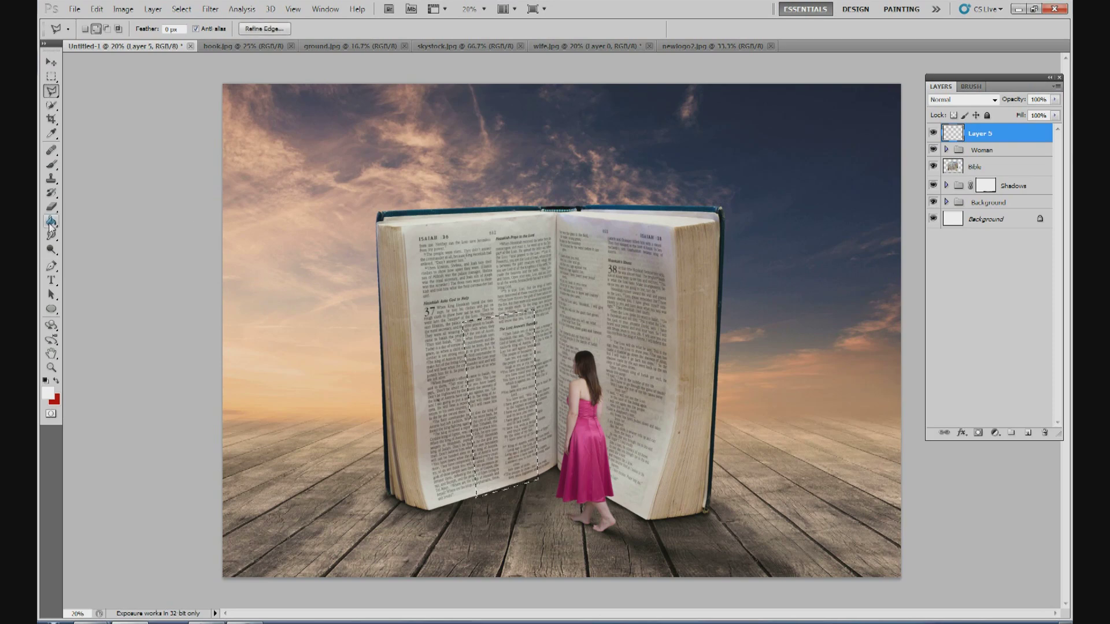
pyautogui.click(480, 347)
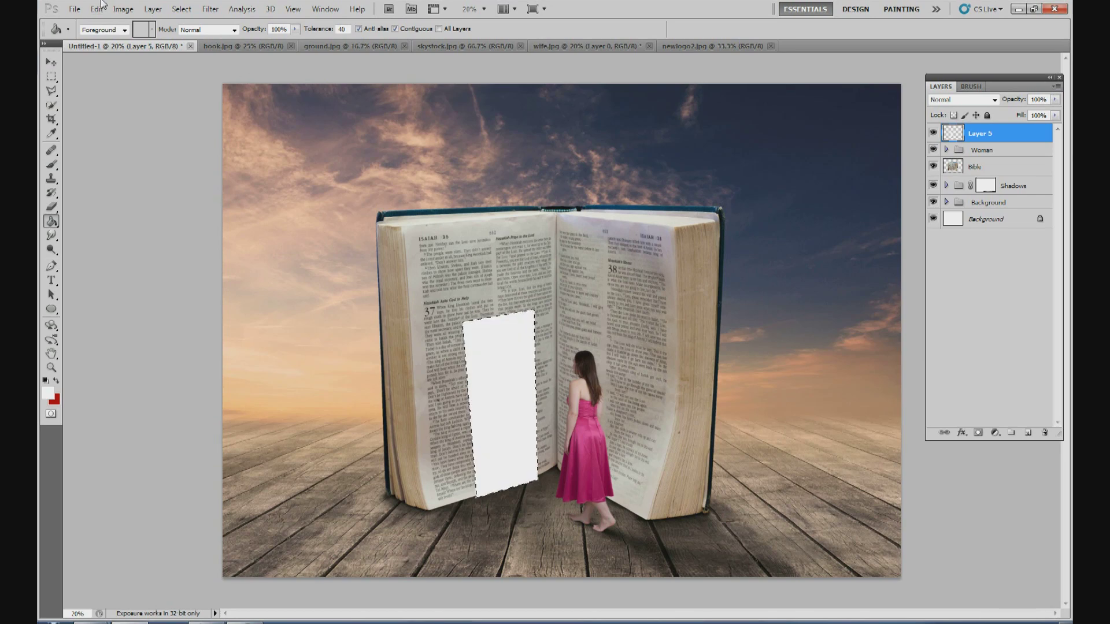
pyautogui.click(186, 10)
pyautogui.click(203, 35)
# Step: Distort the white door shape with Free Transform, adjusting its corners and upper edge to match the left page's perspective, and apply it
pyautogui.click(52, 62)
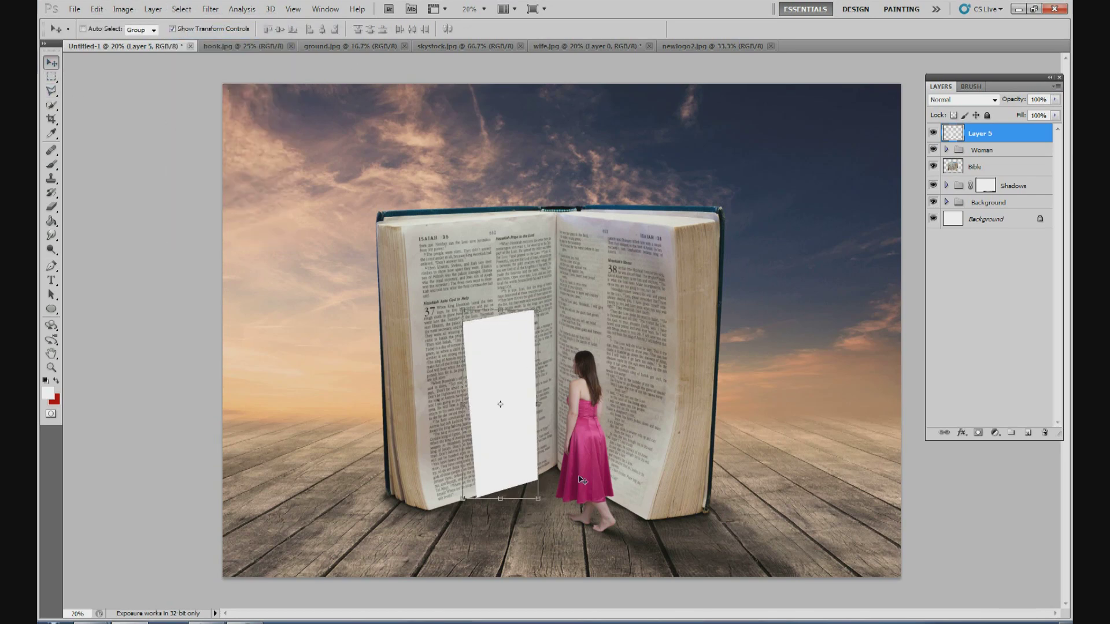
pyautogui.click(538, 502)
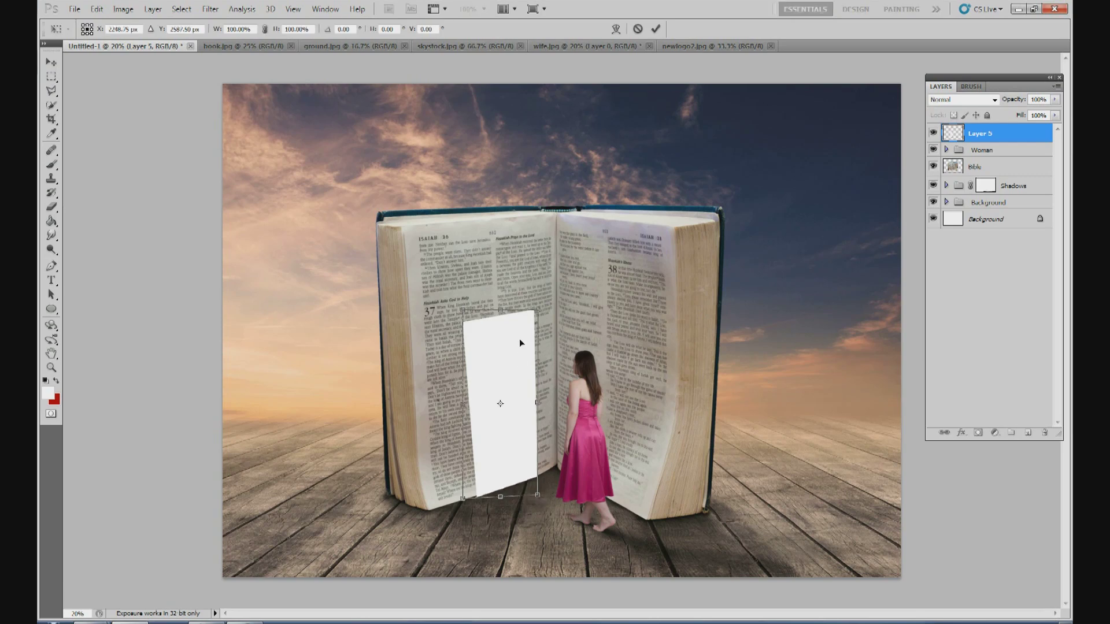
pyautogui.moveTo(537, 315)
pyautogui.mouseDown()
pyautogui.moveTo(511, 310)
pyautogui.moveTo(536, 310)
pyautogui.mouseUp()
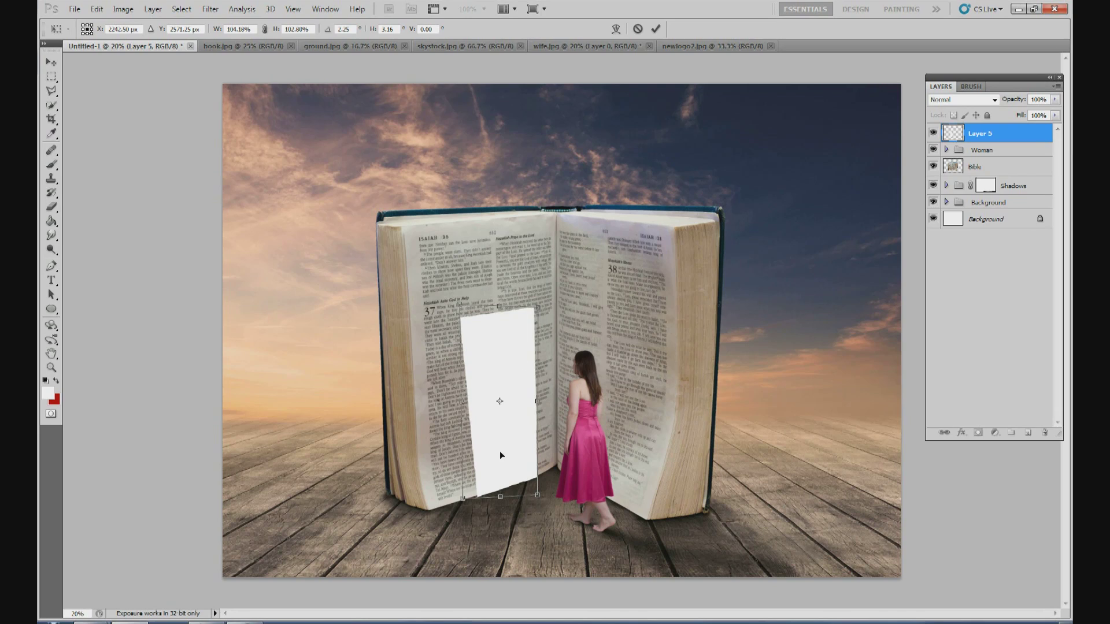
pyautogui.moveTo(463, 501); pyautogui.dragTo(461, 504)
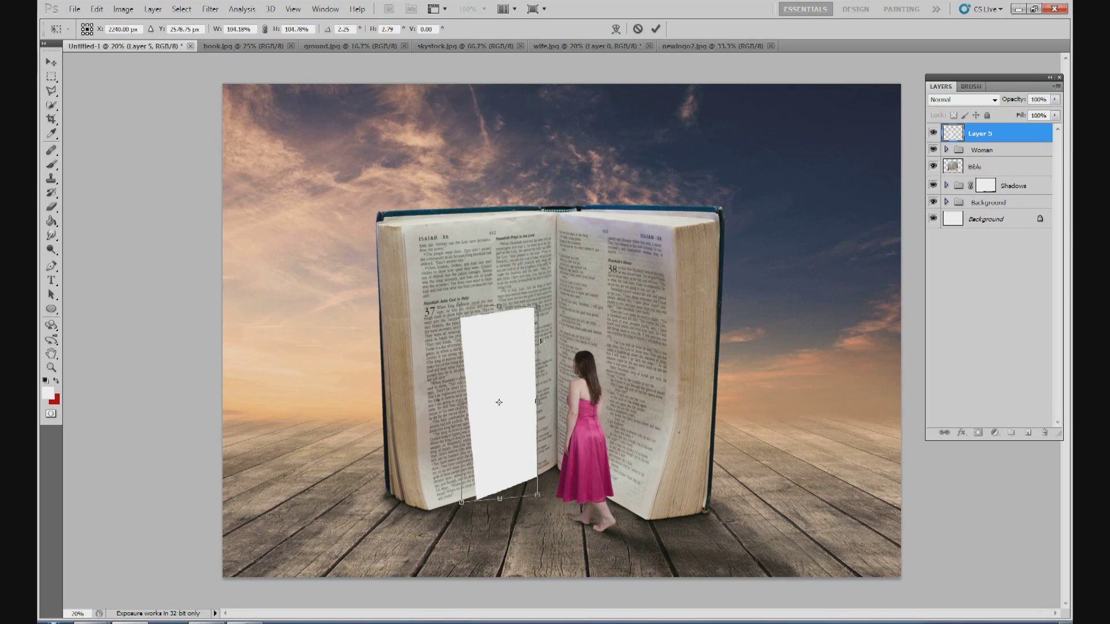
pyautogui.moveTo(538, 313); pyautogui.dragTo(536, 312)
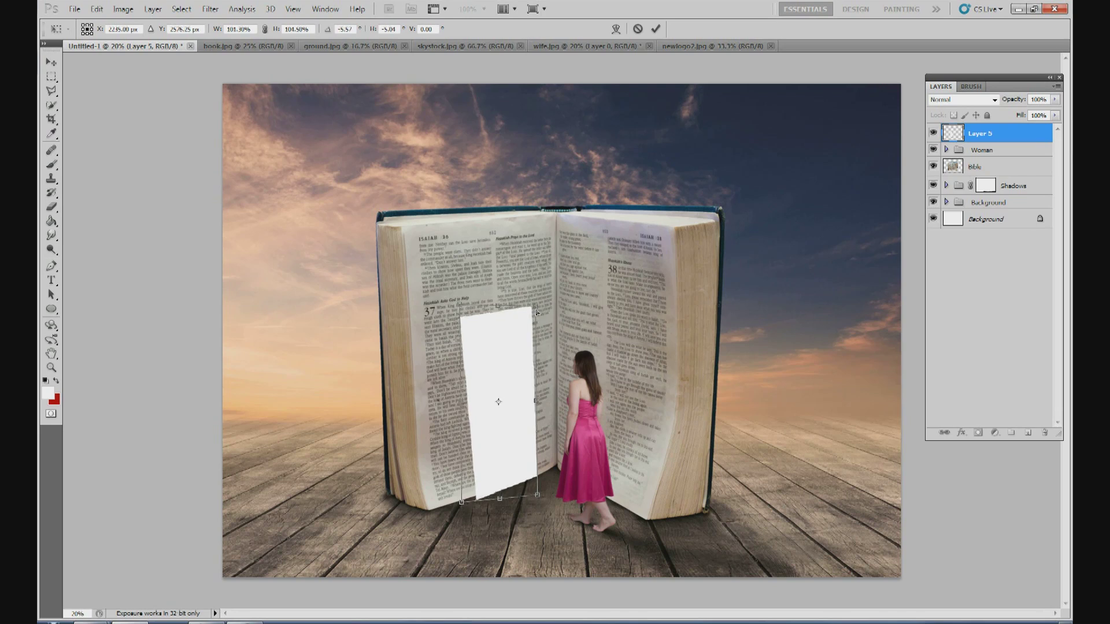
pyautogui.moveTo(542, 501); pyautogui.dragTo(542, 498)
pyautogui.moveTo(457, 308); pyautogui.dragTo(459, 309)
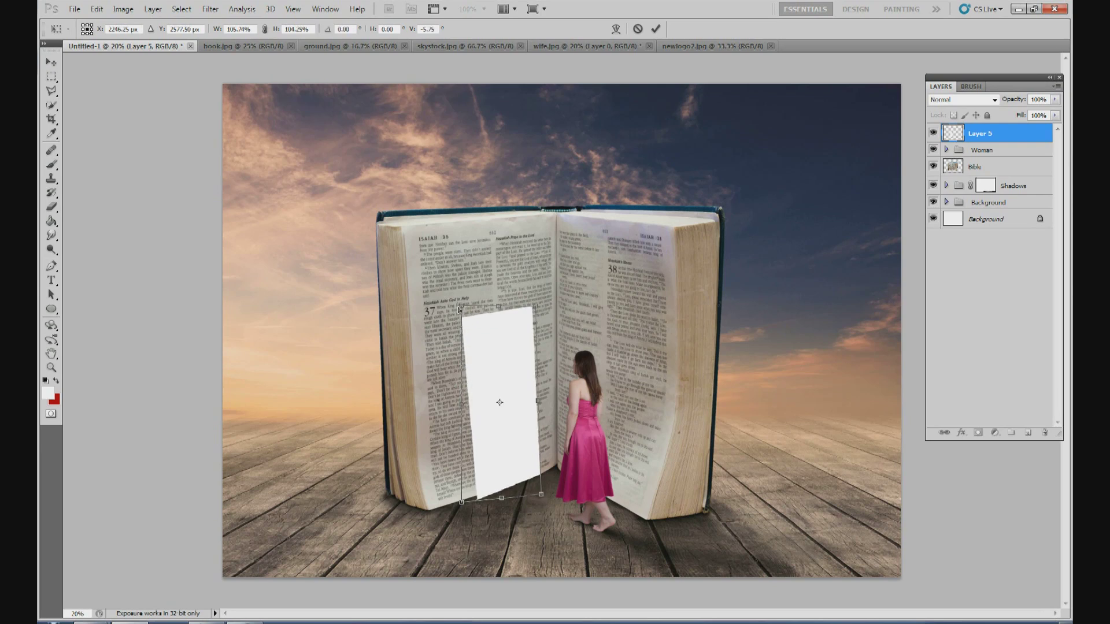
pyautogui.moveTo(535, 306)
pyautogui.mouseDown()
pyautogui.moveTo(545, 293)
pyautogui.moveTo(526, 308)
pyautogui.moveTo(530, 294)
pyautogui.mouseUp()
pyautogui.moveTo(544, 494); pyautogui.dragTo(546, 498)
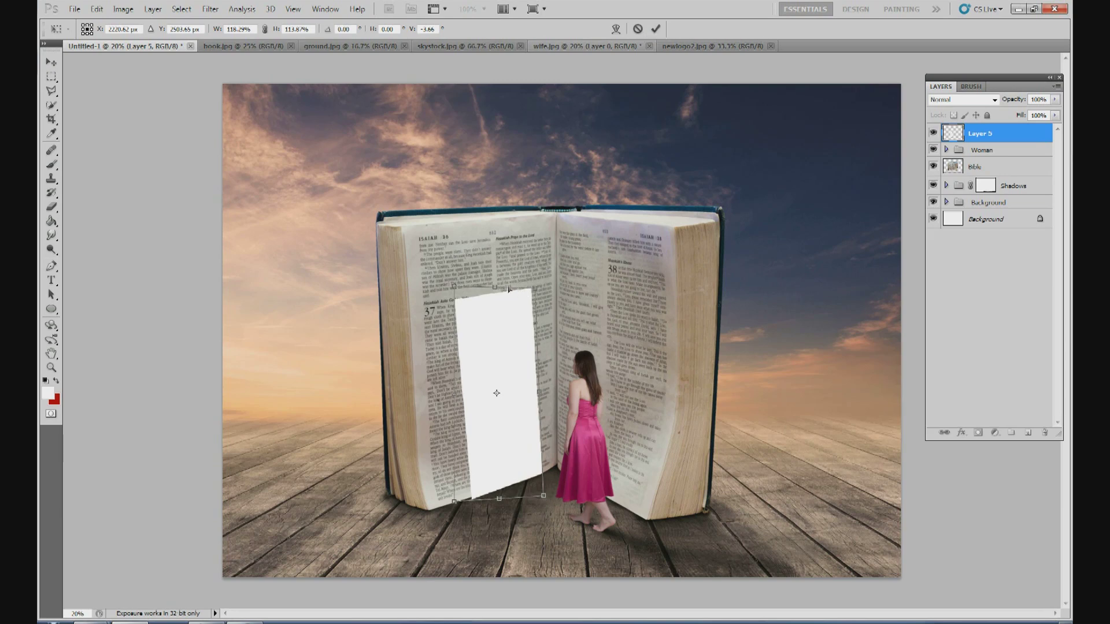
pyautogui.moveTo(495, 287); pyautogui.dragTo(501, 290)
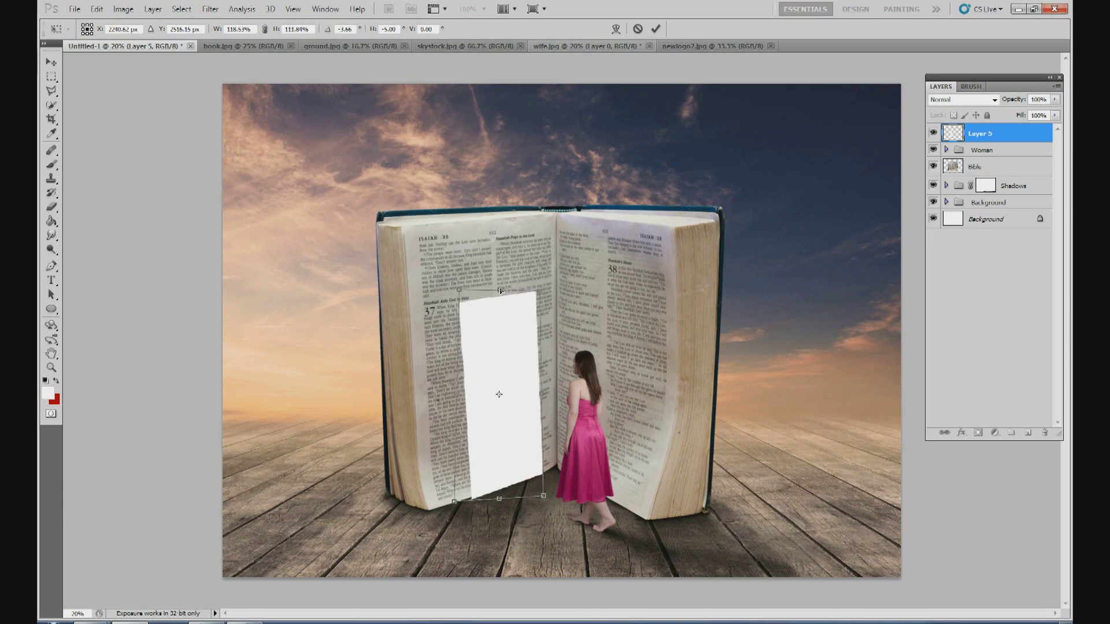
pyautogui.click(655, 29)
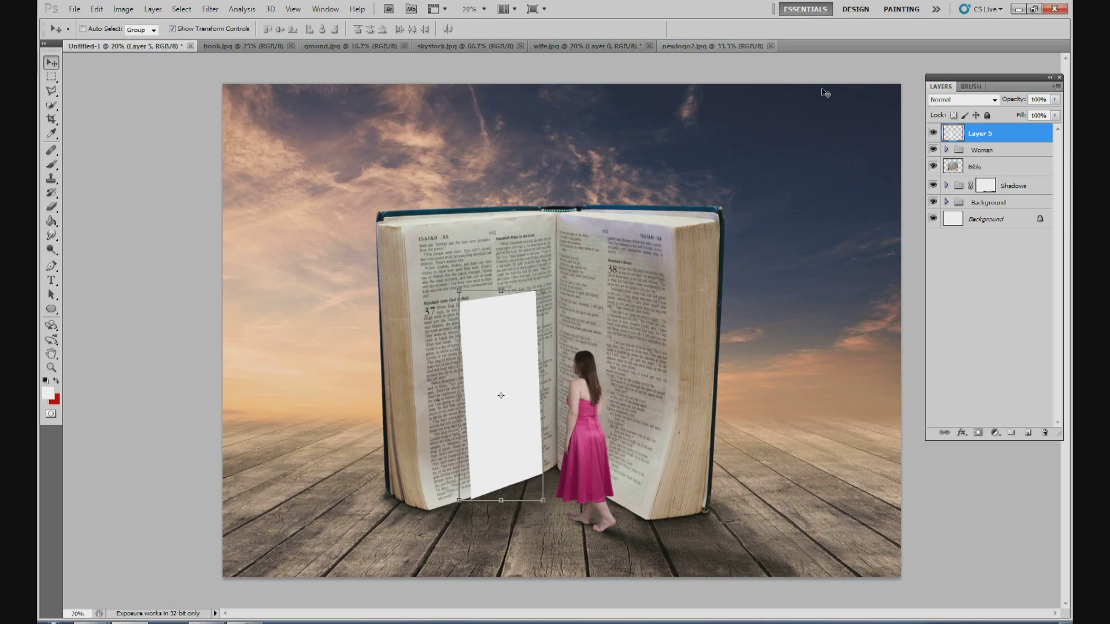
# Step: Lower the door shape's upper edge to scale its height to about 97.9% and apply the transform
pyautogui.hotkey('ctrl', 't')
pyautogui.moveTo(500, 291); pyautogui.dragTo(502, 295)
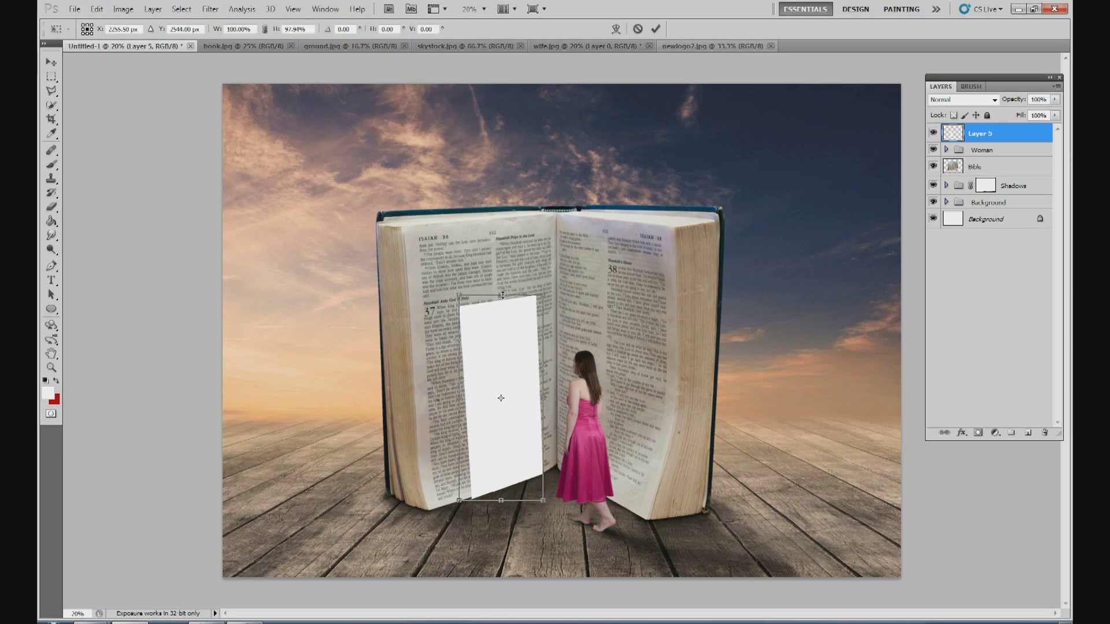
pyautogui.click(655, 28)
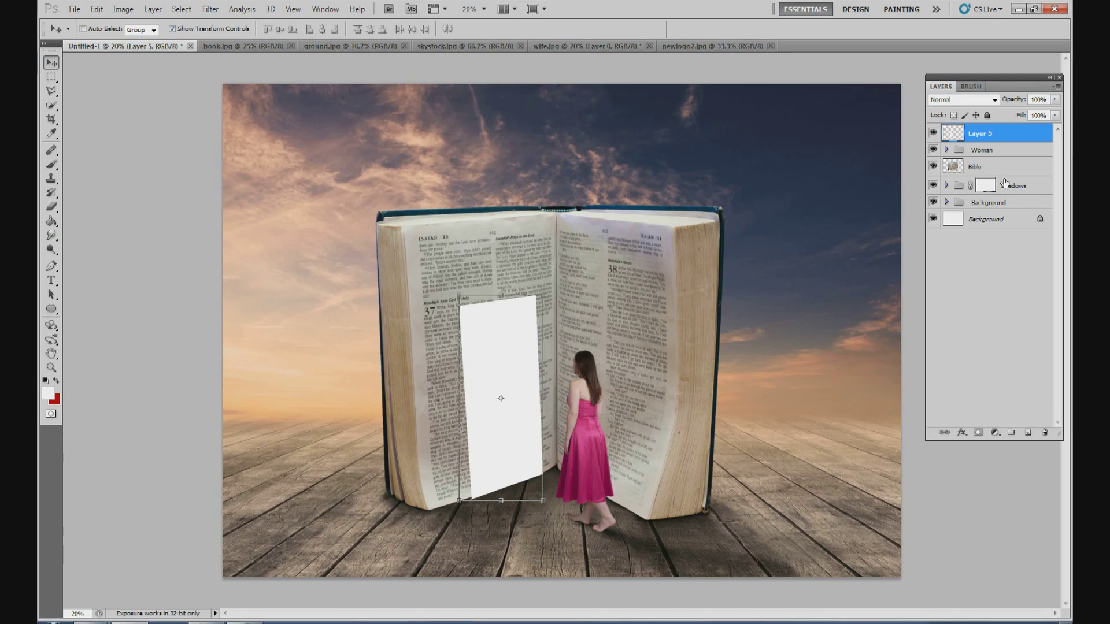
# Step: Add a layer mask to the Bible layer and load the white door shape's outline as a selection
pyautogui.click(963, 167)
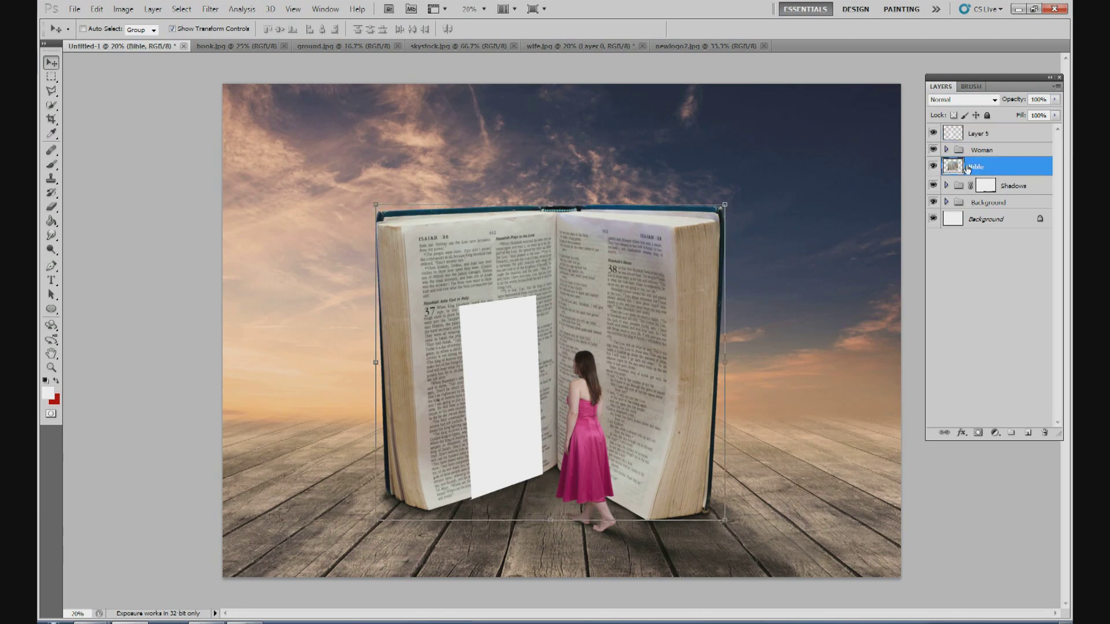
pyautogui.click(979, 434)
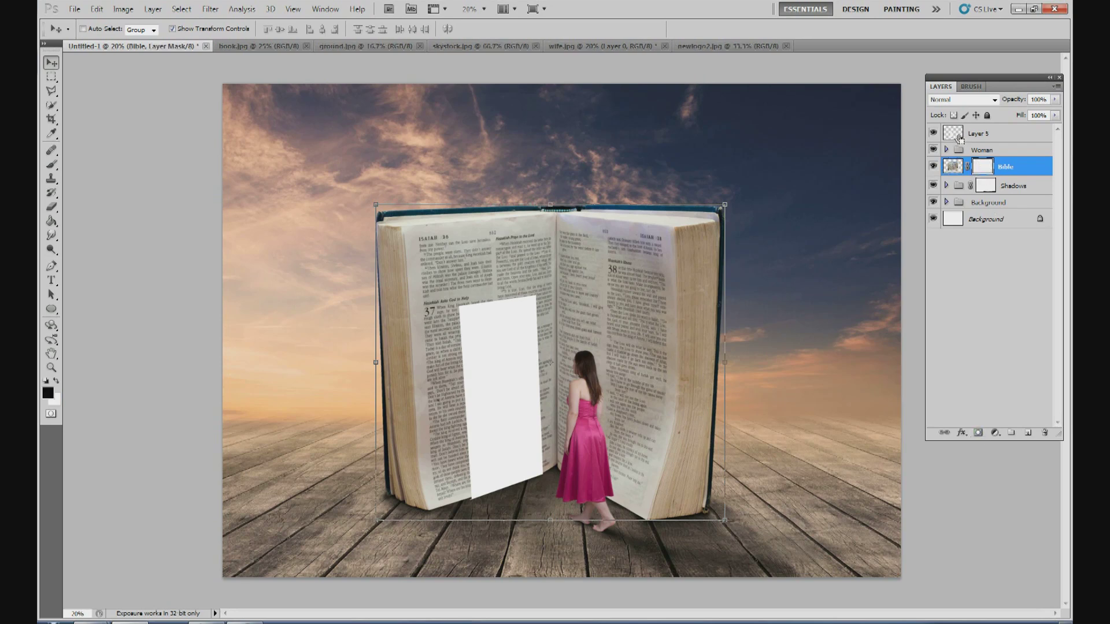
pyautogui.keyDown('ctrl'); pyautogui.click(958, 137); pyautogui.keyUp('ctrl')
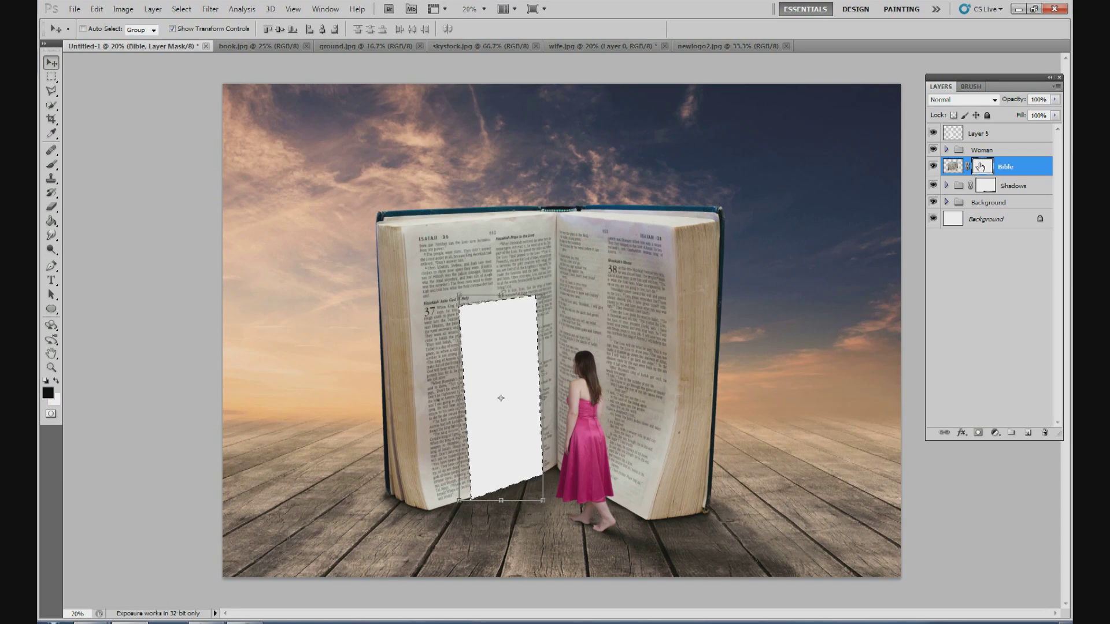
# Step: Hide the white door layer, paint the selected doorway black on the Bible mask with a 329 px, 100% opacity brush, and deselect
pyautogui.click(51, 164)
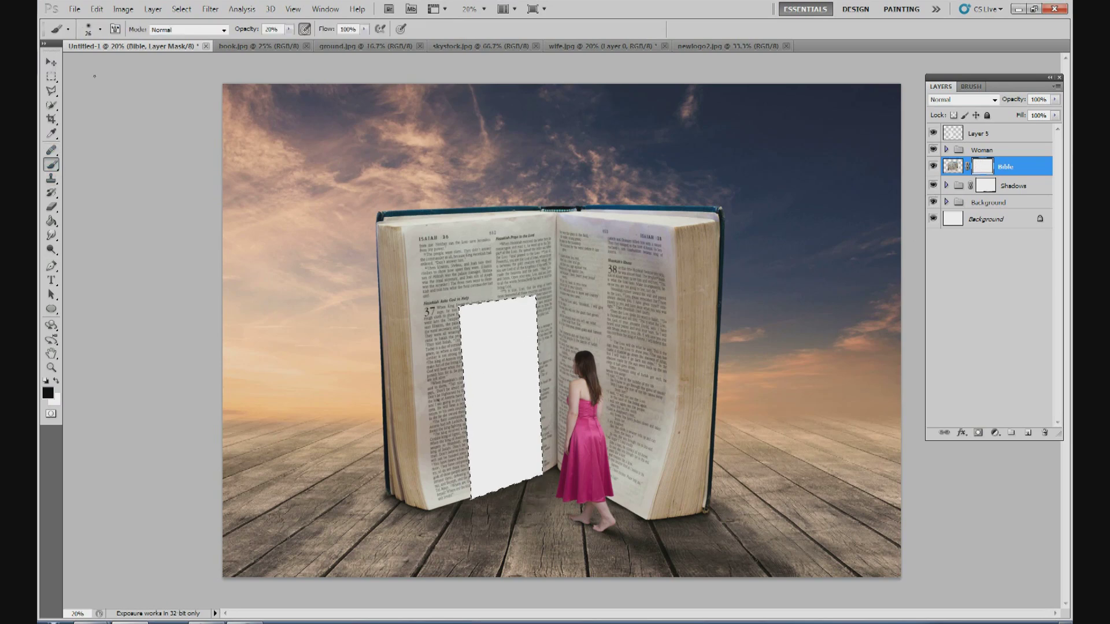
pyautogui.click(102, 30)
pyautogui.moveTo(154, 60)
pyautogui.mouseDown()
pyautogui.moveTo(250, 43)
pyautogui.moveTo(411, 56)
pyautogui.mouseUp()
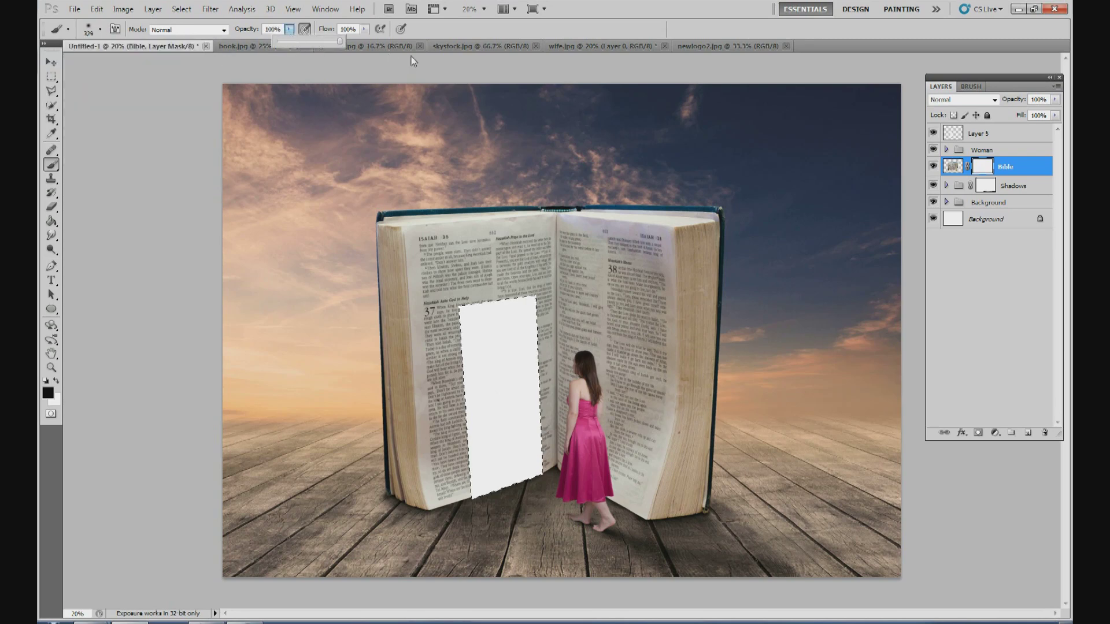
pyautogui.click(933, 135)
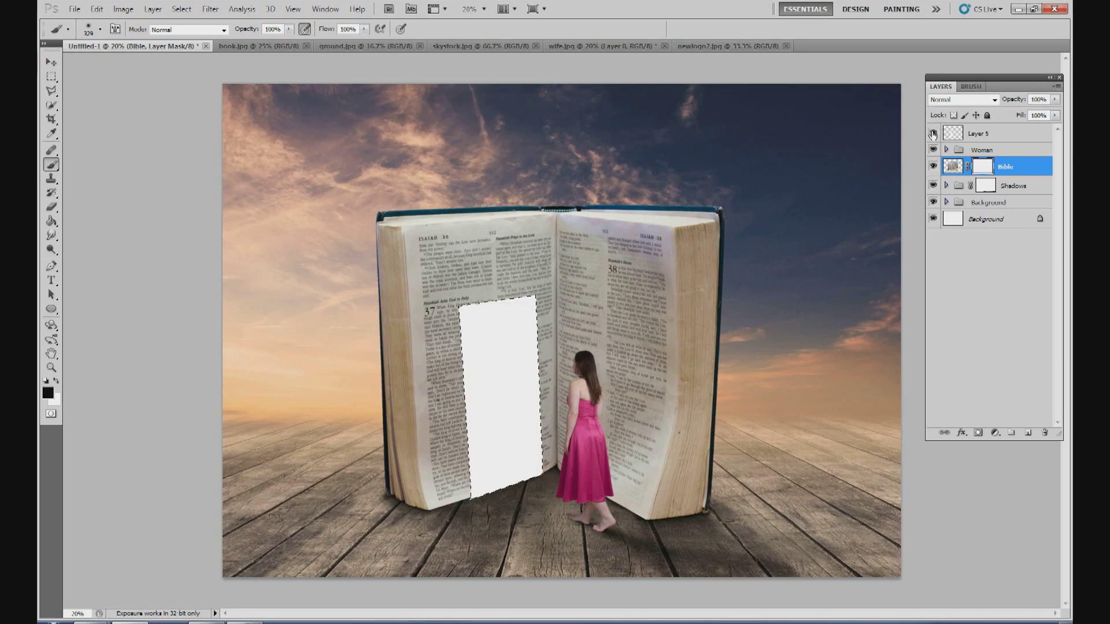
pyautogui.click(933, 134)
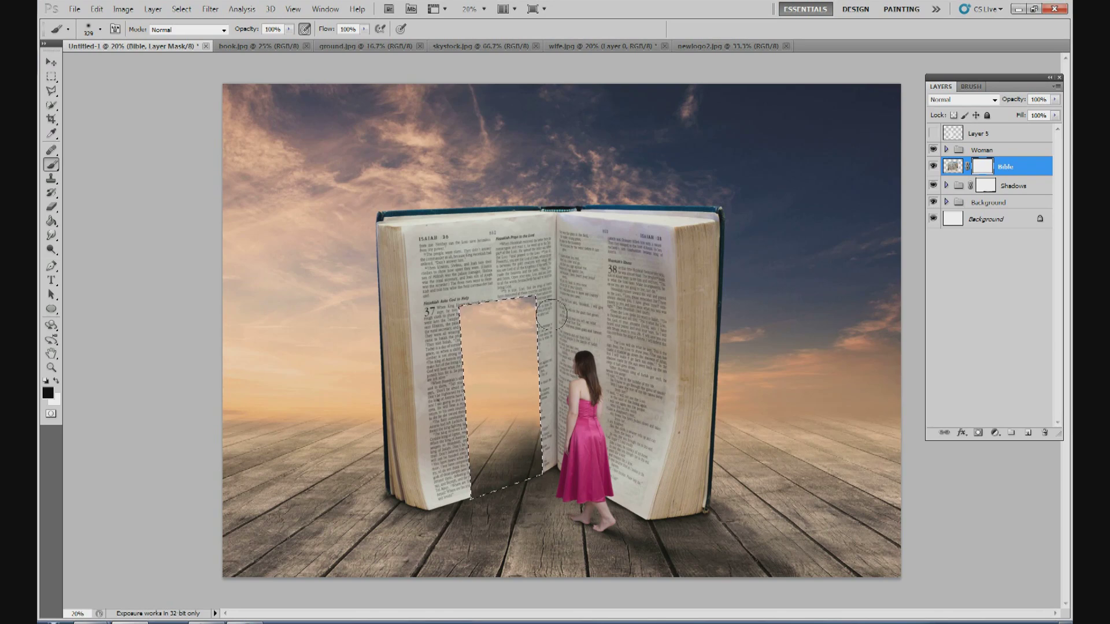
pyautogui.moveTo(464, 341); pyautogui.dragTo(557, 312)
pyautogui.click(181, 9)
pyautogui.click(194, 32)
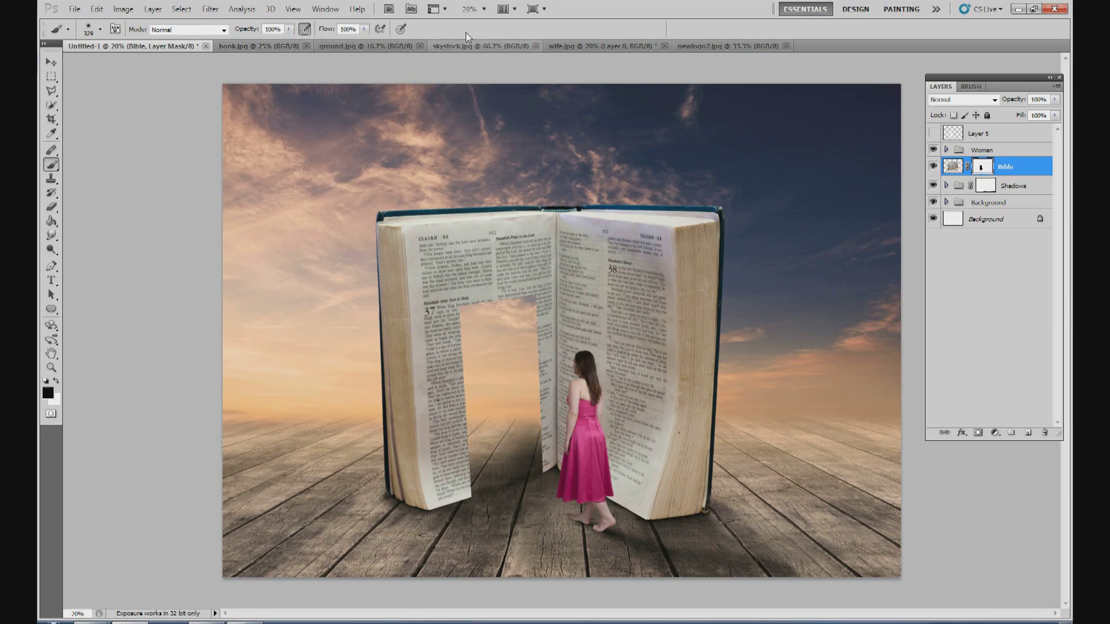
# Step: Zoom in to 50% on the doorway and create a new layer above the hidden white door layer
pyautogui.click(484, 9)
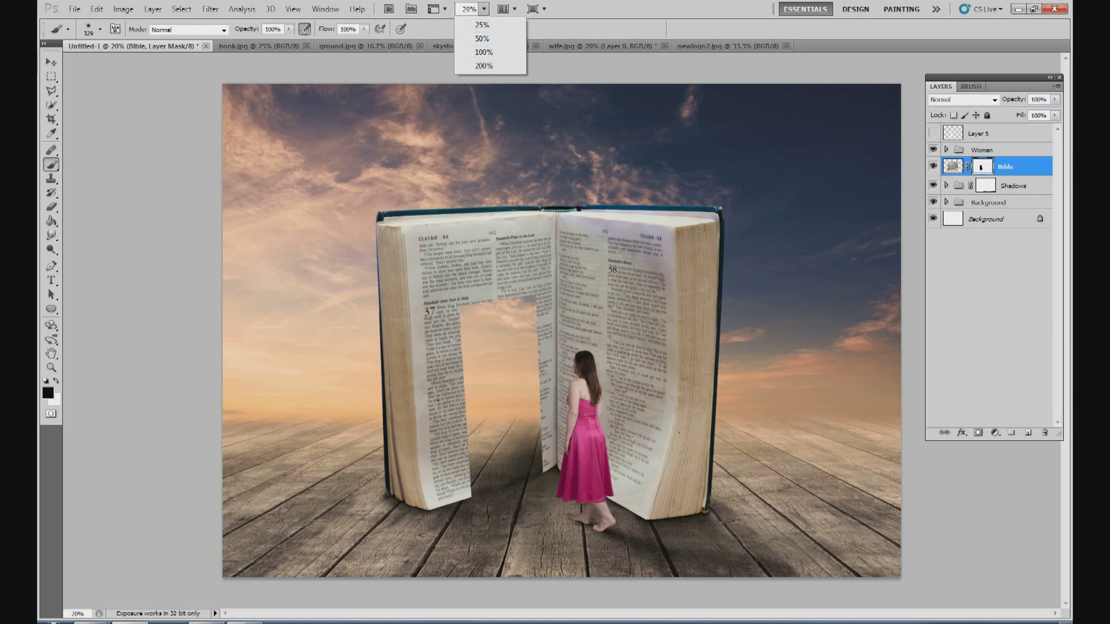
pyautogui.click(446, 77)
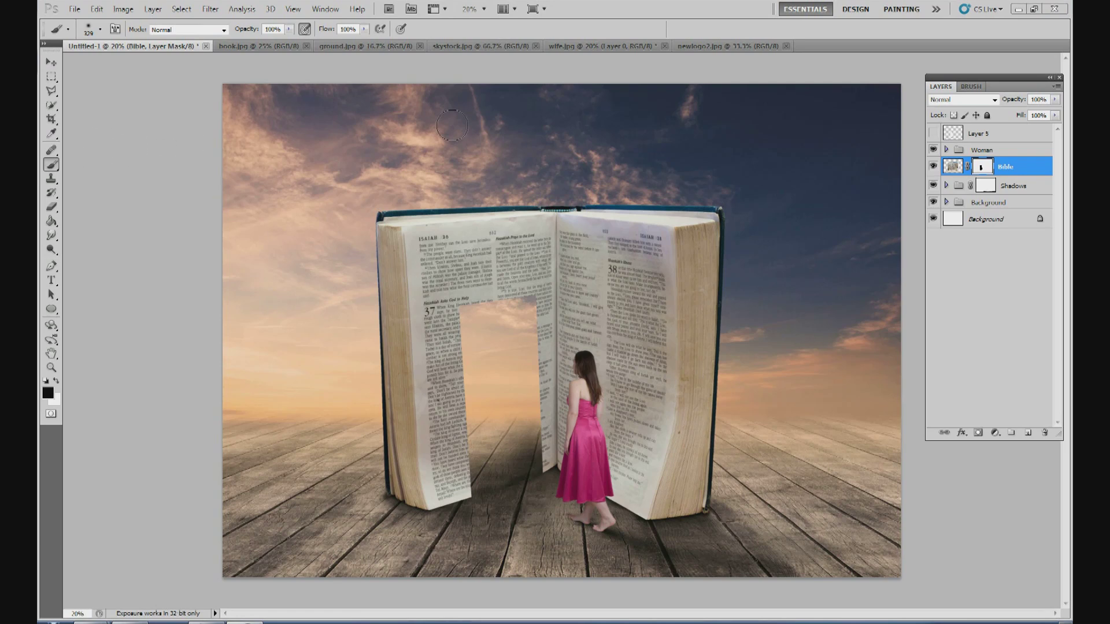
pyautogui.click(484, 8)
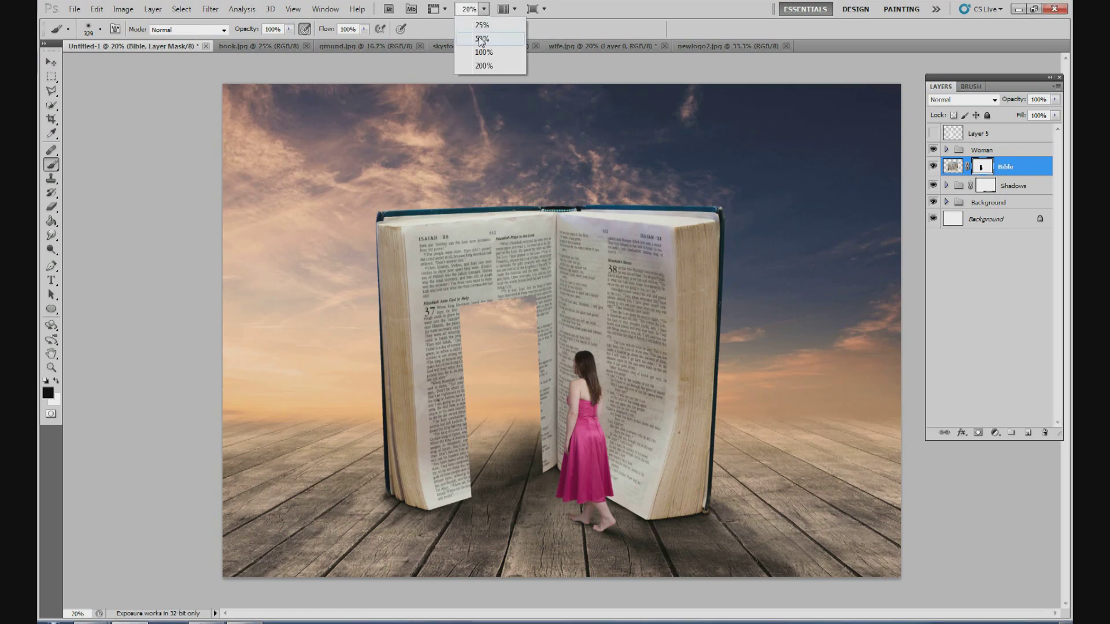
pyautogui.click(480, 39)
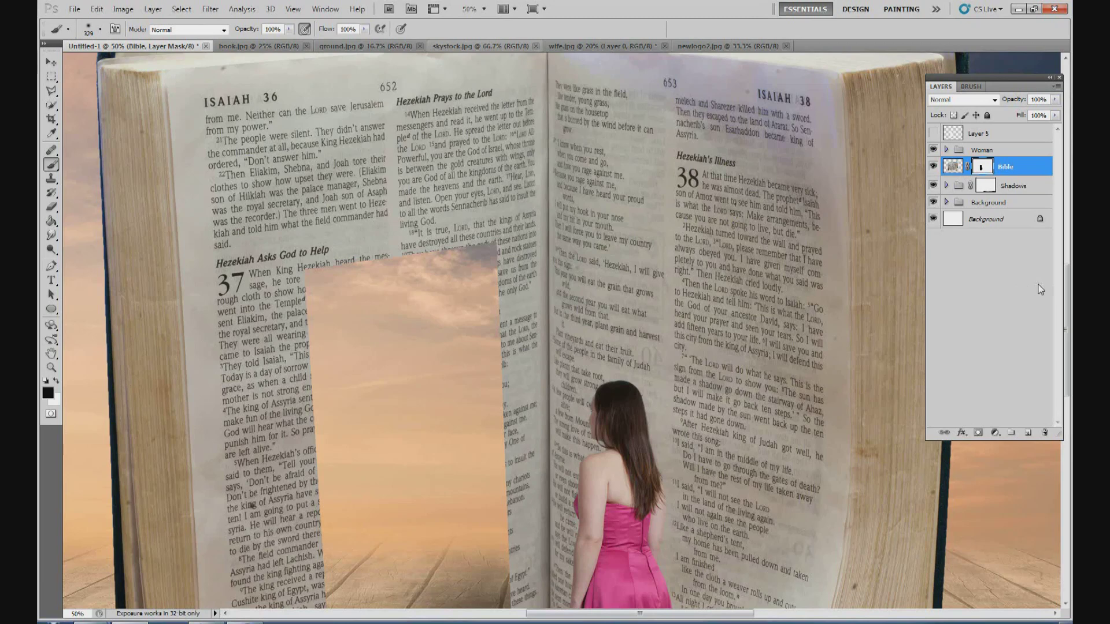
pyautogui.moveTo(1067, 285); pyautogui.dragTo(1061, 319)
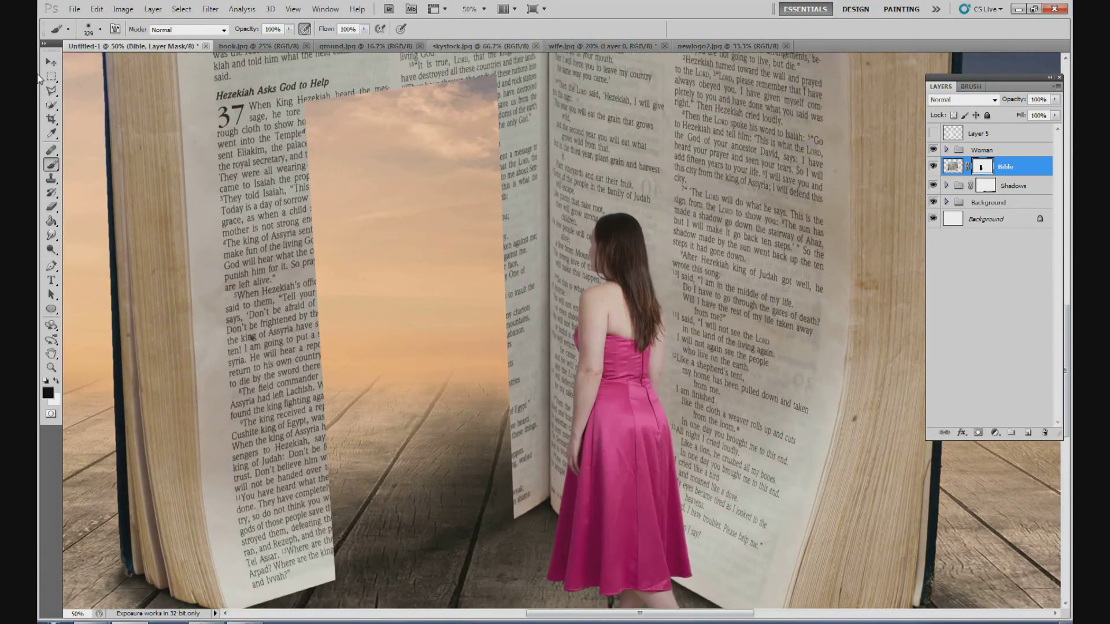
pyautogui.click(53, 63)
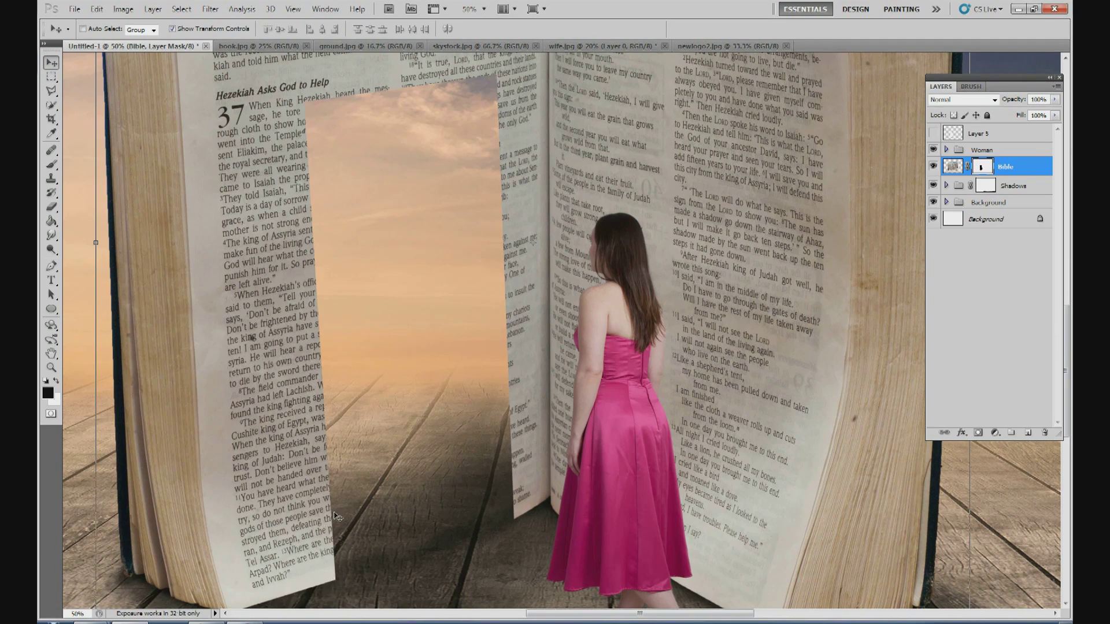
pyautogui.click(1008, 134)
pyautogui.click(1028, 433)
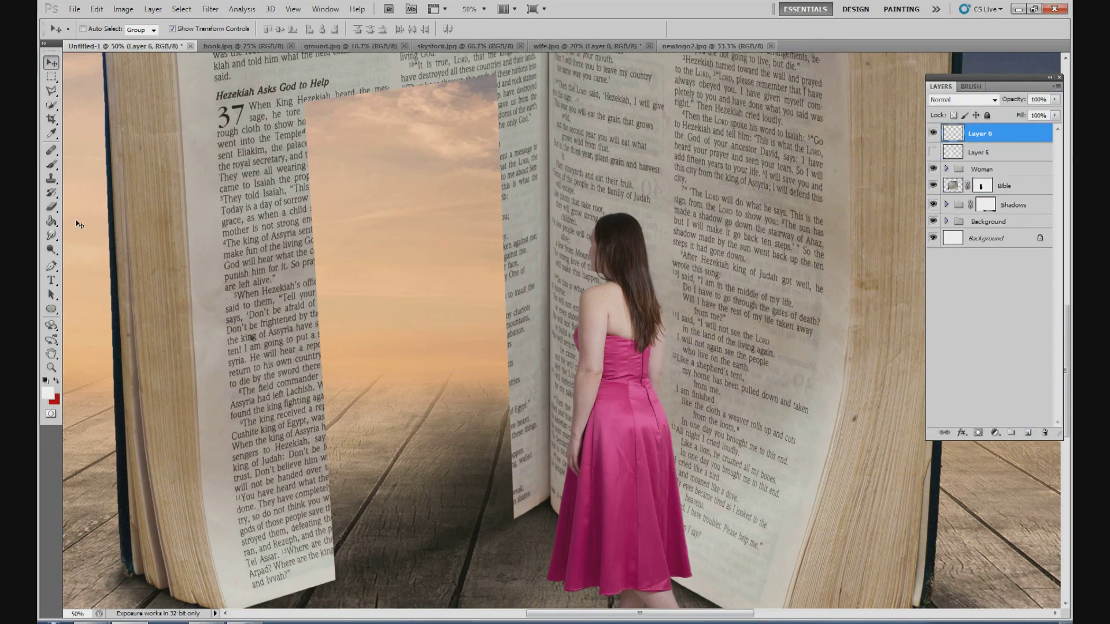
# Step: Set the foreground color to black (000000) and choose a sampled tip from the presets for the Brush tool
pyautogui.click(53, 164)
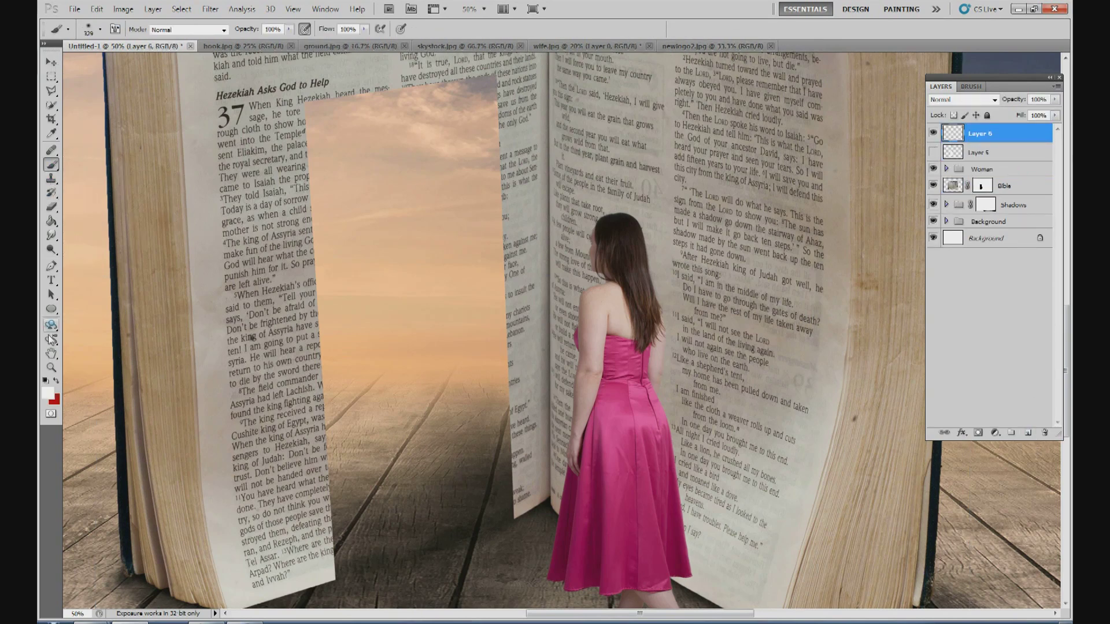
pyautogui.click(48, 395)
pyautogui.moveTo(674, 322); pyautogui.dragTo(562, 345)
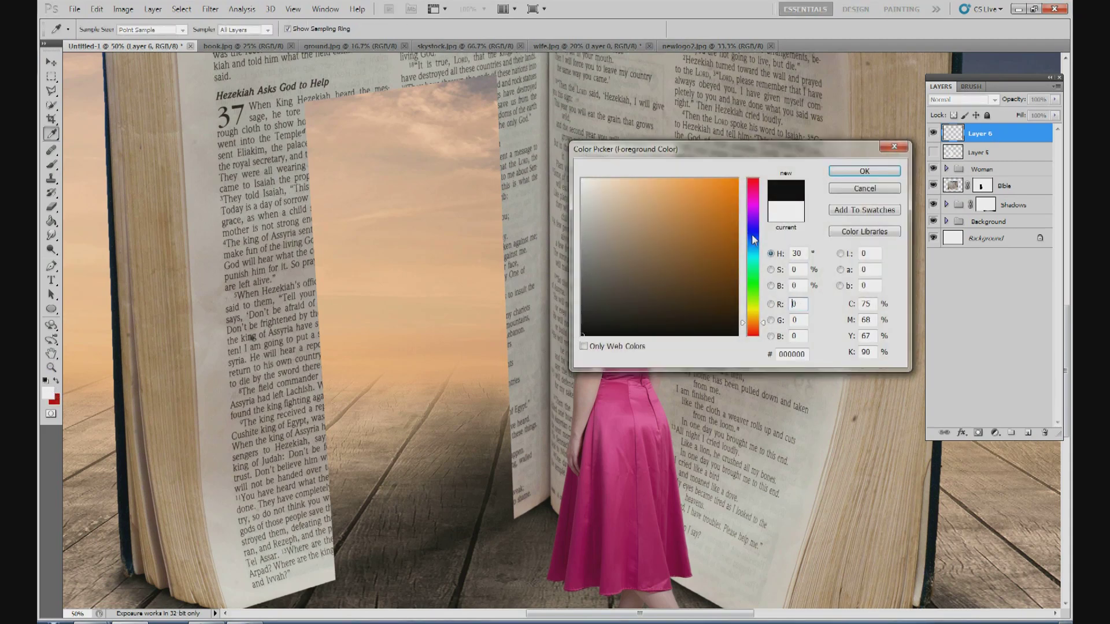
pyautogui.click(863, 171)
pyautogui.click(101, 28)
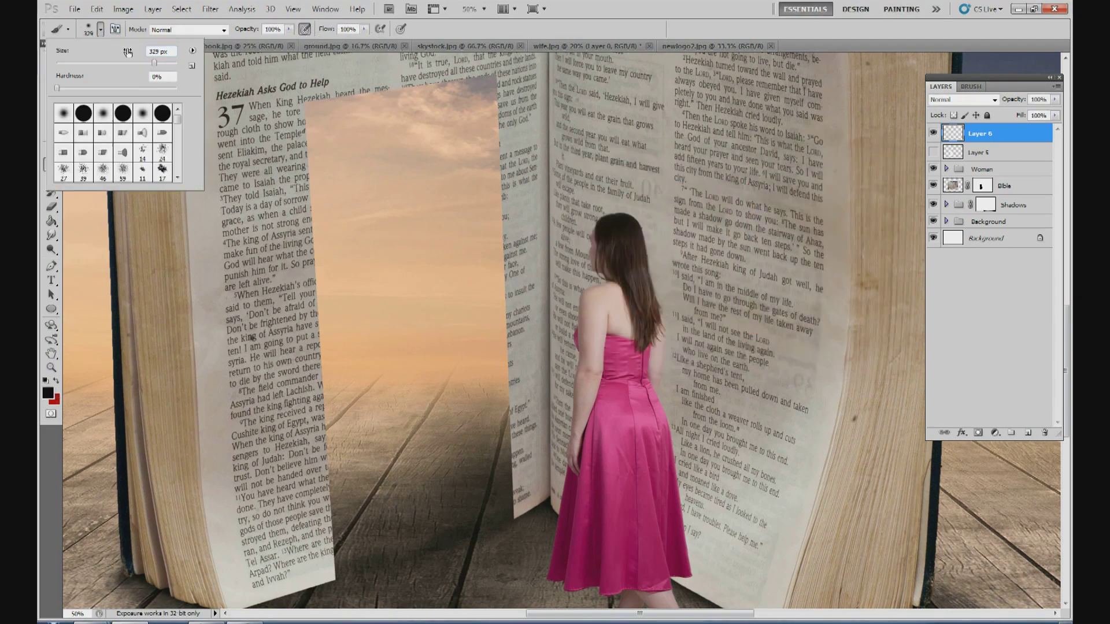
pyautogui.moveTo(179, 120)
pyautogui.mouseDown()
pyautogui.moveTo(181, 175)
pyautogui.moveTo(178, 164)
pyautogui.mouseUp()
pyautogui.click(143, 141)
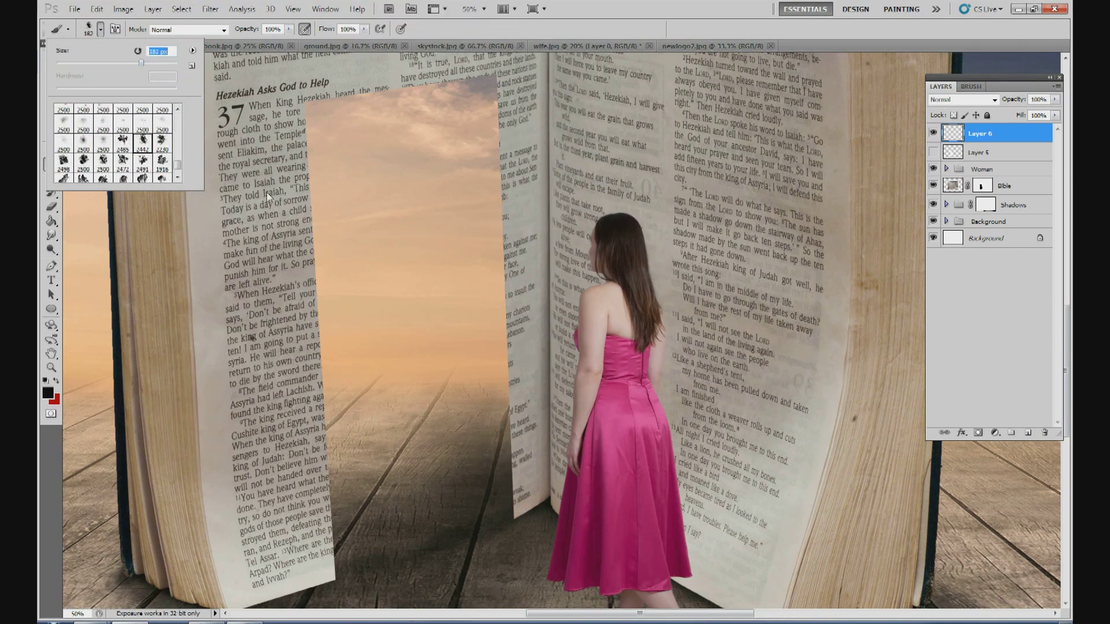
pyautogui.click(372, 218)
pyautogui.click(416, 174)
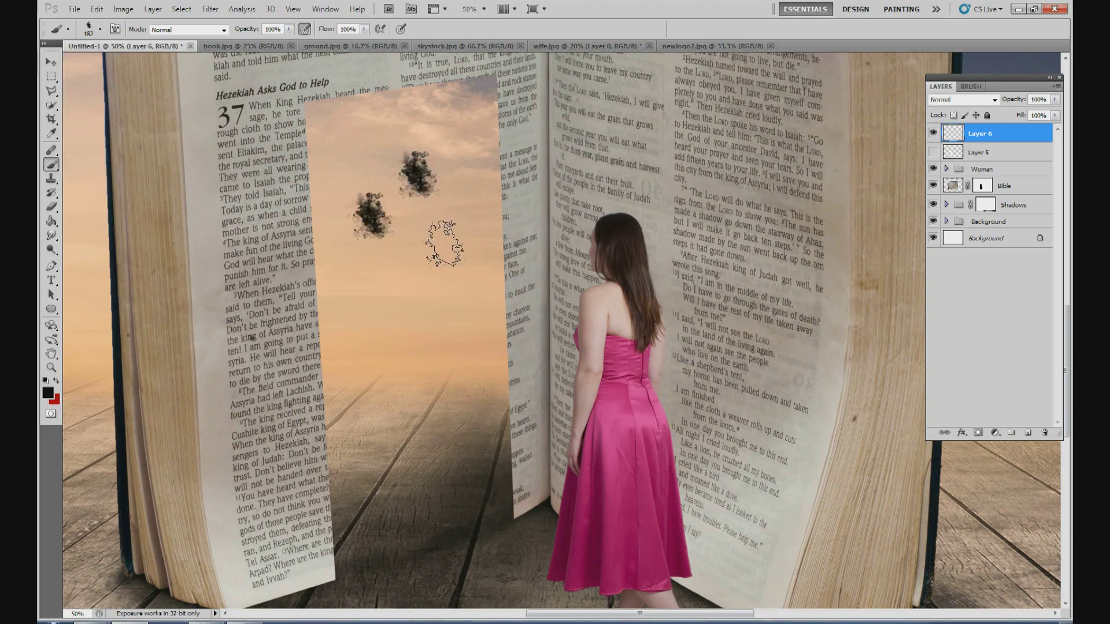
pyautogui.hotkey('ctrl', 'alt', 'z')
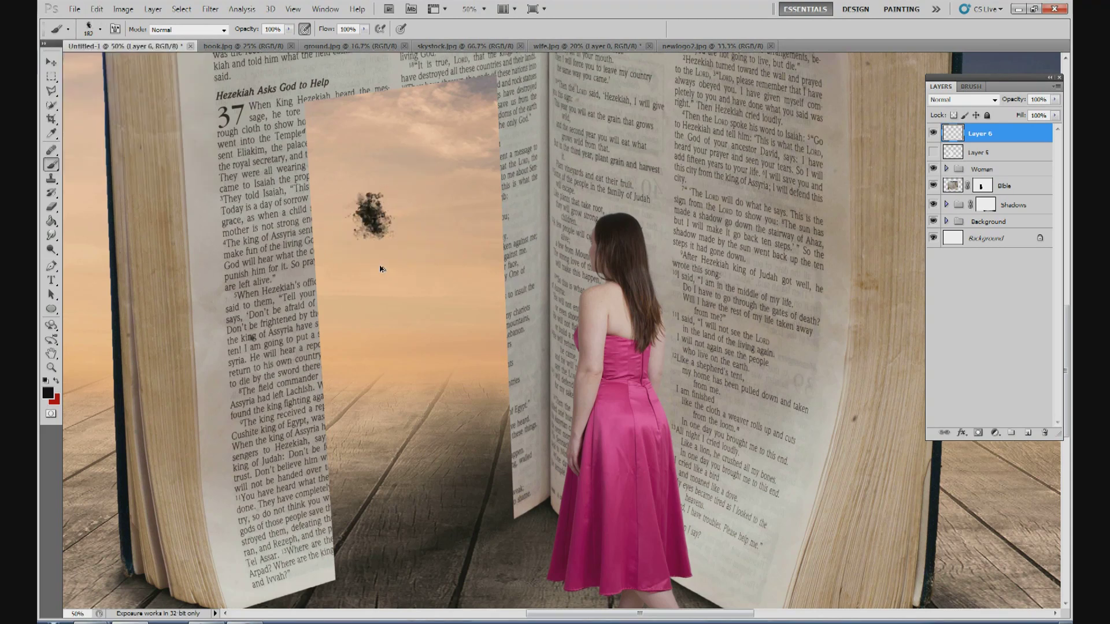
pyautogui.hotkey('ctrl', 'alt', 'z')
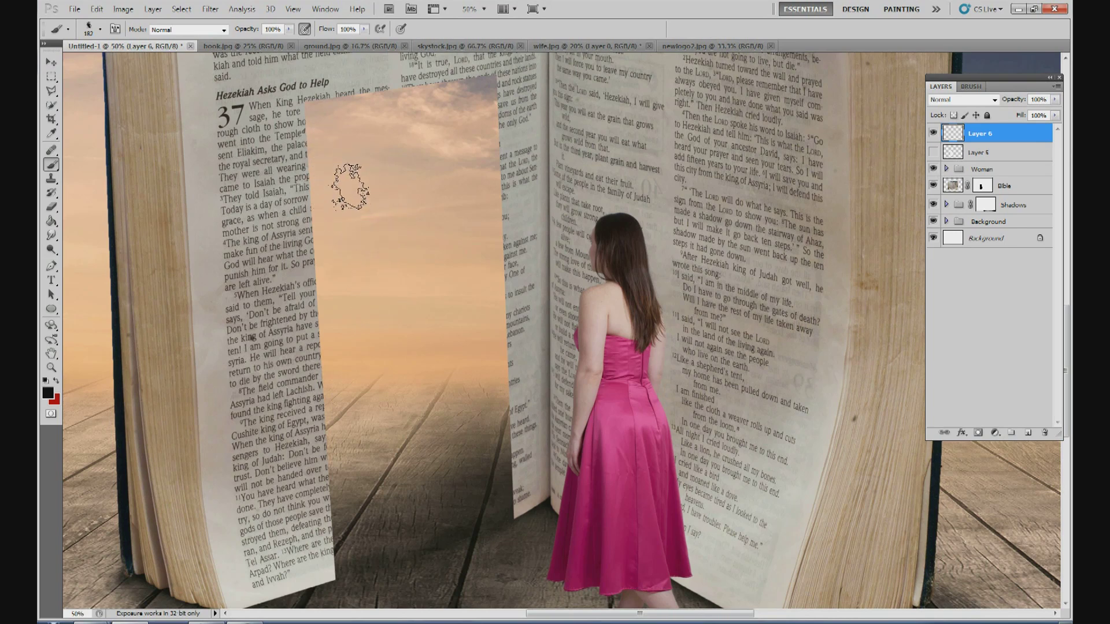
pyautogui.moveTo(366, 151); pyautogui.dragTo(409, 312)
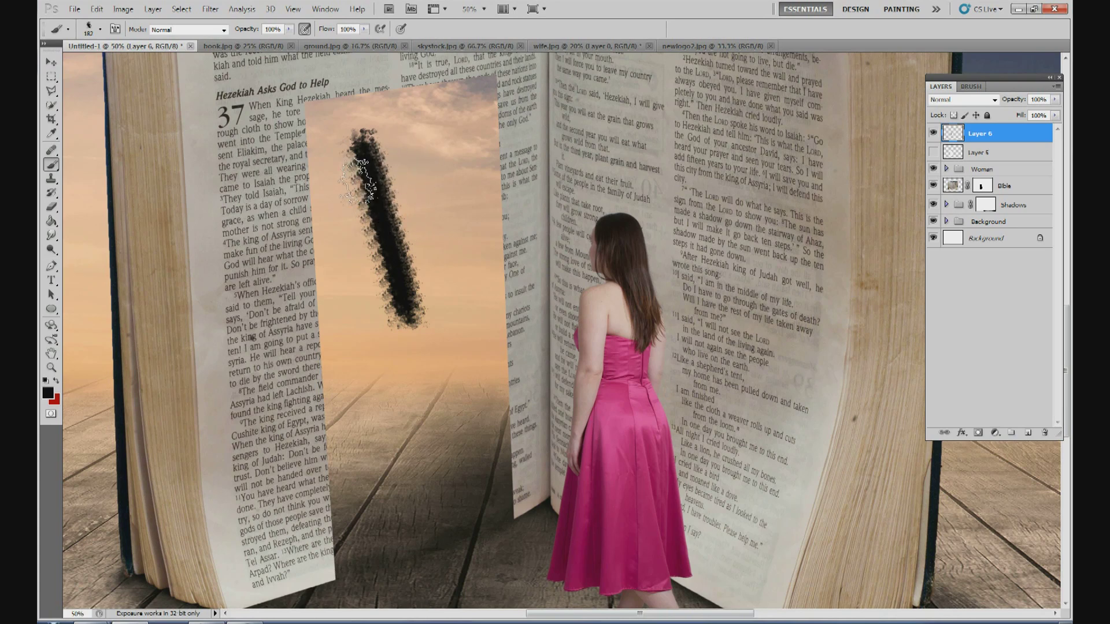
pyautogui.hotkey('ctrl', 'z')
pyautogui.moveTo(379, 162); pyautogui.dragTo(407, 271)
pyautogui.hotkey('ctrl', 'z')
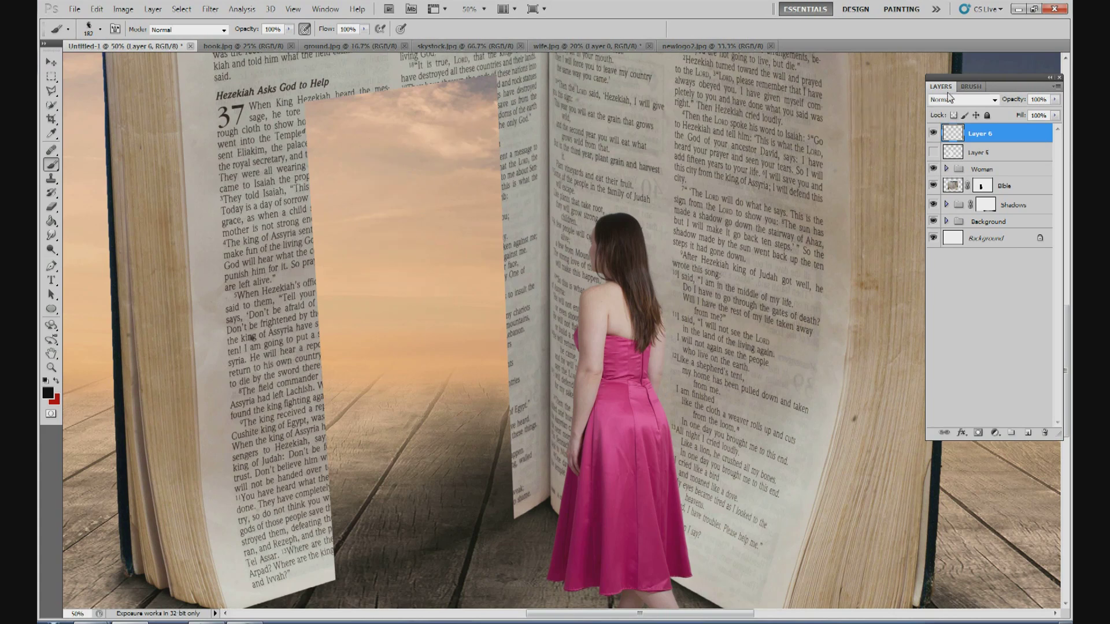
# Step: Enable Shape Dynamics for the splatter brush with Size Jitter and Angle Jitter both at 100%
pyautogui.click(971, 86)
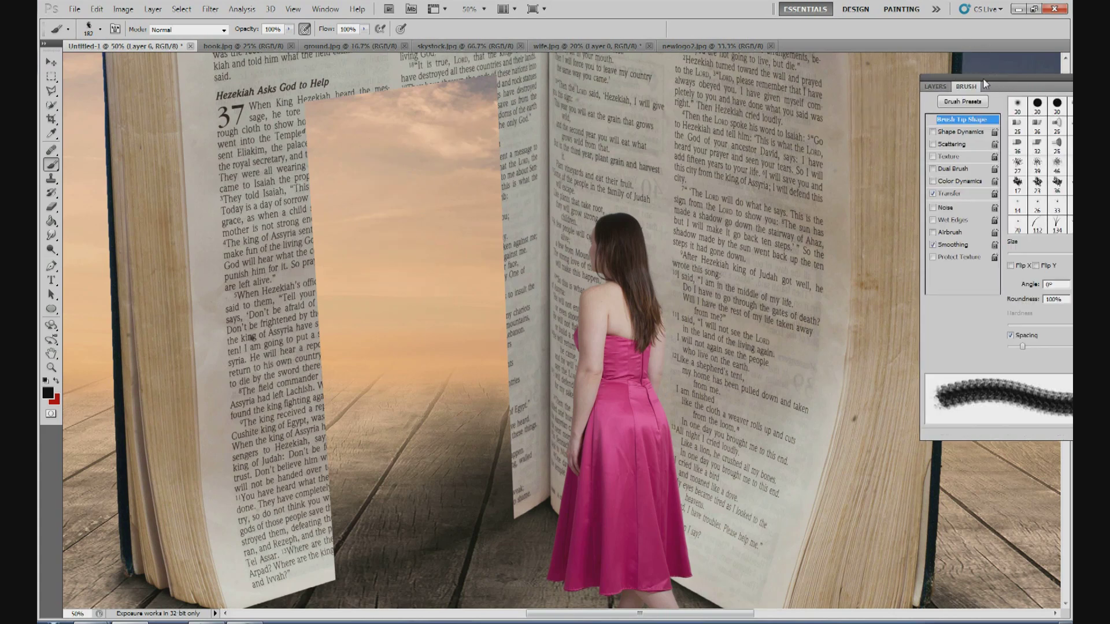
pyautogui.click(920, 119)
pyautogui.click(895, 132)
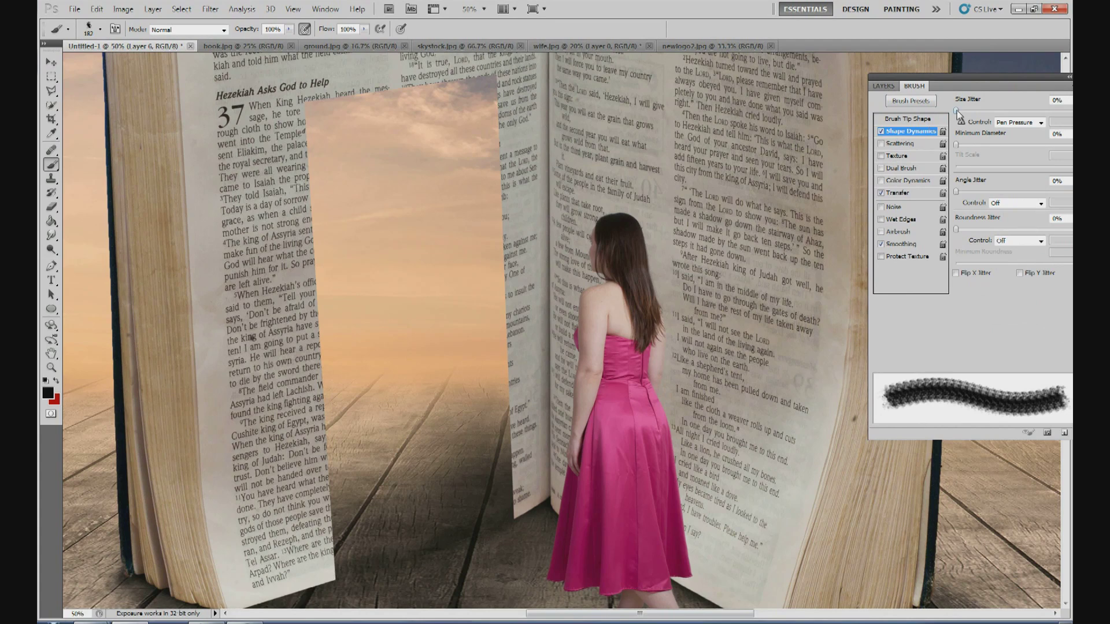
pyautogui.moveTo(933, 76); pyautogui.dragTo(853, 69)
pyautogui.moveTo(927, 103); pyautogui.dragTo(1009, 103)
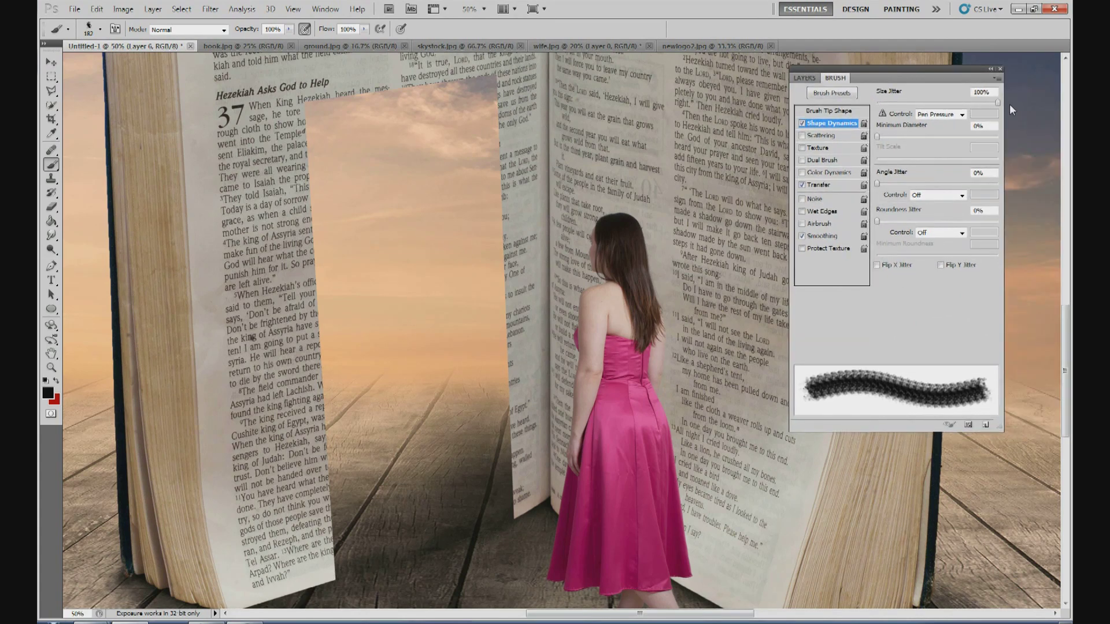
pyautogui.moveTo(878, 183); pyautogui.dragTo(957, 188)
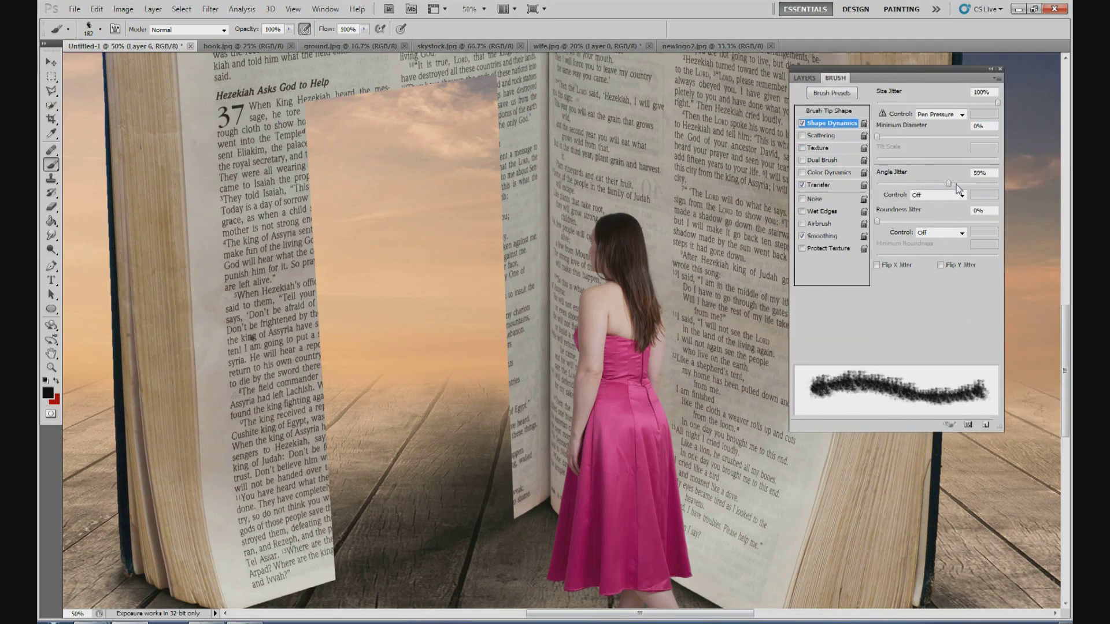
pyautogui.moveTo(897, 72); pyautogui.dragTo(963, 70)
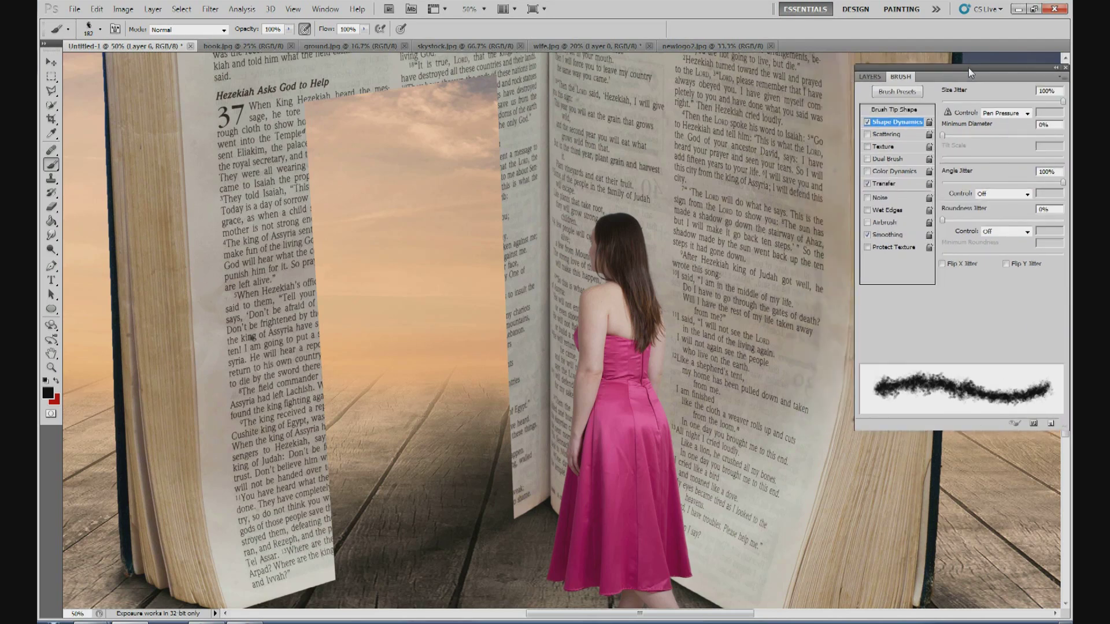
pyautogui.moveTo(360, 149); pyautogui.dragTo(445, 445)
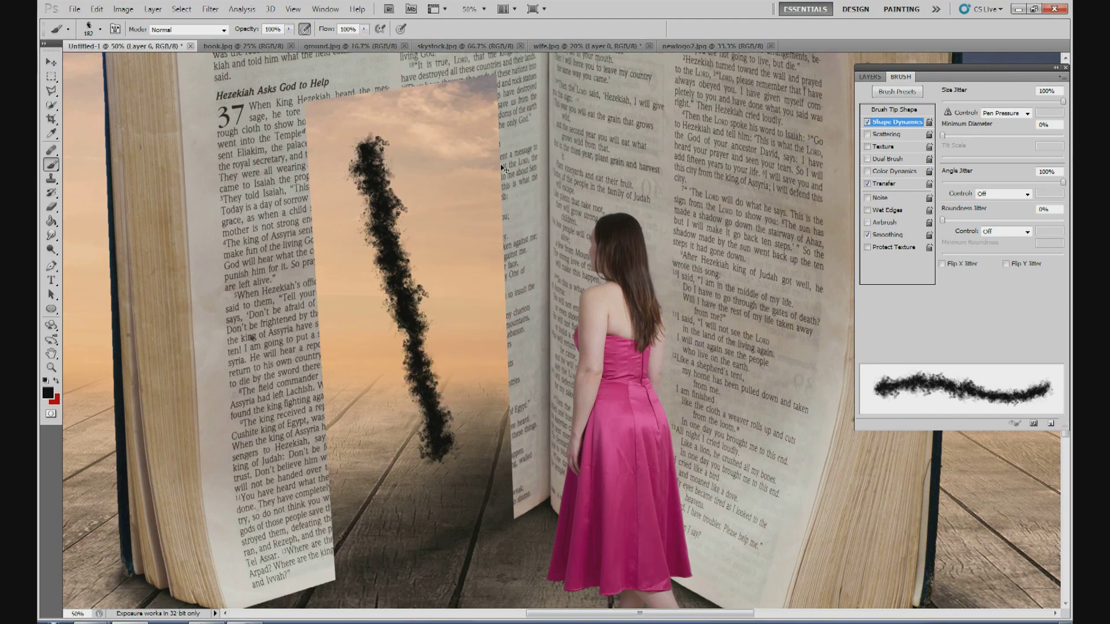
pyautogui.hotkey('ctrl', 'z')
pyautogui.moveTo(384, 155); pyautogui.dragTo(456, 428)
pyautogui.hotkey('ctrl', 'z')
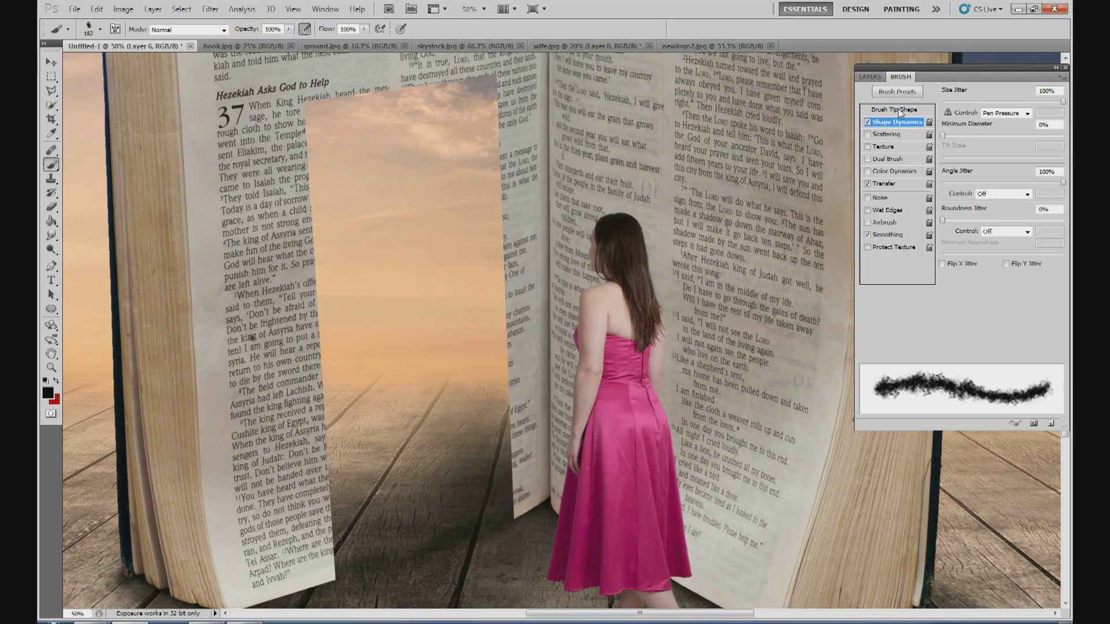
# Step: Paint black on the Bible layer's mask with a 139 px splatter brush to roughen the doorway's left edge
pyautogui.click(871, 77)
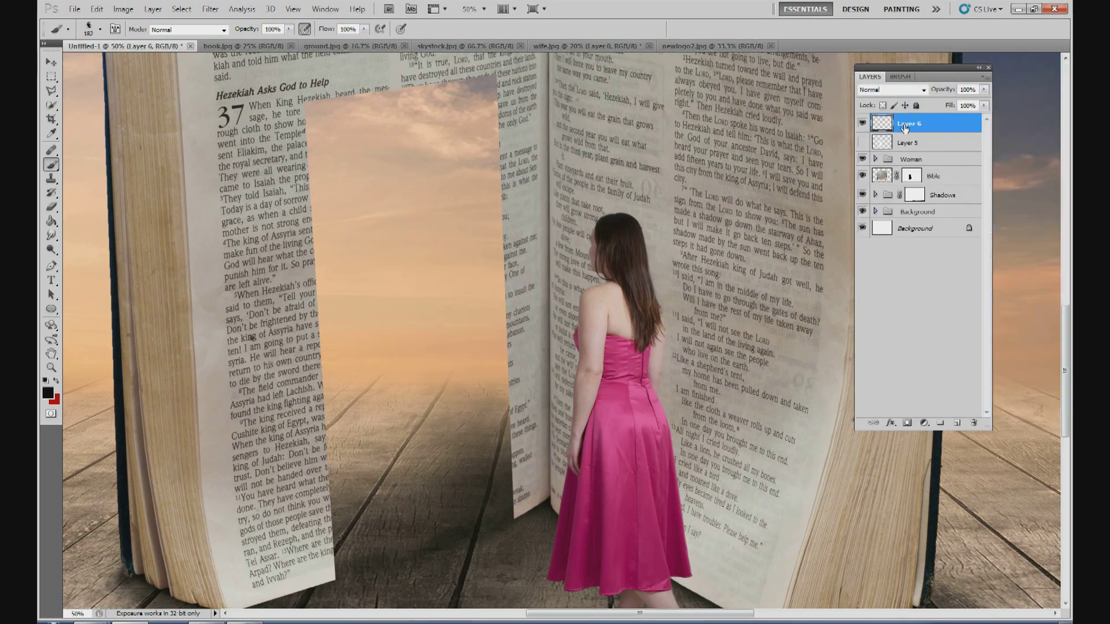
pyautogui.click(912, 179)
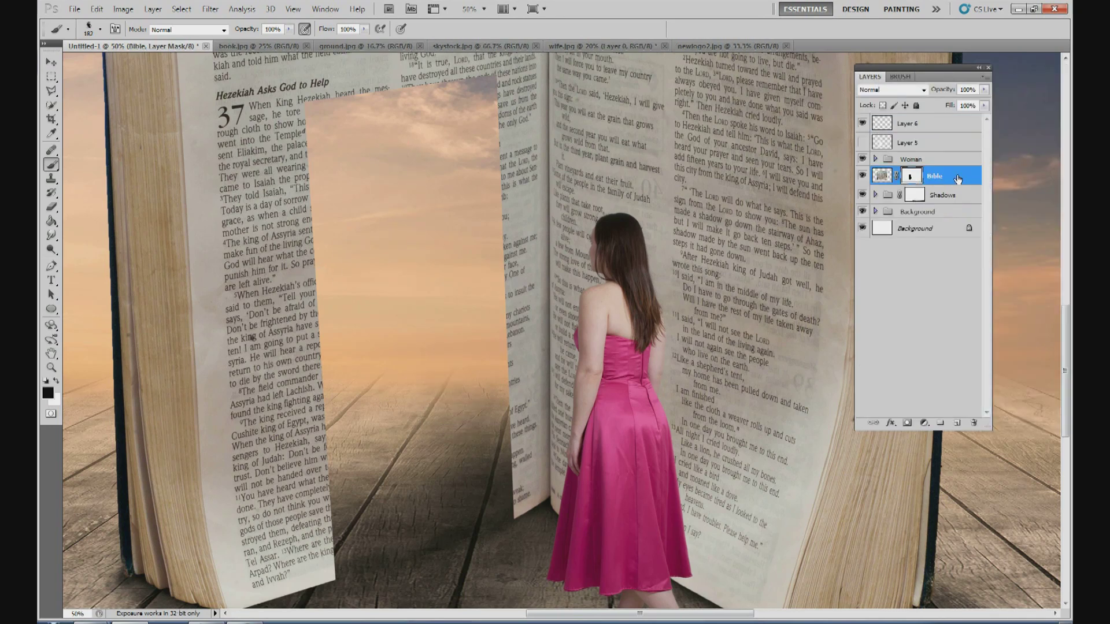
pyautogui.click(101, 30)
pyautogui.moveTo(130, 64); pyautogui.dragTo(127, 64)
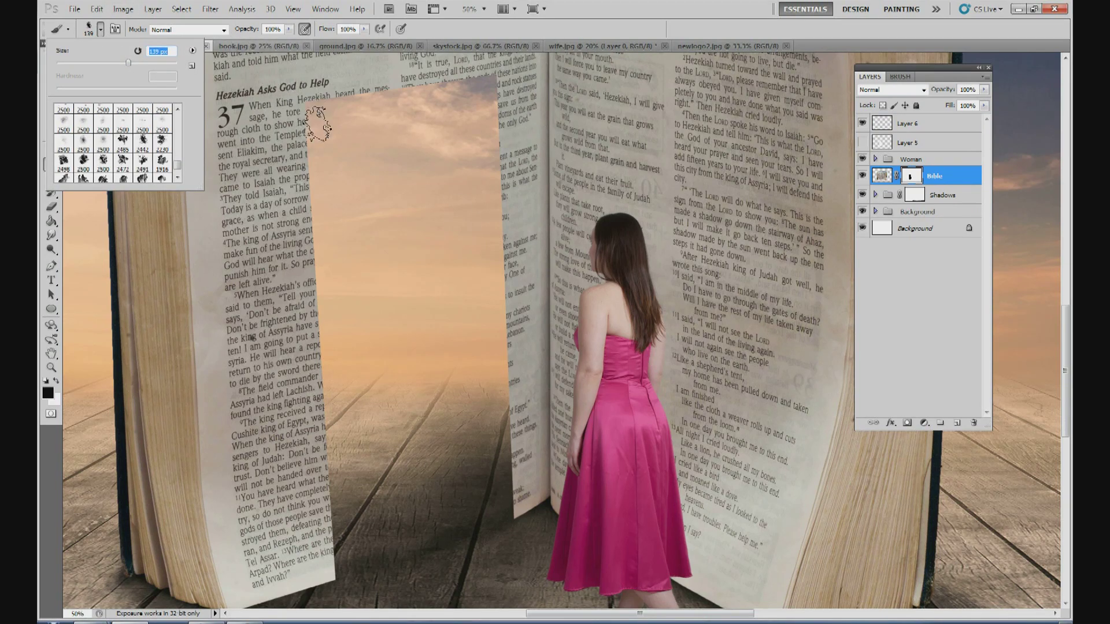
pyautogui.click(312, 116)
pyautogui.moveTo(310, 110)
pyautogui.mouseDown()
pyautogui.moveTo(332, 415)
pyautogui.moveTo(345, 458)
pyautogui.mouseUp()
pyautogui.moveTo(321, 376); pyautogui.dragTo(346, 590)
# Step: Roughen the doorway's right and top edges on the Bible mask with the same splatter brush
pyautogui.moveTo(504, 518)
pyautogui.mouseDown()
pyautogui.moveTo(520, 449)
pyautogui.moveTo(505, 425)
pyautogui.moveTo(500, 369)
pyautogui.mouseUp()
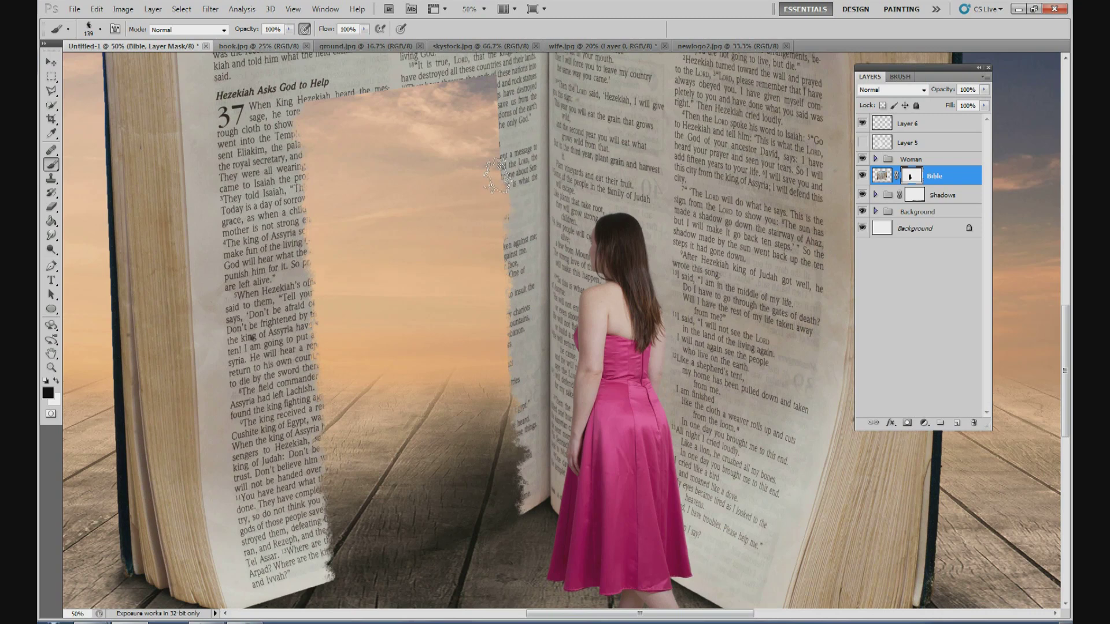
pyautogui.scroll(1, 483, 130)
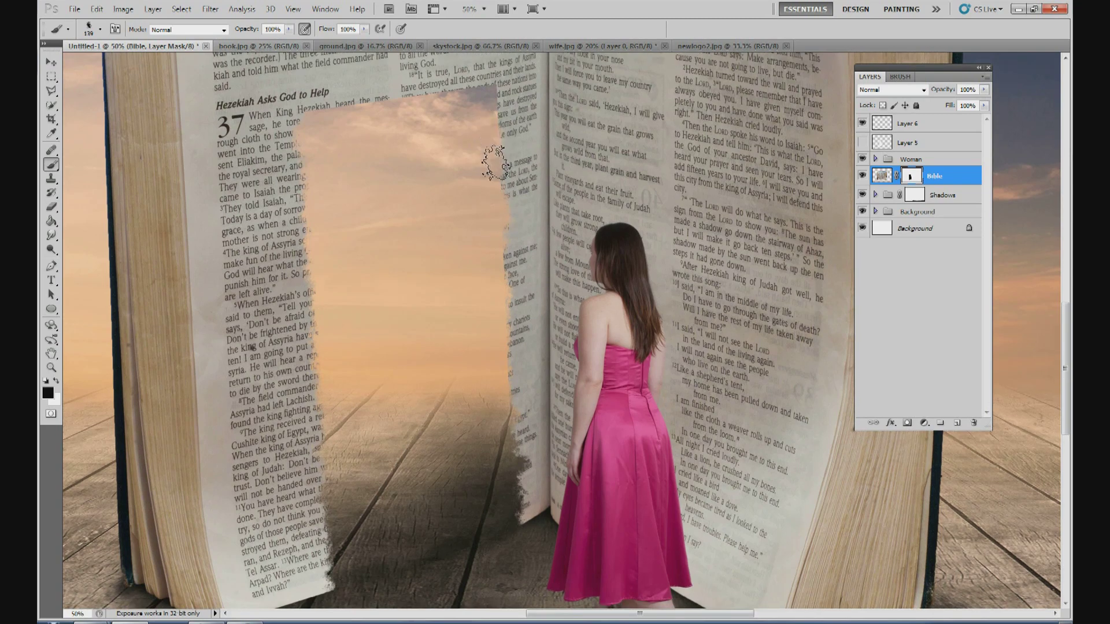
pyautogui.moveTo(490, 100); pyautogui.dragTo(431, 103)
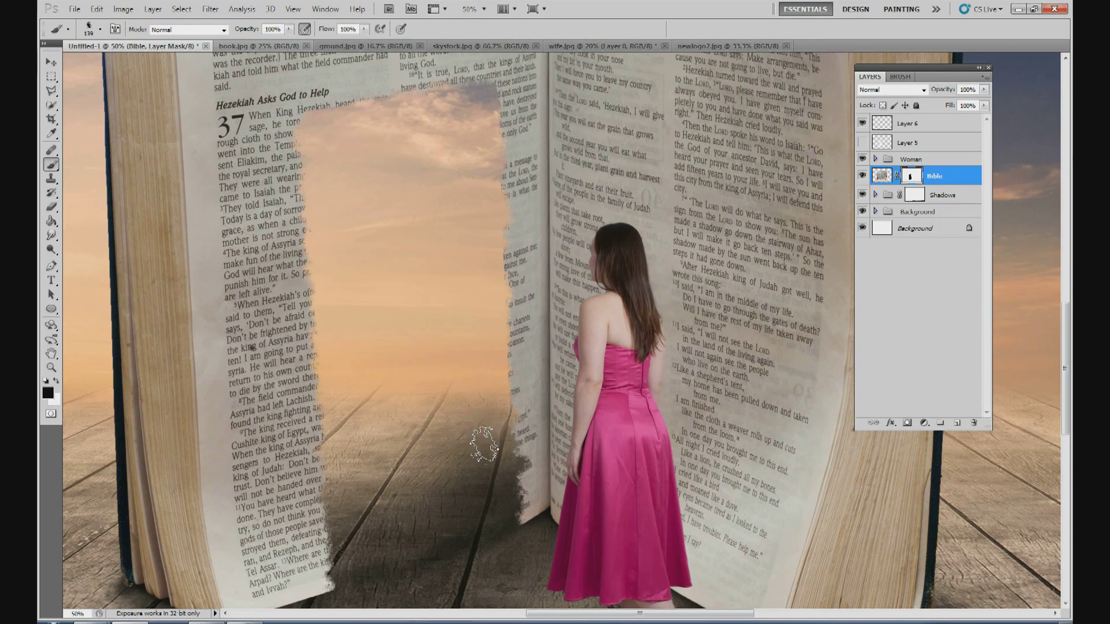
# Step: Outline the book's left page-edge strip on the Bible layer with the Polygonal Lasso and copy it to a new layer
pyautogui.scroll(1, 354, 157)
pyautogui.click(465, 9)
pyautogui.write('20')
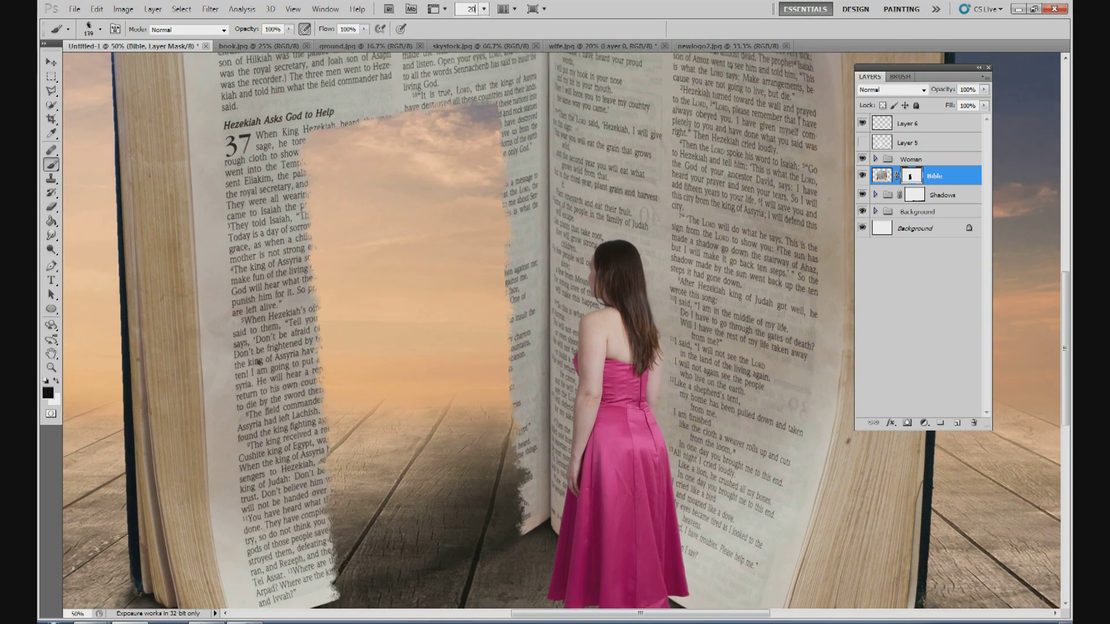
pyautogui.press('Return')
pyautogui.click(483, 9)
pyautogui.click(471, 25)
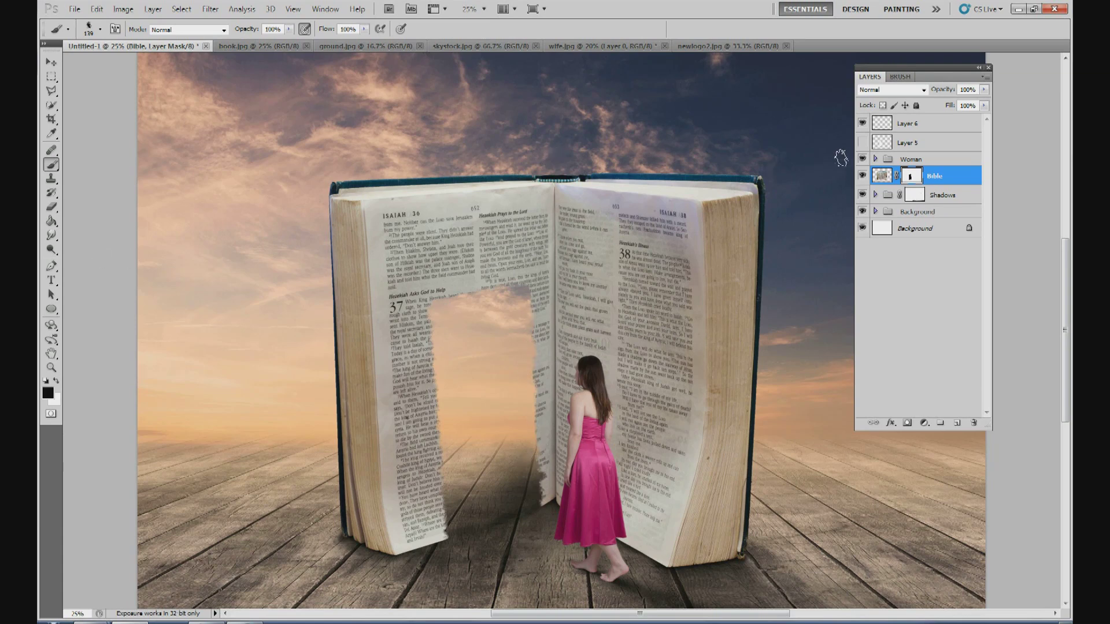
pyautogui.click(876, 178)
pyautogui.click(52, 62)
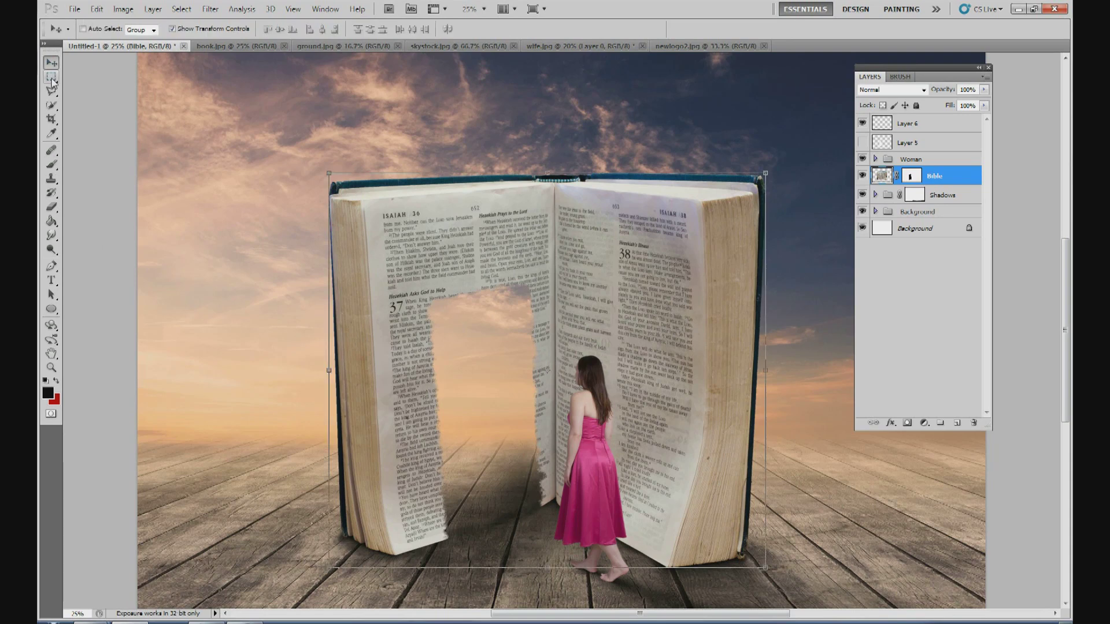
pyautogui.click(52, 91)
pyautogui.click(52, 76)
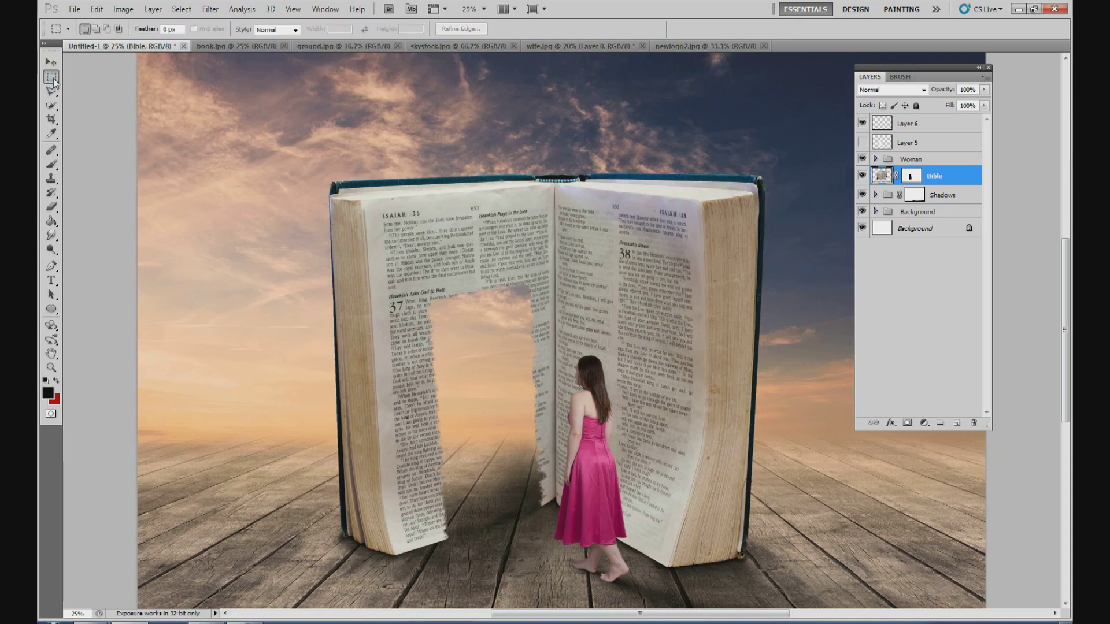
pyautogui.click(53, 92)
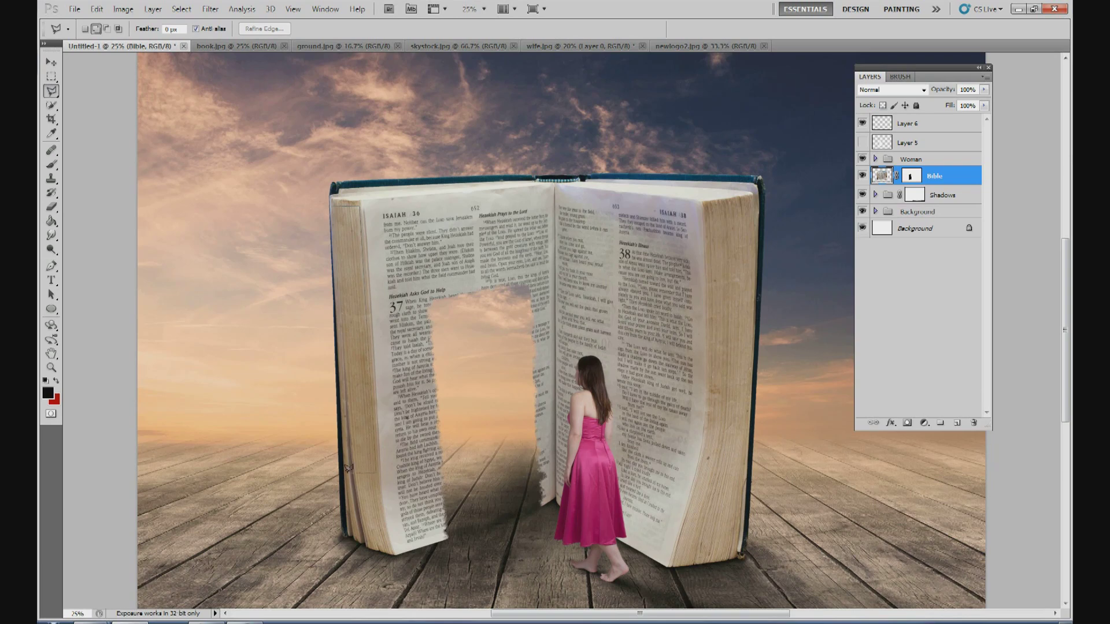
pyautogui.click(334, 205)
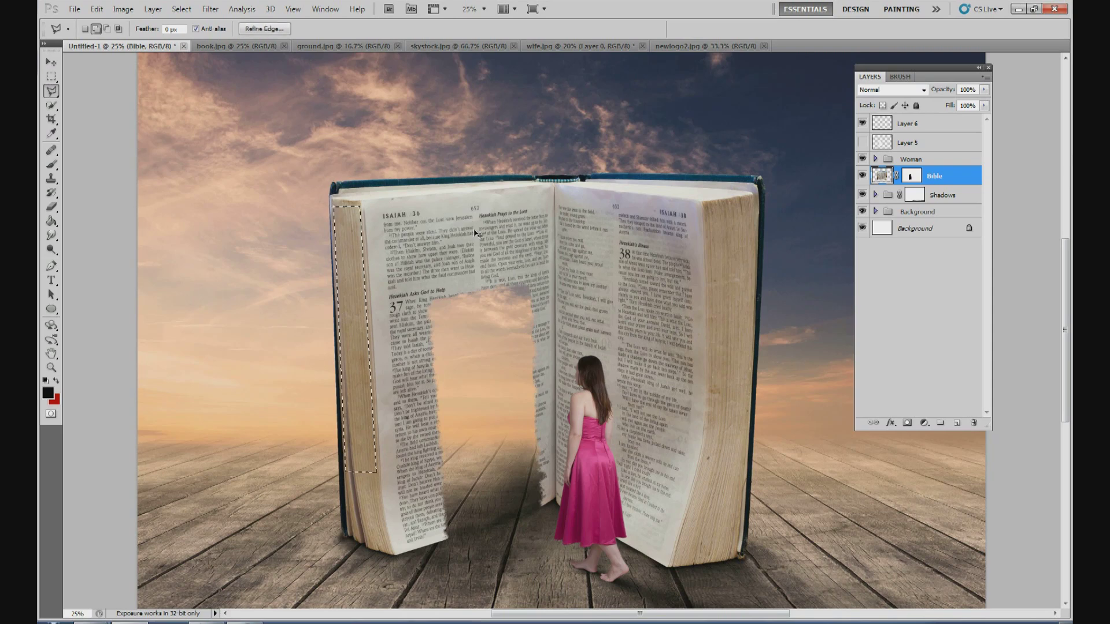
pyautogui.hotkey('ctrl', 'j')
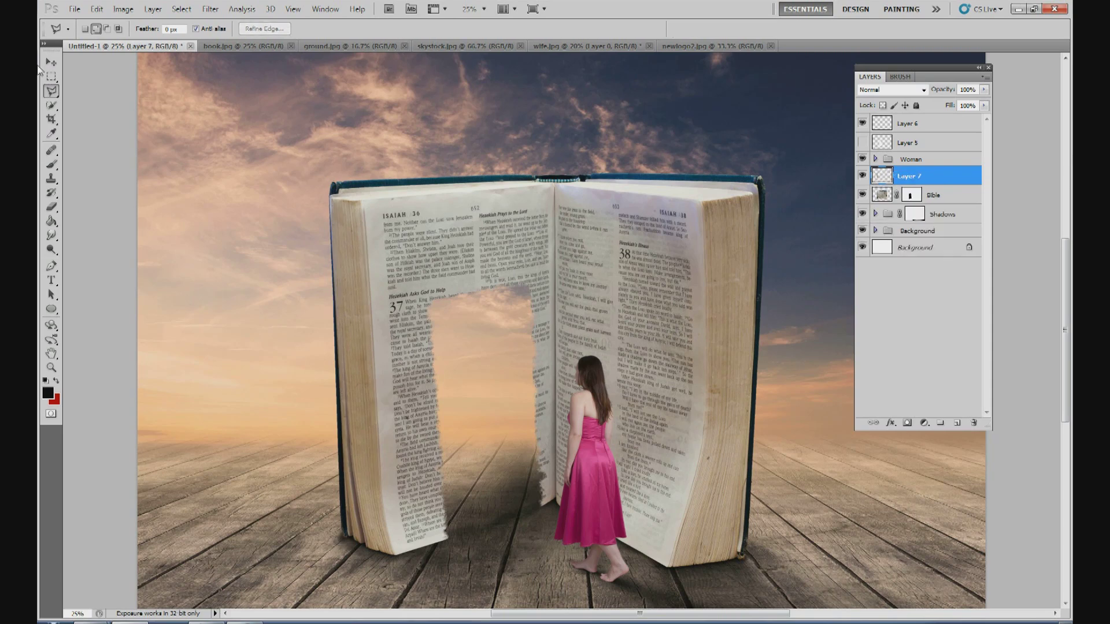
# Step: Place the page-edge strip layer below the Bible layer and move the strip into the doorway opening
pyautogui.click(51, 62)
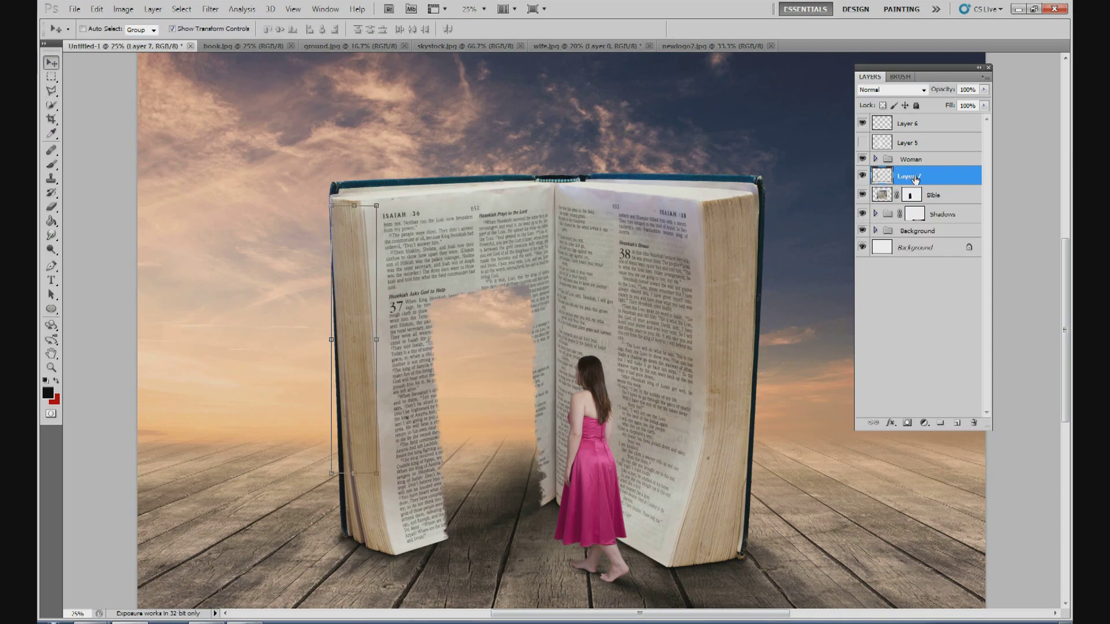
pyautogui.moveTo(920, 180); pyautogui.dragTo(922, 200)
pyautogui.moveTo(370, 320); pyautogui.dragTo(466, 336)
pyautogui.moveTo(484, 240); pyautogui.dragTo(484, 240)
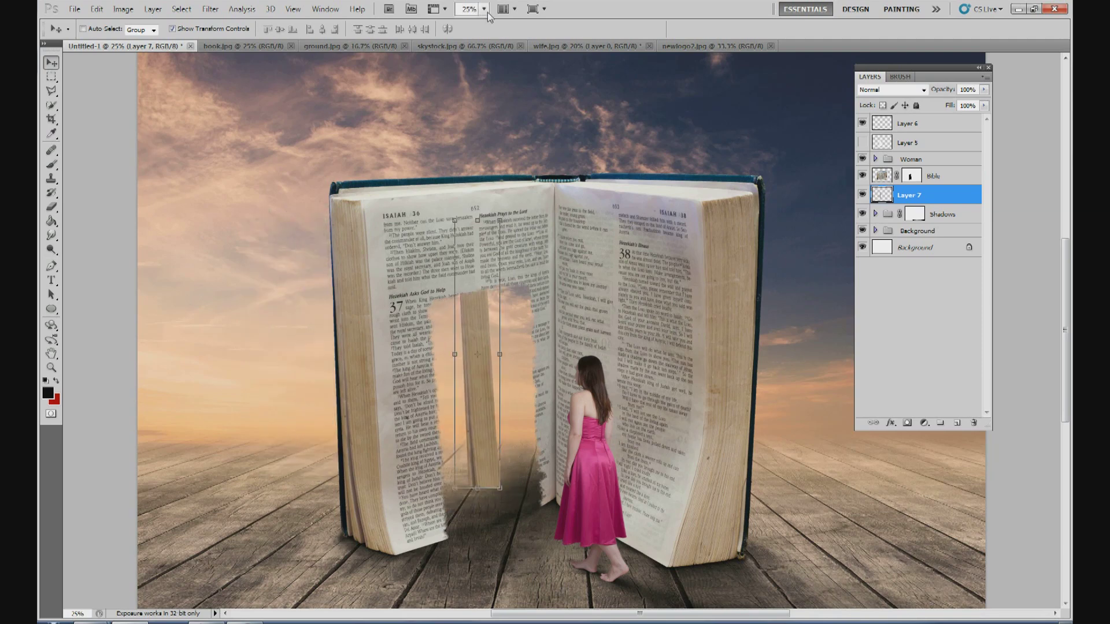
# Step: Move the page-edge strip against the doorway's right side so it partly shows behind the torn edge
pyautogui.click(470, 9)
pyautogui.write('35')
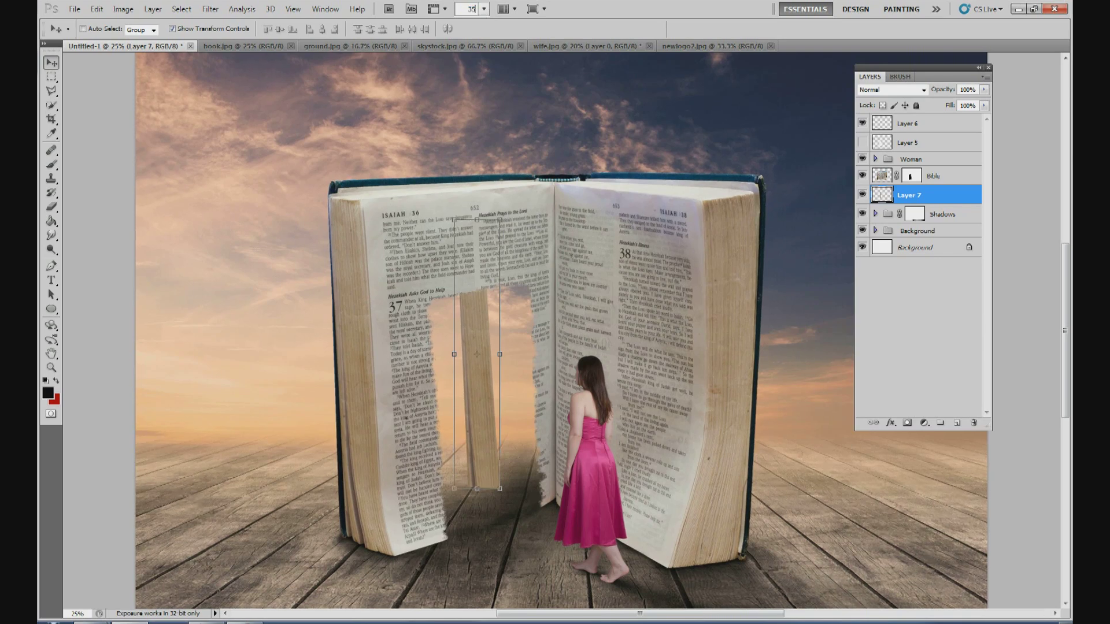
pyautogui.press('Return')
pyautogui.moveTo(439, 336); pyautogui.dragTo(484, 373)
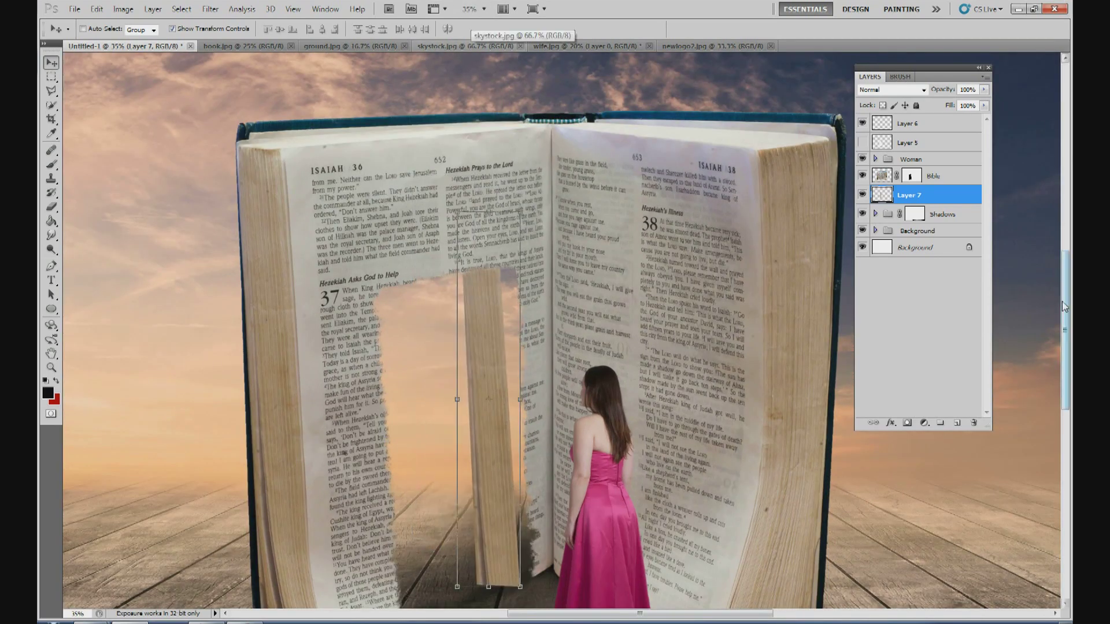
pyautogui.scroll(-4, 557, 327)
pyautogui.moveTo(508, 334); pyautogui.dragTo(536, 328)
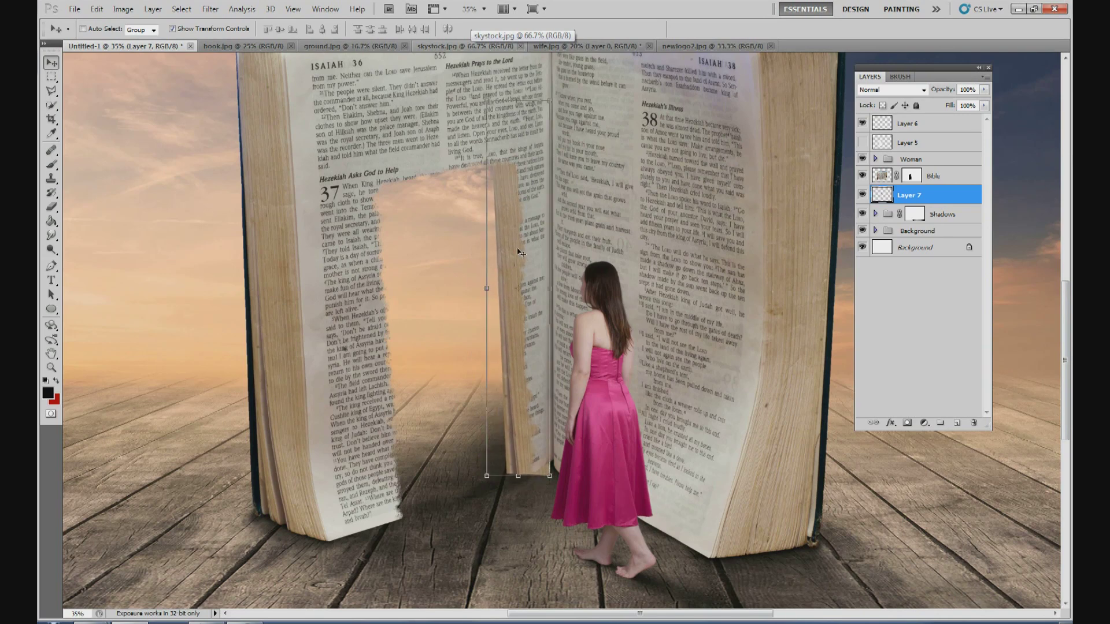
# Step: Distort the page-edge strip's left corners to follow the doorway's perspective and apply the transform
pyautogui.moveTo(491, 103); pyautogui.dragTo(500, 100)
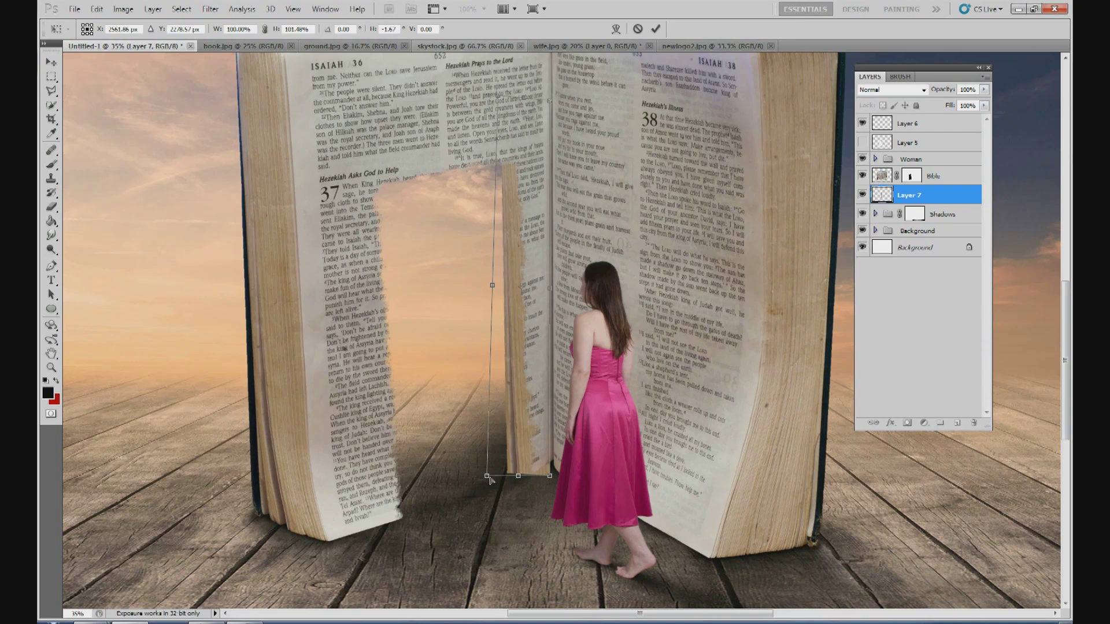
pyautogui.moveTo(488, 478); pyautogui.dragTo(555, 469)
pyautogui.moveTo(502, 101); pyautogui.dragTo(499, 98)
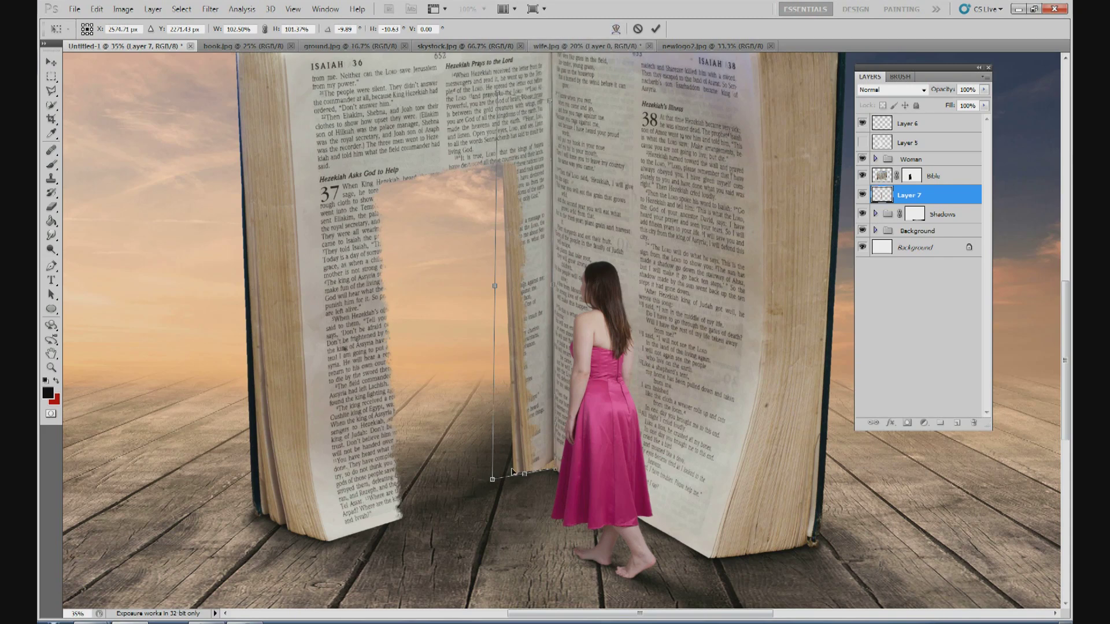
pyautogui.moveTo(495, 482); pyautogui.dragTo(496, 481)
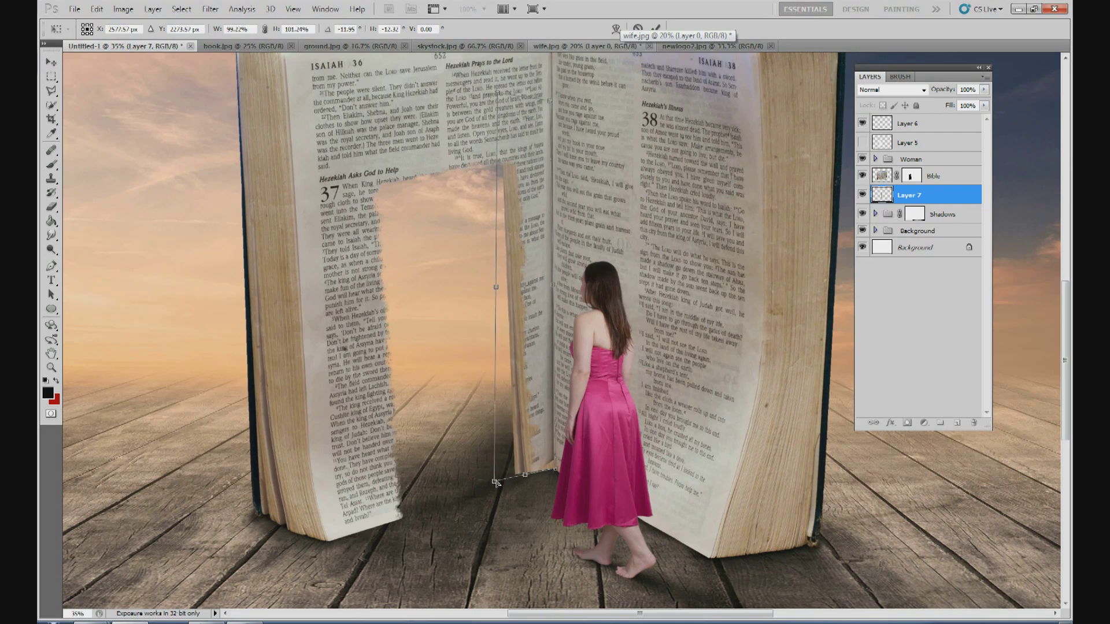
pyautogui.click(655, 28)
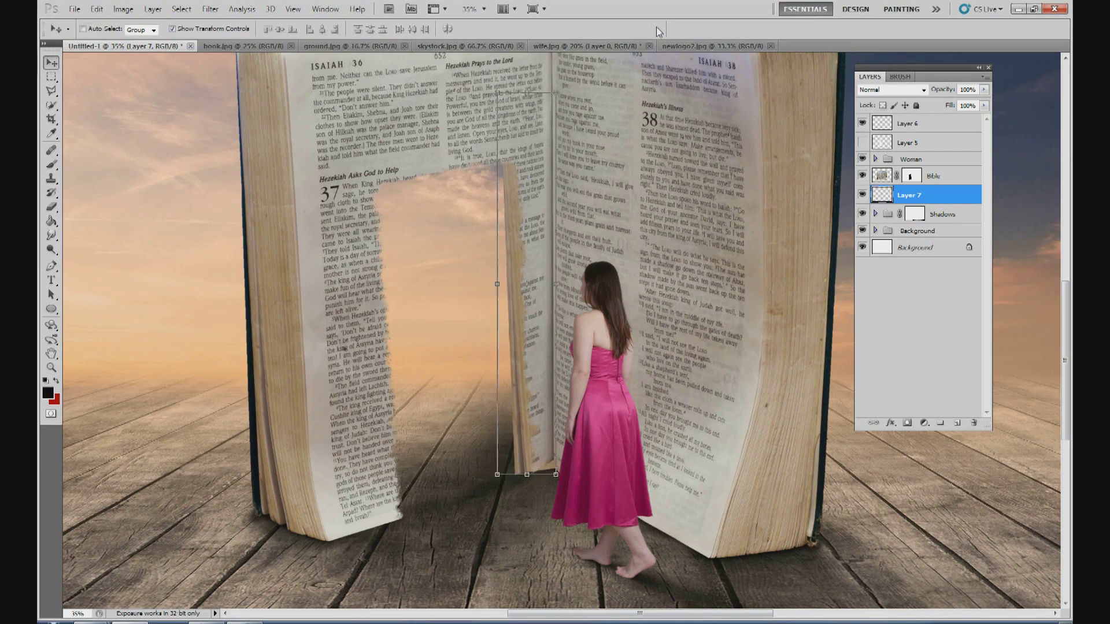
# Step: Mask the page-edge strip layer and paint its left edge in black with the rough-edged 99 px brush for a torn look
pyautogui.click(907, 423)
pyautogui.click(50, 164)
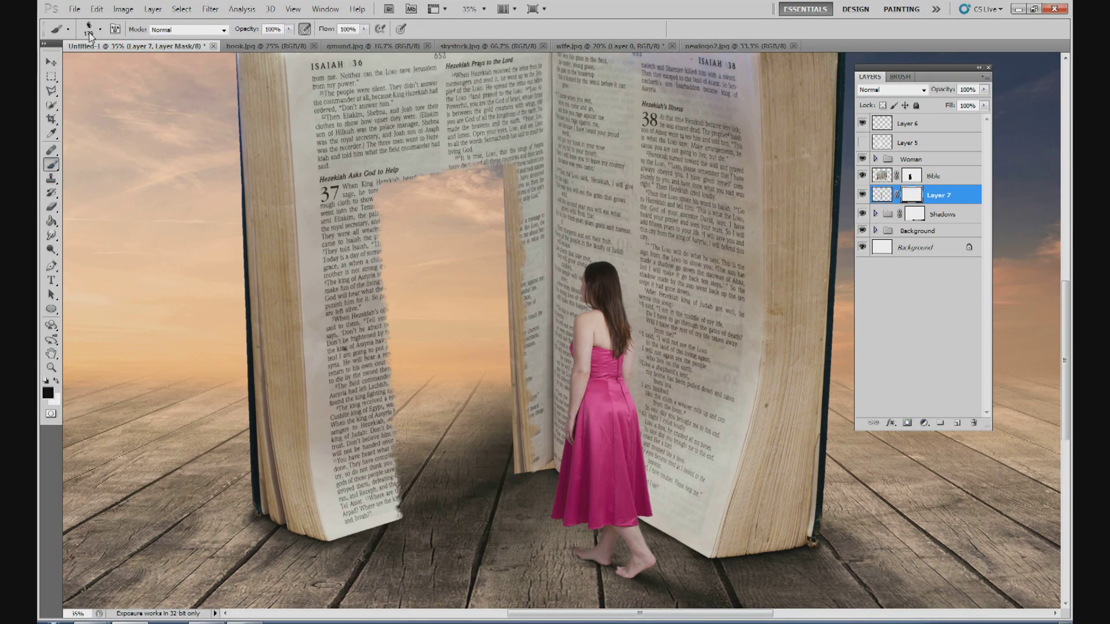
pyautogui.click(100, 30)
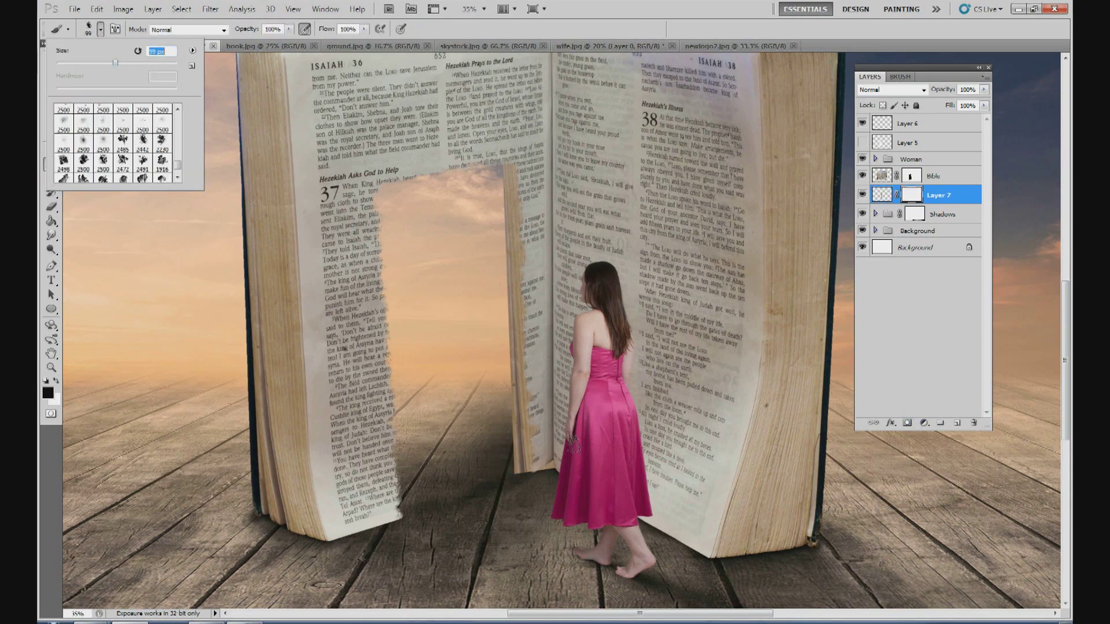
pyautogui.click(556, 469)
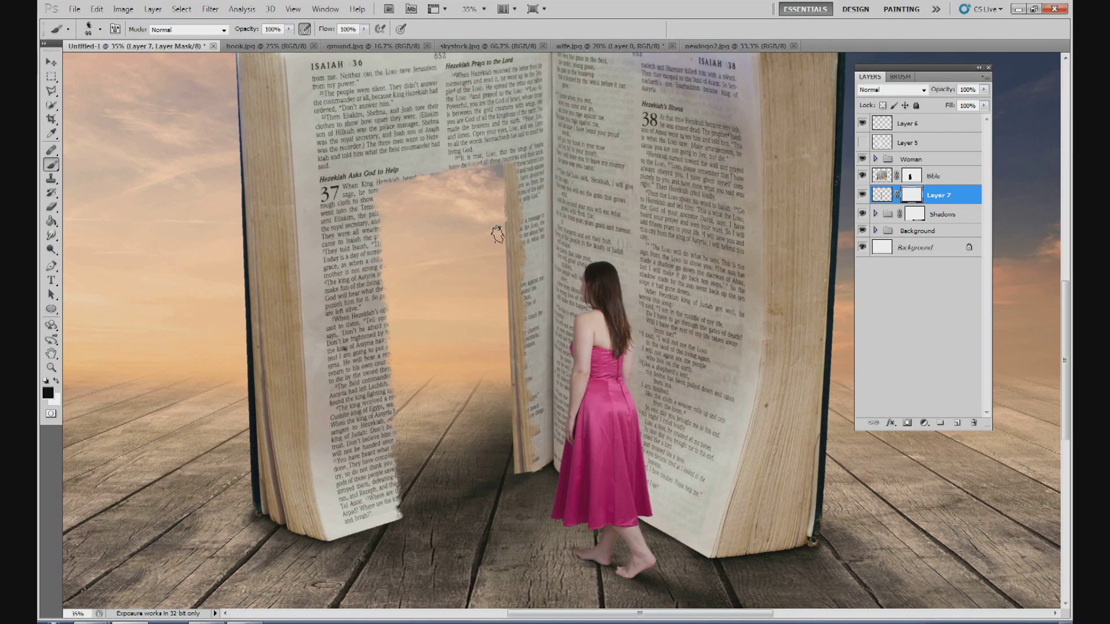
pyautogui.moveTo(503, 254)
pyautogui.mouseDown()
pyautogui.moveTo(499, 312)
pyautogui.moveTo(500, 237)
pyautogui.moveTo(501, 311)
pyautogui.mouseUp()
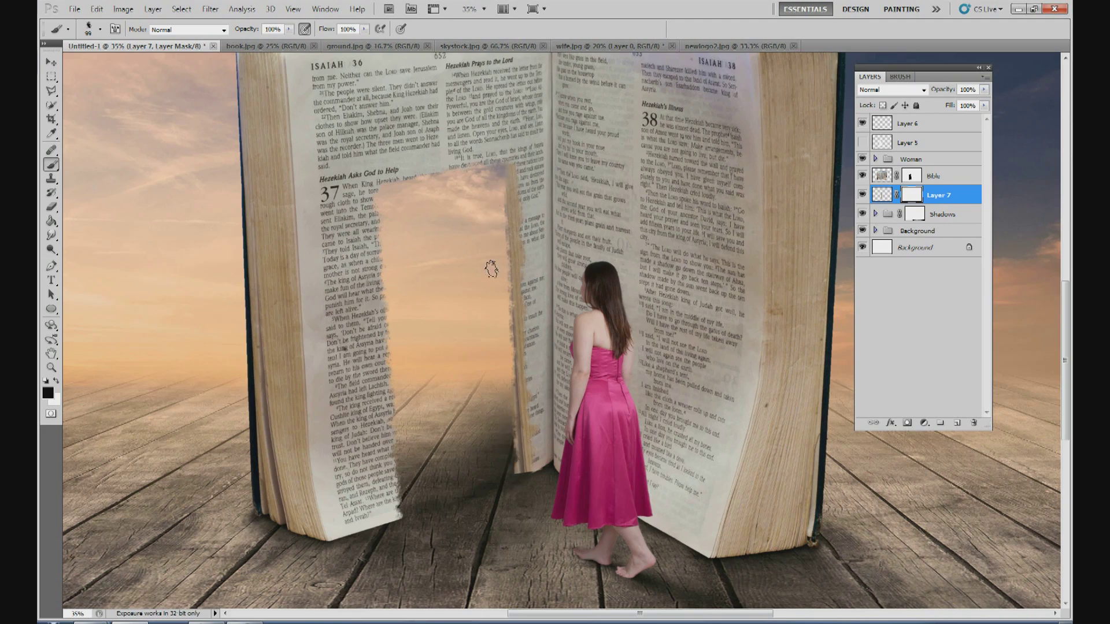
# Step: Create a layer group above the Bible layer and name it Bible
pyautogui.click(468, 9)
pyautogui.write('20')
pyautogui.press('Return')
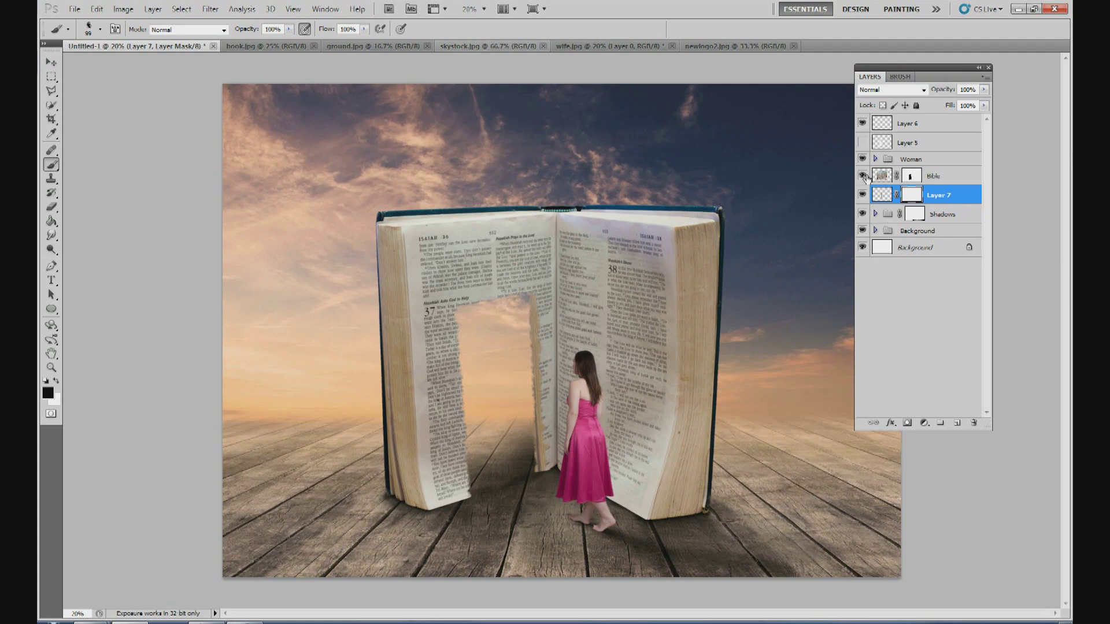
pyautogui.click(926, 179)
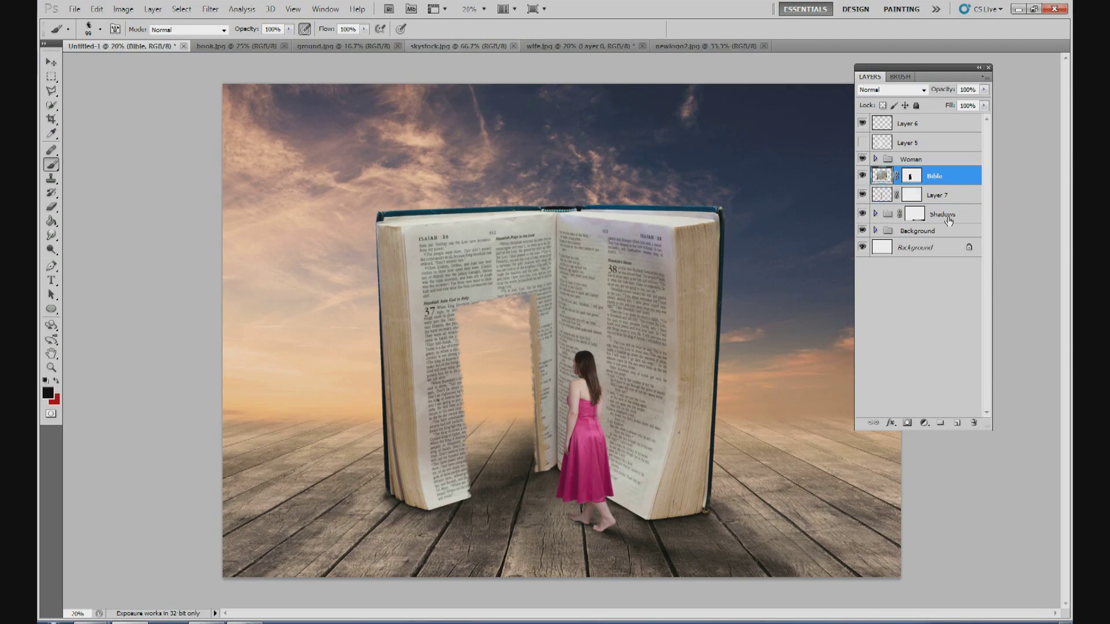
pyautogui.click(941, 422)
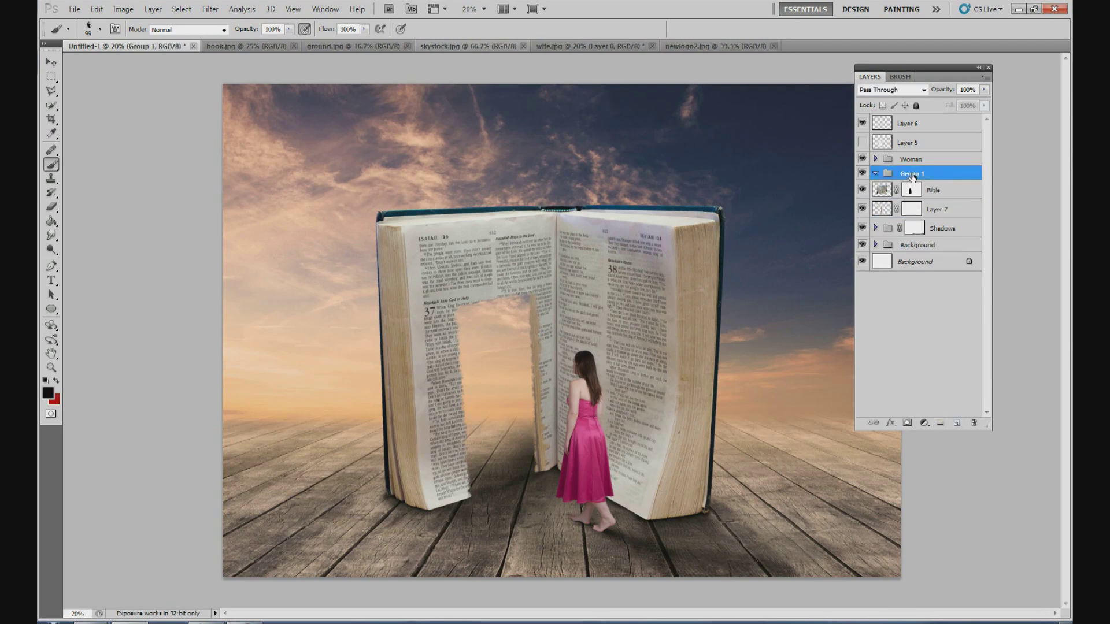
pyautogui.rightClick(922, 175)
pyautogui.click(924, 181)
pyautogui.write('B')
pyautogui.click(641, 207)
pyautogui.press('b')
# Step: Move the Bible layer and the page-edge strip layer into the Bible group and collapse the group
pyautogui.click(946, 191)
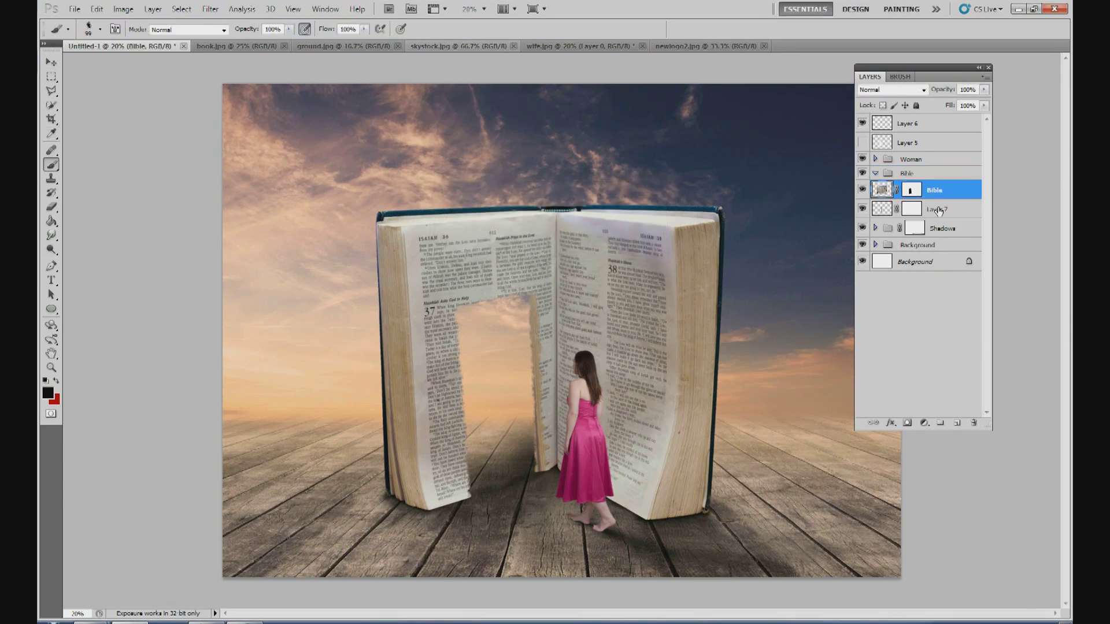
pyautogui.keyDown('shift'); pyautogui.click(938, 211); pyautogui.keyUp('shift')
pyautogui.moveTo(937, 202); pyautogui.dragTo(929, 176)
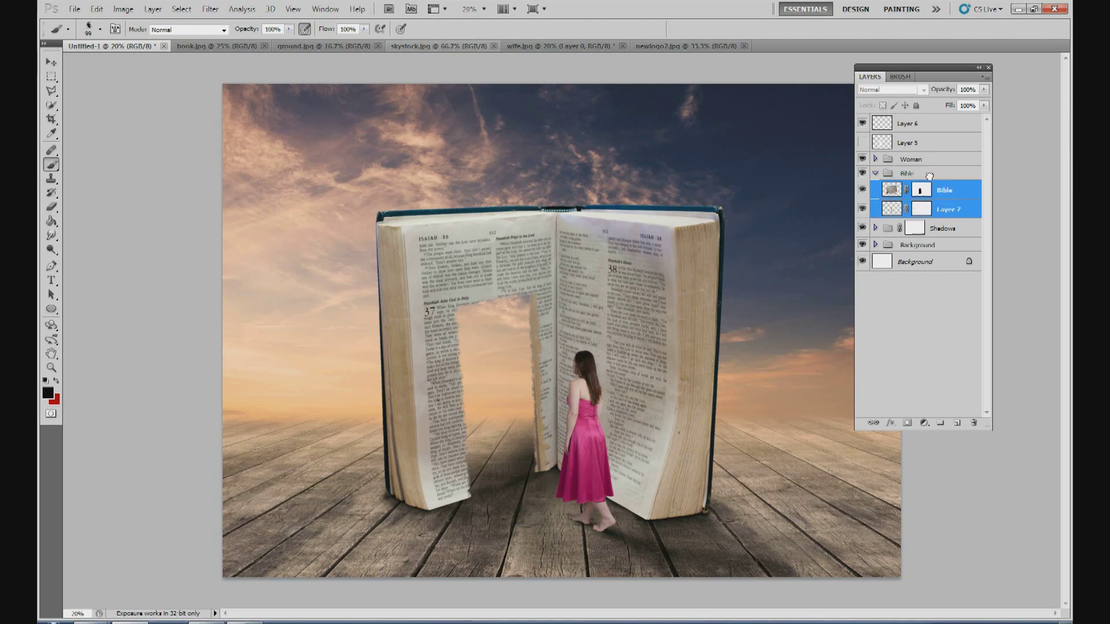
pyautogui.click(876, 174)
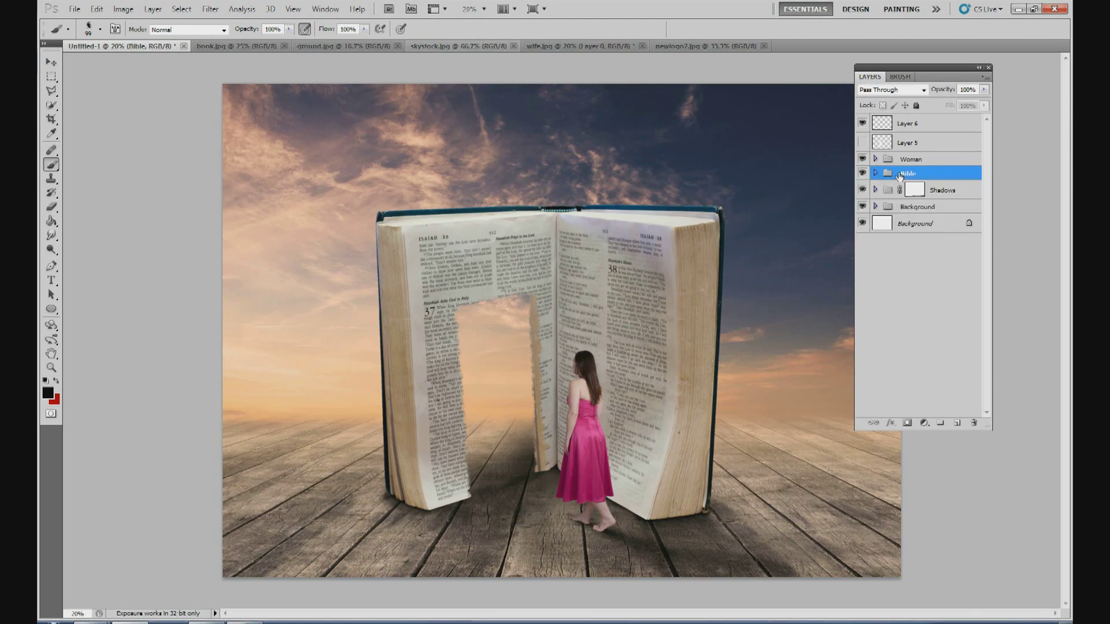
# Step: Check the contents of the Woman, Bible, Shadows and Background groups by hiding and showing each one
pyautogui.click(942, 164)
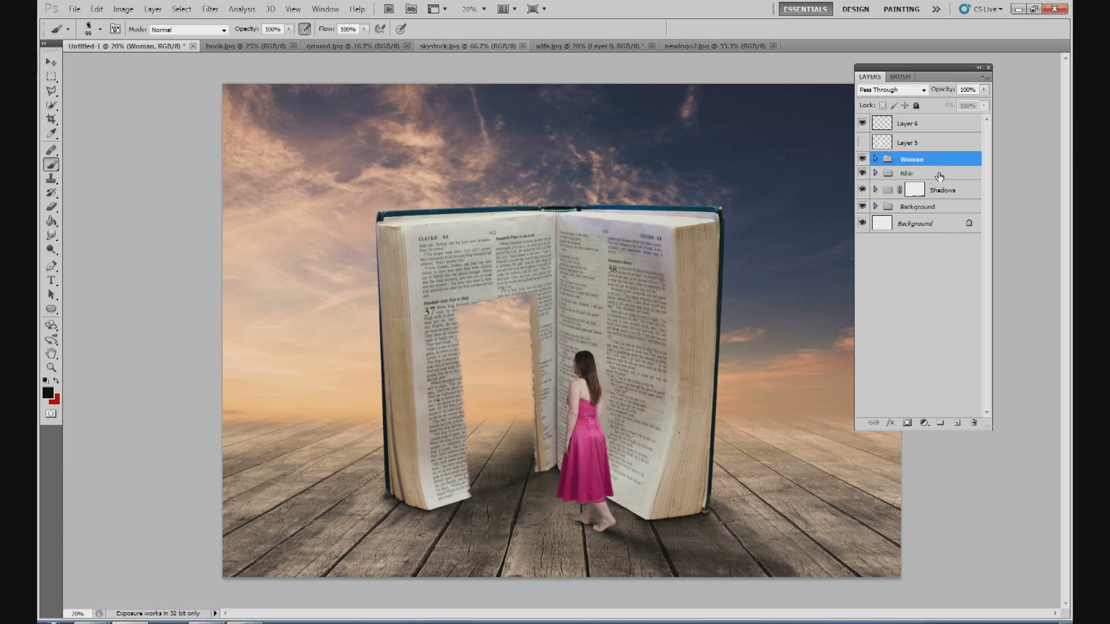
pyautogui.click(861, 161)
pyautogui.click(862, 159)
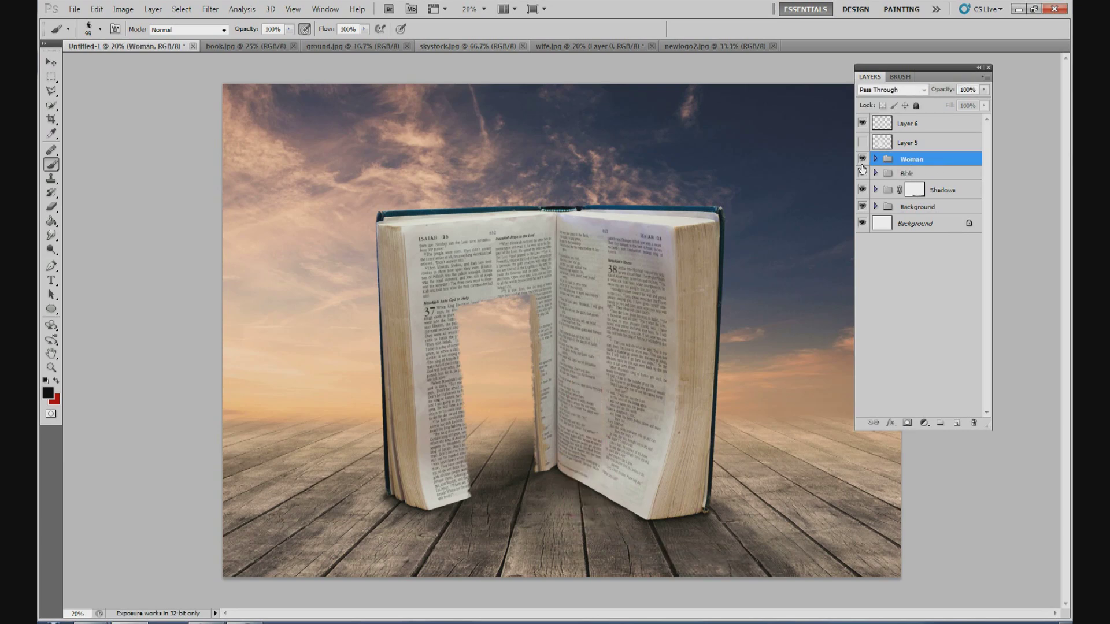
pyautogui.click(862, 174)
pyautogui.click(862, 174)
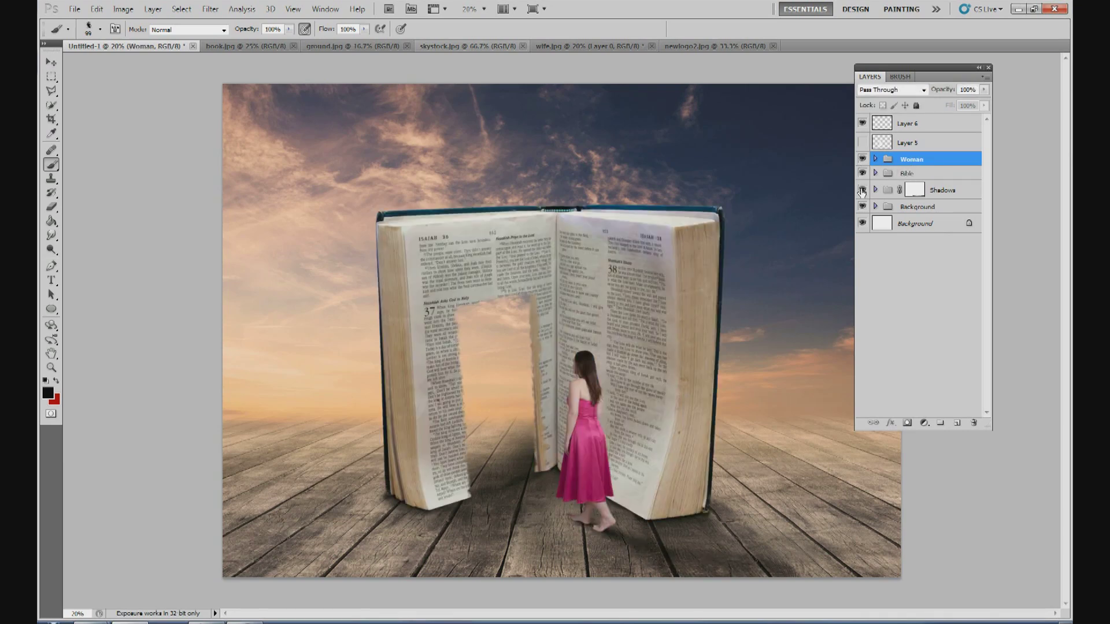
pyautogui.click(862, 189)
pyautogui.click(862, 189)
pyautogui.click(862, 206)
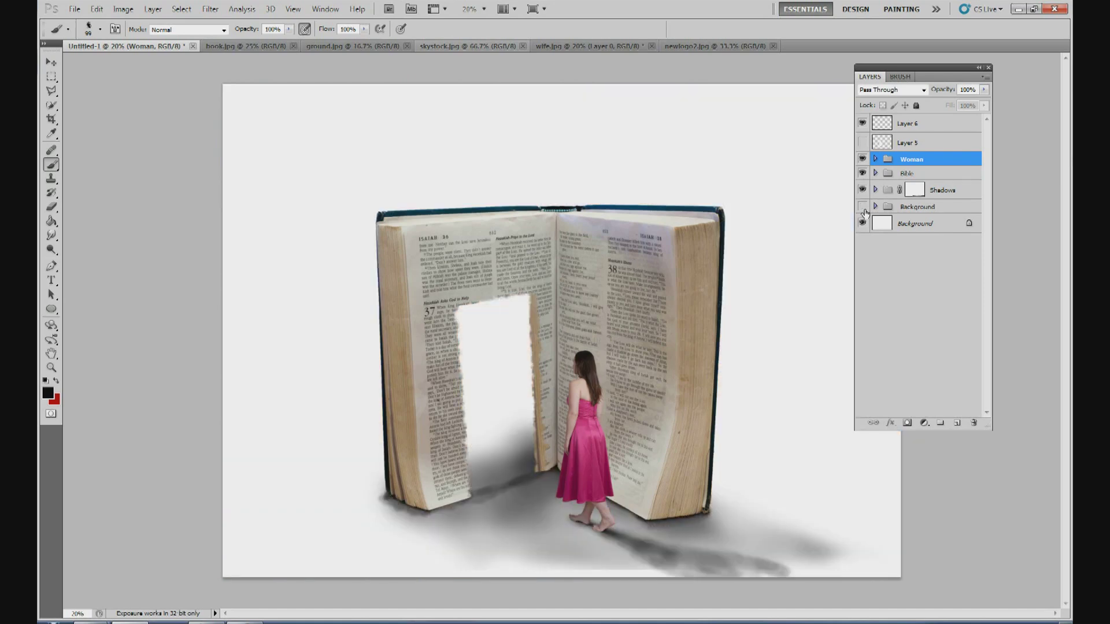
pyautogui.click(862, 206)
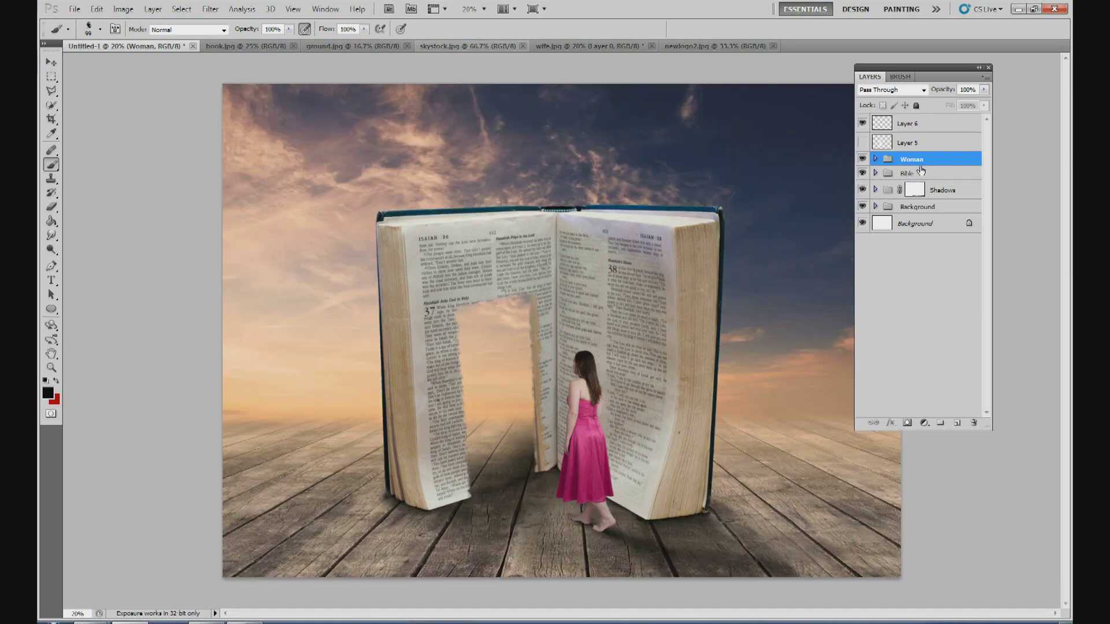
# Step: On a new layer above the Shadows group, paint a white glow behind the doorway with a soft 2500 px brush
pyautogui.click(948, 195)
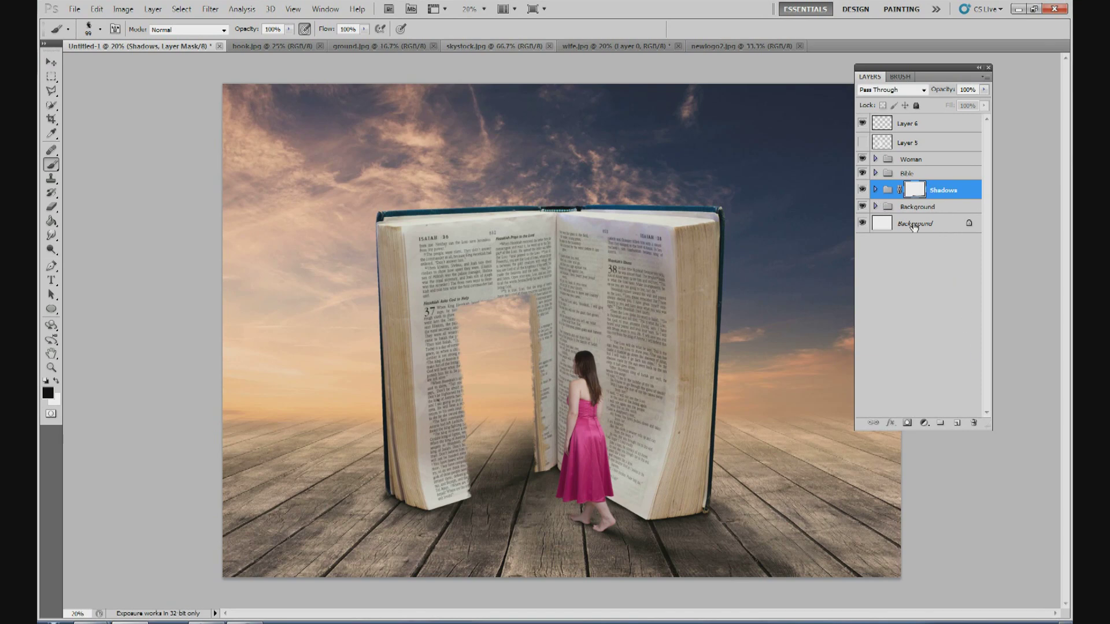
pyautogui.click(958, 425)
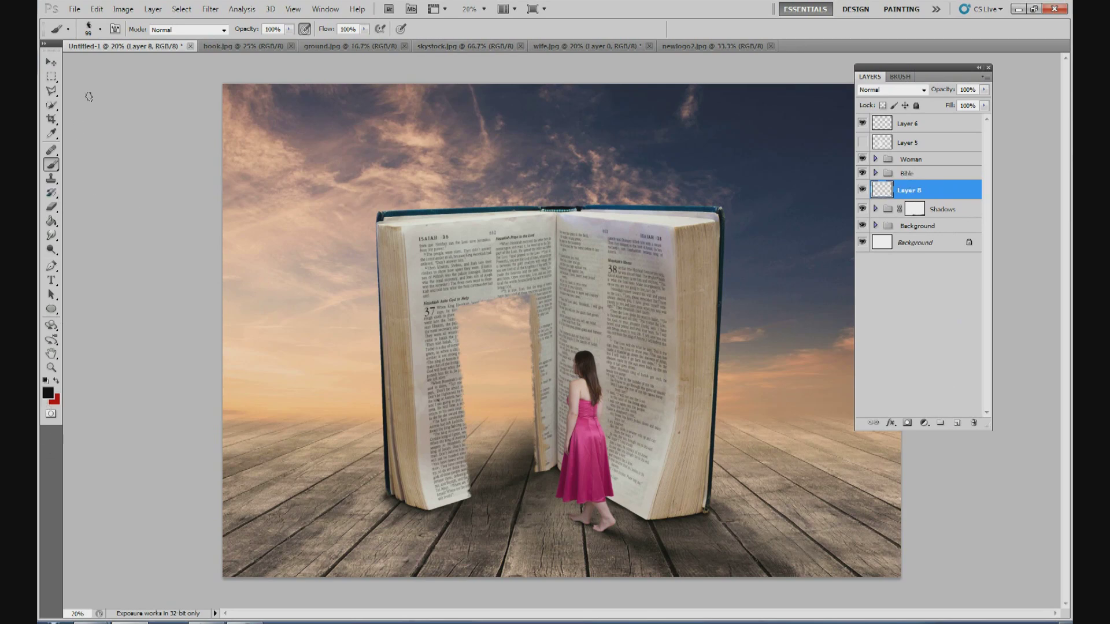
pyautogui.click(100, 29)
pyautogui.scroll(3, 144, 127)
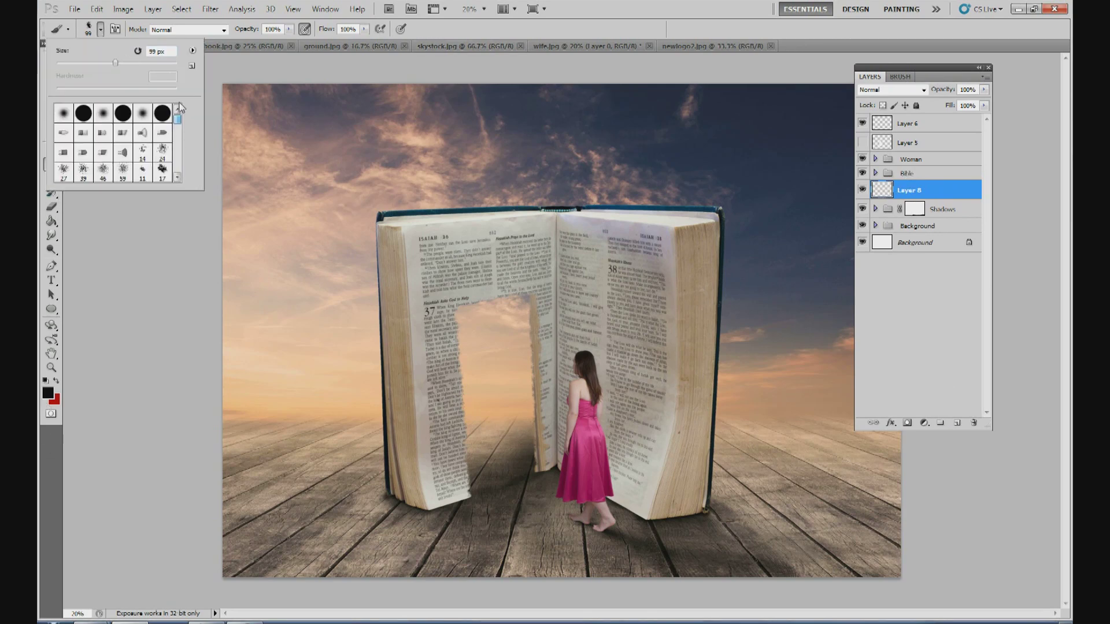
pyautogui.click(145, 115)
pyautogui.write('2500')
pyautogui.press('Return')
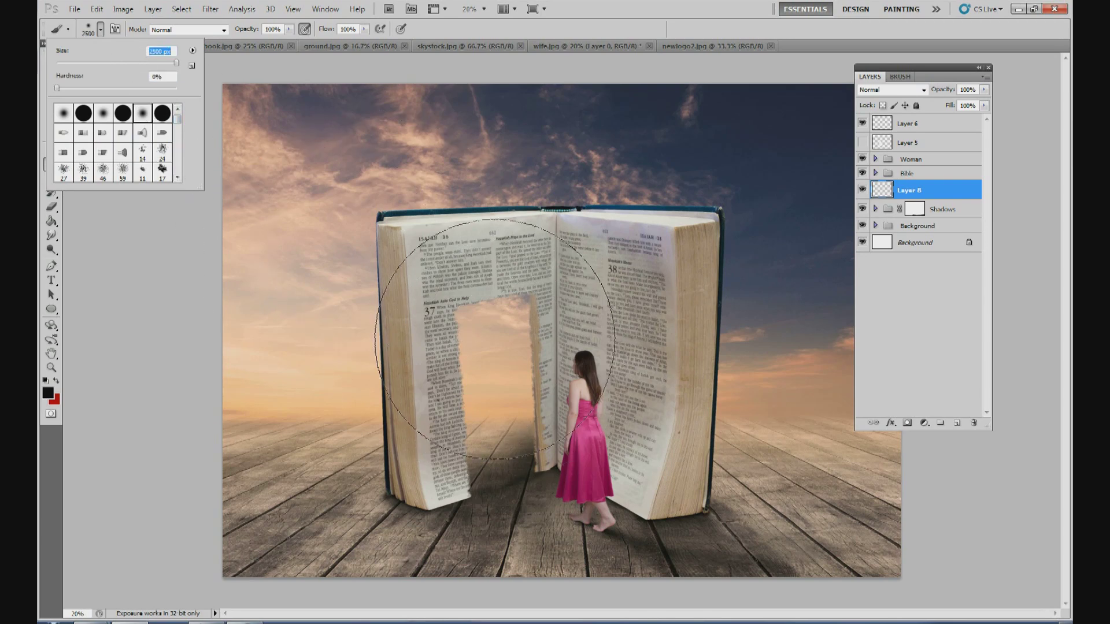
pyautogui.click(48, 393)
pyautogui.click(582, 179)
pyautogui.click(864, 171)
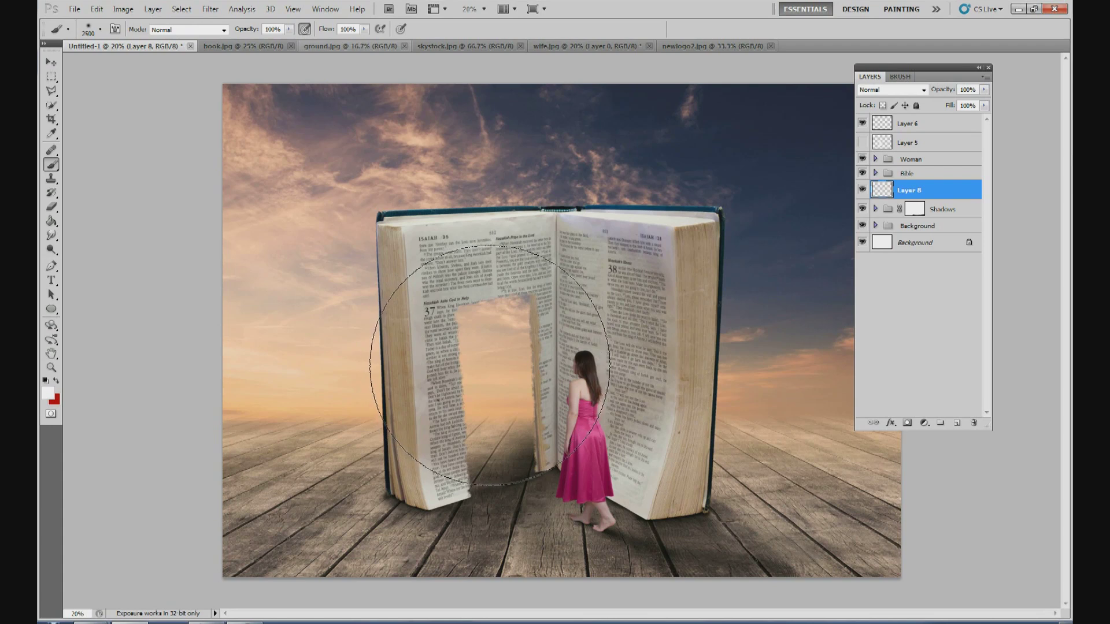
pyautogui.click(489, 365)
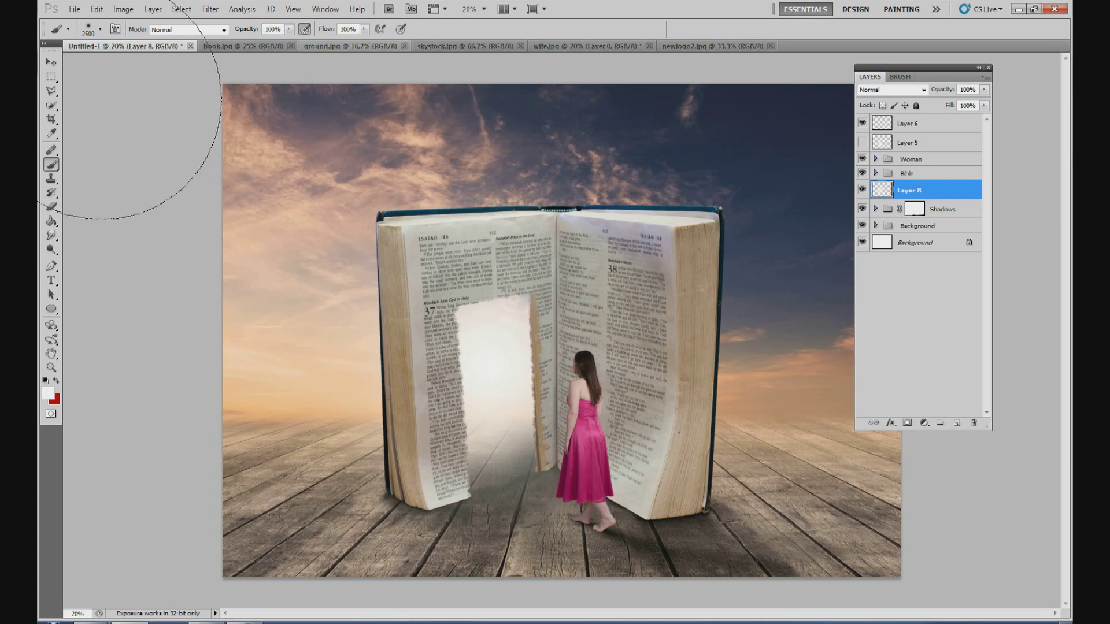
# Step: Scale the glow behind the doorway to about 131%, centre it on the opening and apply the transform
pyautogui.click(51, 62)
pyautogui.moveTo(237, 112); pyautogui.dragTo(152, 39)
pyautogui.moveTo(530, 188); pyautogui.dragTo(570, 233)
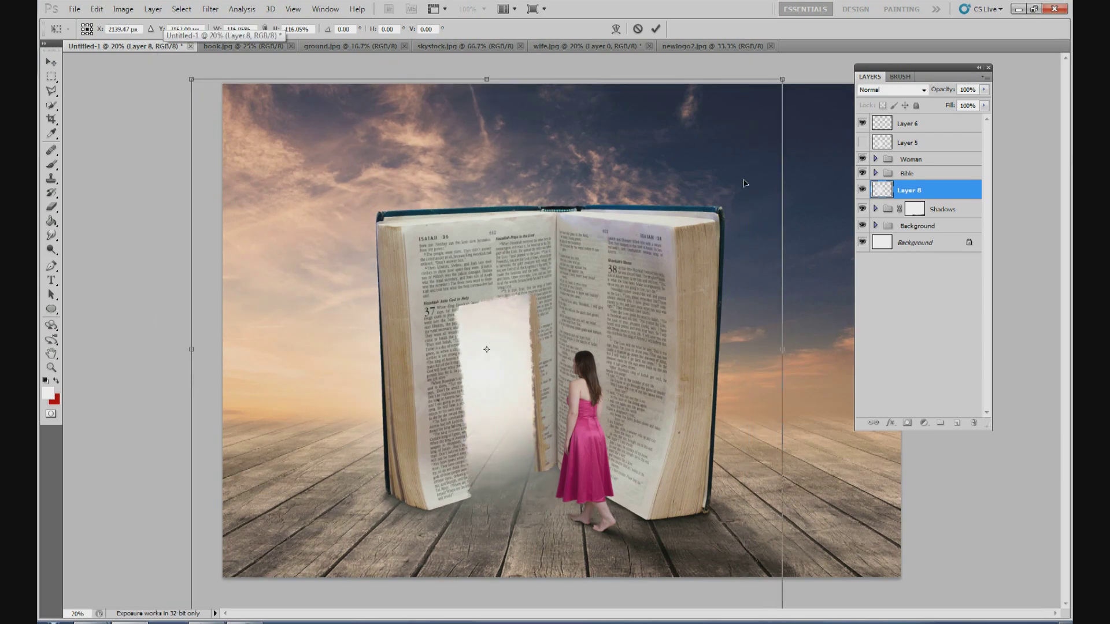
pyautogui.moveTo(779, 86); pyautogui.dragTo(855, 14)
pyautogui.moveTo(626, 223); pyautogui.dragTo(598, 258)
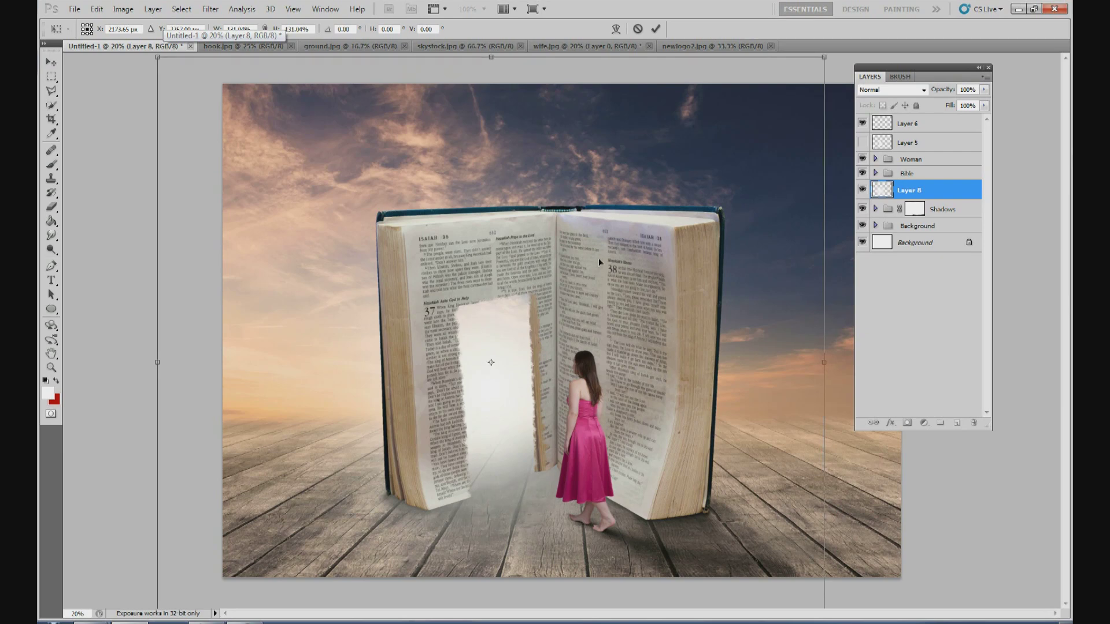
pyautogui.click(656, 29)
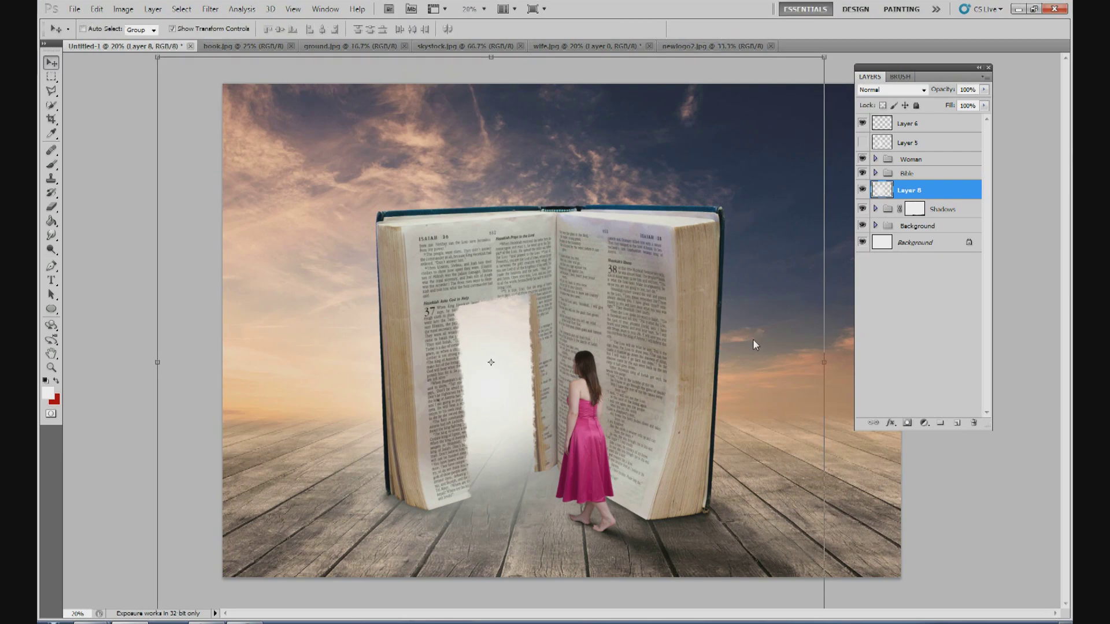
# Step: Mask the glow layer and paint out the glow around the book's outer edges with a soft black 813 px brush
pyautogui.click(907, 423)
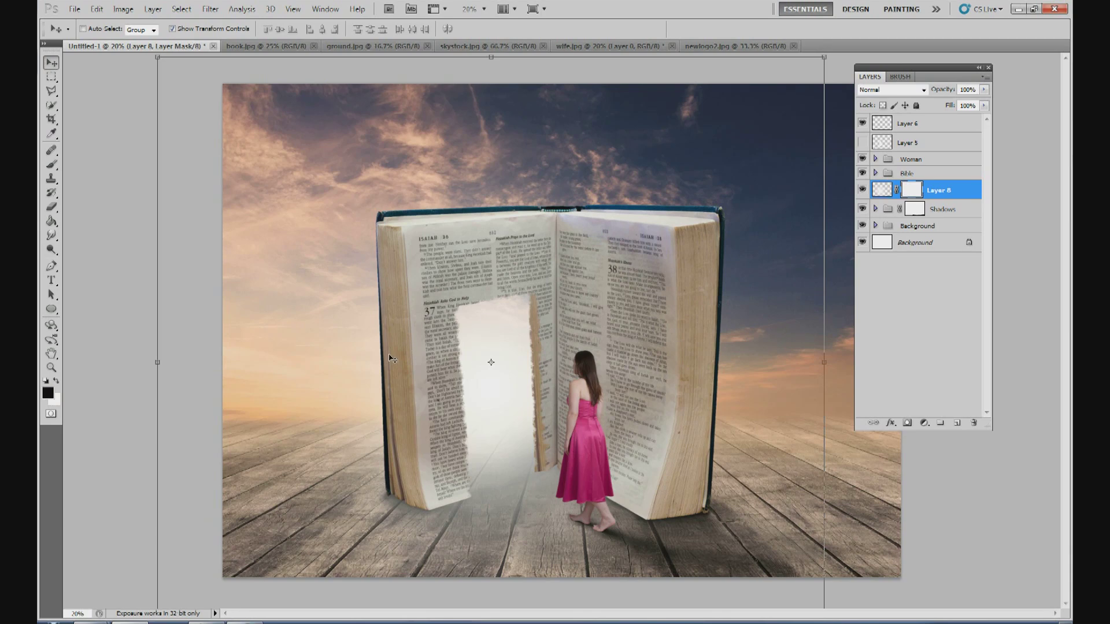
pyautogui.click(946, 209)
pyautogui.click(913, 193)
pyautogui.click(52, 164)
pyautogui.click(101, 30)
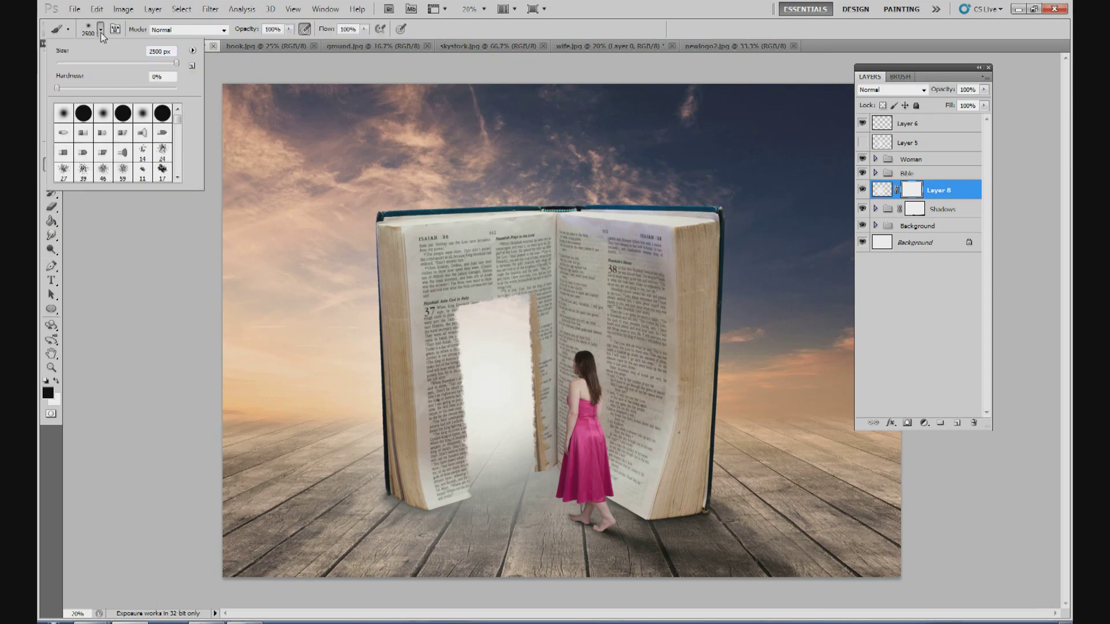
pyautogui.moveTo(169, 65); pyautogui.dragTo(163, 64)
pyautogui.click(346, 269)
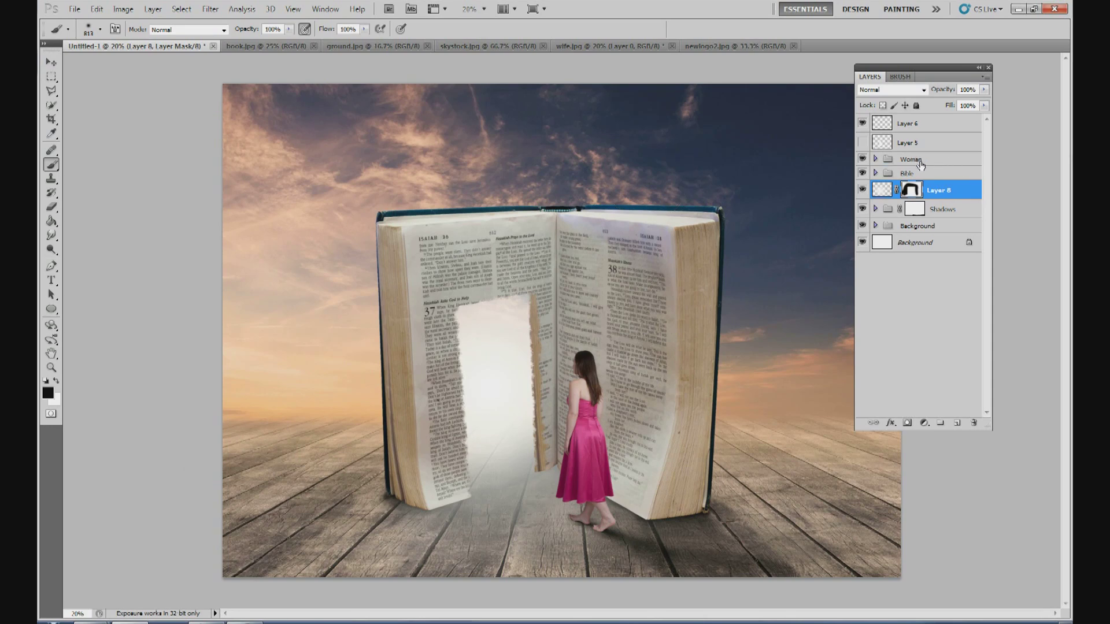
# Step: On a new layer above the Woman group, add a white glow over the doorway with a soft 2500 px brush
pyautogui.click(920, 165)
pyautogui.click(934, 175)
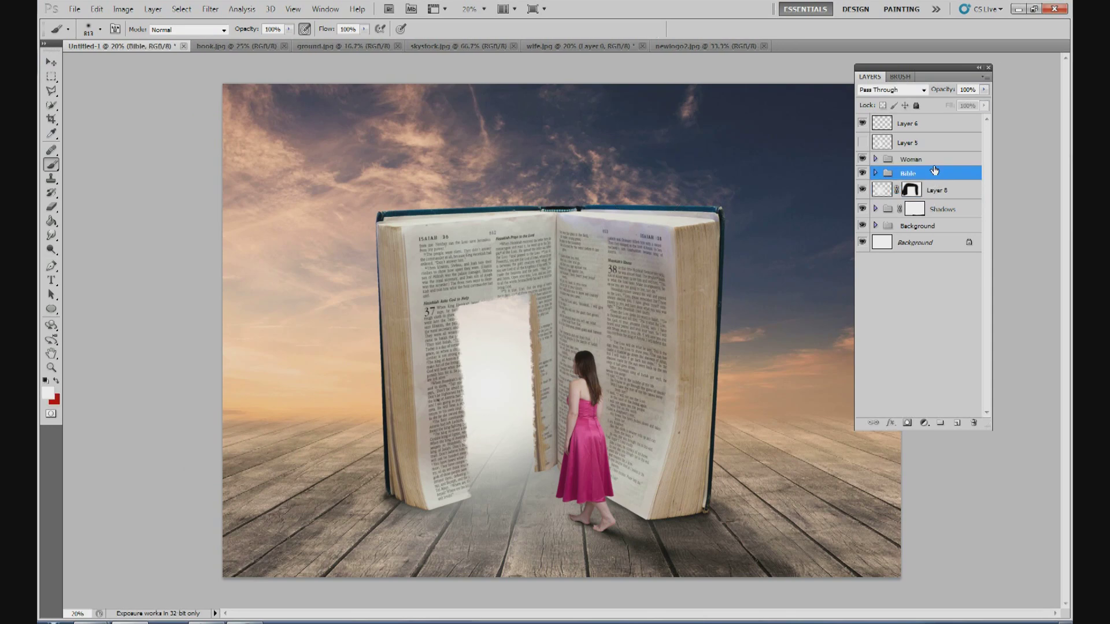
pyautogui.click(933, 161)
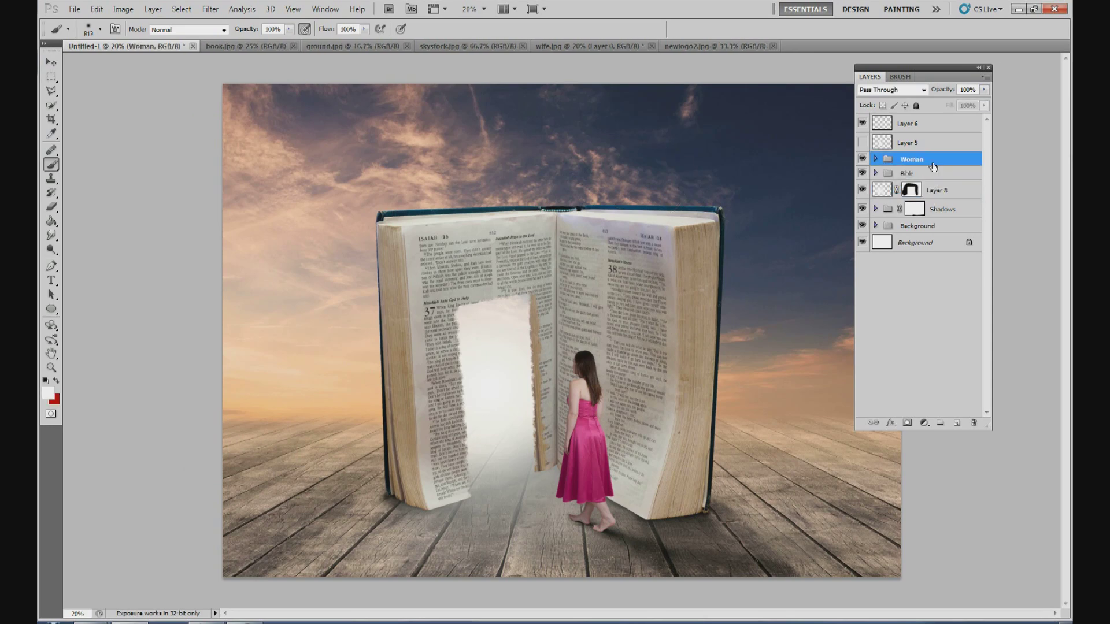
pyautogui.click(958, 423)
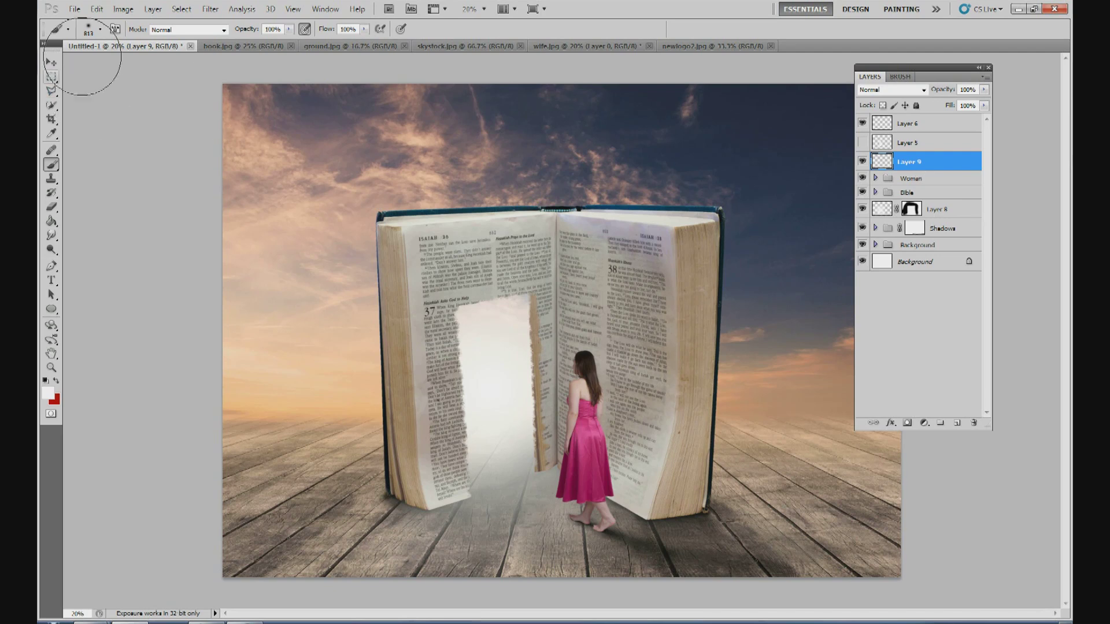
pyautogui.click(101, 30)
pyautogui.moveTo(175, 61); pyautogui.dragTo(176, 61)
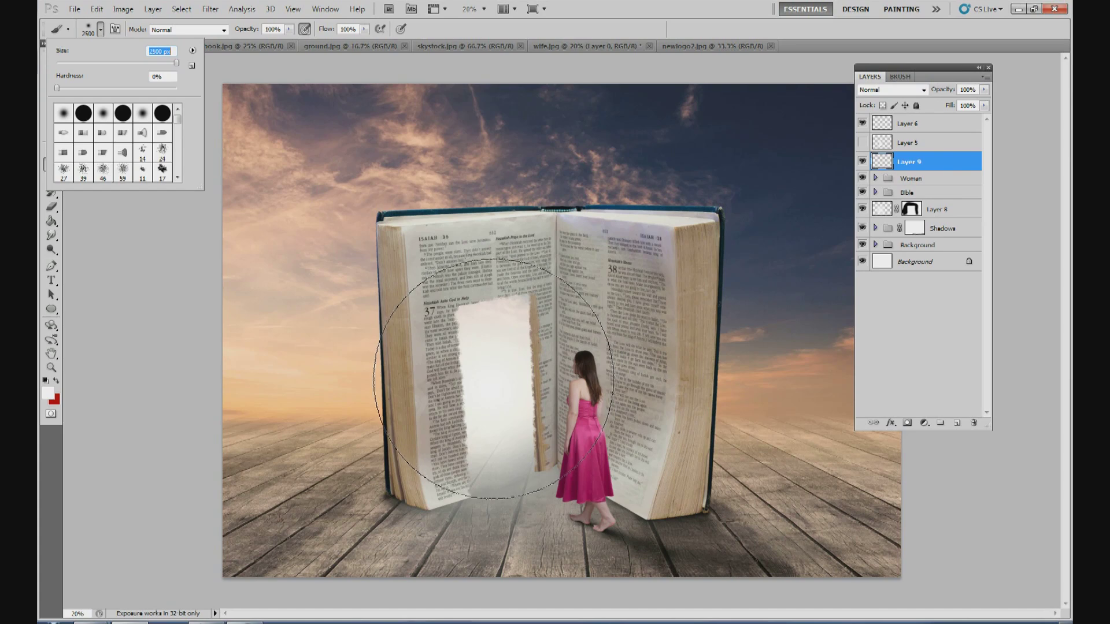
pyautogui.press('Return')
pyautogui.click(493, 378)
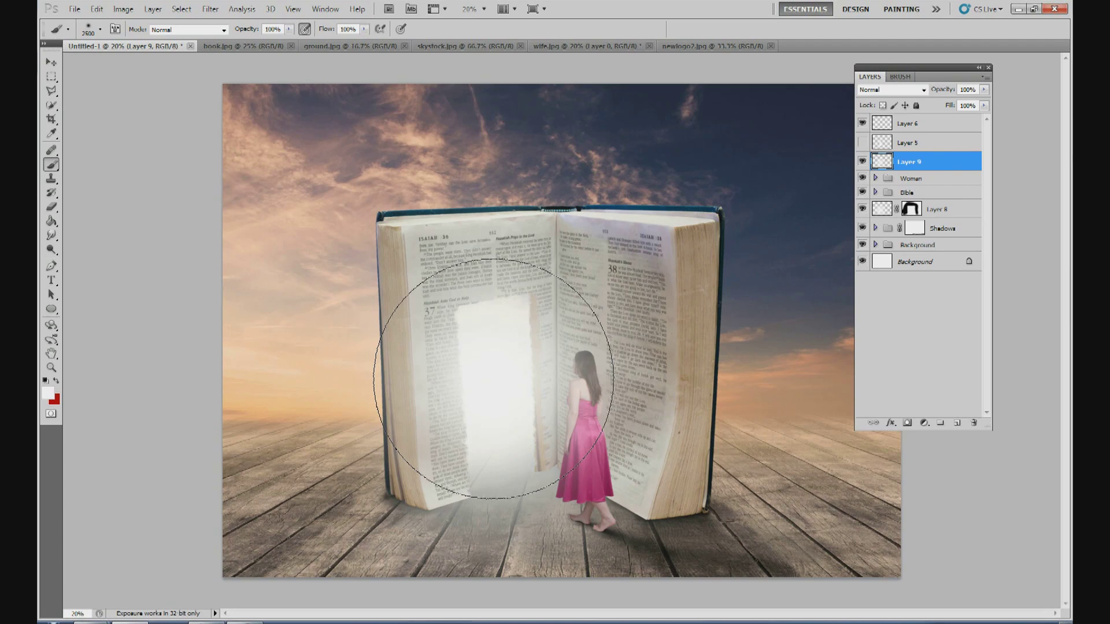
# Step: Scale the front glow to about 125%, centre it over the doorway and apply the transform
pyautogui.click(51, 63)
pyautogui.moveTo(746, 134); pyautogui.dragTo(872, 20)
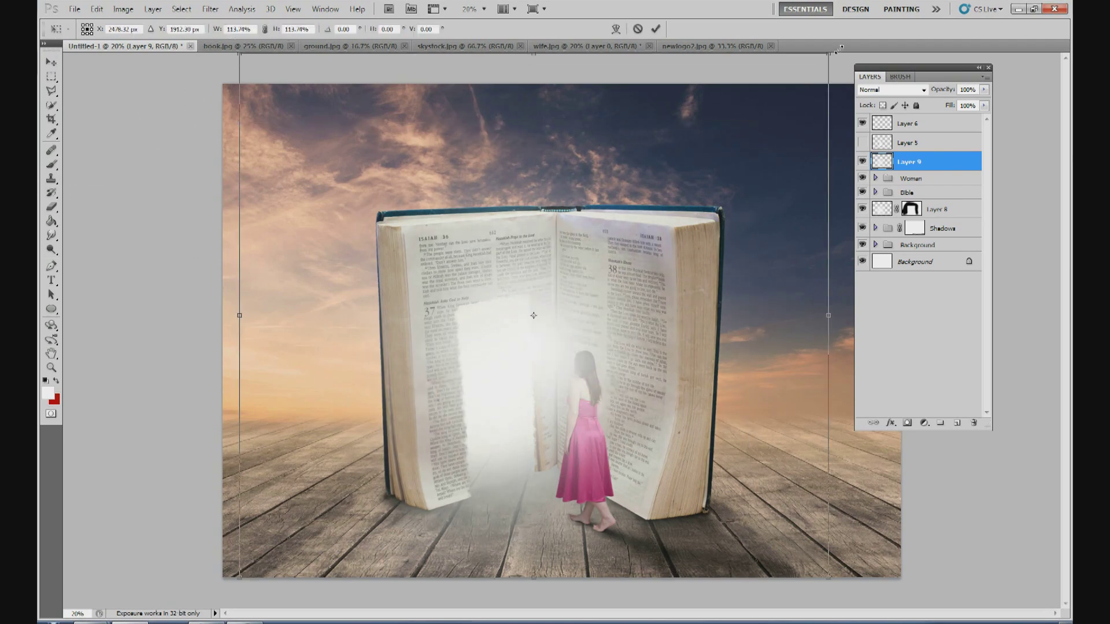
pyautogui.moveTo(675, 164); pyautogui.dragTo(626, 211)
pyautogui.hotkey('shift', 'Left')
pyautogui.hotkey('shift', 'Left')
pyautogui.hotkey('shift', 'Left')
pyautogui.hotkey('shift', 'Left')
pyautogui.hotkey('shift', 'Left')
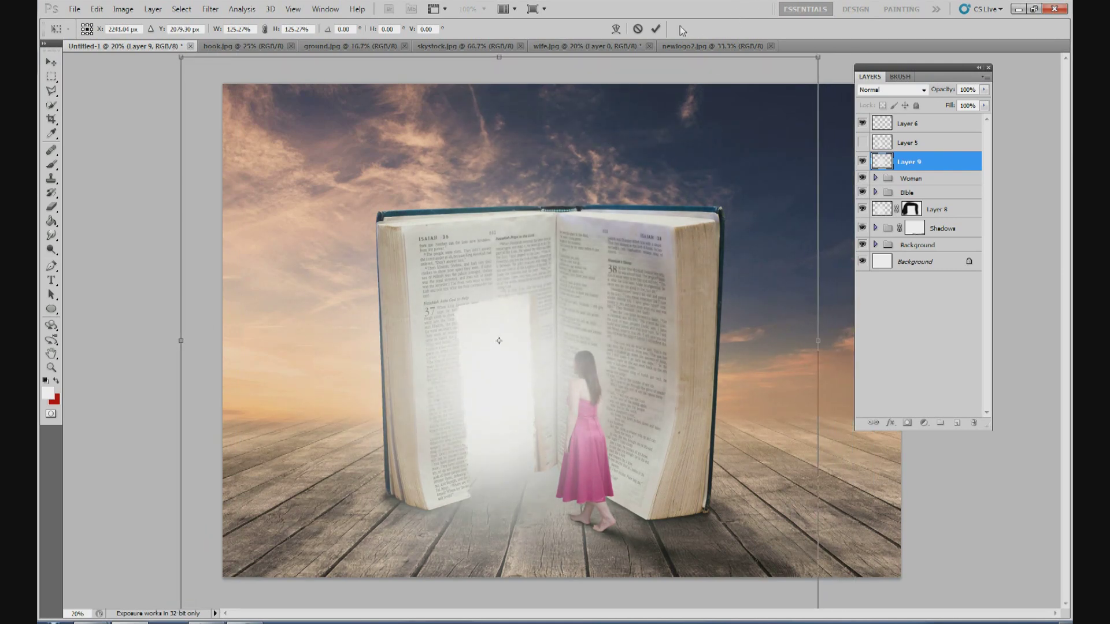
pyautogui.click(656, 29)
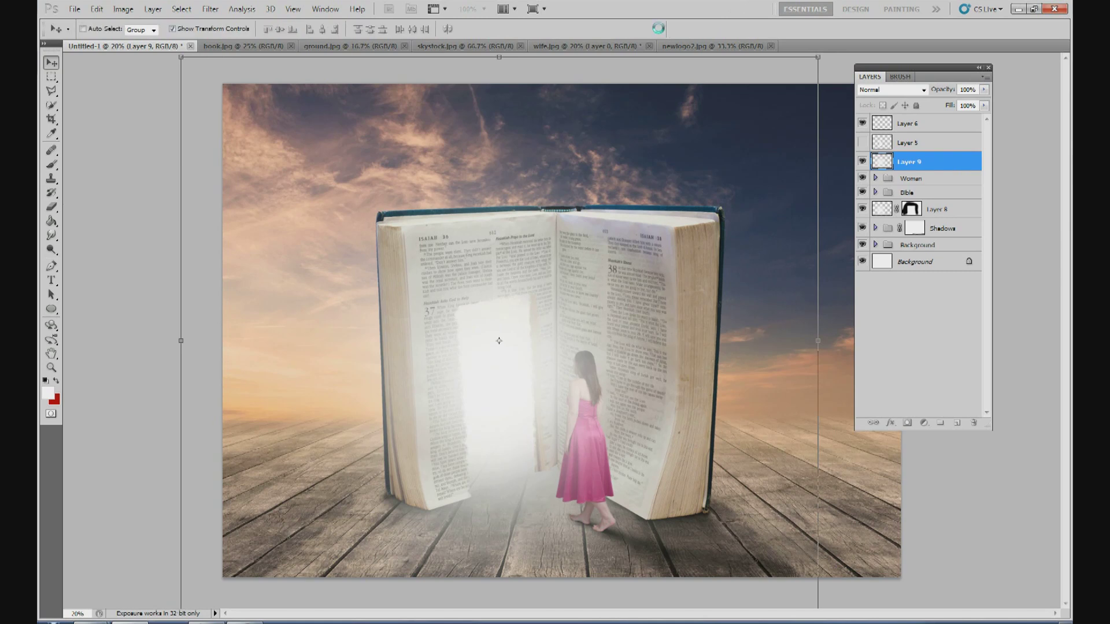
# Step: Compare the composite with the glow behind the book and the front glow over the doorway each hidden and shown
pyautogui.click(905, 263)
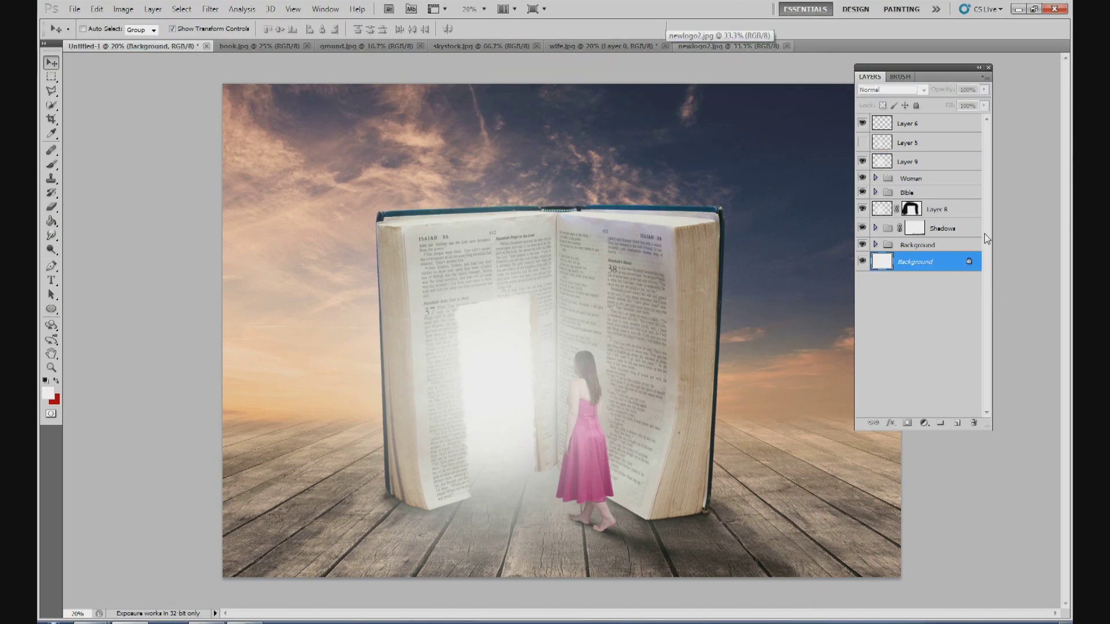
pyautogui.click(950, 214)
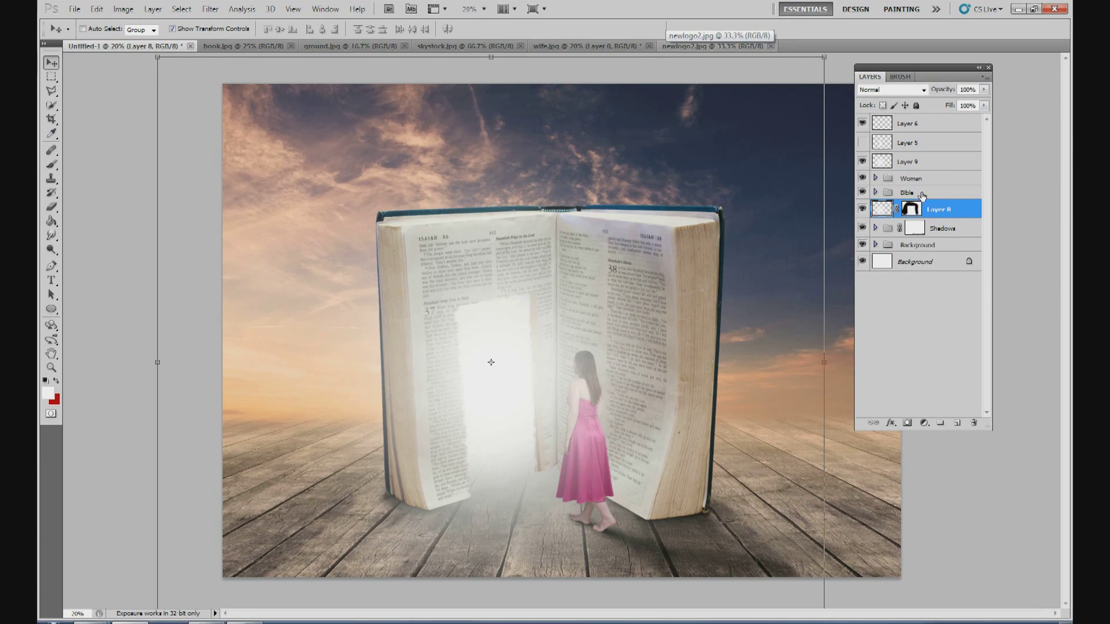
pyautogui.click(861, 210)
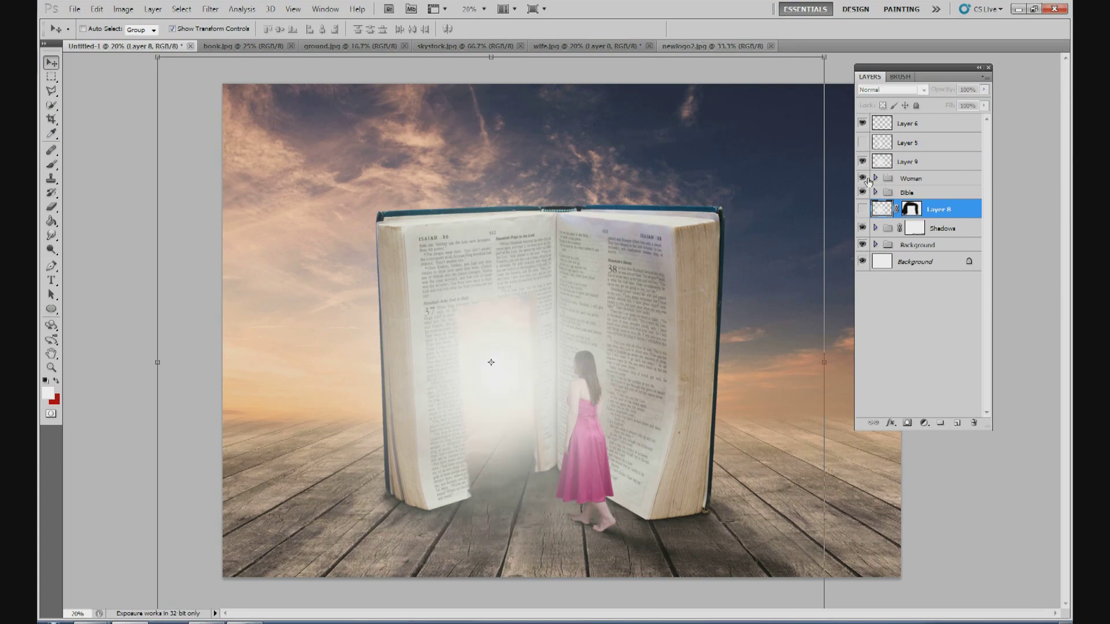
pyautogui.click(861, 210)
pyautogui.click(863, 162)
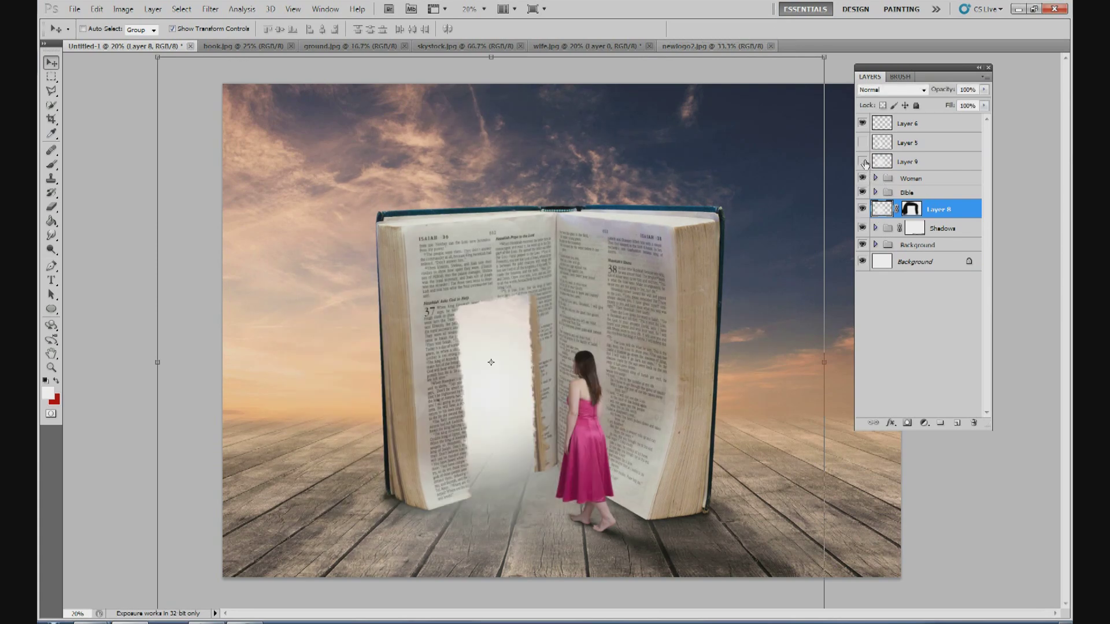
pyautogui.click(862, 162)
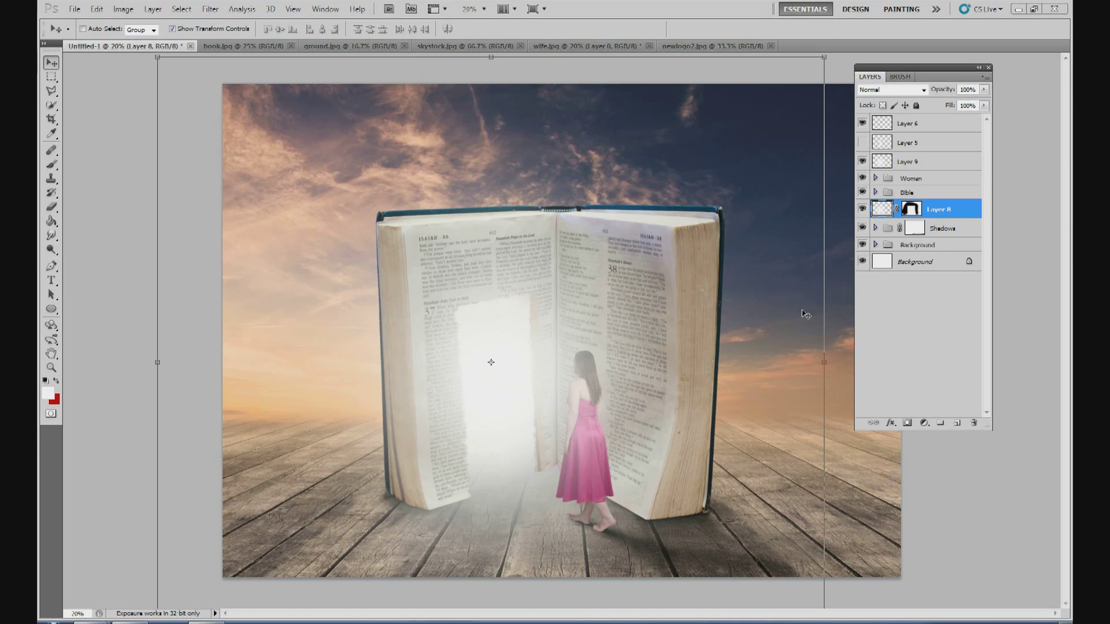
# Step: On a new layer above Layer 8, paint a white glow on the floor at the doorway's base with a smaller brush at 54% opacity
pyautogui.click(956, 425)
pyautogui.click(484, 9)
pyautogui.click(491, 34)
pyautogui.scroll(-5, 578, 289)
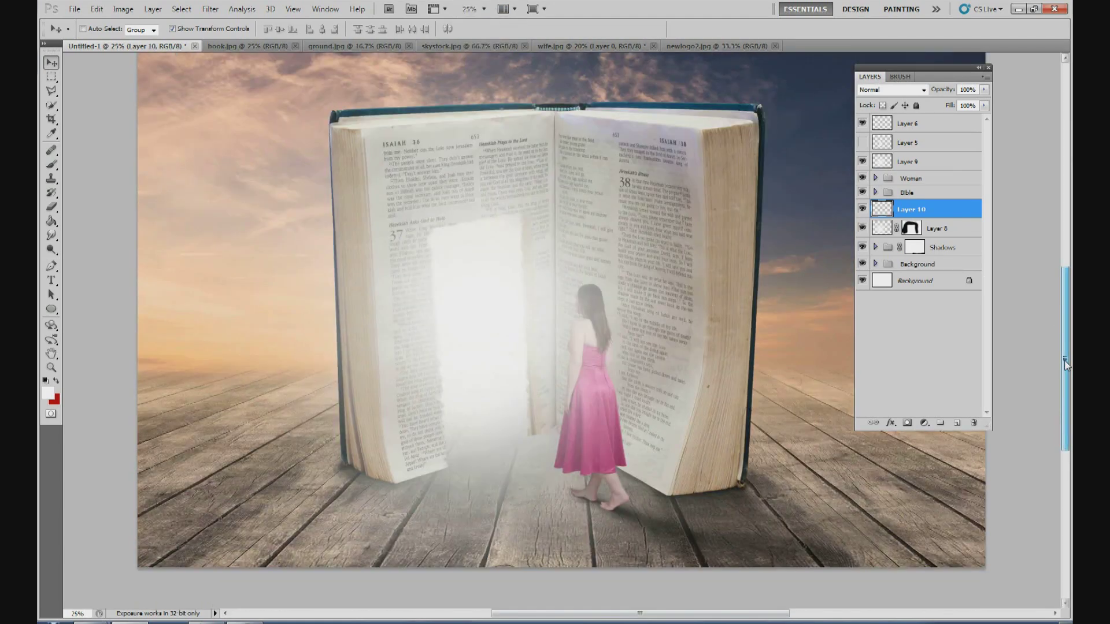
pyautogui.click(51, 164)
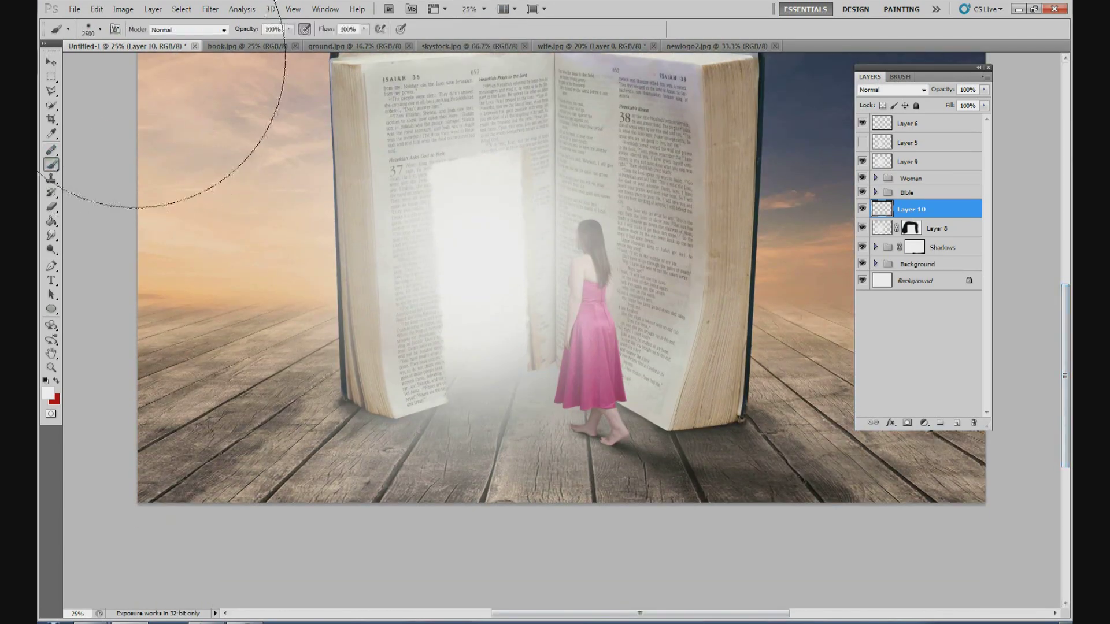
pyautogui.click(101, 29)
pyautogui.moveTo(178, 67); pyautogui.dragTo(172, 69)
pyautogui.moveTo(290, 34); pyautogui.dragTo(261, 40)
pyautogui.moveTo(521, 355)
pyautogui.mouseDown()
pyautogui.moveTo(458, 379)
pyautogui.moveTo(475, 398)
pyautogui.moveTo(454, 389)
pyautogui.moveTo(507, 379)
pyautogui.moveTo(506, 351)
pyautogui.moveTo(516, 367)
pyautogui.moveTo(452, 389)
pyautogui.moveTo(476, 419)
pyautogui.moveTo(510, 384)
pyautogui.moveTo(512, 347)
pyautogui.moveTo(448, 383)
pyautogui.moveTo(510, 397)
pyautogui.moveTo(466, 402)
pyautogui.moveTo(513, 379)
pyautogui.mouseUp()
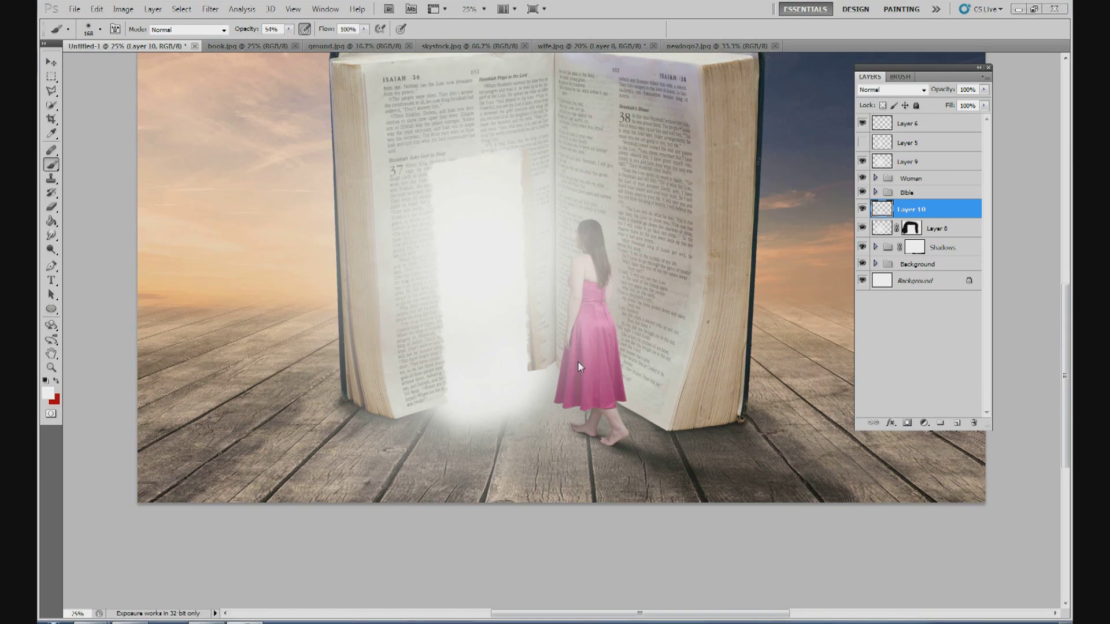
# Step: Mask the floor glow layer and paint out its spill along the lower corner of the book's left page block in black
pyautogui.click(469, 8)
pyautogui.press('Return')
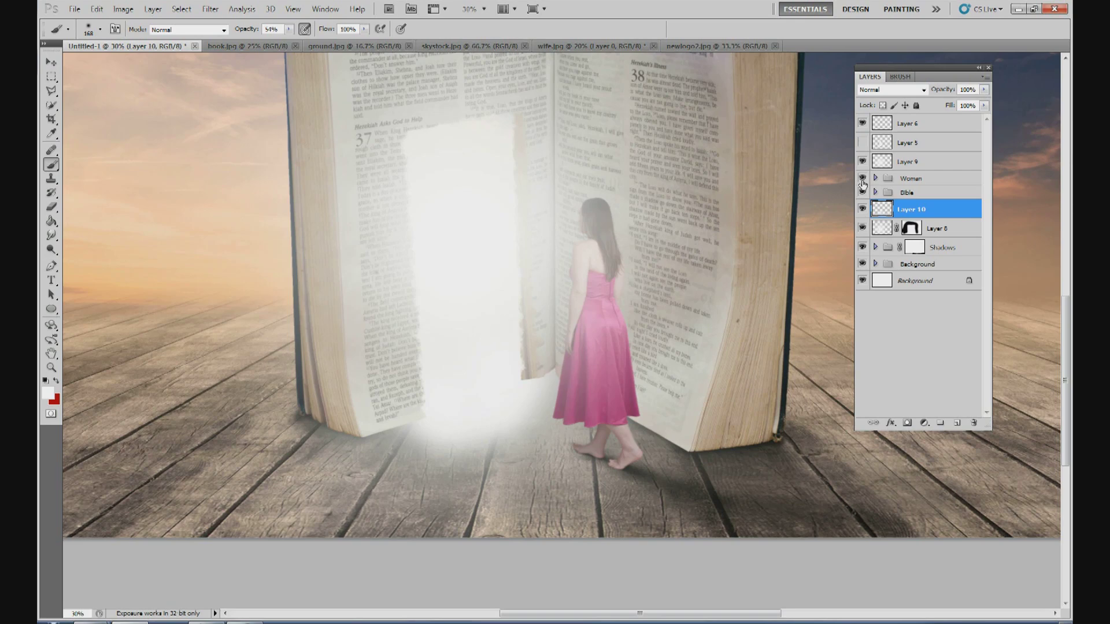
pyautogui.click(905, 424)
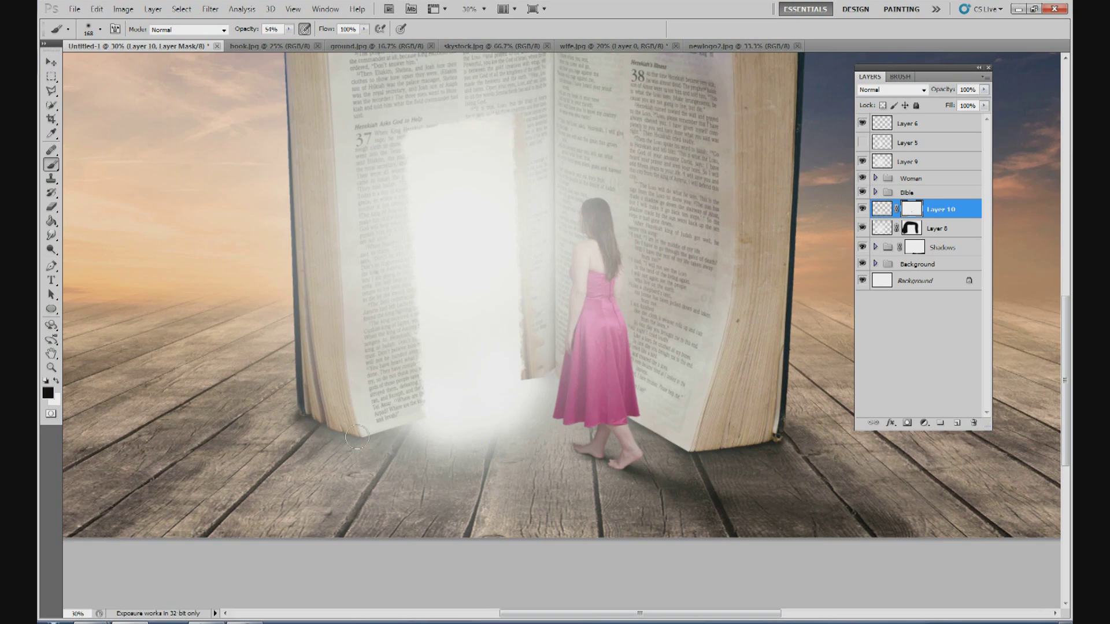
pyautogui.moveTo(383, 422); pyautogui.dragTo(336, 418)
# Step: Add a mask to the front glow on Layer 9 and brush black near the base of the doorway's page edge
pyautogui.click(910, 228)
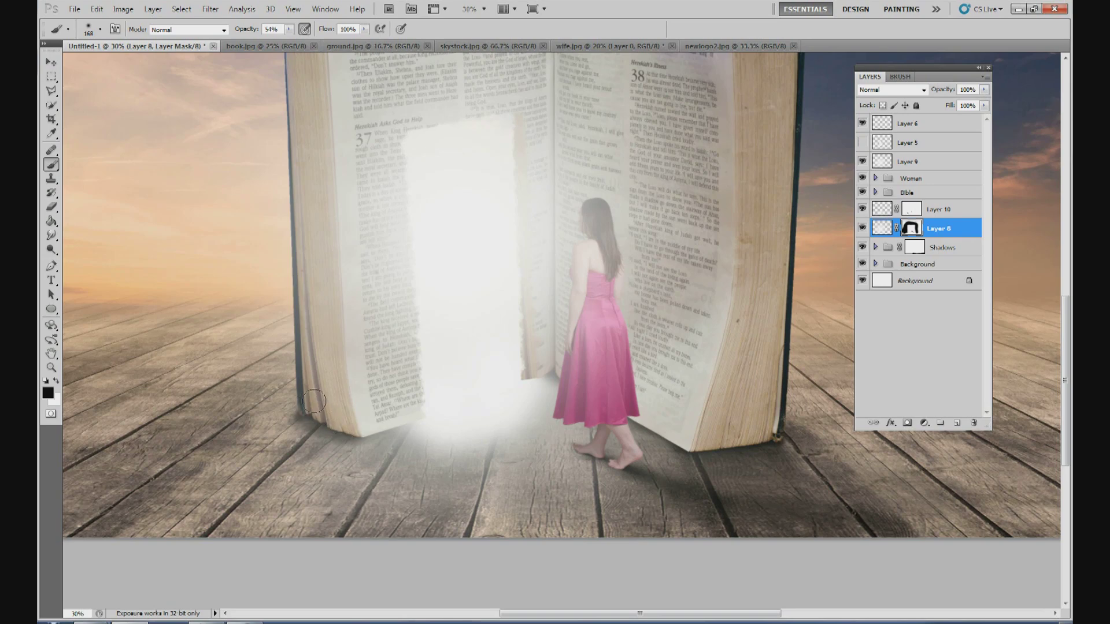
pyautogui.click(909, 161)
pyautogui.click(908, 423)
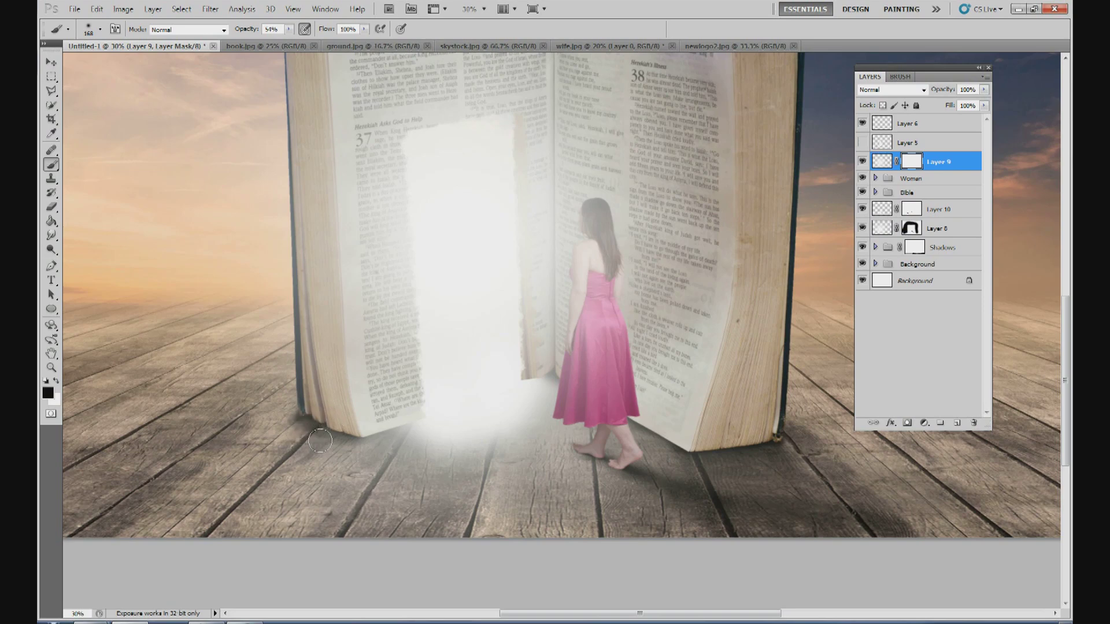
pyautogui.moveTo(540, 383)
pyautogui.mouseDown()
pyautogui.moveTo(554, 366)
pyautogui.moveTo(578, 363)
pyautogui.mouseUp()
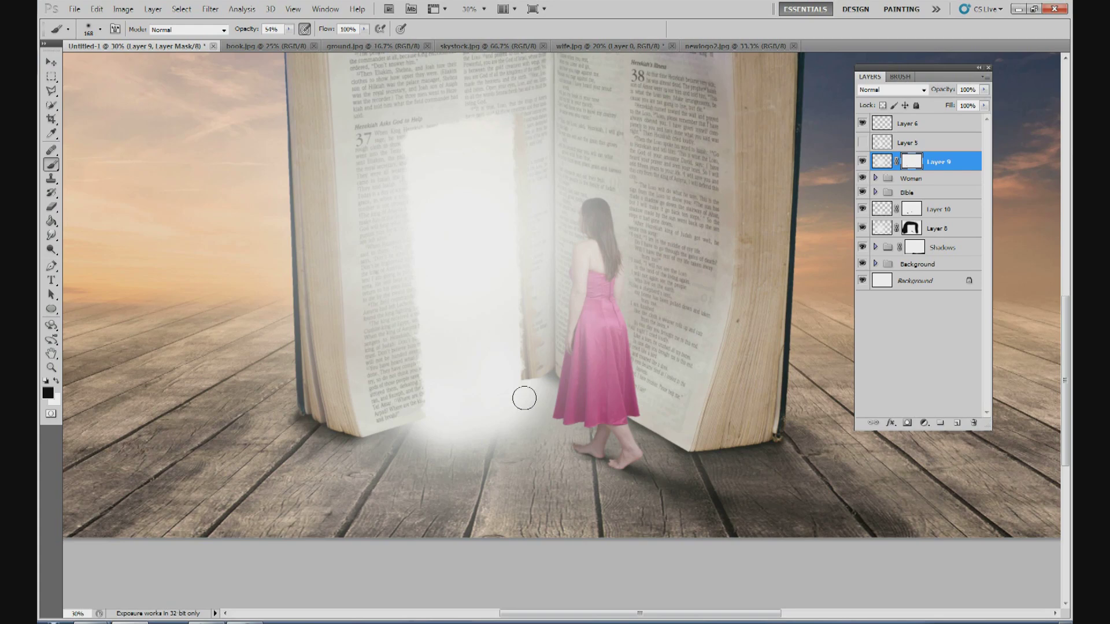
# Step: In the Bible group, soften the bottom of the doorway's page-thickness edge by painting black on Layer 7's mask at 54% opacity
pyautogui.click(891, 193)
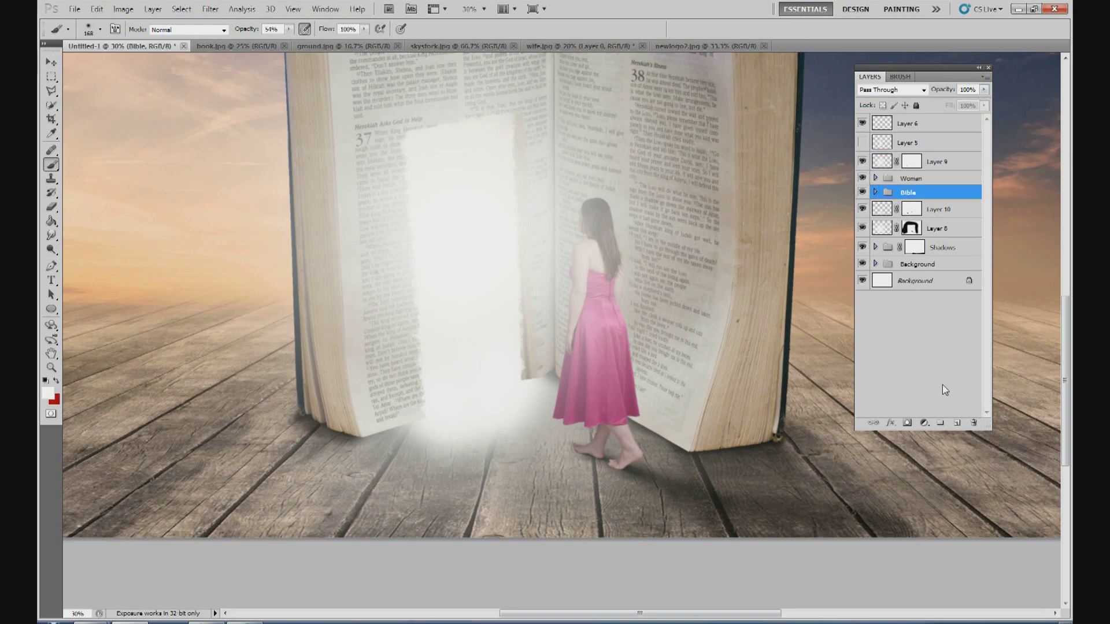
pyautogui.click(875, 193)
pyautogui.click(920, 228)
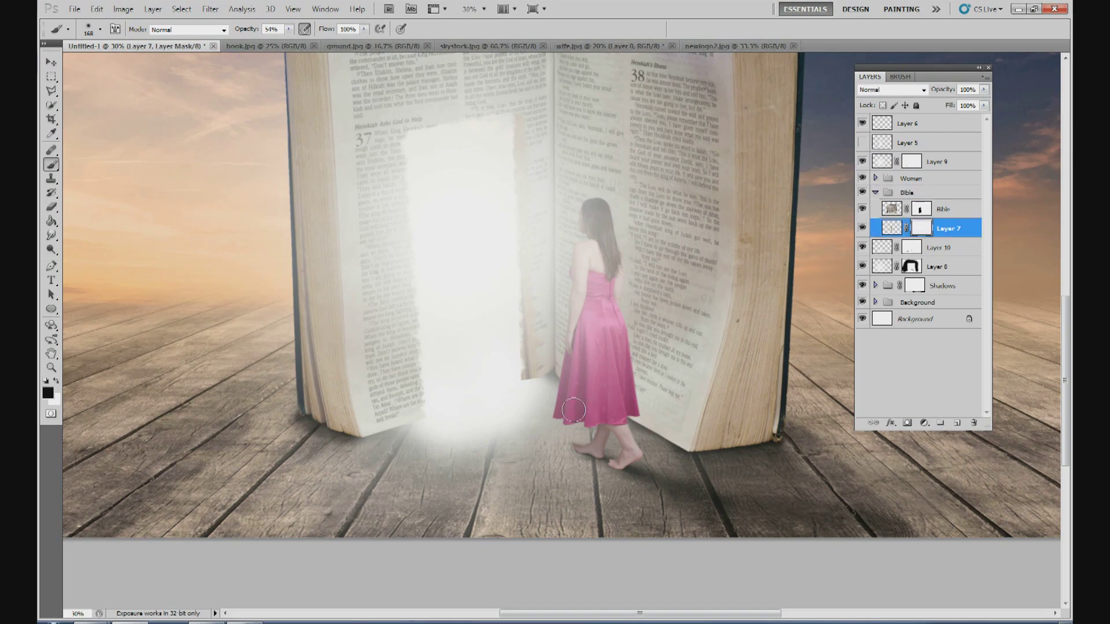
pyautogui.moveTo(516, 391)
pyautogui.mouseDown()
pyautogui.moveTo(528, 389)
pyautogui.moveTo(510, 382)
pyautogui.mouseUp()
pyautogui.moveTo(510, 372)
pyautogui.mouseDown()
pyautogui.moveTo(546, 387)
pyautogui.moveTo(525, 386)
pyautogui.moveTo(518, 381)
pyautogui.mouseUp()
pyautogui.moveTo(446, 404)
pyautogui.mouseDown()
pyautogui.moveTo(445, 416)
pyautogui.moveTo(515, 364)
pyautogui.mouseUp()
# Step: Reduce the opacity of the floor glow on Layer 10 to 69%, check the whole image and collapse the Bible group
pyautogui.click(904, 254)
pyautogui.click(983, 90)
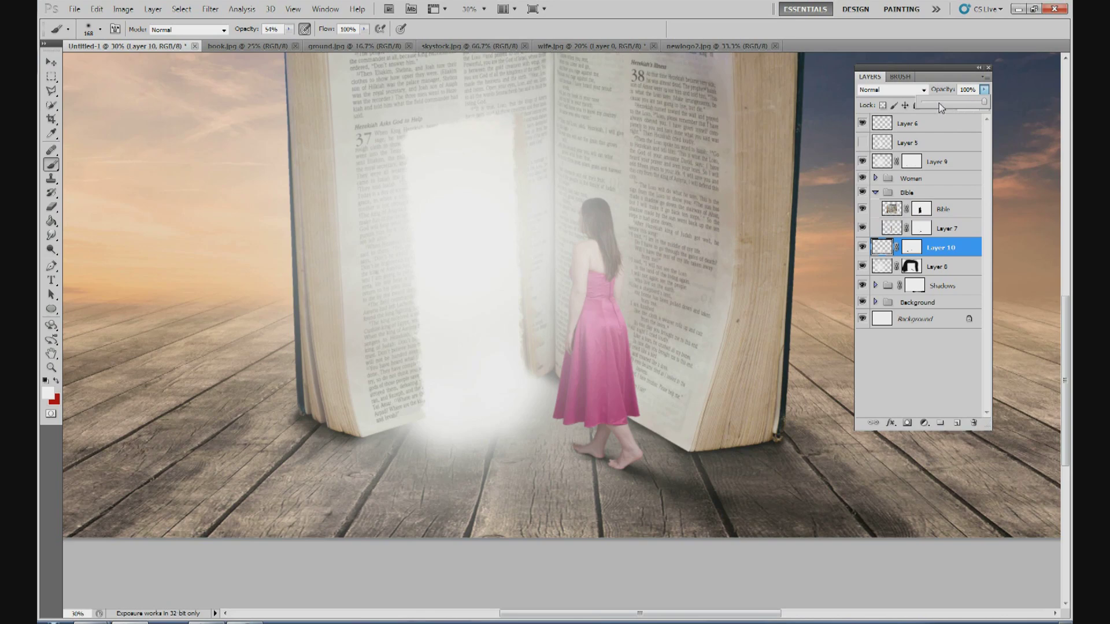
pyautogui.moveTo(948, 102); pyautogui.dragTo(964, 106)
pyautogui.click(467, 9)
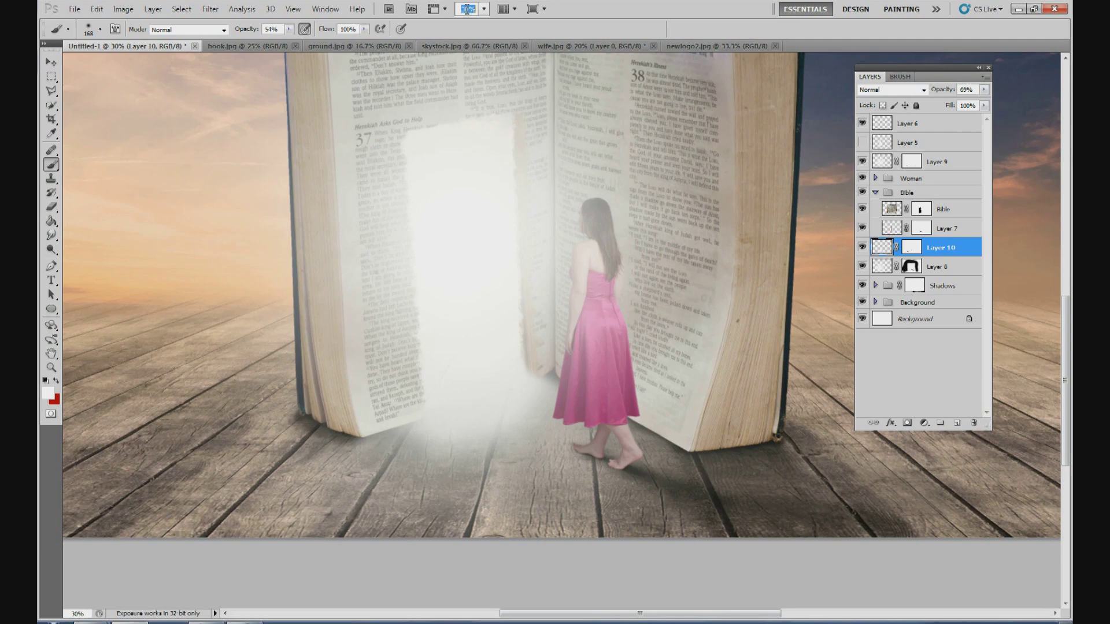
pyautogui.write('20')
pyautogui.press('Return')
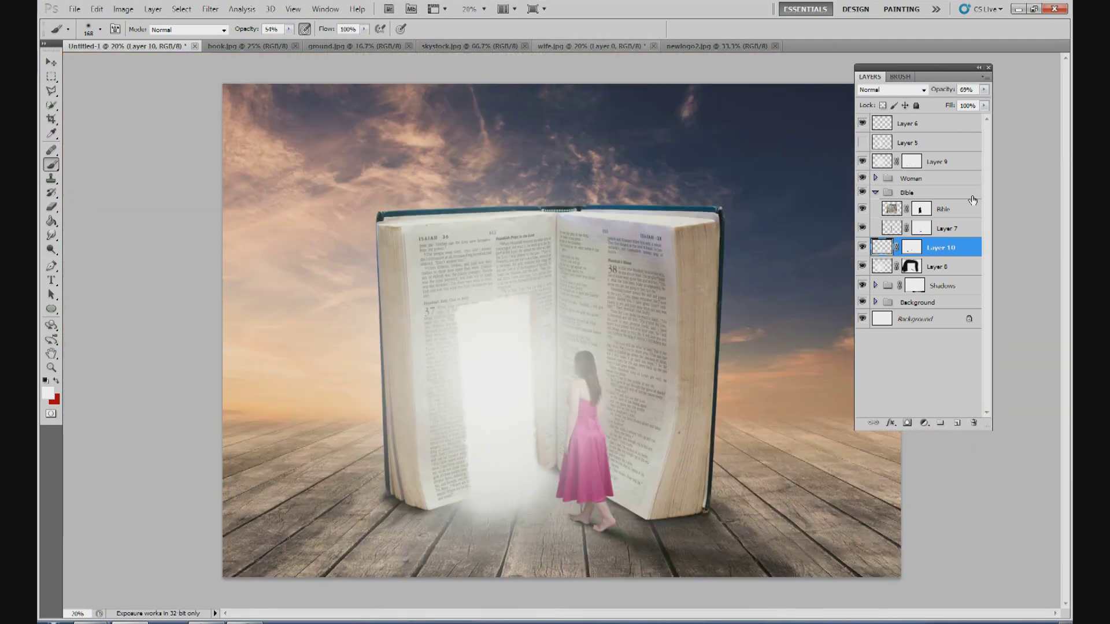
pyautogui.click(874, 193)
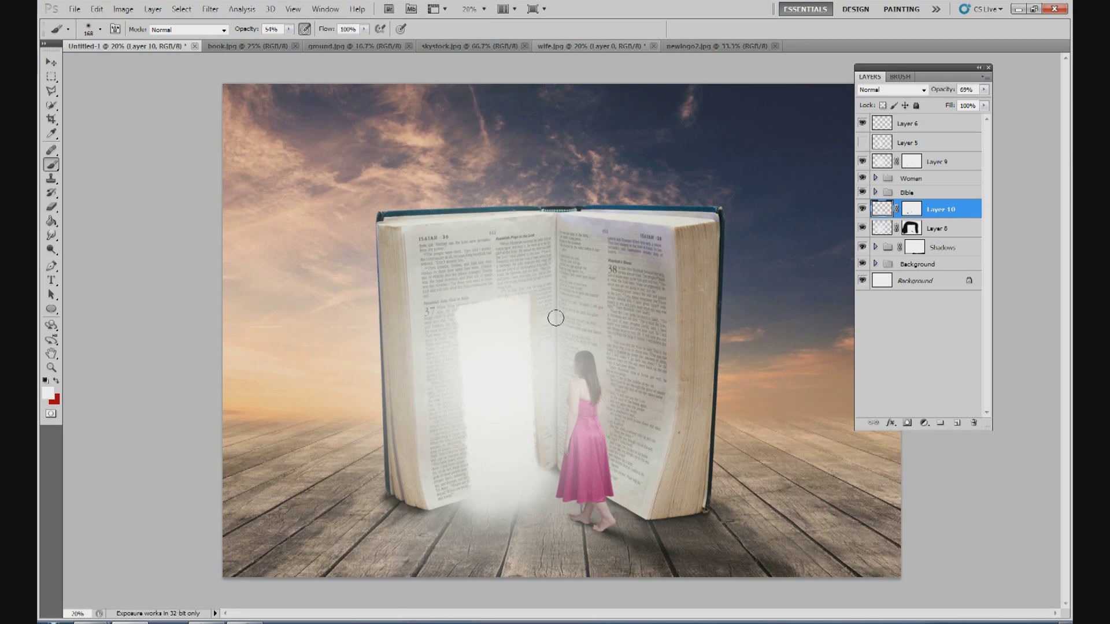
# Step: Darken the Bible layer with a clipped Curves adjustment, moving a midtone point to input 147, output 95
pyautogui.click(909, 191)
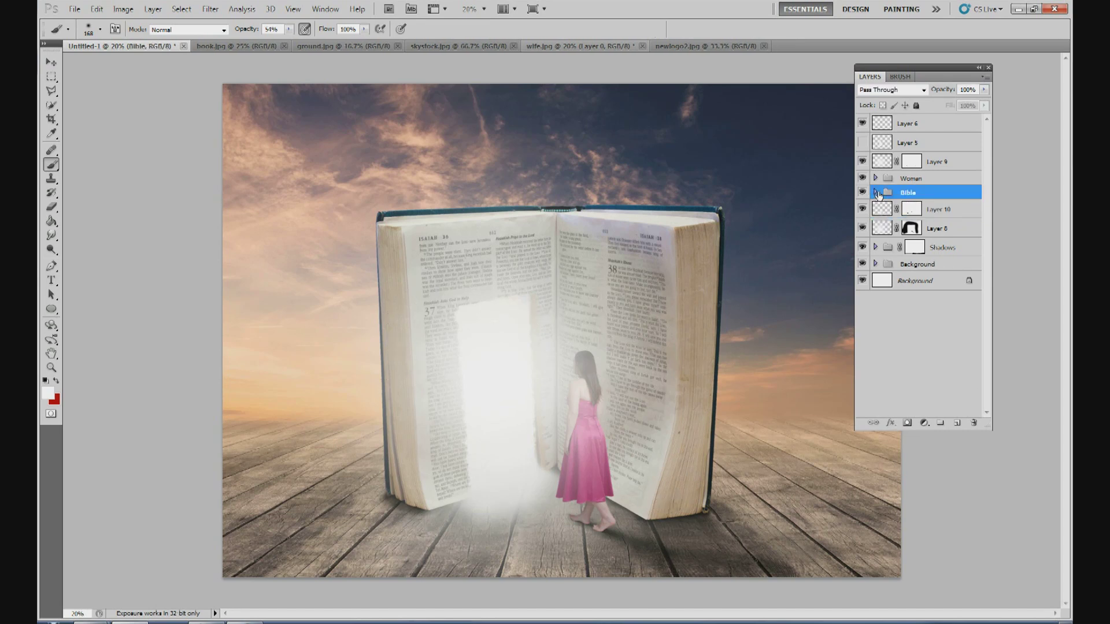
pyautogui.click(875, 192)
pyautogui.click(948, 212)
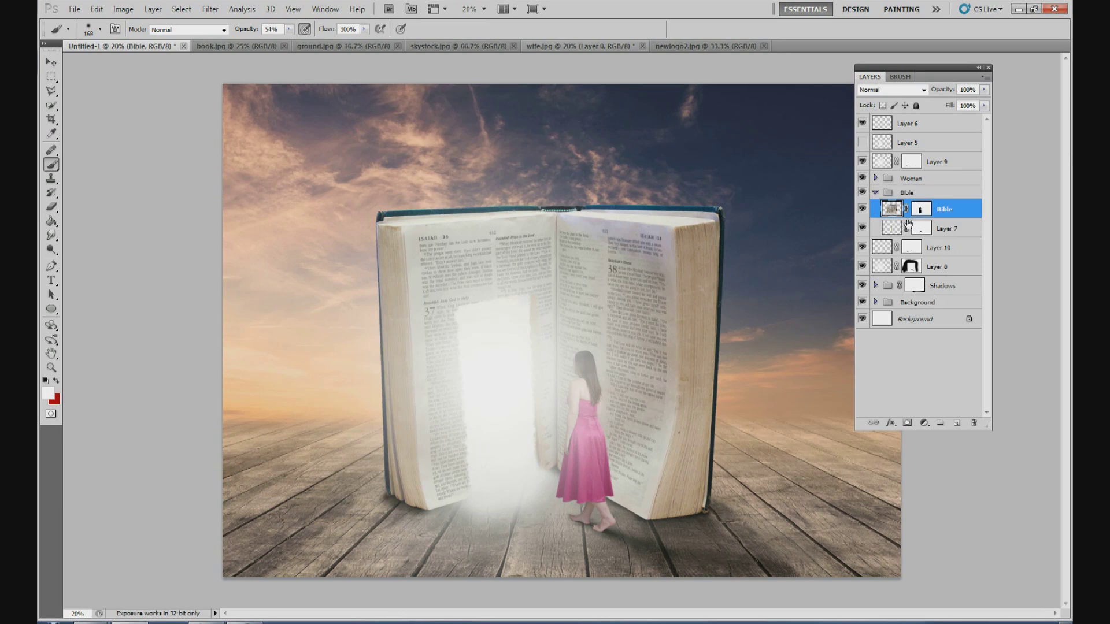
pyautogui.click(925, 424)
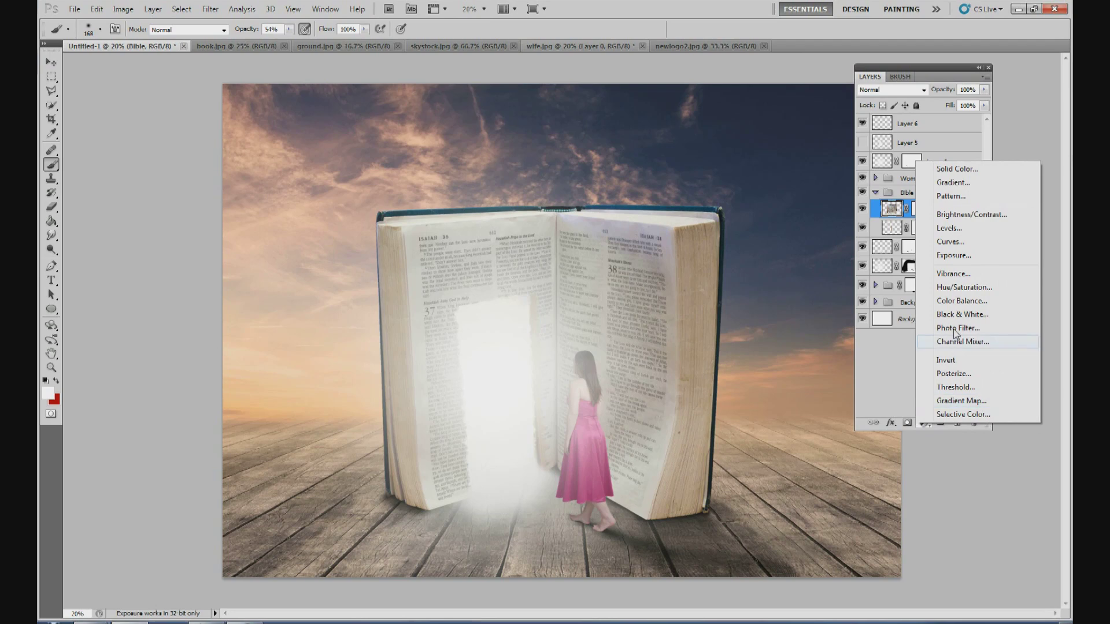
pyautogui.click(948, 242)
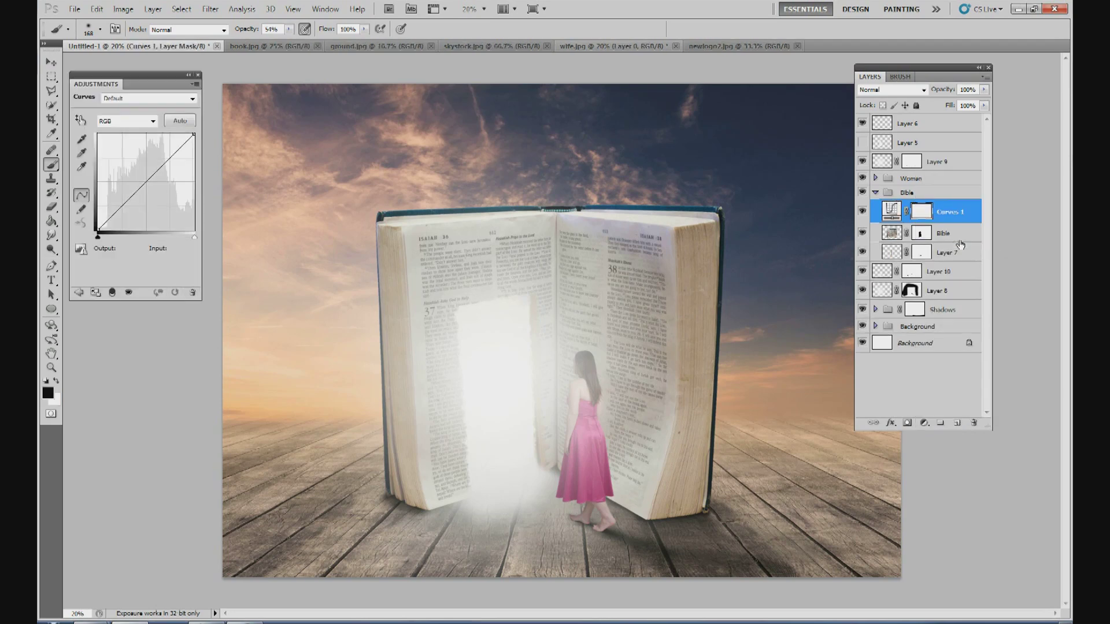
pyautogui.hotkey('ctrl', 'alt', 'g')
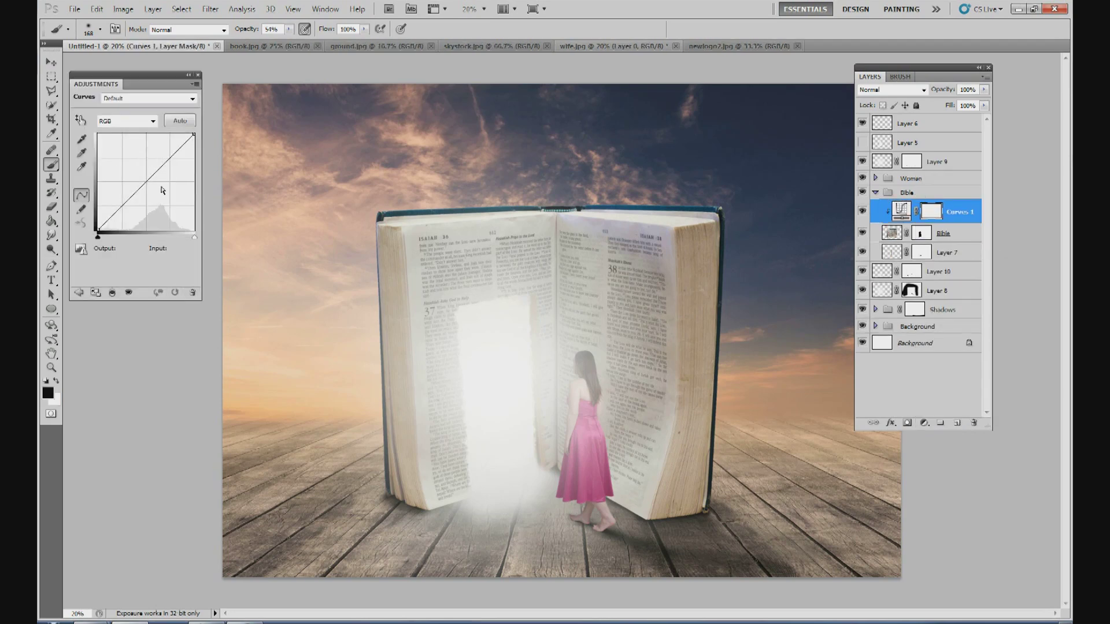
pyautogui.moveTo(148, 181)
pyautogui.mouseDown()
pyautogui.moveTo(153, 211)
pyautogui.moveTo(149, 176)
pyautogui.moveTo(122, 152)
pyautogui.moveTo(153, 195)
pyautogui.mouseUp()
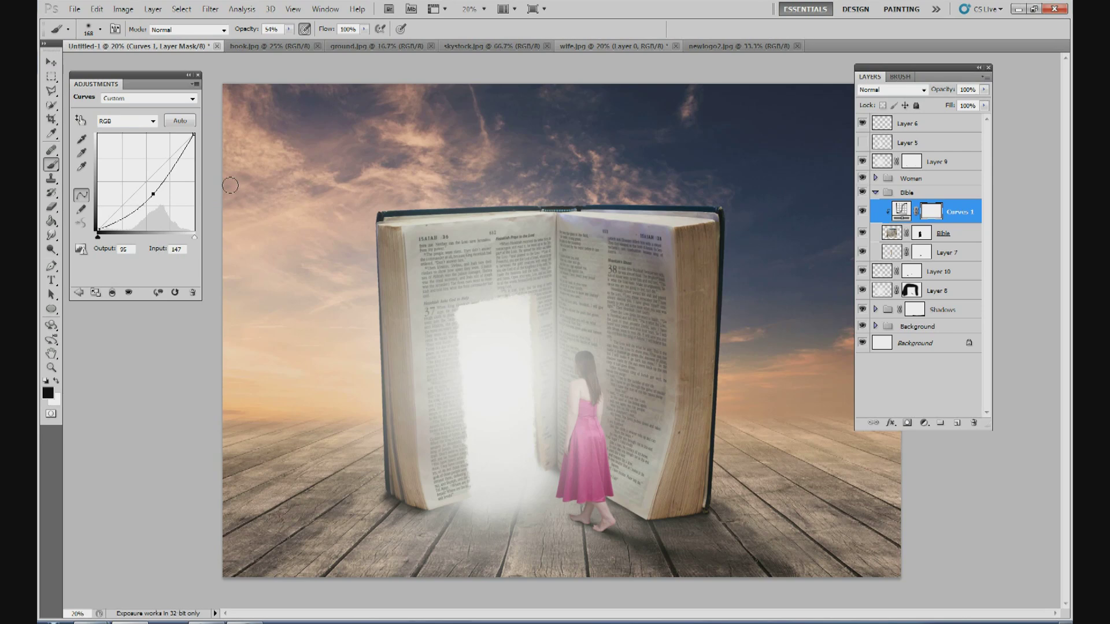
# Step: Paint black on the Curves mask around the doorway with a large soft brush, compare with Curves off and on, and collapse the group
pyautogui.click(100, 29)
pyautogui.click(169, 62)
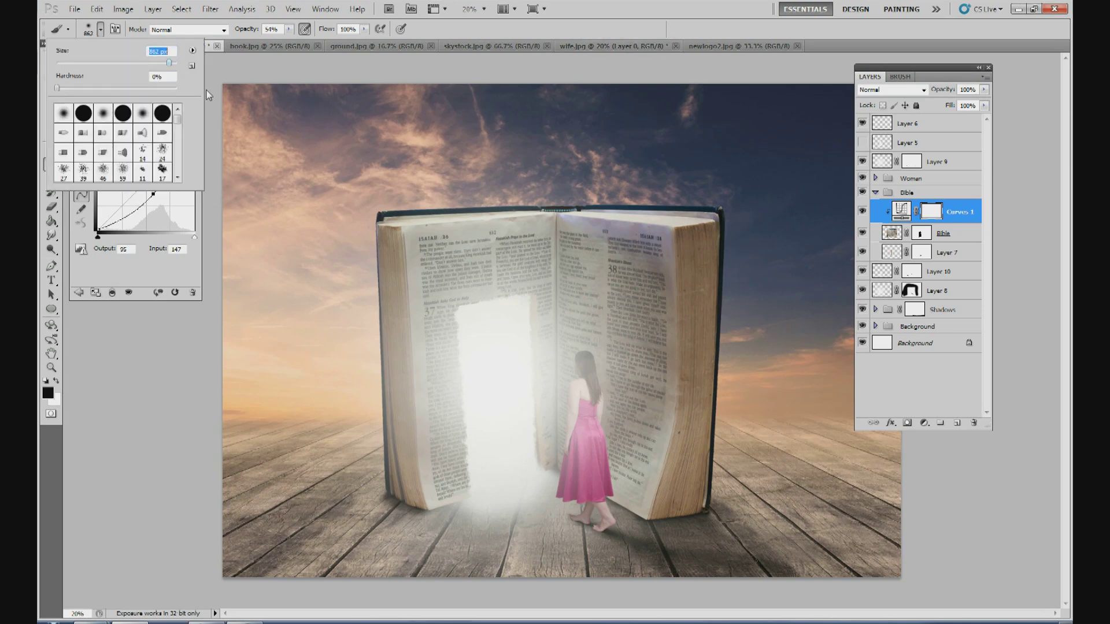
pyautogui.moveTo(550, 303)
pyautogui.mouseDown()
pyautogui.moveTo(466, 303)
pyautogui.moveTo(474, 417)
pyautogui.moveTo(542, 452)
pyautogui.moveTo(611, 425)
pyautogui.moveTo(624, 397)
pyautogui.moveTo(637, 338)
pyautogui.moveTo(634, 312)
pyautogui.moveTo(613, 295)
pyautogui.moveTo(586, 278)
pyautogui.moveTo(479, 297)
pyautogui.moveTo(464, 275)
pyautogui.moveTo(490, 370)
pyautogui.moveTo(478, 390)
pyautogui.moveTo(488, 423)
pyautogui.moveTo(469, 467)
pyautogui.moveTo(589, 425)
pyautogui.moveTo(606, 447)
pyautogui.moveTo(625, 435)
pyautogui.moveTo(619, 336)
pyautogui.moveTo(632, 272)
pyautogui.moveTo(626, 295)
pyautogui.moveTo(581, 270)
pyautogui.moveTo(504, 260)
pyautogui.moveTo(464, 277)
pyautogui.moveTo(490, 446)
pyautogui.moveTo(470, 470)
pyautogui.moveTo(538, 405)
pyautogui.moveTo(565, 453)
pyautogui.moveTo(623, 294)
pyautogui.moveTo(611, 281)
pyautogui.moveTo(501, 294)
pyautogui.moveTo(446, 266)
pyautogui.moveTo(484, 287)
pyautogui.moveTo(595, 300)
pyautogui.moveTo(618, 293)
pyautogui.moveTo(626, 259)
pyautogui.moveTo(613, 390)
pyautogui.moveTo(591, 445)
pyautogui.moveTo(578, 454)
pyautogui.moveTo(503, 457)
pyautogui.mouseUp()
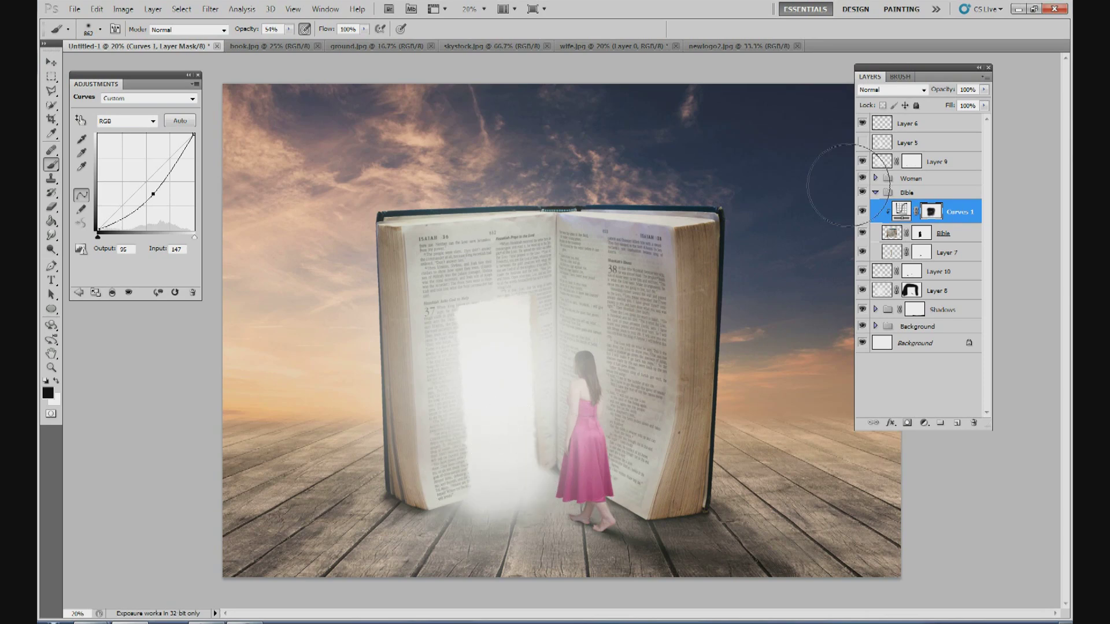
pyautogui.click(861, 212)
pyautogui.click(861, 213)
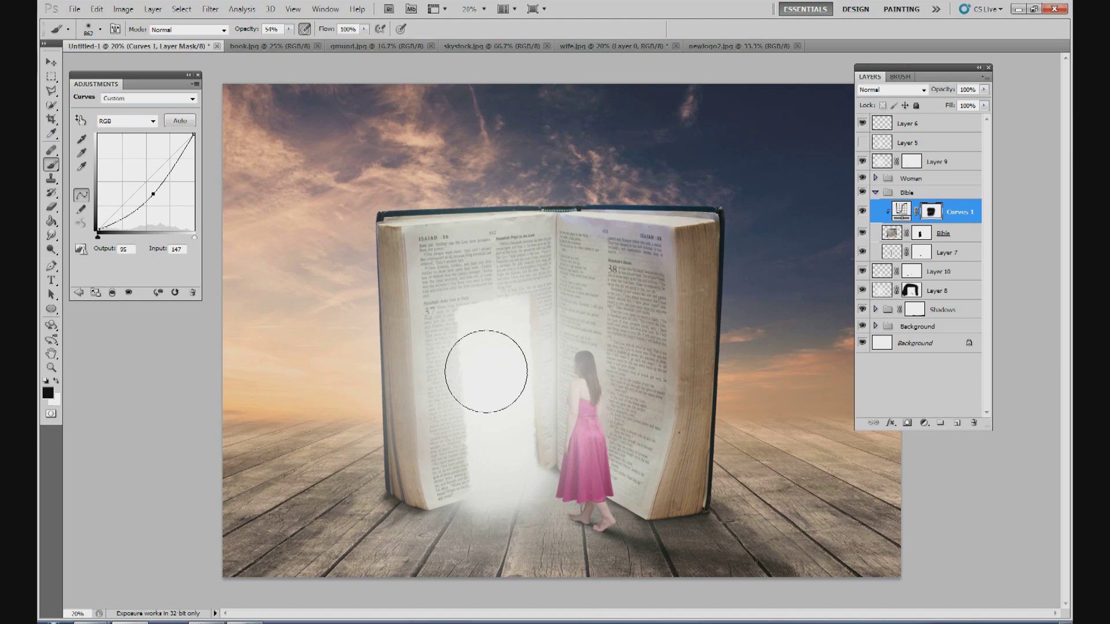
pyautogui.click(875, 193)
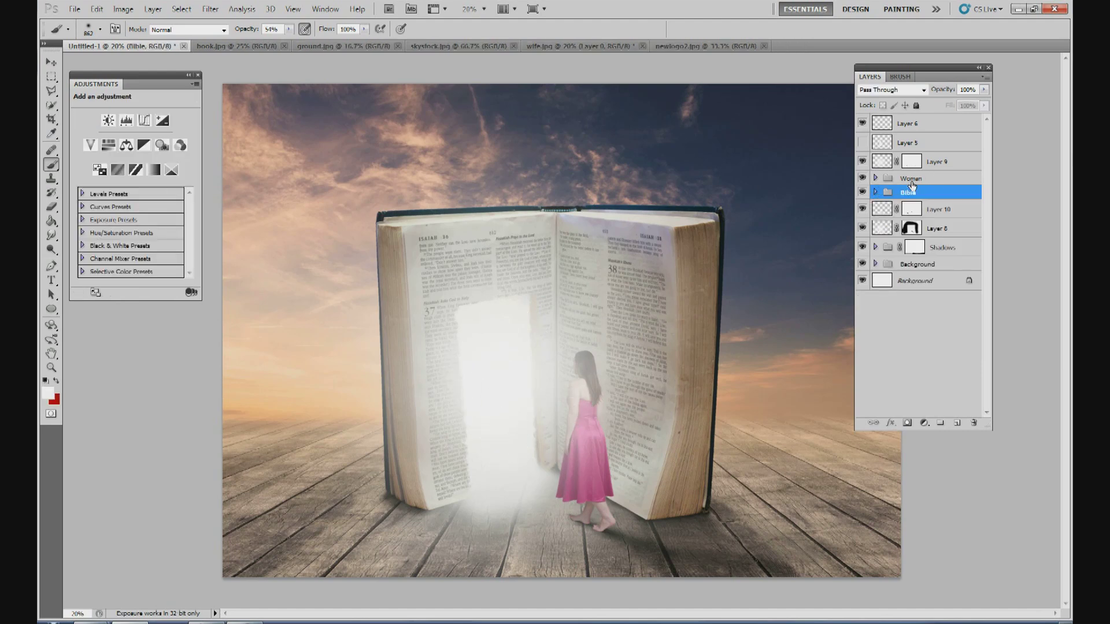
# Step: In the Woman group, darken the Woman layer with a clipped Curves adjustment, moving a midtone point to input 159, output 88
pyautogui.click(911, 179)
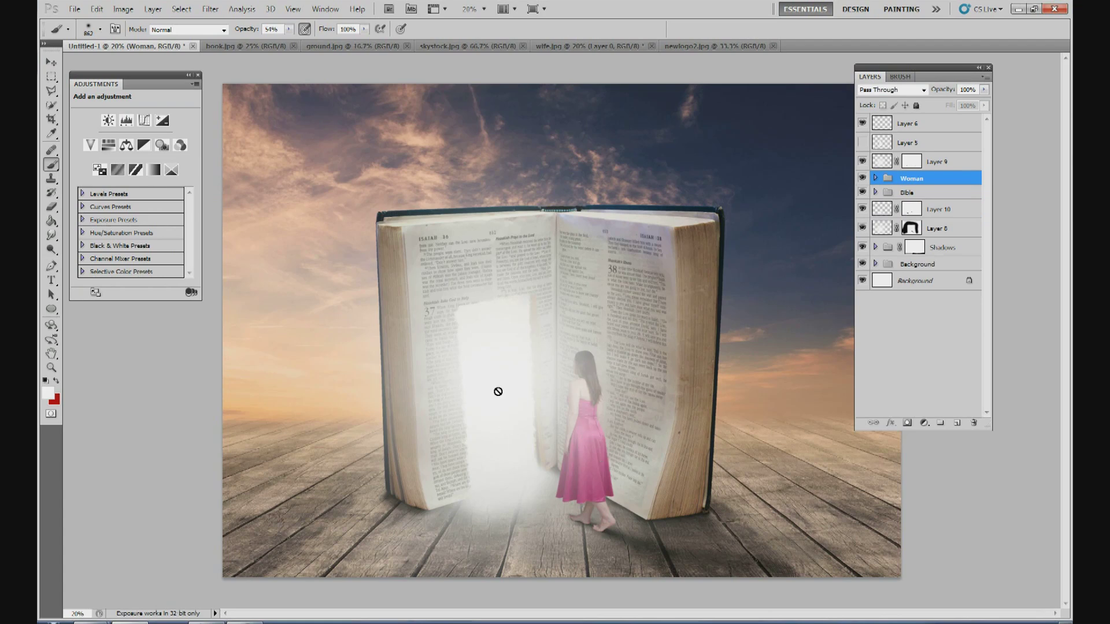
pyautogui.click(875, 179)
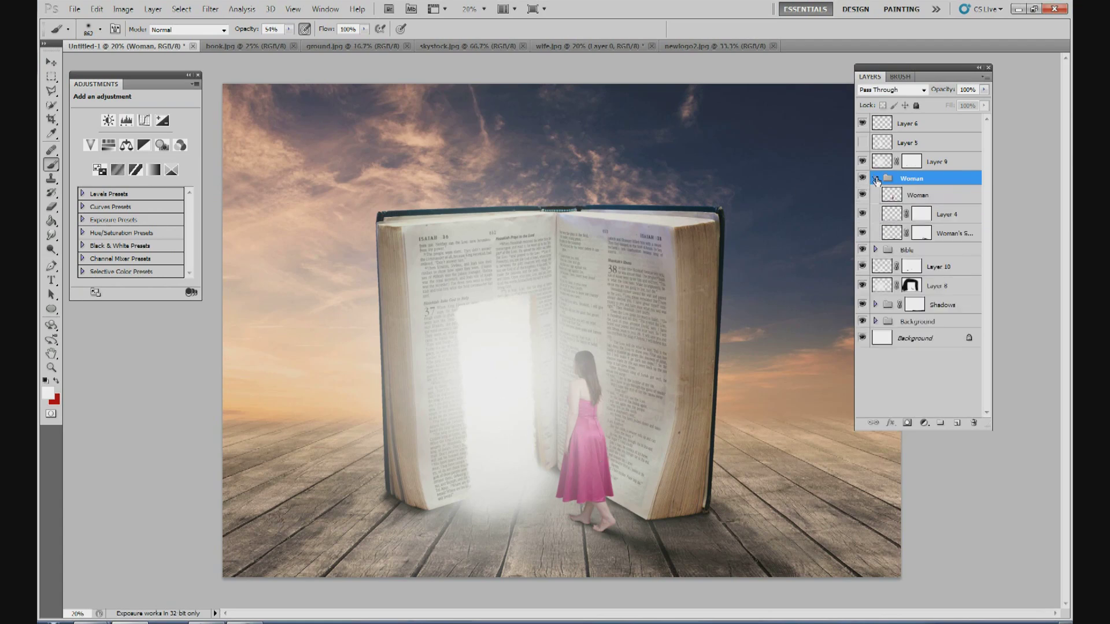
pyautogui.click(919, 197)
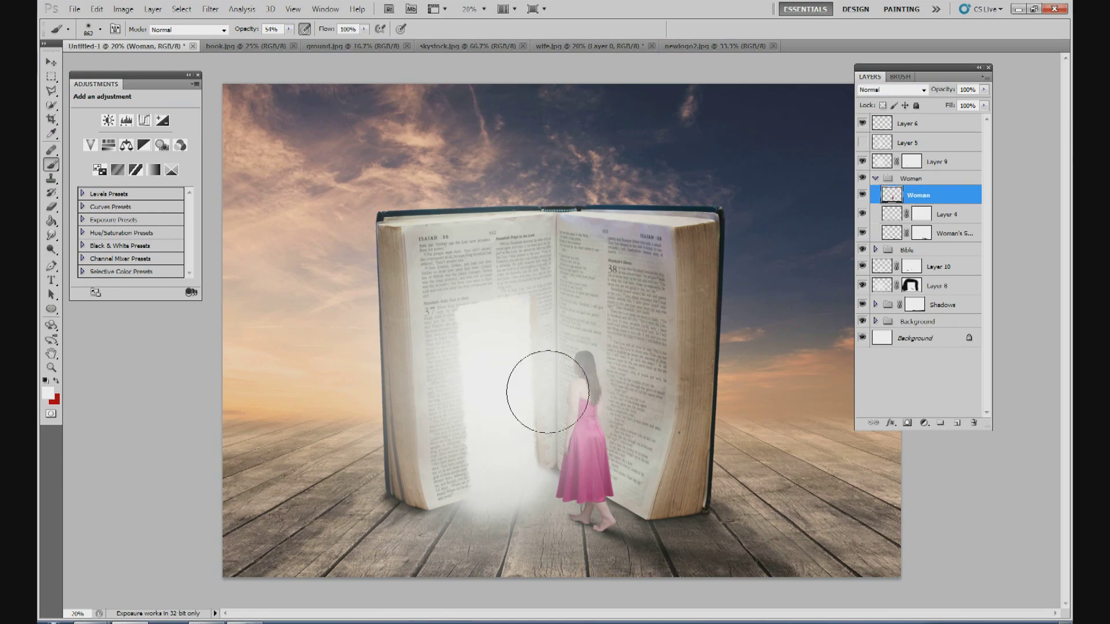
pyautogui.click(483, 9)
pyautogui.click(494, 36)
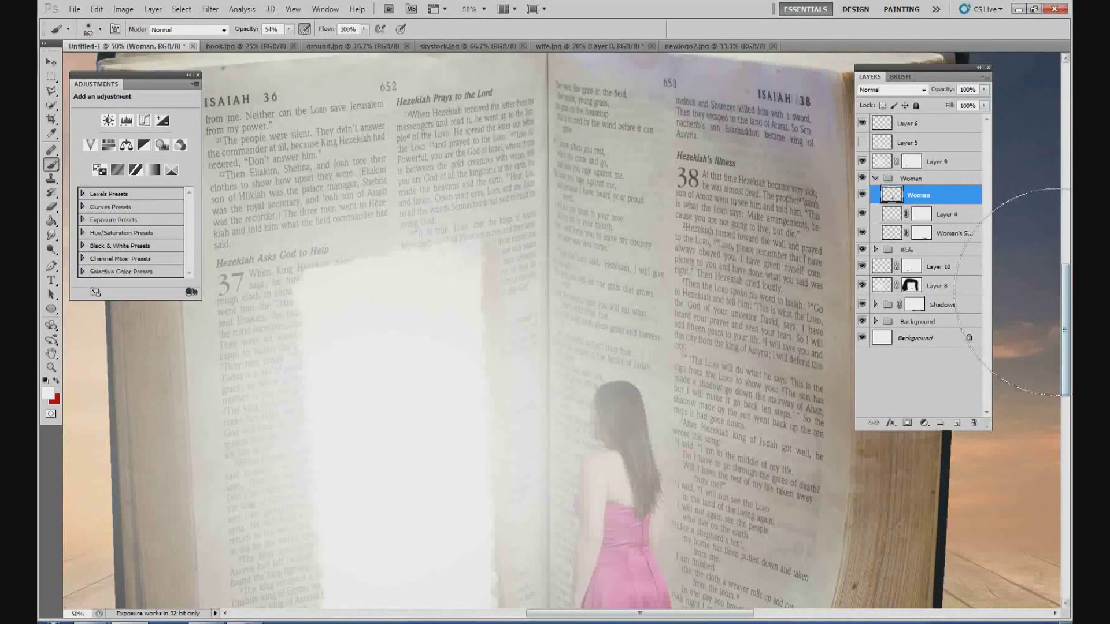
pyautogui.moveTo(1066, 300); pyautogui.dragTo(1066, 364)
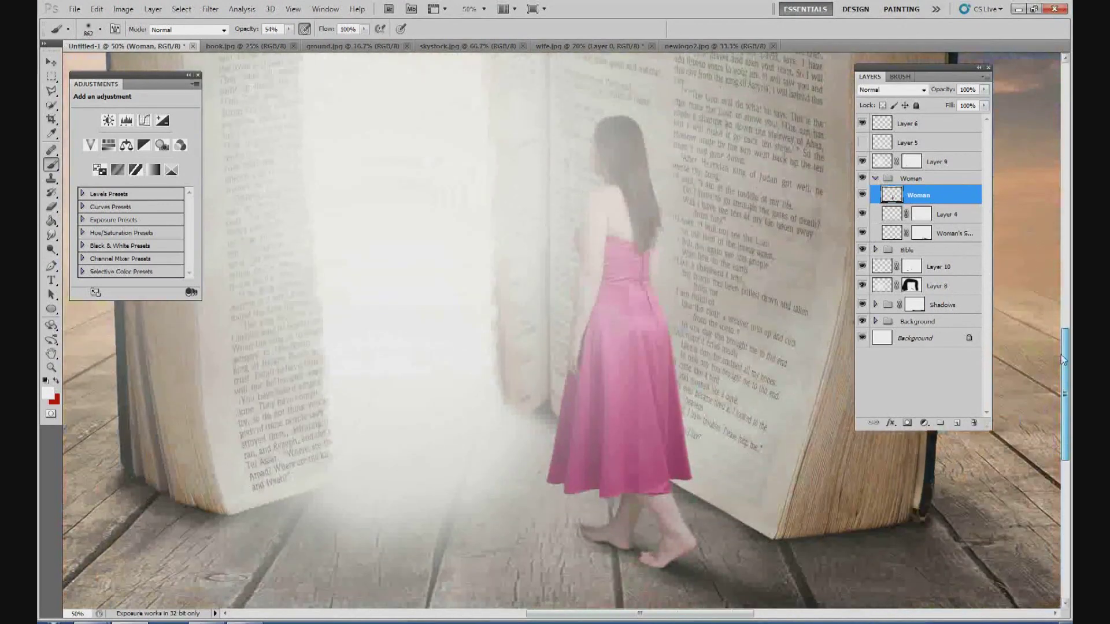
pyautogui.click(923, 424)
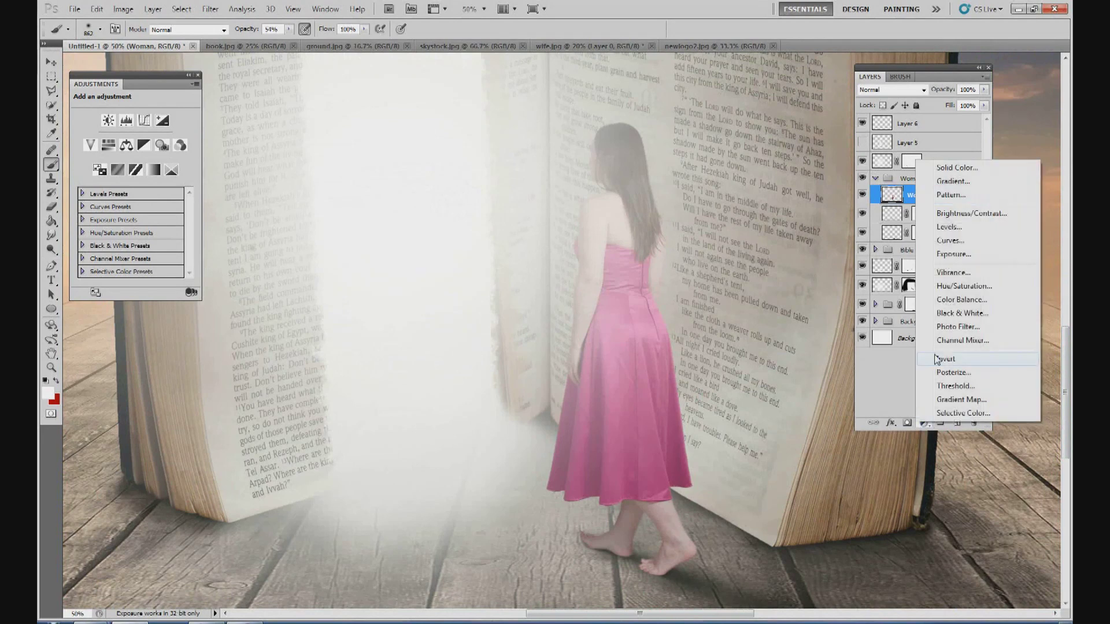
pyautogui.click(958, 245)
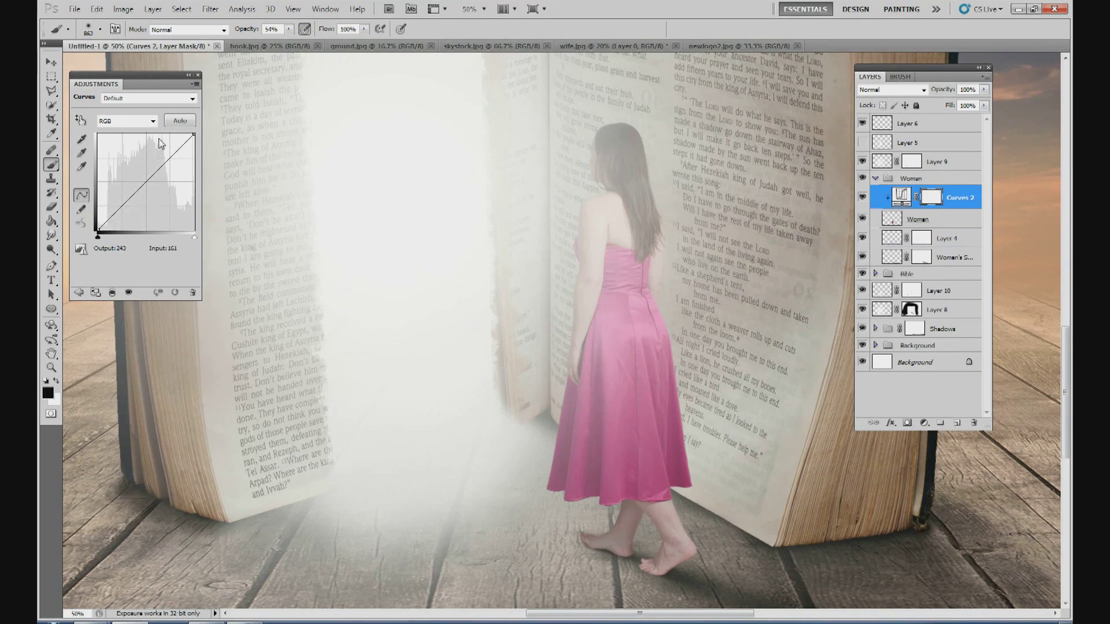
pyautogui.moveTo(147, 188); pyautogui.dragTo(158, 197)
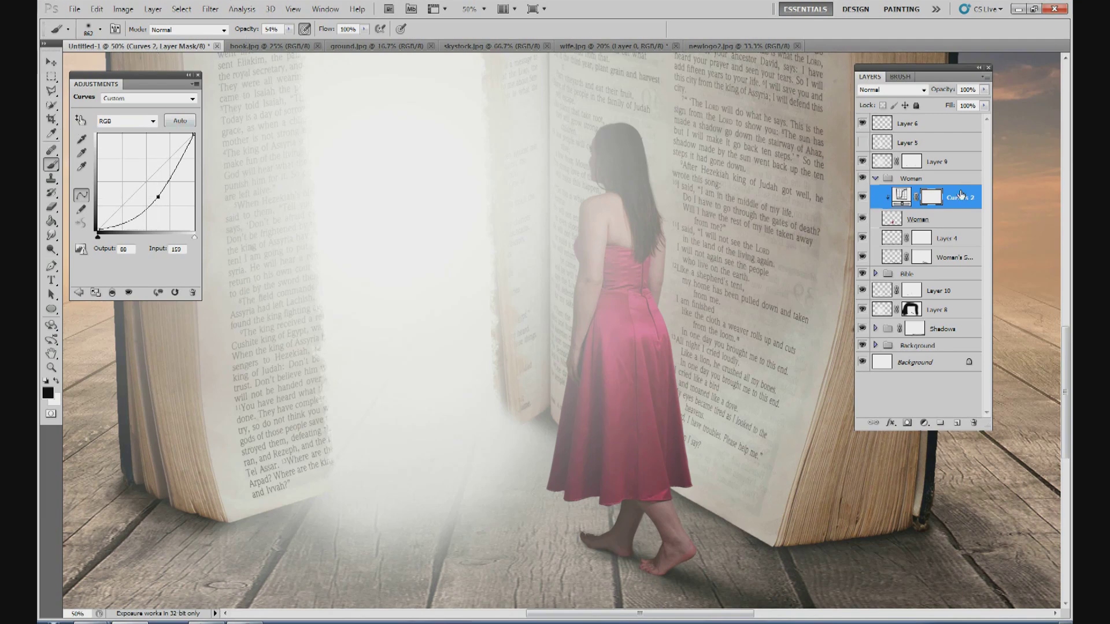
# Step: Paint black on the new Curves mask along the woman's doorway-facing edge with a 104 px soft brush at 100% opacity
pyautogui.click(101, 30)
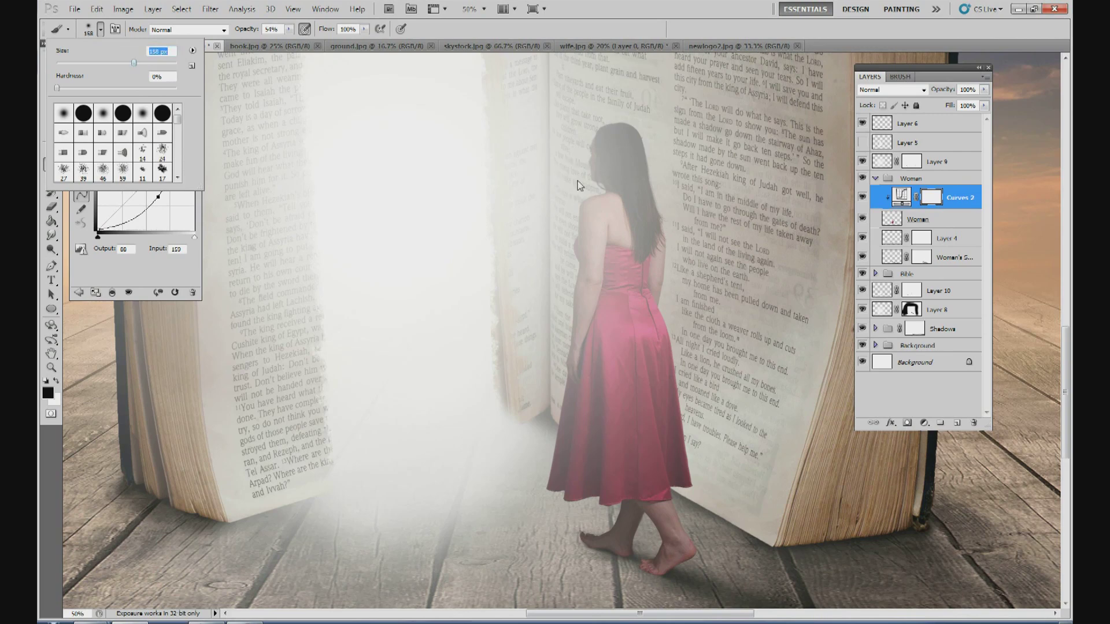
pyautogui.click(289, 29)
pyautogui.moveTo(291, 40); pyautogui.dragTo(336, 49)
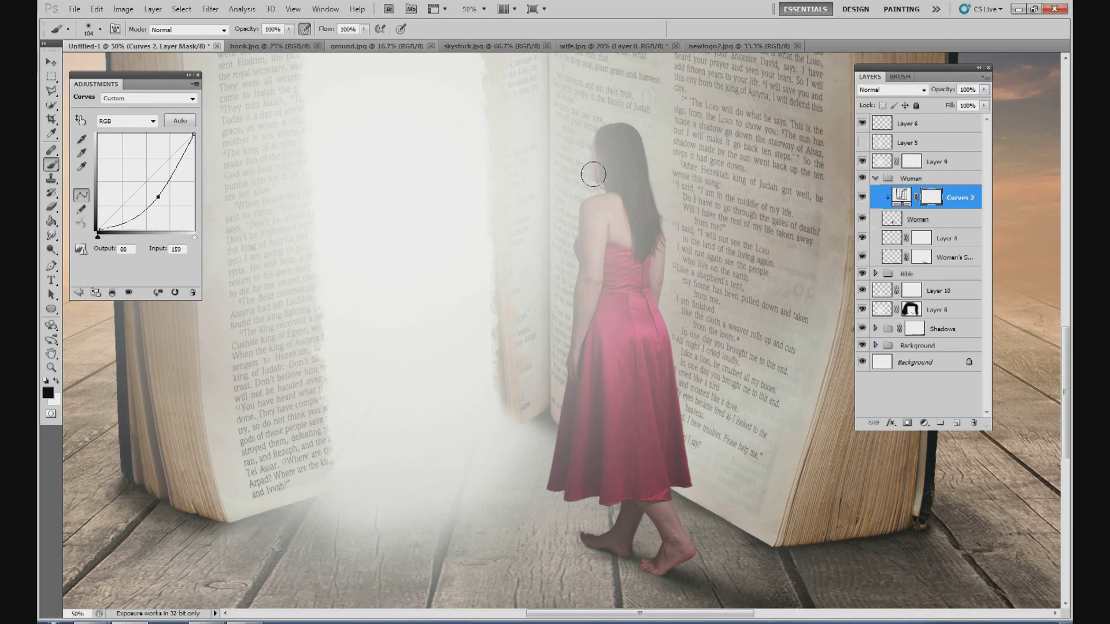
pyautogui.moveTo(567, 238)
pyautogui.mouseDown()
pyautogui.moveTo(577, 190)
pyautogui.moveTo(589, 185)
pyautogui.mouseUp()
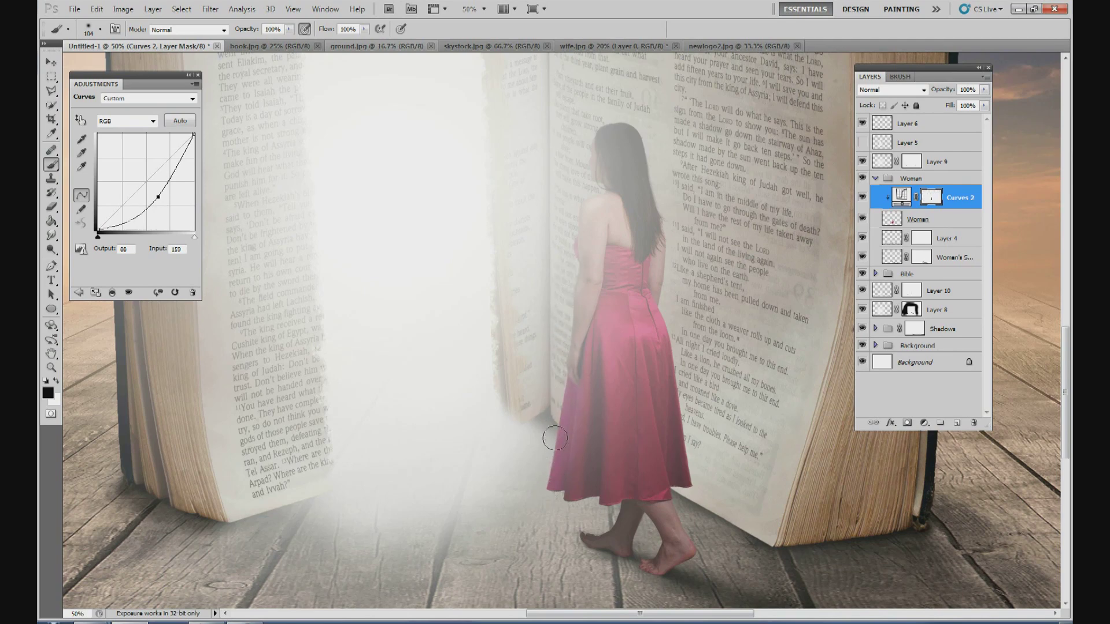
pyautogui.moveTo(590, 527); pyautogui.dragTo(601, 520)
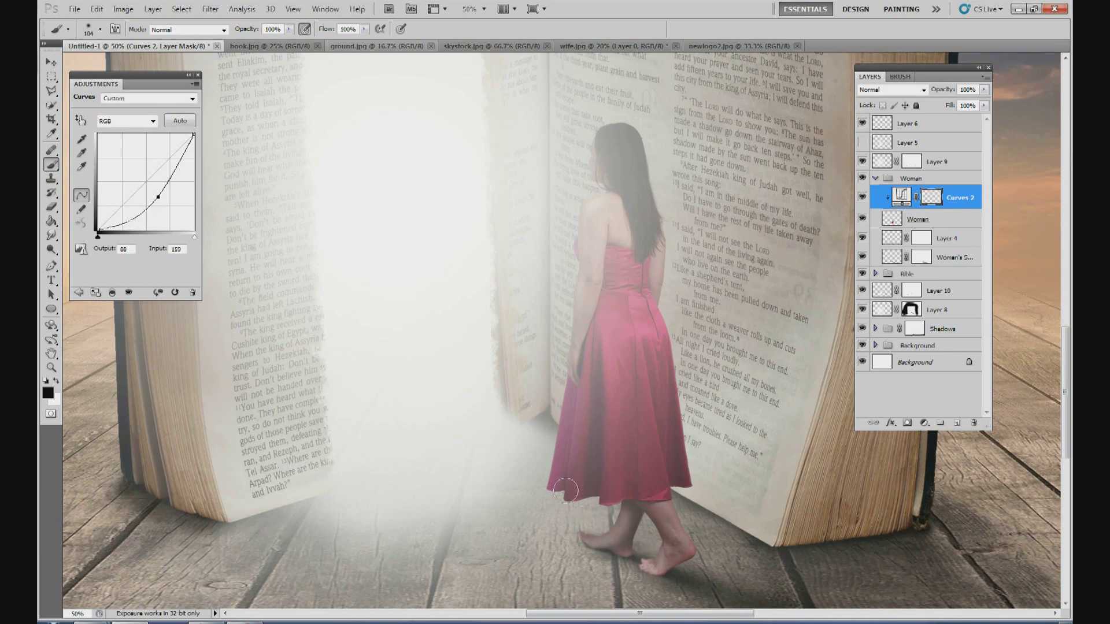
# Step: Lower the brush opacity to 58% and paint black on the Curves mask from the woman's feet up to her face
pyautogui.moveTo(289, 33); pyautogui.dragTo(287, 41)
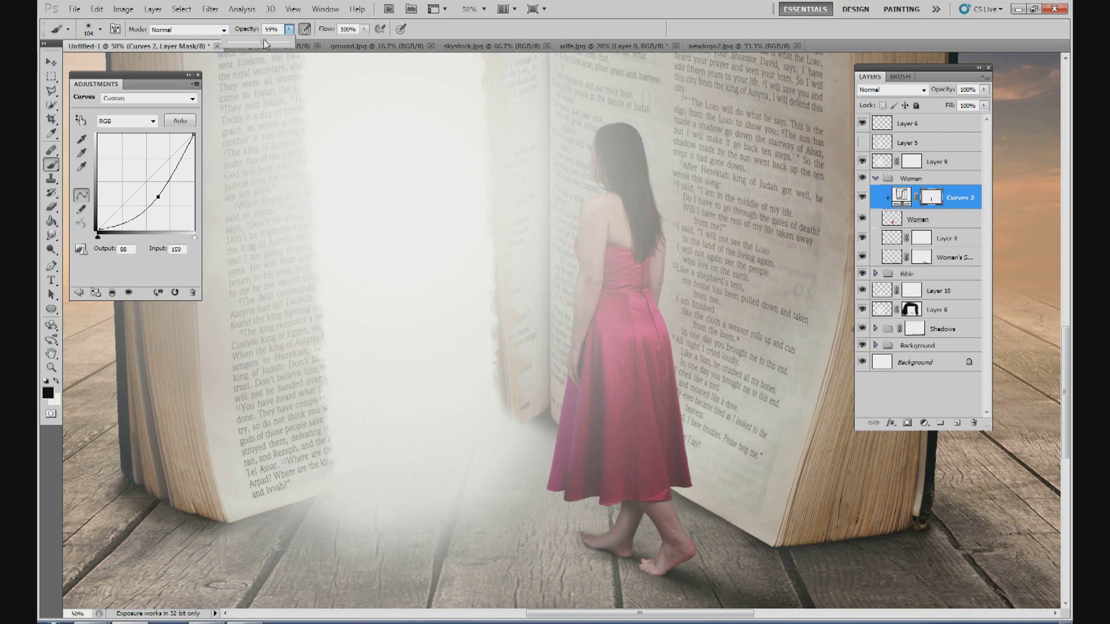
pyautogui.click(610, 568)
pyautogui.moveTo(590, 527)
pyautogui.mouseDown()
pyautogui.moveTo(541, 486)
pyautogui.moveTo(556, 341)
pyautogui.mouseUp()
pyautogui.moveTo(564, 282); pyautogui.dragTo(584, 131)
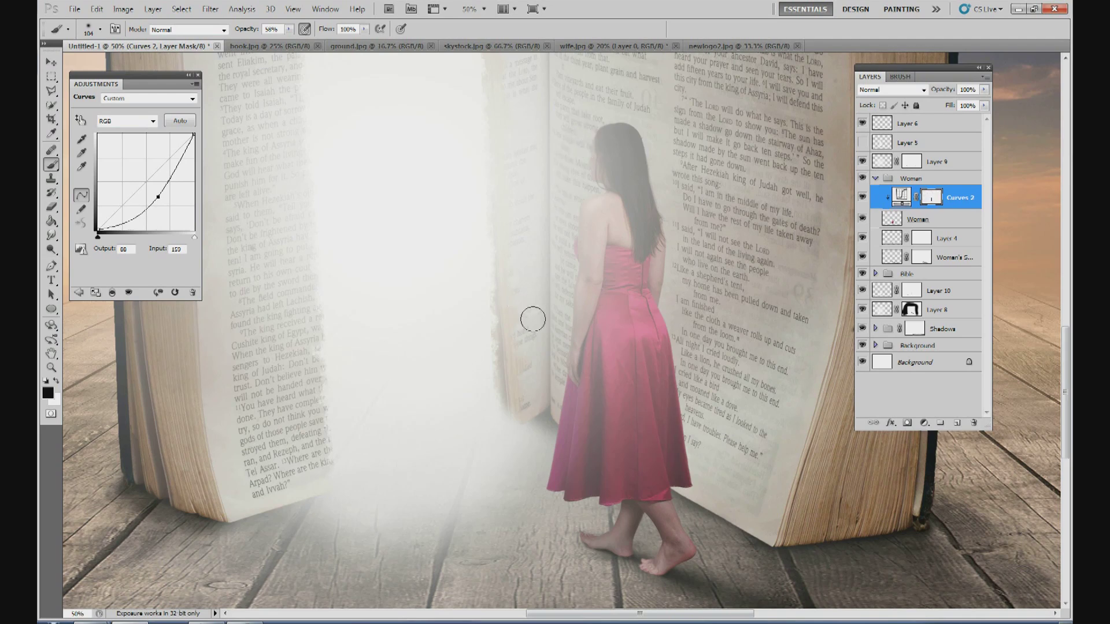
# Step: Add a Levels adjustment clipped directly above the Woman layer, with midtones at 0.91 and the white output level at 210
pyautogui.click(944, 220)
pyautogui.click(923, 424)
pyautogui.click(936, 228)
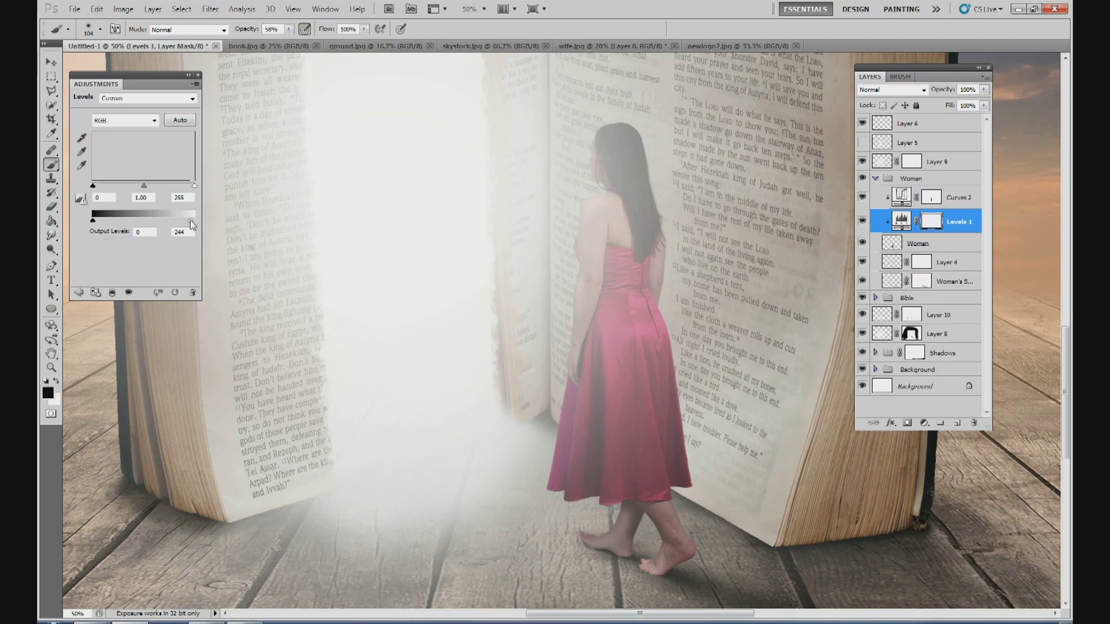
pyautogui.moveTo(183, 220); pyautogui.dragTo(171, 218)
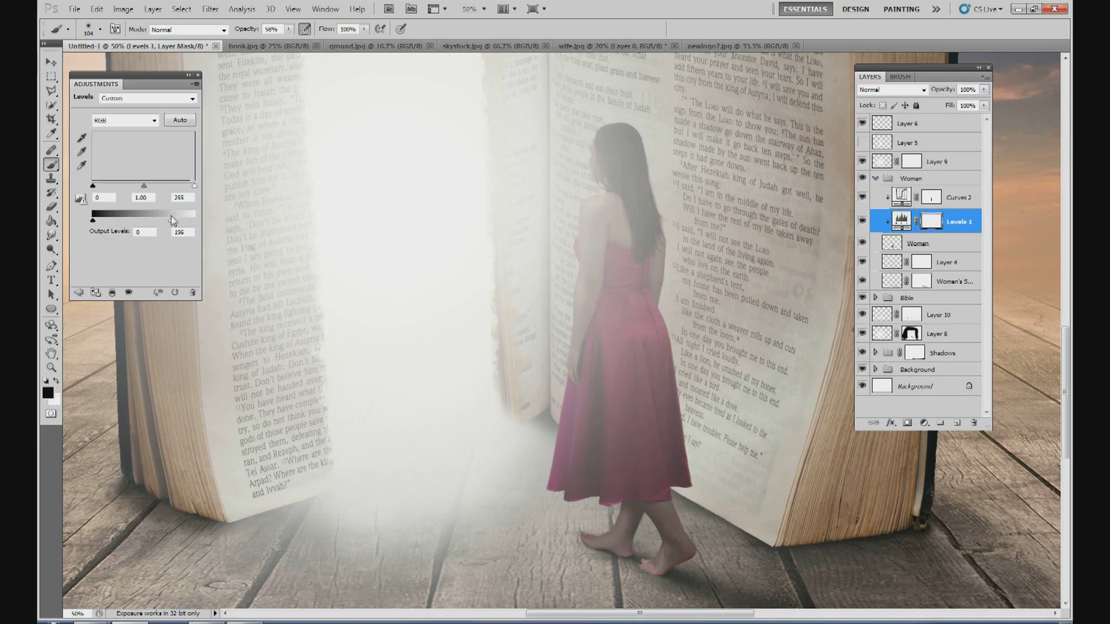
pyautogui.moveTo(172, 218); pyautogui.dragTo(146, 186)
pyautogui.moveTo(175, 221); pyautogui.dragTo(177, 220)
# Step: Paint black at 58% opacity on the Levels mask along the woman's doorway-facing side, undoing one stroke
pyautogui.moveTo(606, 524); pyautogui.dragTo(591, 530)
pyautogui.hotkey('ctrl', 'z')
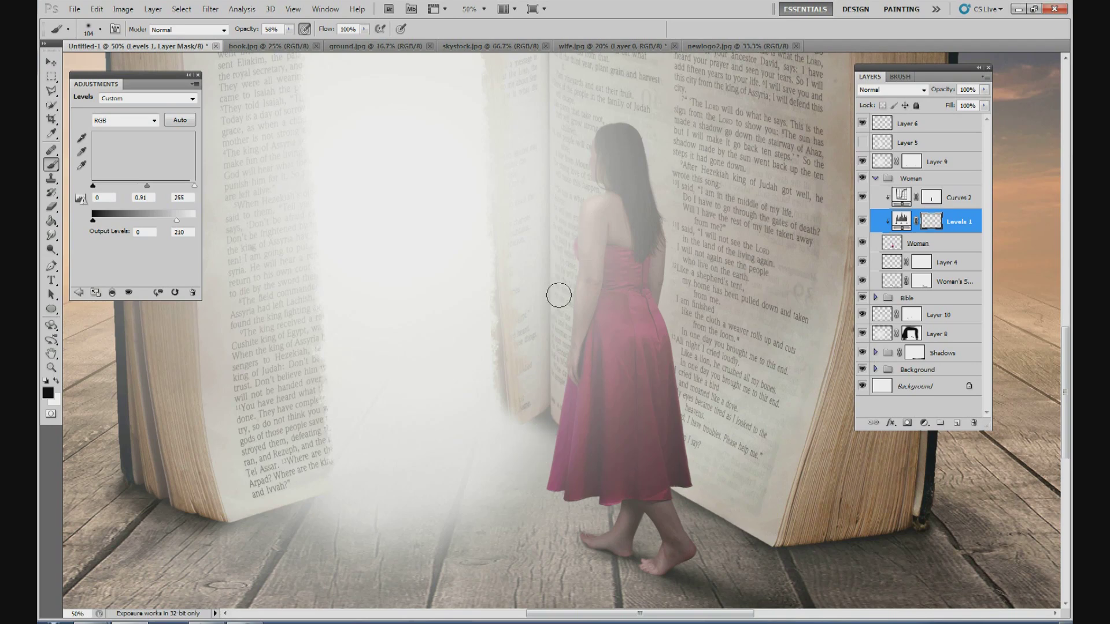
pyautogui.moveTo(593, 203)
pyautogui.mouseDown()
pyautogui.moveTo(602, 218)
pyautogui.moveTo(565, 230)
pyautogui.moveTo(579, 183)
pyautogui.mouseUp()
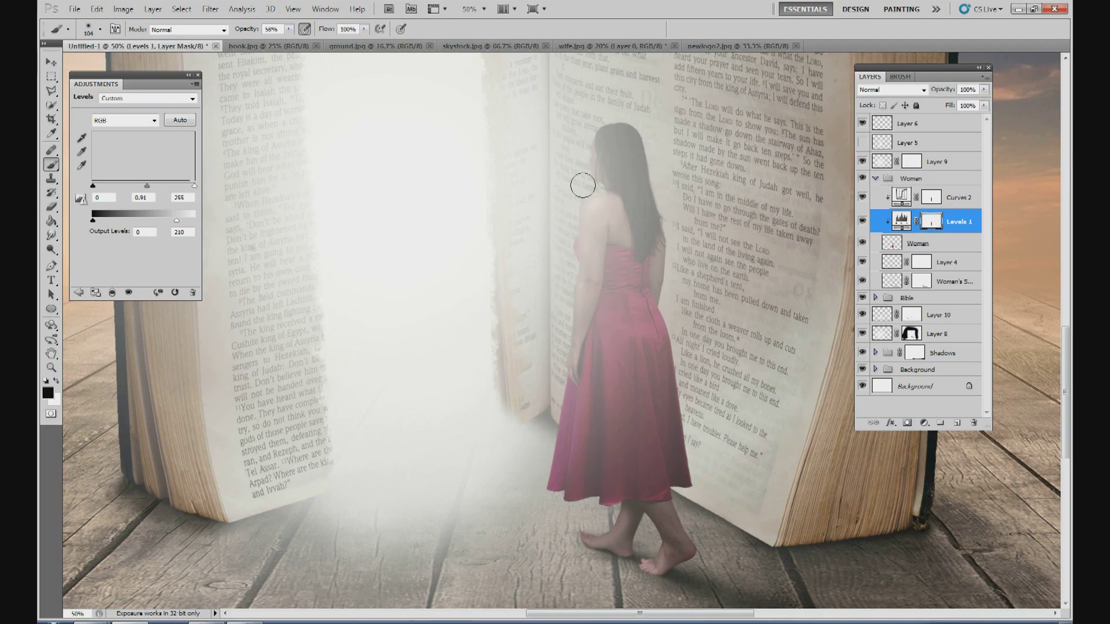
# Step: Add a brightening Curves adjustment clipped directly above the Woman layer with a point at input 89, output 147, and invert its mask
pyautogui.click(953, 247)
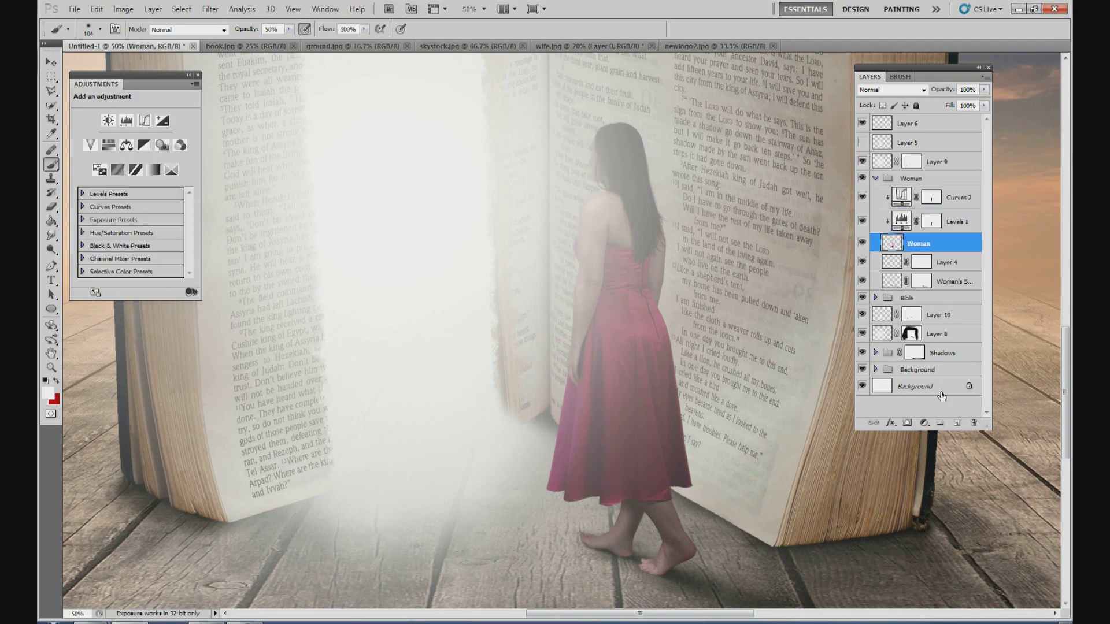
pyautogui.click(925, 421)
pyautogui.click(942, 238)
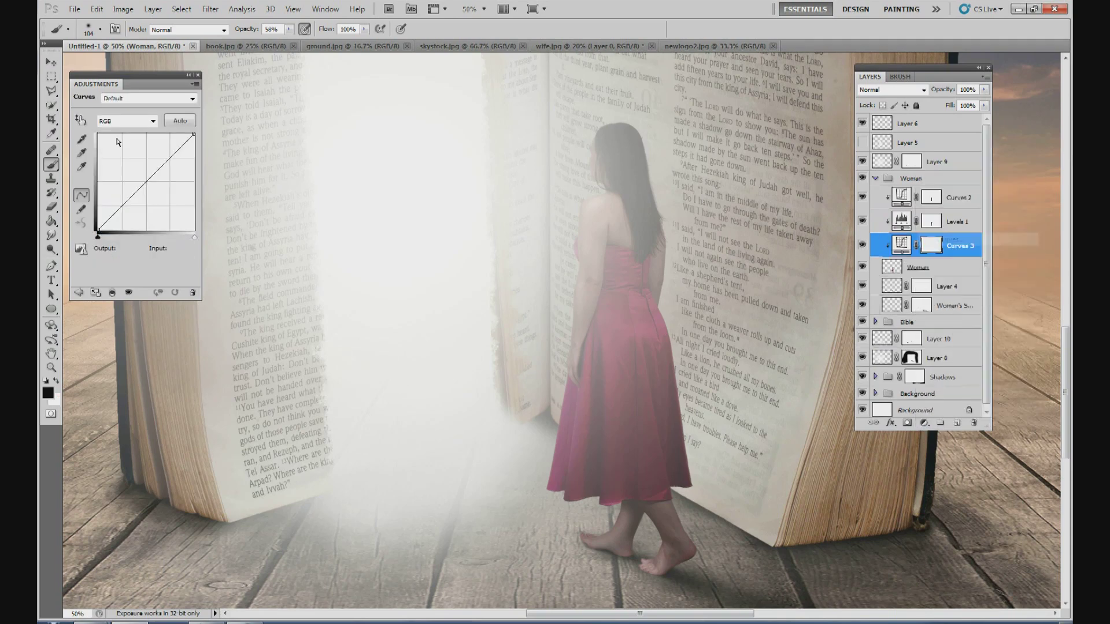
pyautogui.moveTo(146, 184); pyautogui.dragTo(131, 175)
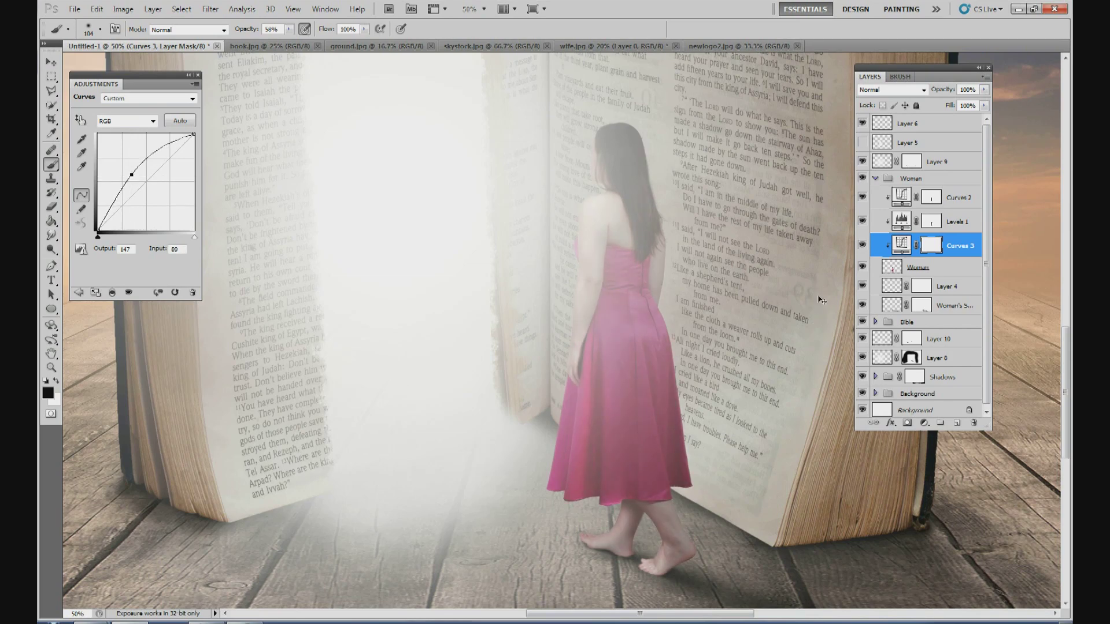
pyautogui.hotkey('ctrl', 'i')
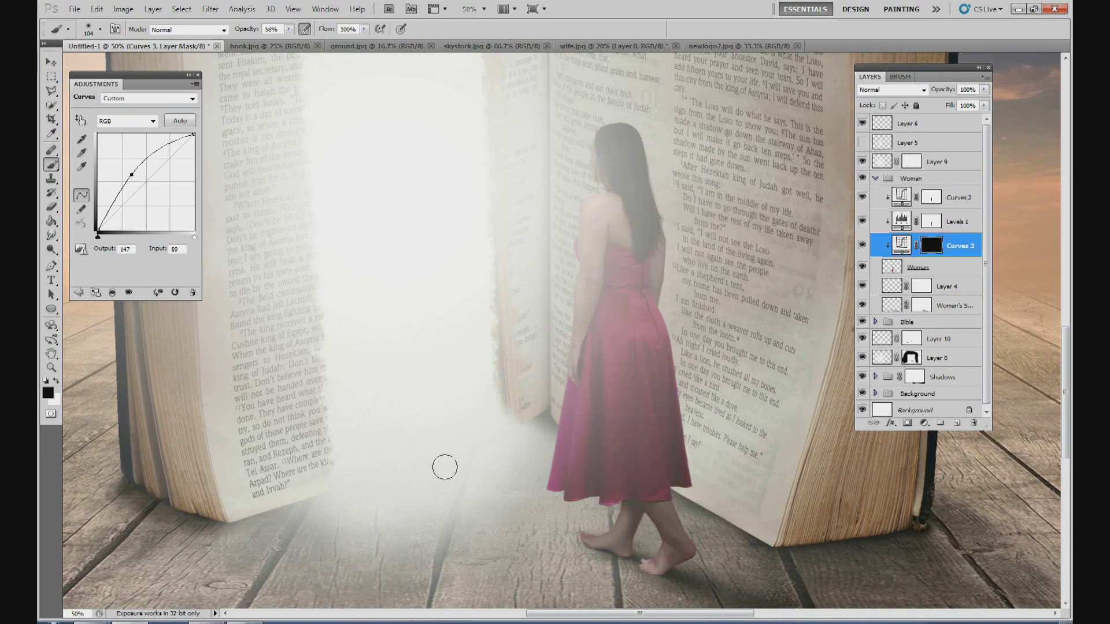
# Step: Paint white on the brightening Curves mask along the woman's doorway-facing edge, from her face down to her feet
pyautogui.click(56, 381)
pyautogui.moveTo(578, 172); pyautogui.dragTo(561, 292)
pyautogui.hotkey('ctrl', 'i')
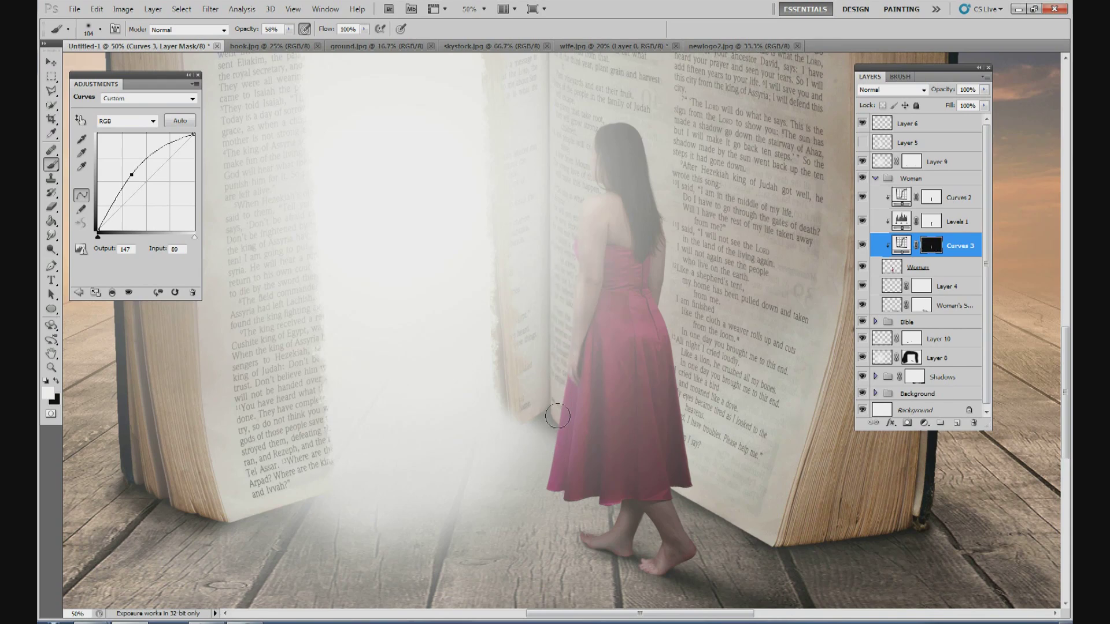
pyautogui.moveTo(592, 527); pyautogui.dragTo(612, 516)
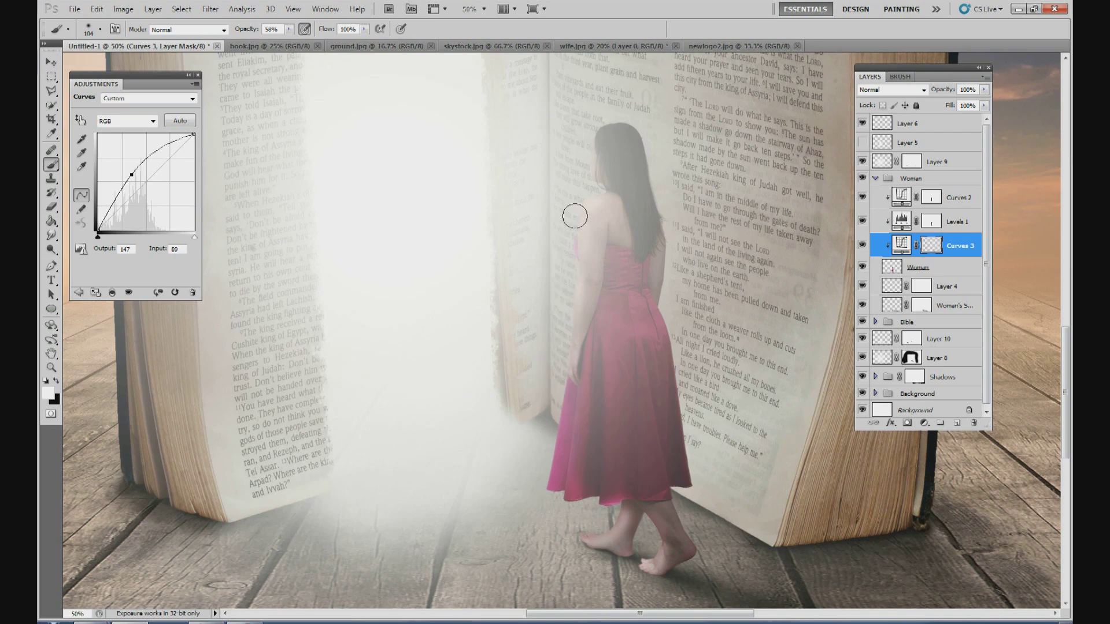
# Step: View the whole image at 20% and compare the woman with her Curves and Levels adjustments off and on
pyautogui.click(474, 11)
pyautogui.click(469, 8)
pyautogui.write('20')
pyautogui.press('Return')
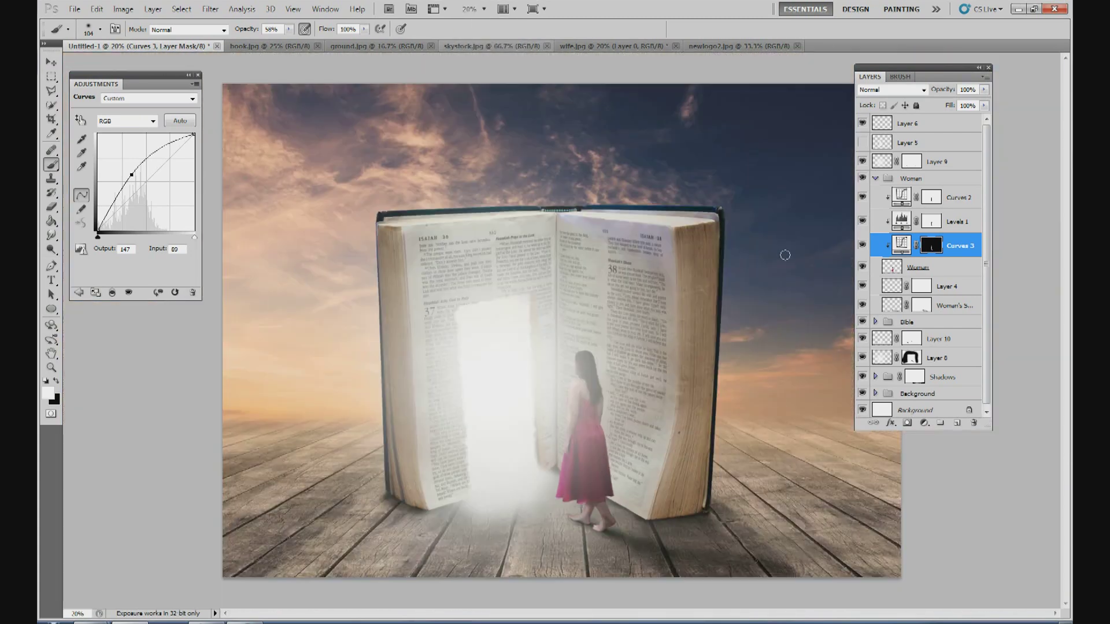
pyautogui.click(862, 243)
pyautogui.click(871, 222)
pyautogui.click(862, 198)
pyautogui.click(861, 222)
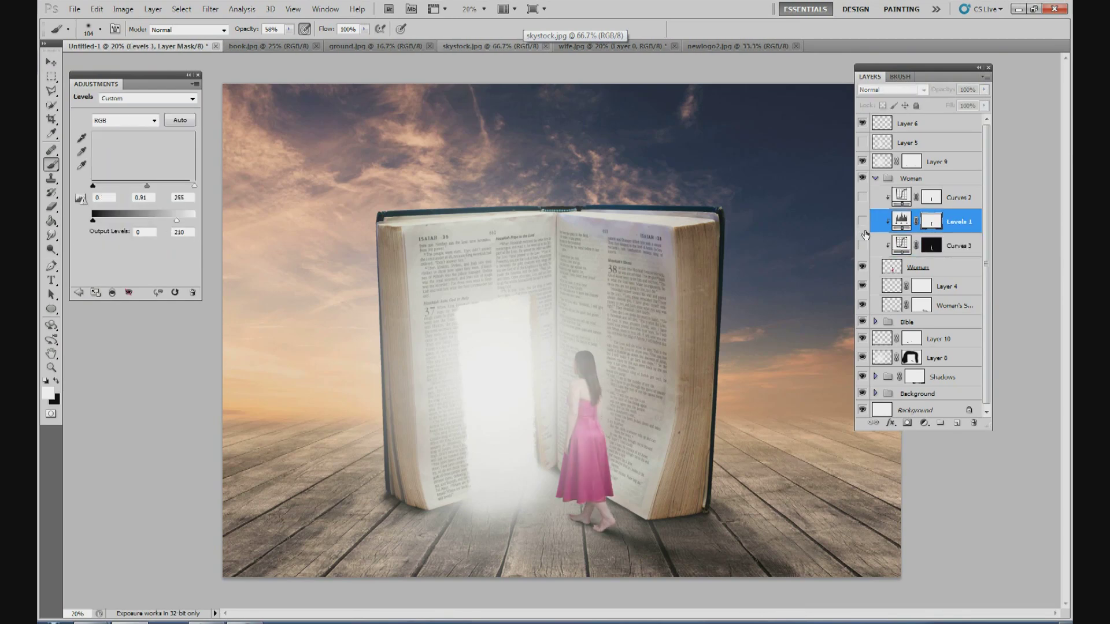
pyautogui.moveTo(862, 243); pyautogui.dragTo(867, 209)
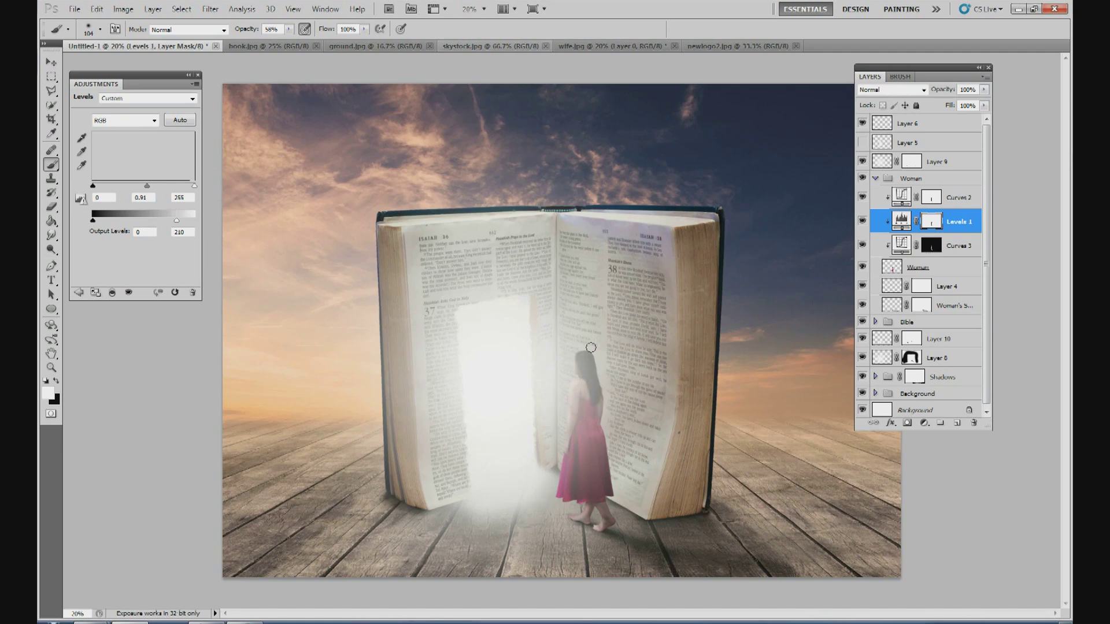
# Step: Reduce the opacity of the woman's three clipped adjustment layers together to 84%
pyautogui.click(964, 244)
pyautogui.keyDown('shift'); pyautogui.click(960, 206); pyautogui.keyUp('shift')
pyautogui.click(984, 89)
pyautogui.moveTo(986, 103); pyautogui.dragTo(961, 116)
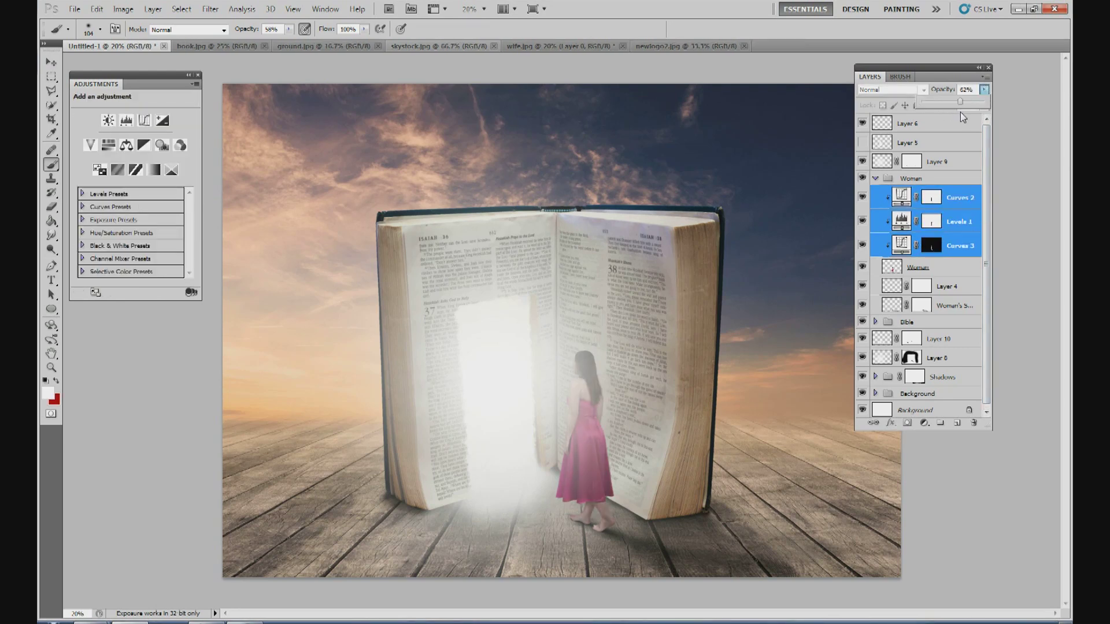
pyautogui.moveTo(969, 113); pyautogui.dragTo(974, 118)
# Step: Duplicate the Woman layer and clip Curves 3, Levels 1 and Curves 2 to the copy again
pyautogui.click(894, 269)
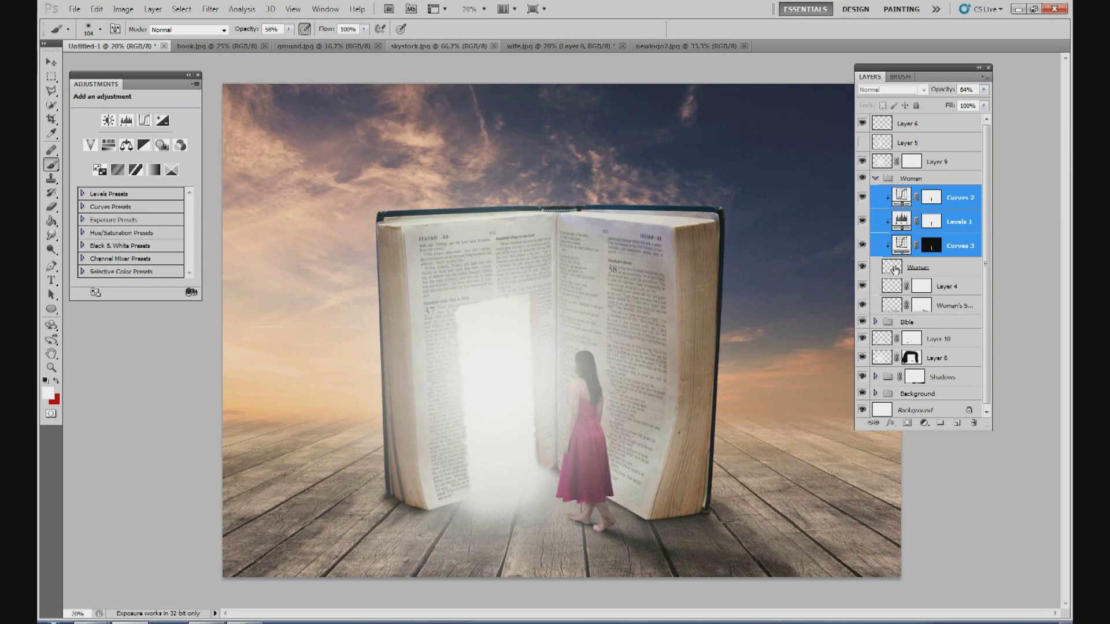
pyautogui.click(896, 267)
pyautogui.moveTo(896, 270); pyautogui.dragTo(957, 422)
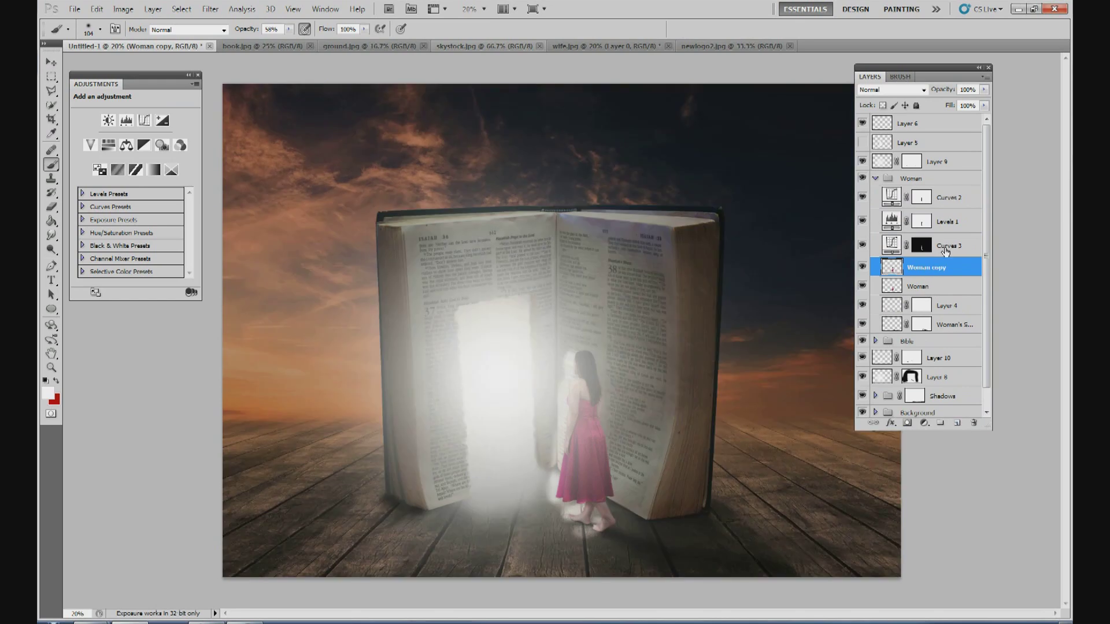
pyautogui.click(946, 249)
pyautogui.hotkey('ctrl', 'alt', 'g')
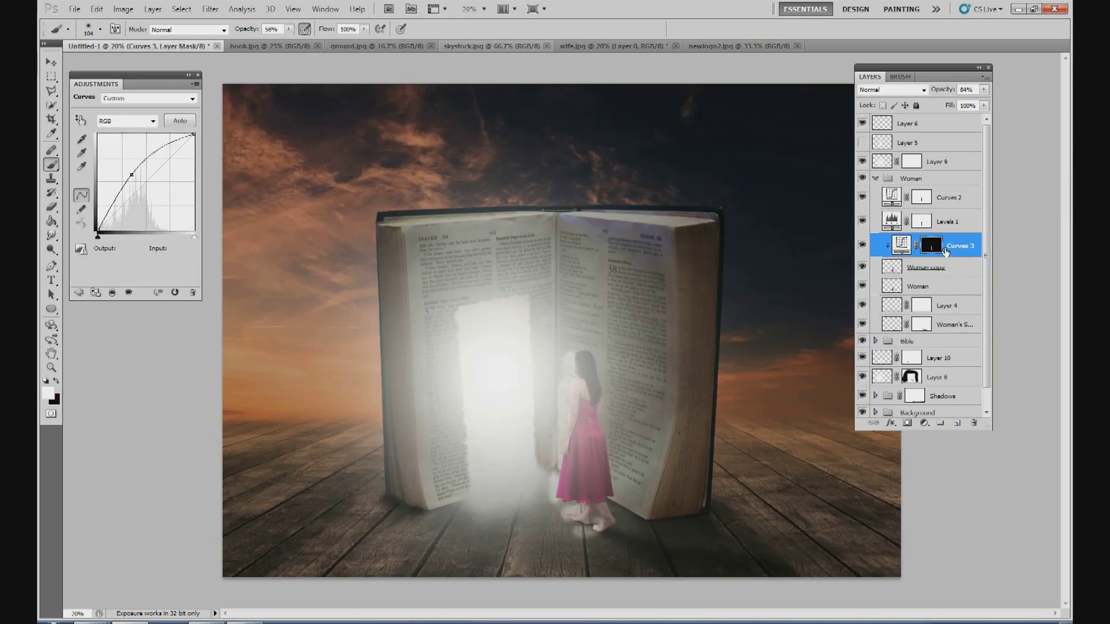
pyautogui.keyDown('shift'); pyautogui.click(950, 219); pyautogui.keyUp('shift')
pyautogui.keyDown('shift'); pyautogui.click(953, 203); pyautogui.keyUp('shift')
pyautogui.hotkey('ctrl', 'alt', 'g')
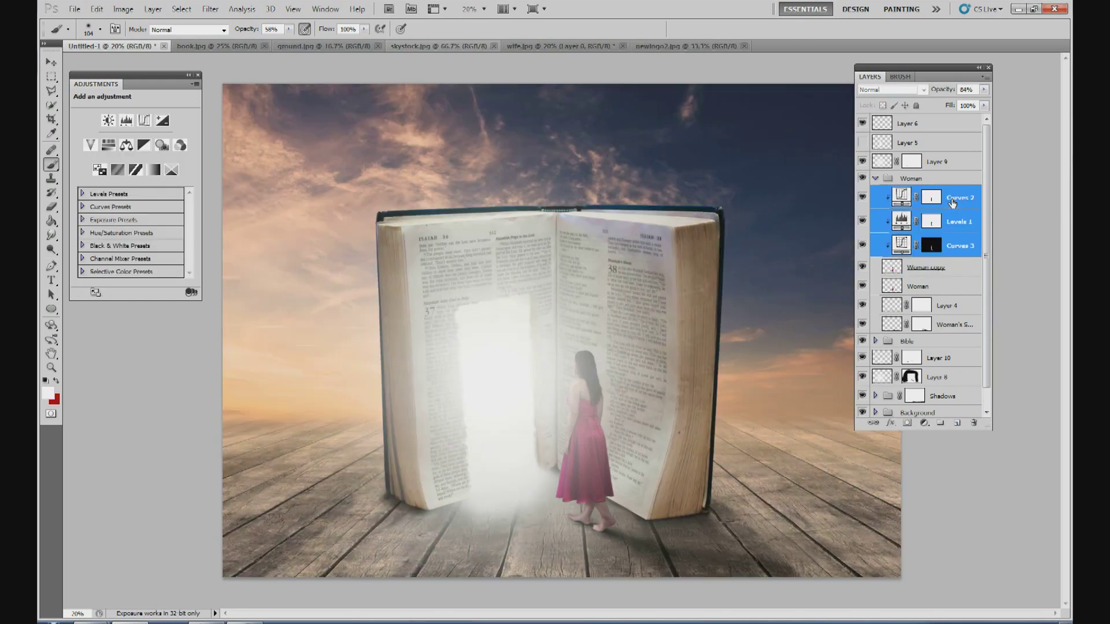
# Step: Move the original Woman layer out of its group to above Layer 9 and add a layer mask to it
pyautogui.moveTo(908, 291); pyautogui.dragTo(921, 163)
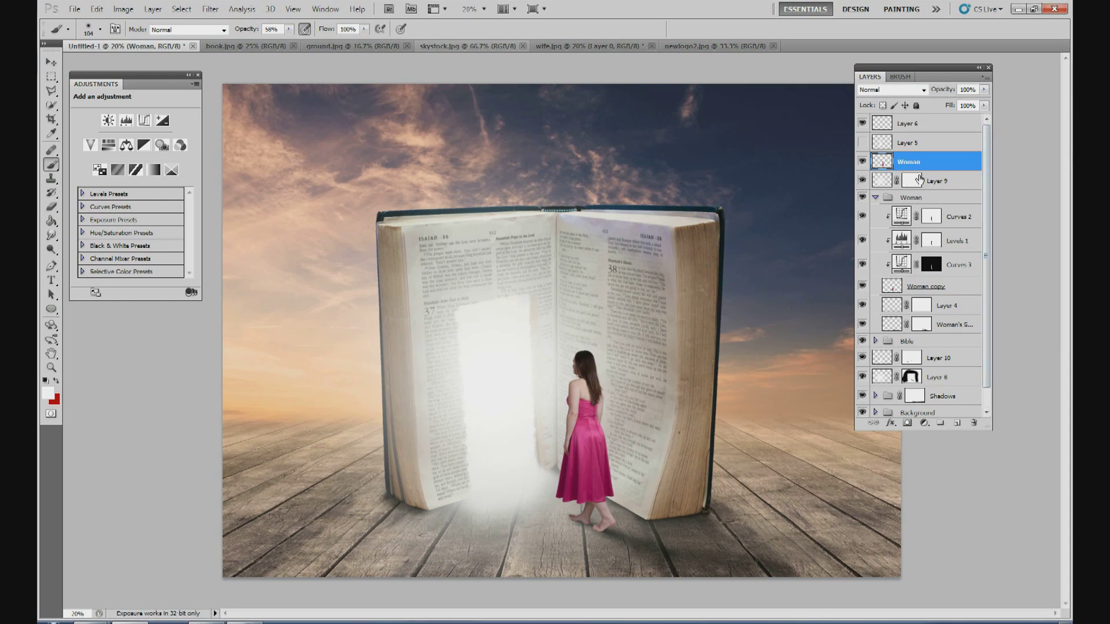
pyautogui.click(863, 182)
pyautogui.click(863, 182)
pyautogui.click(477, 9)
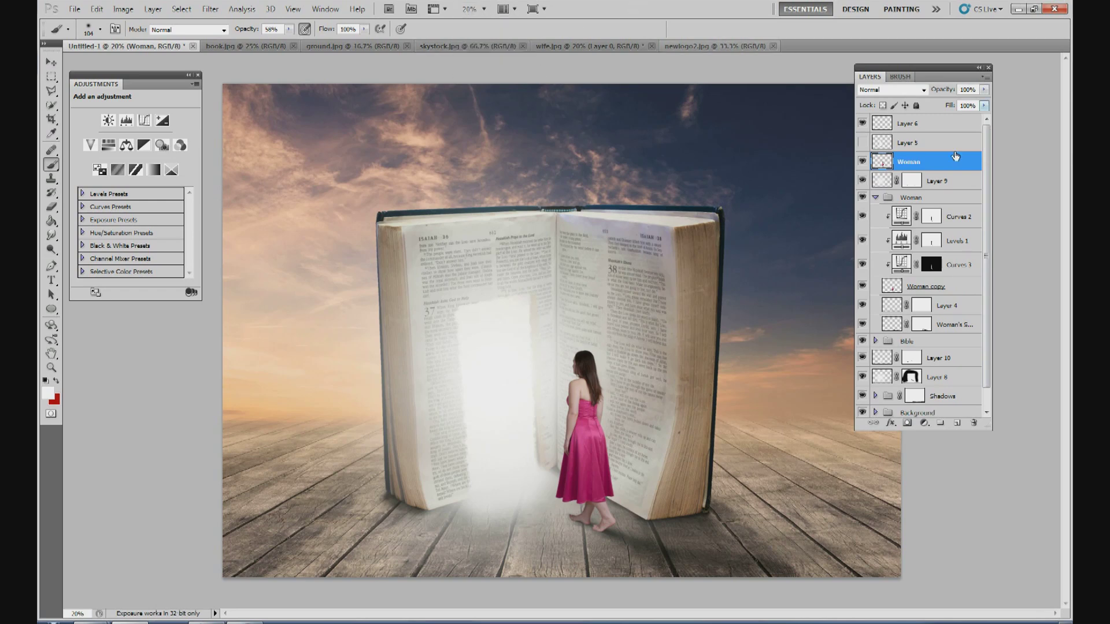
pyautogui.click(907, 423)
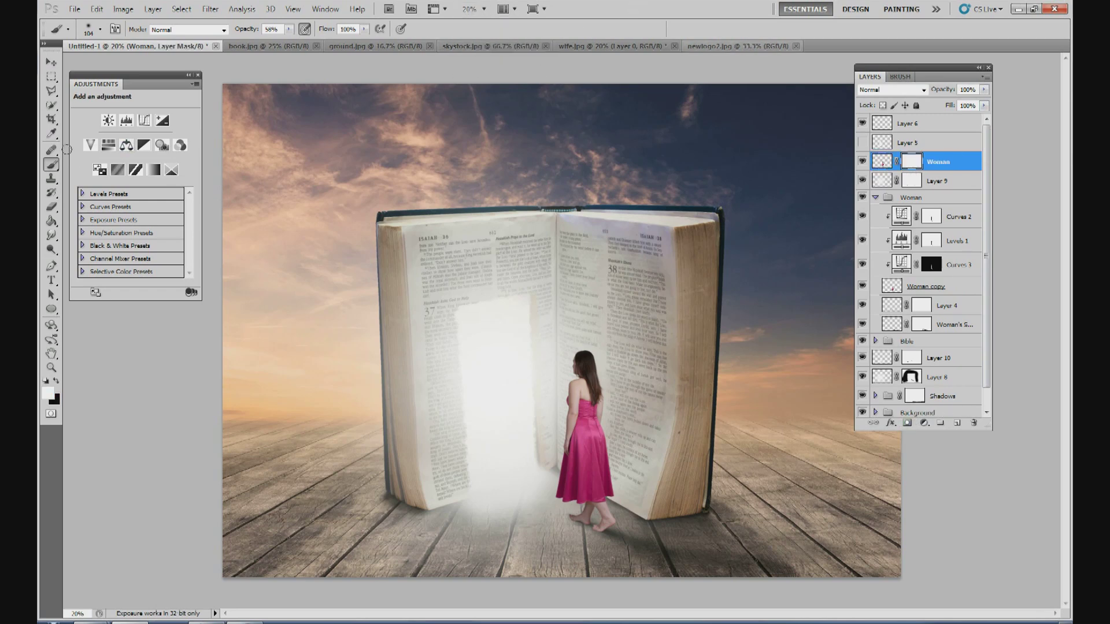
# Step: Paint black on the Woman layer's mask along her doorway-facing side with a soft 349 px brush at 58% opacity
pyautogui.click(100, 29)
pyautogui.moveTo(147, 63); pyautogui.dragTo(155, 63)
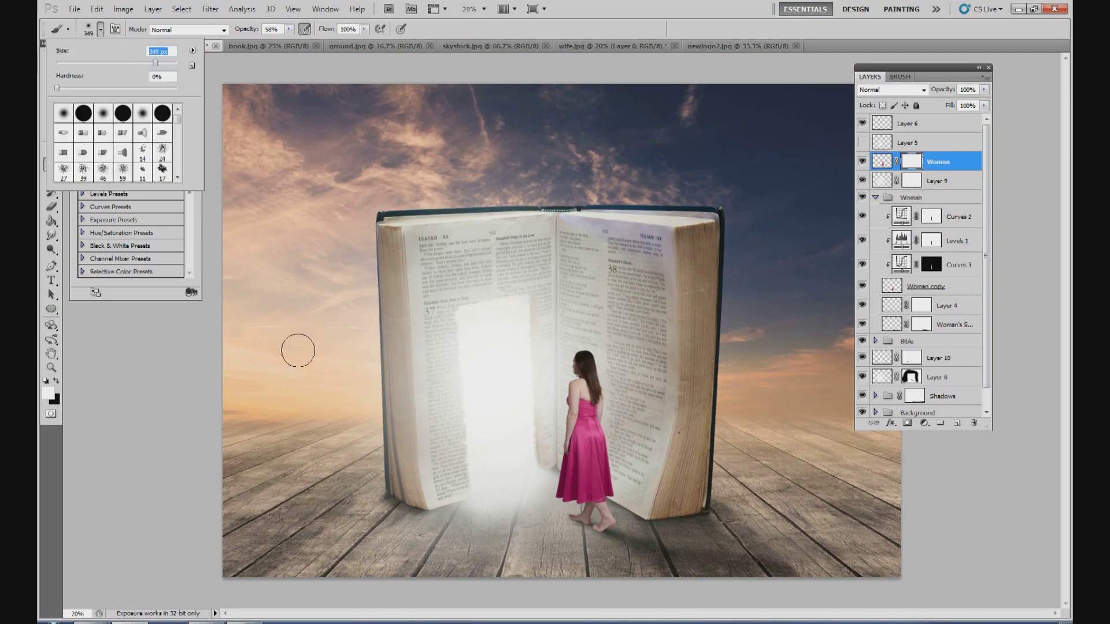
pyautogui.click(56, 380)
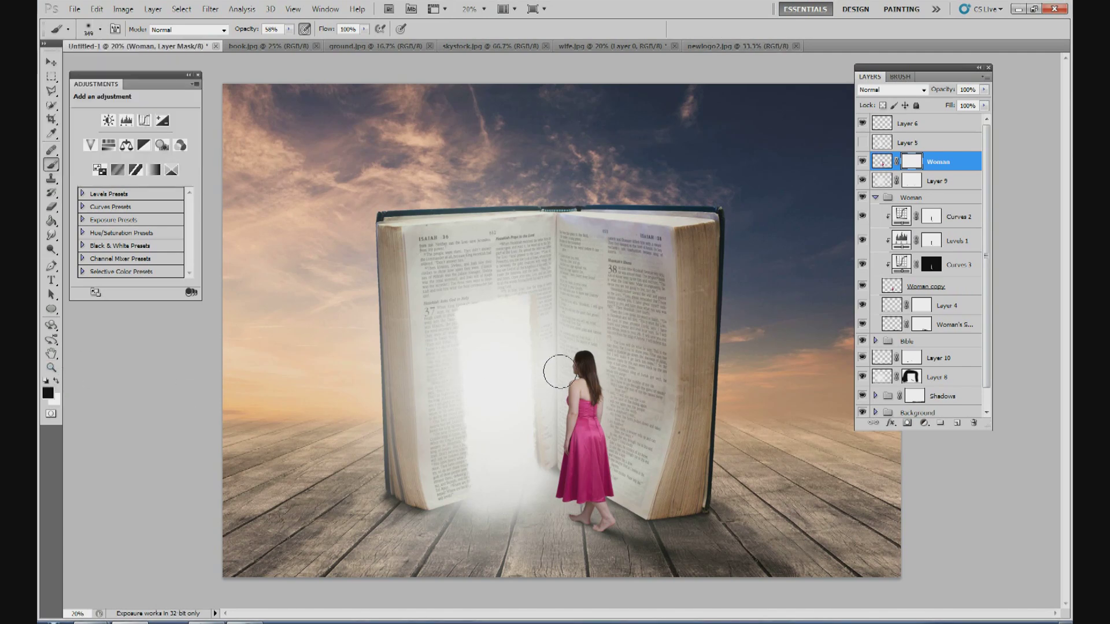
pyautogui.moveTo(562, 385)
pyautogui.mouseDown()
pyautogui.moveTo(552, 467)
pyautogui.moveTo(559, 347)
pyautogui.moveTo(553, 496)
pyautogui.moveTo(586, 525)
pyautogui.moveTo(565, 456)
pyautogui.moveTo(558, 346)
pyautogui.moveTo(600, 353)
pyautogui.mouseUp()
# Step: Reduce the masked Woman layer's opacity to 52% and collapse the Woman group
pyautogui.moveTo(983, 93); pyautogui.dragTo(955, 114)
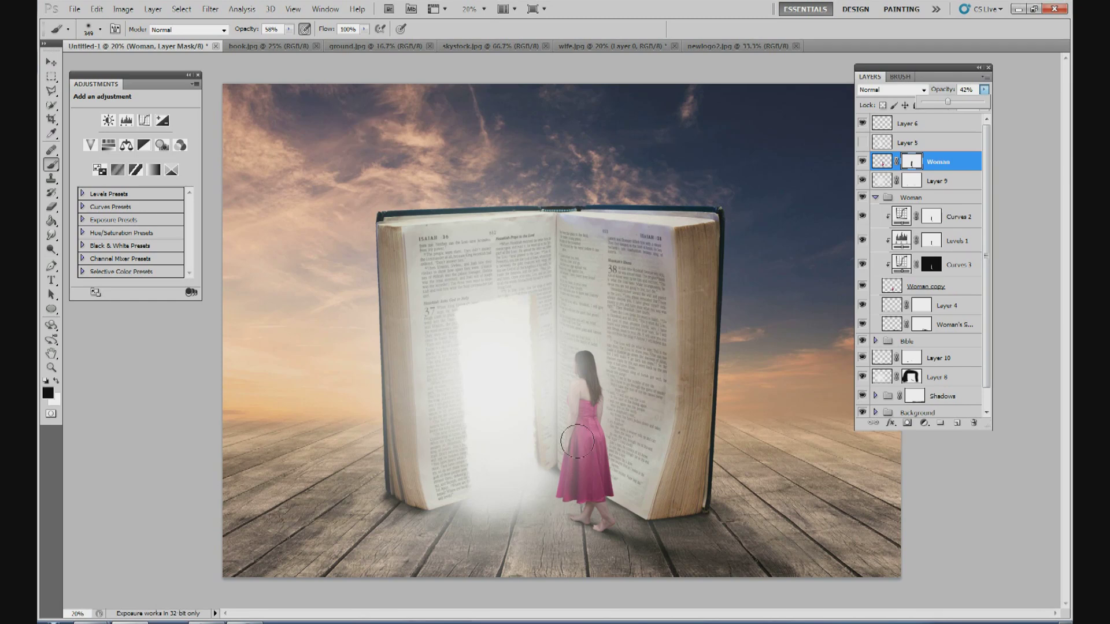
pyautogui.moveTo(951, 99); pyautogui.dragTo(957, 99)
pyautogui.click(245, 623)
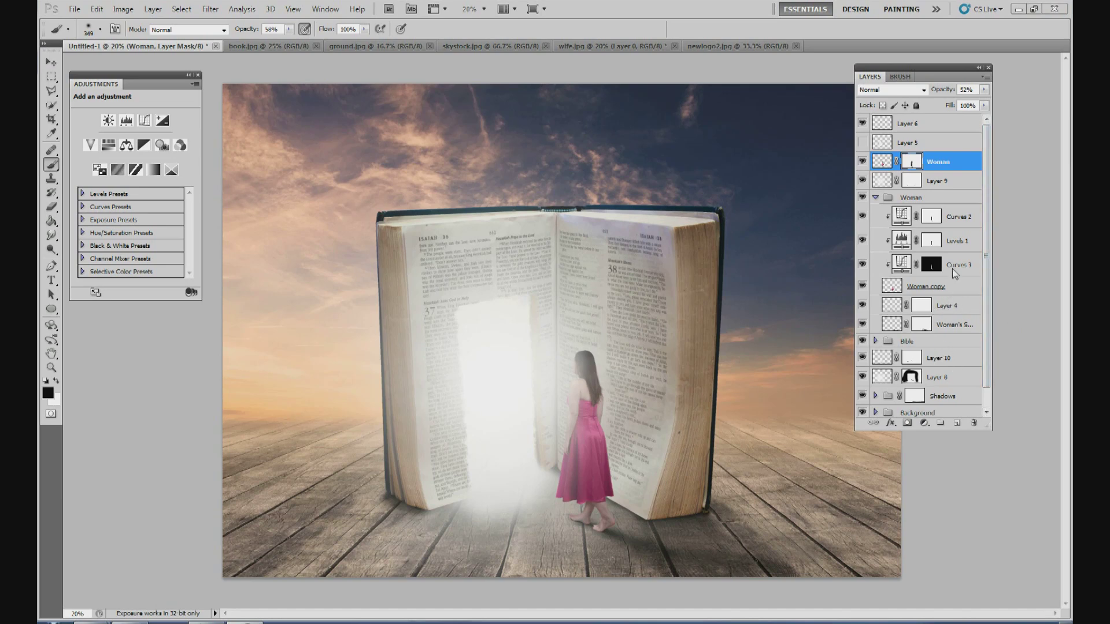
pyautogui.click(986, 281)
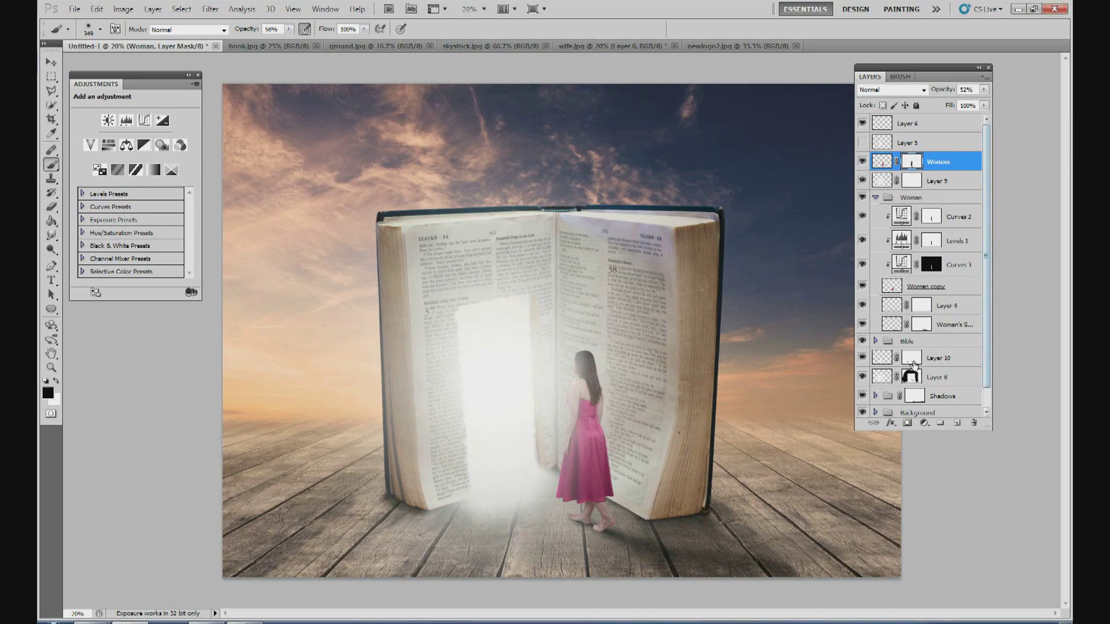
pyautogui.click(877, 198)
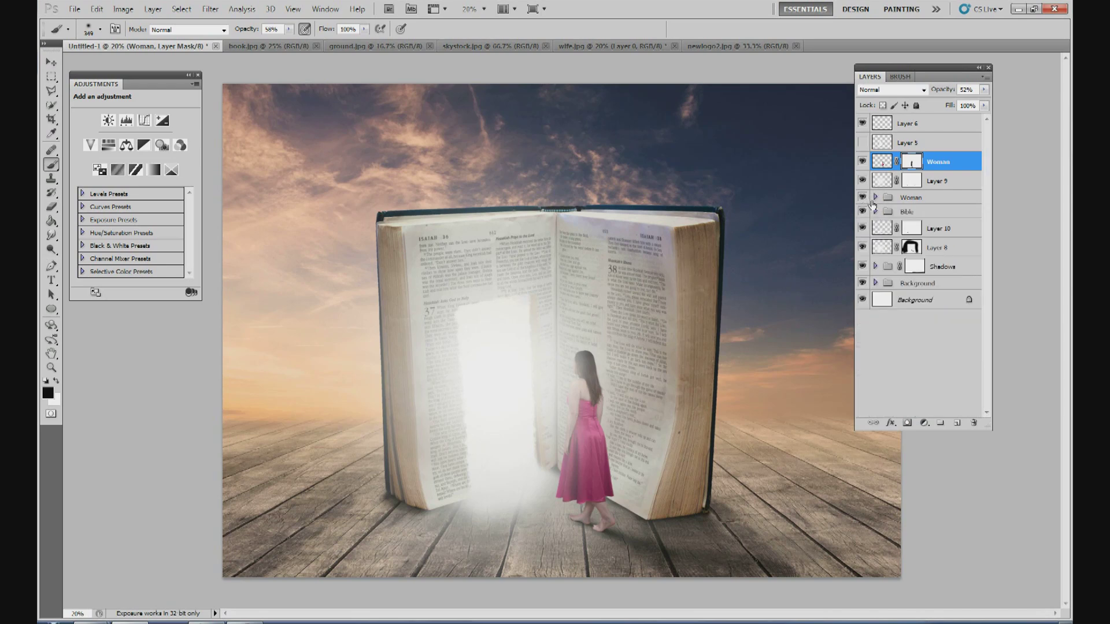
# Step: Create a new layer above the masked Woman layer and set the foreground colour to black for the crack brush
pyautogui.click(956, 424)
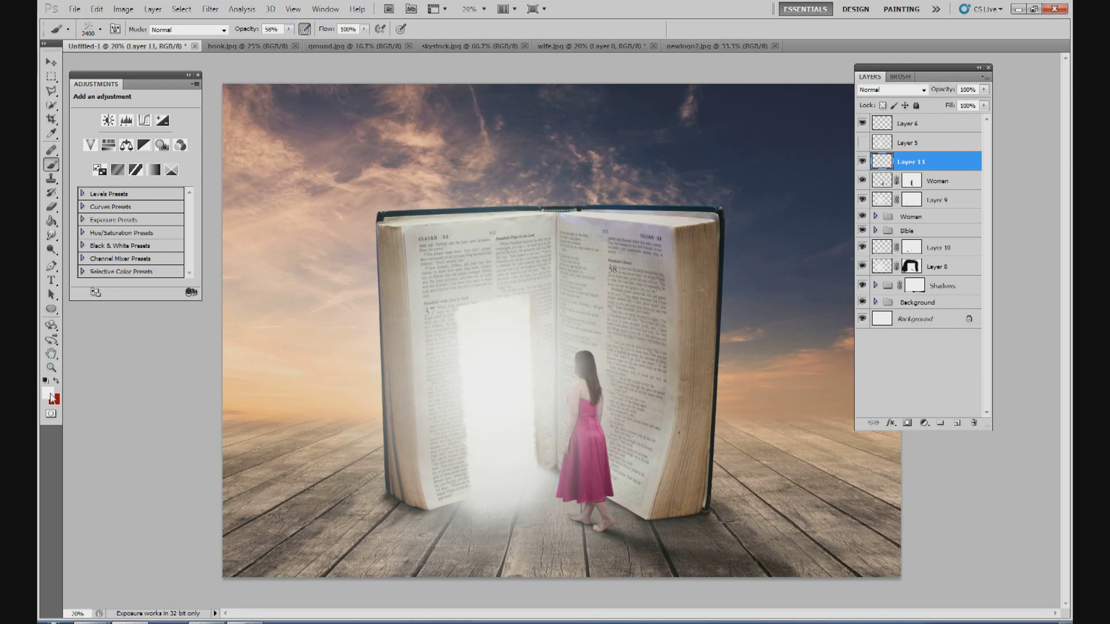
pyautogui.click(48, 393)
pyautogui.moveTo(601, 324); pyautogui.dragTo(539, 361)
pyautogui.click(867, 172)
pyautogui.press('b')
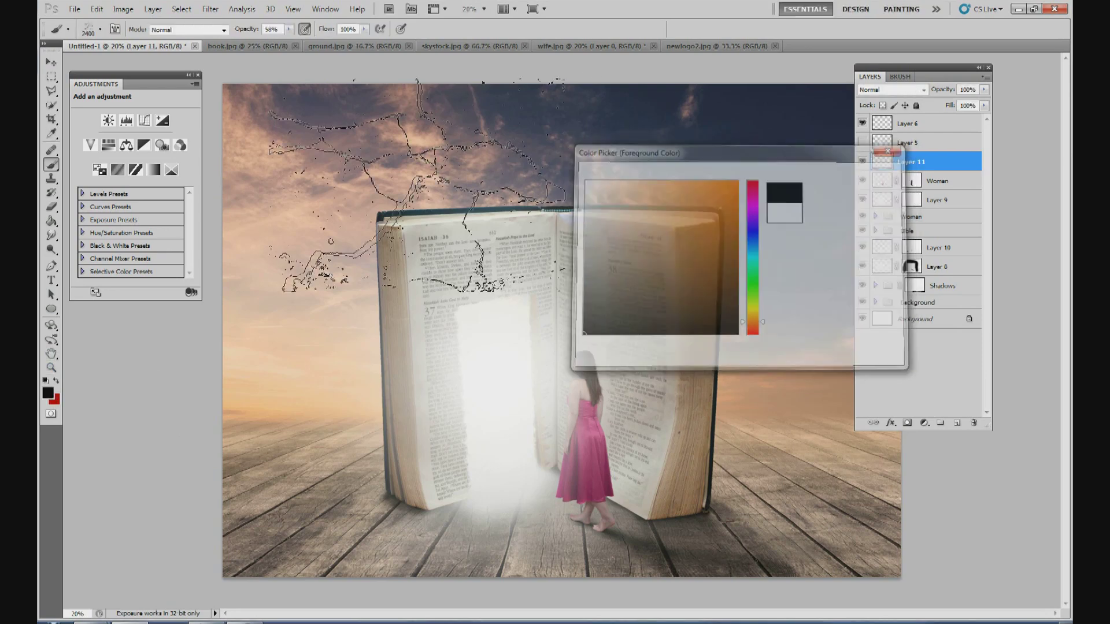
# Step: Raise the brush opacity to 100%, then try a large crack stamp over the sky and undo it
pyautogui.moveTo(288, 29); pyautogui.dragTo(296, 42)
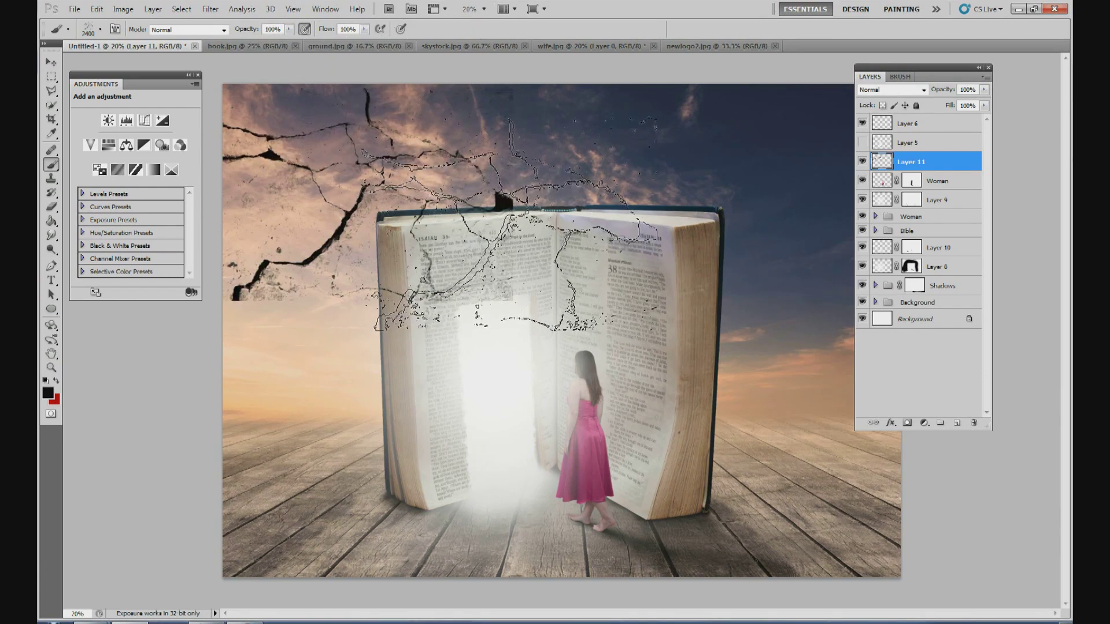
pyautogui.click(395, 205)
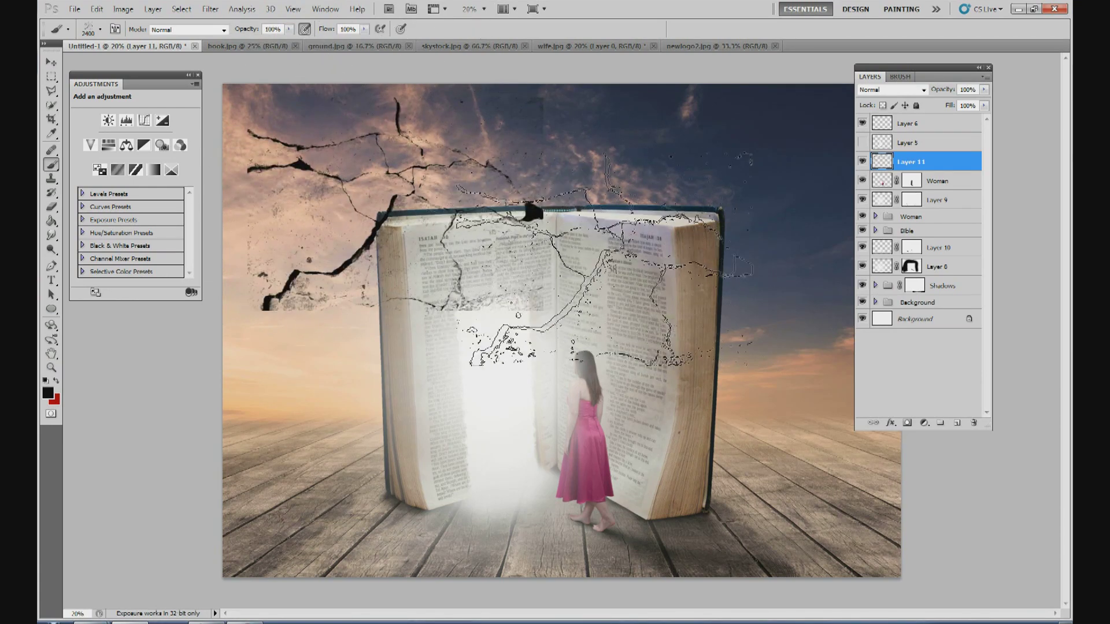
pyautogui.hotkey('ctrl', 'z')
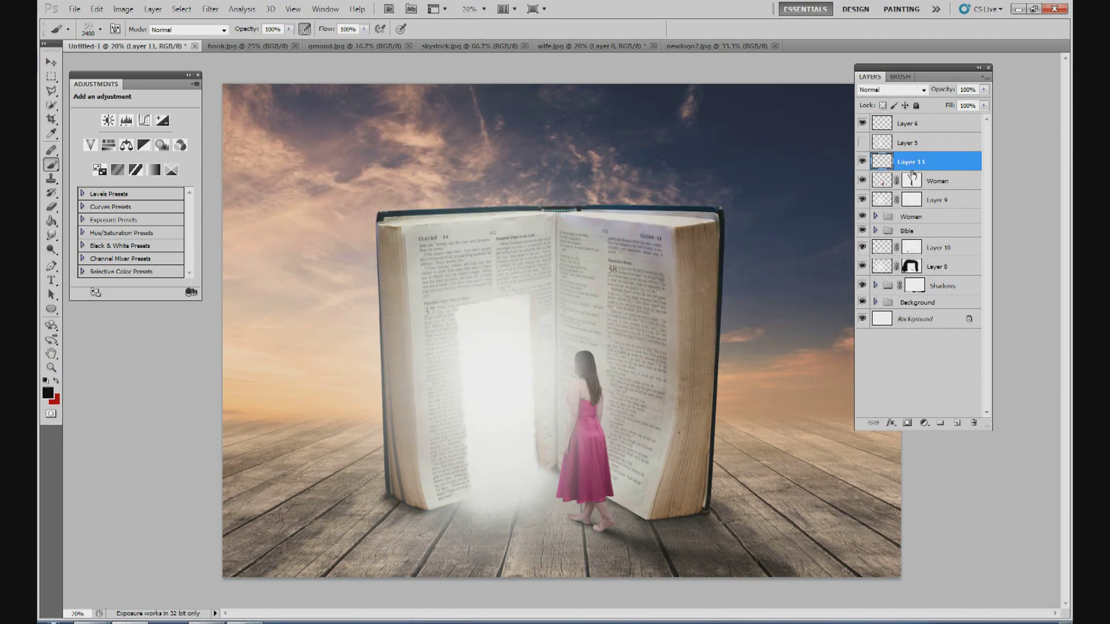
# Step: Stamp black cracks on the Bible layer's mask around the doorway's torn edge with the crack brush at 764 px
pyautogui.click(484, 8)
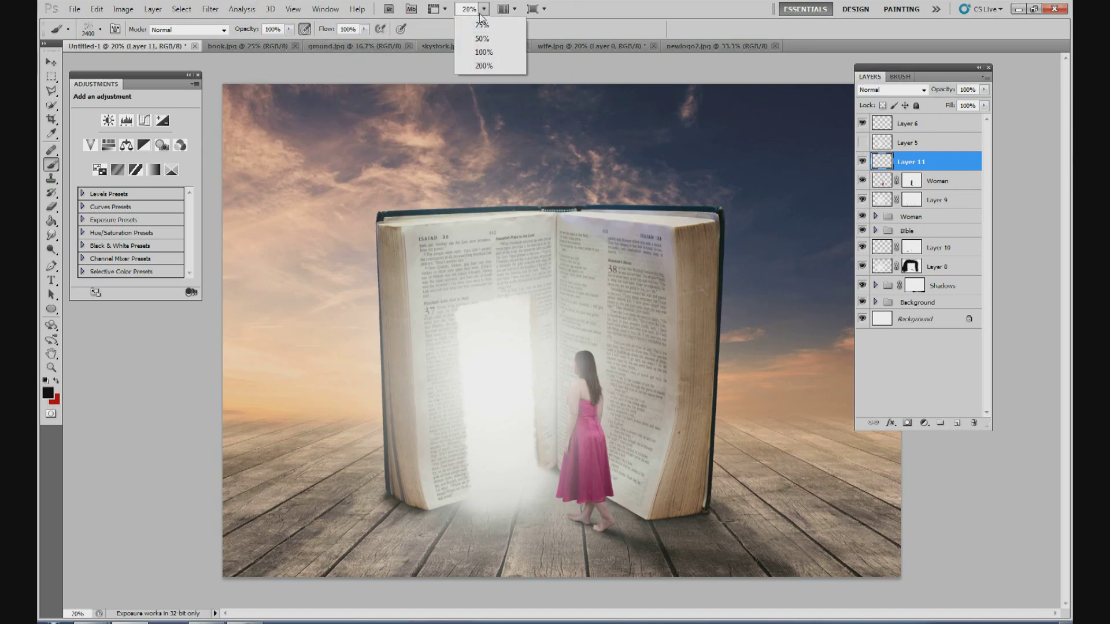
pyautogui.click(483, 25)
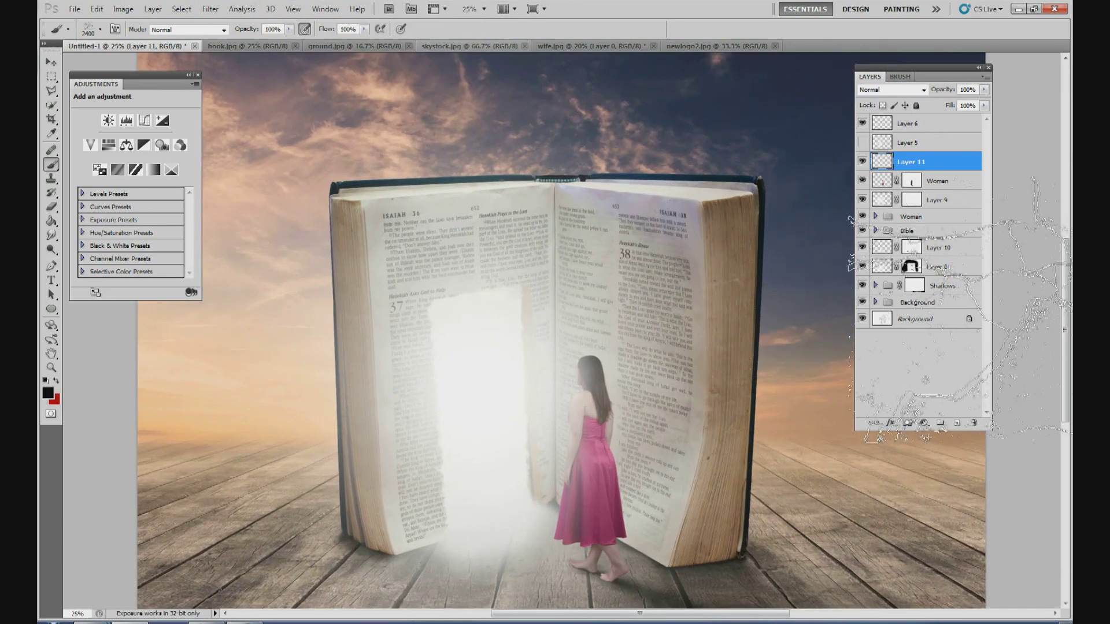
pyautogui.moveTo(1066, 308); pyautogui.dragTo(1066, 329)
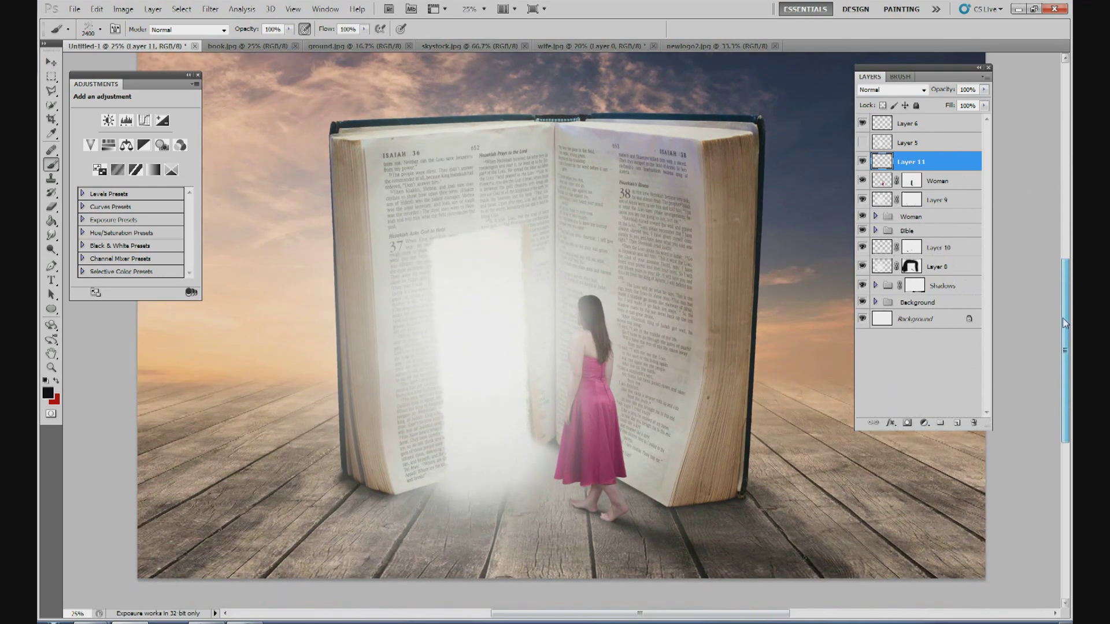
pyautogui.click(911, 267)
pyautogui.click(875, 230)
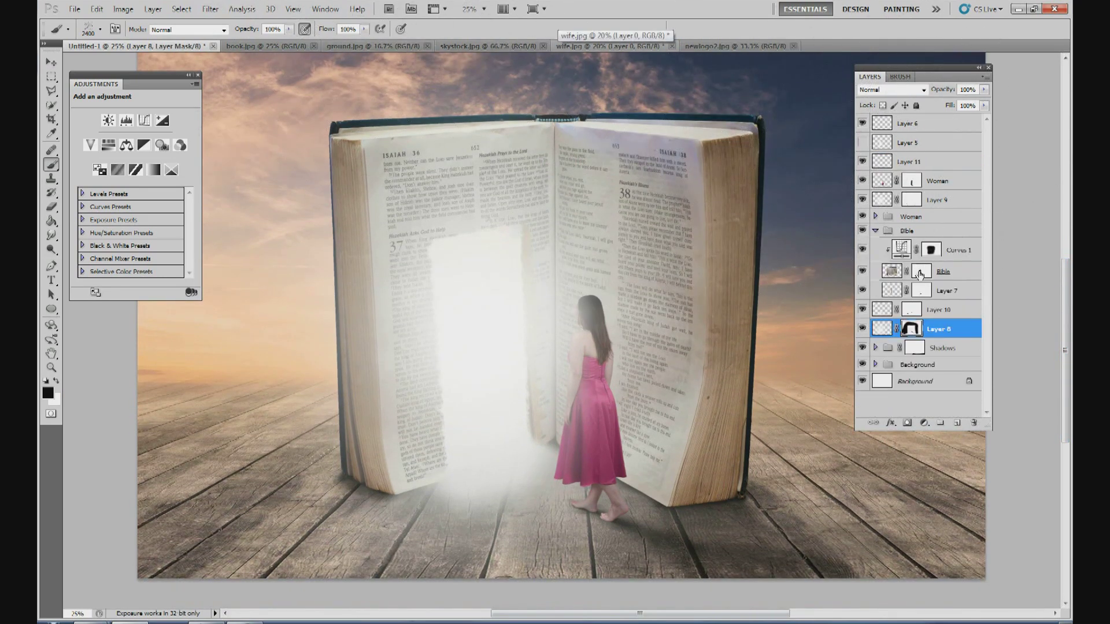
pyautogui.click(919, 276)
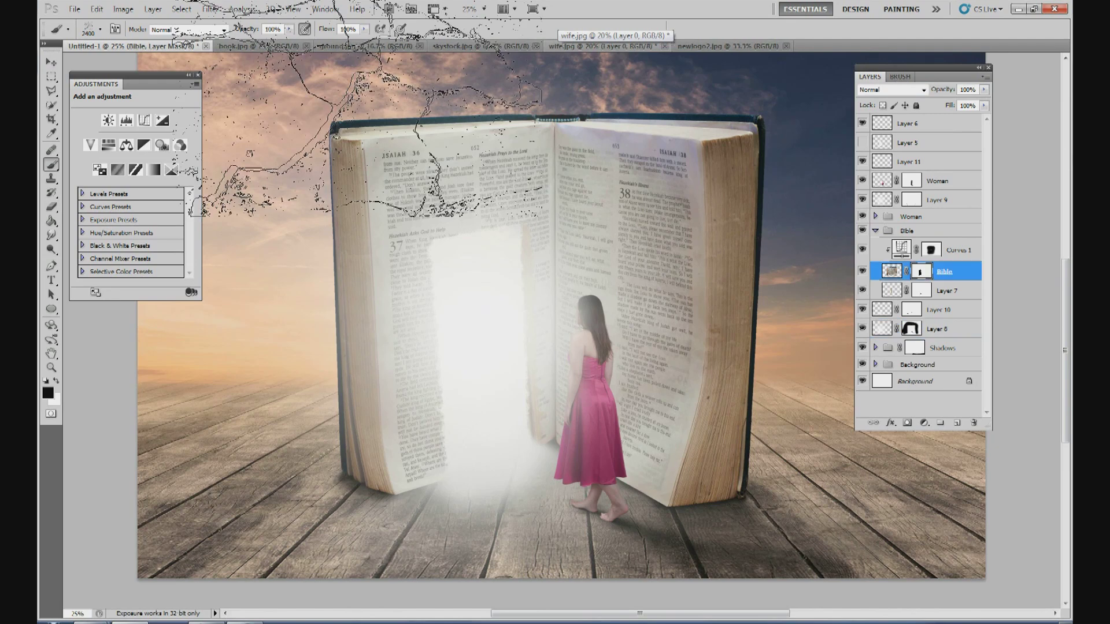
pyautogui.click(100, 29)
pyautogui.moveTo(167, 63); pyautogui.dragTo(168, 62)
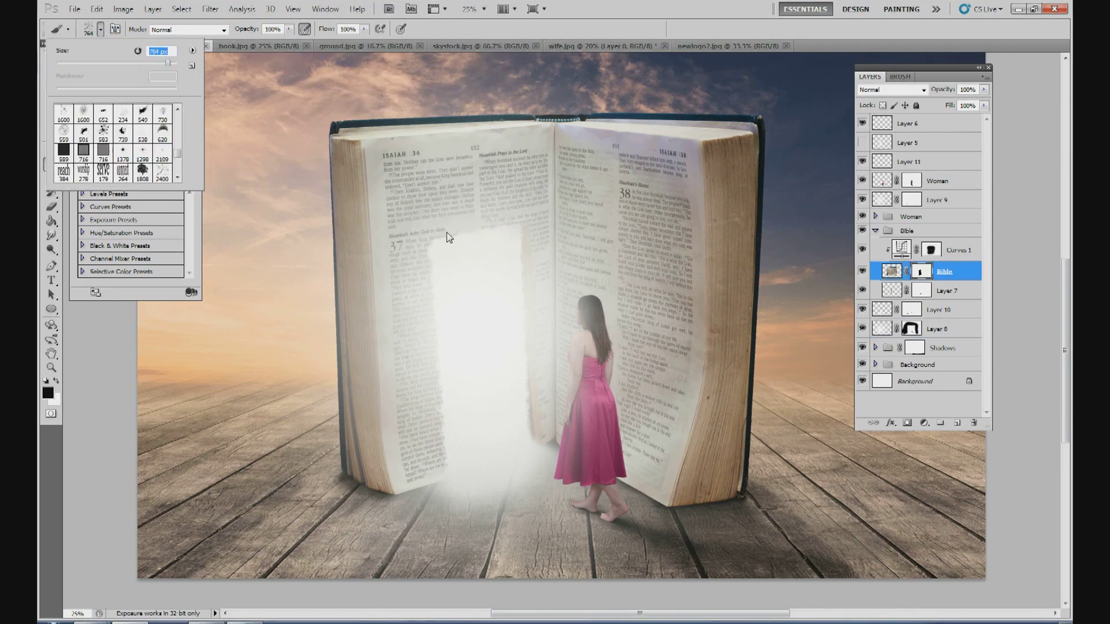
pyautogui.click(468, 243)
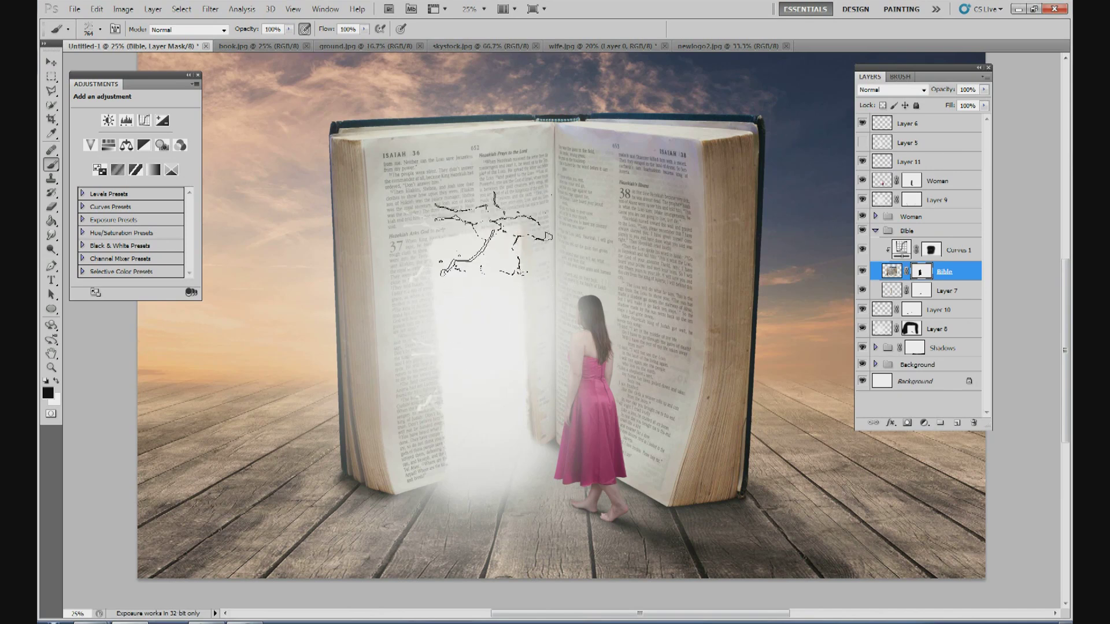
# Step: Rotate the crack brush tip to 138° at 771 px and stamp more cracks on the Bible mask along the doorway edge
pyautogui.click(899, 76)
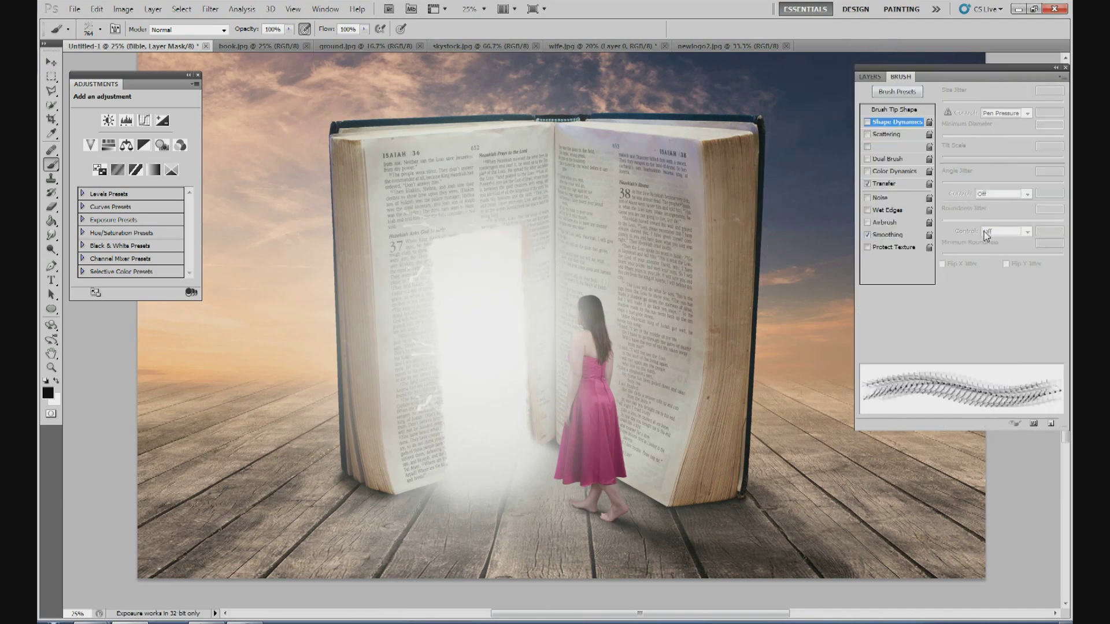
pyautogui.click(915, 109)
pyautogui.moveTo(1049, 281)
pyautogui.mouseDown()
pyautogui.moveTo(1040, 260)
pyautogui.moveTo(1051, 257)
pyautogui.mouseUp()
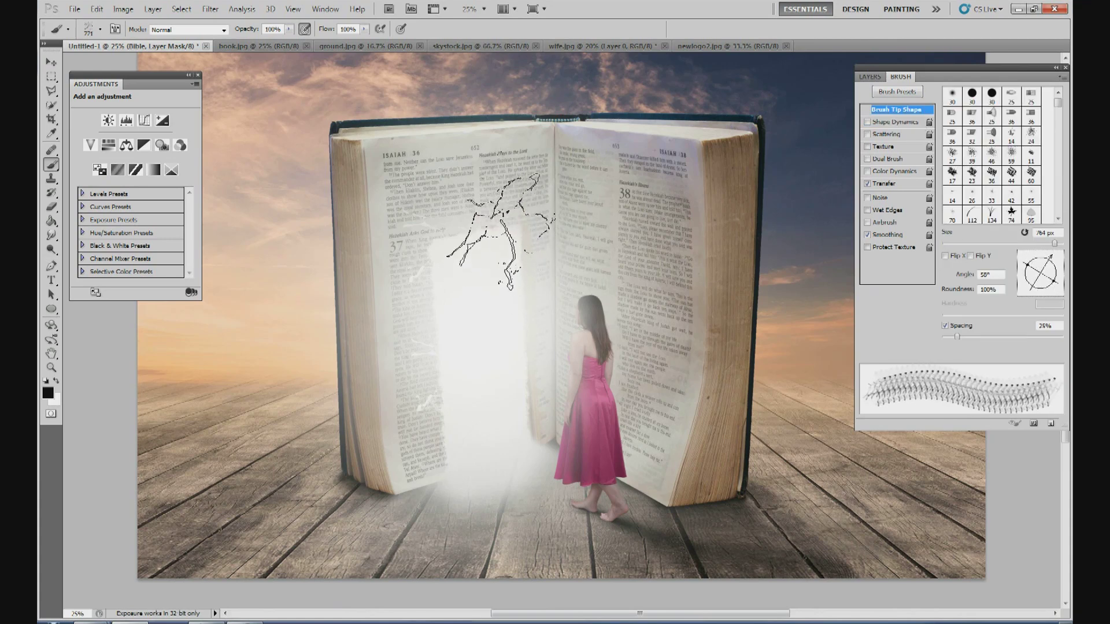
pyautogui.moveTo(1049, 259); pyautogui.dragTo(1027, 261)
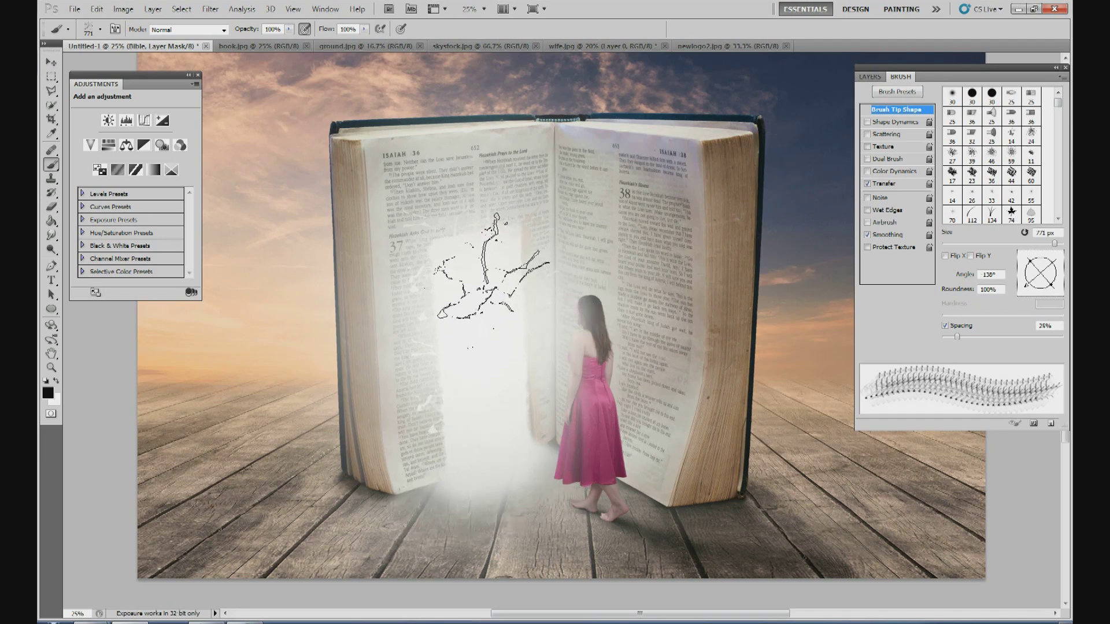
pyautogui.click(870, 76)
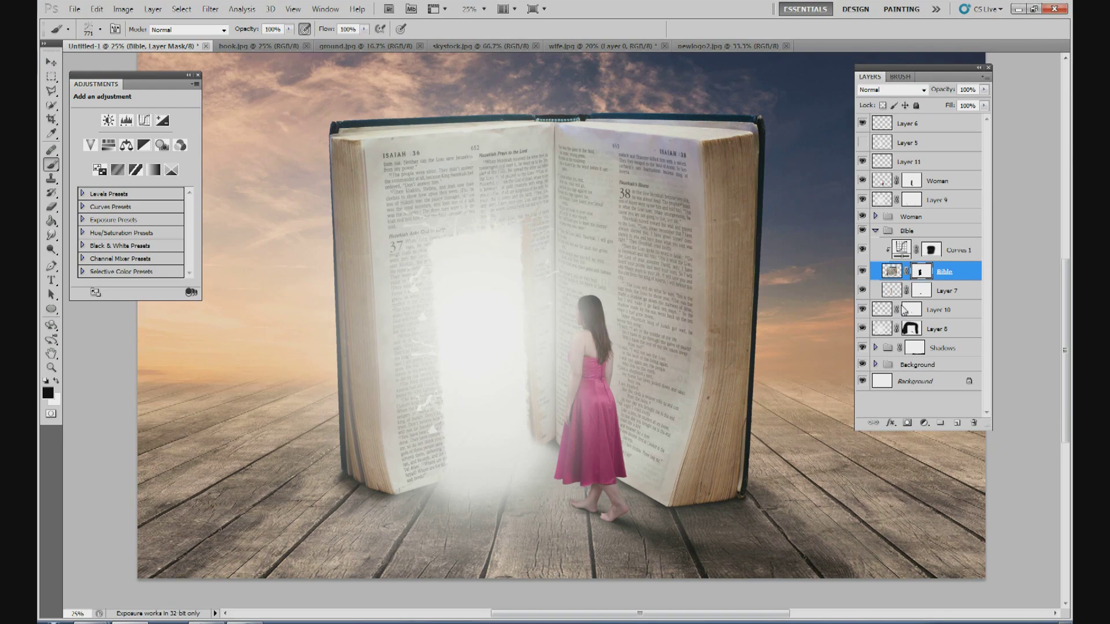
pyautogui.click(483, 8)
pyautogui.click(474, 10)
pyautogui.press('Return')
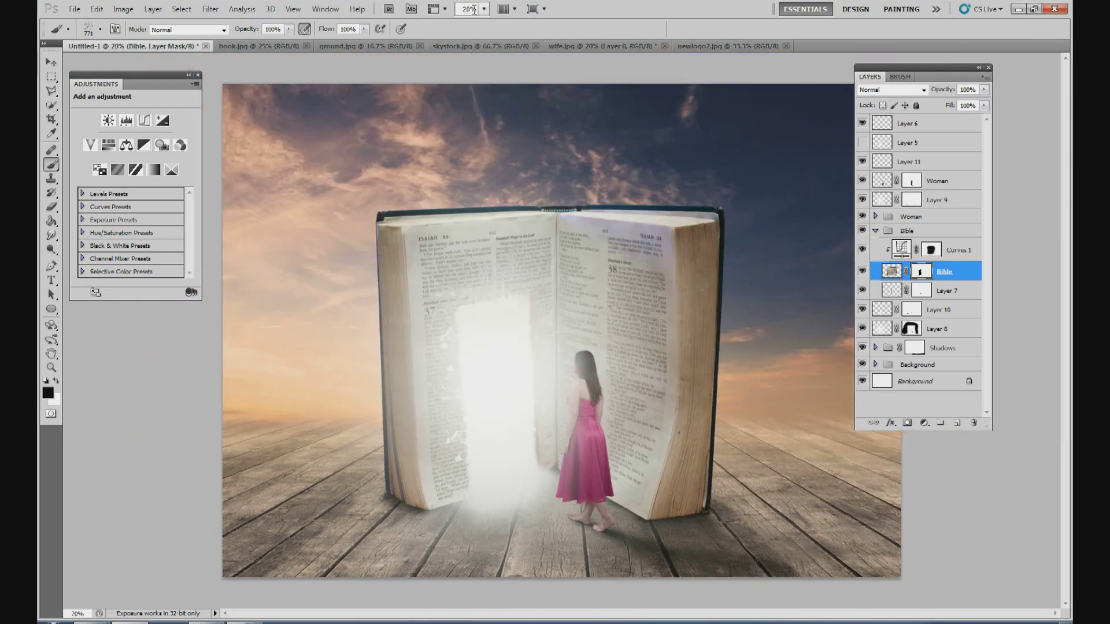
# Step: Add a new layer above the Shadows group and set up a soft round brush at 813 px and 24% opacity
pyautogui.click(51, 64)
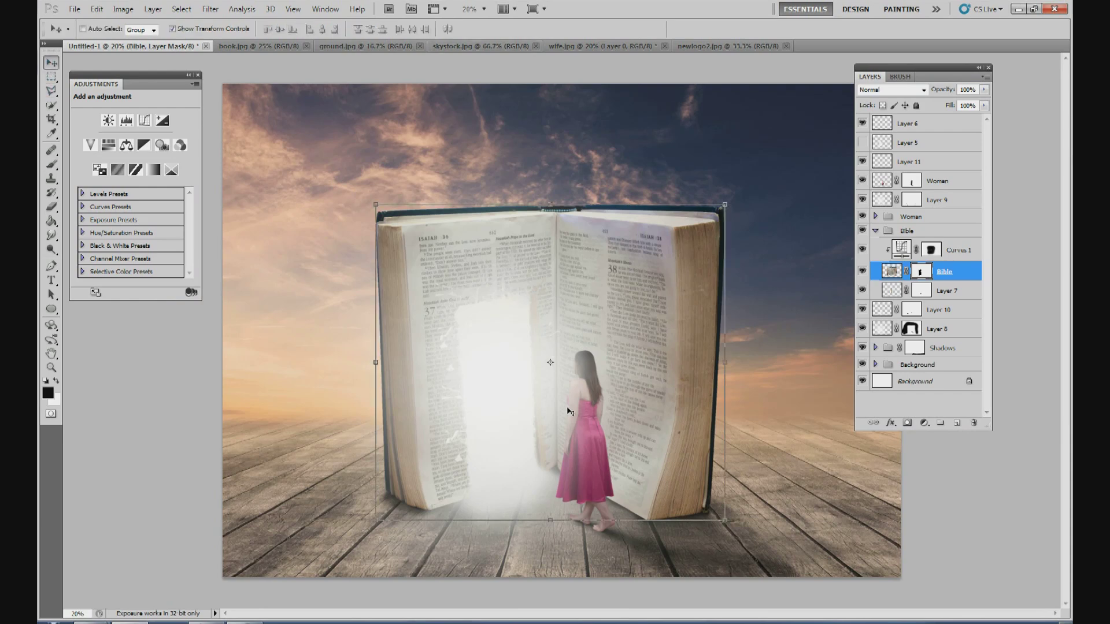
pyautogui.click(874, 231)
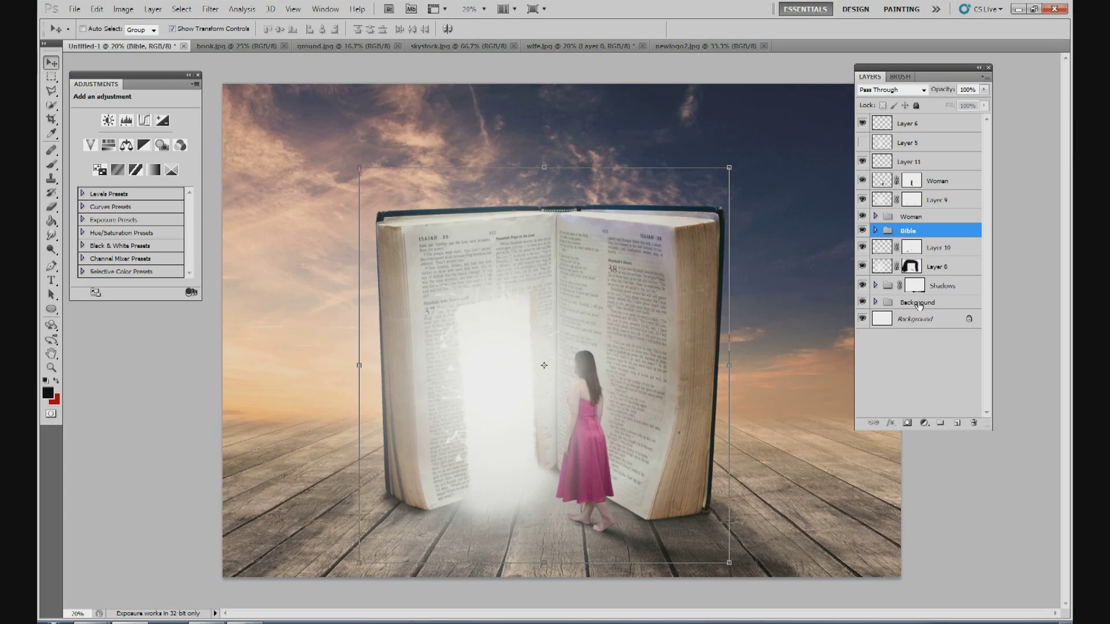
pyautogui.click(942, 292)
pyautogui.click(956, 423)
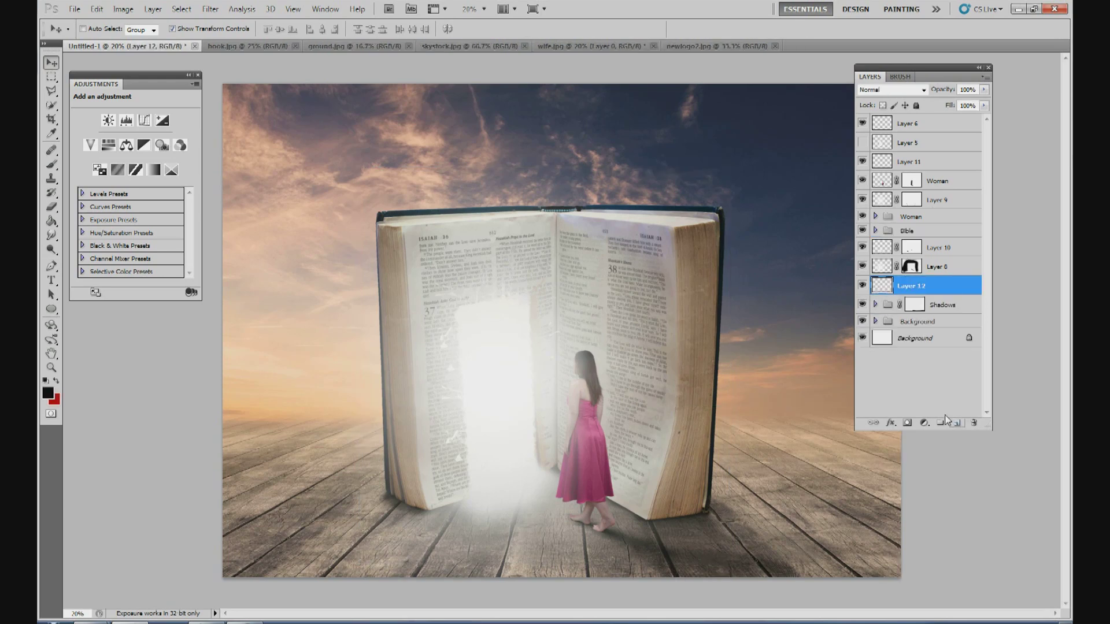
pyautogui.click(52, 164)
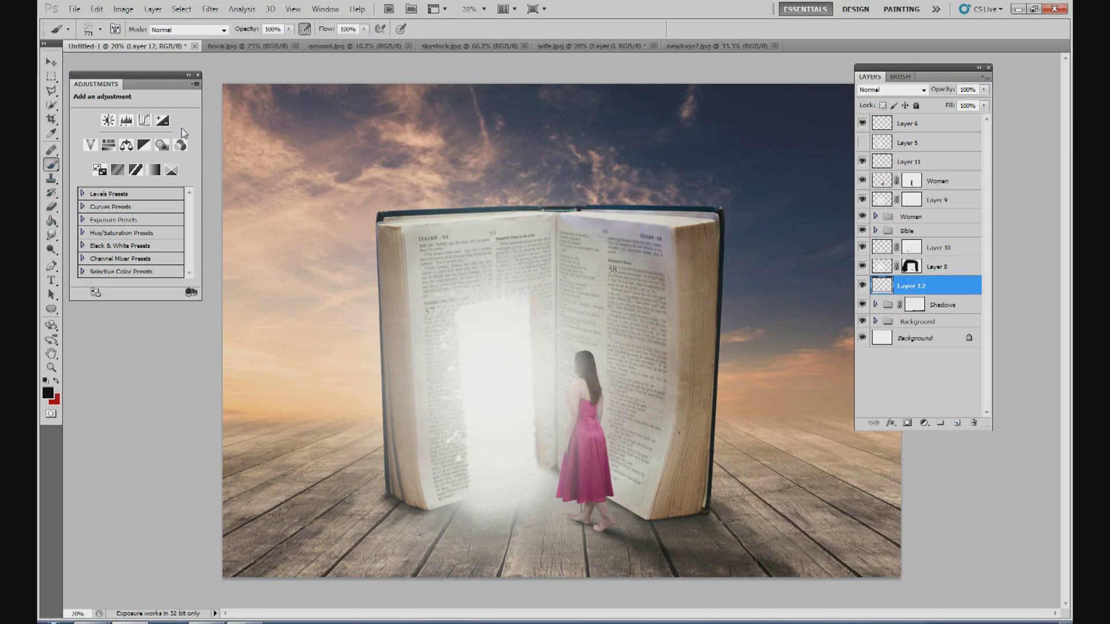
pyautogui.click(101, 30)
pyautogui.scroll(10, 172, 152)
pyautogui.click(142, 113)
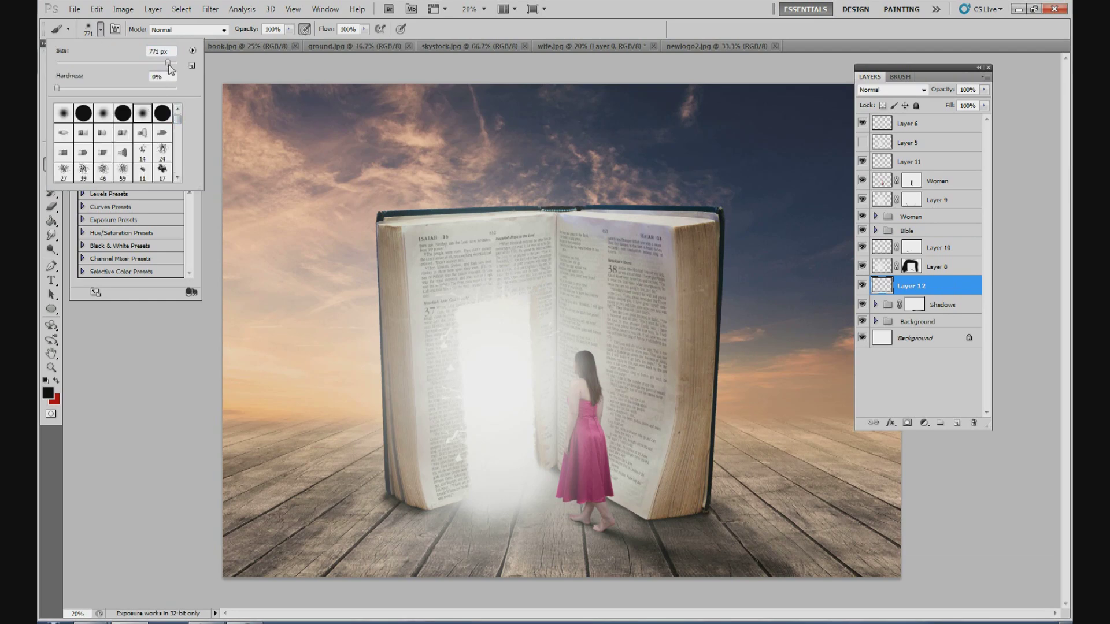
pyautogui.click(289, 29)
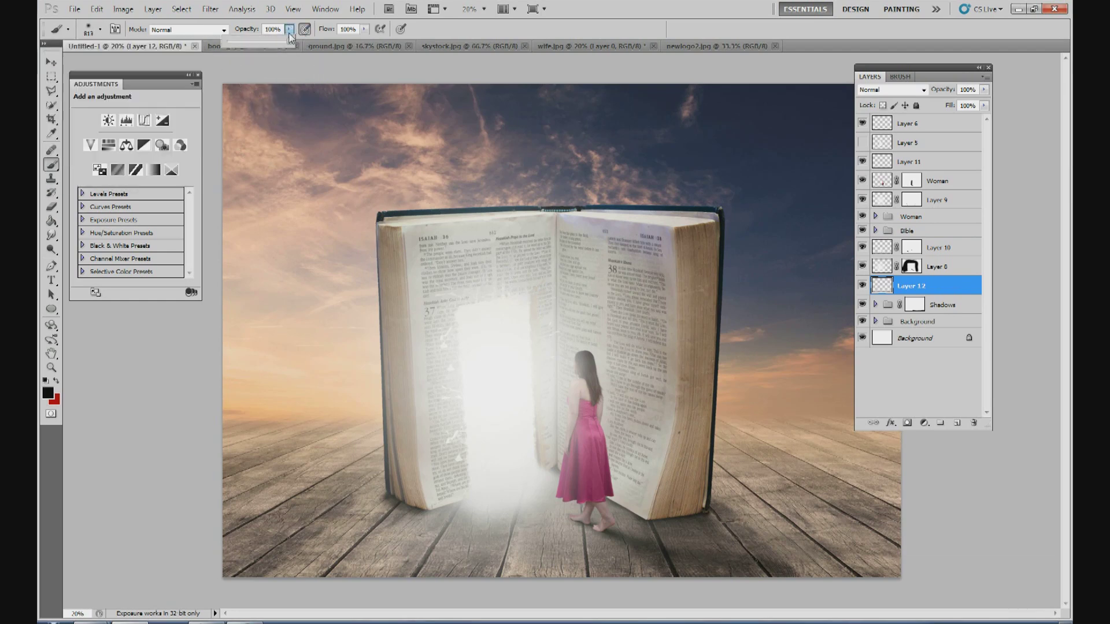
pyautogui.click(101, 30)
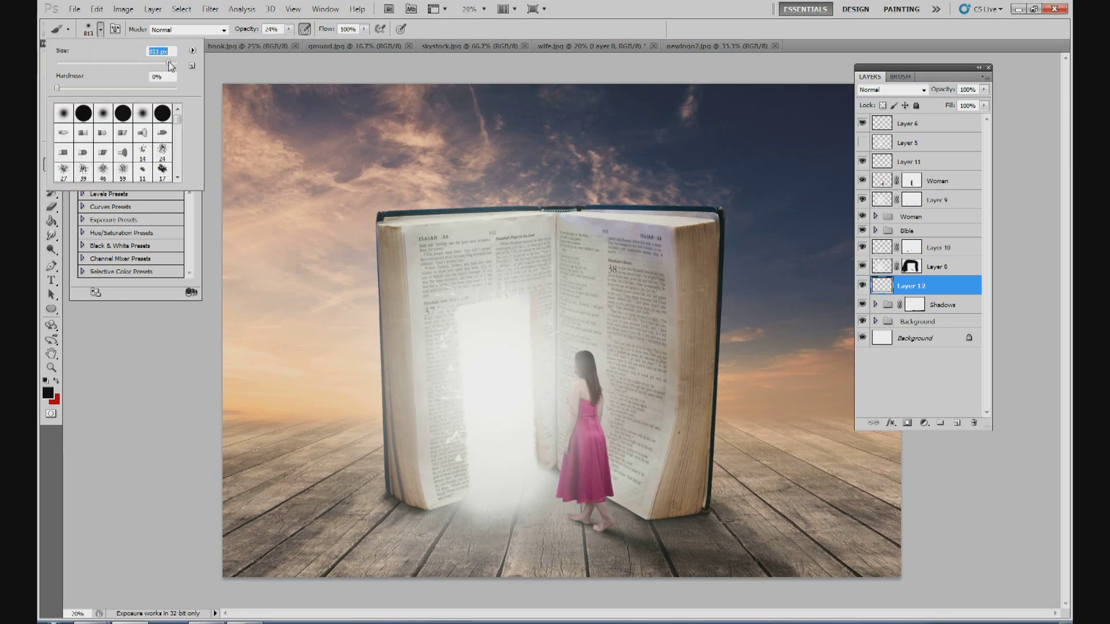
# Step: Darken the wooden floor on both sides of the book with black brush strokes on the new layer
pyautogui.click(387, 463)
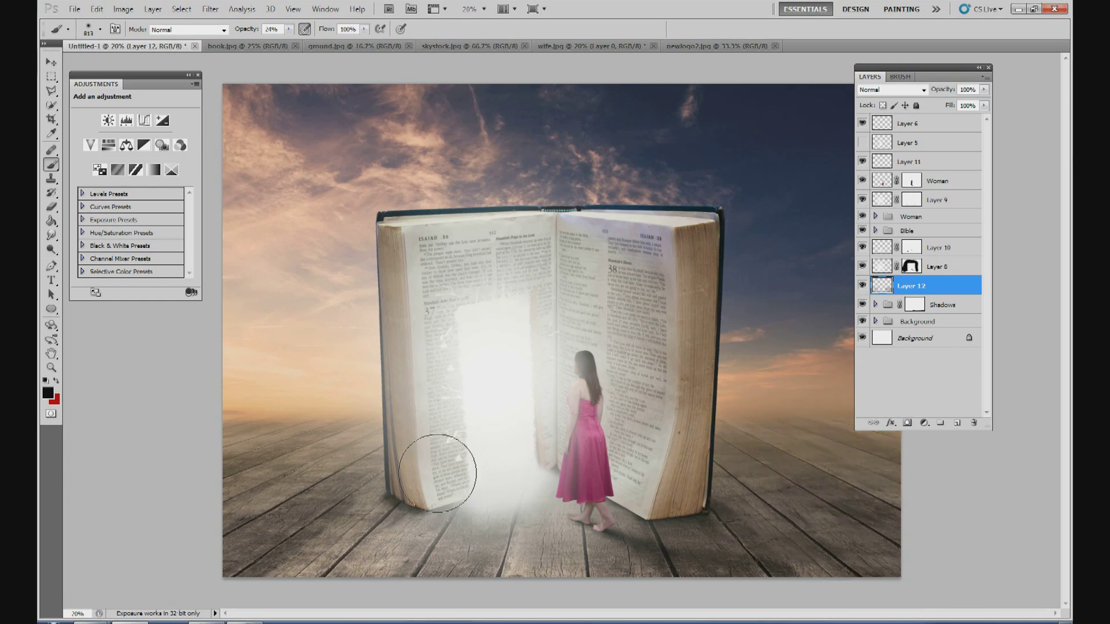
pyautogui.moveTo(353, 457); pyautogui.dragTo(237, 523)
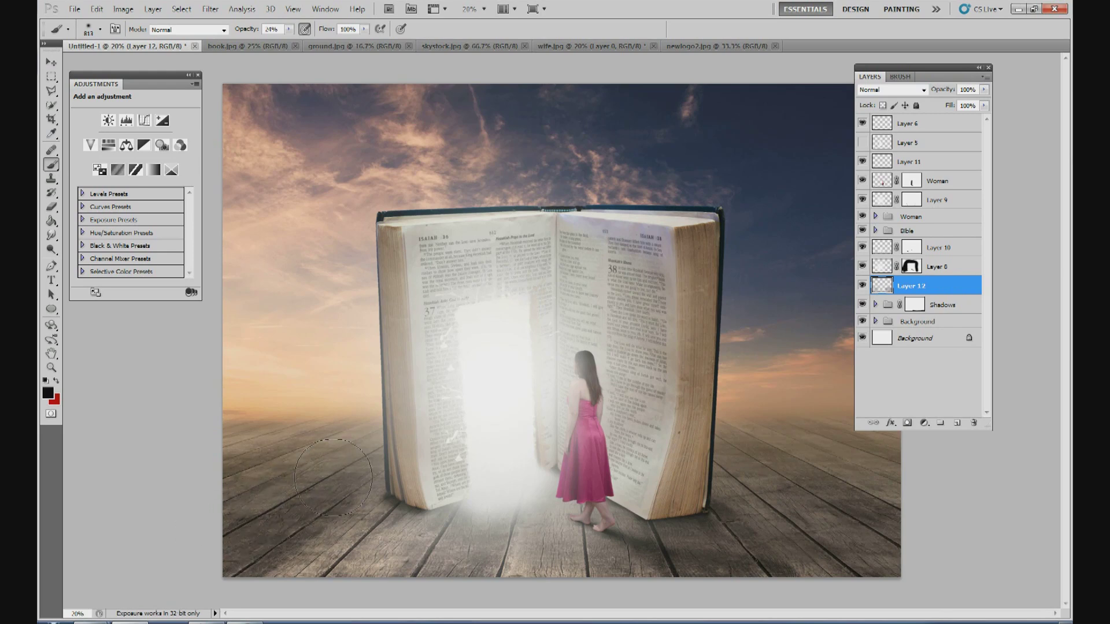
pyautogui.moveTo(347, 439); pyautogui.dragTo(207, 445)
pyautogui.moveTo(376, 485); pyautogui.dragTo(231, 529)
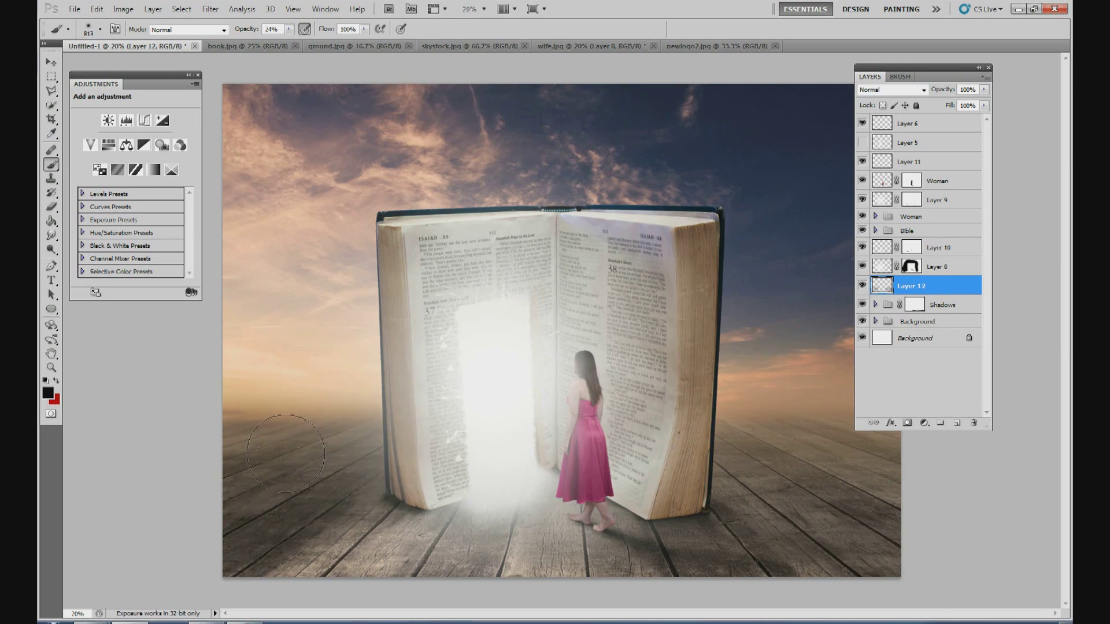
pyautogui.moveTo(404, 445); pyautogui.dragTo(202, 457)
pyautogui.moveTo(796, 509)
pyautogui.mouseDown()
pyautogui.moveTo(914, 559)
pyautogui.moveTo(798, 522)
pyautogui.moveTo(736, 482)
pyautogui.moveTo(850, 553)
pyautogui.moveTo(873, 546)
pyautogui.moveTo(728, 464)
pyautogui.moveTo(895, 478)
pyautogui.moveTo(747, 469)
pyautogui.moveTo(777, 520)
pyautogui.mouseUp()
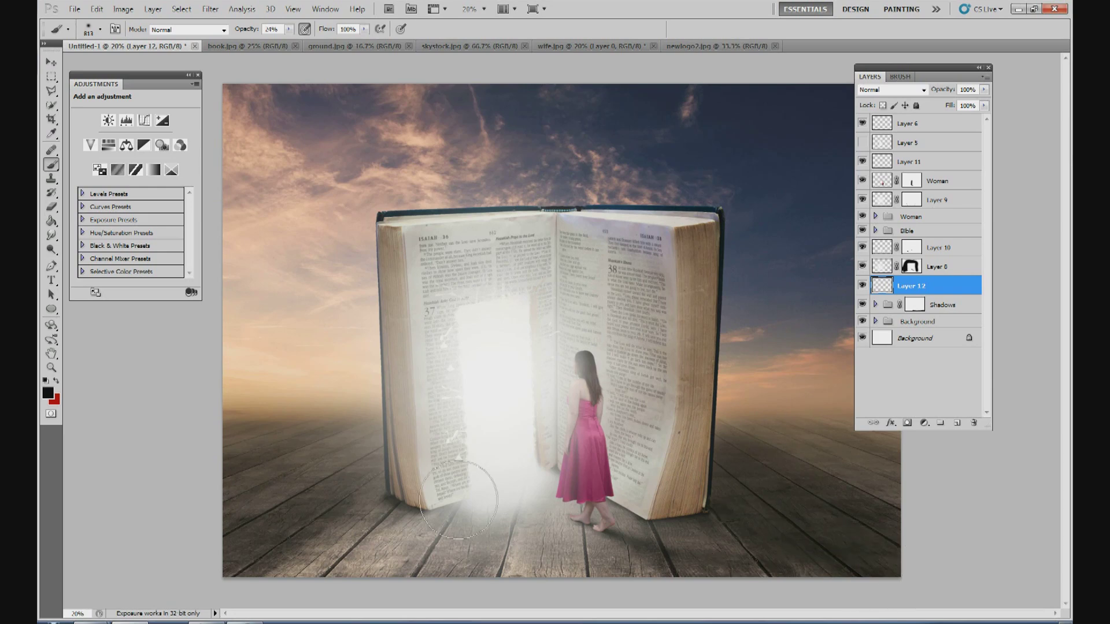
pyautogui.moveTo(280, 515)
pyautogui.mouseDown()
pyautogui.moveTo(425, 457)
pyautogui.moveTo(330, 510)
pyautogui.moveTo(209, 537)
pyautogui.moveTo(360, 451)
pyautogui.moveTo(398, 452)
pyautogui.moveTo(219, 472)
pyautogui.moveTo(394, 456)
pyautogui.moveTo(223, 519)
pyautogui.mouseUp()
pyautogui.moveTo(775, 459)
pyautogui.mouseDown()
pyautogui.moveTo(727, 479)
pyautogui.moveTo(872, 555)
pyautogui.moveTo(779, 472)
pyautogui.moveTo(744, 461)
pyautogui.moveTo(921, 474)
pyautogui.moveTo(733, 504)
pyautogui.moveTo(747, 481)
pyautogui.moveTo(881, 575)
pyautogui.moveTo(685, 449)
pyautogui.moveTo(855, 466)
pyautogui.moveTo(779, 504)
pyautogui.moveTo(742, 493)
pyautogui.moveTo(842, 532)
pyautogui.mouseUp()
pyautogui.moveTo(359, 446)
pyautogui.mouseDown()
pyautogui.moveTo(346, 481)
pyautogui.moveTo(216, 530)
pyautogui.moveTo(368, 456)
pyautogui.moveTo(198, 447)
pyautogui.mouseUp()
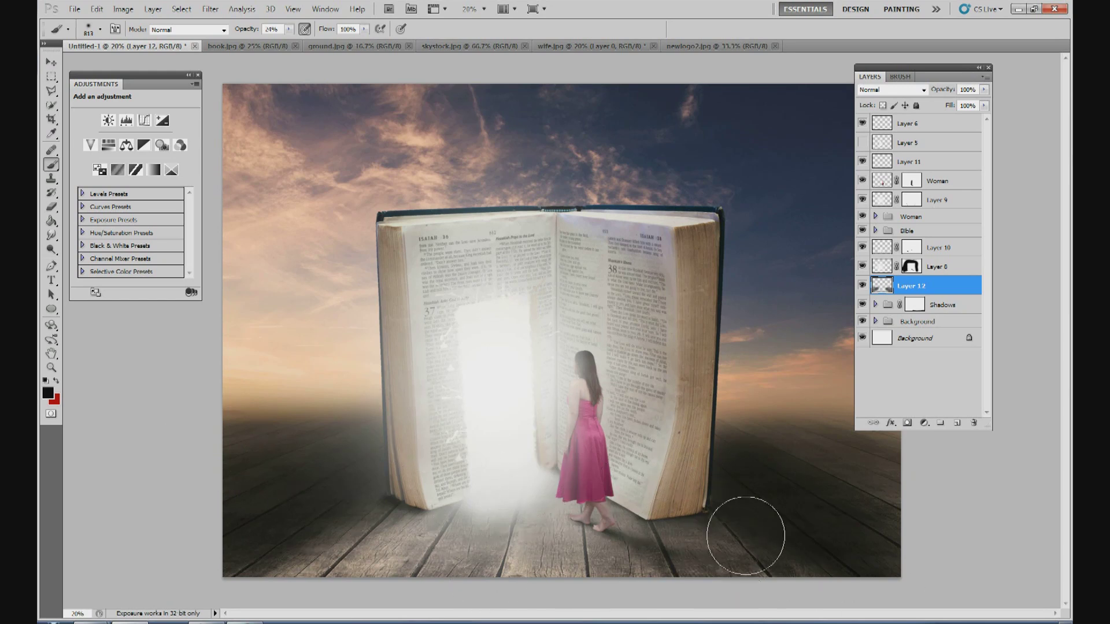
# Step: Add a layer mask to Layer 12 and paint black on it to soften the floor shading on both sides of the book
pyautogui.click(907, 423)
pyautogui.moveTo(925, 68); pyautogui.dragTo(980, 73)
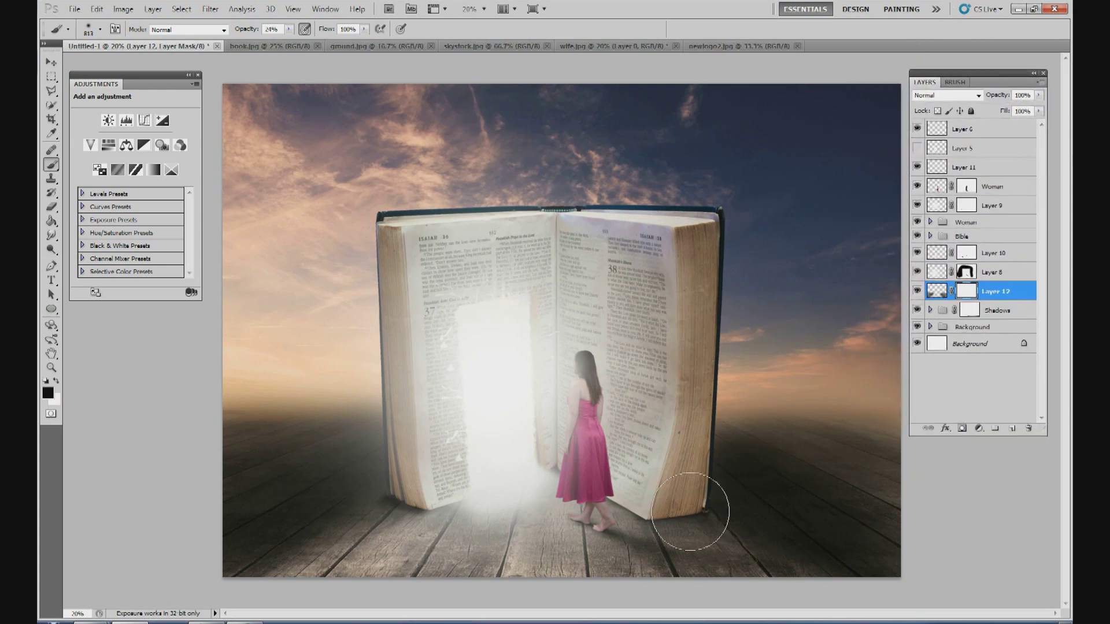
pyautogui.moveTo(827, 497)
pyautogui.mouseDown()
pyautogui.moveTo(744, 442)
pyautogui.moveTo(858, 479)
pyautogui.moveTo(891, 584)
pyautogui.moveTo(862, 414)
pyautogui.moveTo(757, 387)
pyautogui.mouseUp()
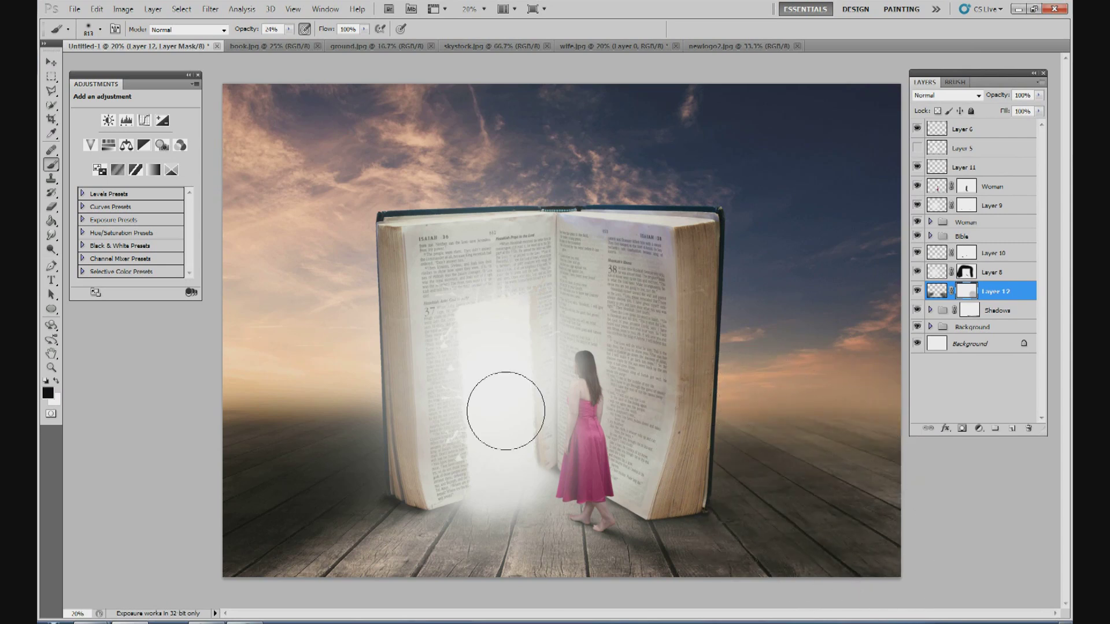
pyautogui.moveTo(347, 385)
pyautogui.mouseDown()
pyautogui.moveTo(249, 439)
pyautogui.moveTo(288, 498)
pyautogui.moveTo(271, 526)
pyautogui.moveTo(404, 497)
pyautogui.moveTo(243, 479)
pyautogui.moveTo(415, 419)
pyautogui.moveTo(231, 459)
pyautogui.moveTo(260, 483)
pyautogui.moveTo(324, 480)
pyautogui.mouseUp()
pyautogui.moveTo(798, 404)
pyautogui.mouseDown()
pyautogui.moveTo(783, 441)
pyautogui.moveTo(1052, 474)
pyautogui.mouseUp()
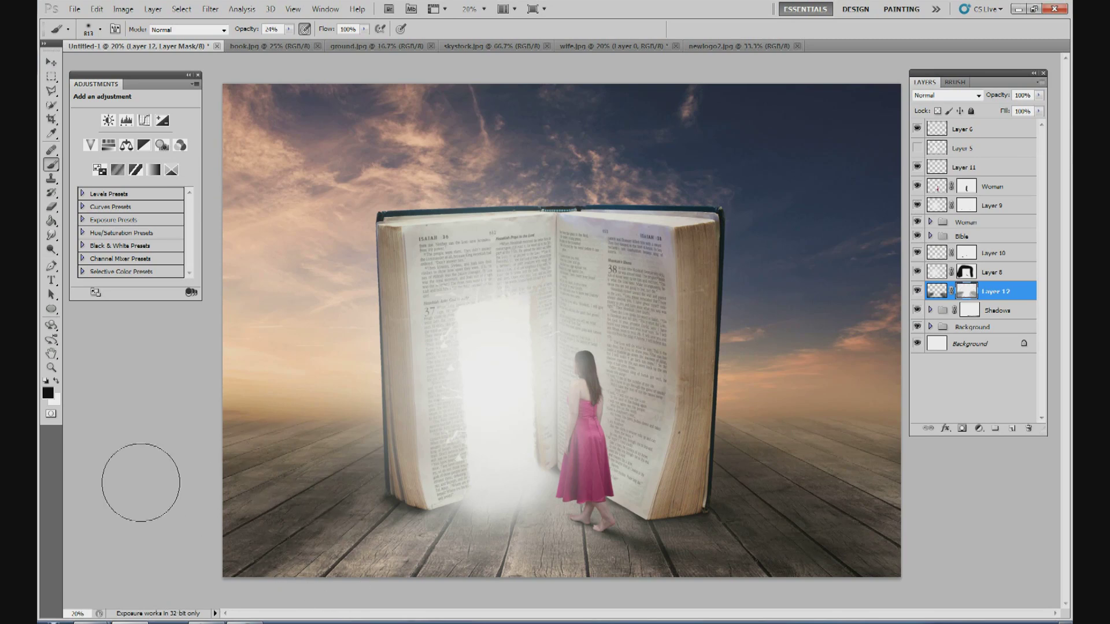
# Step: Paint white on Layer 12's mask to bring back some floor shading at the image's left side, and restore black as foreground
pyautogui.click(58, 383)
pyautogui.moveTo(263, 483)
pyautogui.mouseDown()
pyautogui.moveTo(330, 471)
pyautogui.moveTo(292, 461)
pyautogui.mouseUp()
pyautogui.click(292, 461)
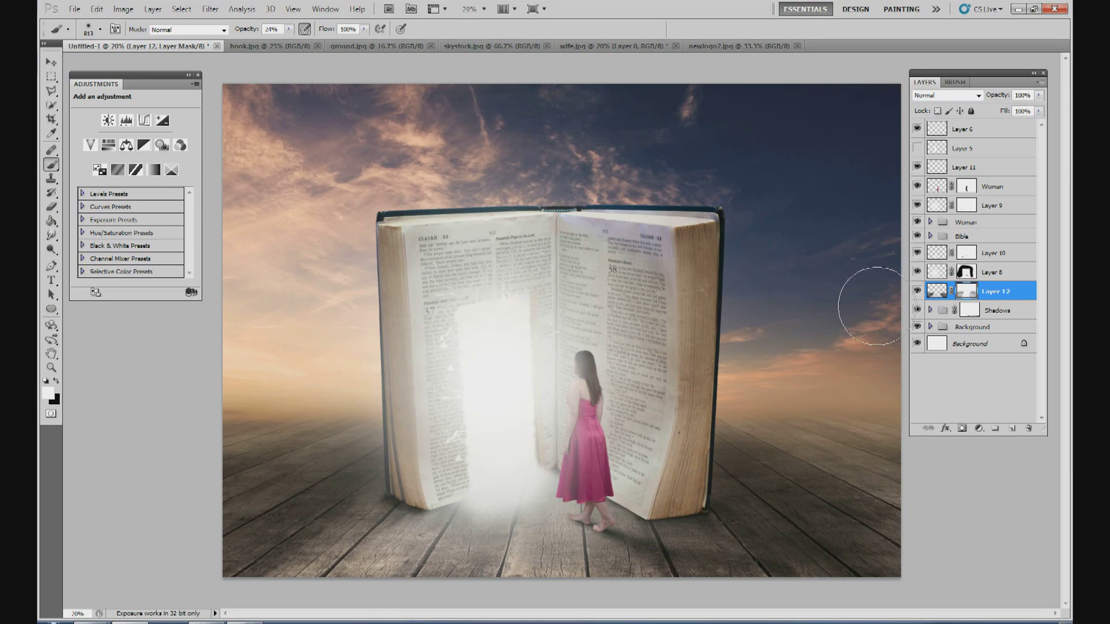
pyautogui.click(56, 381)
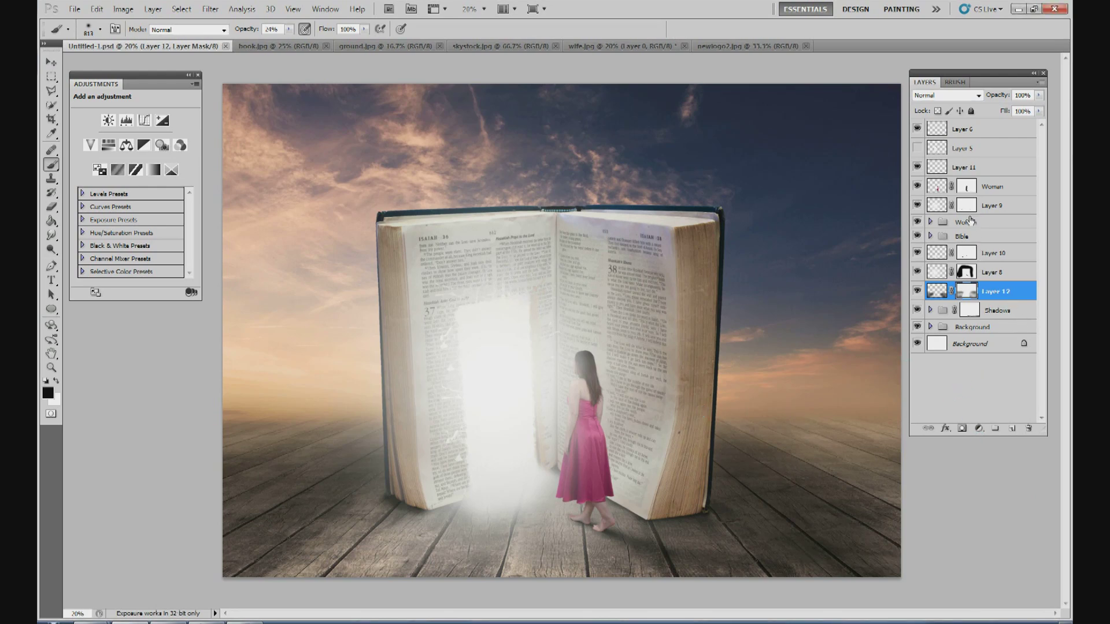
# Step: Add a new layer directly above Layer 4 inside the Woman group, beneath the Woman copy layer
pyautogui.click(989, 208)
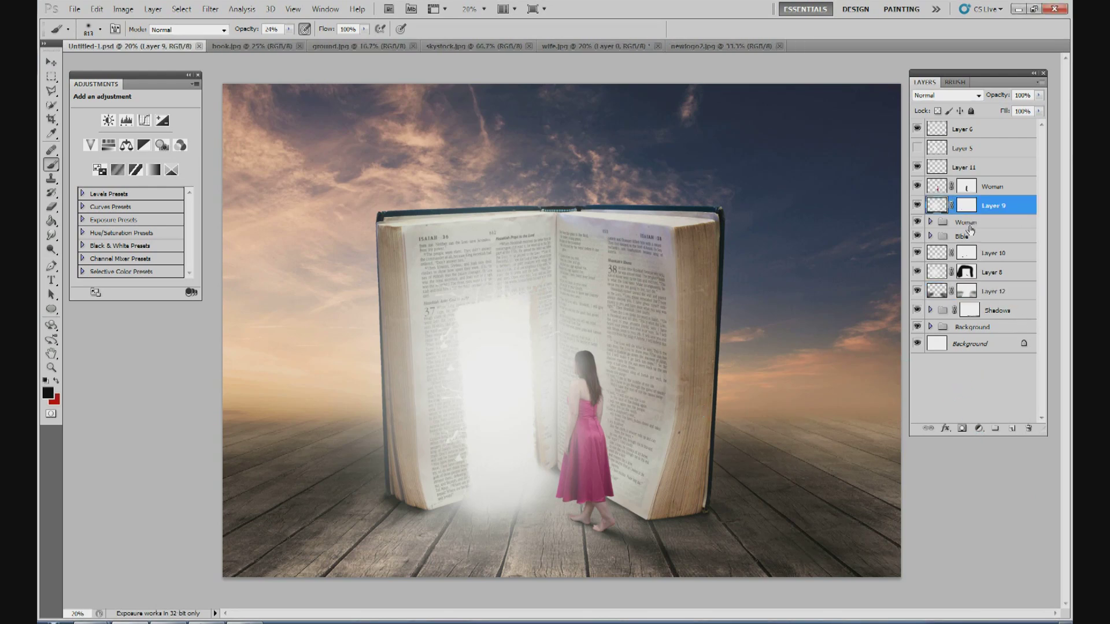
pyautogui.click(930, 222)
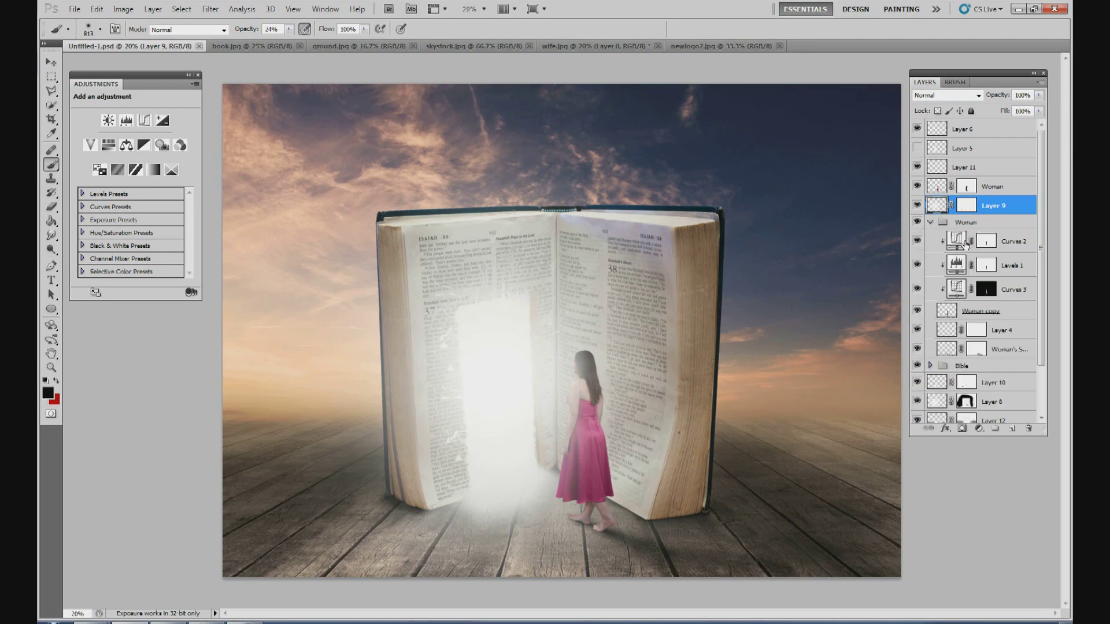
pyautogui.click(1021, 251)
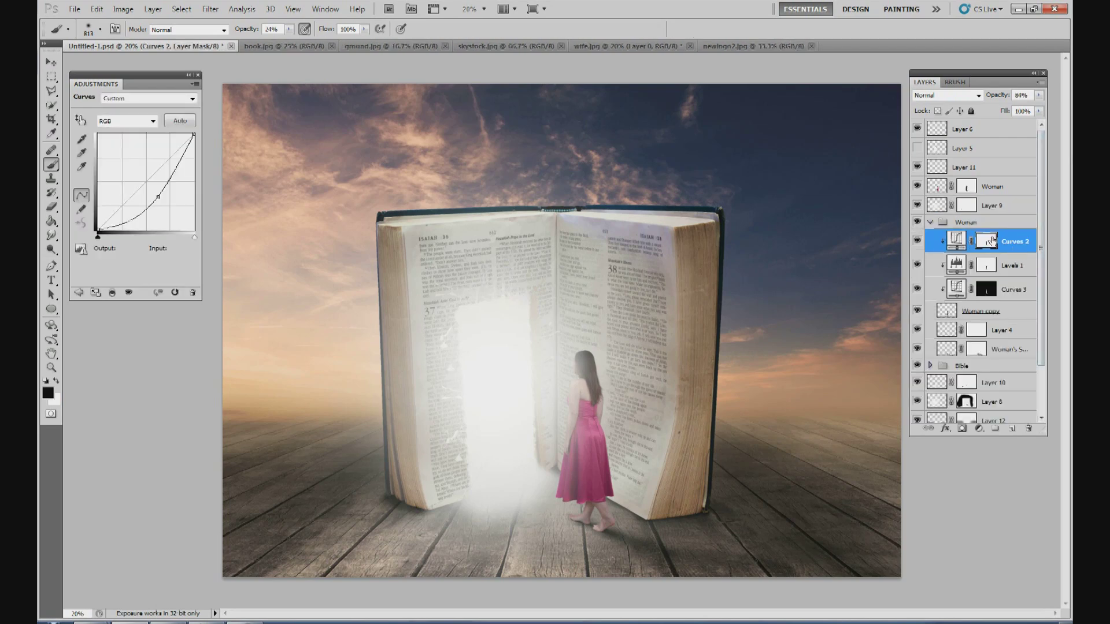
pyautogui.click(998, 338)
pyautogui.click(1012, 428)
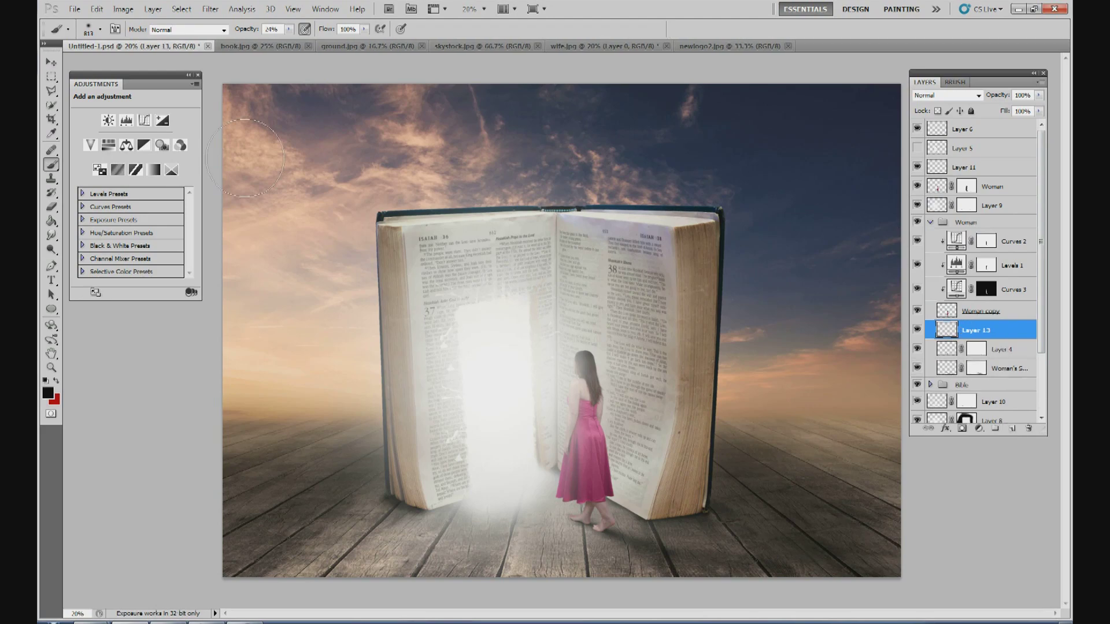
# Step: Set the soft round brush to 35 px with 0% hardness and paint black shadow around the woman's feet on the new layer
pyautogui.click(484, 9)
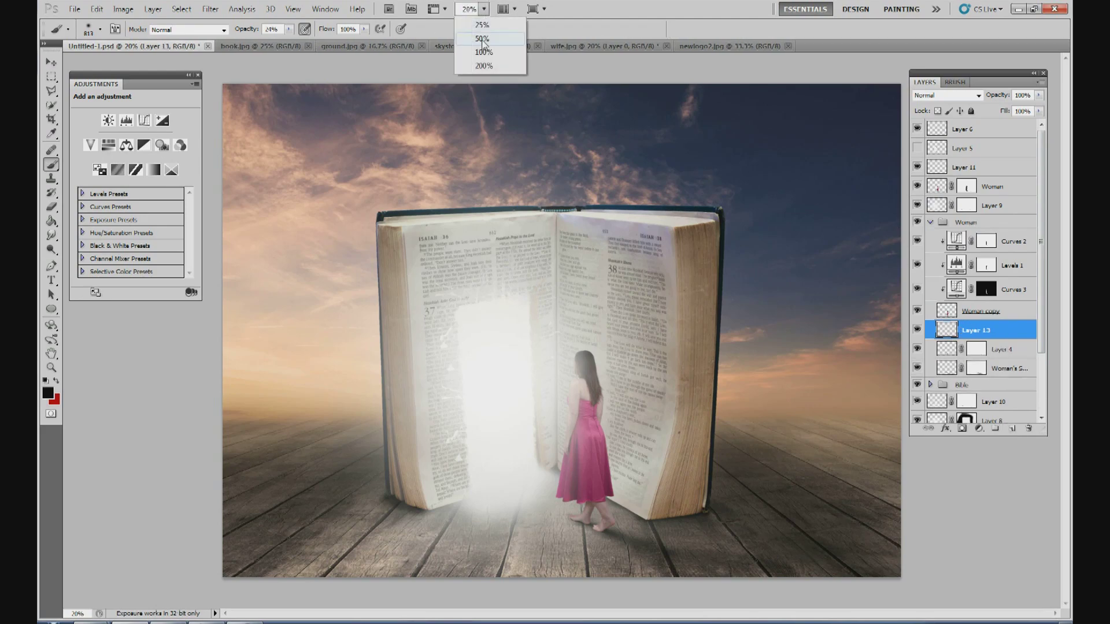
pyautogui.click(480, 35)
pyautogui.hotkey('ctrl', '+')
pyautogui.hotkey('ctrl', '+')
pyautogui.hotkey('ctrl', '+')
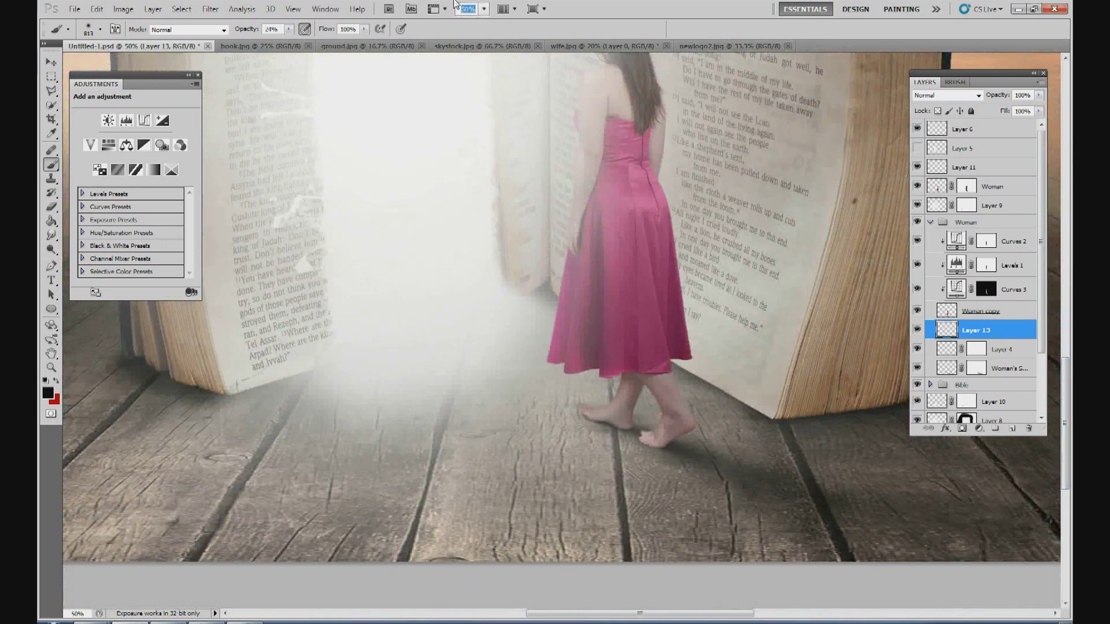
pyautogui.click(471, 9)
pyautogui.write('35')
pyautogui.press('Return')
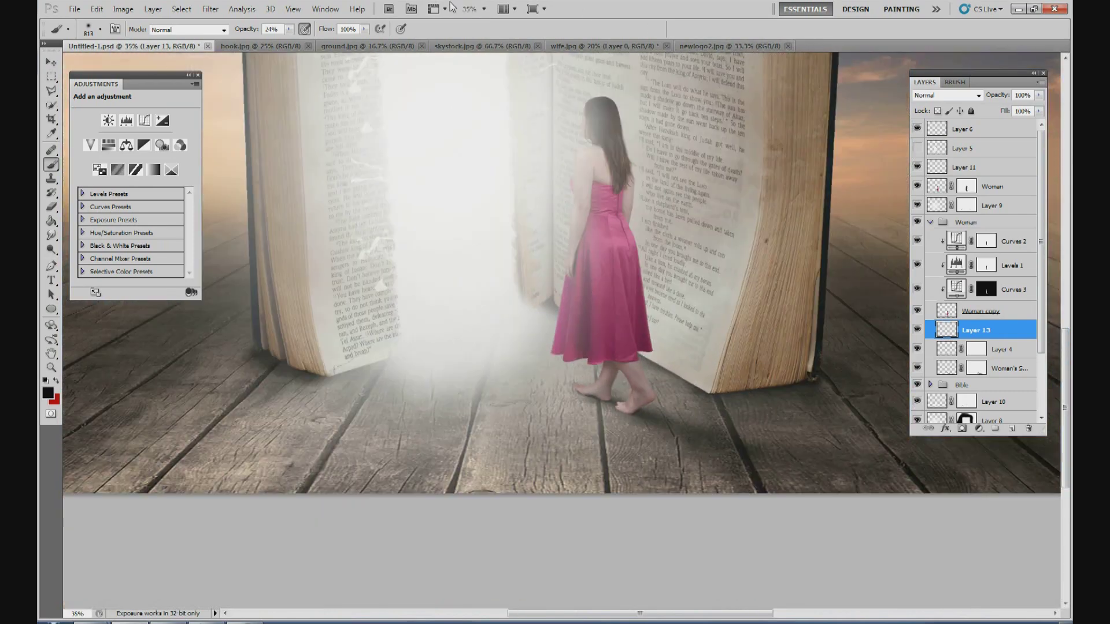
pyautogui.click(100, 29)
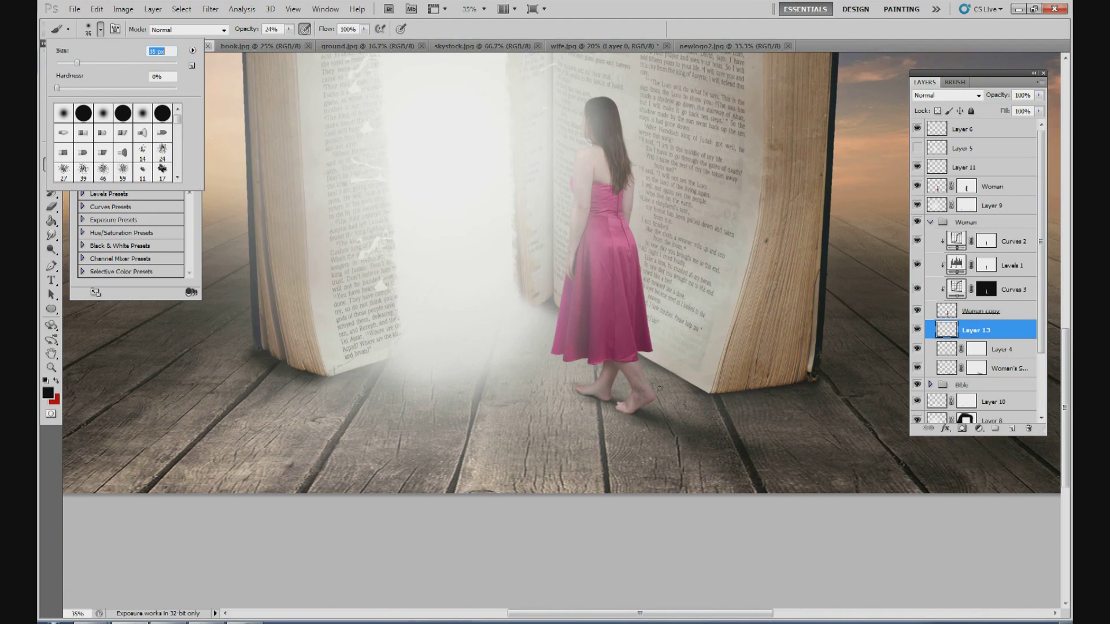
pyautogui.press('Return')
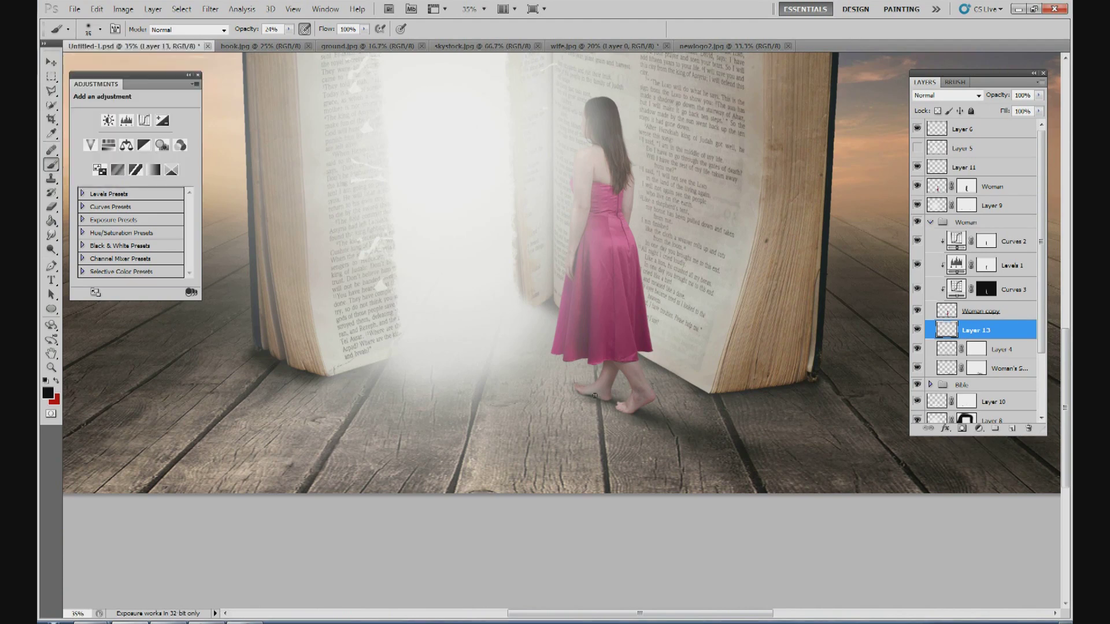
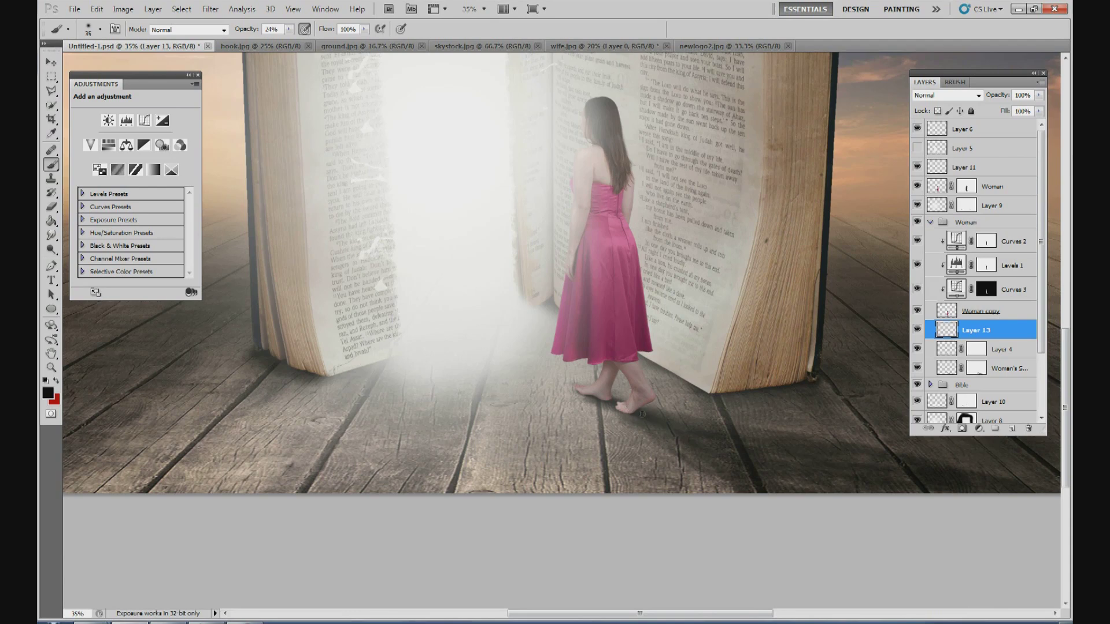
# Step: Add a mask to Layer 13 and fade the shadow around the woman's feet with a much larger soft black brush
pyautogui.click(962, 428)
pyautogui.click(102, 33)
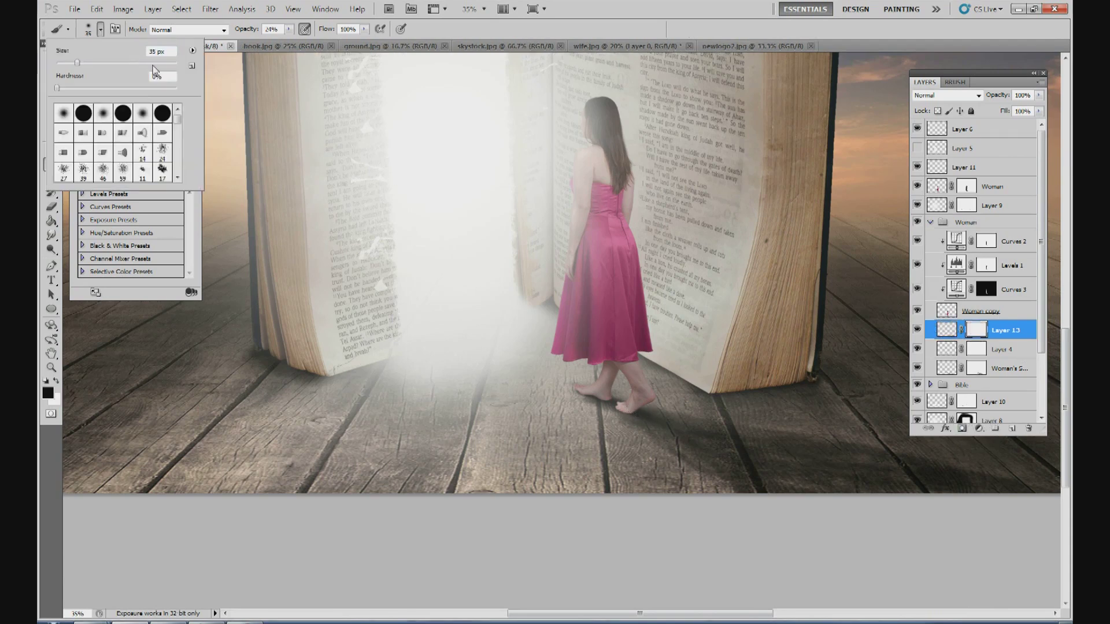
pyautogui.click(153, 65)
pyautogui.press('Return')
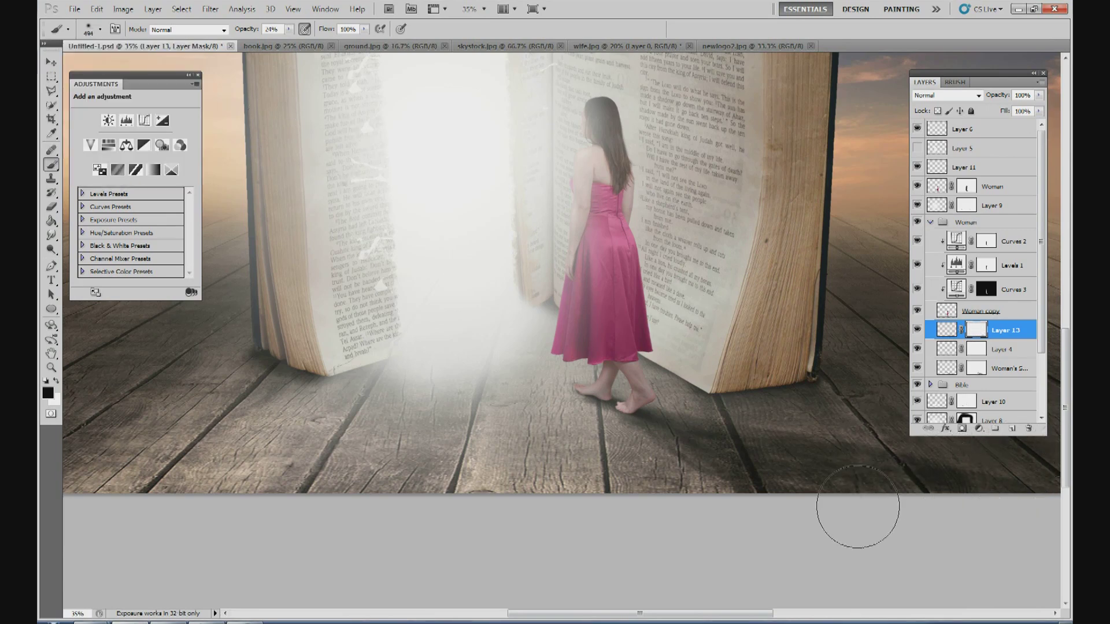
pyautogui.moveTo(623, 453)
pyautogui.mouseDown()
pyautogui.moveTo(682, 396)
pyautogui.moveTo(602, 436)
pyautogui.moveTo(608, 422)
pyautogui.moveTo(593, 426)
pyautogui.moveTo(725, 402)
pyautogui.mouseUp()
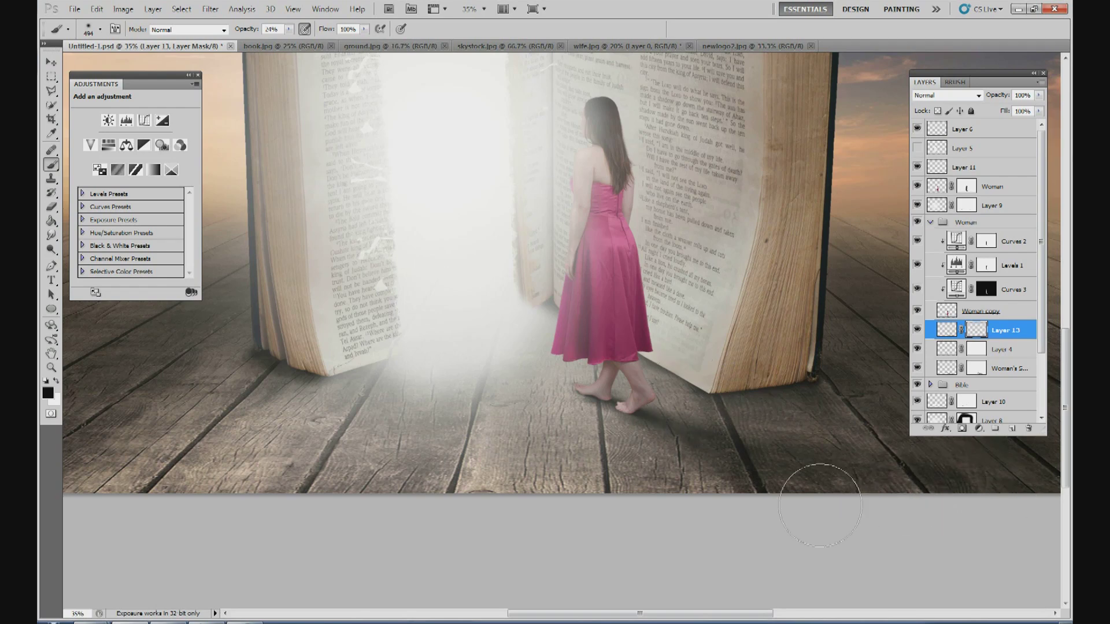
pyautogui.moveTo(704, 506); pyautogui.dragTo(664, 462)
# Step: Paint white on Layer 13's mask near the woman's feet to restore part of the shadow
pyautogui.click(56, 380)
pyautogui.moveTo(618, 408)
pyautogui.mouseDown()
pyautogui.moveTo(664, 412)
pyautogui.moveTo(661, 397)
pyautogui.moveTo(687, 416)
pyautogui.moveTo(649, 399)
pyautogui.moveTo(668, 421)
pyautogui.moveTo(641, 414)
pyautogui.moveTo(741, 452)
pyautogui.moveTo(700, 402)
pyautogui.moveTo(565, 363)
pyautogui.moveTo(605, 338)
pyautogui.mouseUp()
pyautogui.click(472, 9)
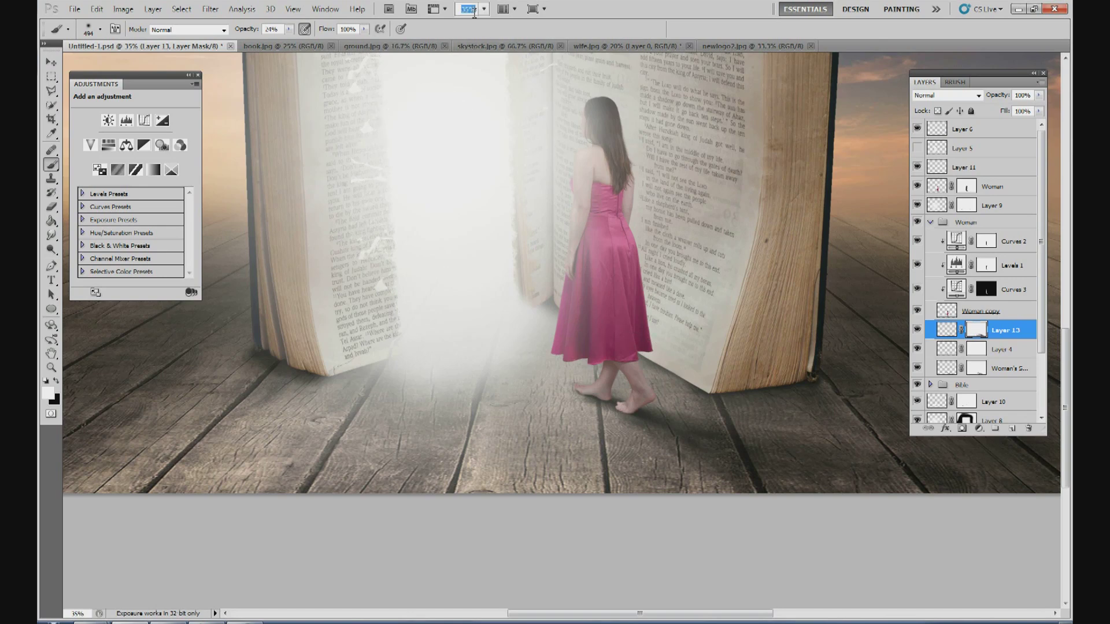
pyautogui.write('20')
pyautogui.press('Return')
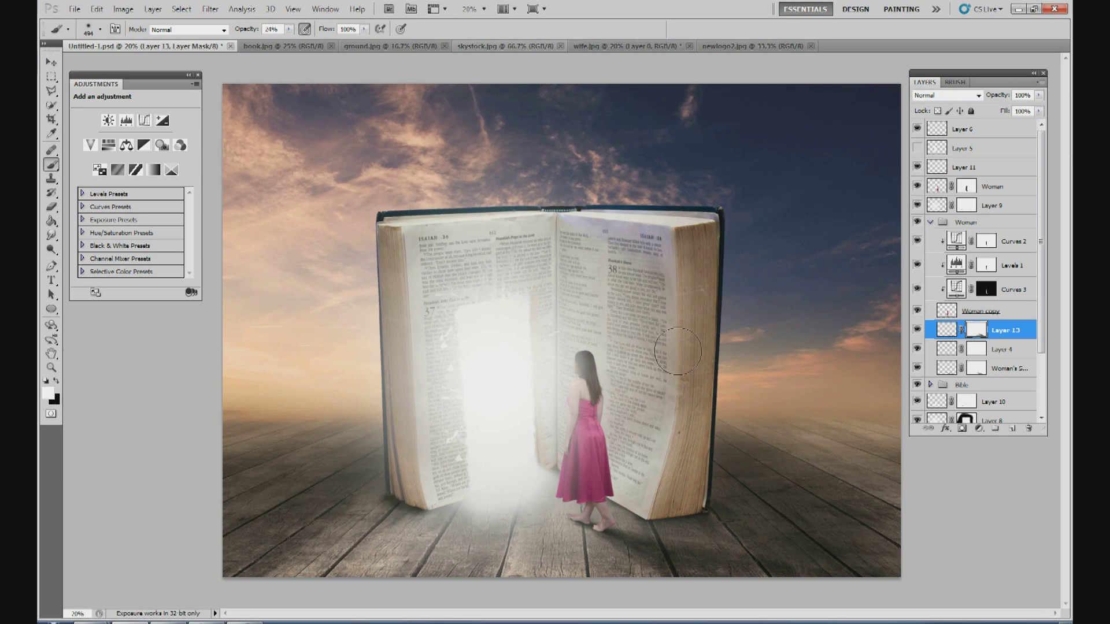
# Step: Apply a Gaussian Blur to the painted shadow on Layer 13
pyautogui.click(946, 329)
pyautogui.click(210, 9)
pyautogui.moveTo(219, 121)
pyautogui.click(370, 167)
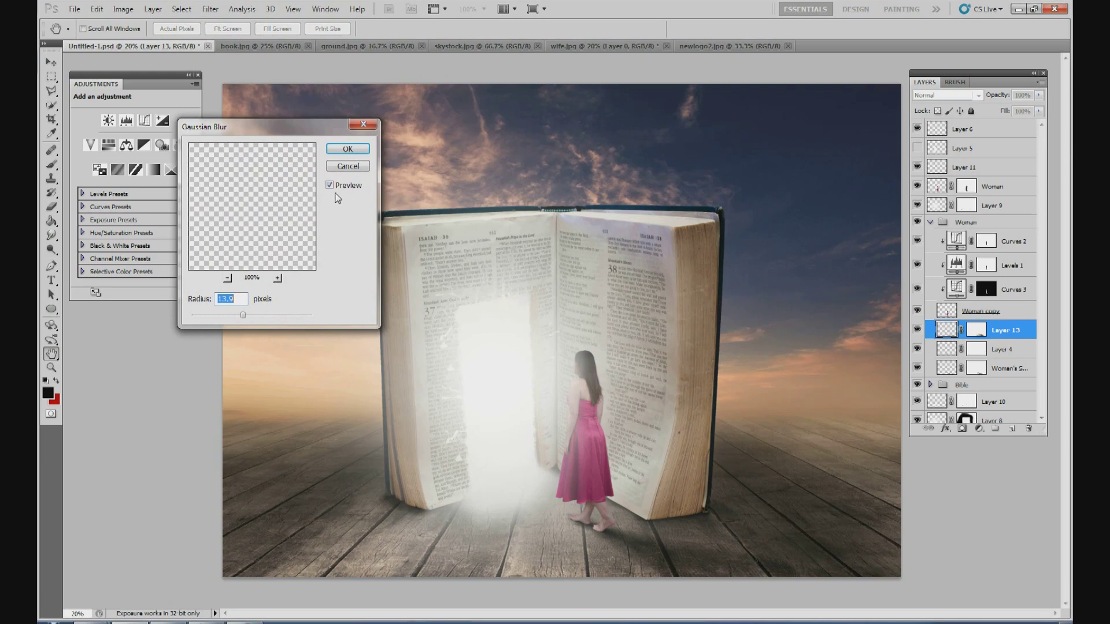
pyautogui.click(347, 148)
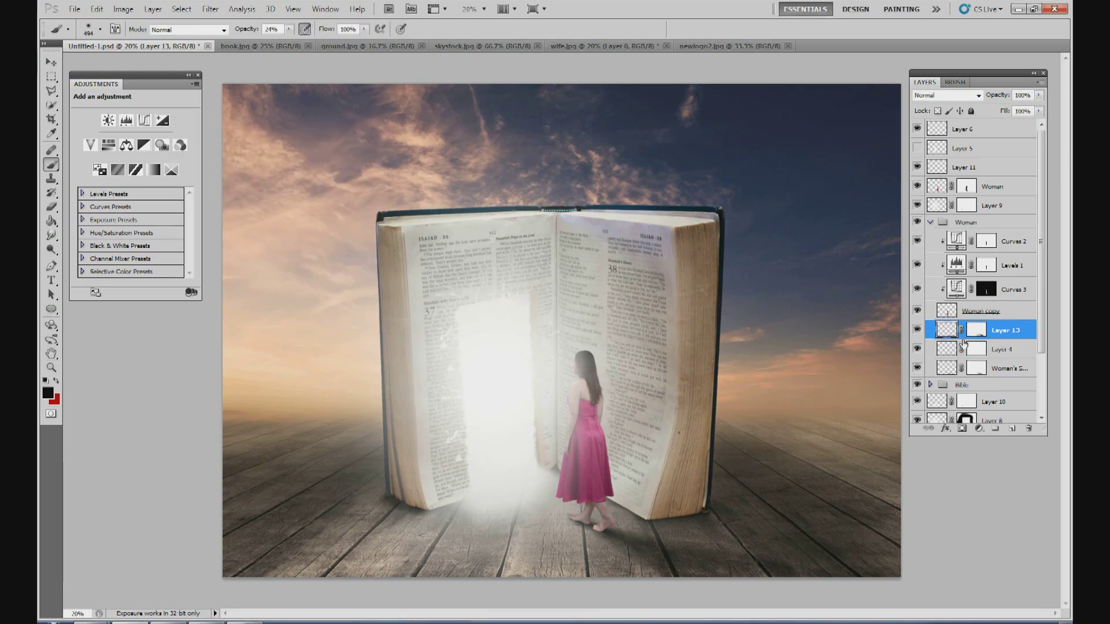
# Step: Paint black on Layer 13's mask to fade the shadow on the floor below the woman's feet
pyautogui.click(977, 332)
pyautogui.click(46, 381)
pyautogui.moveTo(614, 568)
pyautogui.mouseDown()
pyautogui.moveTo(581, 542)
pyautogui.moveTo(626, 521)
pyautogui.moveTo(719, 530)
pyautogui.moveTo(804, 583)
pyautogui.moveTo(611, 579)
pyautogui.mouseUp()
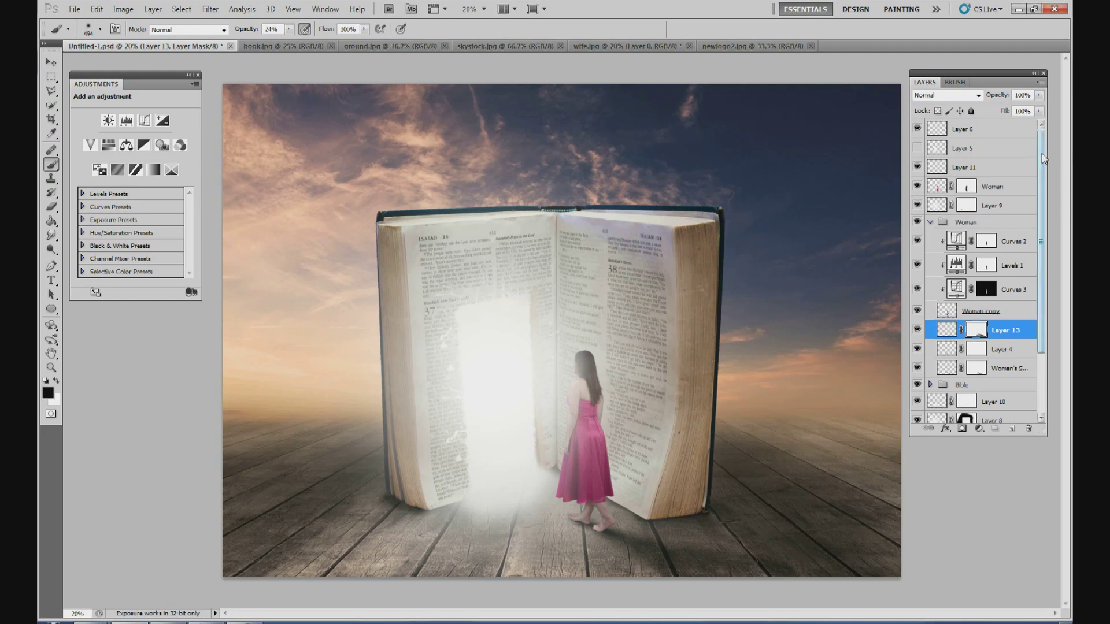
# Step: Use Apply Image to place the merged composite on Layer 6 above all other layers
pyautogui.click(1027, 133)
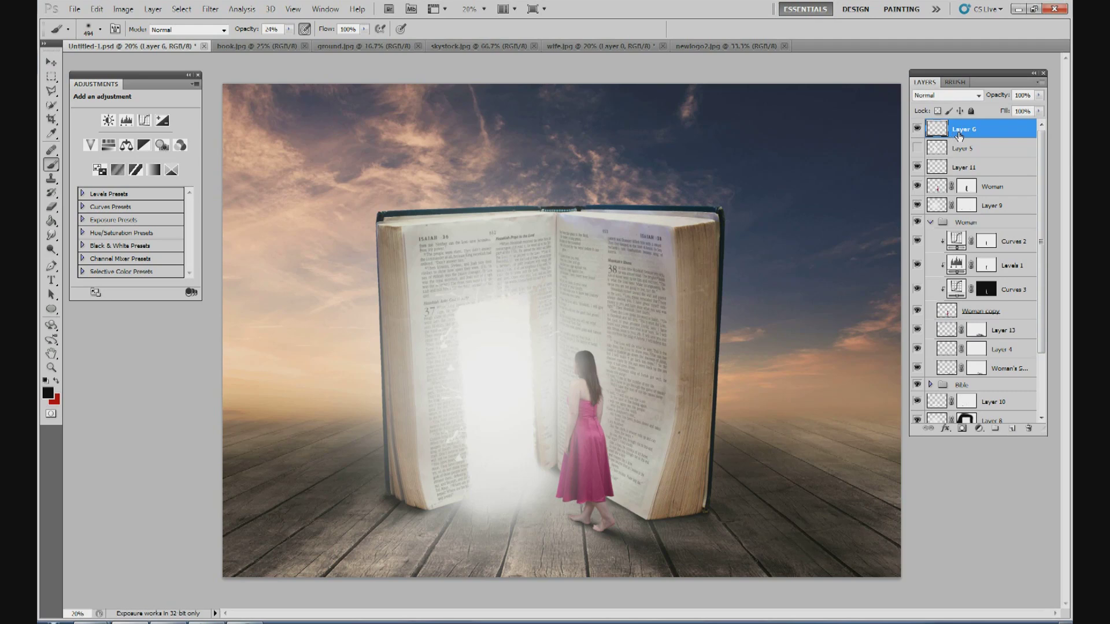
pyautogui.click(123, 9)
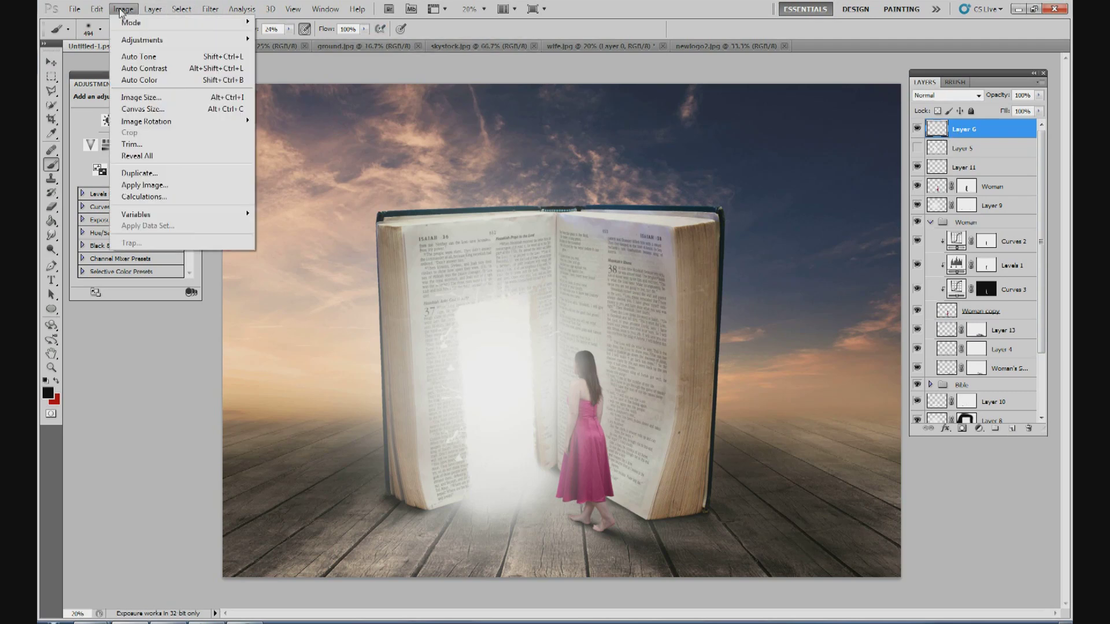
pyautogui.click(167, 185)
pyautogui.click(855, 398)
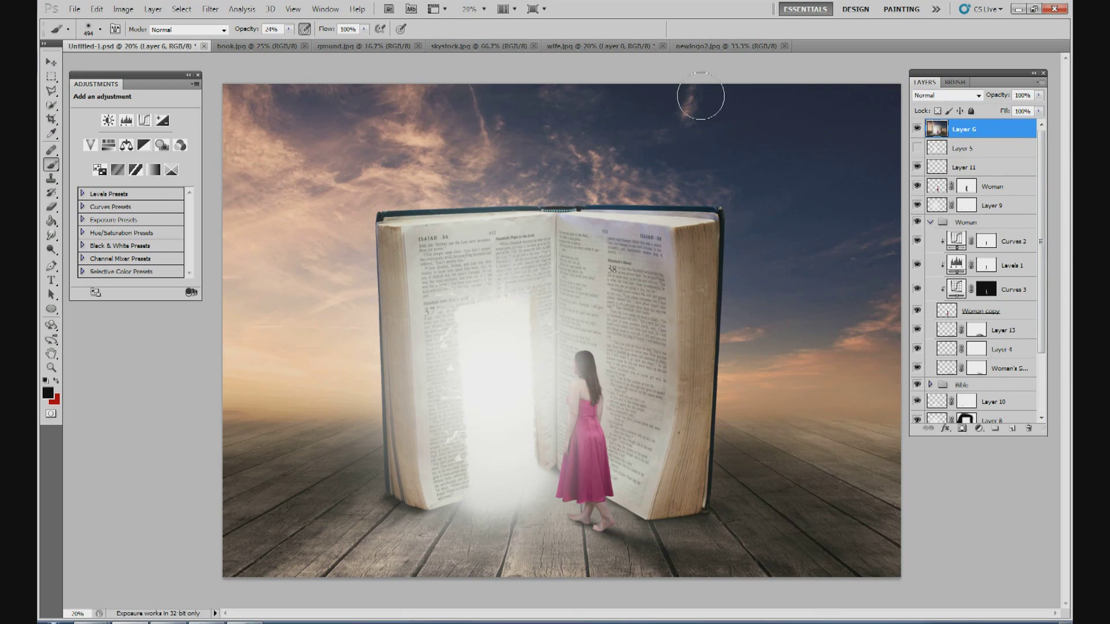
# Step: Sharpen the image by applying a High Pass filter of 1.5 pixels to Layer 6 and setting its blend mode to Overlay
pyautogui.click(202, 14)
pyautogui.moveTo(264, 257)
pyautogui.press('Escape')
pyautogui.press('h')
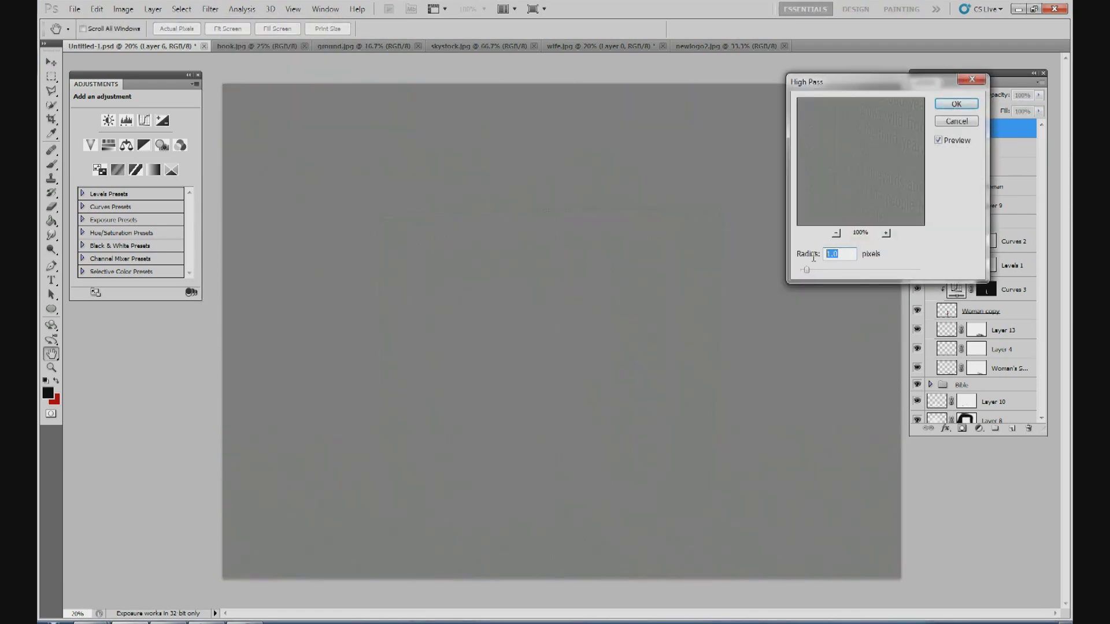
pyautogui.write('1.5')
pyautogui.click(956, 104)
pyautogui.press('b')
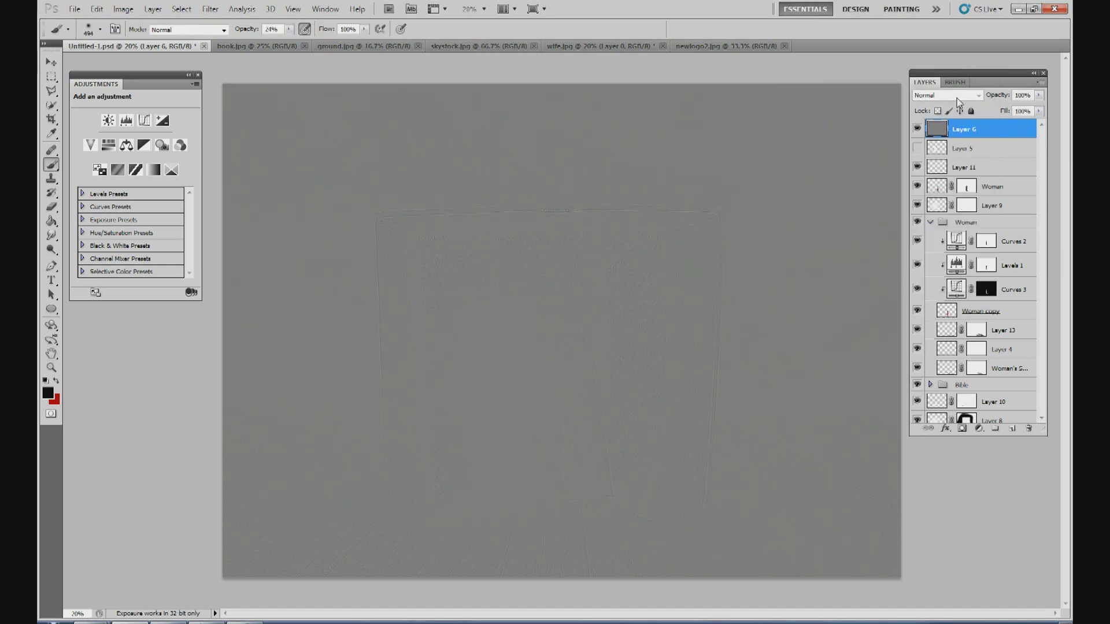
pyautogui.click(956, 96)
pyautogui.click(938, 252)
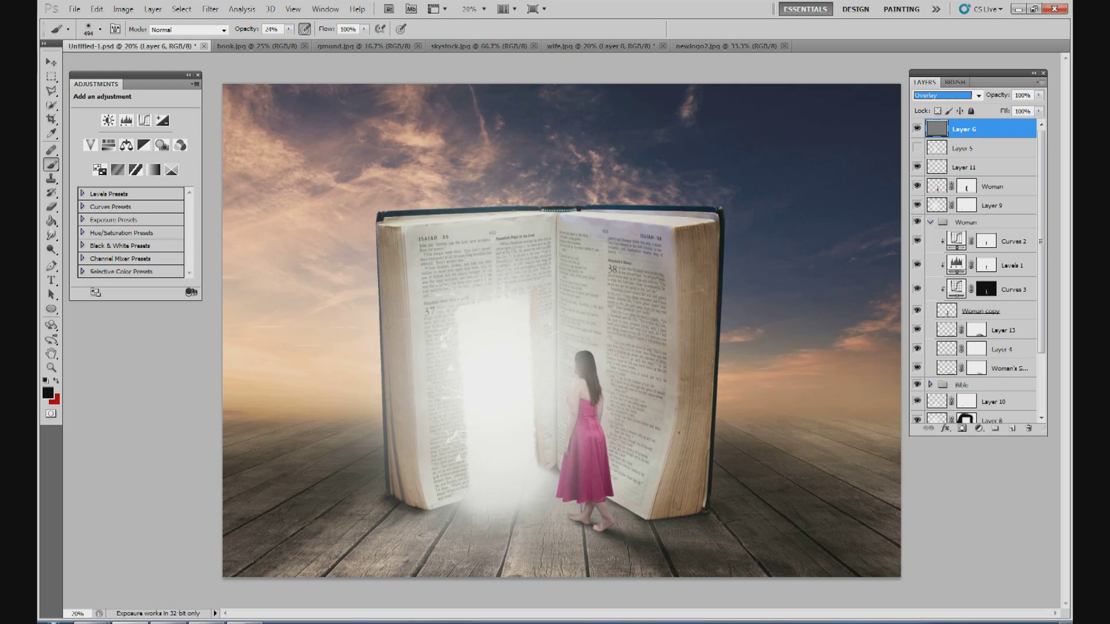
# Step: Add a Gradient Map adjustment layer above Layer 6 with the Black, White preset and set its blend mode to Soft Light
pyautogui.press('g')
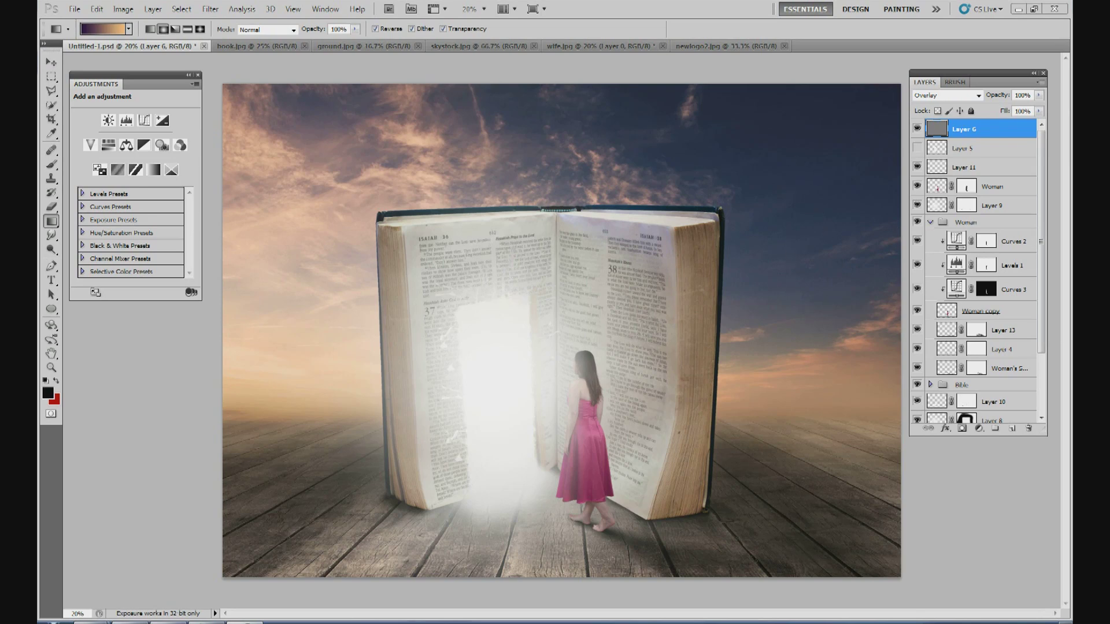
pyautogui.click(979, 428)
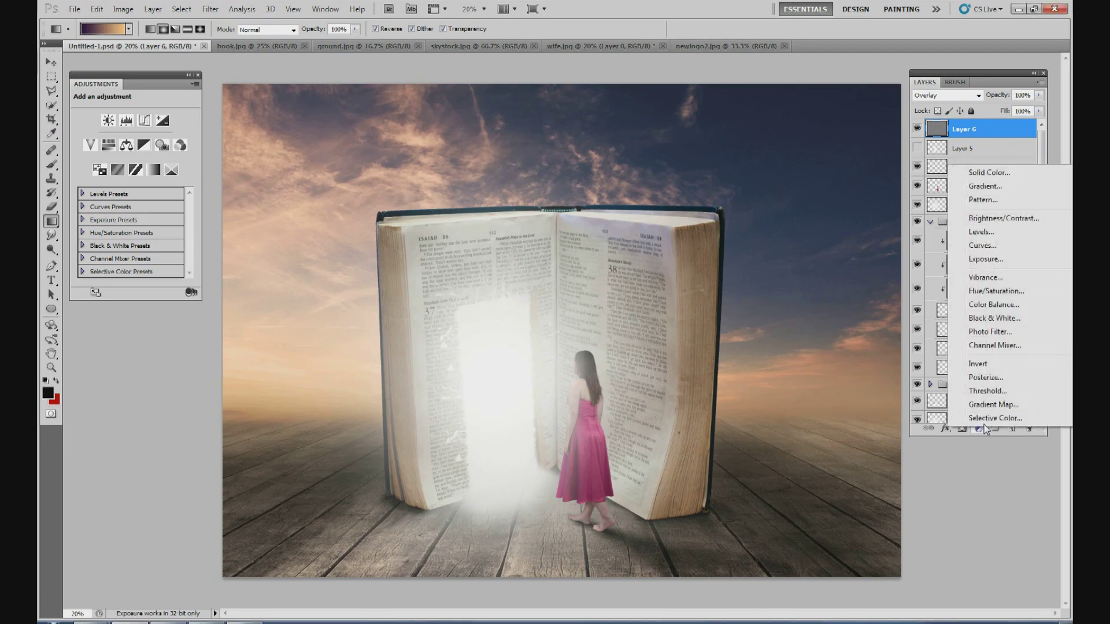
pyautogui.click(989, 405)
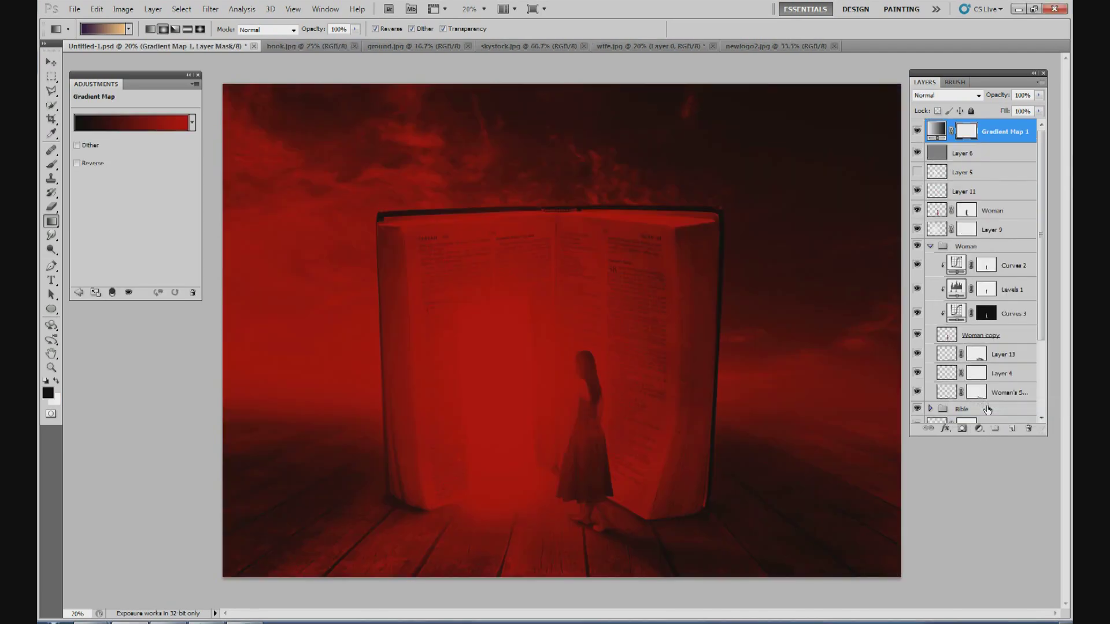
pyautogui.click(129, 128)
pyautogui.click(671, 178)
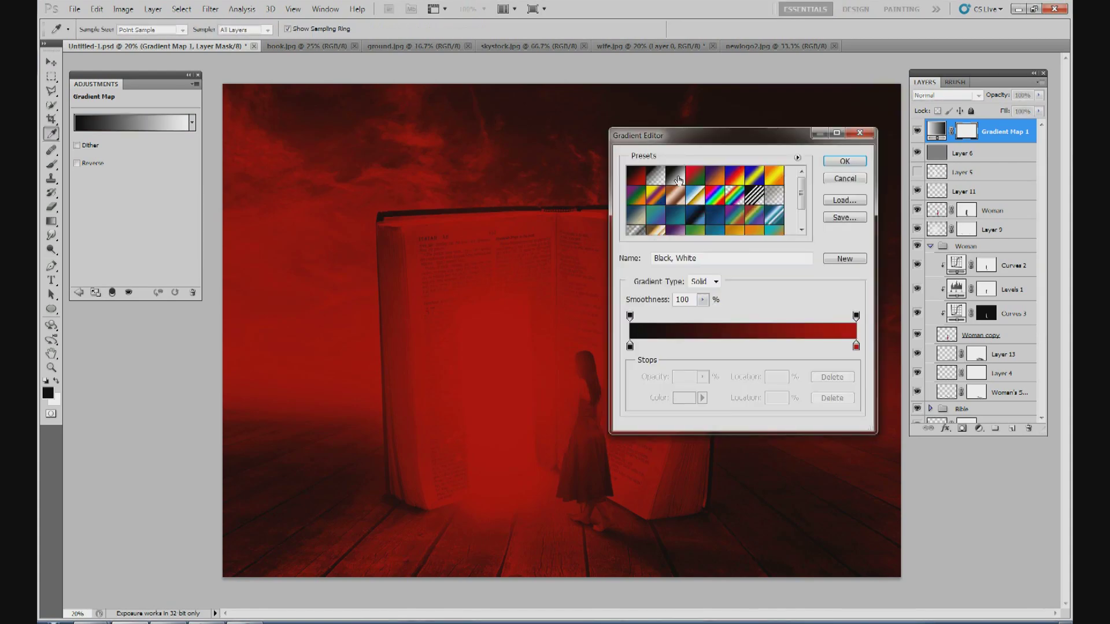
pyautogui.click(845, 161)
pyautogui.press('g')
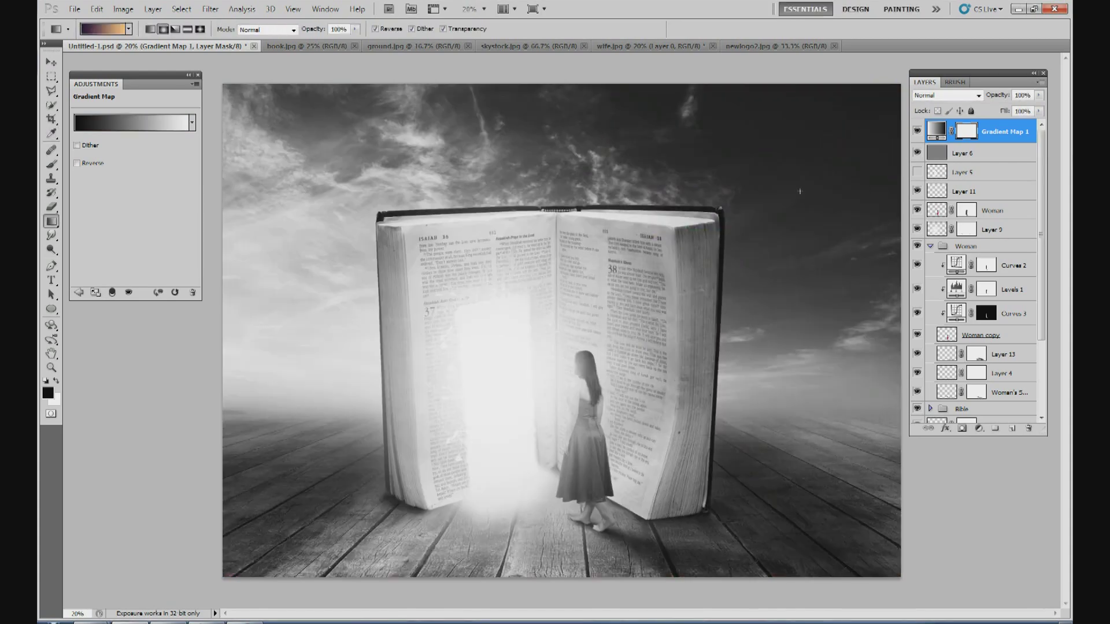
pyautogui.click(932, 96)
pyautogui.click(940, 263)
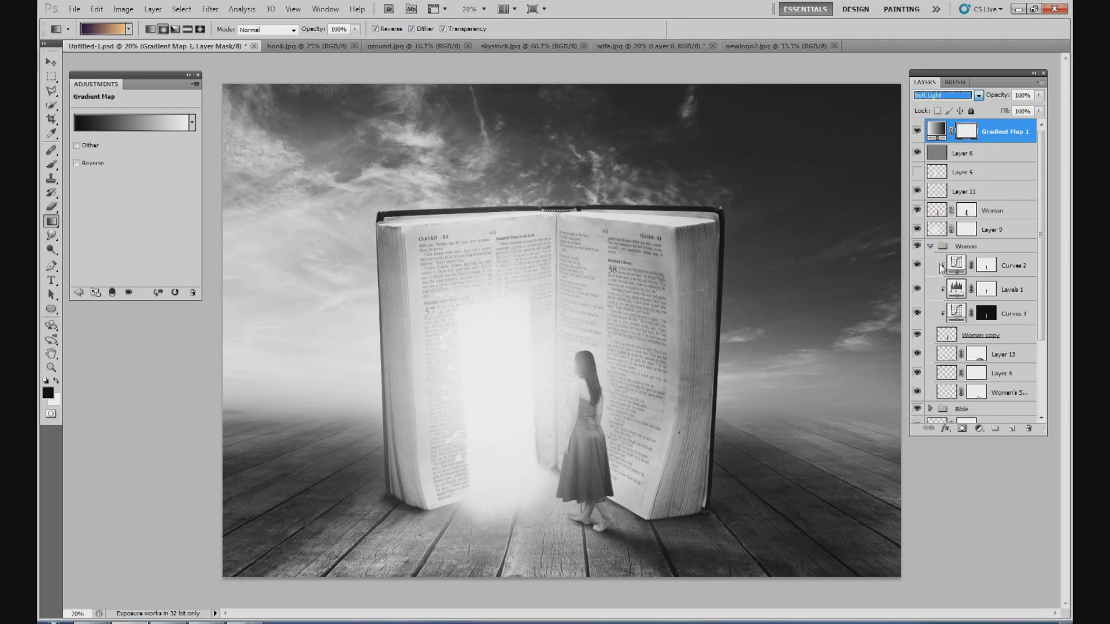
# Step: Lower the Gradient Map 1 layer's opacity to 20% and compare the image with and without it
pyautogui.click(1038, 94)
pyautogui.moveTo(1041, 109); pyautogui.dragTo(983, 109)
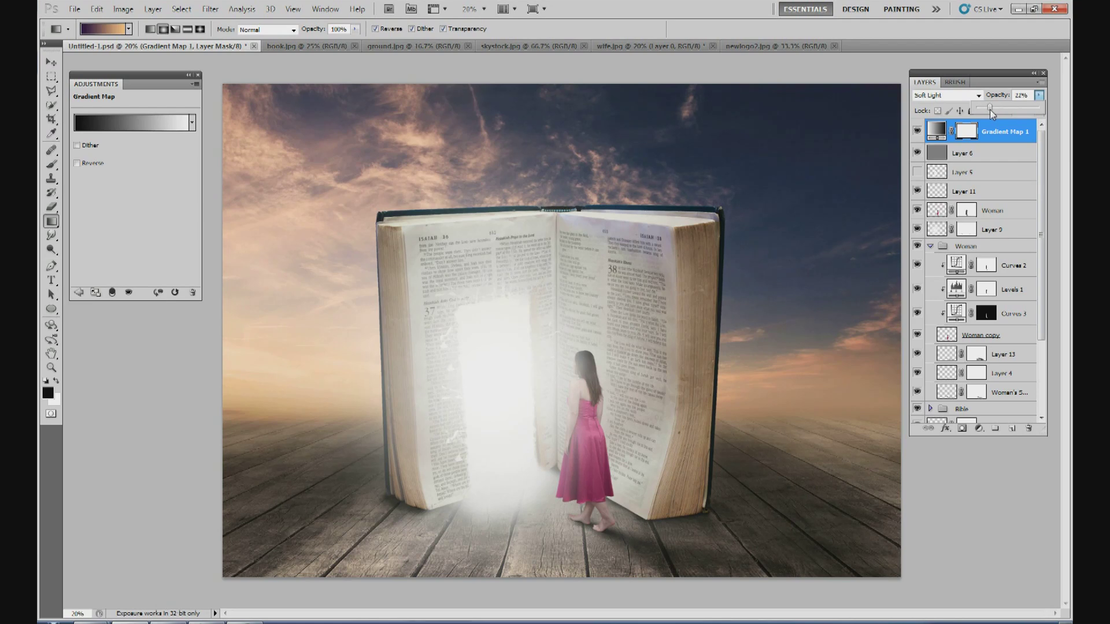
pyautogui.moveTo(990, 108); pyautogui.dragTo(988, 108)
pyautogui.click(917, 132)
pyautogui.click(916, 132)
pyautogui.click(916, 132)
pyautogui.click(916, 132)
pyautogui.click(917, 132)
pyautogui.click(917, 132)
# Step: Add an Exposure adjustment layer with exposure +0.10 and gamma correction 0.65, and reduce its opacity to 50%
pyautogui.click(979, 434)
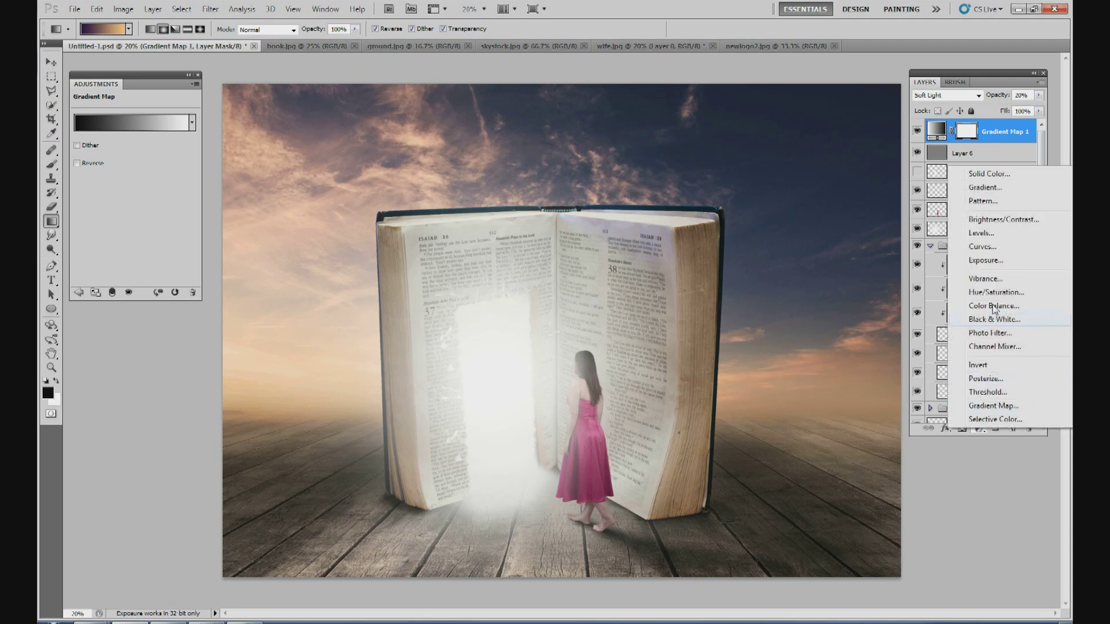
pyautogui.click(990, 264)
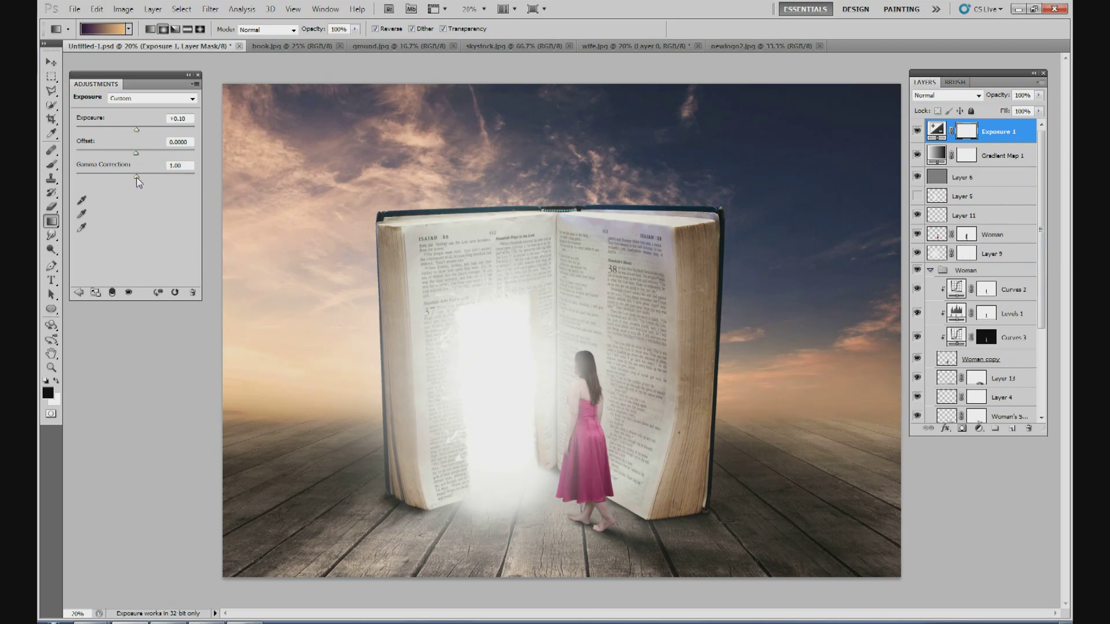
pyautogui.moveTo(137, 178)
pyautogui.mouseDown()
pyautogui.moveTo(162, 180)
pyautogui.moveTo(151, 174)
pyautogui.mouseUp()
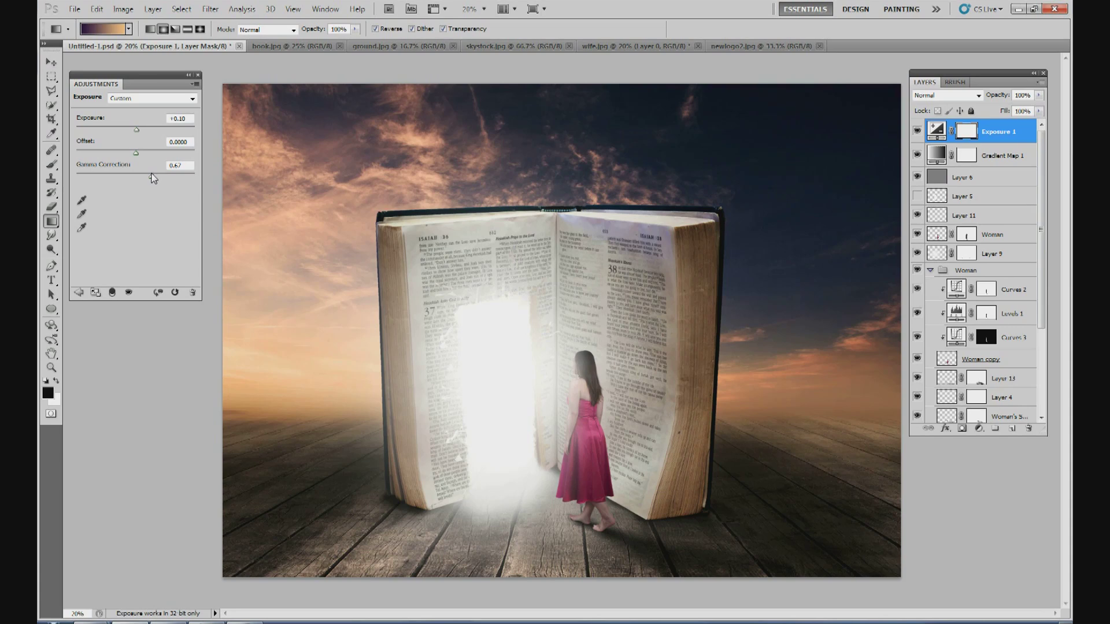
pyautogui.click(1039, 95)
pyautogui.moveTo(1039, 109); pyautogui.dragTo(1008, 111)
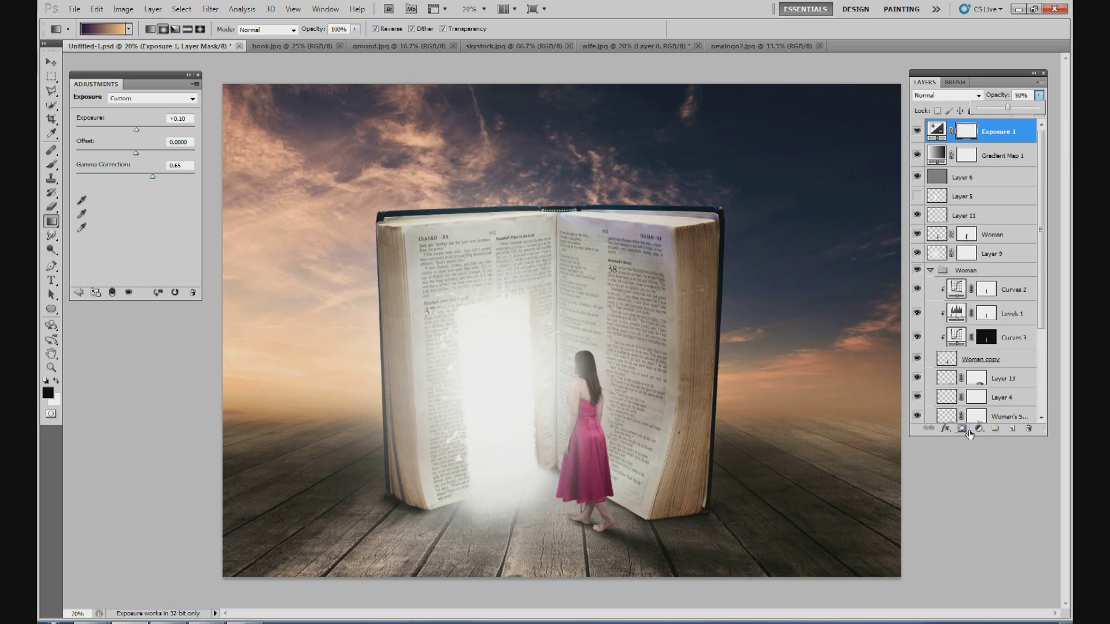
# Step: Add a new layer above Exposure 1 and keep the Gradient tool's colours running from dark purple #200636 to light orange #ffc580
pyautogui.click(1012, 430)
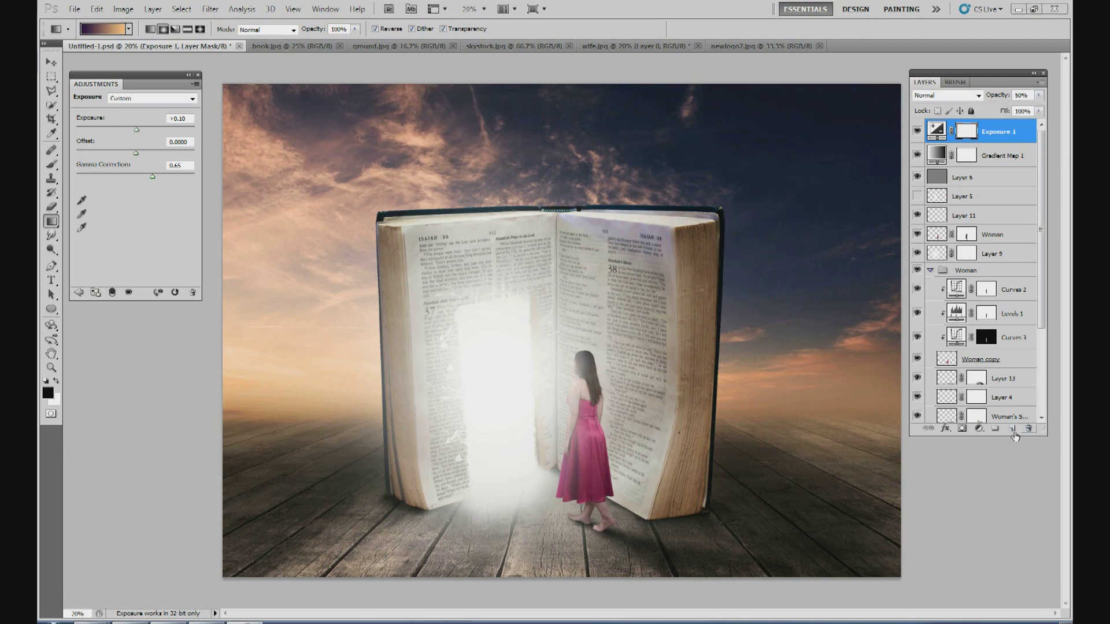
pyautogui.click(1012, 430)
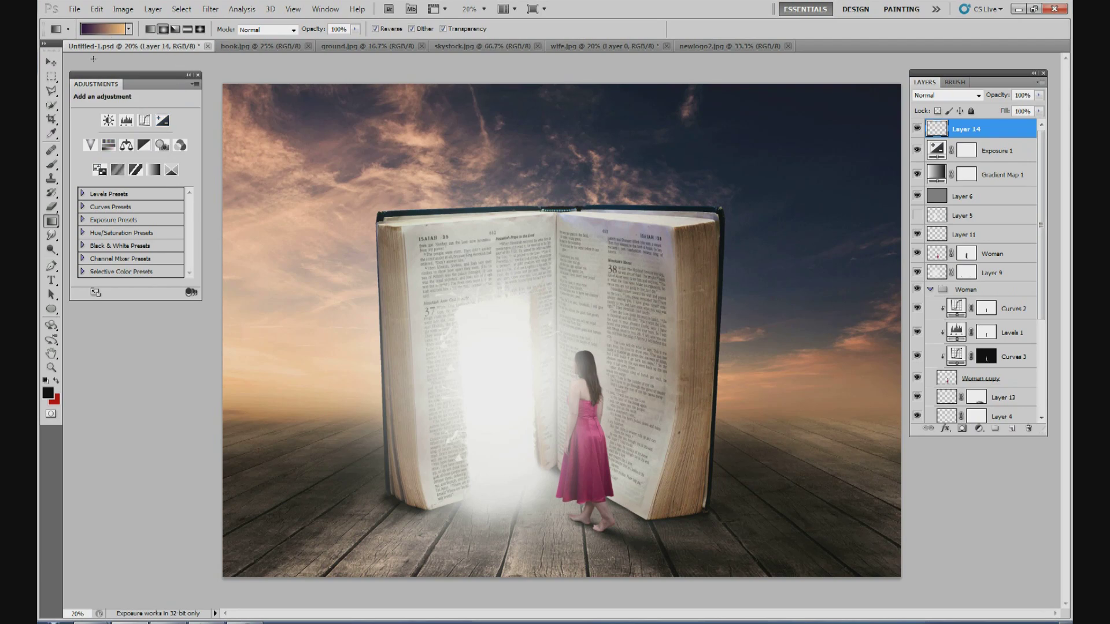
pyautogui.click(106, 31)
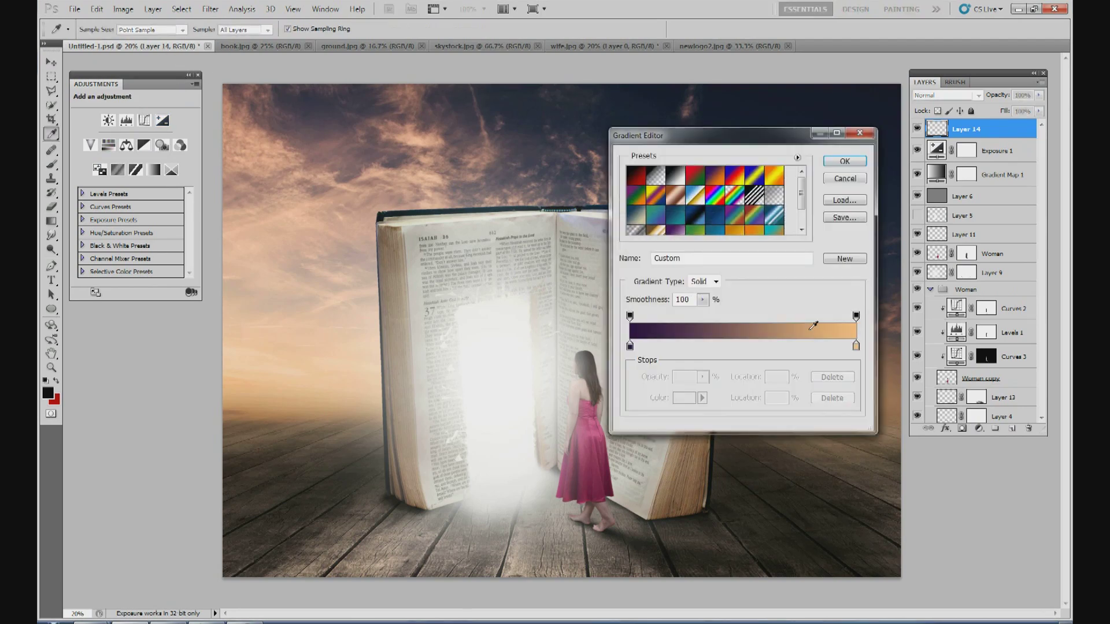
pyautogui.click(630, 347)
pyautogui.click(683, 398)
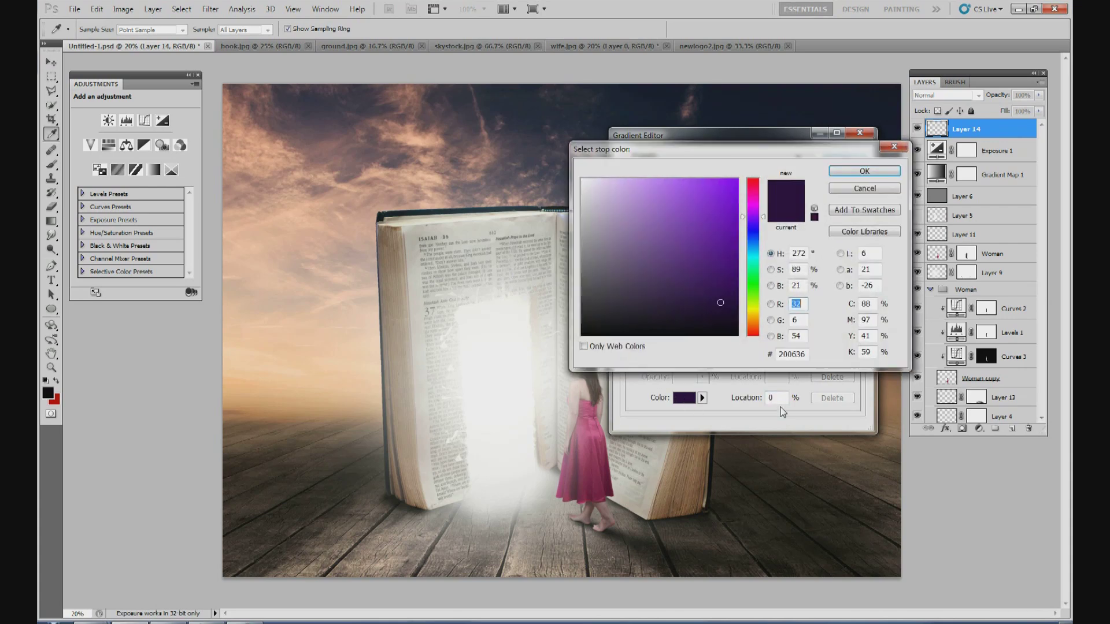
pyautogui.click(873, 190)
pyautogui.click(856, 346)
pyautogui.click(691, 397)
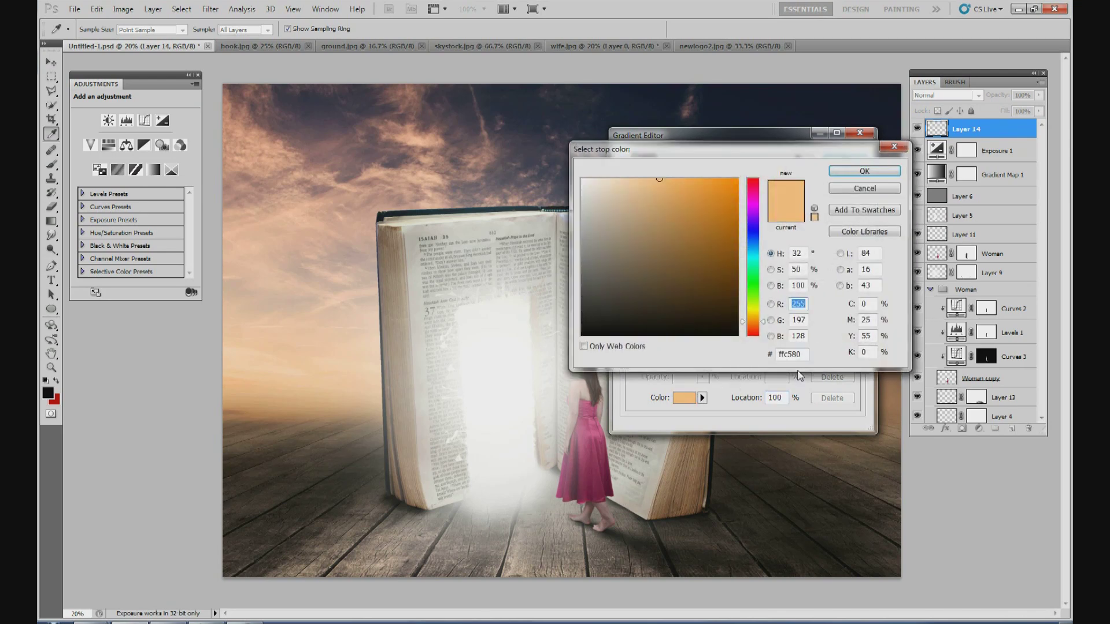
pyautogui.click(864, 189)
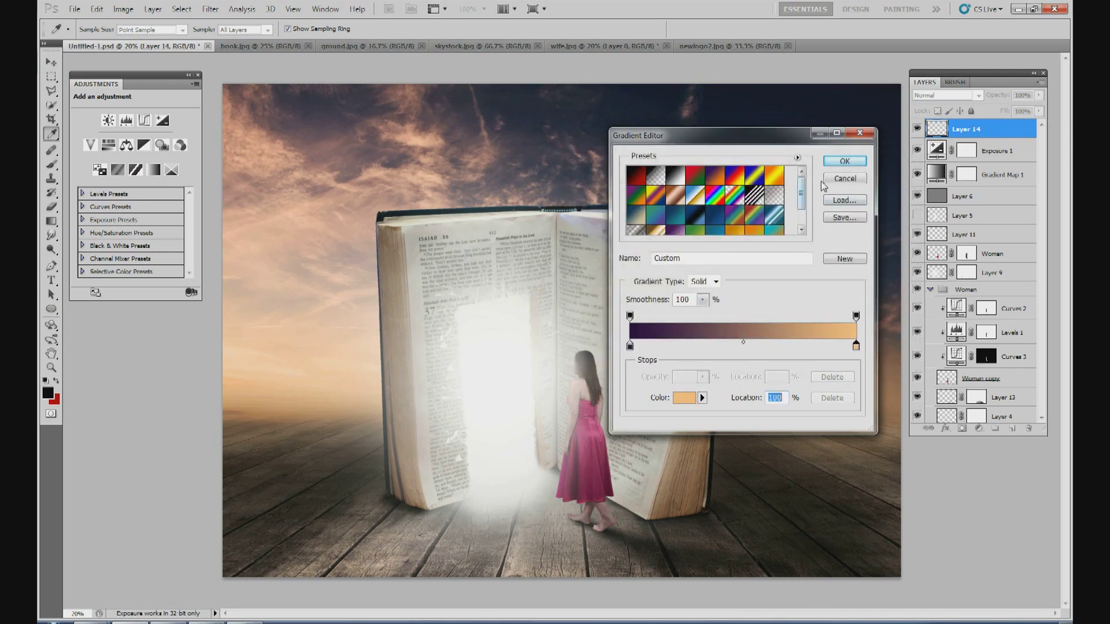
pyautogui.click(839, 164)
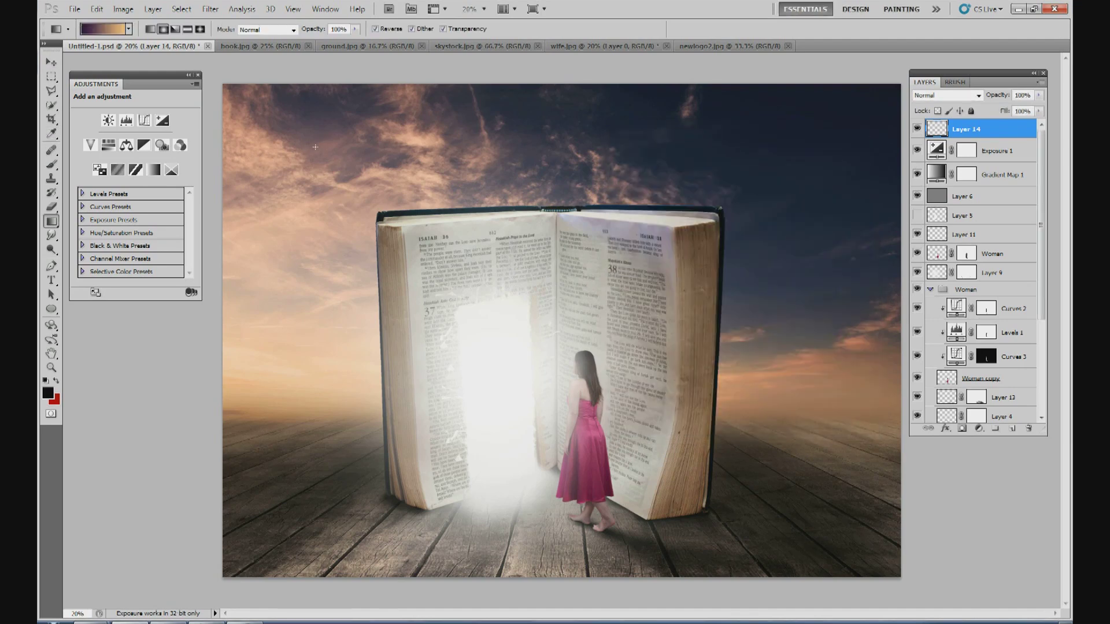
pyautogui.moveTo(547, 160); pyautogui.dragTo(618, 165)
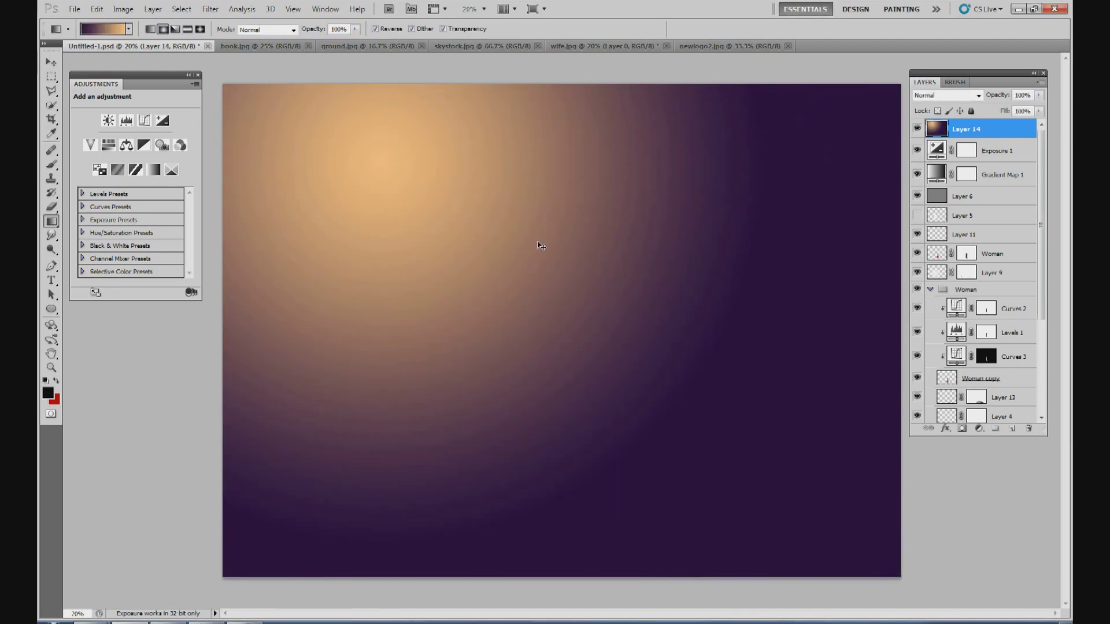
pyautogui.hotkey('ctrl', 'z')
pyautogui.moveTo(538, 242); pyautogui.dragTo(827, 230)
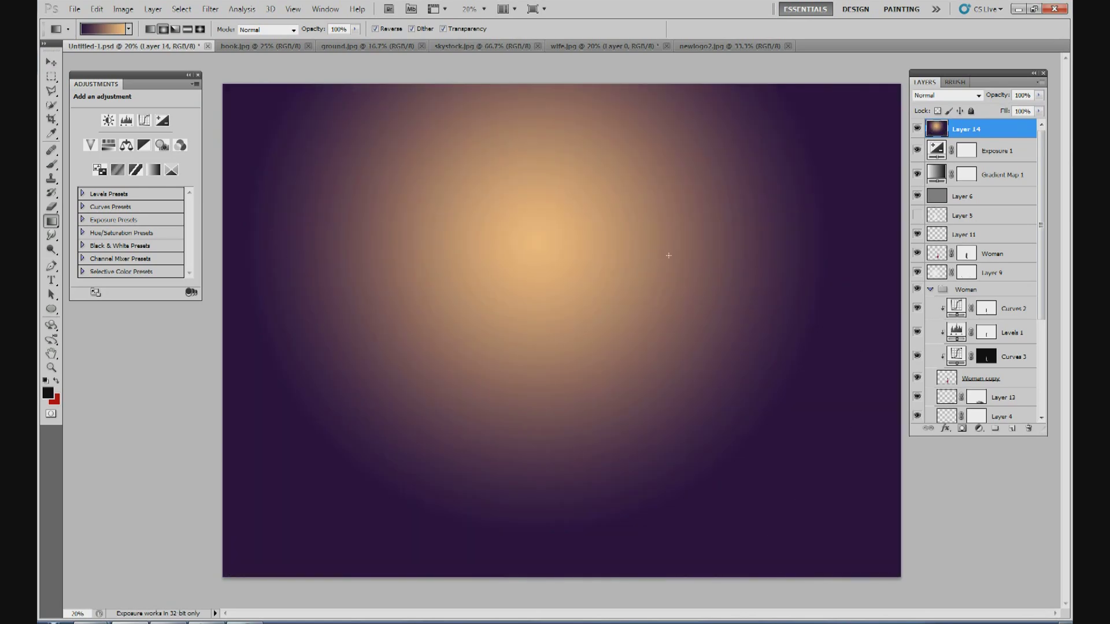
pyautogui.hotkey('ctrl', 'z')
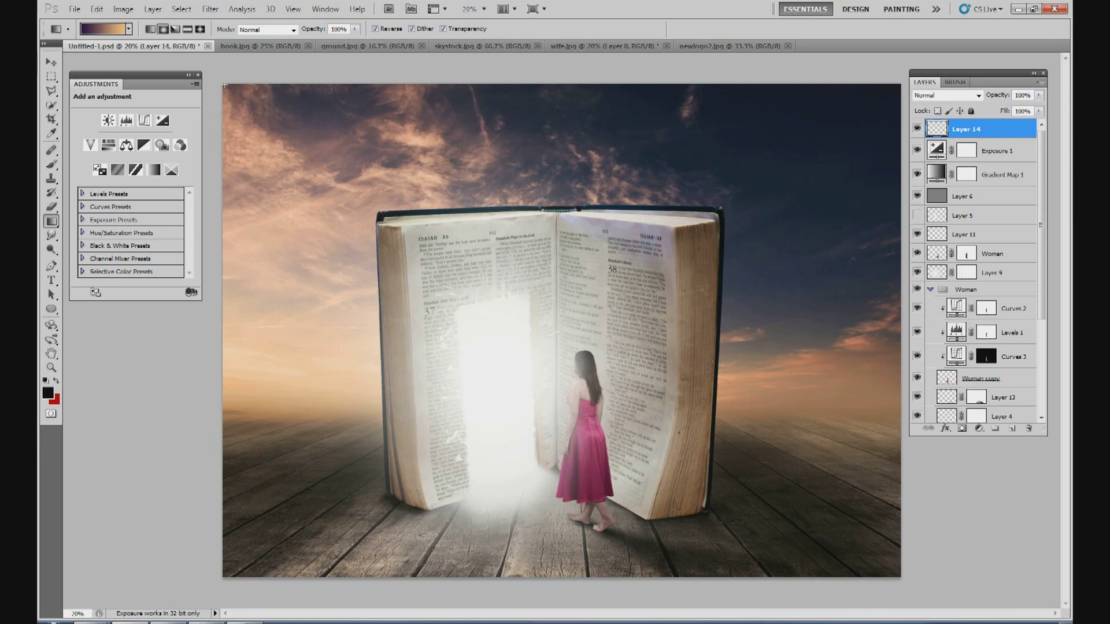
# Step: Fill Layer 14 with a radial gradient from the image's upper-left area to its lower-right corner and blend it as Soft Light
pyautogui.moveTo(295, 136); pyautogui.dragTo(901, 577)
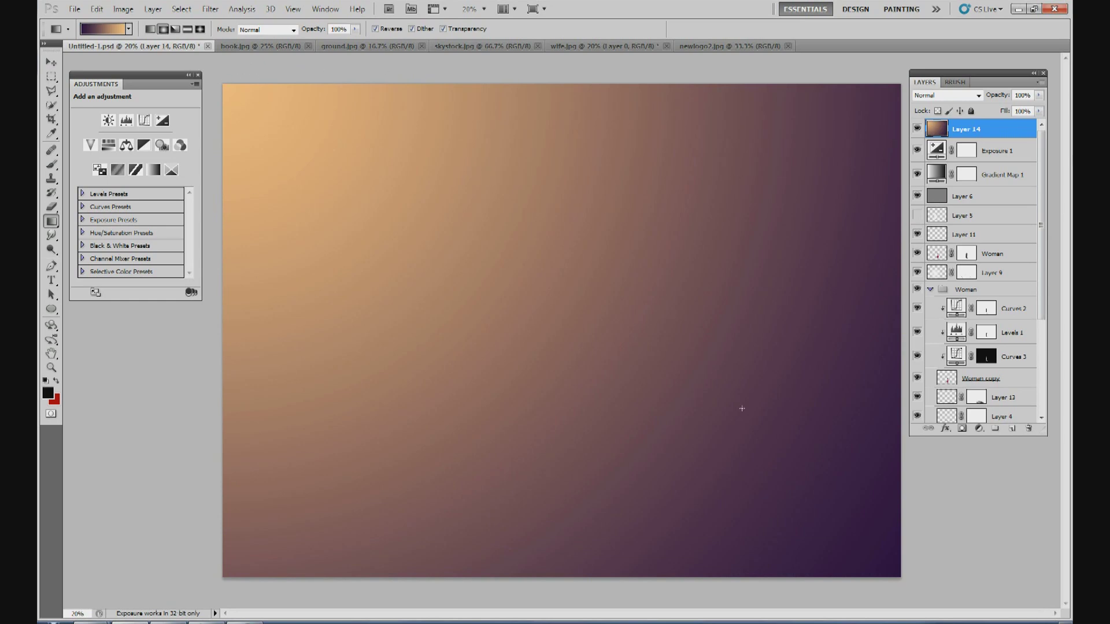
pyautogui.click(953, 96)
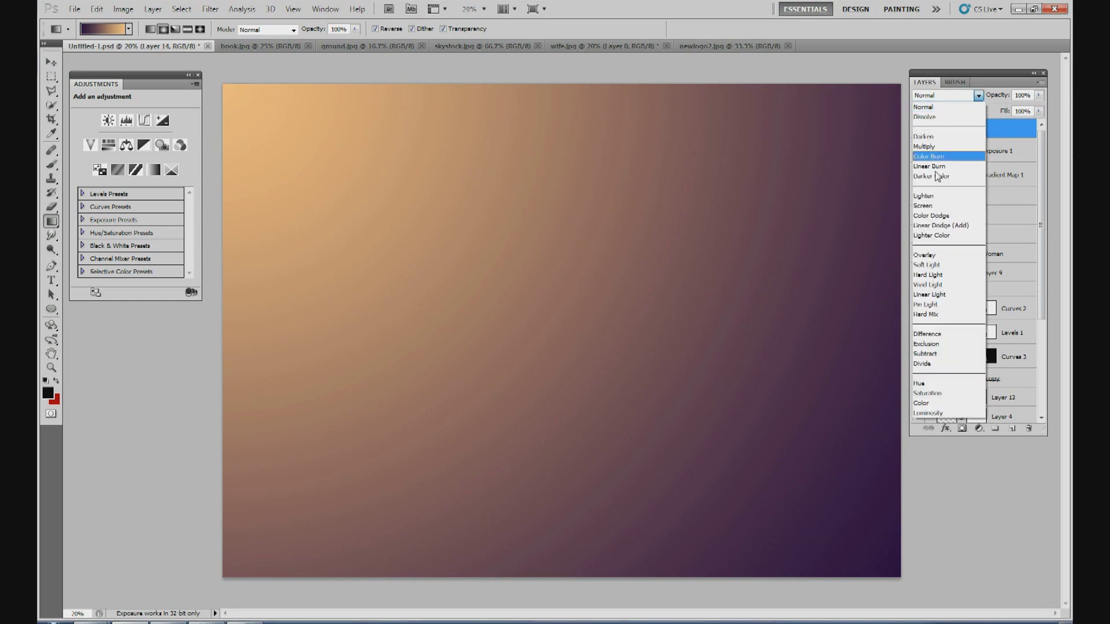
pyautogui.click(944, 265)
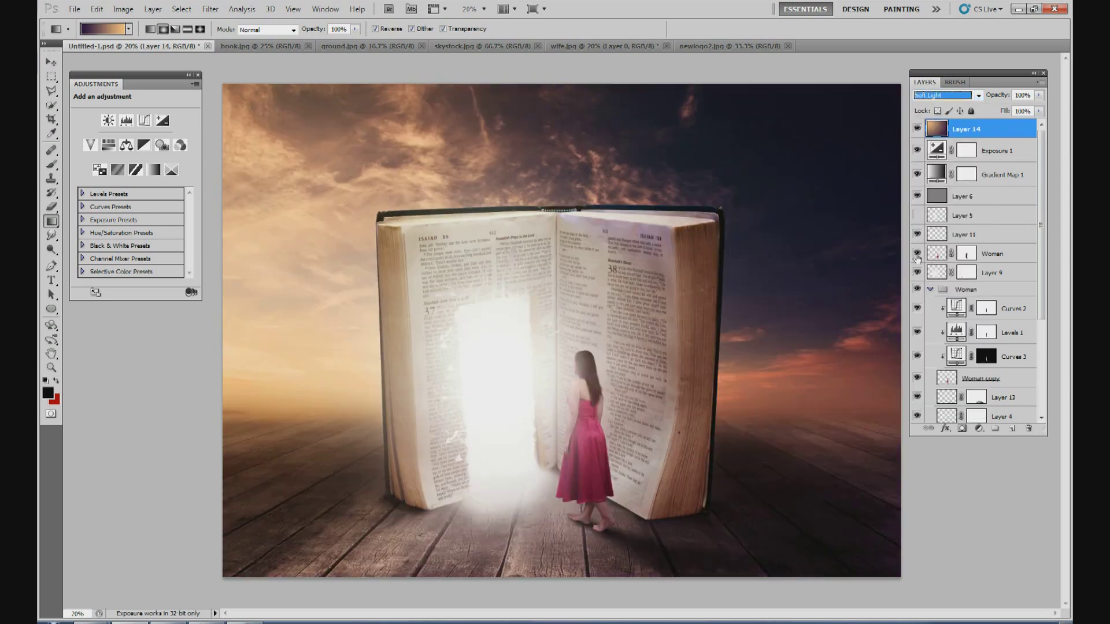
# Step: Lower Layer 14's opacity to 50% and compare the image with and without the gradient
pyautogui.click(1038, 95)
pyautogui.moveTo(1036, 108); pyautogui.dragTo(1020, 113)
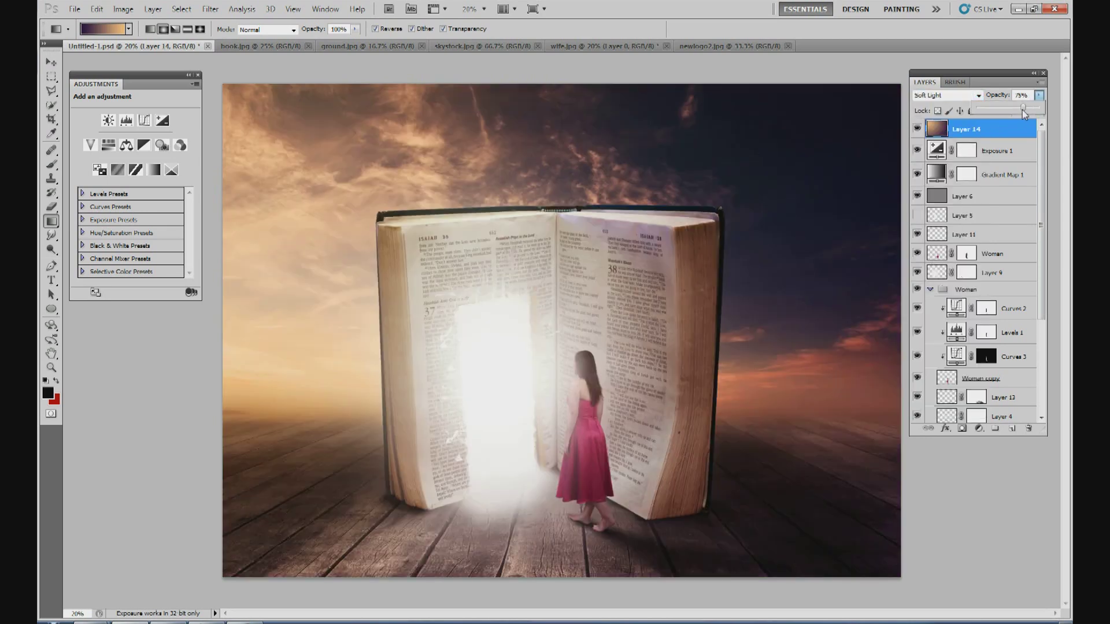
pyautogui.moveTo(1013, 109); pyautogui.dragTo(1007, 105)
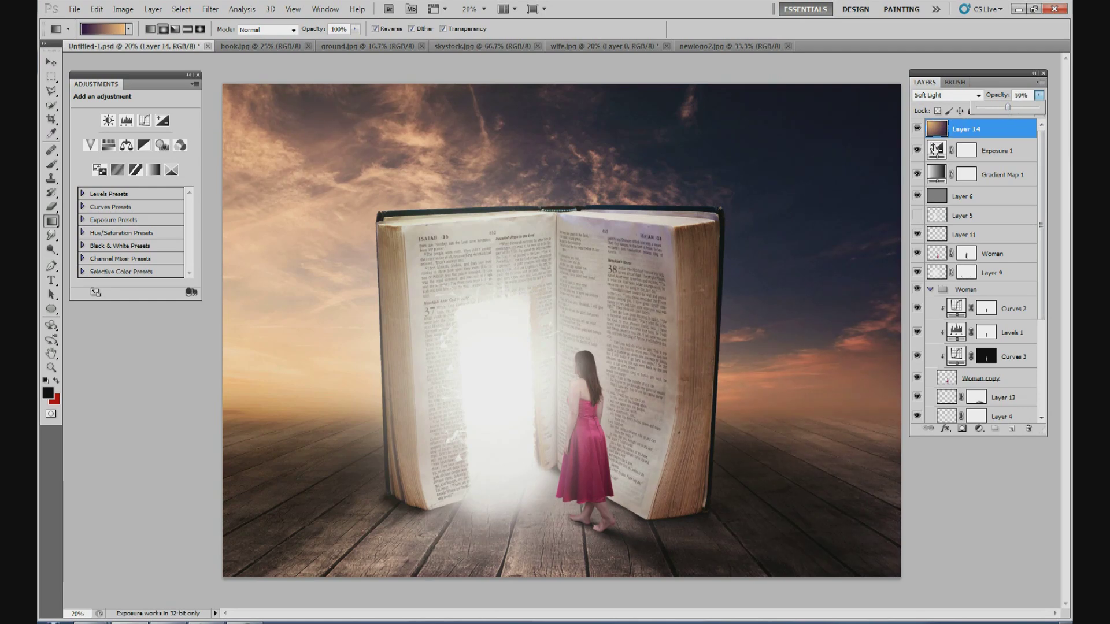
pyautogui.click(918, 130)
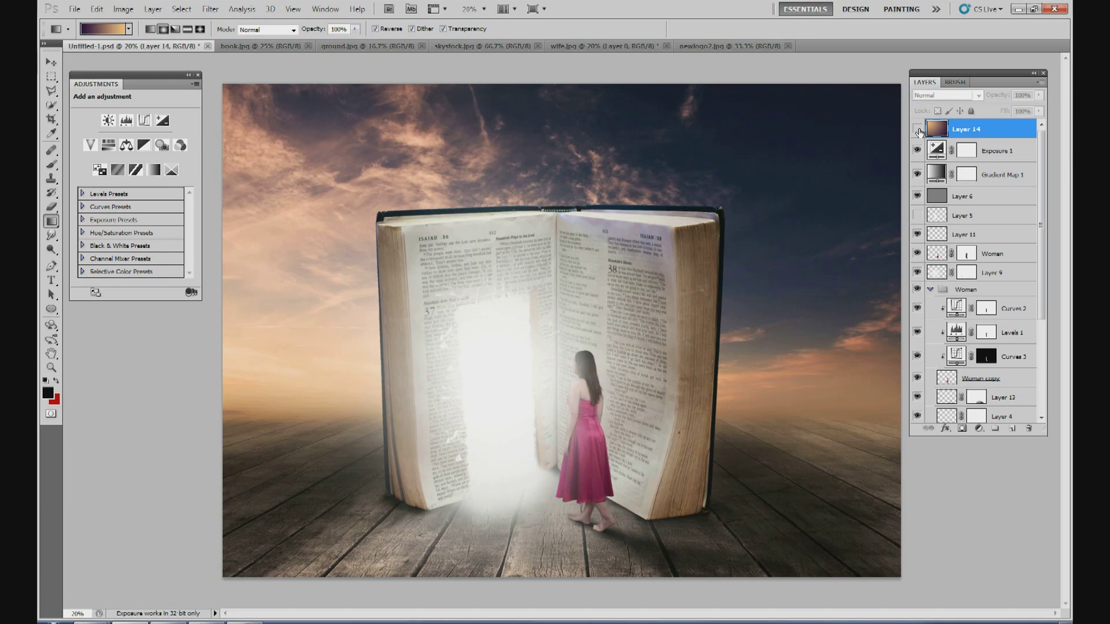
pyautogui.click(918, 130)
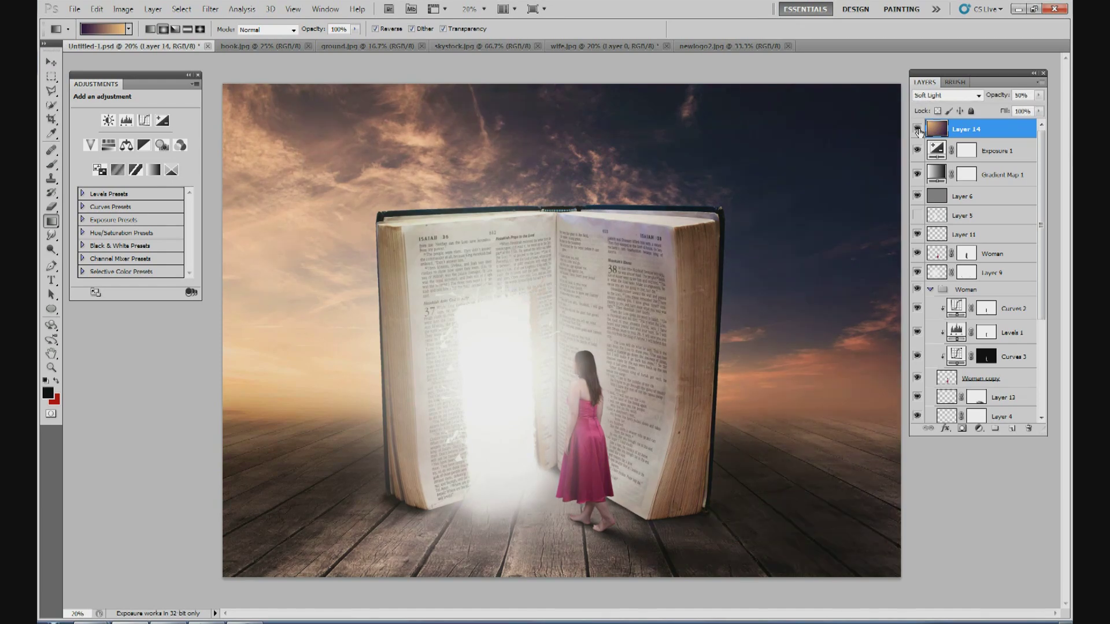
pyautogui.click(917, 130)
pyautogui.click(918, 130)
# Step: Add a Gradient Map adjustment layer above Layer 14 using the preset from dark blue #0c3151 to beige #d9caa5
pyautogui.click(979, 428)
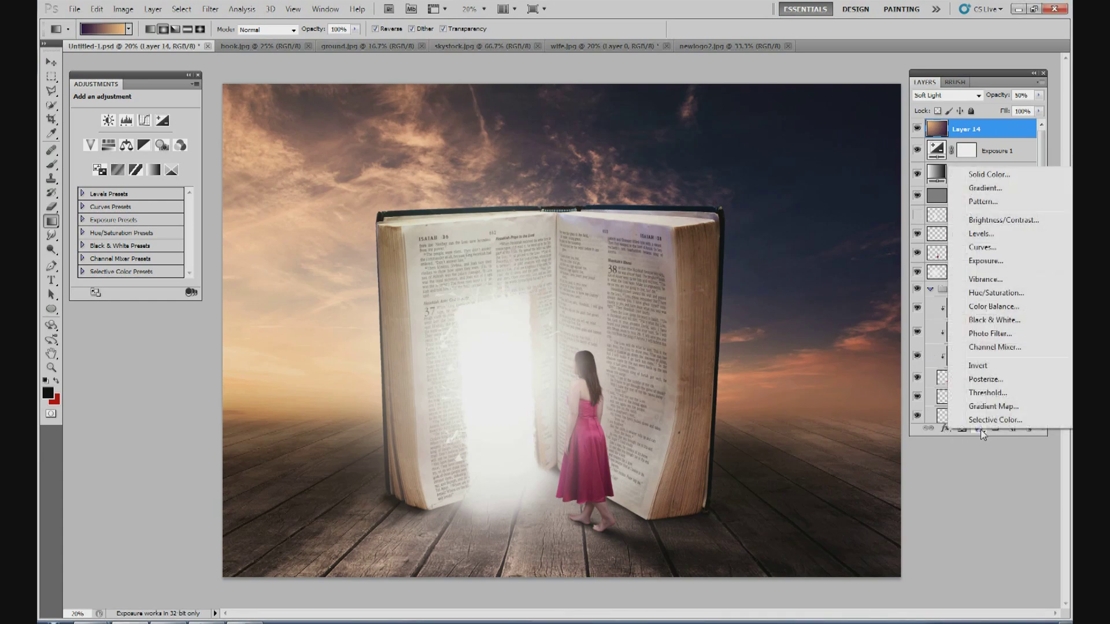
pyautogui.click(985, 408)
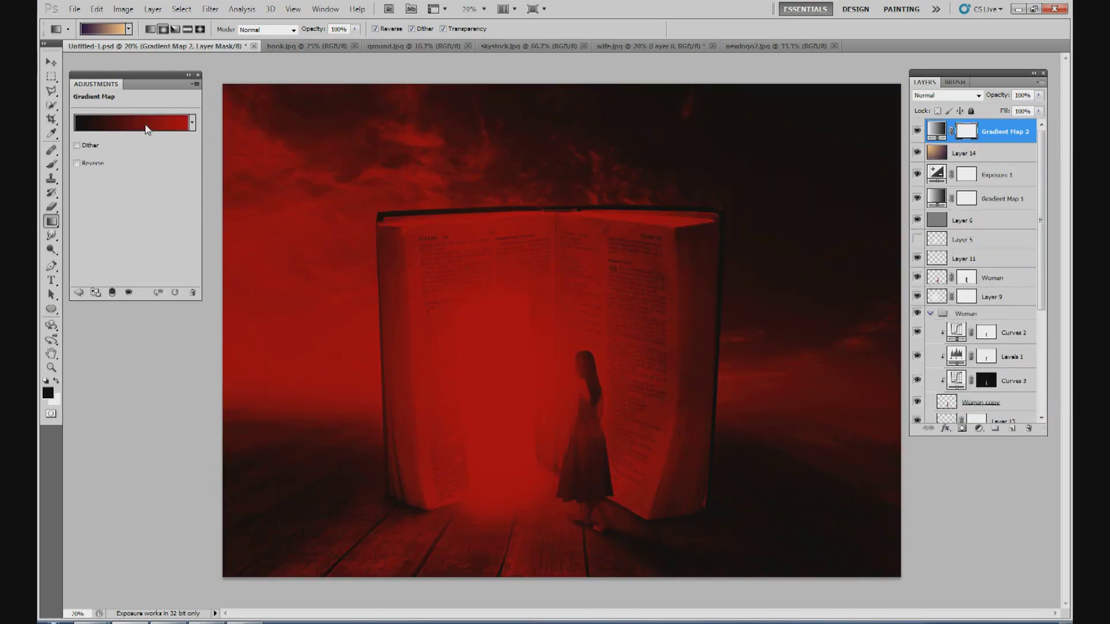
pyautogui.click(146, 129)
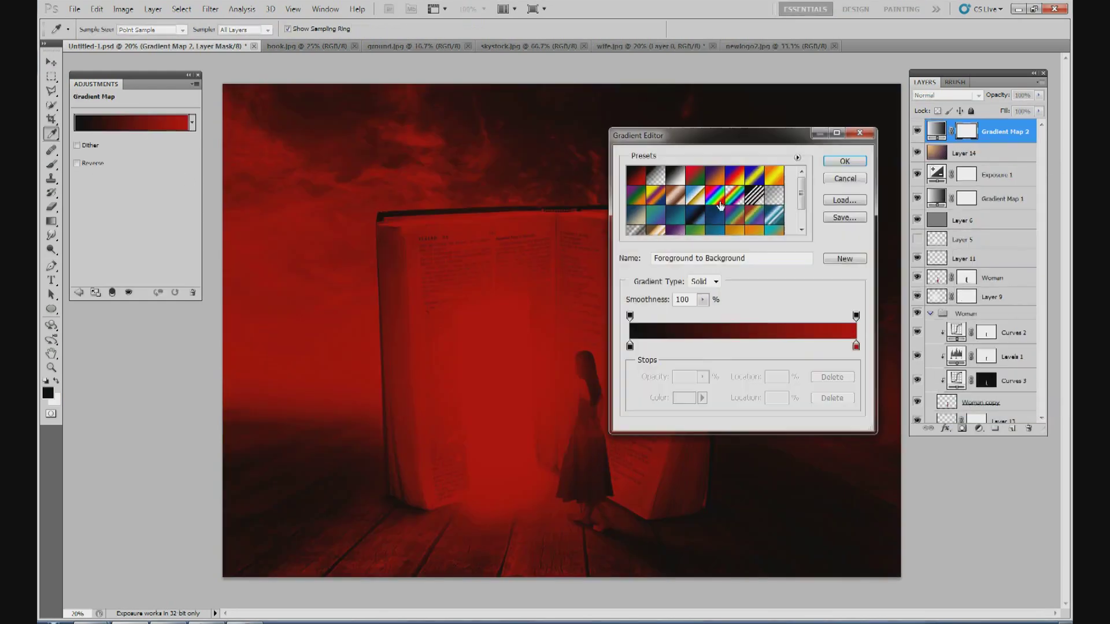
pyautogui.click(637, 222)
pyautogui.click(630, 346)
pyautogui.click(683, 397)
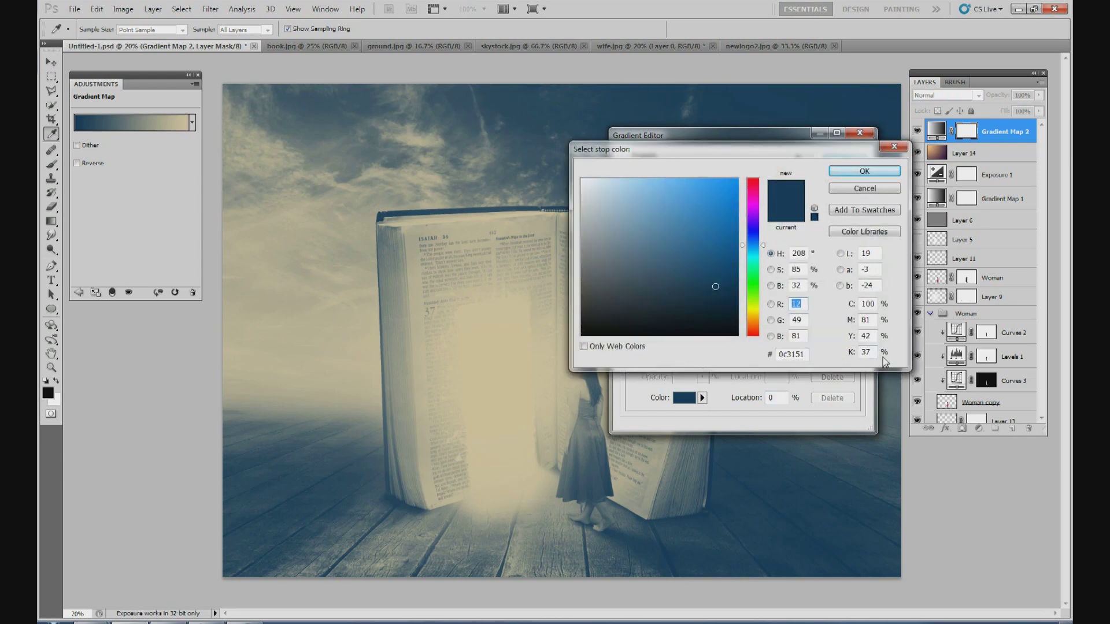
pyautogui.click(875, 190)
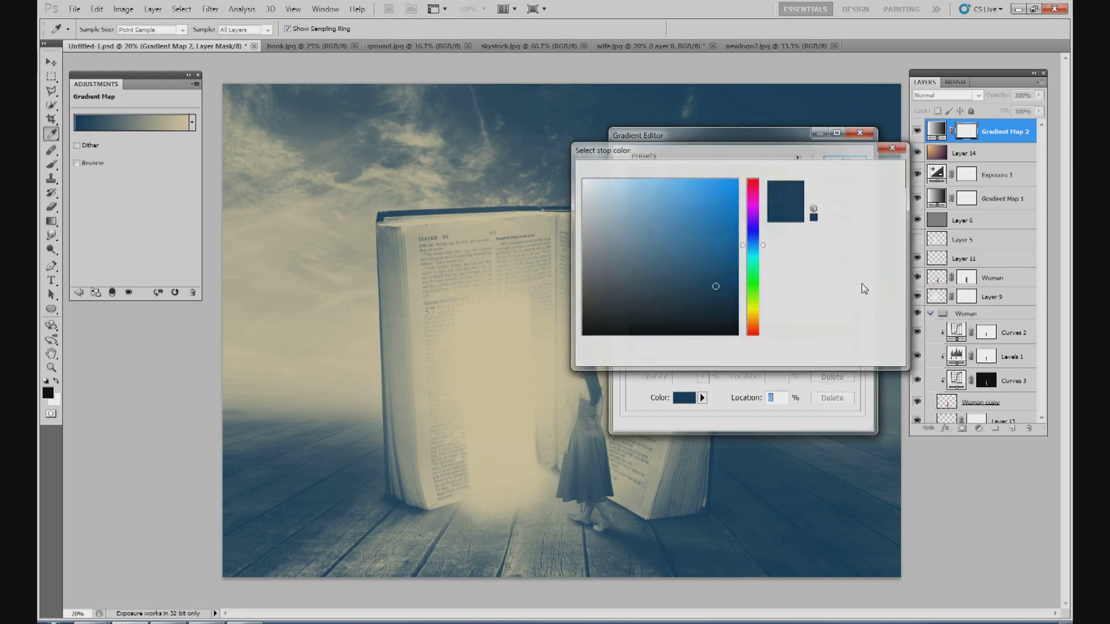
pyautogui.click(856, 346)
pyautogui.click(689, 398)
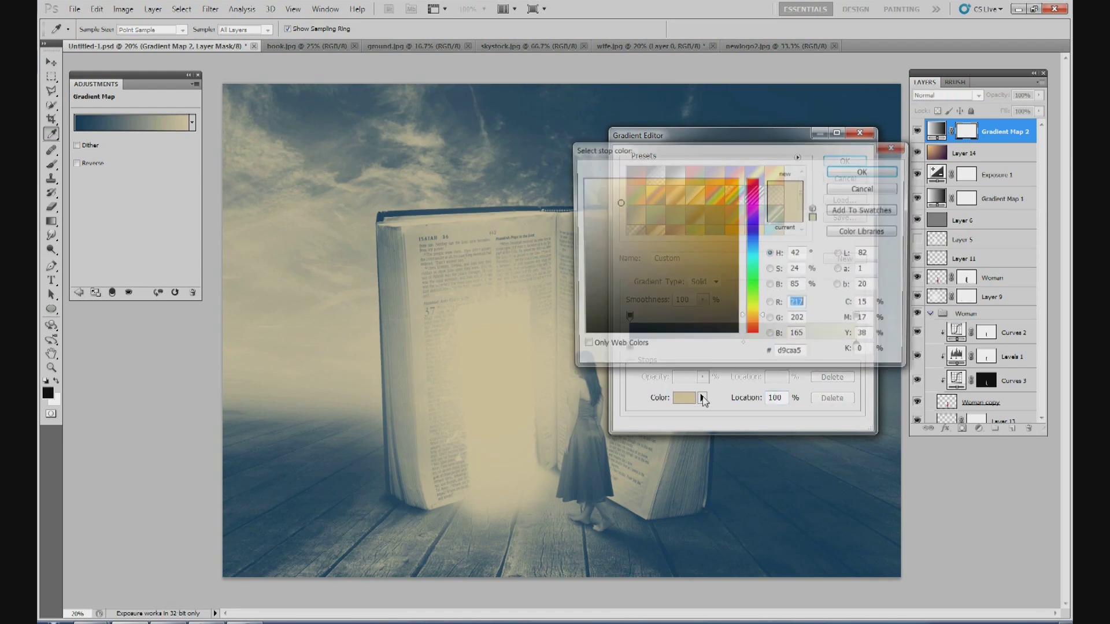
pyautogui.click(869, 189)
pyautogui.press('g')
pyautogui.click(844, 161)
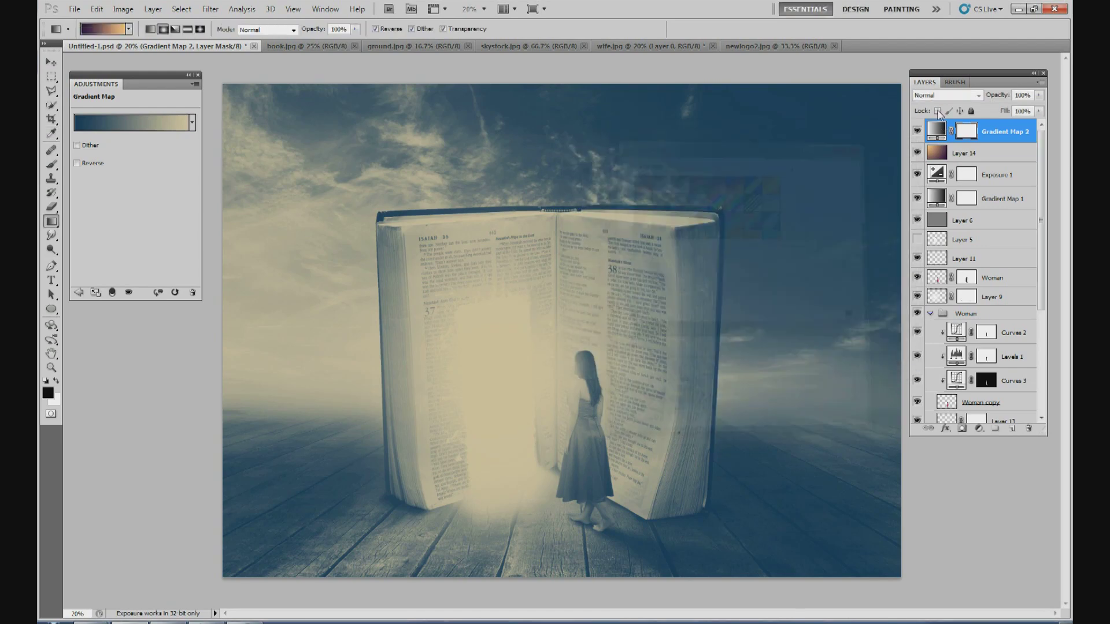
# Step: Set the Gradient Map 2 layer's blend mode to Color and its opacity to 15%
pyautogui.click(947, 95)
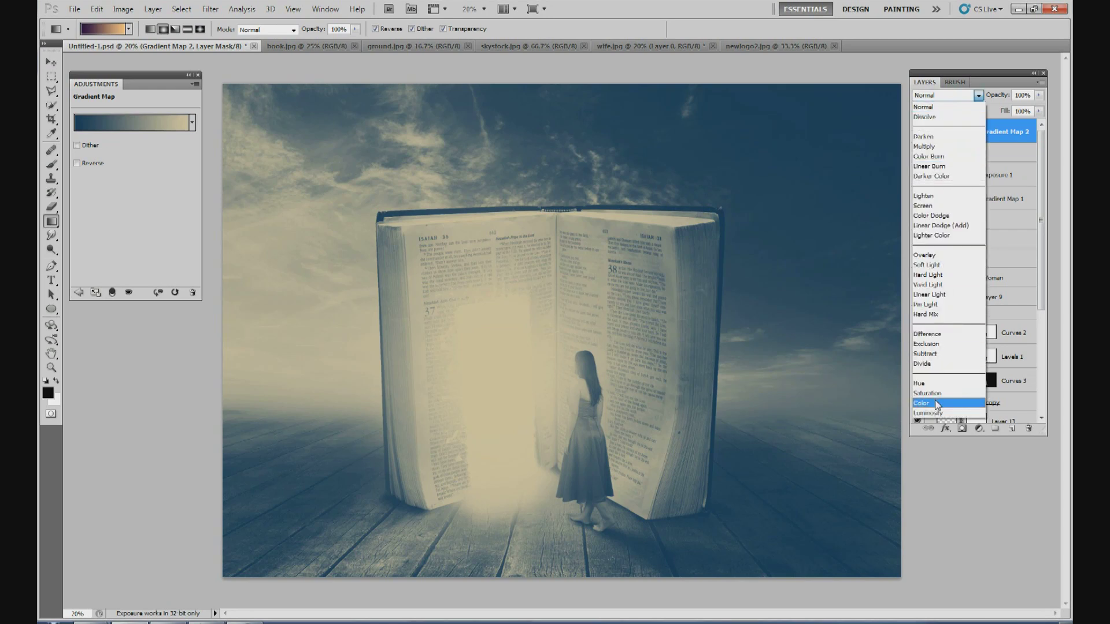
pyautogui.click(937, 402)
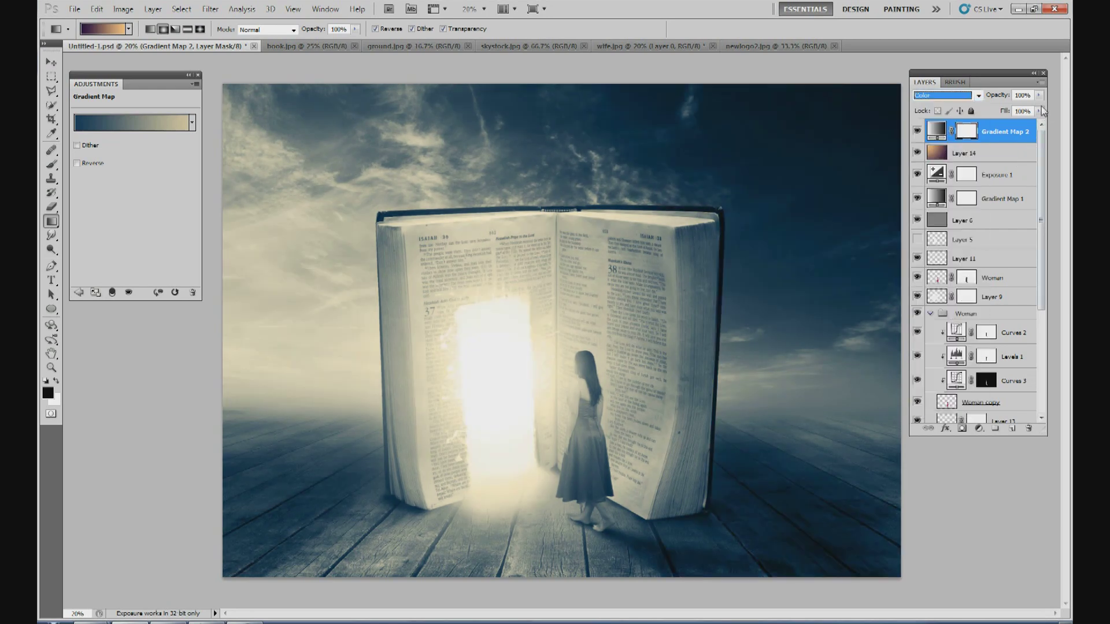
pyautogui.moveTo(1037, 99); pyautogui.dragTo(985, 110)
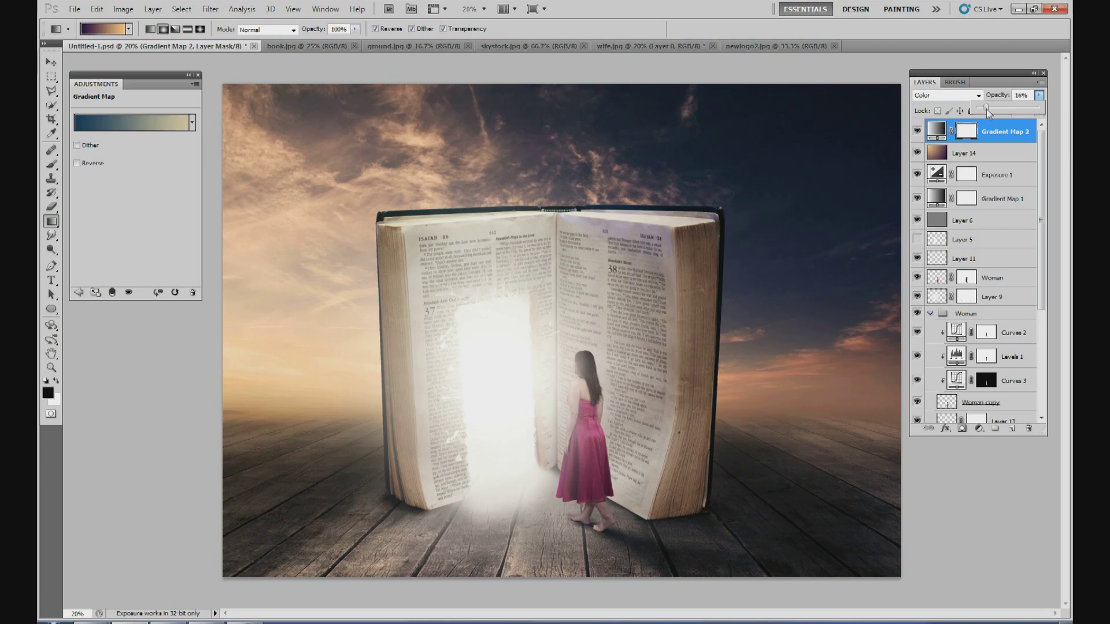
pyautogui.hotkey('shift', 'g')
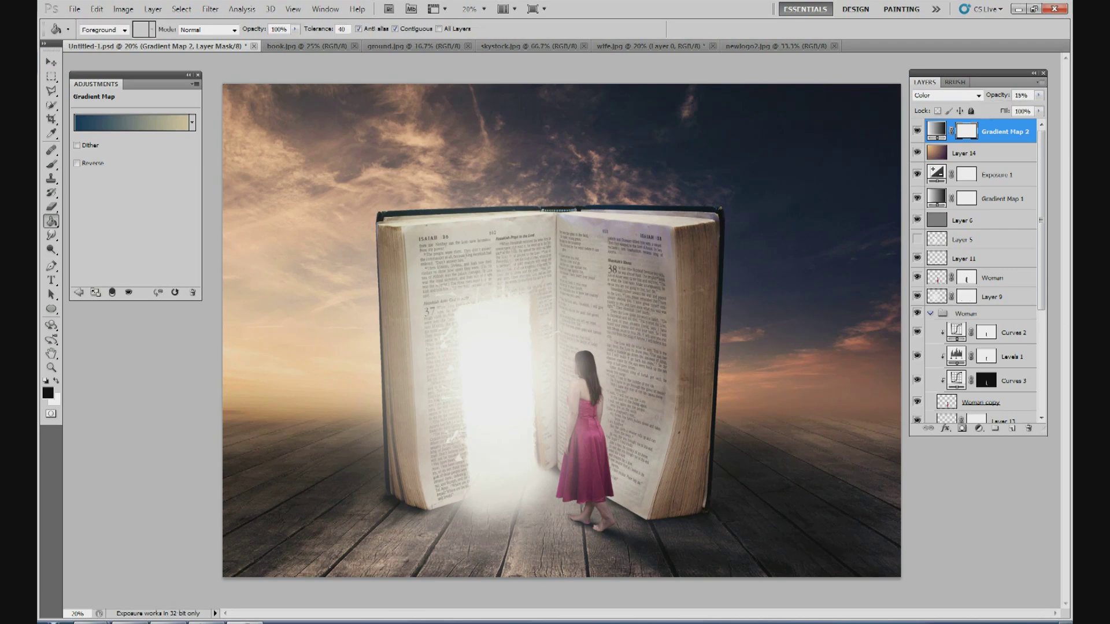
# Step: Add a new layer above Gradient Map 2 and fill it with dark teal #07353d
pyautogui.click(1012, 428)
pyautogui.click(52, 396)
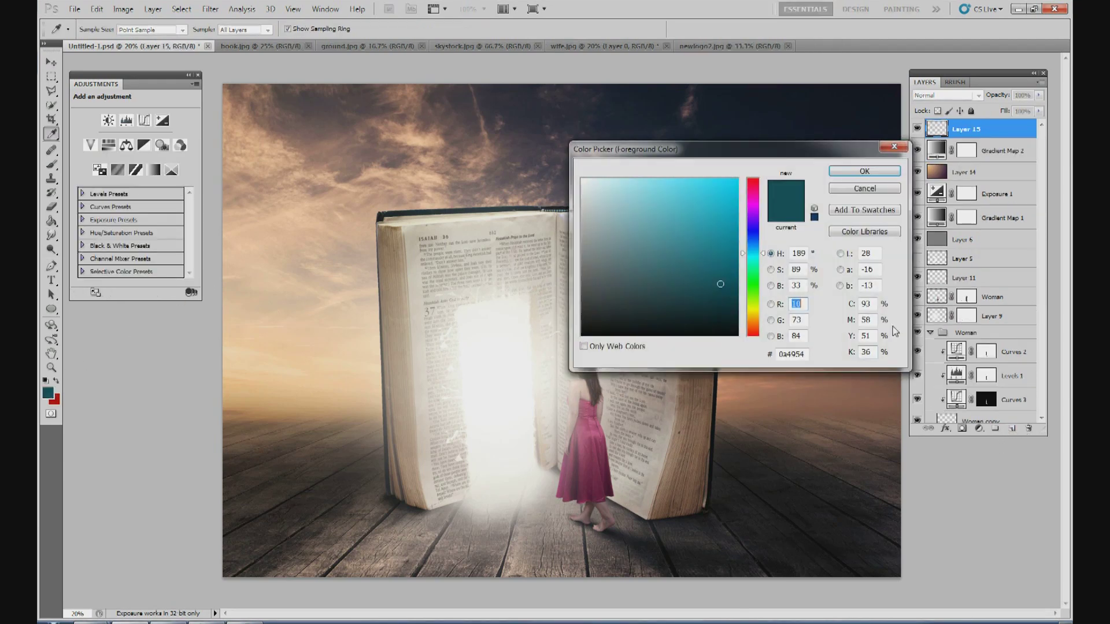
pyautogui.moveTo(722, 298)
pyautogui.mouseDown()
pyautogui.moveTo(706, 302)
pyautogui.moveTo(718, 299)
pyautogui.mouseUp()
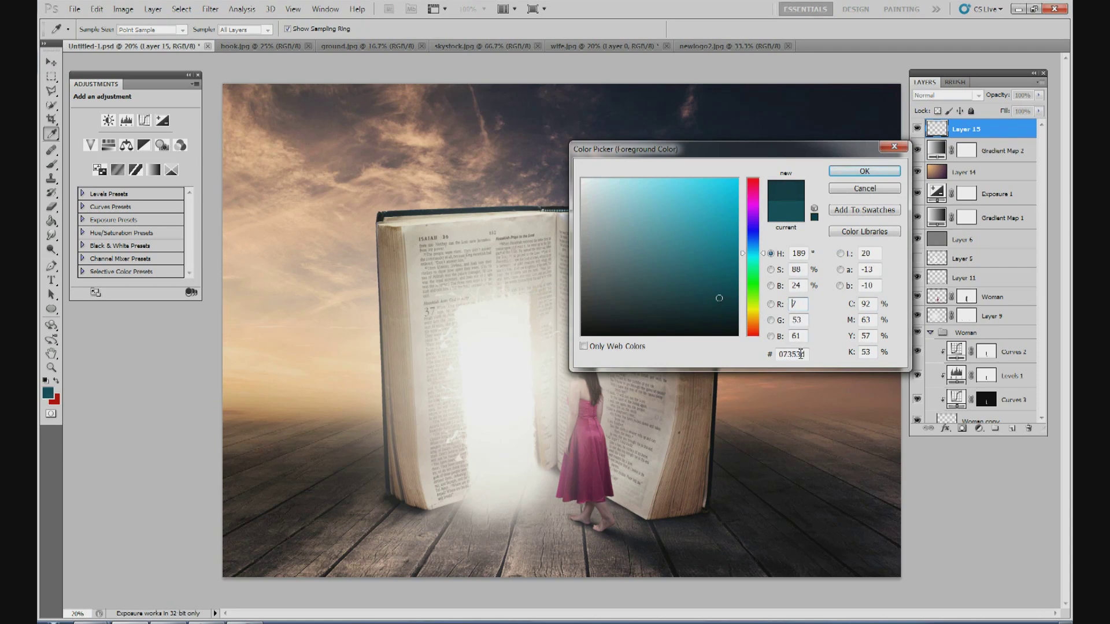
pyautogui.click(883, 173)
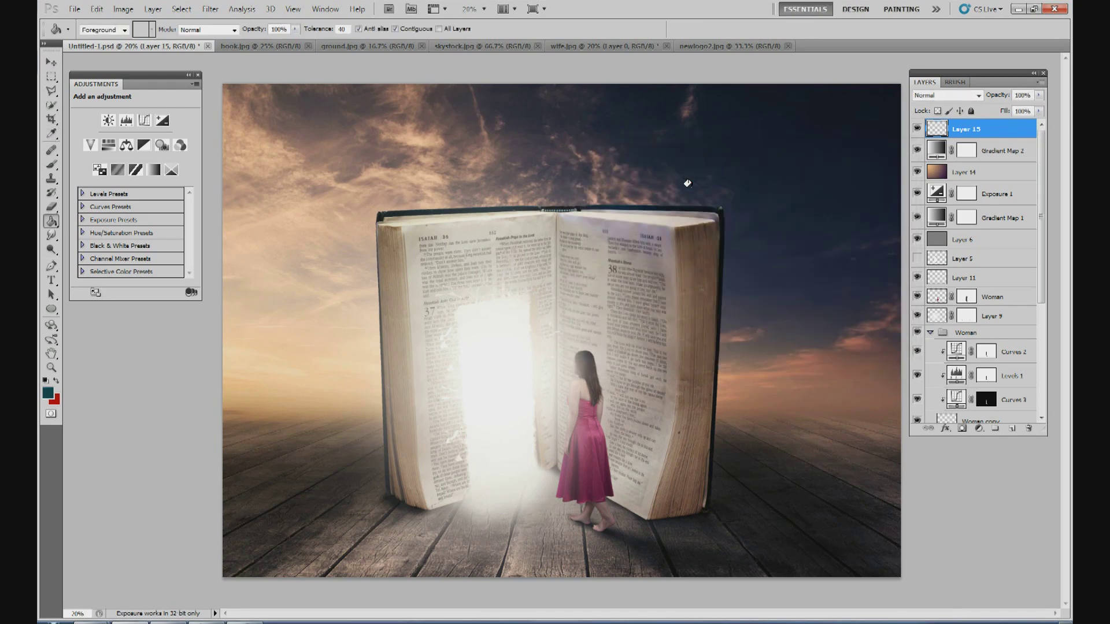
pyautogui.click(865, 202)
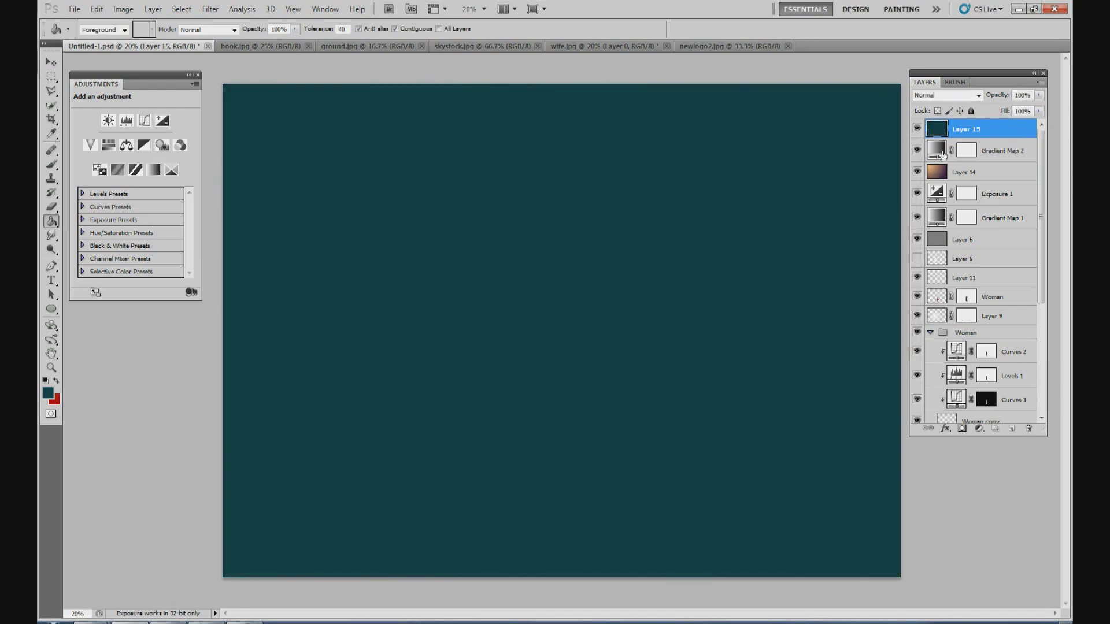
# Step: Set Layer 15's blend mode to Lighten and its opacity to 20%
pyautogui.click(962, 96)
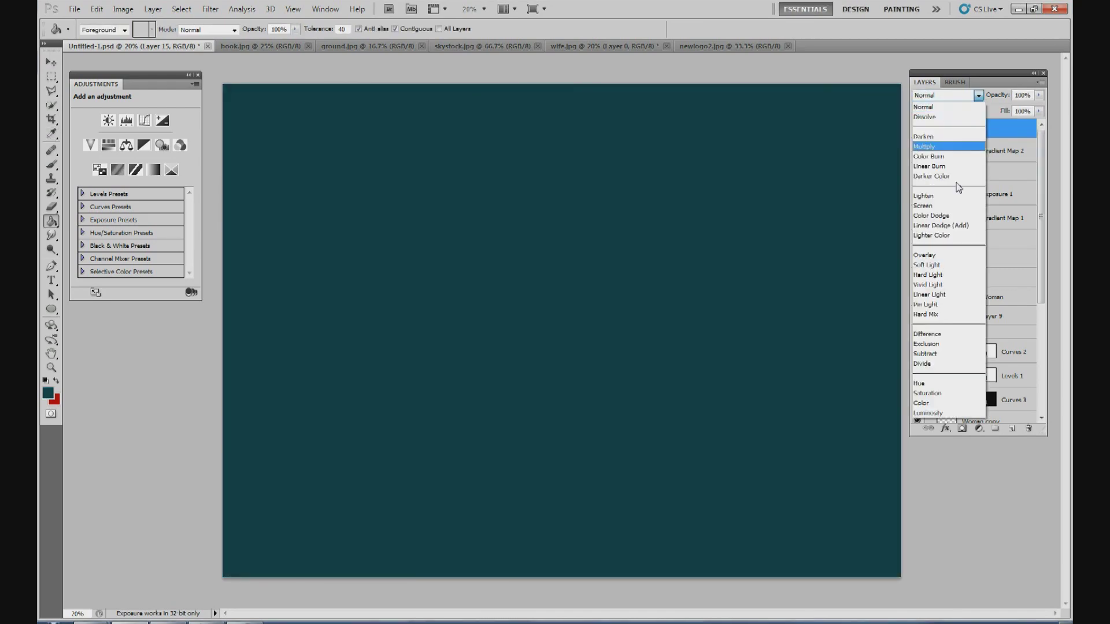
pyautogui.click(948, 197)
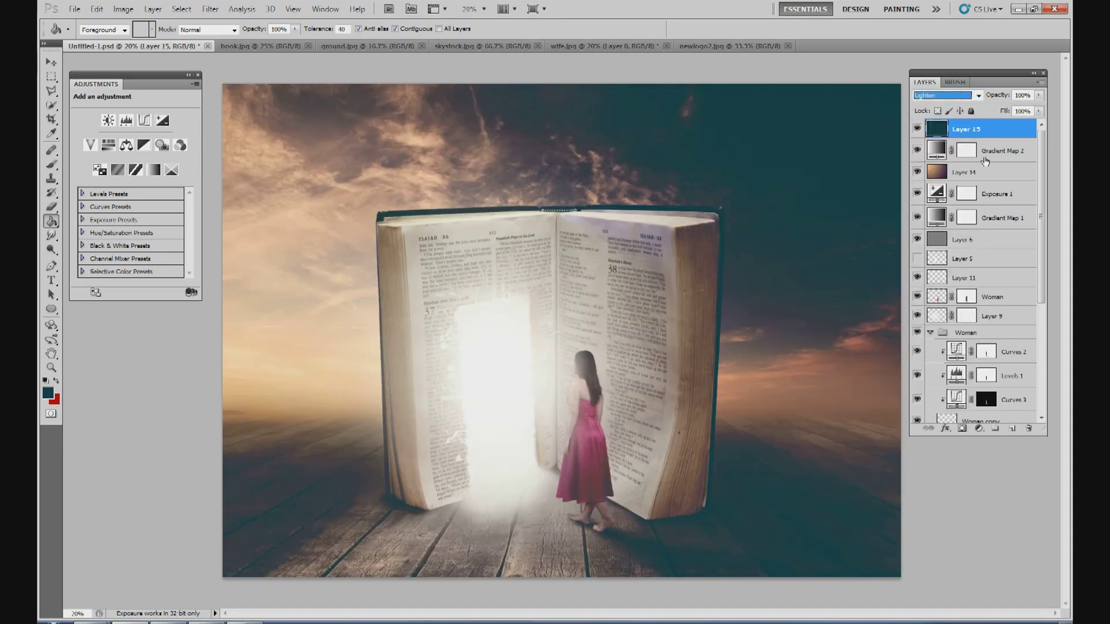
pyautogui.click(1038, 95)
pyautogui.moveTo(1038, 110); pyautogui.dragTo(994, 116)
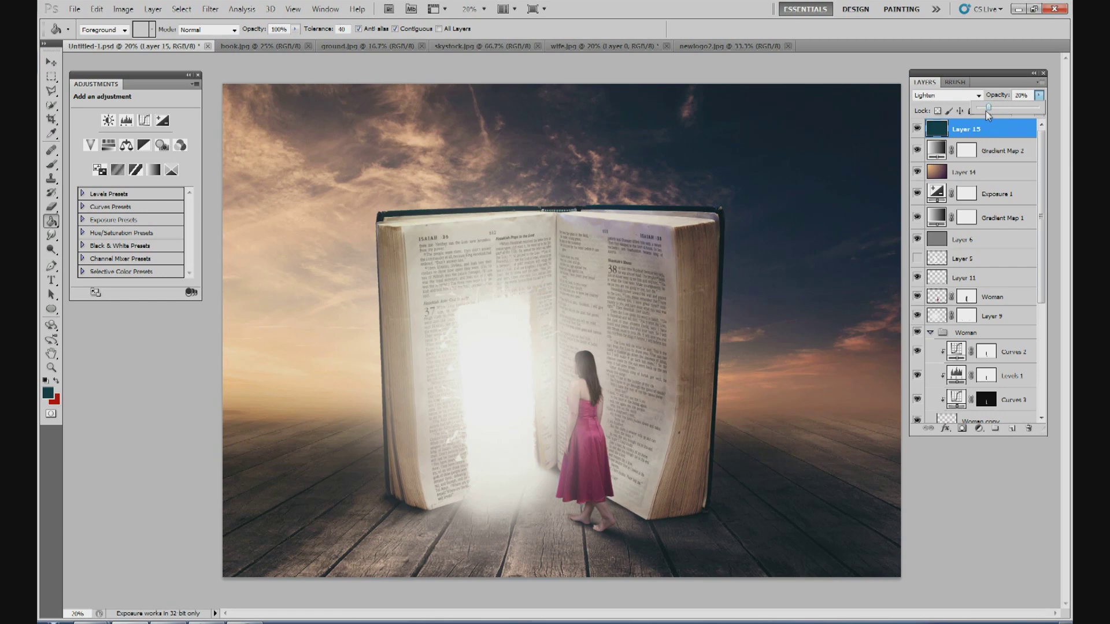
# Step: Add a new layer above Layer 15 and fill it with blue #235487
pyautogui.click(1012, 428)
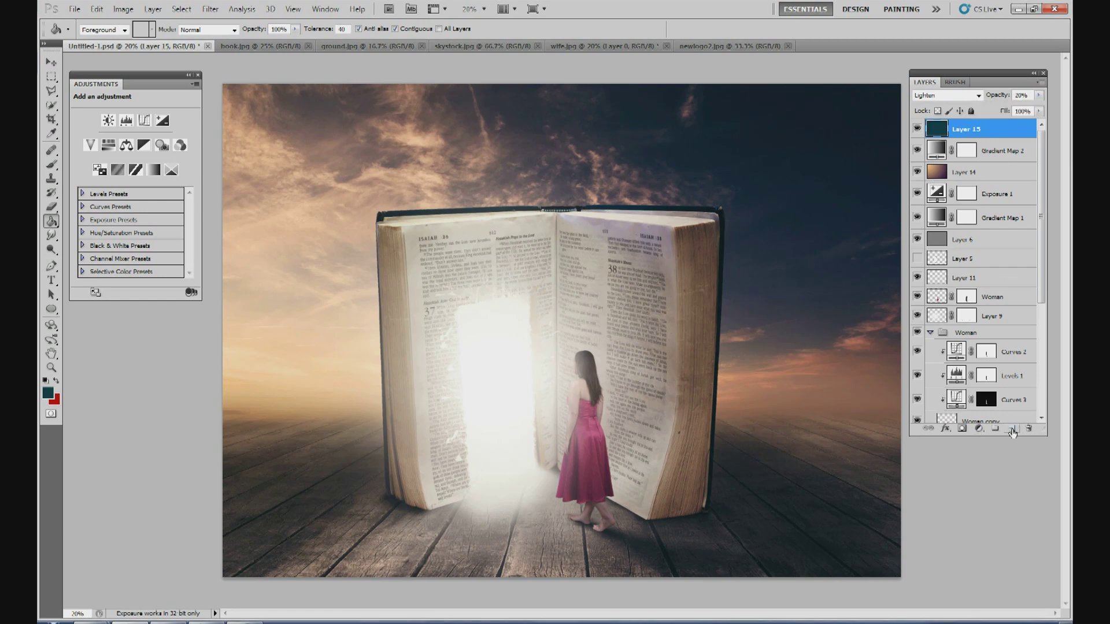
pyautogui.click(48, 390)
pyautogui.moveTo(752, 293)
pyautogui.mouseDown()
pyautogui.moveTo(752, 244)
pyautogui.moveTo(697, 253)
pyautogui.mouseUp()
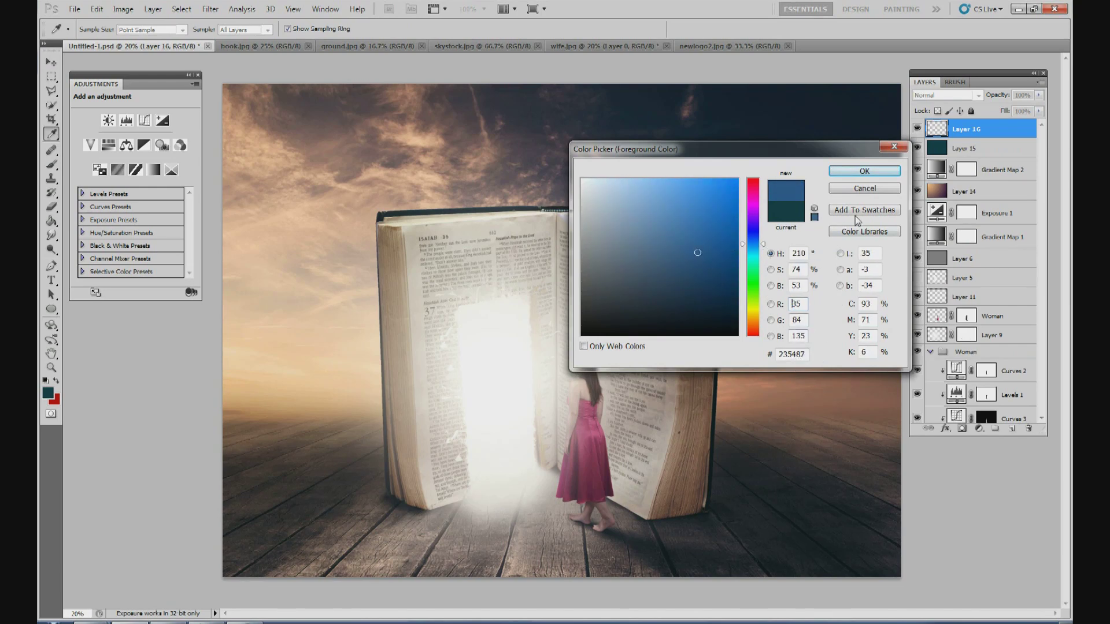
pyautogui.click(864, 171)
pyautogui.press('g')
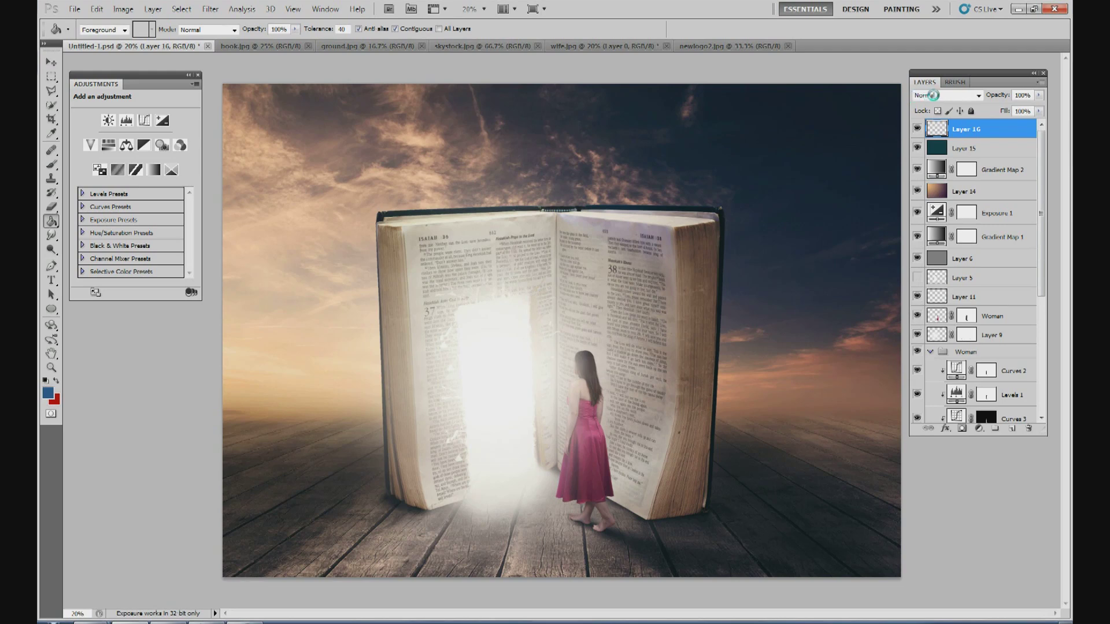
pyautogui.hotkey('alt', 'BackSpace')
# Step: Set Layer 16's blend mode to Exclusion and its opacity to 18%
pyautogui.click(934, 95)
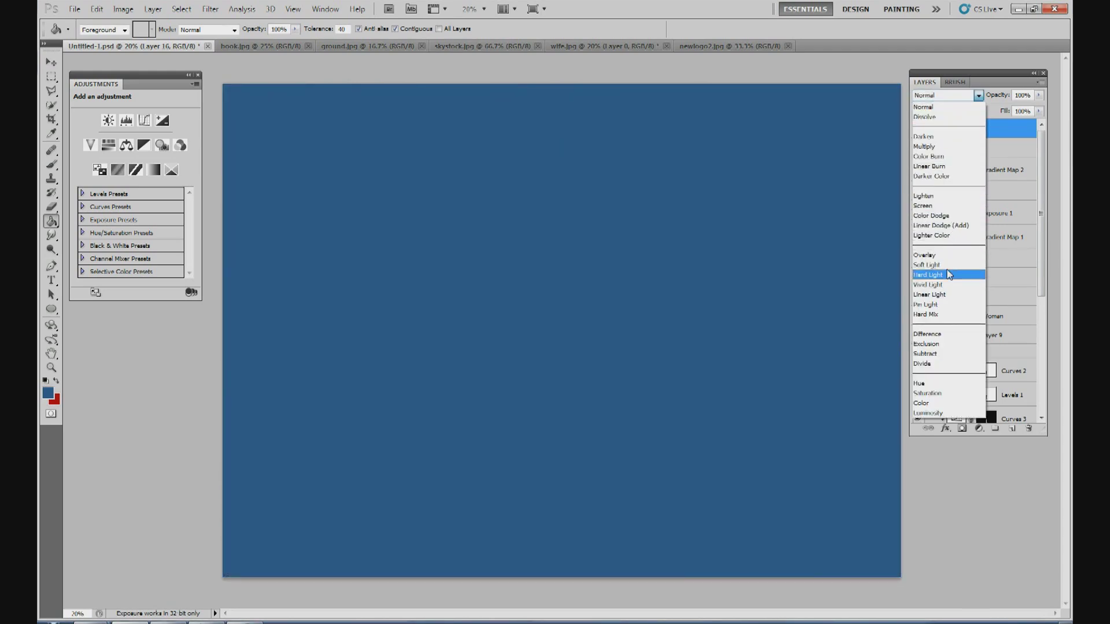
pyautogui.click(949, 343)
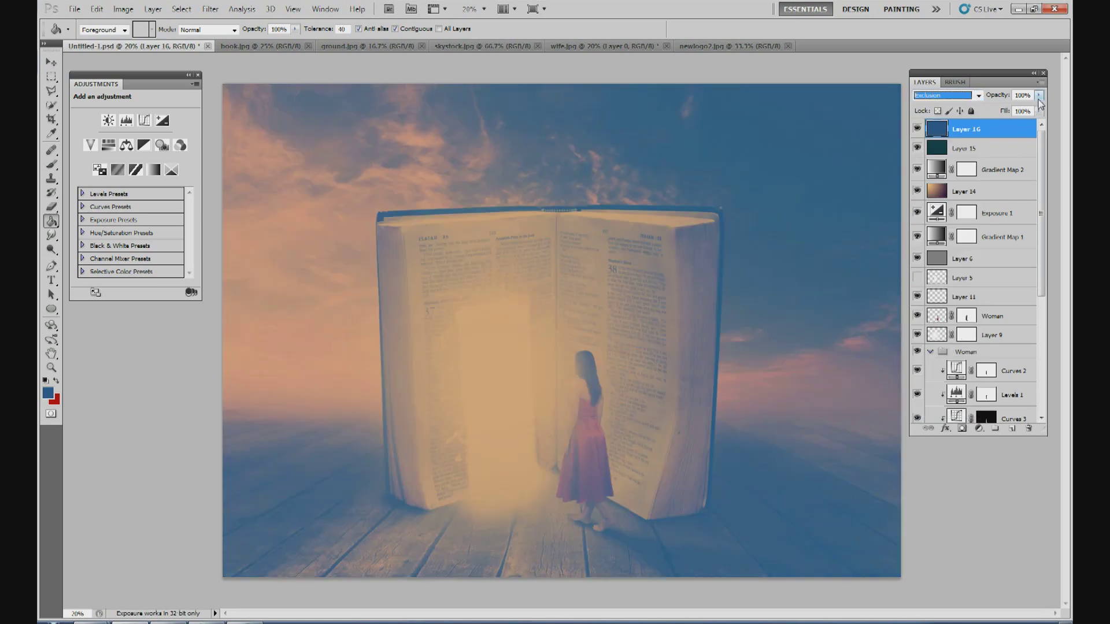
pyautogui.click(1038, 95)
pyautogui.moveTo(1040, 112); pyautogui.dragTo(987, 110)
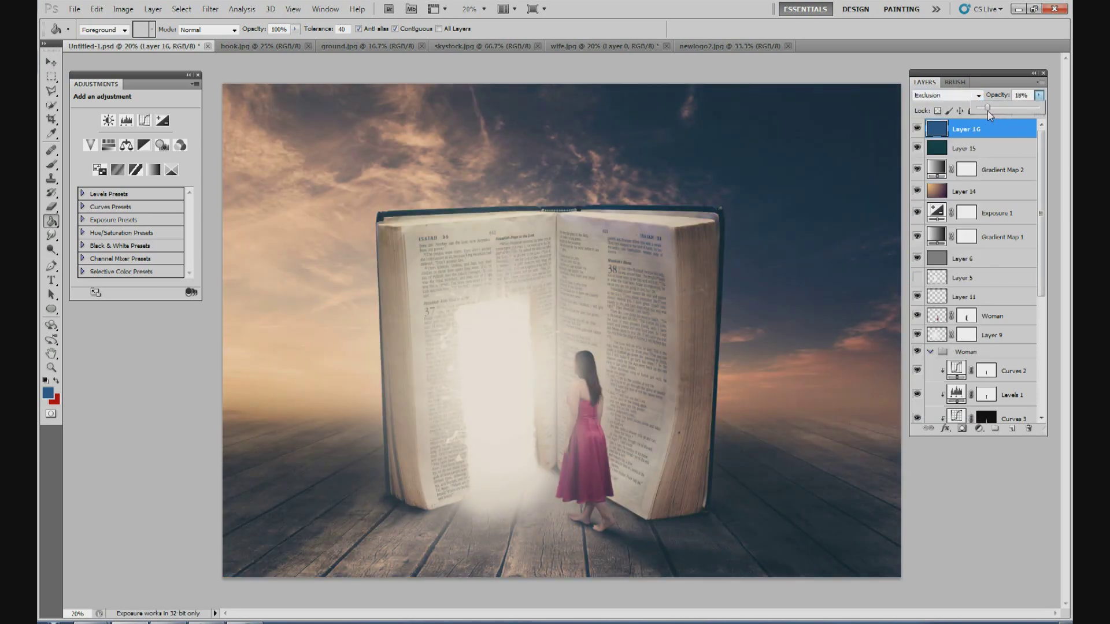
pyautogui.moveTo(987, 111); pyautogui.dragTo(988, 111)
# Step: Add a new layer above Layer 16 and stamp the merged composite onto it with Apply Image
pyautogui.click(1012, 429)
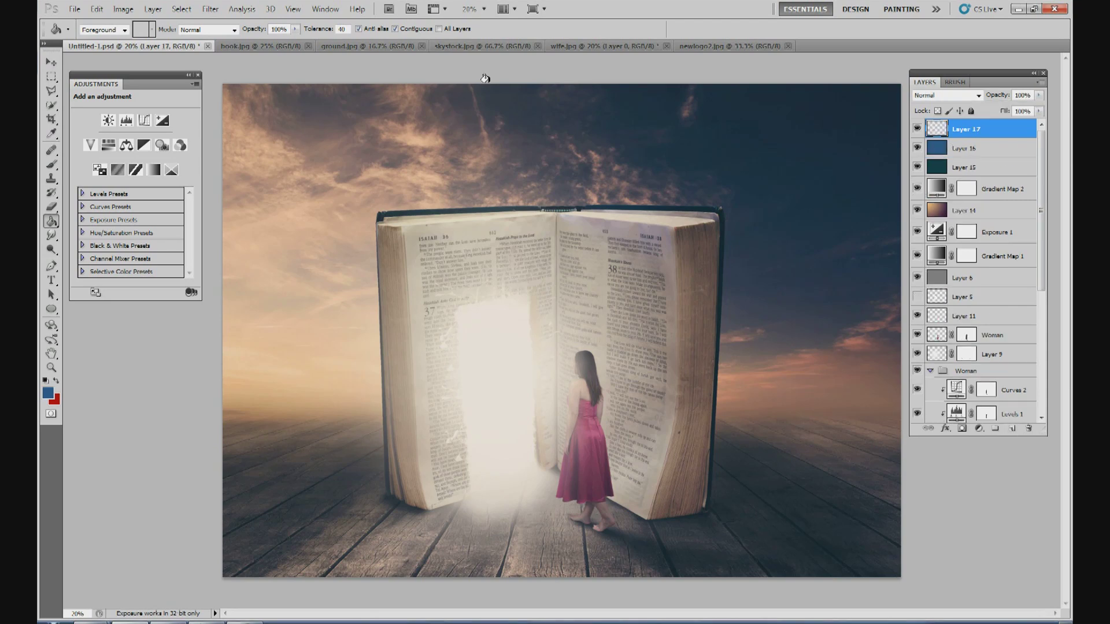
pyautogui.click(118, 9)
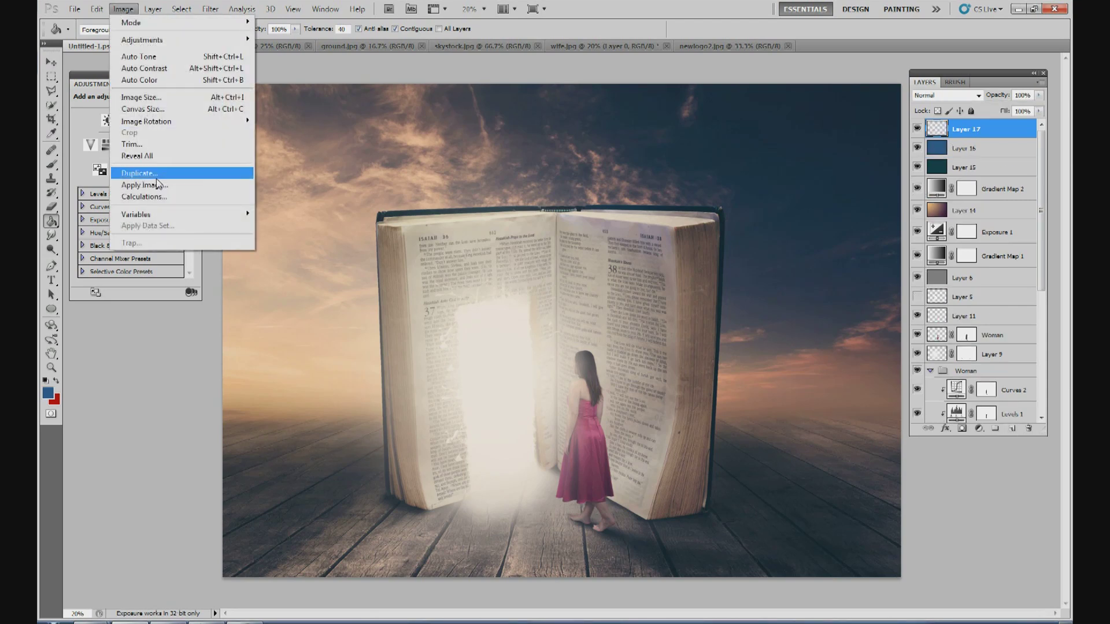
pyautogui.click(119, 179)
pyautogui.click(866, 393)
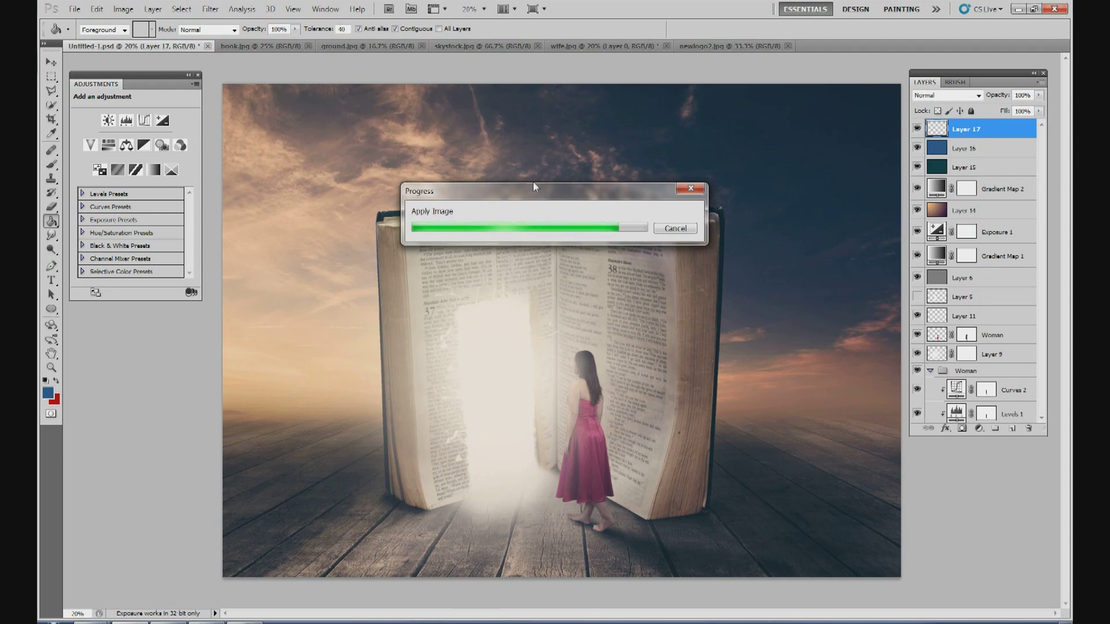
# Step: Apply a Shadows/Highlights adjustment to Layer 17 and desaturate the layer
pyautogui.click(123, 9)
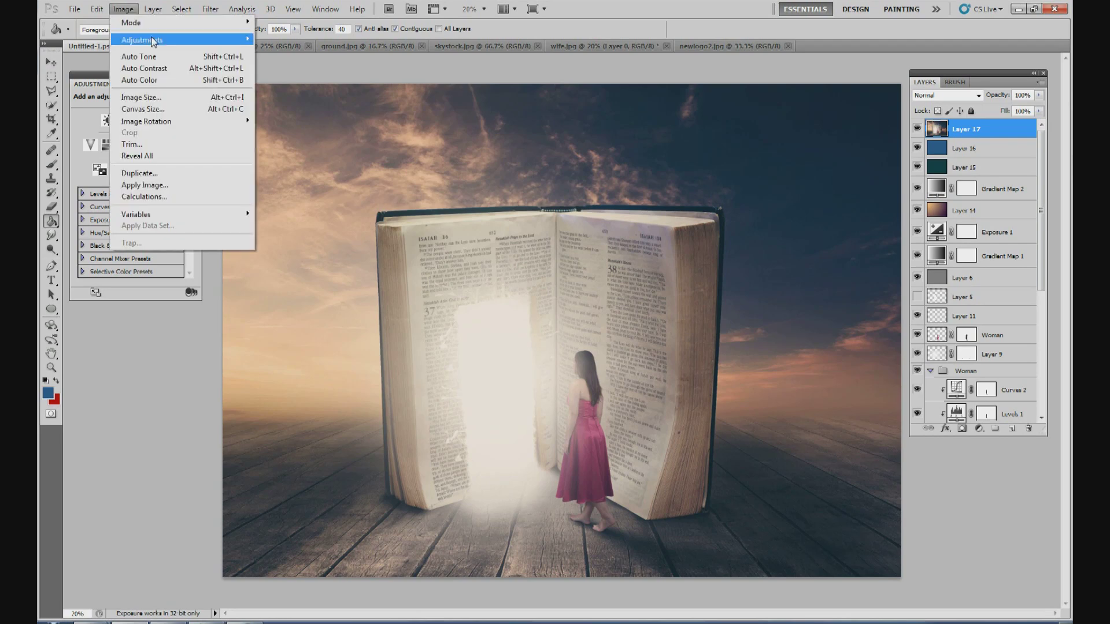
pyautogui.moveTo(153, 41)
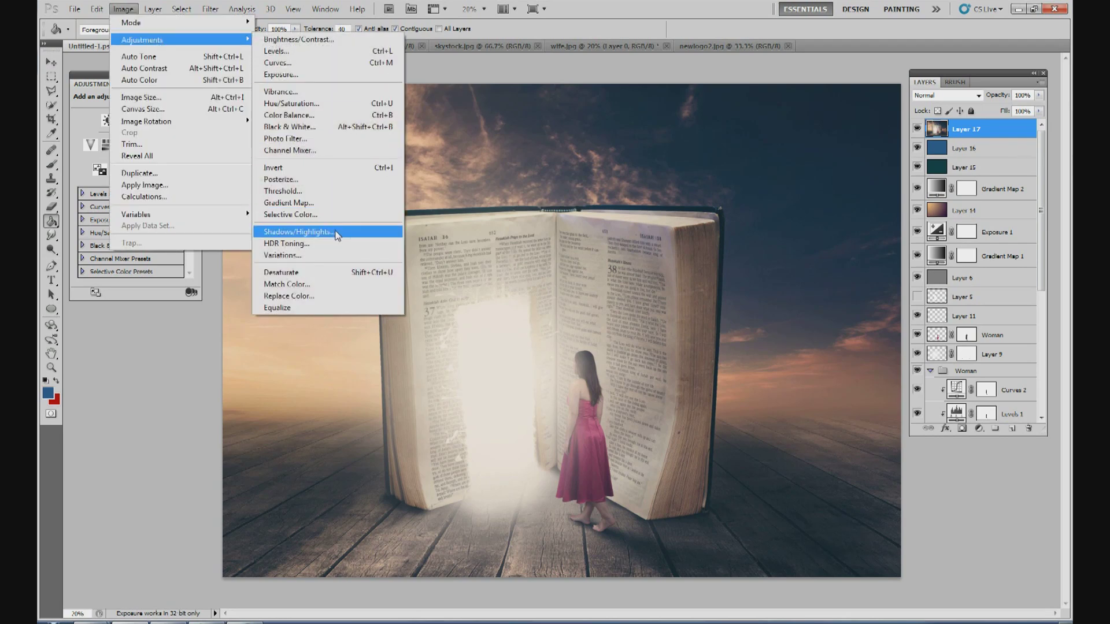
pyautogui.click(297, 231)
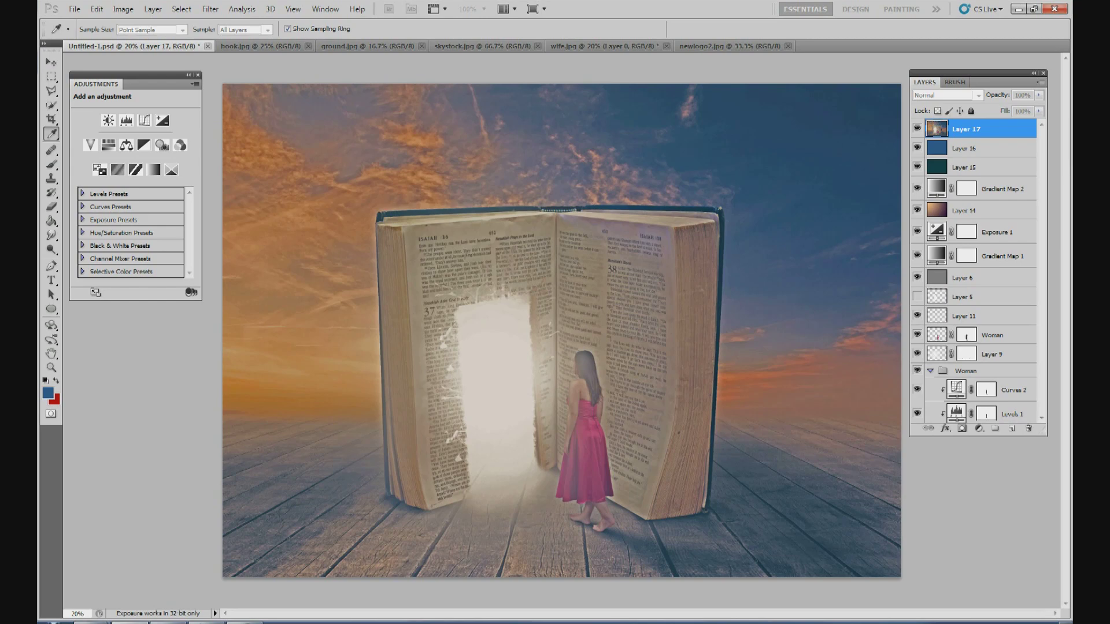
pyautogui.press('Return')
pyautogui.press('g')
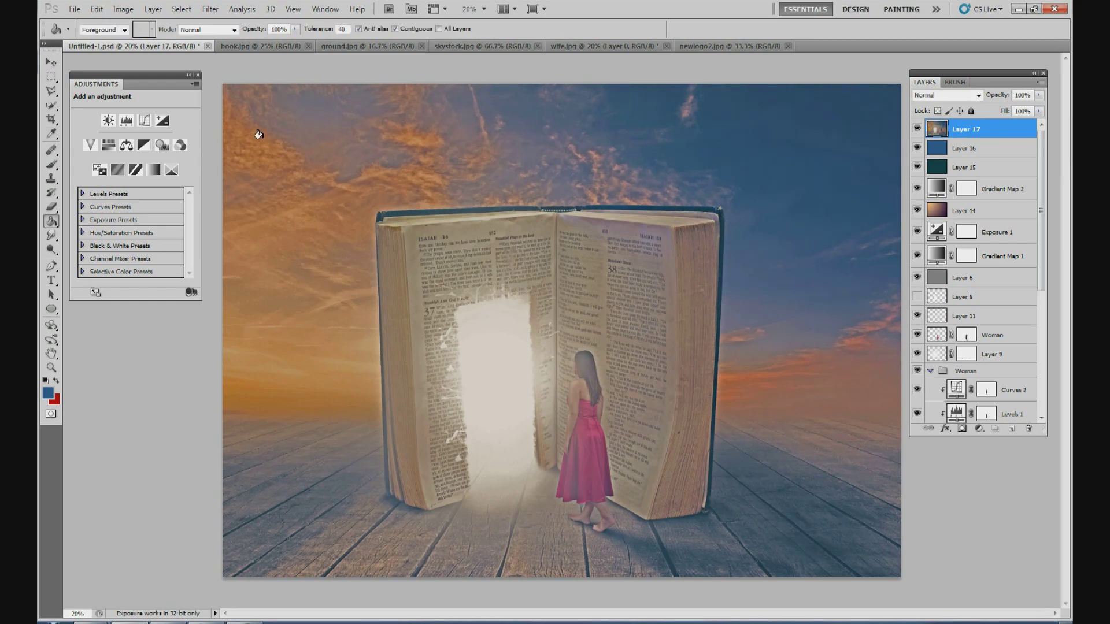
pyautogui.click(123, 10)
pyautogui.moveTo(151, 39)
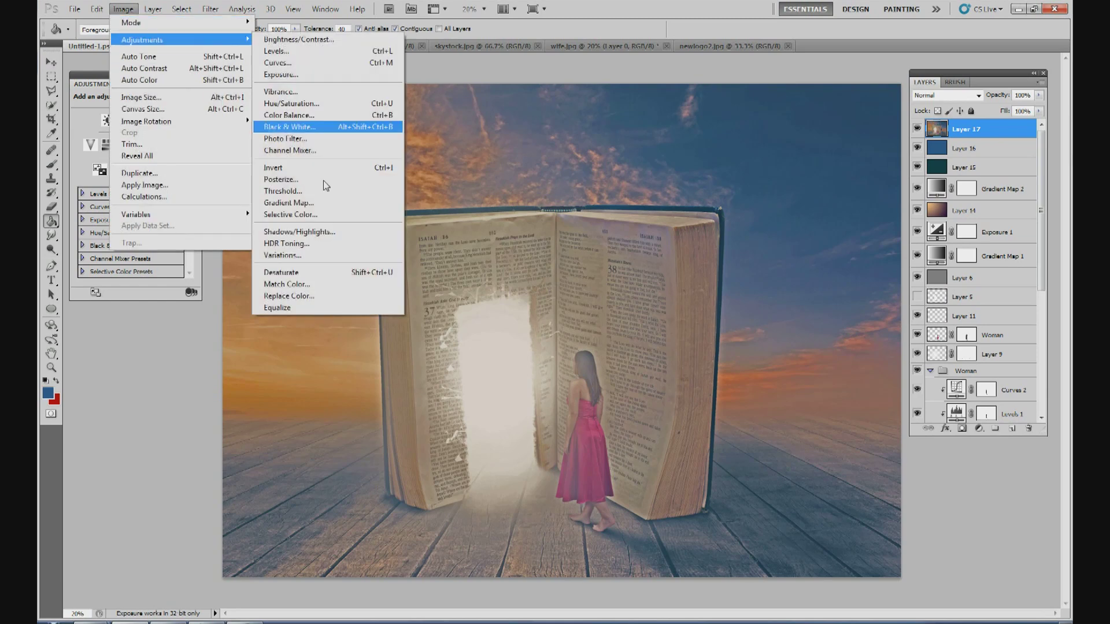
pyautogui.click(339, 270)
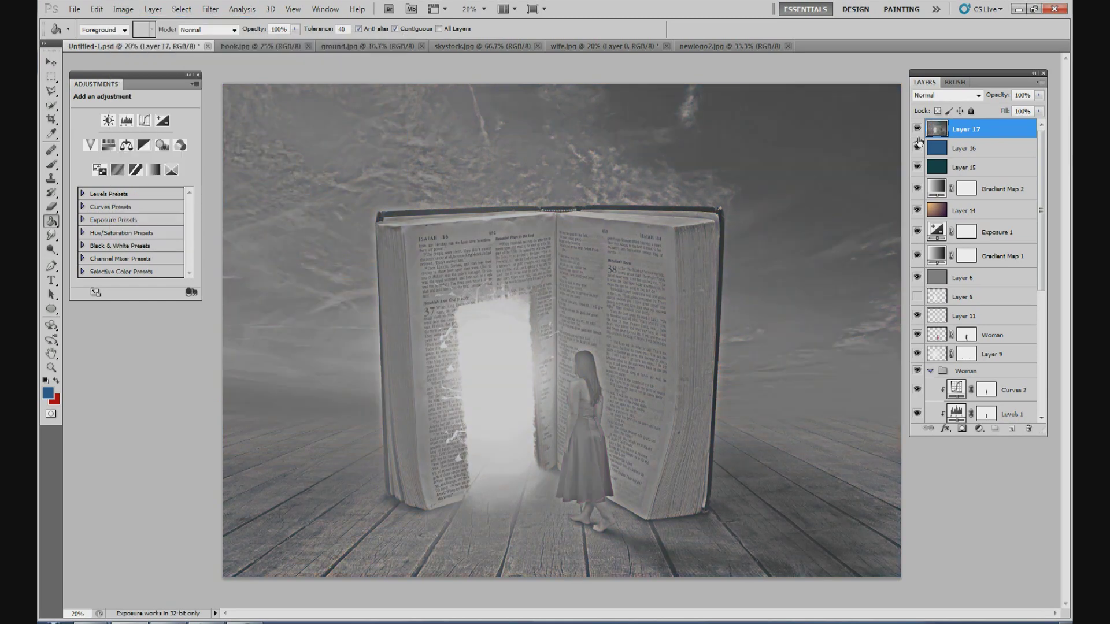
# Step: Set Layer 17's blend mode to Multiply and its opacity to 25%
pyautogui.click(943, 96)
pyautogui.click(942, 146)
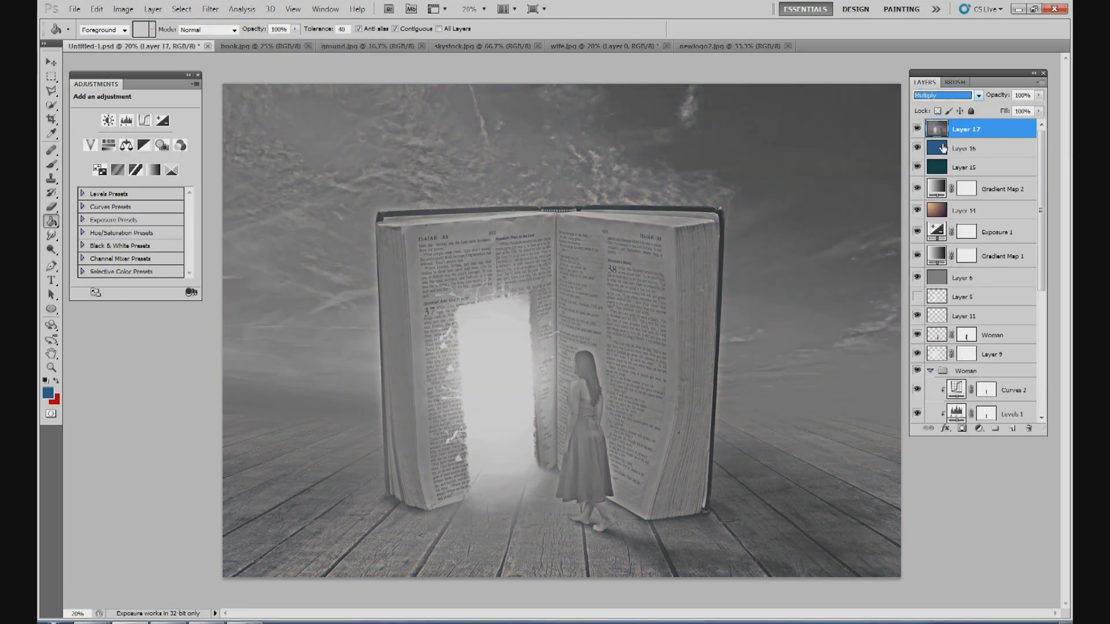
pyautogui.click(1039, 95)
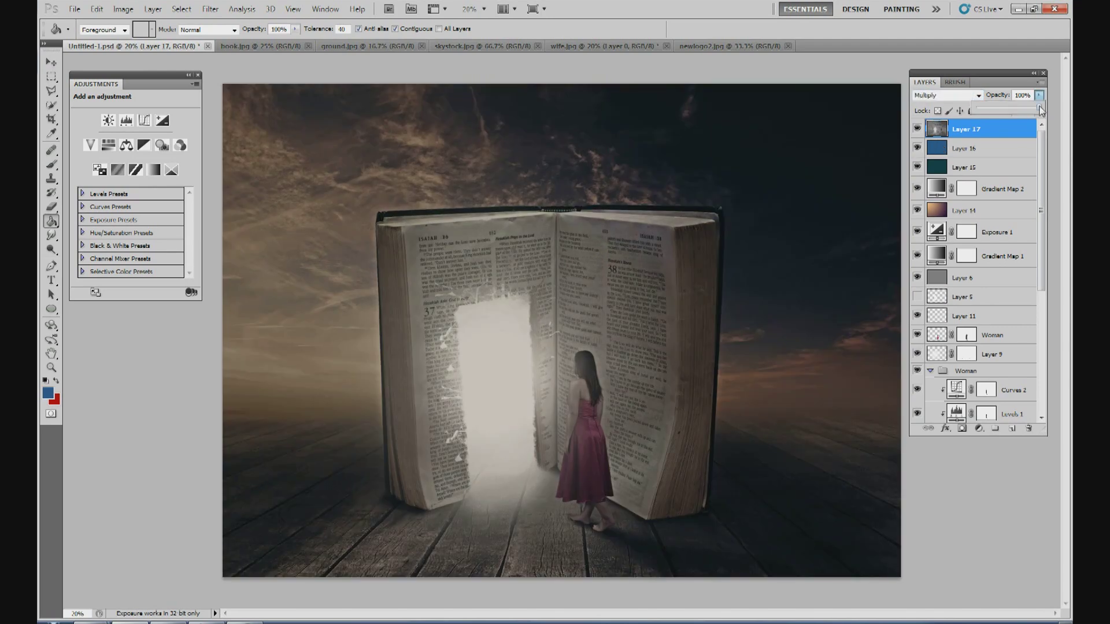
pyautogui.moveTo(1002, 109); pyautogui.dragTo(996, 109)
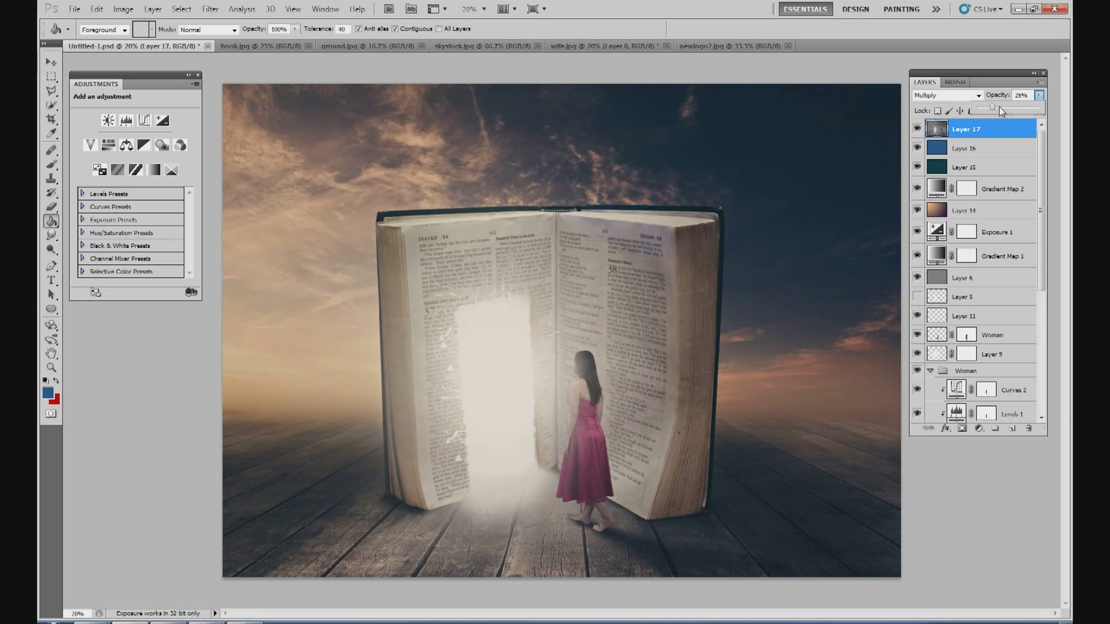
# Step: Duplicate Layer 17 and set the copy's blend mode to Overlay
pyautogui.rightClick(974, 134)
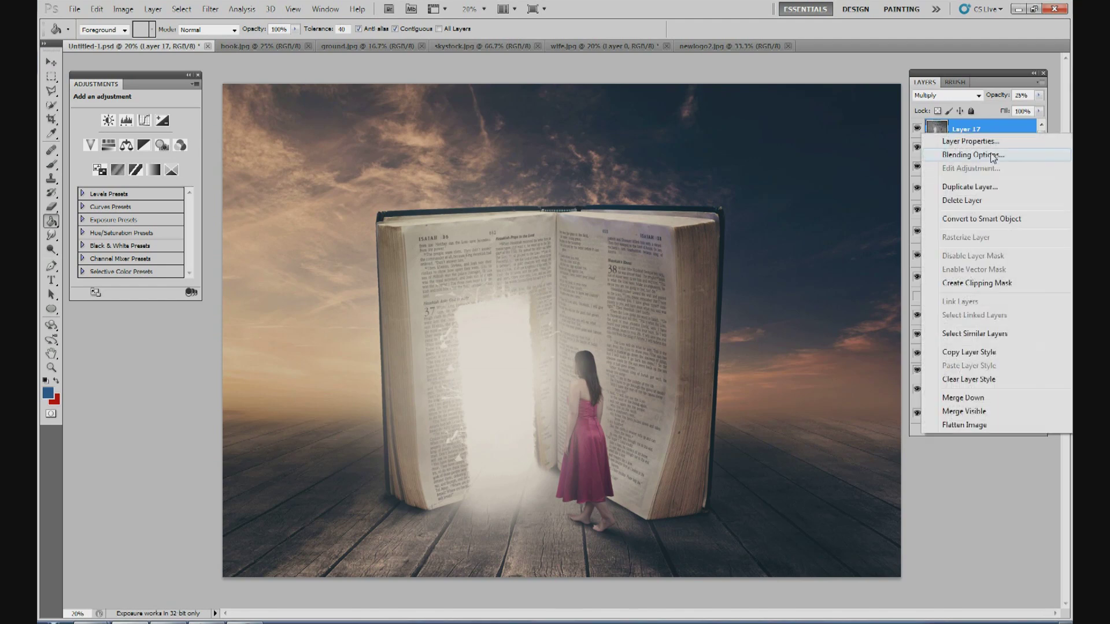
pyautogui.click(987, 186)
pyautogui.click(663, 192)
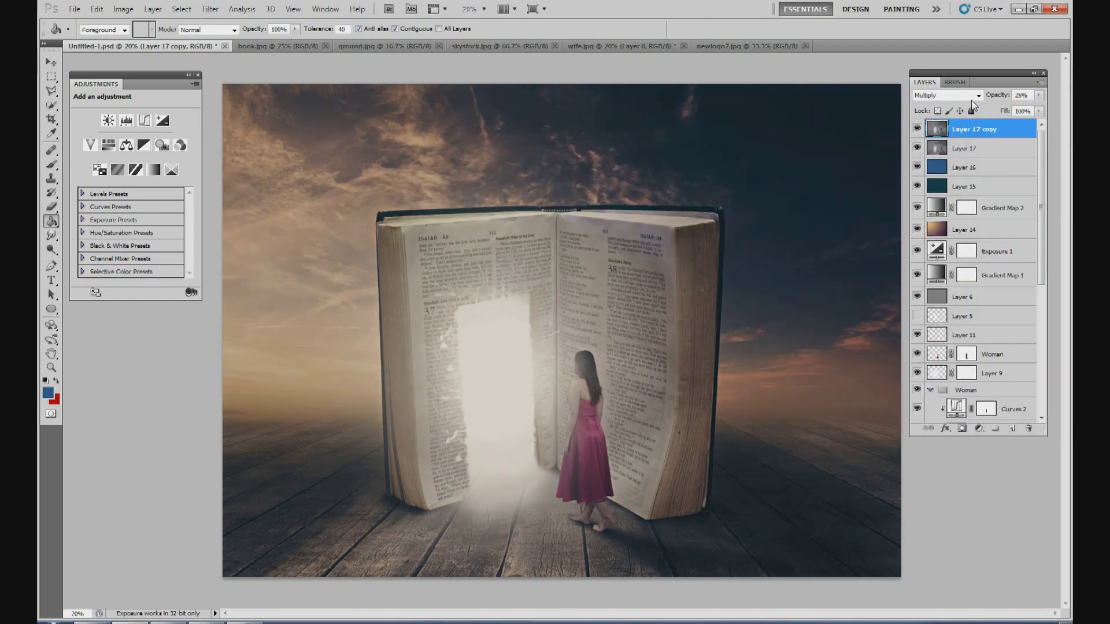
pyautogui.click(948, 96)
pyautogui.click(942, 254)
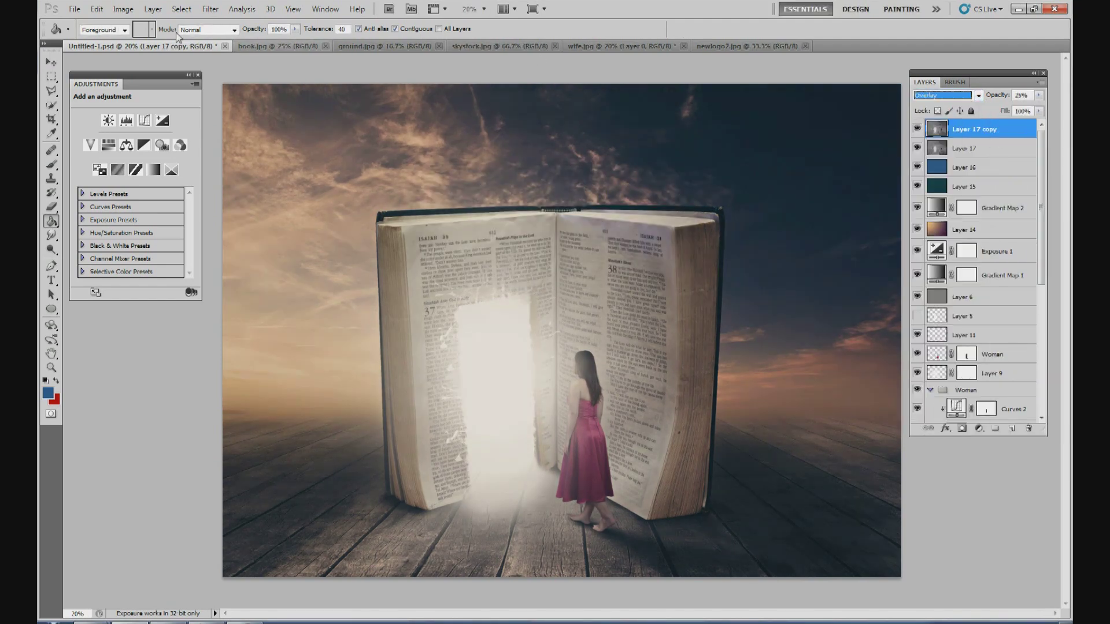
# Step: Sharpen the image by applying the High Pass filter to Layer 17 copy and raising its opacity to 100%
pyautogui.click(209, 9)
pyautogui.moveTo(272, 250)
pyautogui.click(386, 262)
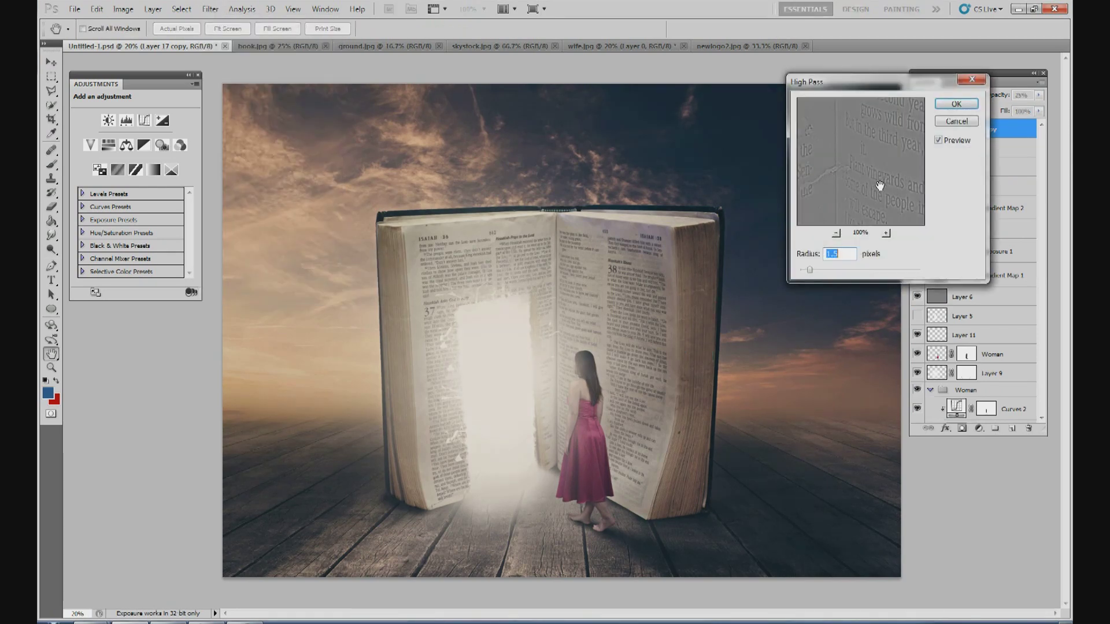
pyautogui.click(956, 103)
pyautogui.click(1038, 95)
pyautogui.moveTo(992, 109); pyautogui.dragTo(1041, 112)
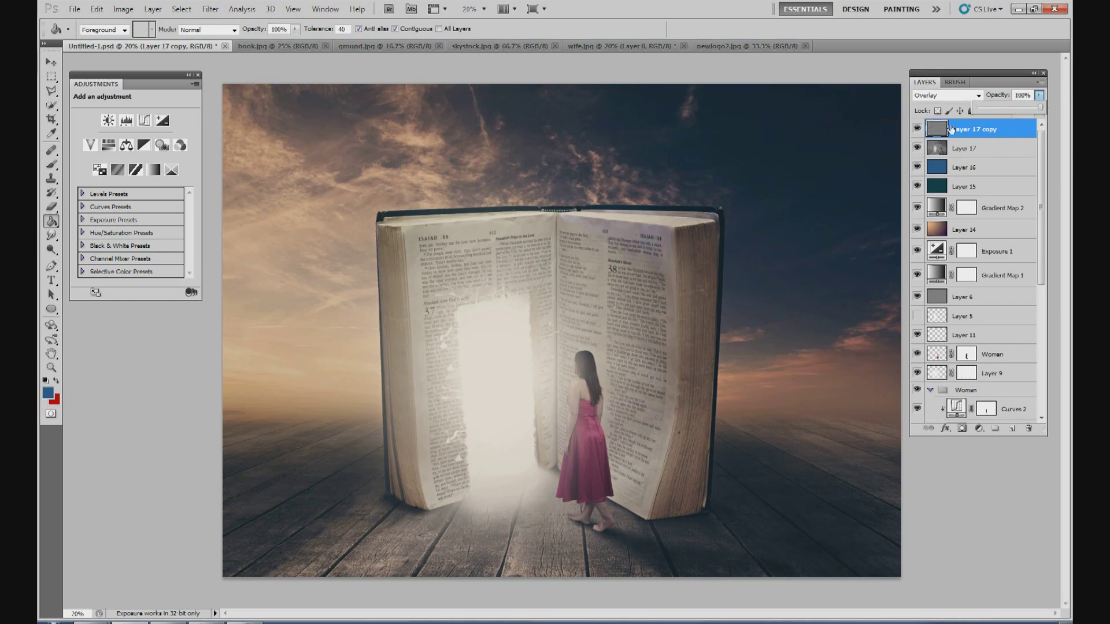
pyautogui.press('Return')
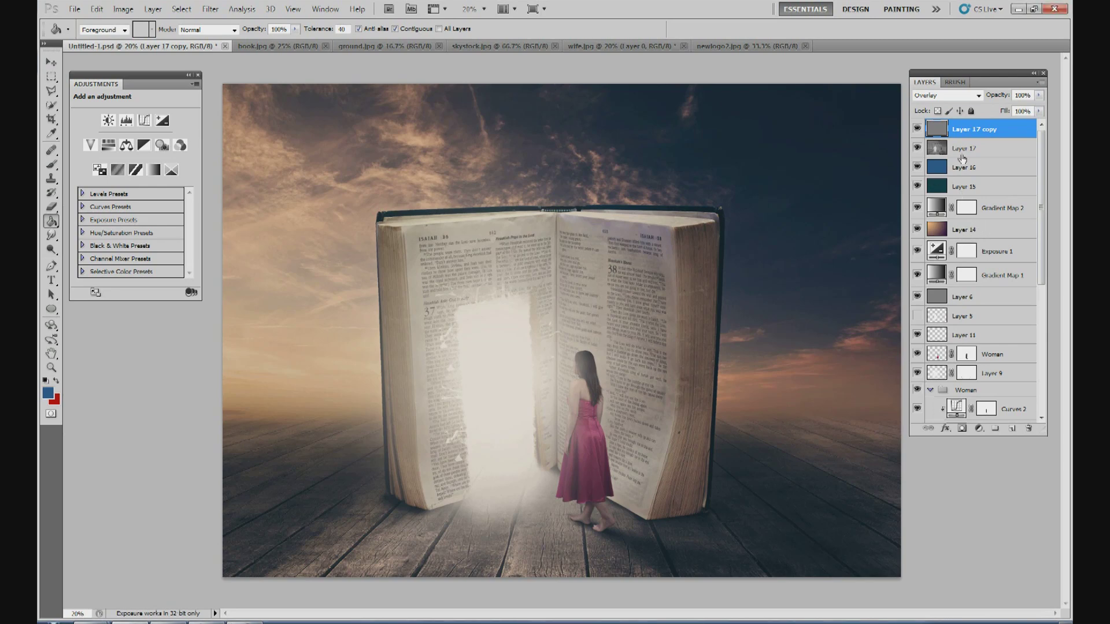
# Step: Create a new group at the top of the stack, move the layers from Layer 17 copy down to Gradient Map 1 into it, and collapse it
pyautogui.click(994, 428)
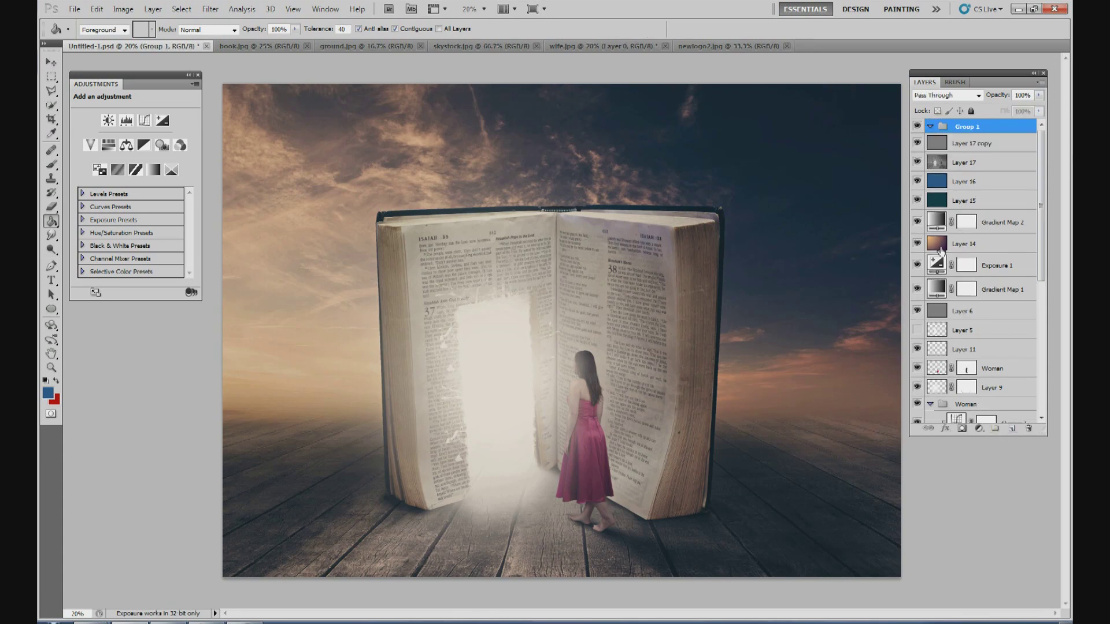
pyautogui.click(968, 152)
pyautogui.keyDown('shift'); pyautogui.click(966, 164); pyautogui.keyUp('shift')
pyautogui.keyDown('shift'); pyautogui.click(965, 183); pyautogui.keyUp('shift')
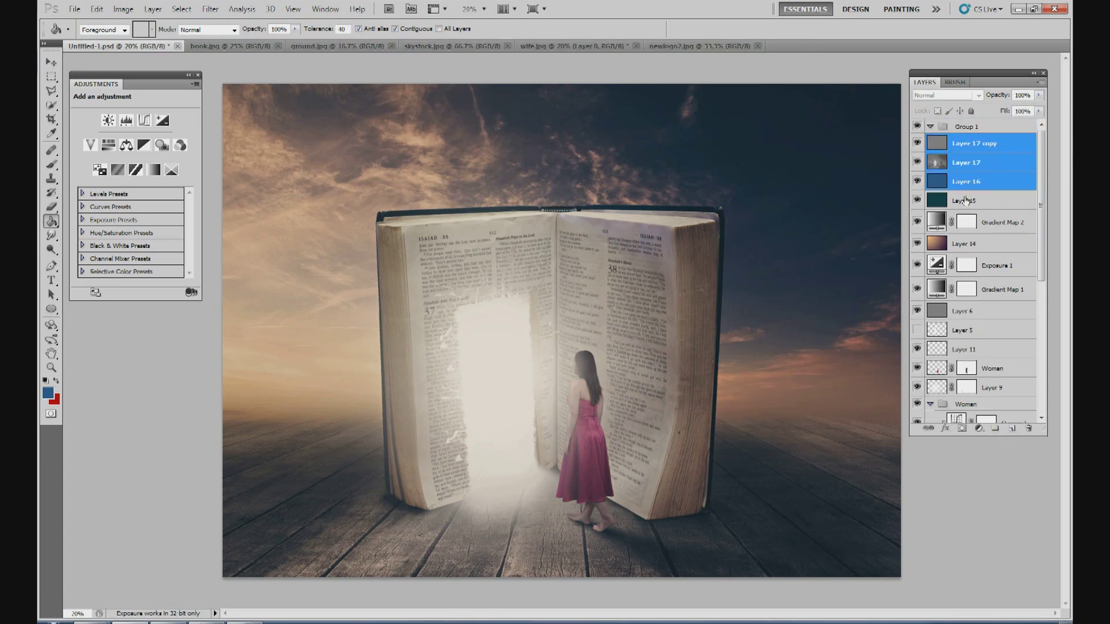
pyautogui.keyDown('shift'); pyautogui.click(965, 202); pyautogui.keyUp('shift')
pyautogui.keyDown('shift'); pyautogui.click(990, 227); pyautogui.keyUp('shift')
pyautogui.keyDown('shift'); pyautogui.click(986, 247); pyautogui.keyUp('shift')
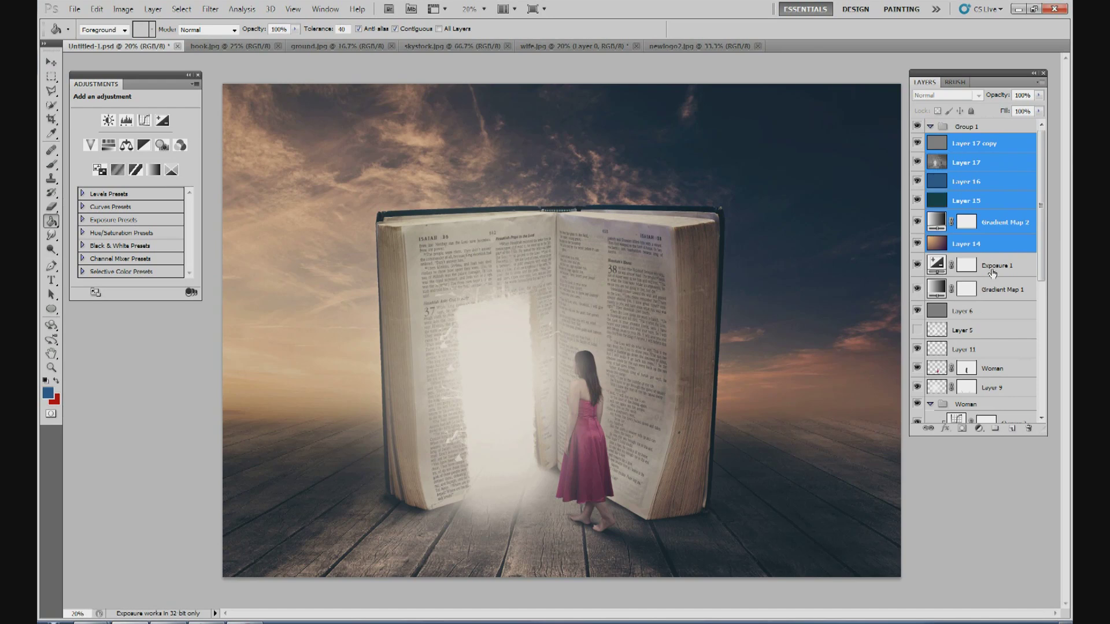
pyautogui.keyDown('shift'); pyautogui.click(991, 269); pyautogui.keyUp('shift')
pyautogui.keyDown('shift'); pyautogui.click(939, 289); pyautogui.keyUp('shift')
pyautogui.moveTo(939, 289); pyautogui.dragTo(948, 127)
pyautogui.click(930, 127)
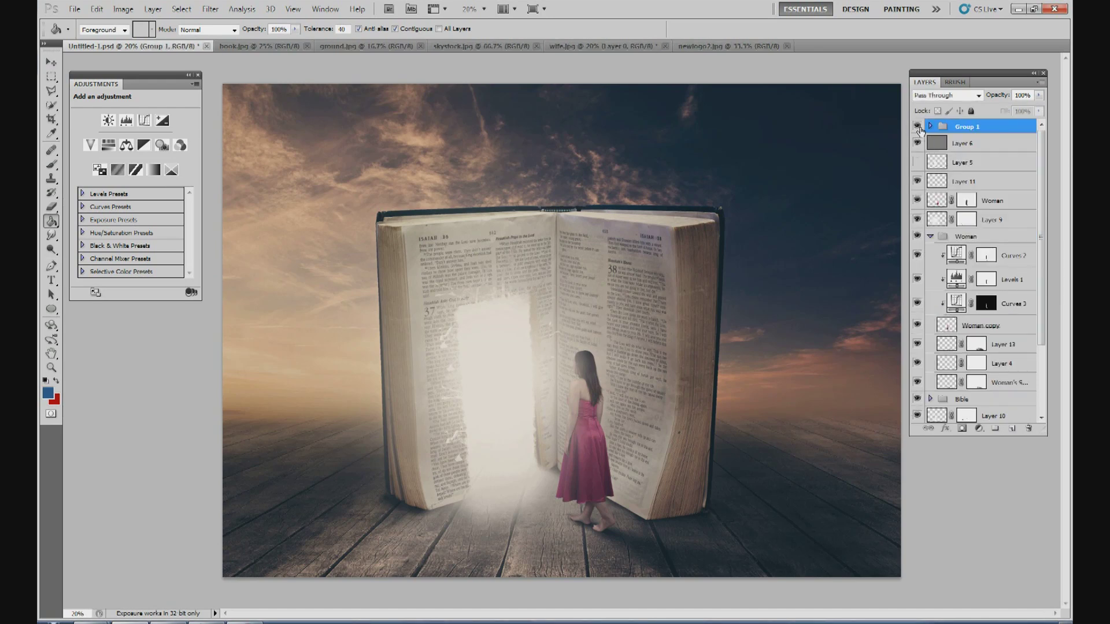
# Step: Toggle the visibility of Group 1 to compare the composite with and without its colour grading and sharpening
pyautogui.click(917, 127)
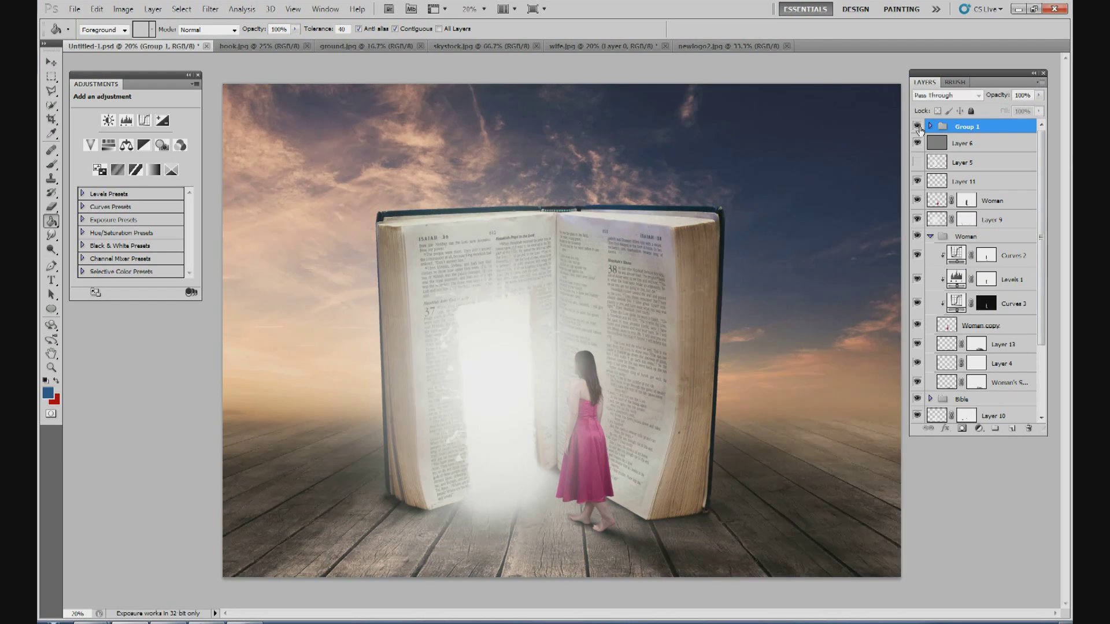
pyautogui.click(918, 127)
pyautogui.click(917, 127)
pyautogui.click(917, 127)
pyautogui.click(917, 127)
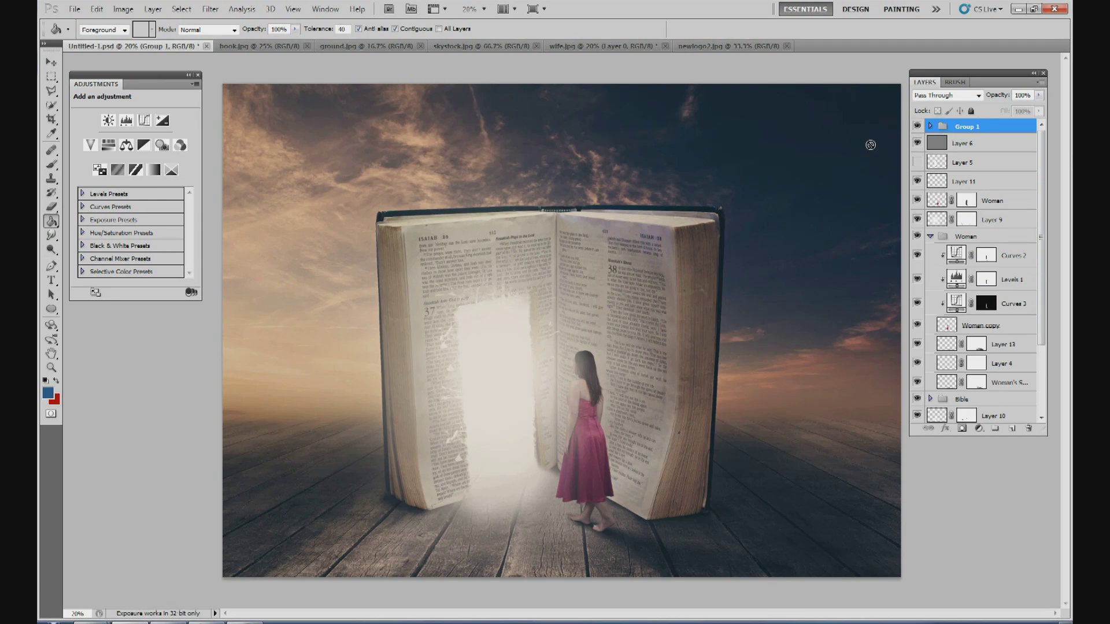
pyautogui.click(917, 126)
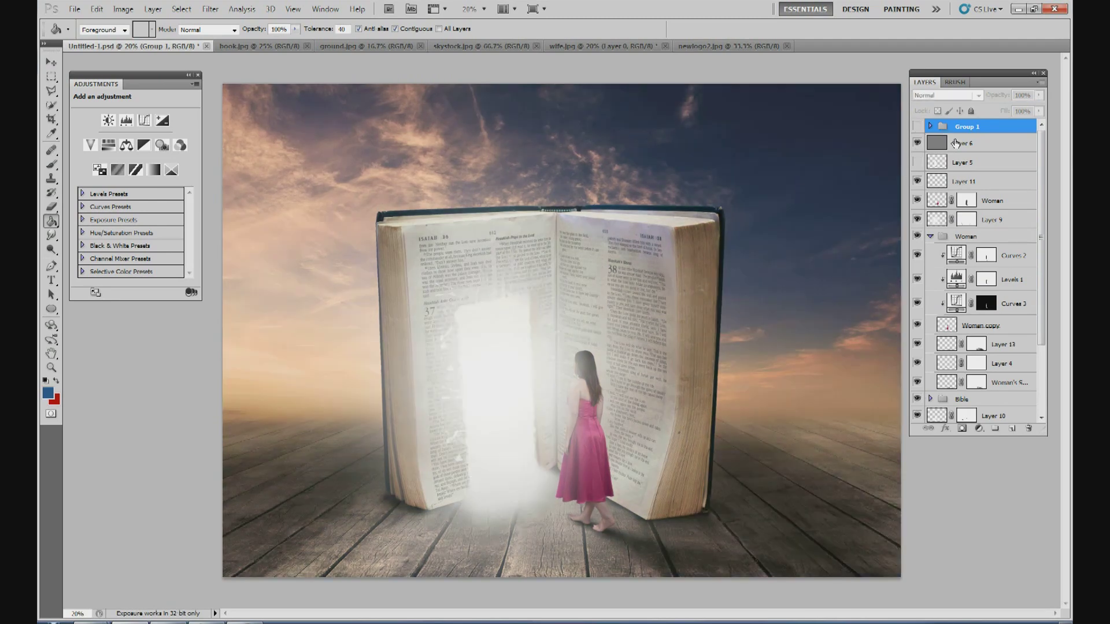
pyautogui.click(917, 127)
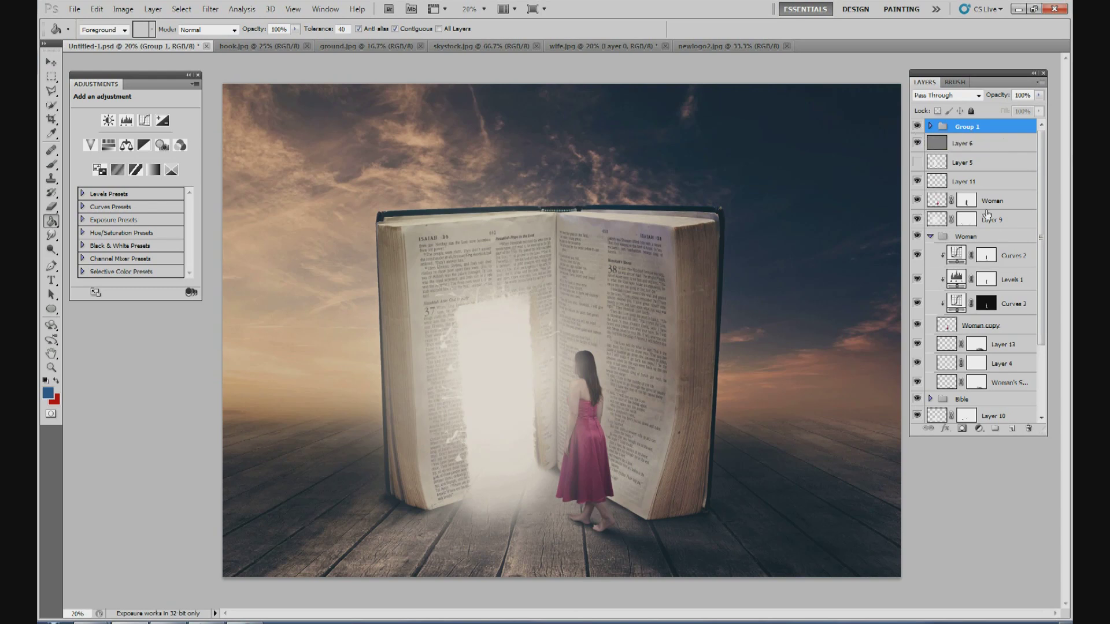
# Step: Collapse the Woman layer group and hide Layer 6
pyautogui.scroll(-2, 965, 161)
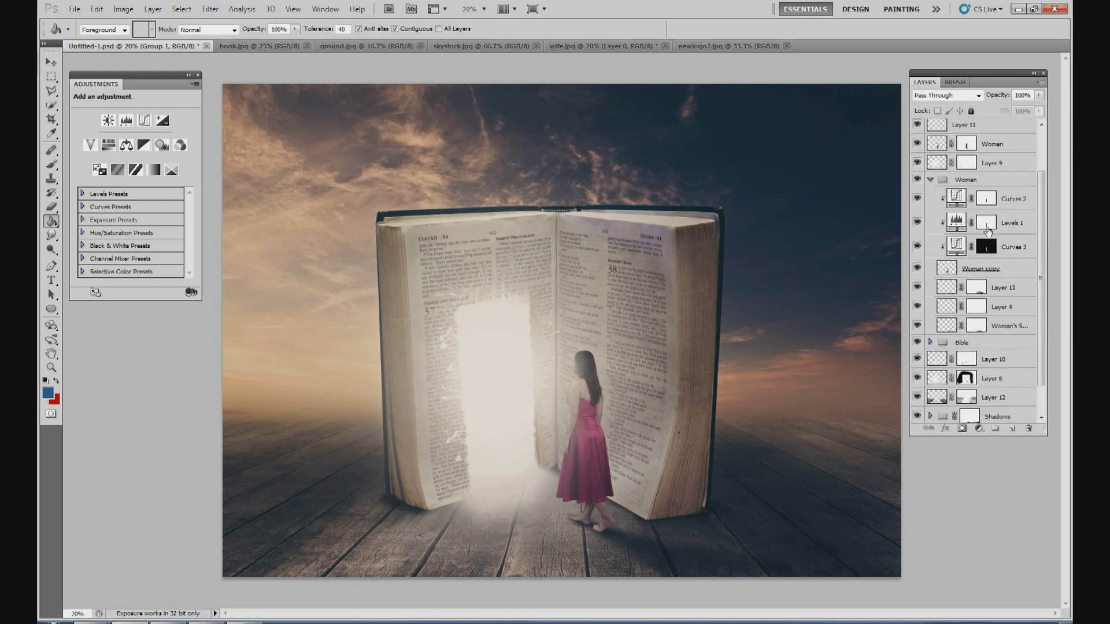
pyautogui.click(930, 181)
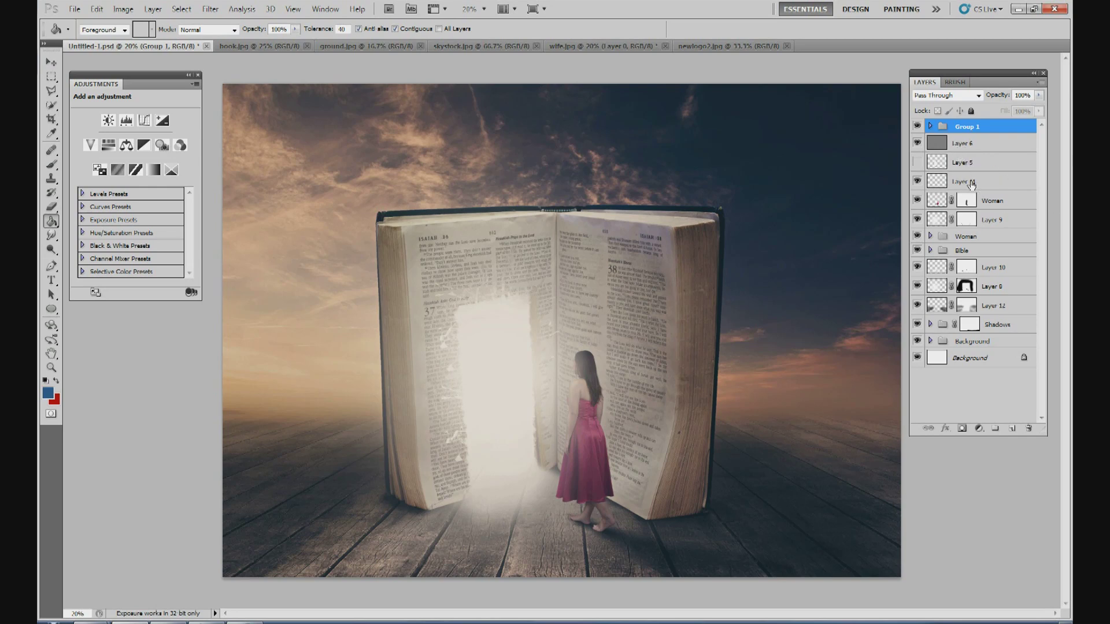
pyautogui.click(916, 144)
# Step: Try shifting the book and woman to the left by moving Group 1, Layer 9, and the Woman, Bible and Shadows items together
pyautogui.keyDown('ctrl'); pyautogui.click(985, 202); pyautogui.keyUp('ctrl')
pyautogui.keyDown('ctrl'); pyautogui.click(996, 220); pyautogui.keyUp('ctrl')
pyautogui.keyDown('ctrl'); pyautogui.click(989, 238); pyautogui.keyUp('ctrl')
pyautogui.keyDown('ctrl'); pyautogui.click(980, 252); pyautogui.keyUp('ctrl')
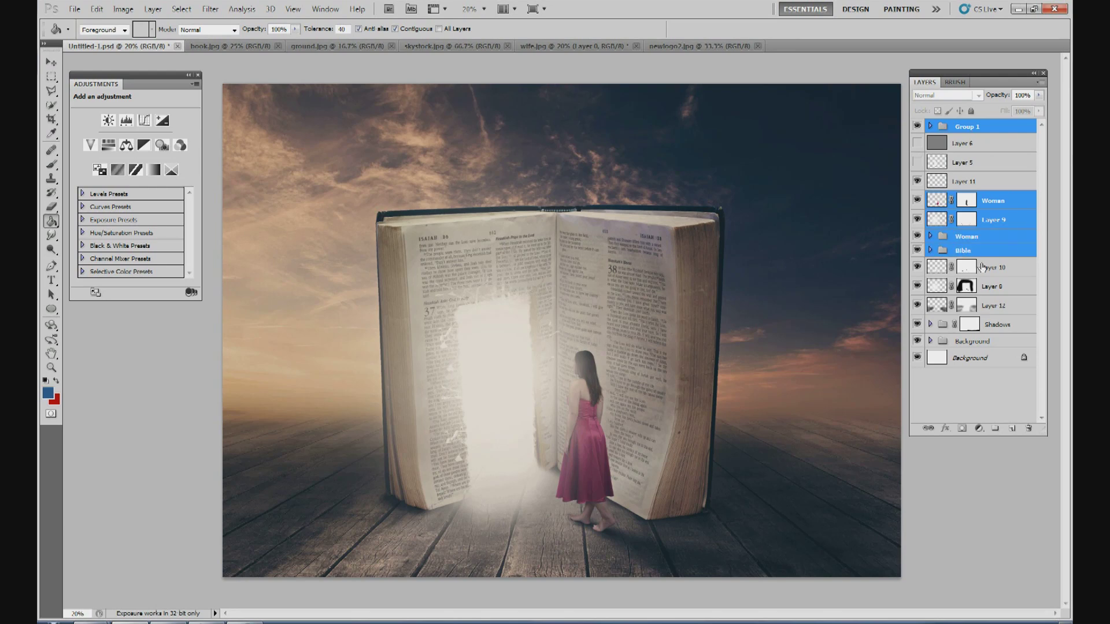
pyautogui.keyDown('ctrl'); pyautogui.click(1008, 327); pyautogui.keyUp('ctrl')
pyautogui.click(55, 62)
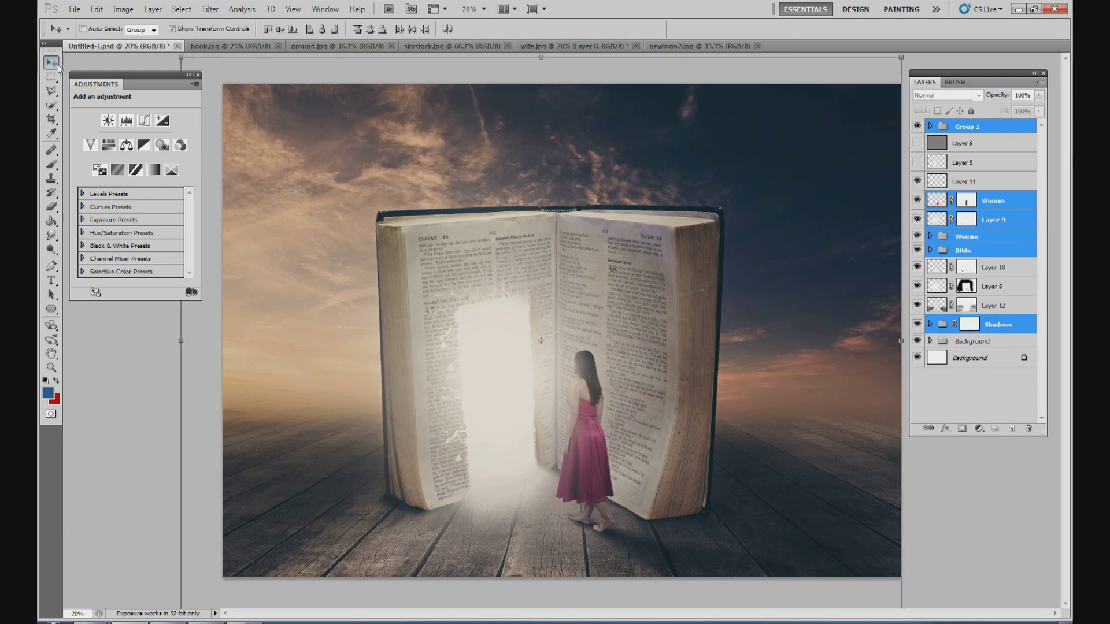
pyautogui.moveTo(515, 260); pyautogui.dragTo(422, 257)
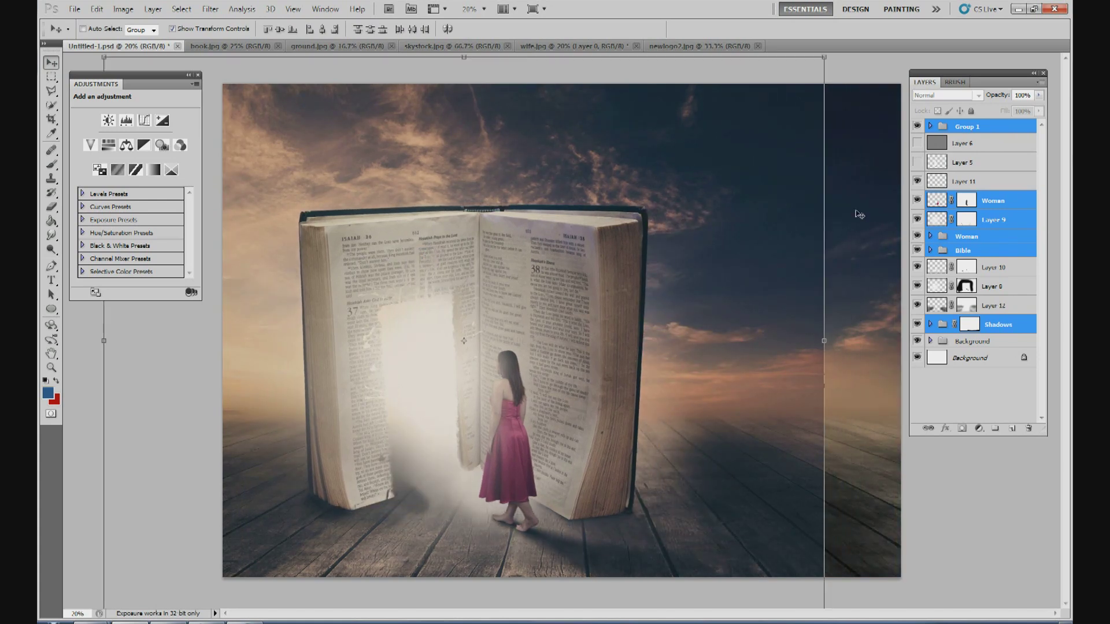
# Step: Hide Group 1 and nudge the selected book, woman and shadow layers further left in large increments
pyautogui.click(917, 126)
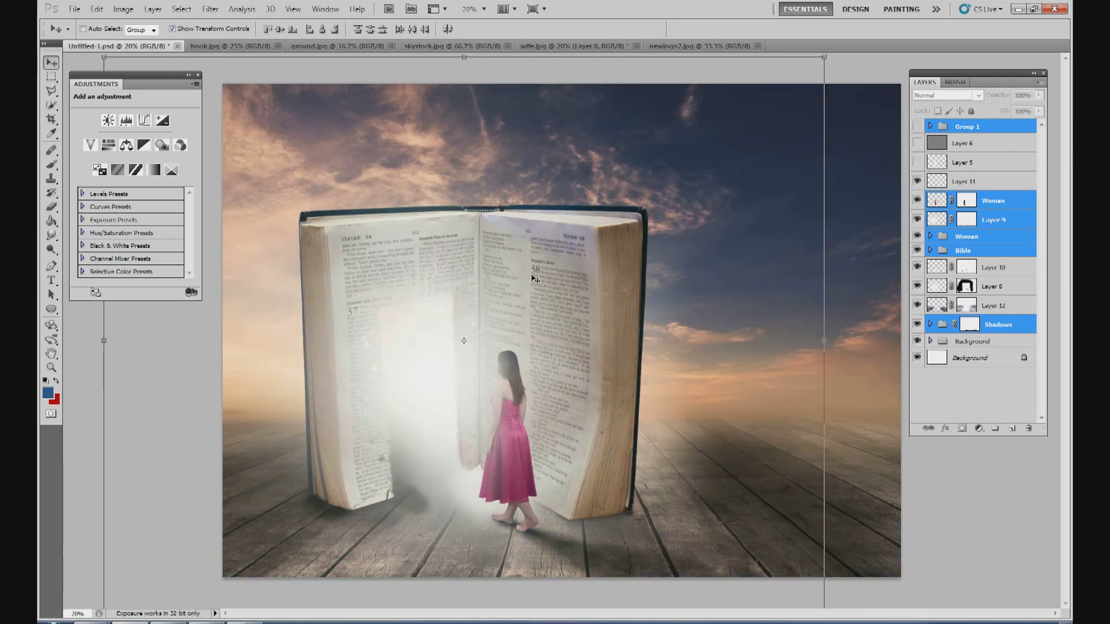
pyautogui.hotkey('shift', 'Left')
pyautogui.hotkey('shift', 'Left')
pyautogui.hotkey('shift', 'Left')
pyautogui.hotkey('shift', 'Left')
pyautogui.hotkey('shift', 'Left')
pyautogui.hotkey('shift', 'Left')
pyautogui.hotkey('shift', 'Left')
pyautogui.hotkey('shift', 'Left')
pyautogui.hotkey('shift', 'Left')
pyautogui.hotkey('shift', 'Left')
pyautogui.hotkey('shift', 'Left')
pyautogui.hotkey('shift', 'Left')
pyautogui.hotkey('shift', 'Left')
pyautogui.hotkey('shift', 'Left')
pyautogui.hotkey('shift', 'Left')
pyautogui.hotkey('shift', 'Left')
pyautogui.hotkey('shift', 'Left')
pyautogui.hotkey('shift', 'Left')
pyautogui.hotkey('shift', 'Left')
pyautogui.hotkey('shift', 'Left')
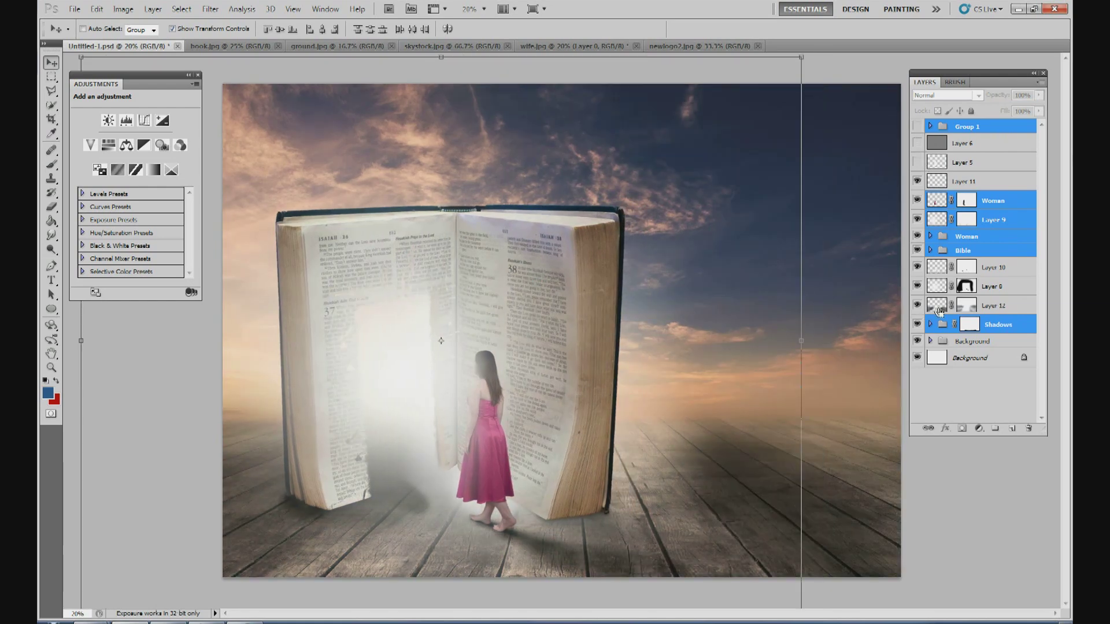
# Step: Move the book, woman and shadow layers back right to their original position
pyautogui.hotkey('shift', 'Right')
pyautogui.hotkey('shift', 'Right')
pyautogui.hotkey('shift', 'Right')
pyautogui.hotkey('shift', 'Right')
pyautogui.hotkey('shift', 'Right')
pyautogui.hotkey('shift', 'Right')
pyautogui.hotkey('shift', 'Right')
pyautogui.hotkey('shift', 'Right')
pyautogui.hotkey('shift', 'Right')
pyautogui.hotkey('shift', 'Right')
pyautogui.hotkey('shift', 'Right')
pyautogui.hotkey('shift', 'Right')
pyautogui.hotkey('shift', 'Right')
pyautogui.hotkey('shift', 'Right')
pyautogui.hotkey('shift', 'Right')
pyautogui.hotkey('shift', 'Right')
pyautogui.hotkey('shift', 'Right')
pyautogui.hotkey('shift', 'Right')
pyautogui.hotkey('shift', 'Right')
pyautogui.hotkey('shift', 'Right')
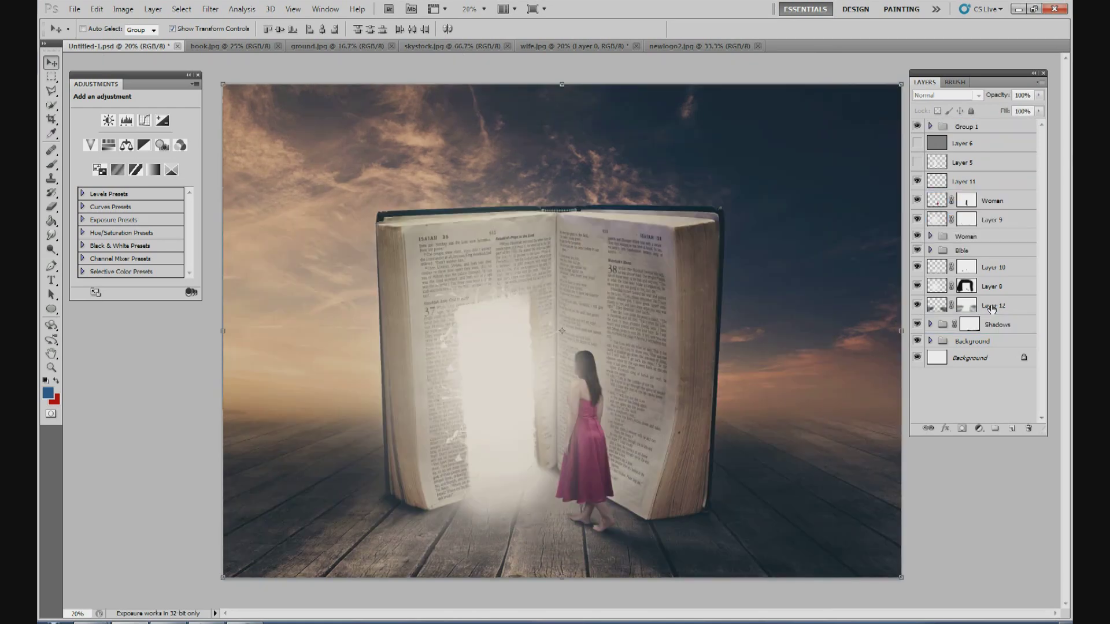
# Step: Select the layers from Layer 12 up to the masked Woman layer, hide Group 1, and try moving them right
pyautogui.click(991, 306)
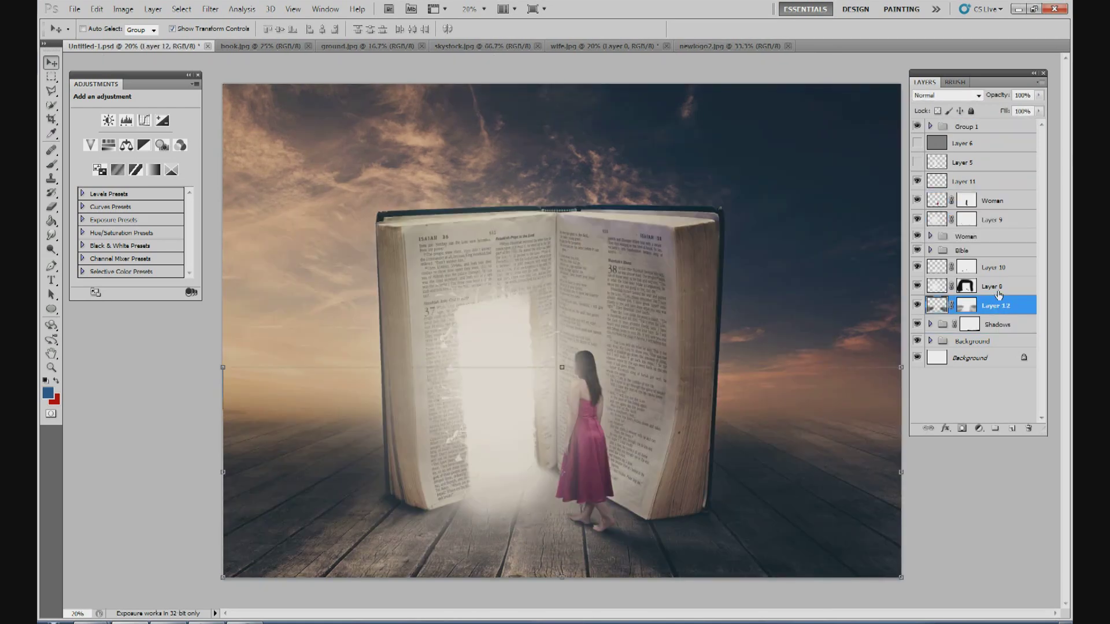
pyautogui.keyDown('shift'); pyautogui.click(982, 250); pyautogui.keyUp('shift')
pyautogui.keyDown('shift'); pyautogui.click(984, 237); pyautogui.keyUp('shift')
pyautogui.keyDown('shift'); pyautogui.click(991, 221); pyautogui.keyUp('shift')
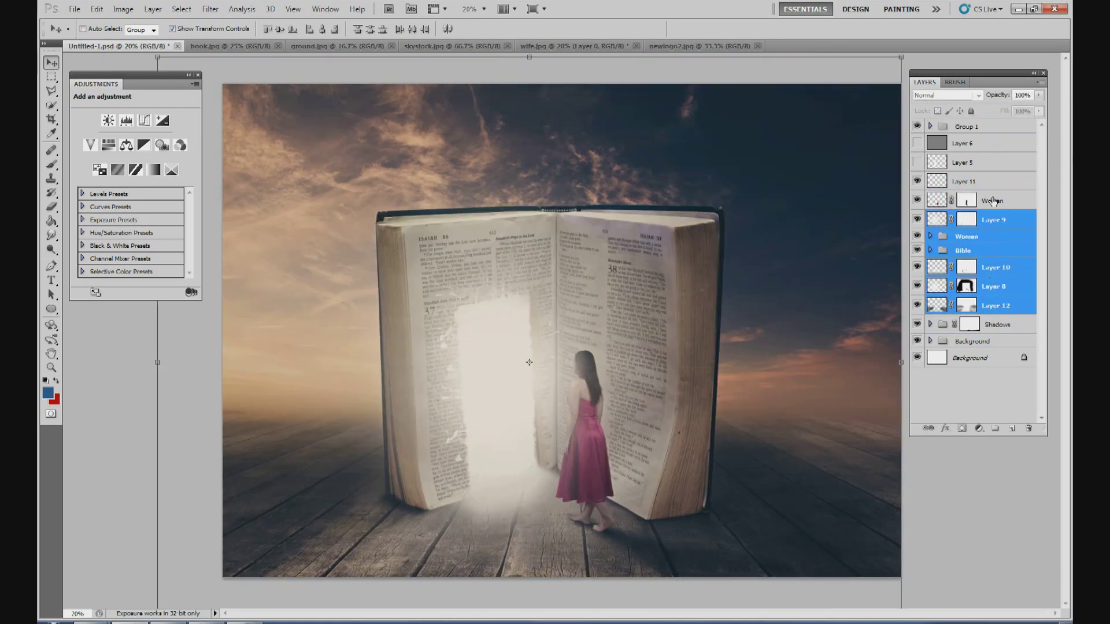
pyautogui.keyDown('shift'); pyautogui.click(993, 201); pyautogui.keyUp('shift')
pyautogui.click(918, 126)
pyautogui.moveTo(620, 278); pyautogui.dragTo(697, 283)
pyautogui.hotkey('ctrl', 't')
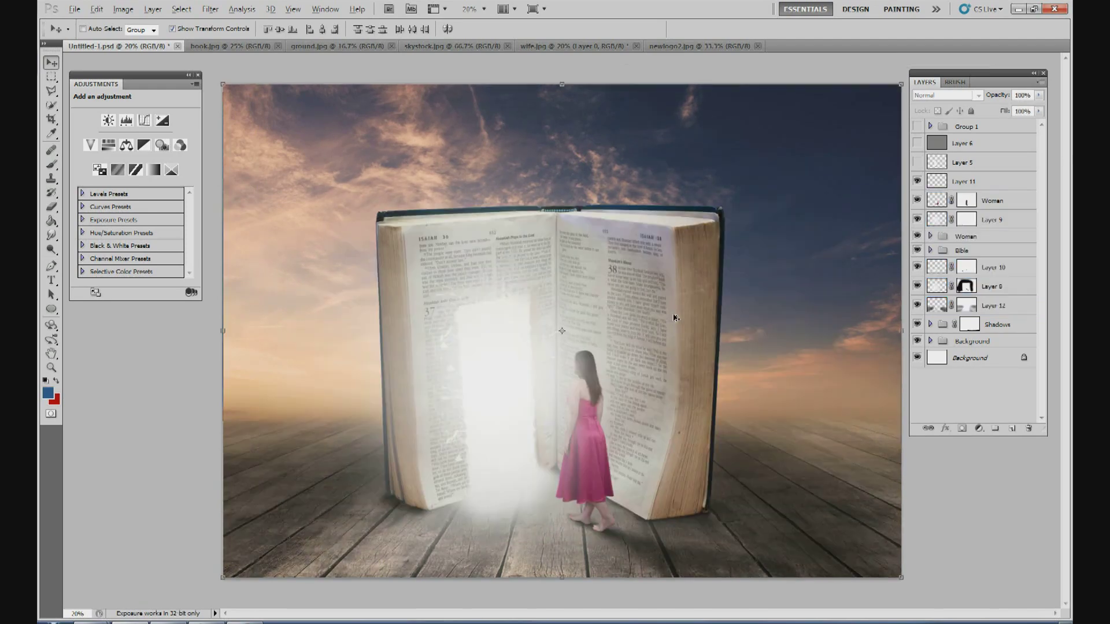
# Step: Show Group 1 and select the locked Background layer
pyautogui.click(917, 127)
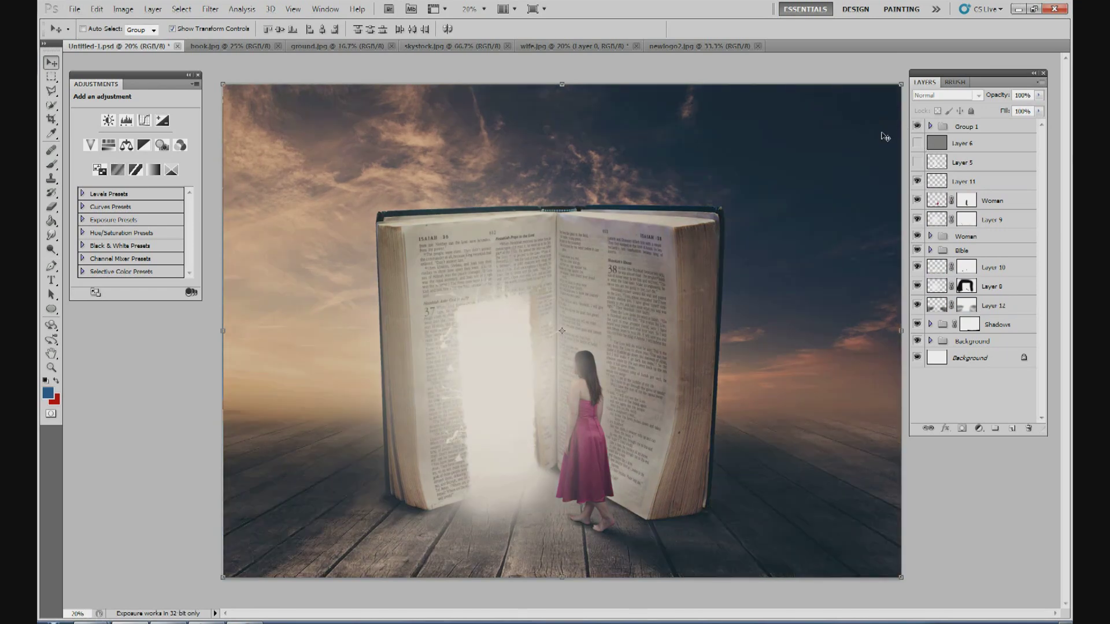
pyautogui.click(990, 358)
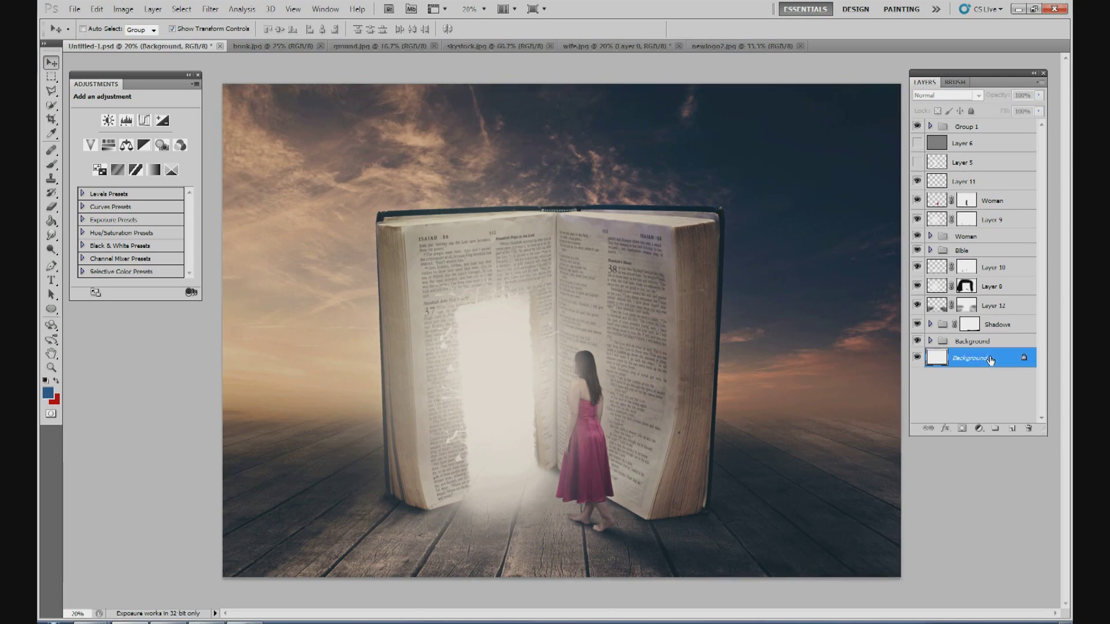